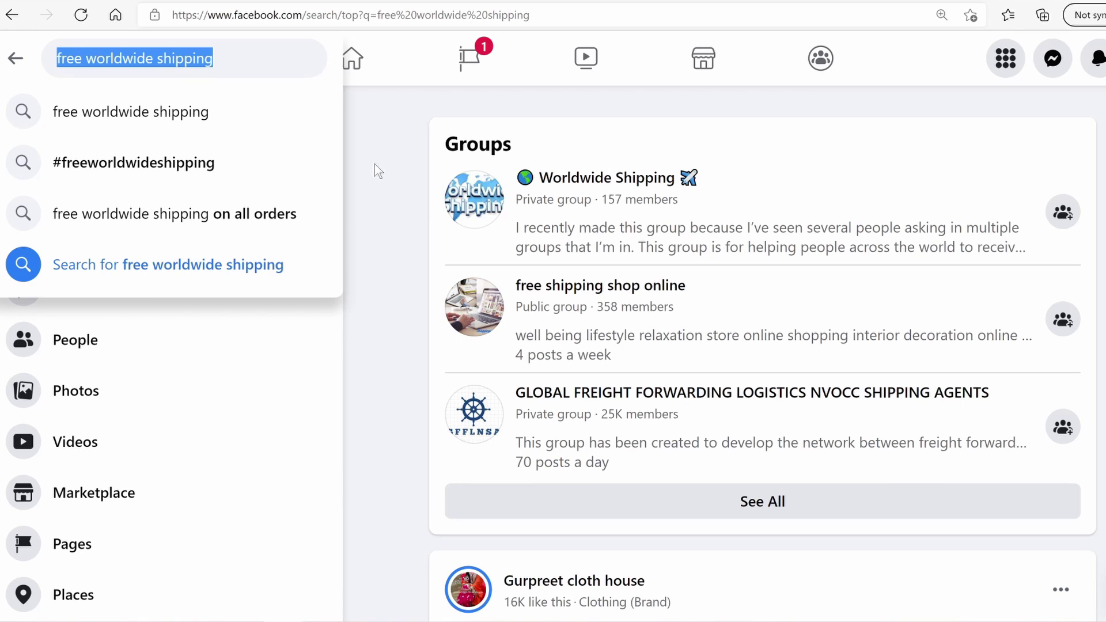
Revisit the Facebook search query, then browse the open PolishPeeks page
left_click(250, 66)
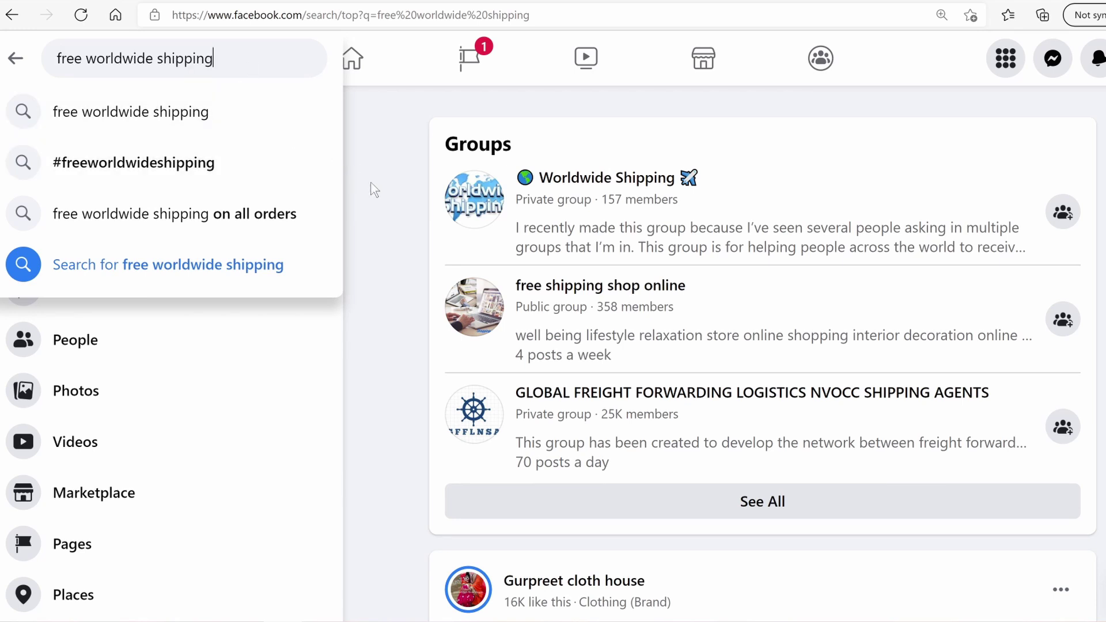
left_click(382, 193)
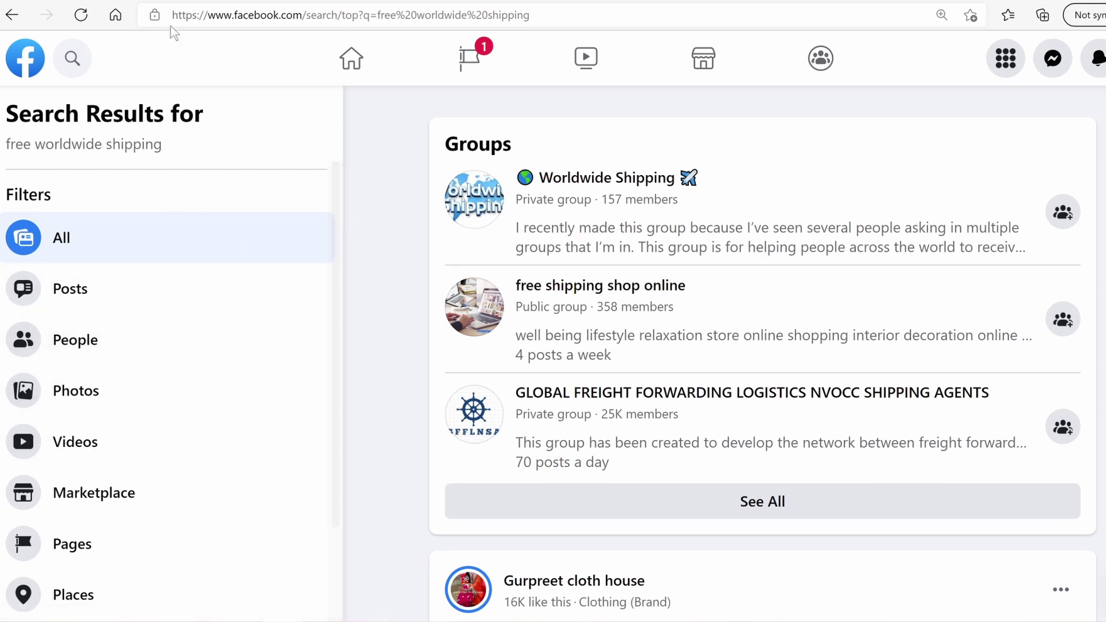
left_click(141, 0)
scroll(586, 382, "up", 4)
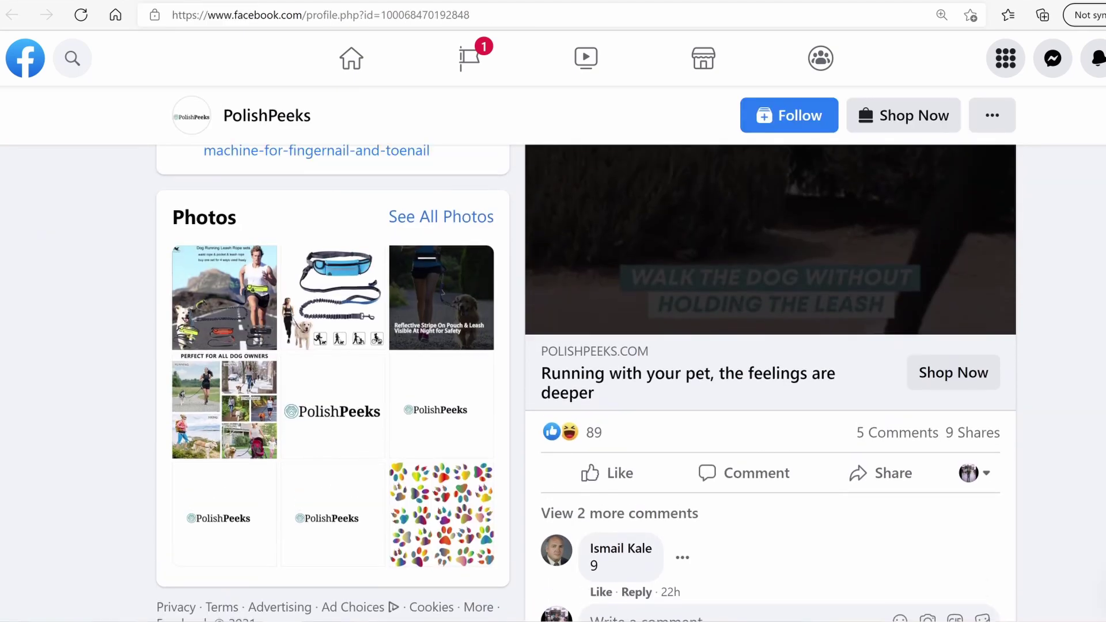
scroll(586, 382, "up", 3)
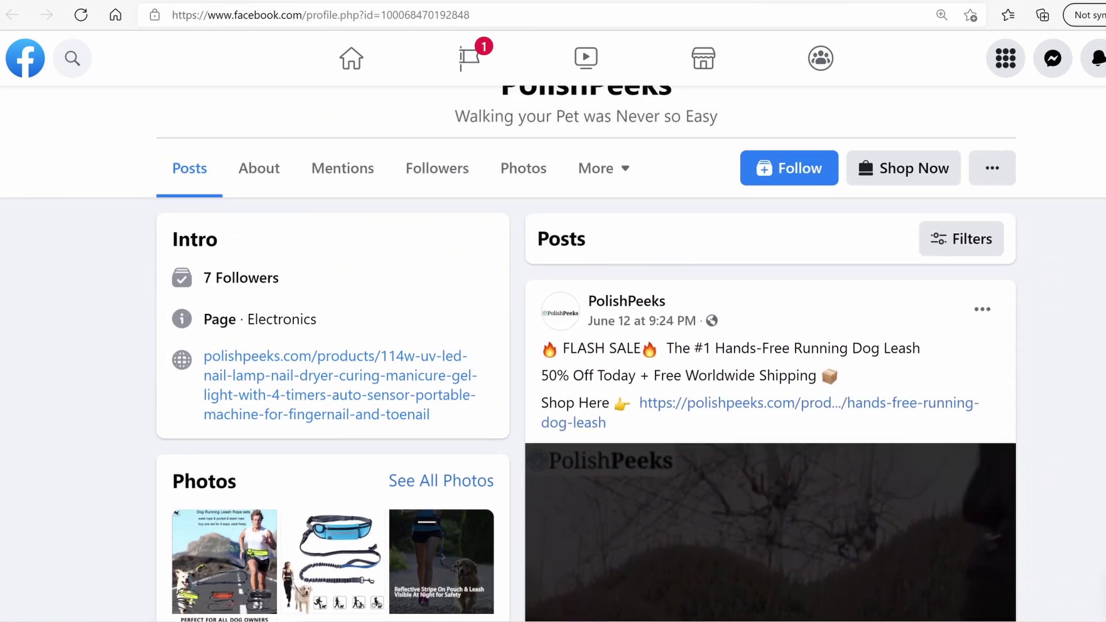
scroll(586, 383, "down", 1)
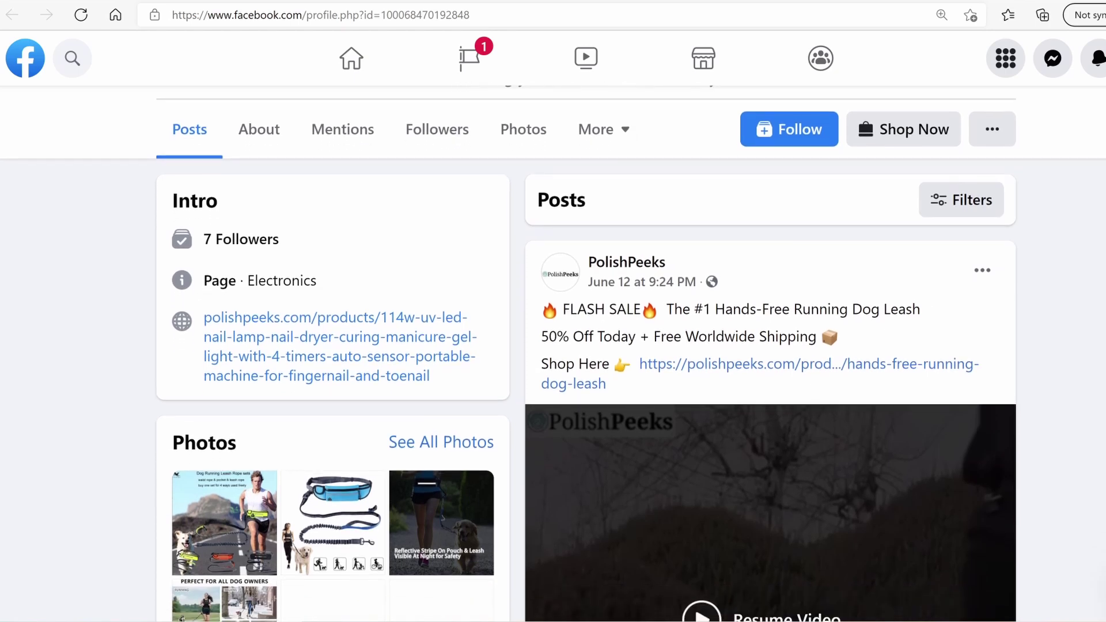
scroll(586, 383, "down", 2)
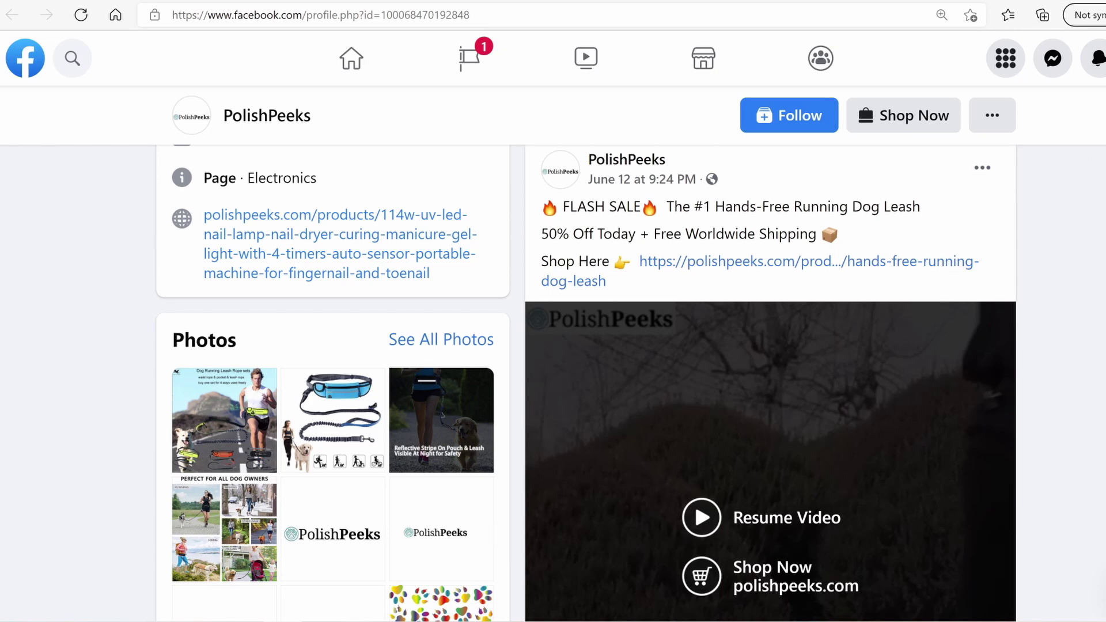
scroll(586, 382, "down", 5)
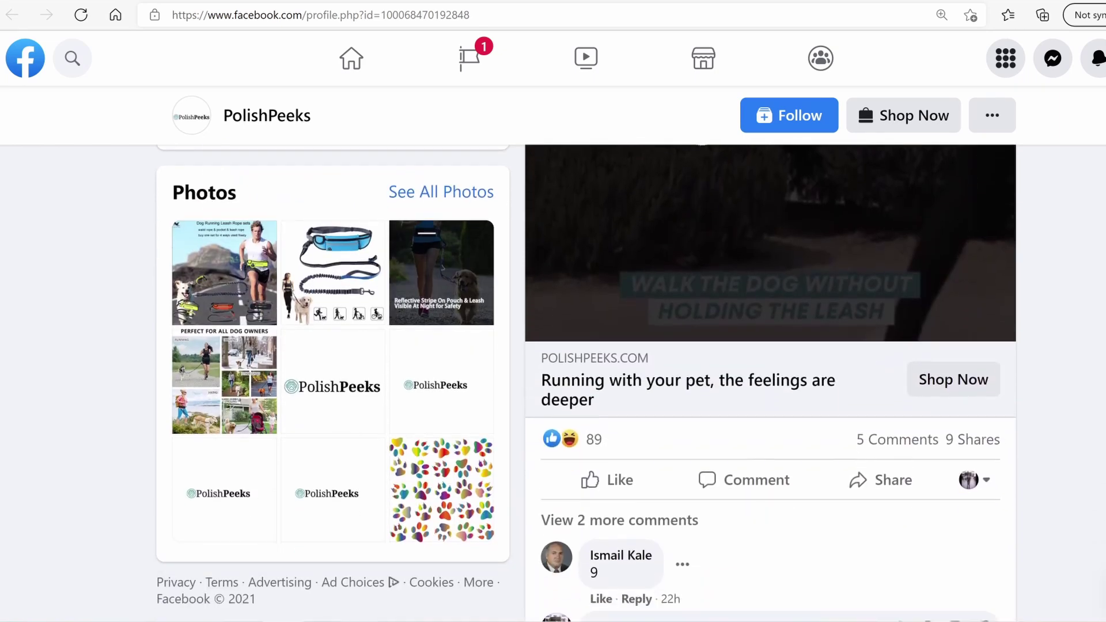
scroll(586, 382, "up", 1)
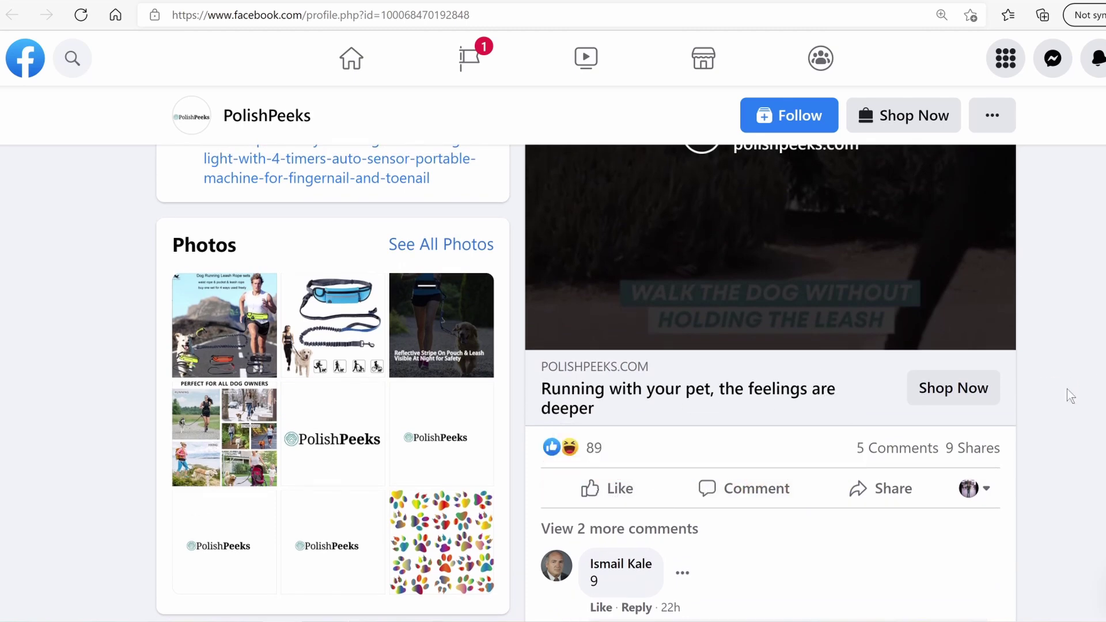
scroll(965, 426, "up", 4)
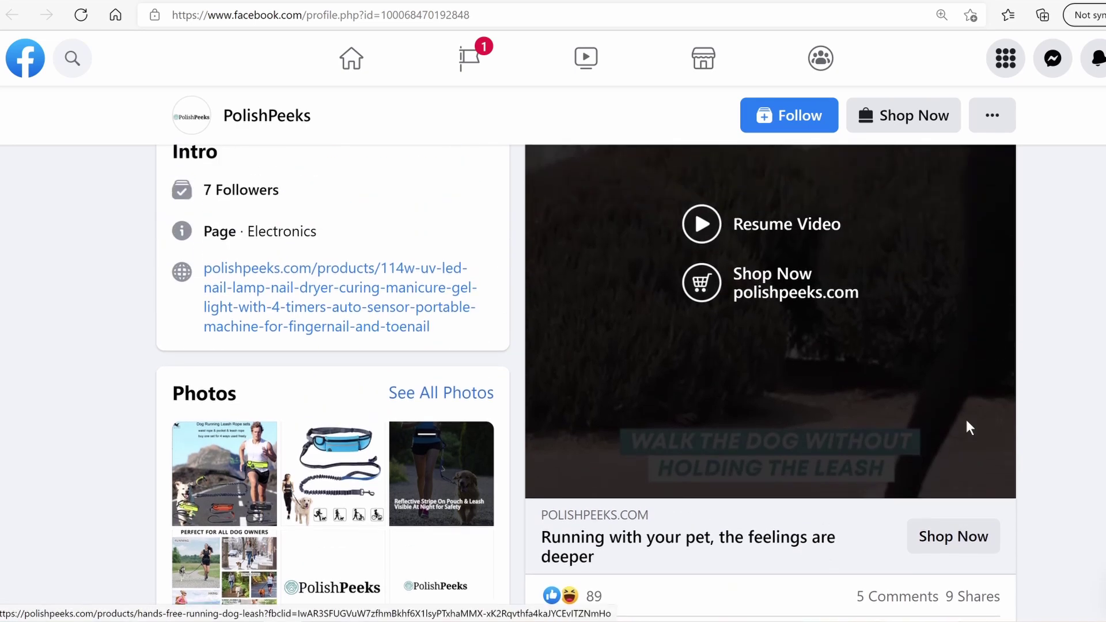
Open the flash sale post's options and close them without choosing anything
left_click(979, 170)
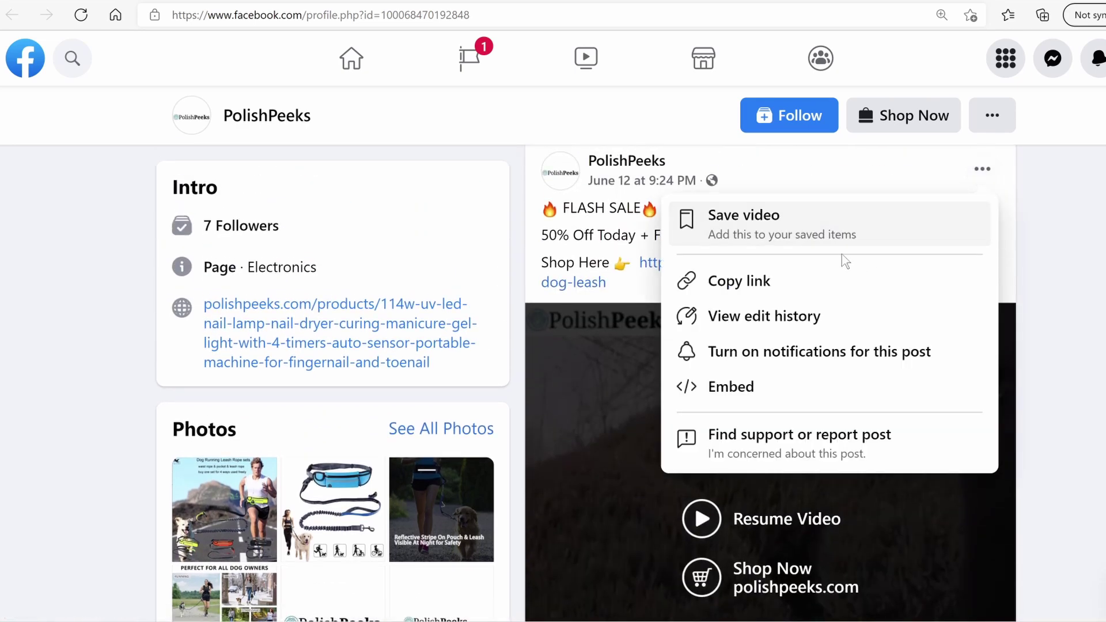
left_click(1090, 241)
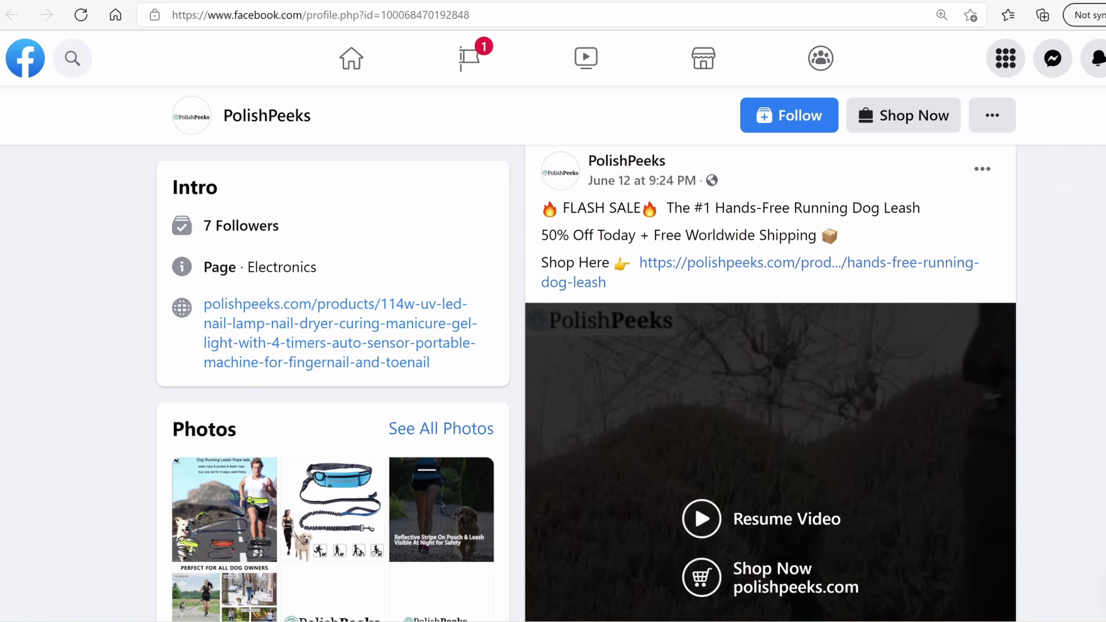
scroll(929, 283, "down", 3)
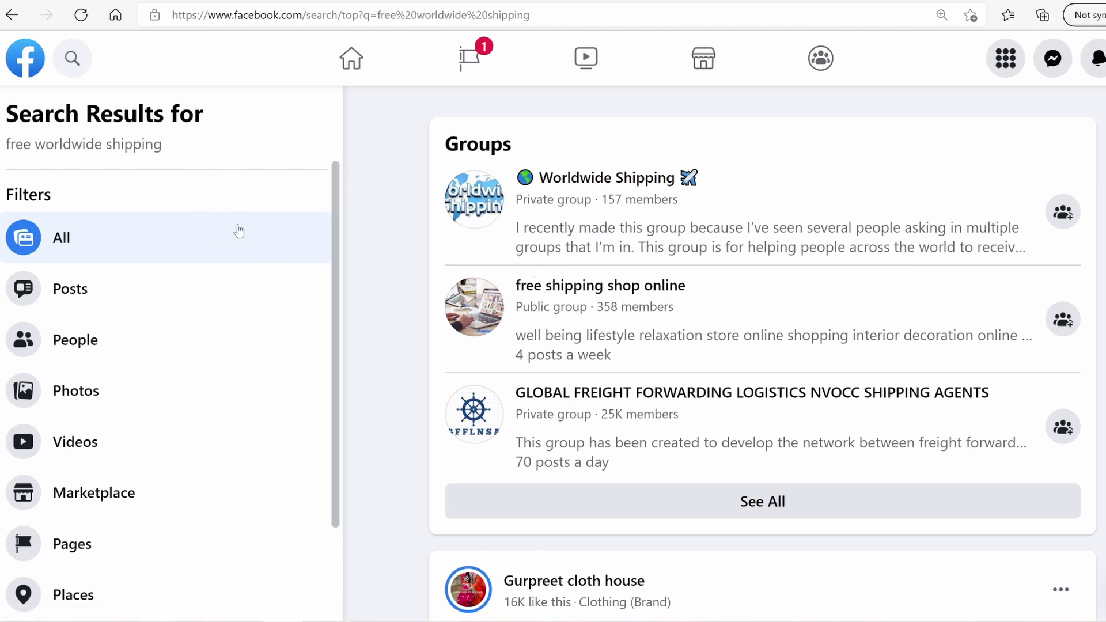
Apply the Videos filter and scroll through the product-ad video results
left_click(107, 442)
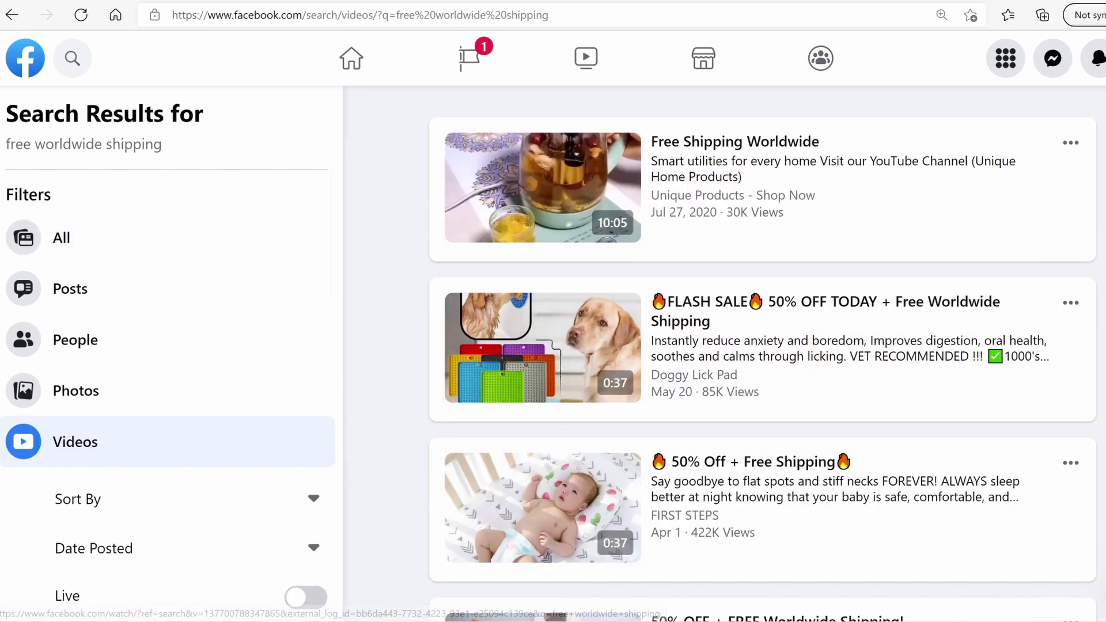
scroll(762, 354, "down", 1)
scroll(762, 354, "up", 1)
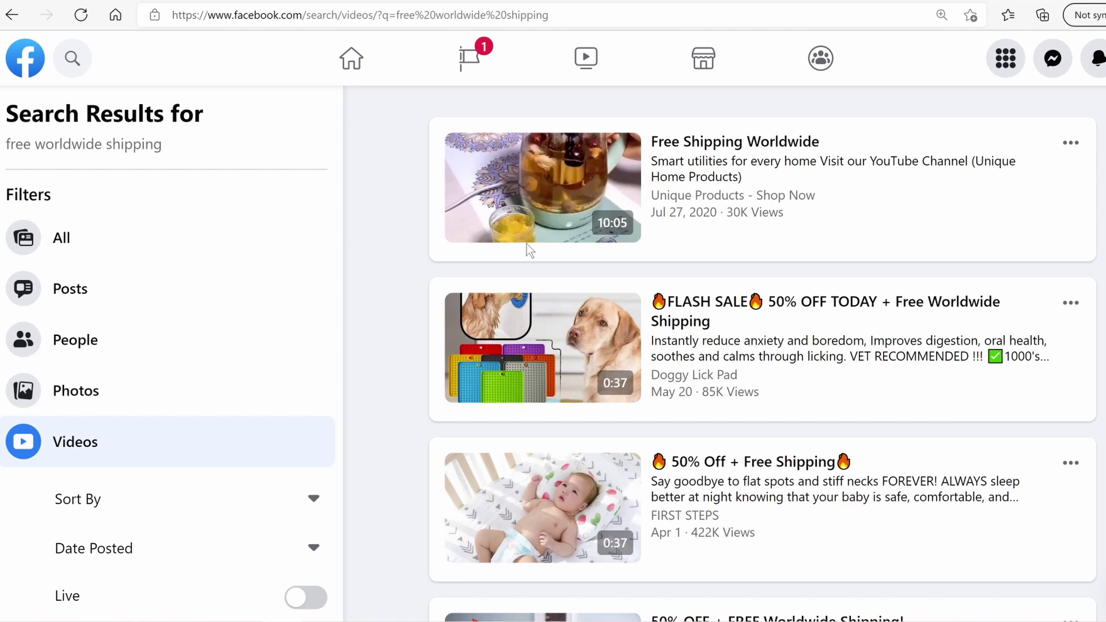
scroll(530, 288, "down", 4)
scroll(527, 333, "down", 3)
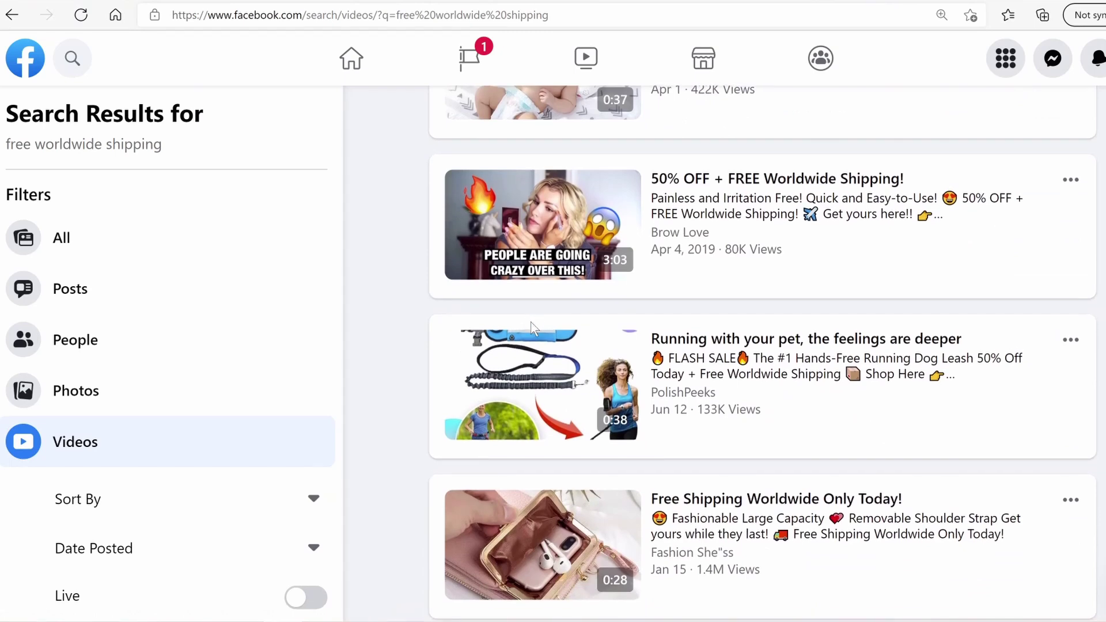
scroll(527, 325, "down", 3)
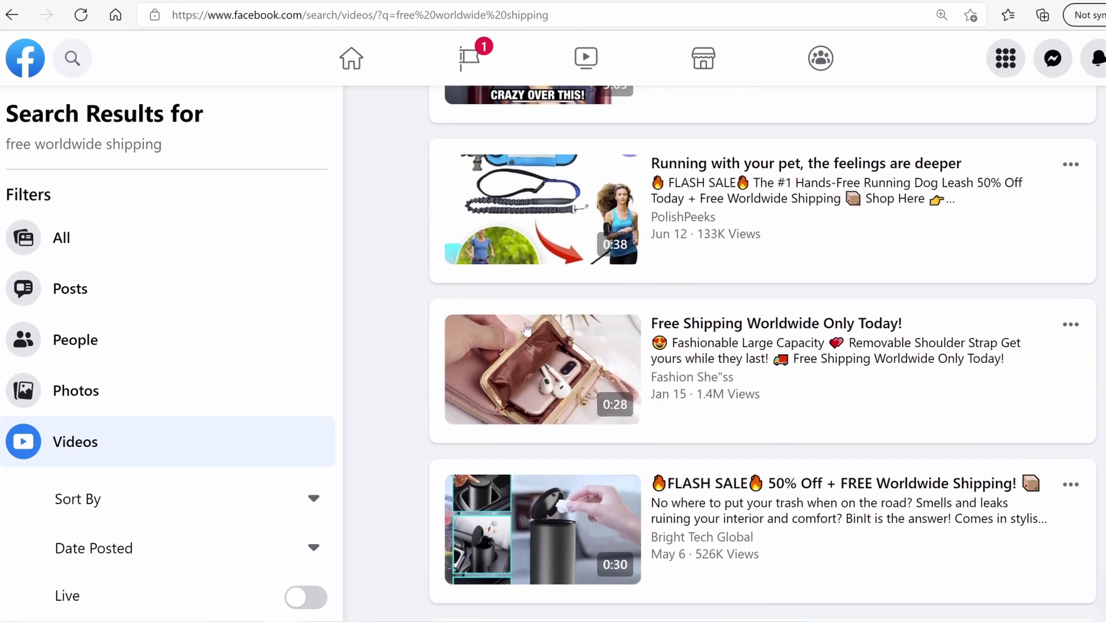
scroll(526, 326, "up", 10)
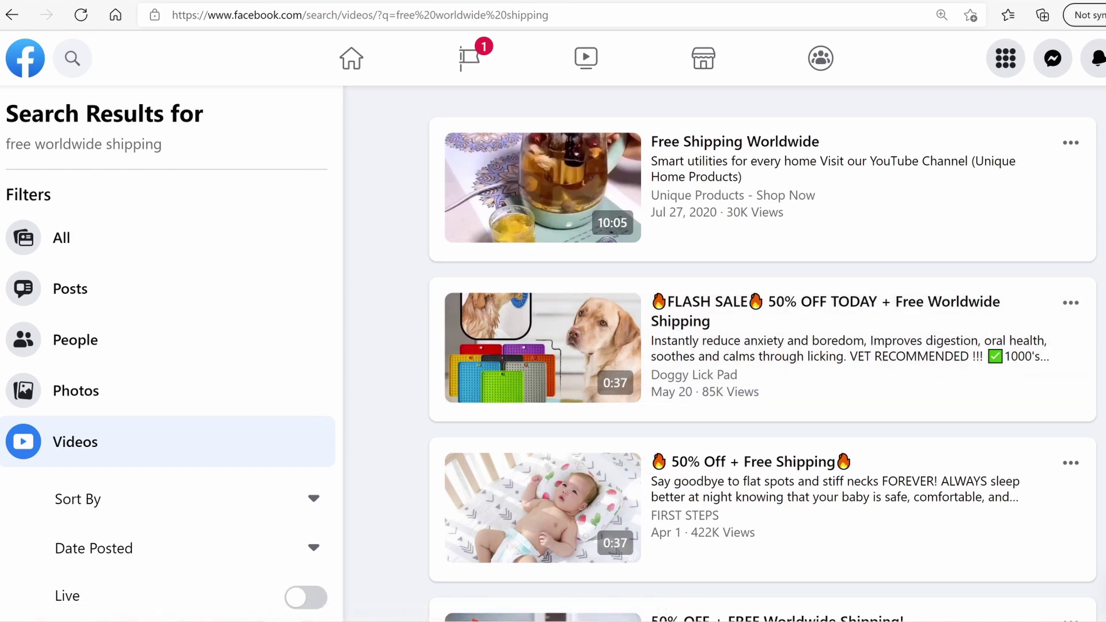
scroll(723, 244, "down", 1)
scroll(723, 245, "up", 1)
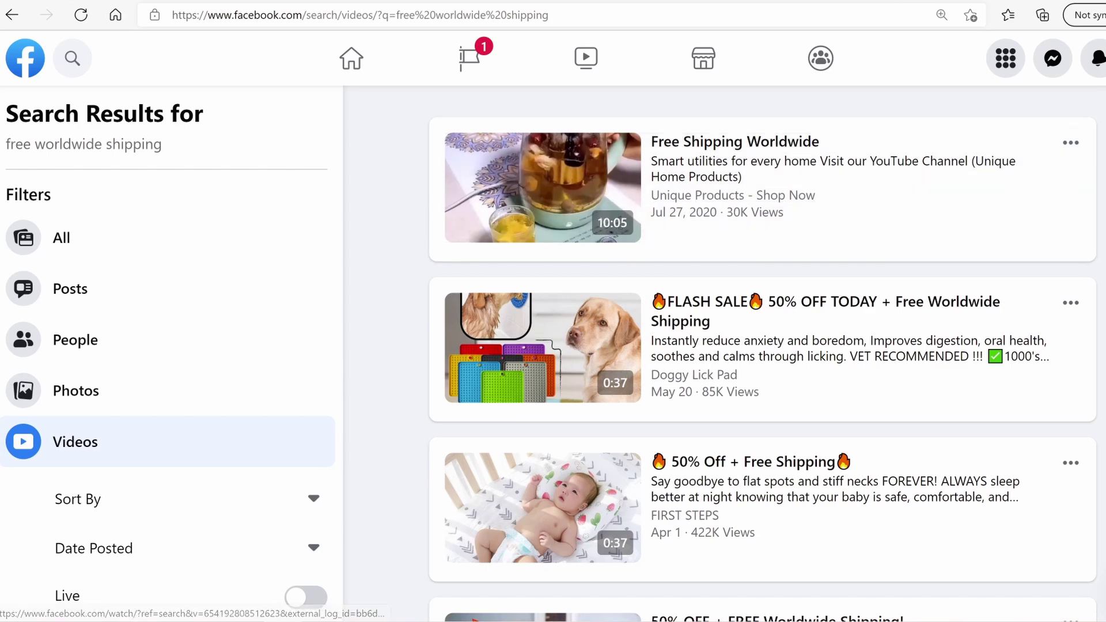
scroll(636, 278, "down", 5)
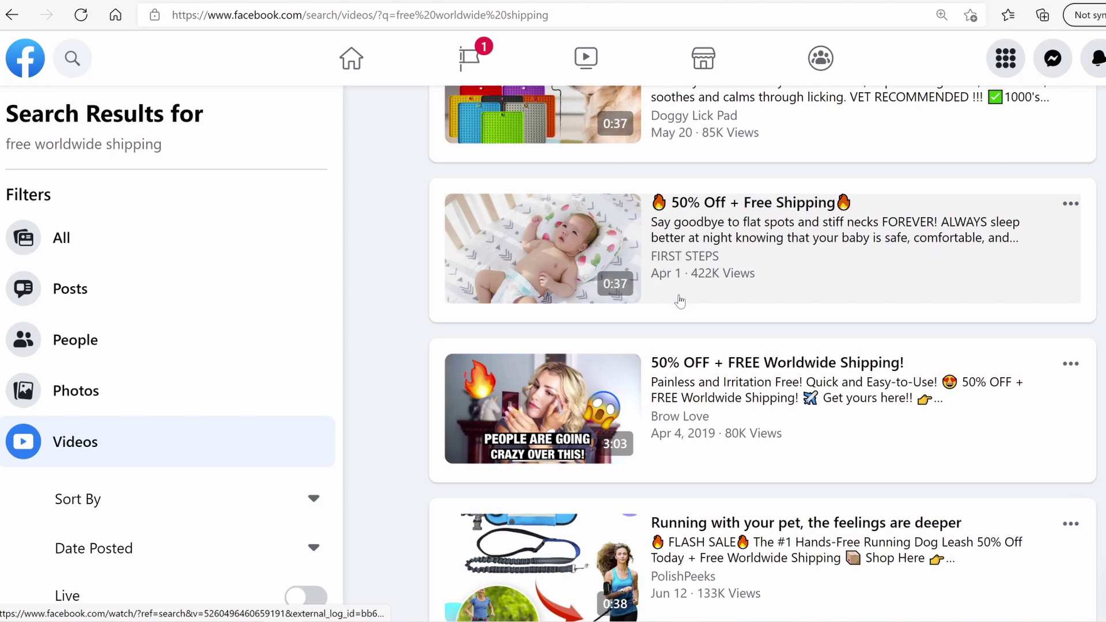
scroll(692, 308, "down", 3)
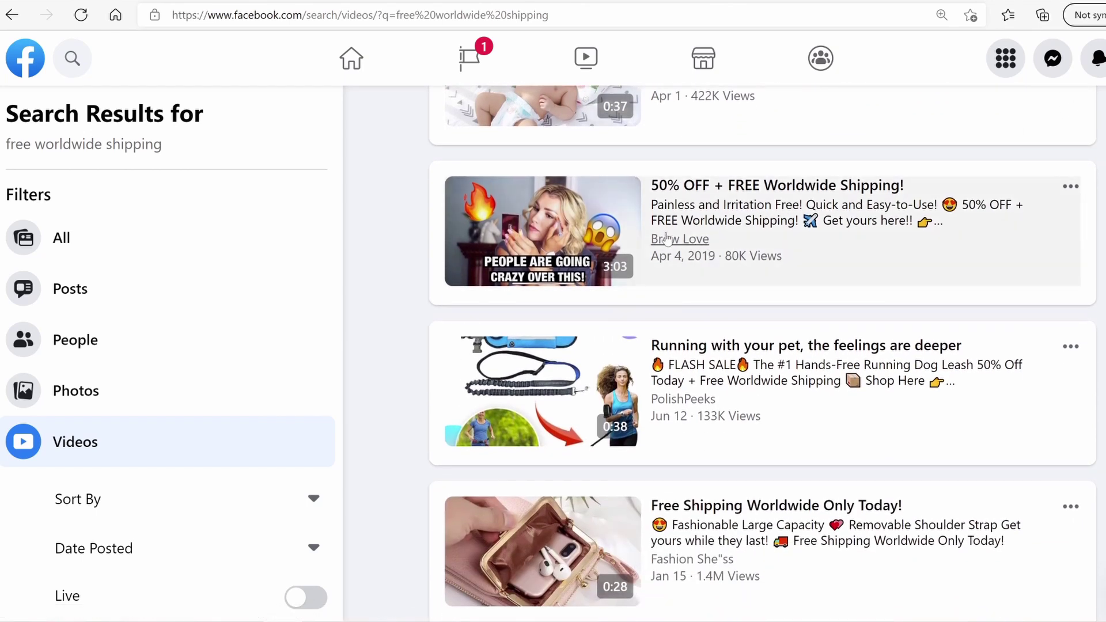
scroll(693, 247, "down", 8)
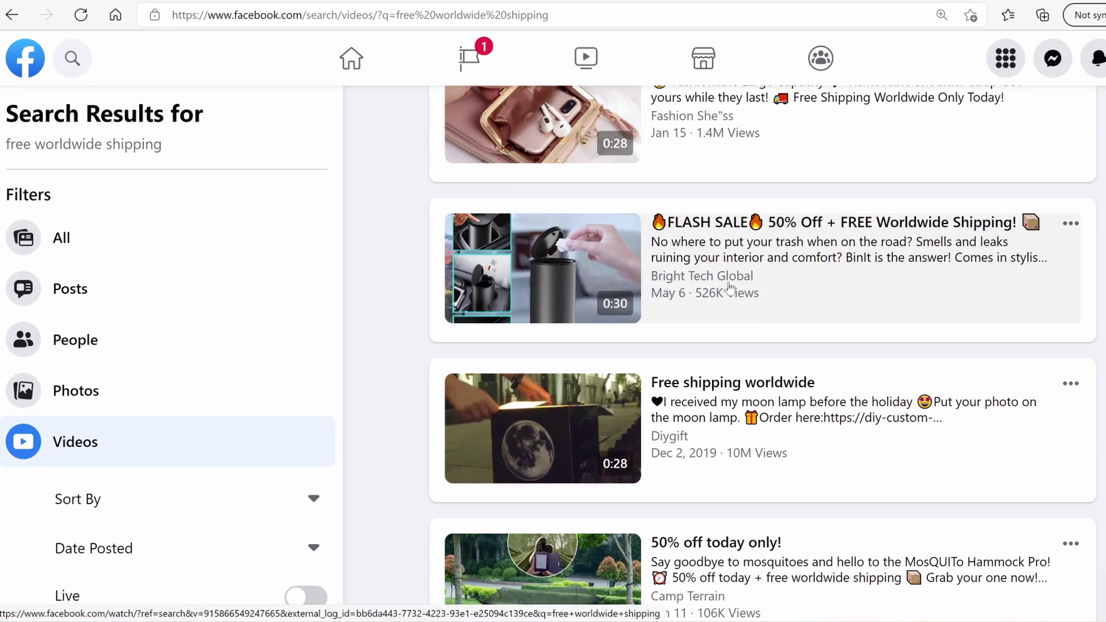
Open the Bright Tech Global flash sale video, return to the results, and keep scrolling
left_click(422, 239)
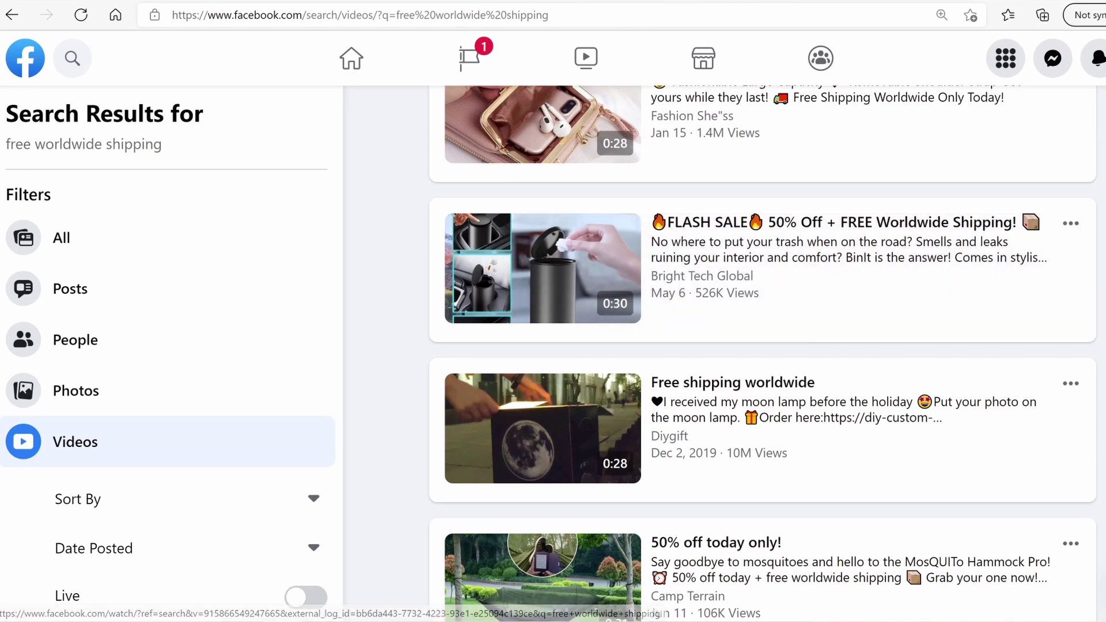
key("alt+Left")
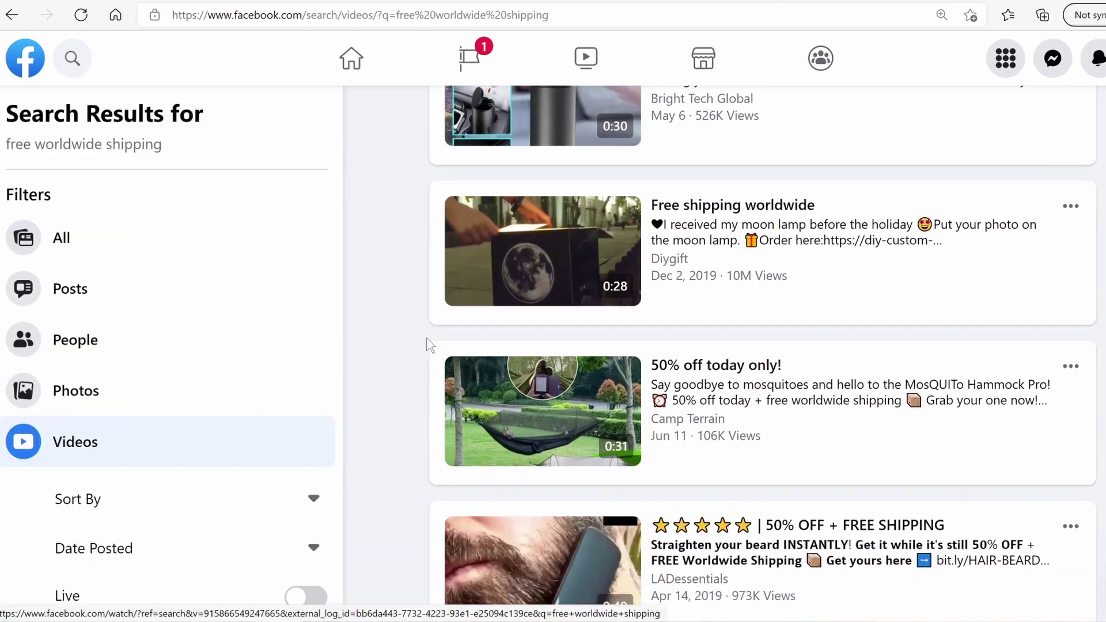
scroll(429, 344, "down", 8)
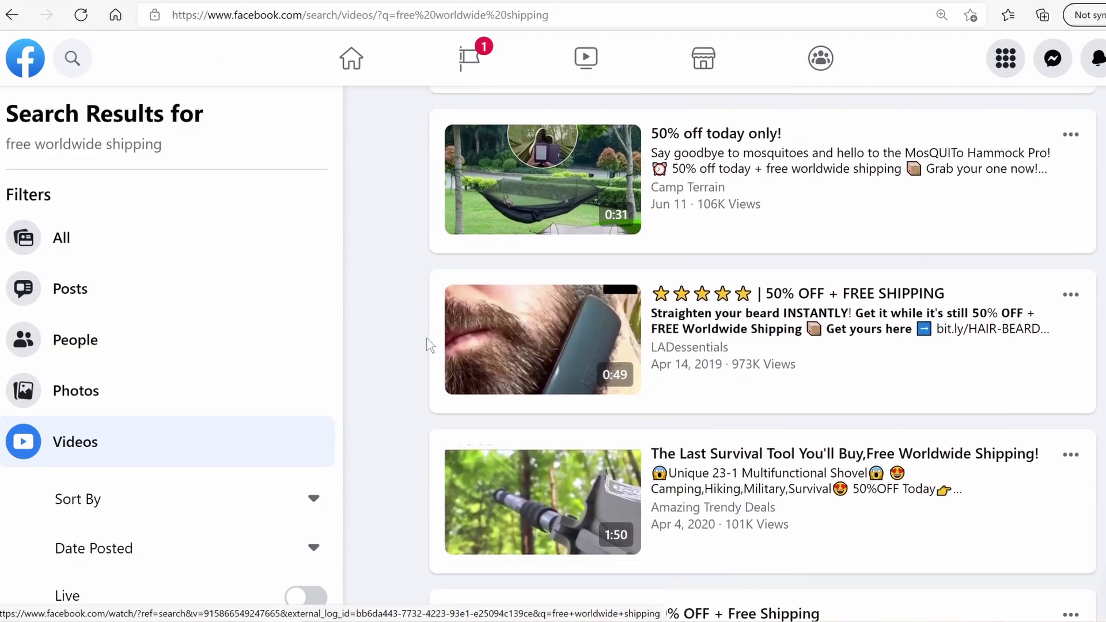
scroll(429, 344, "down", 3)
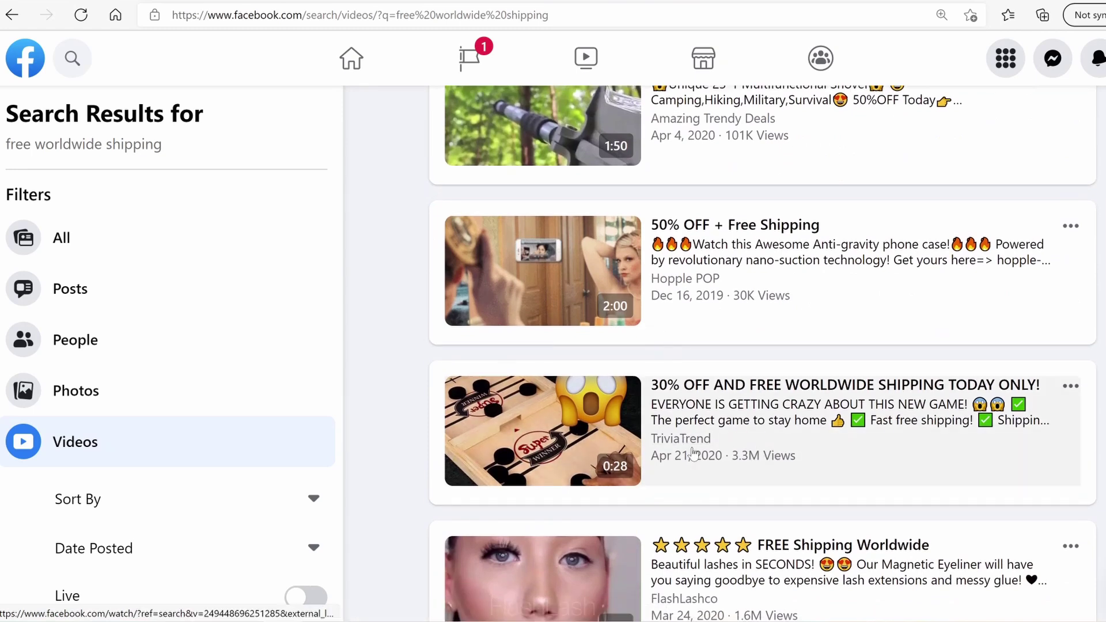
scroll(697, 453, "down", 5)
scroll(693, 454, "down", 2)
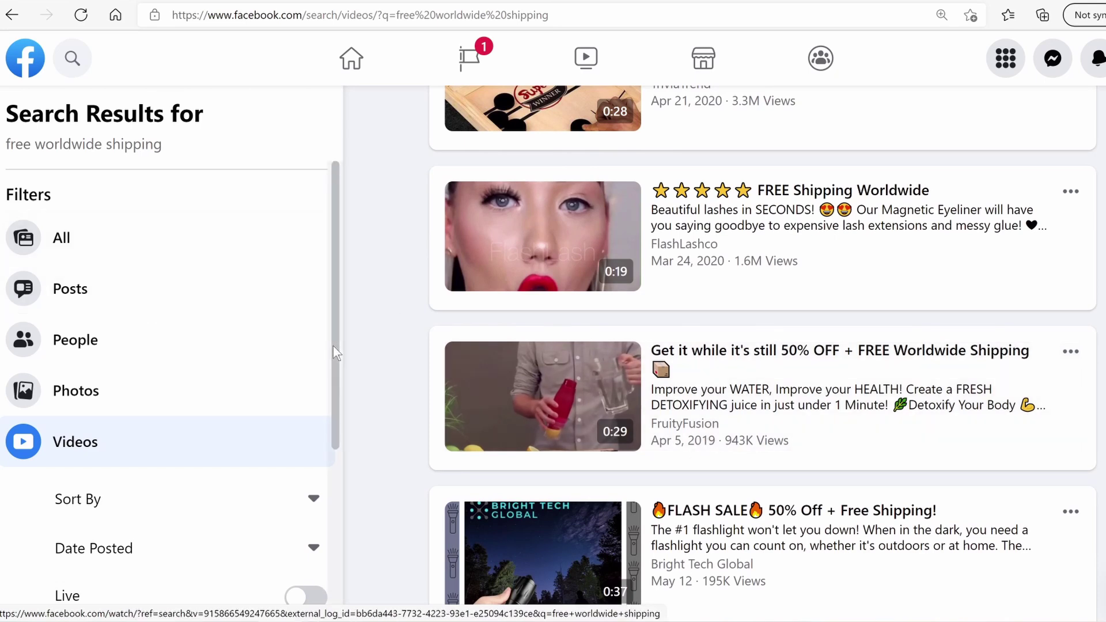
scroll(331, 357, "down", 2)
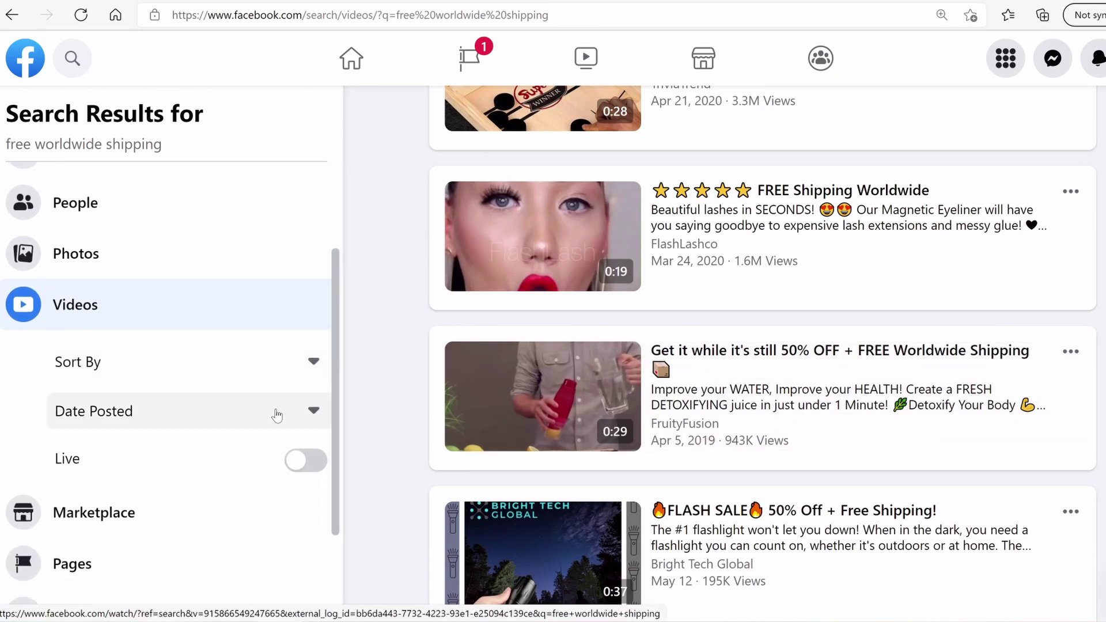
left_click(261, 411)
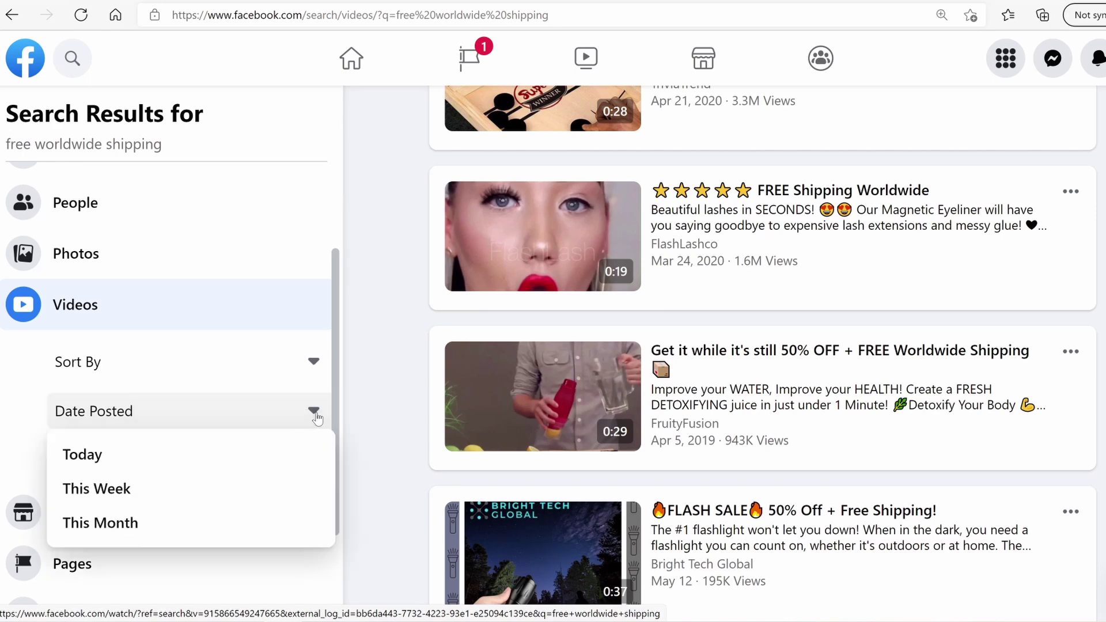
left_click(135, 523)
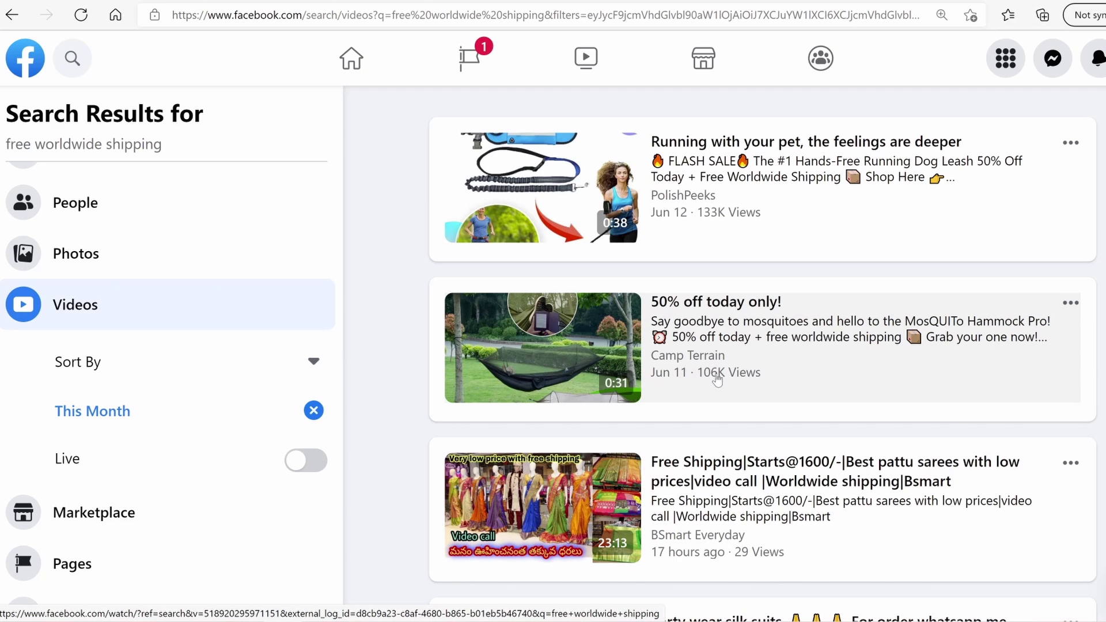
scroll(714, 372, "down", 10)
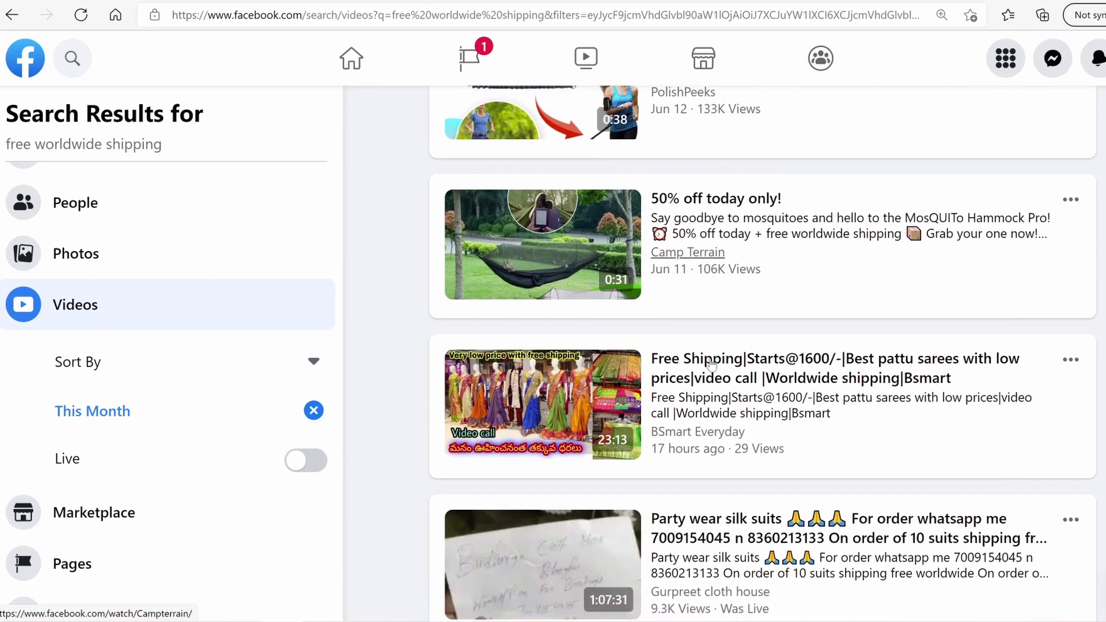
scroll(698, 429, "down", 2)
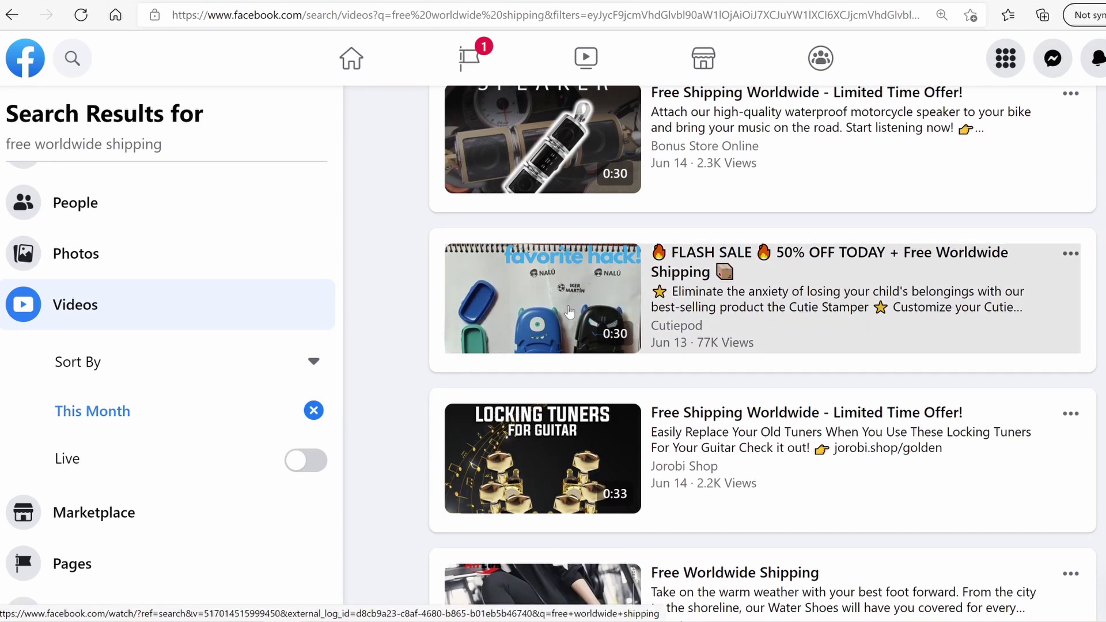
left_click(152, 1)
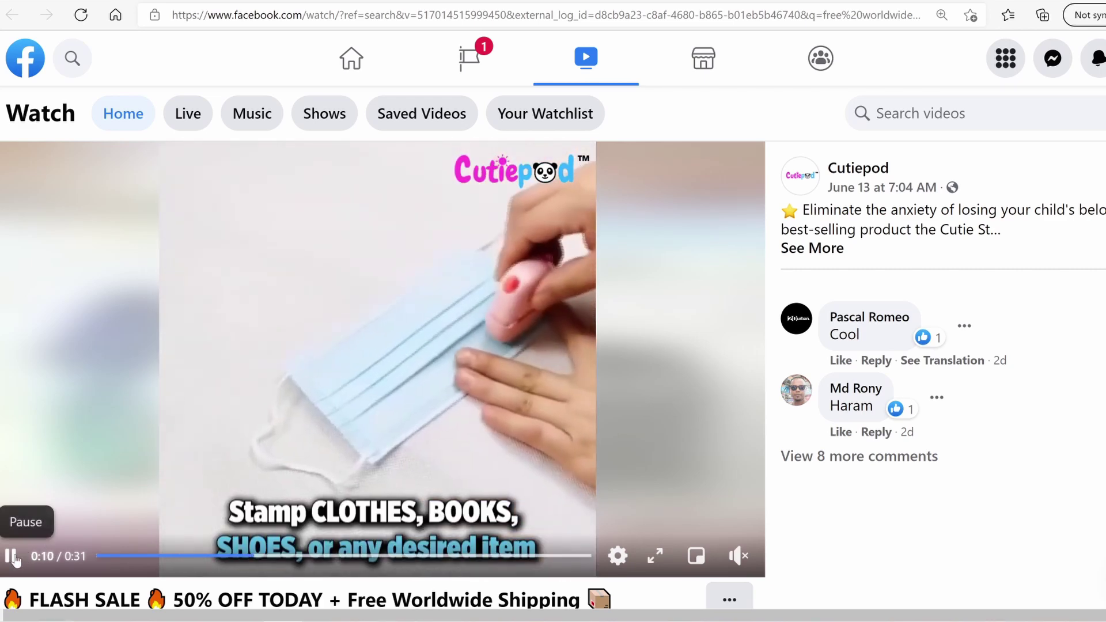
key("ctrl+w")
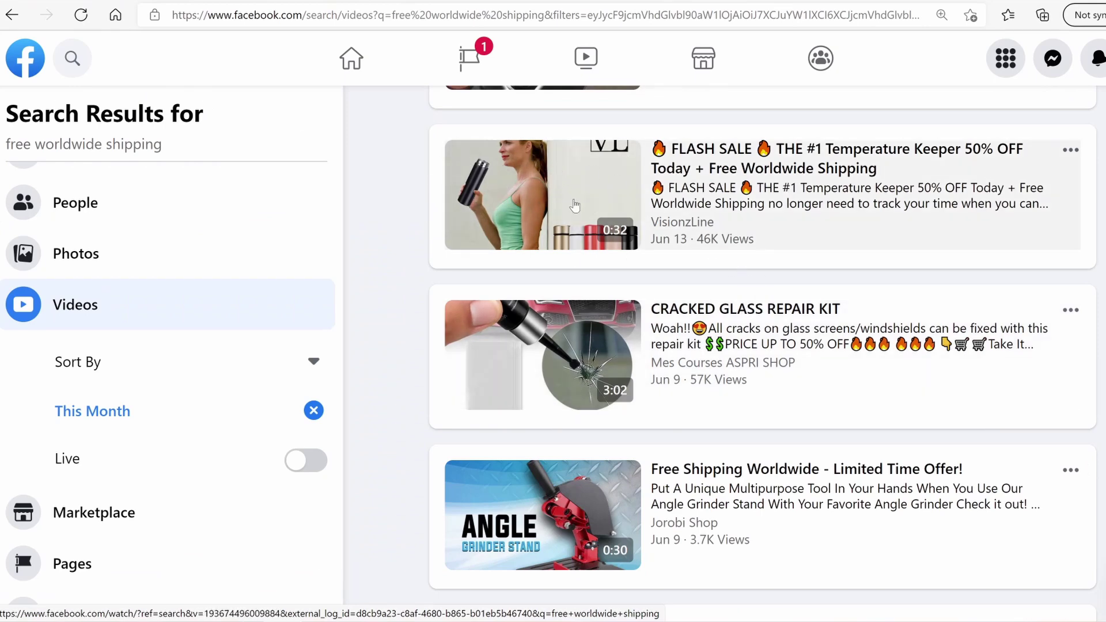
scroll(574, 205, "down", 5)
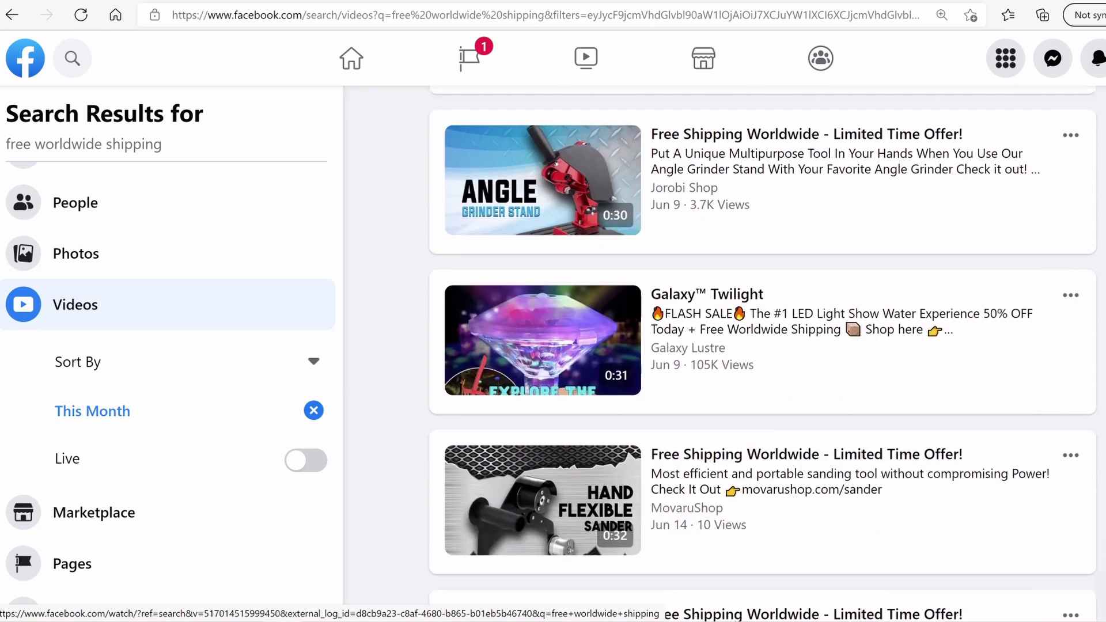
scroll(559, 394, "down", 2)
scroll(558, 394, "up", 3)
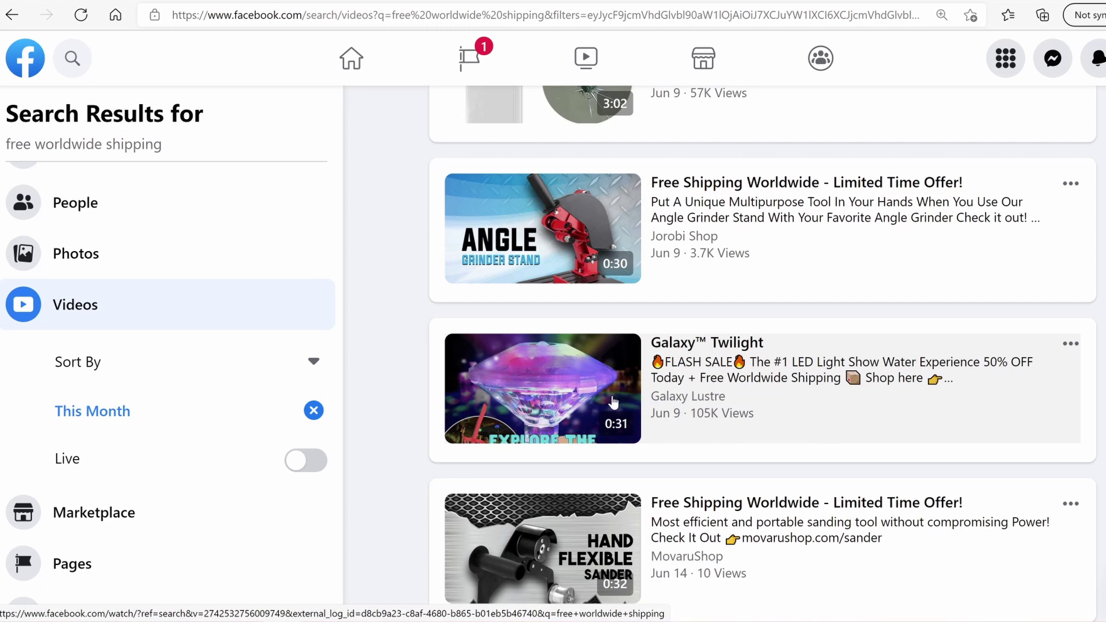
scroll(611, 405, "down", 10)
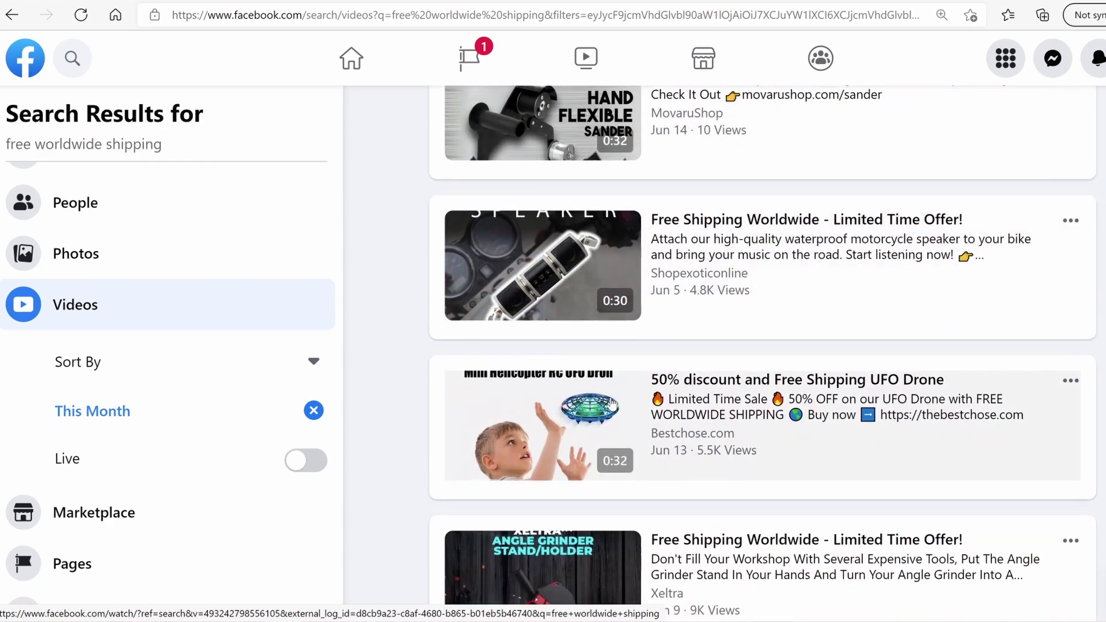
scroll(612, 404, "down", 9)
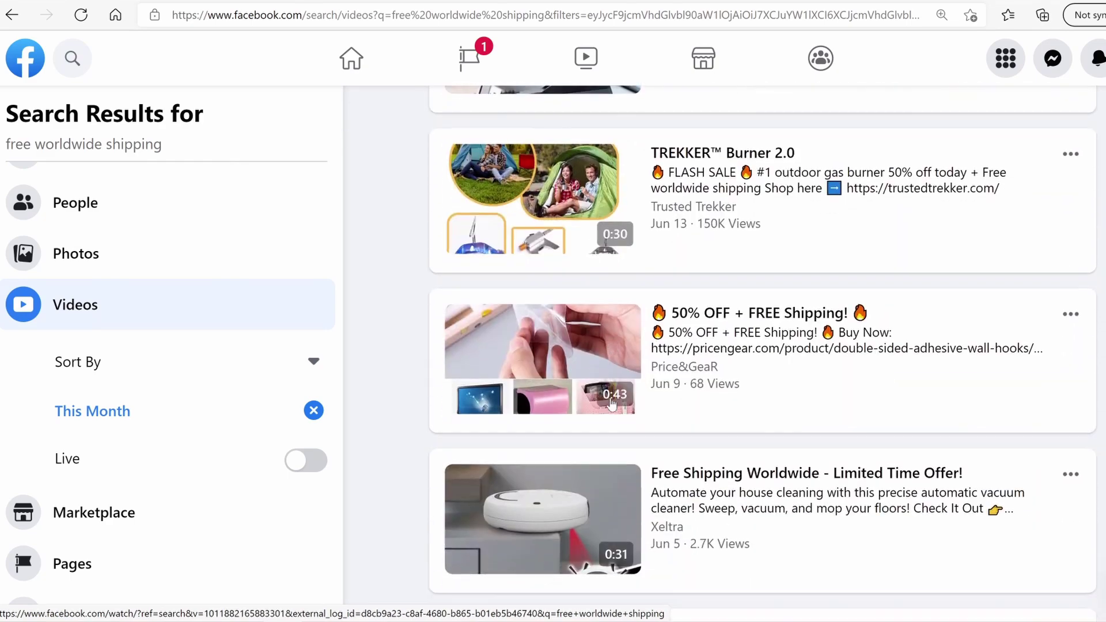
scroll(611, 405, "down", 11)
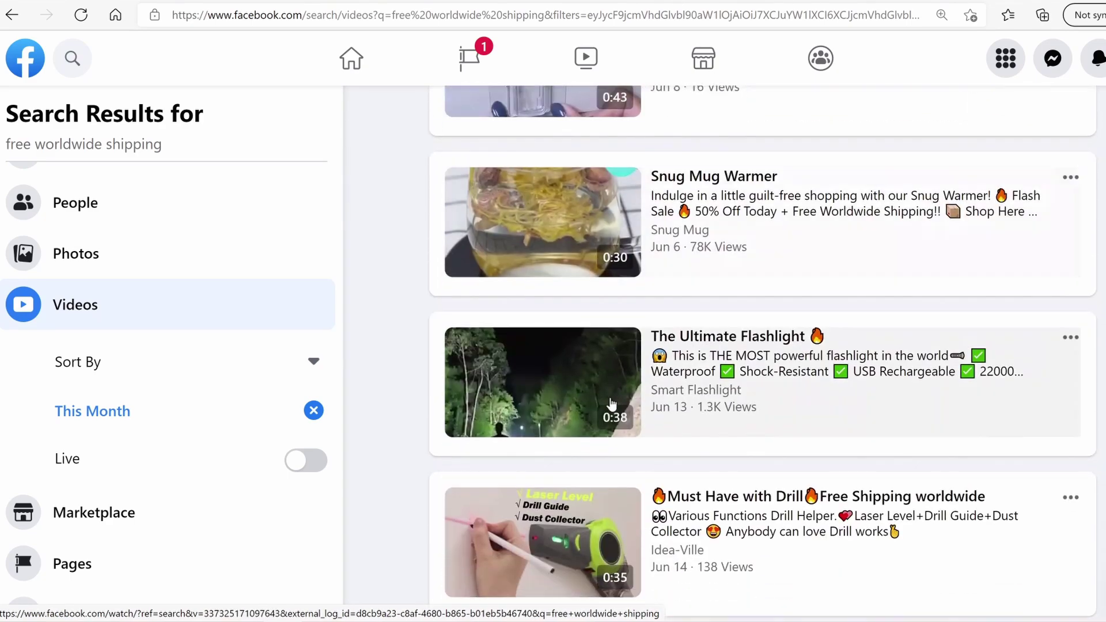
scroll(612, 404, "down", 7)
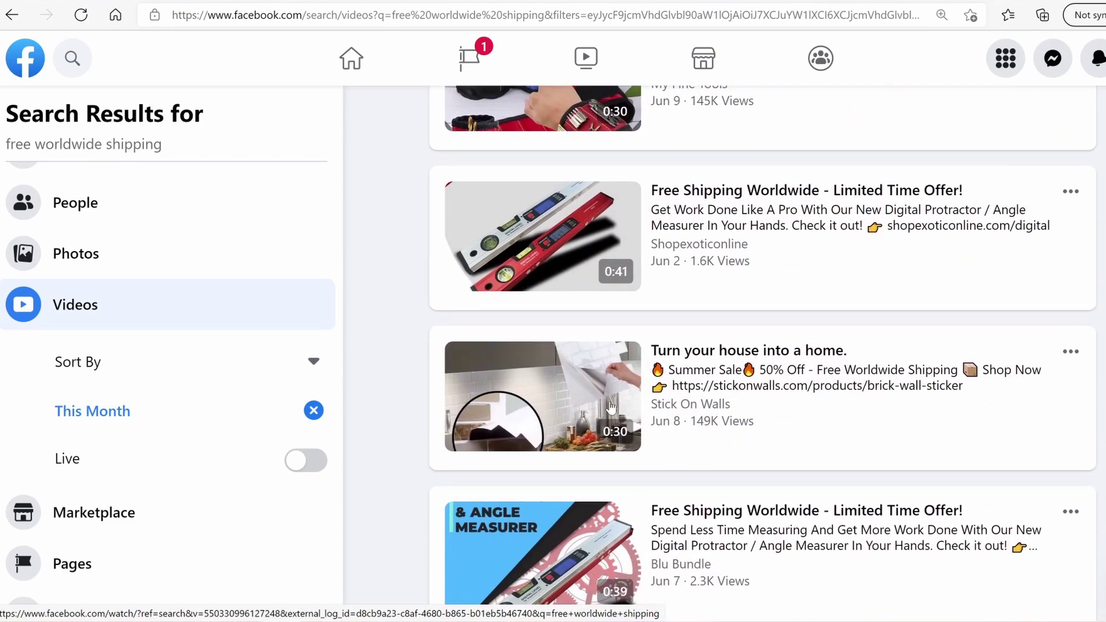
scroll(611, 404, "up", 1)
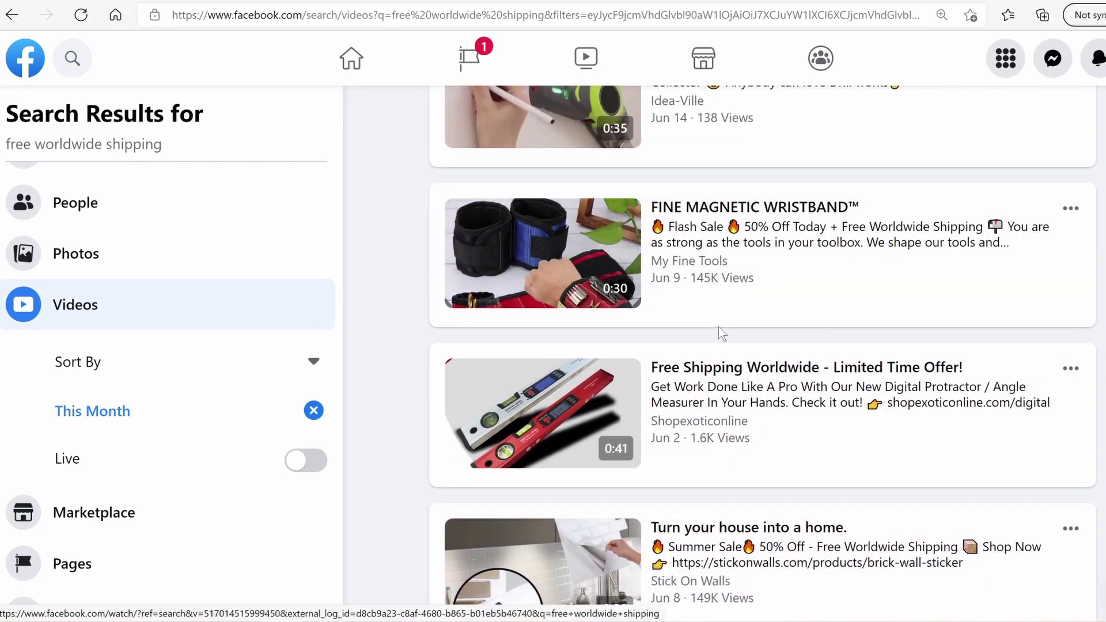
scroll(717, 288, "down", 3)
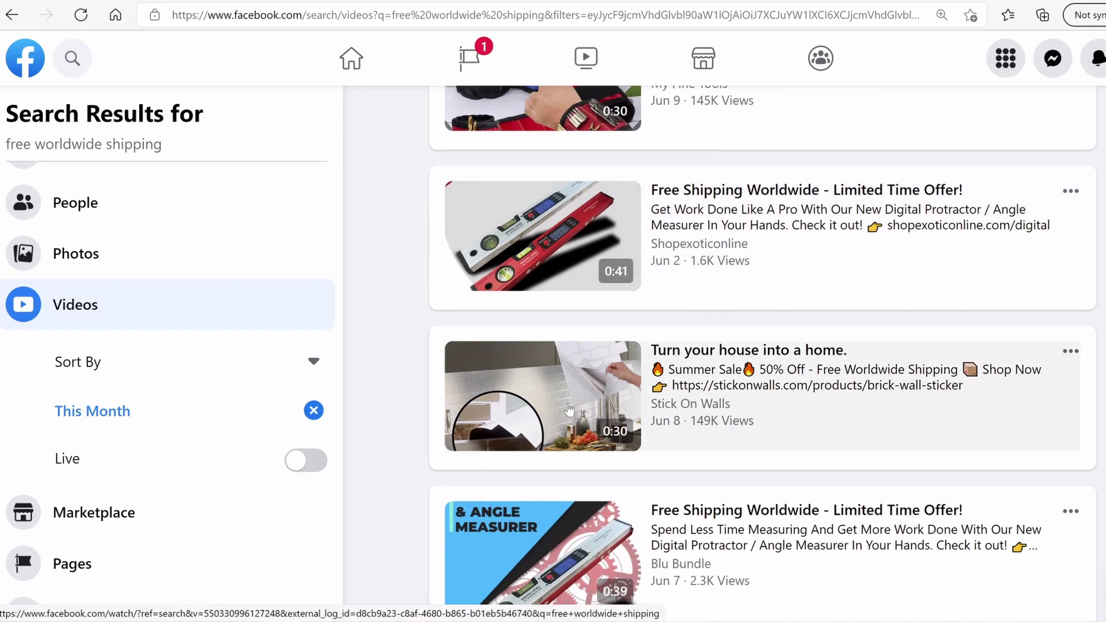
left_click(661, 343)
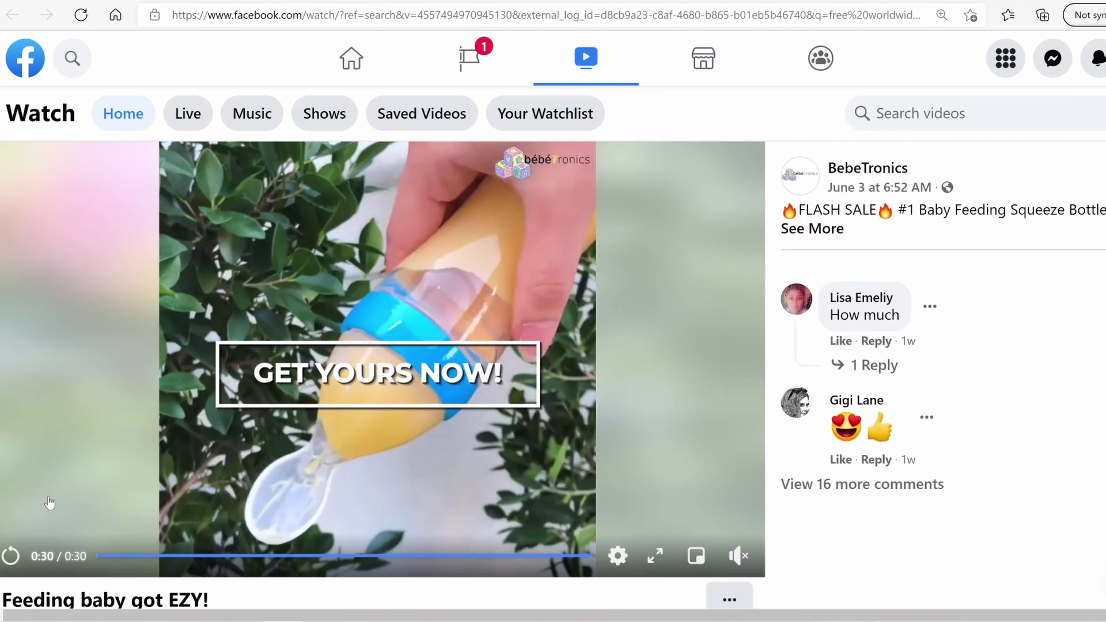
key("alt+Left")
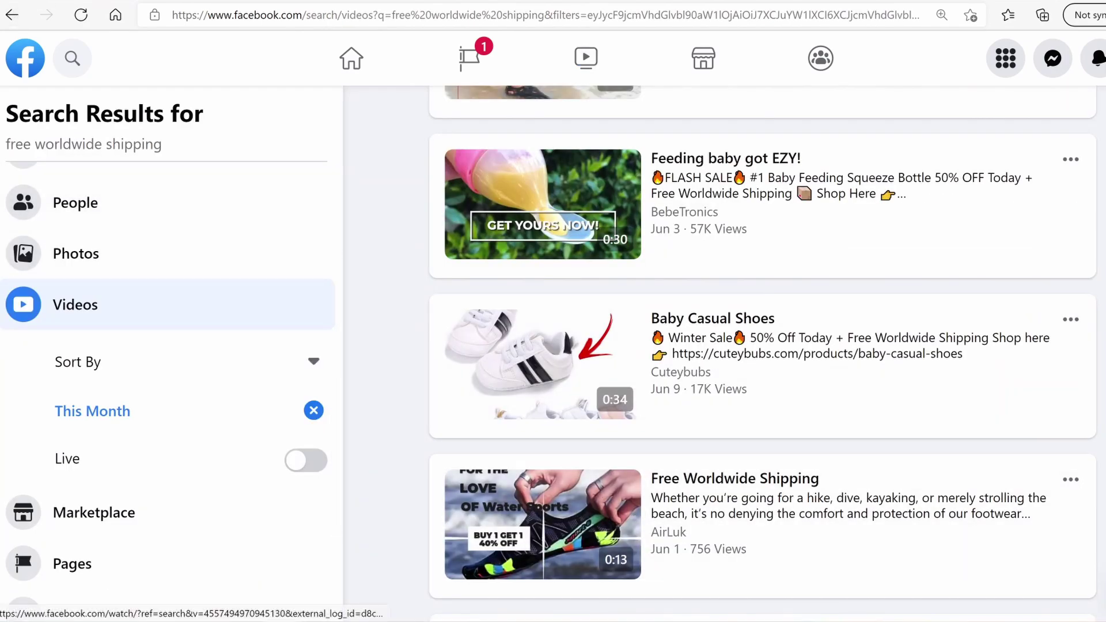
scroll(548, 299, "down", 5)
scroll(548, 298, "down", 10)
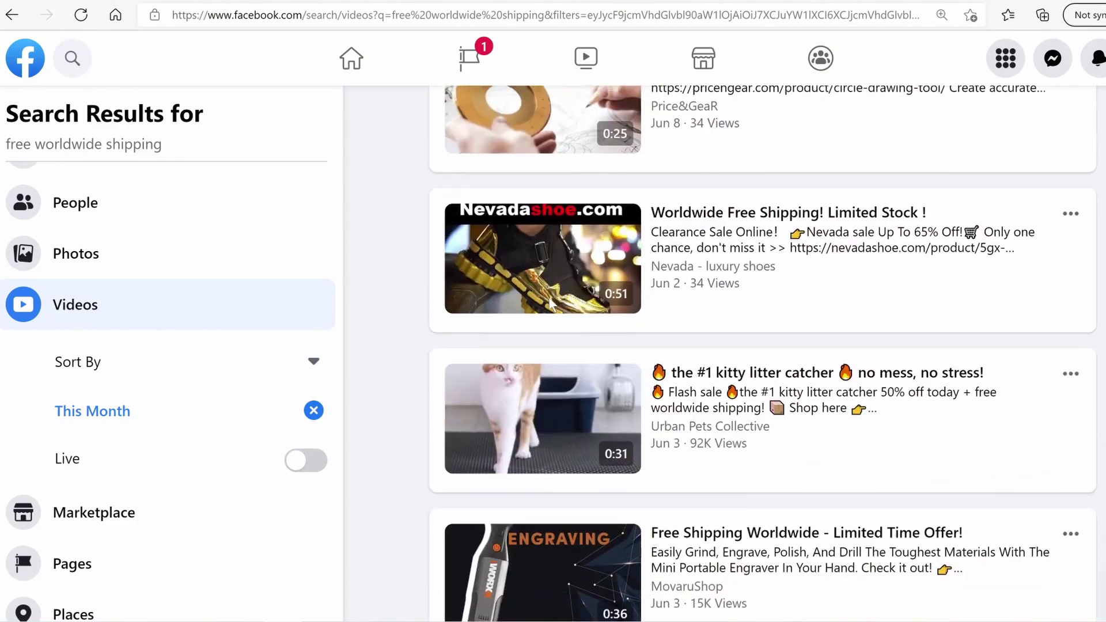
scroll(550, 303, "down", 10)
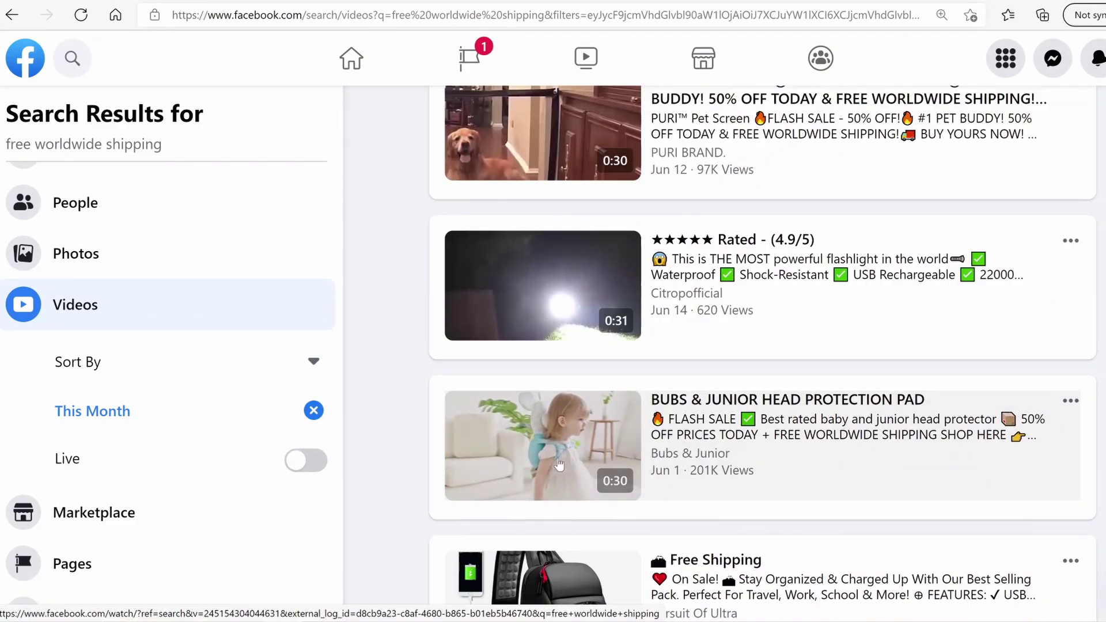
scroll(586, 454, "up", 3)
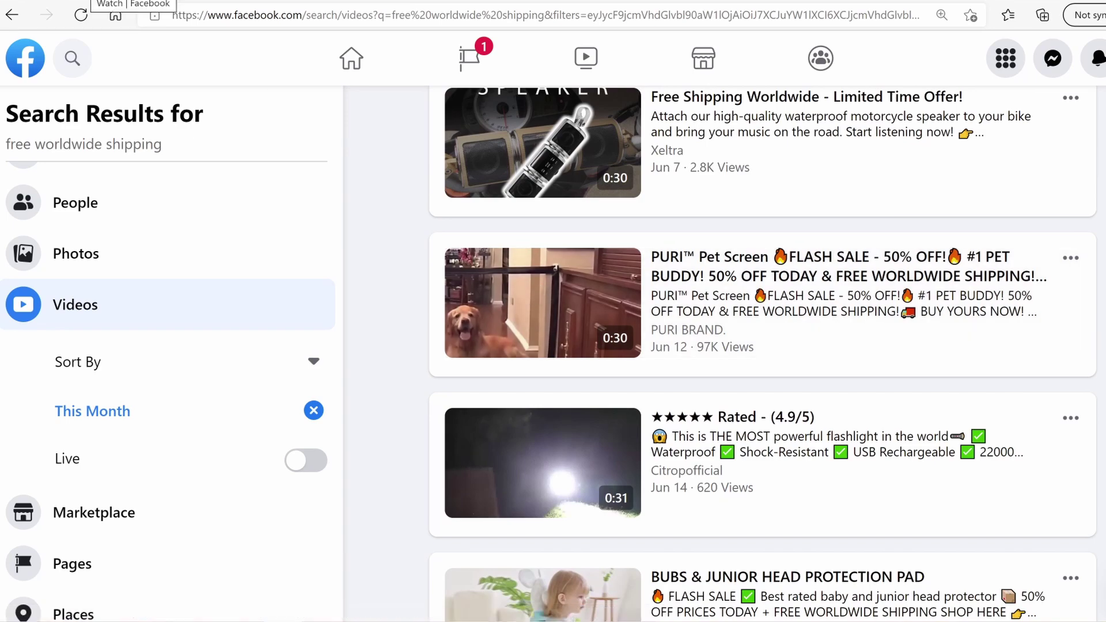
Watch the Bubs & Junior head protection pad video, then scroll down to the Galaxy™ Twilight ad
left_click(93, 1)
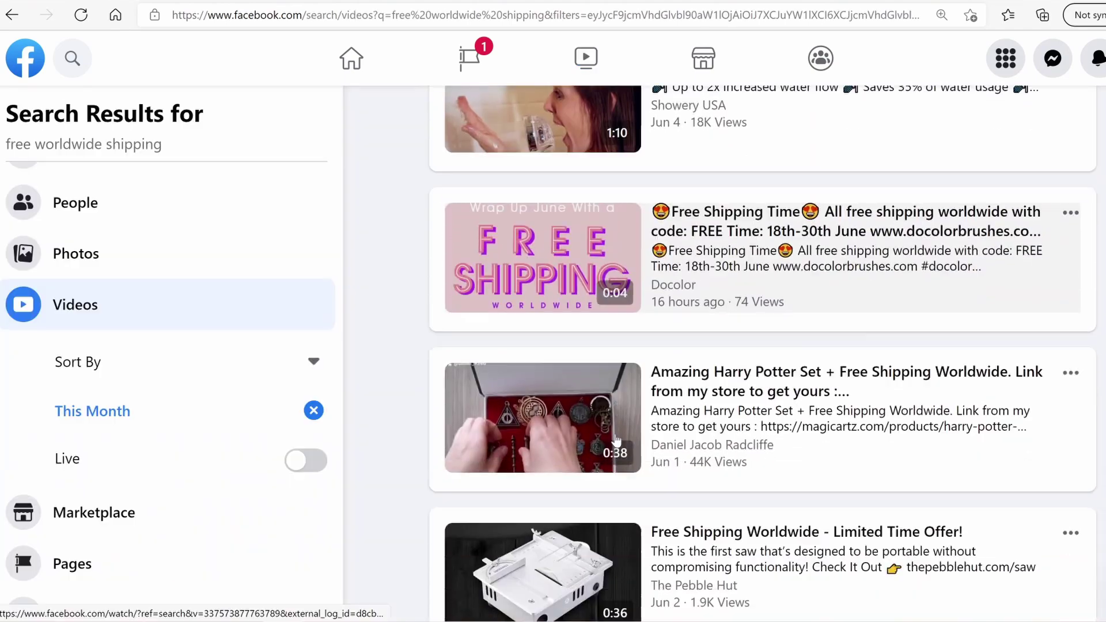
scroll(615, 435, "down", 1)
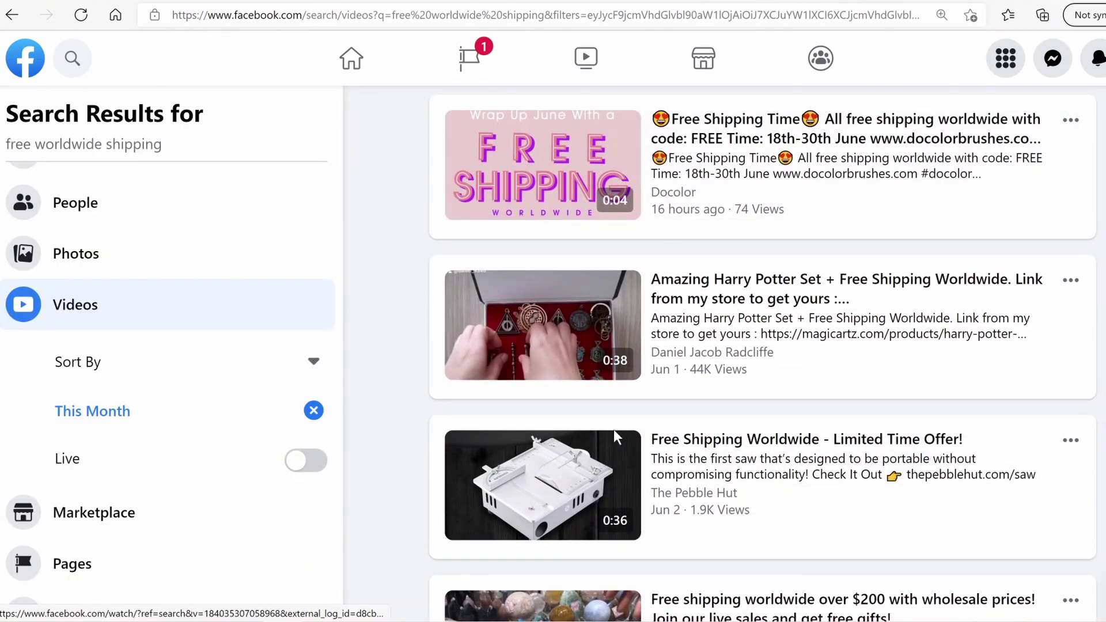
scroll(613, 429, "down", 8)
scroll(612, 422, "down", 3)
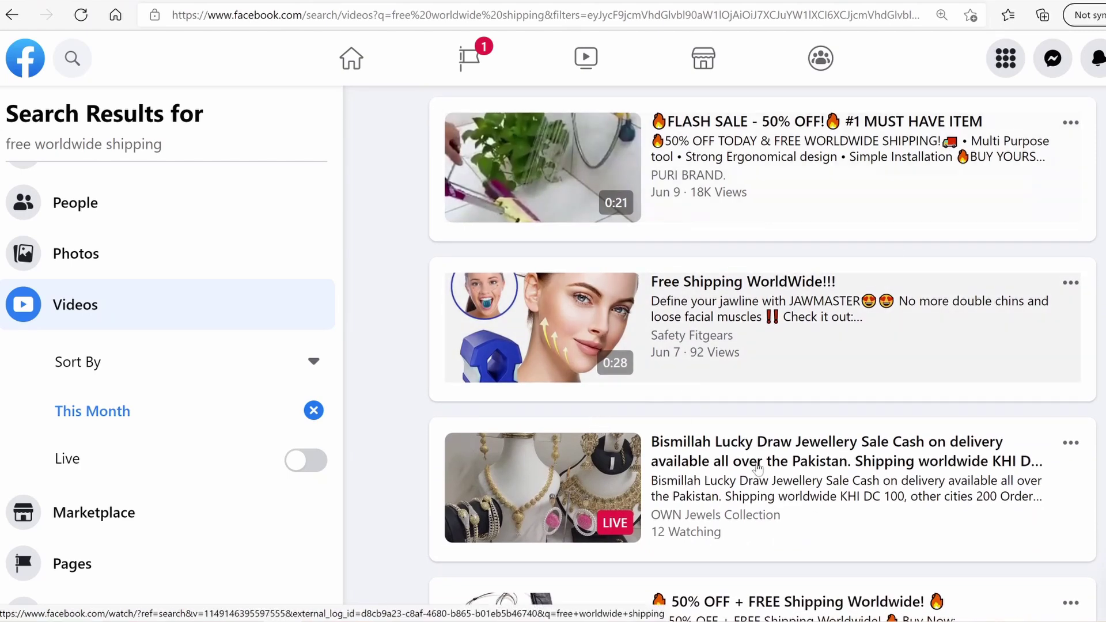
scroll(724, 317, "down", 4)
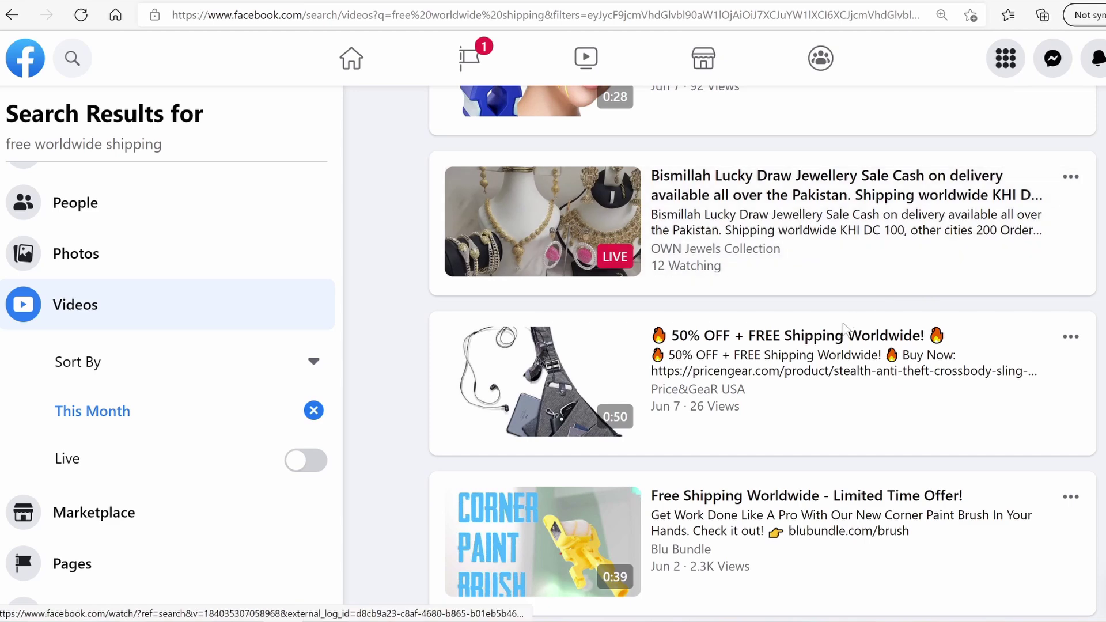
scroll(802, 373, "down", 9)
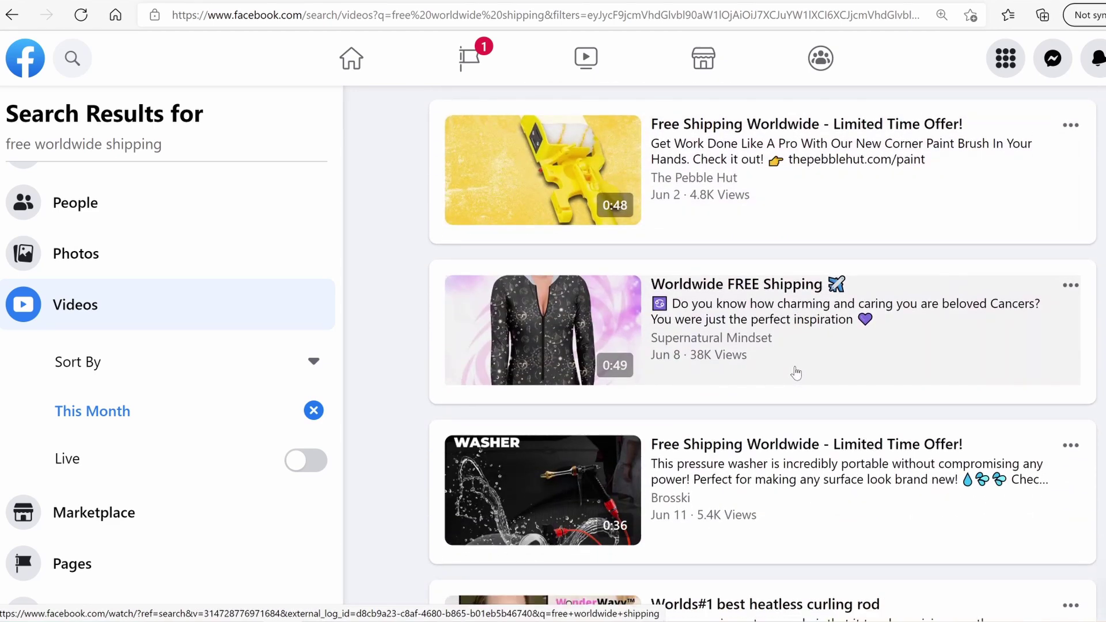
scroll(795, 373, "down", 5)
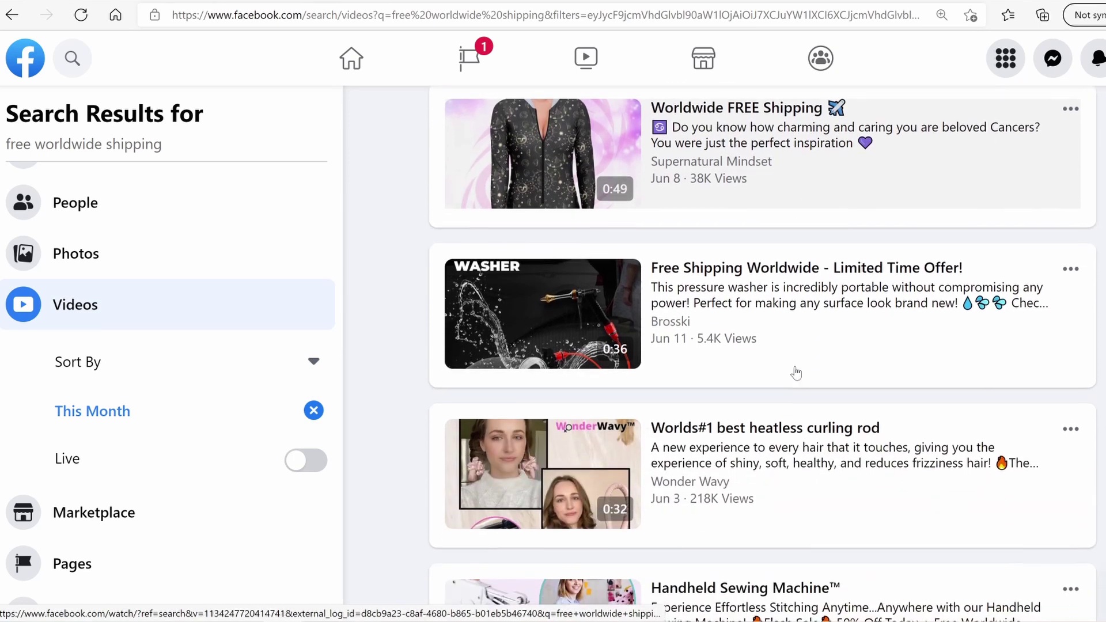
scroll(796, 373, "down", 3)
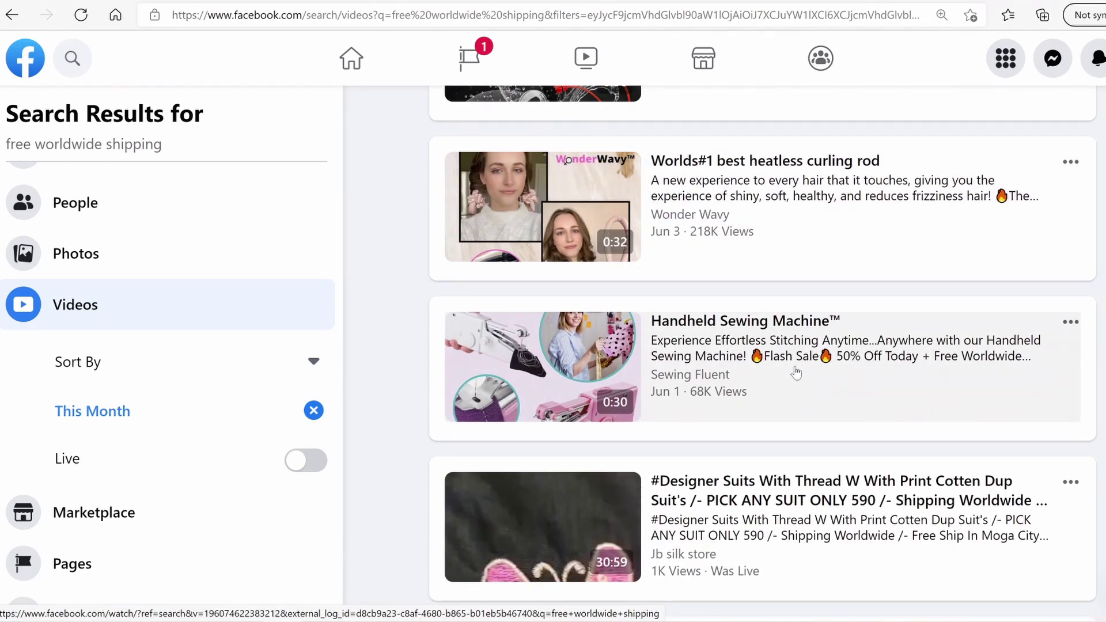
scroll(796, 374, "down", 10)
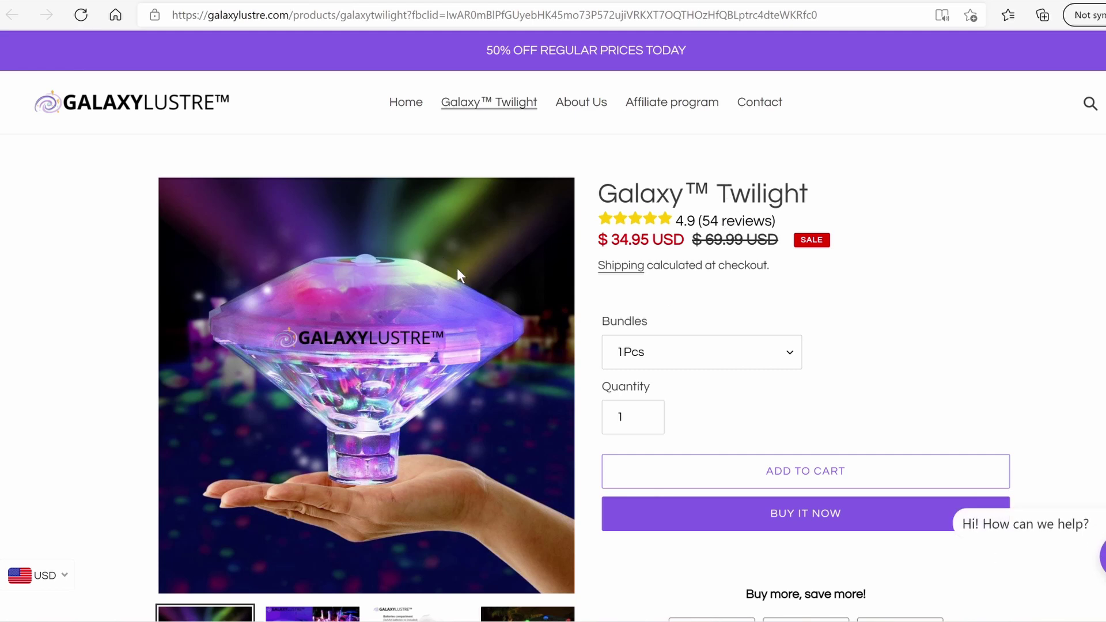
Scroll through the Galaxy™ Twilight product page priced at $34.95
scroll(479, 272, "down", 5)
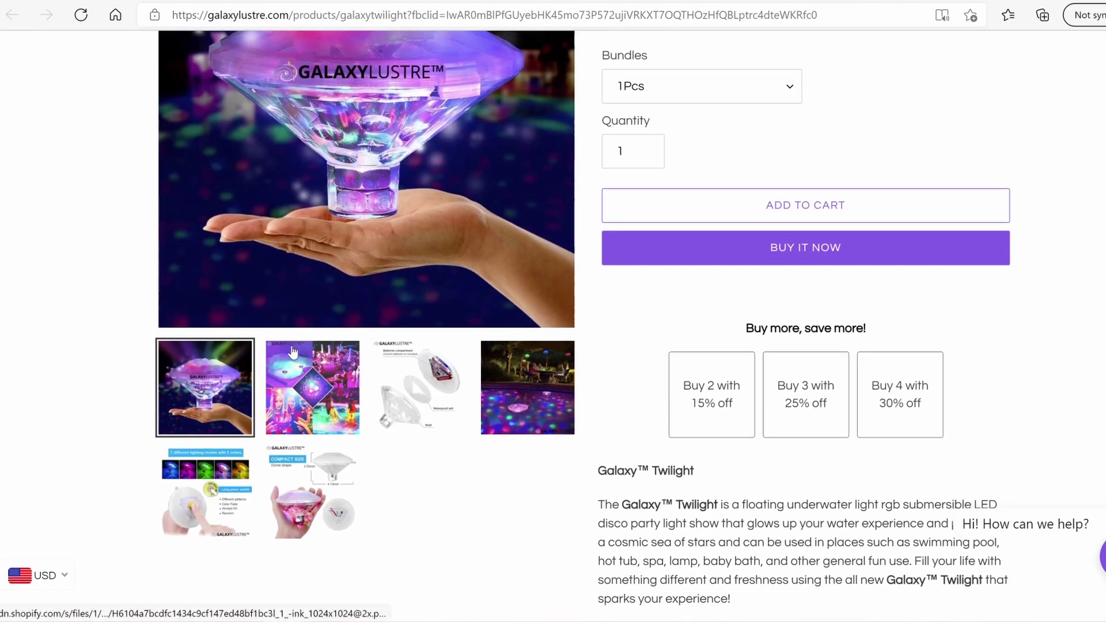
scroll(293, 351, "down", 2)
scroll(293, 351, "down", 5)
scroll(292, 345, "up", 10)
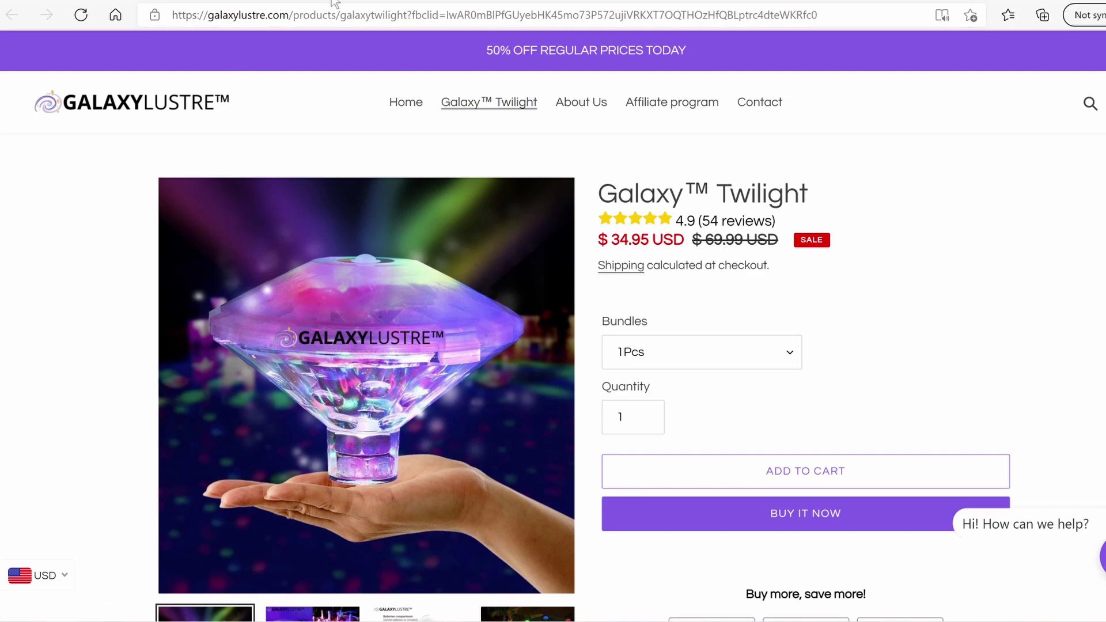
Bring up the Galaxy Lustre store homepage and scroll through it
left_click(356, 0)
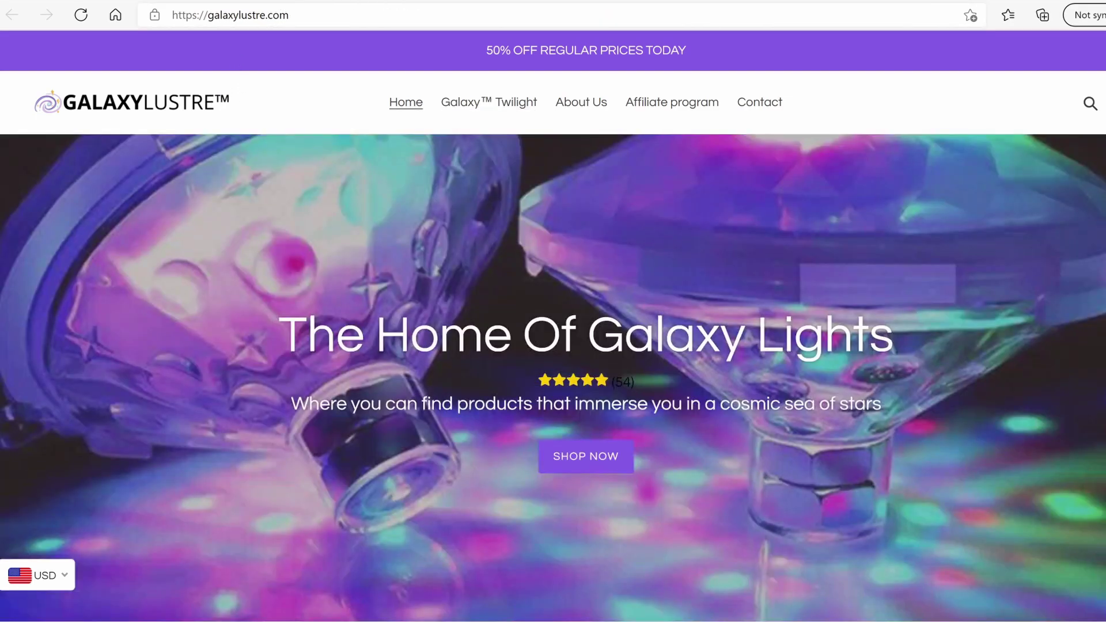
scroll(553, 325, "down", 12)
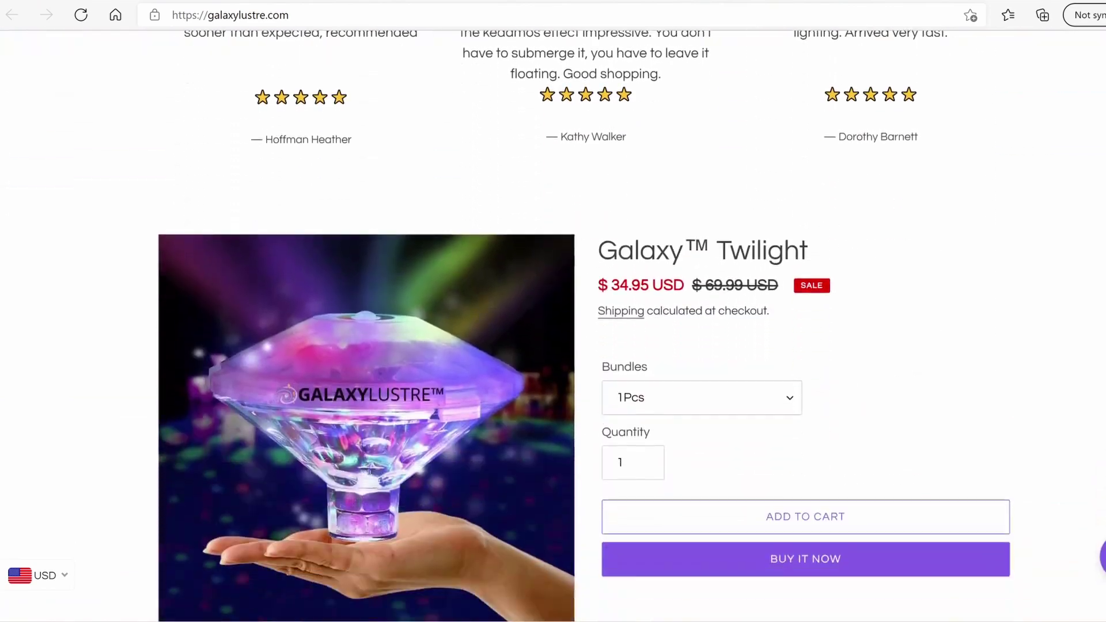
scroll(553, 325, "down", 15)
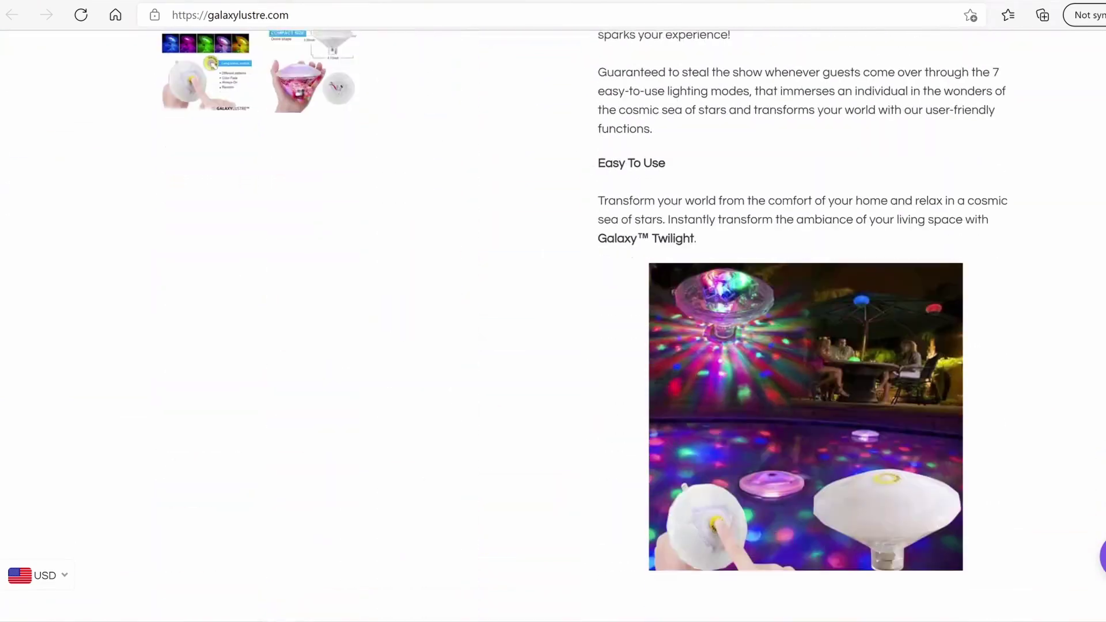
scroll(553, 326, "down", 10)
scroll(553, 326, "up", 20)
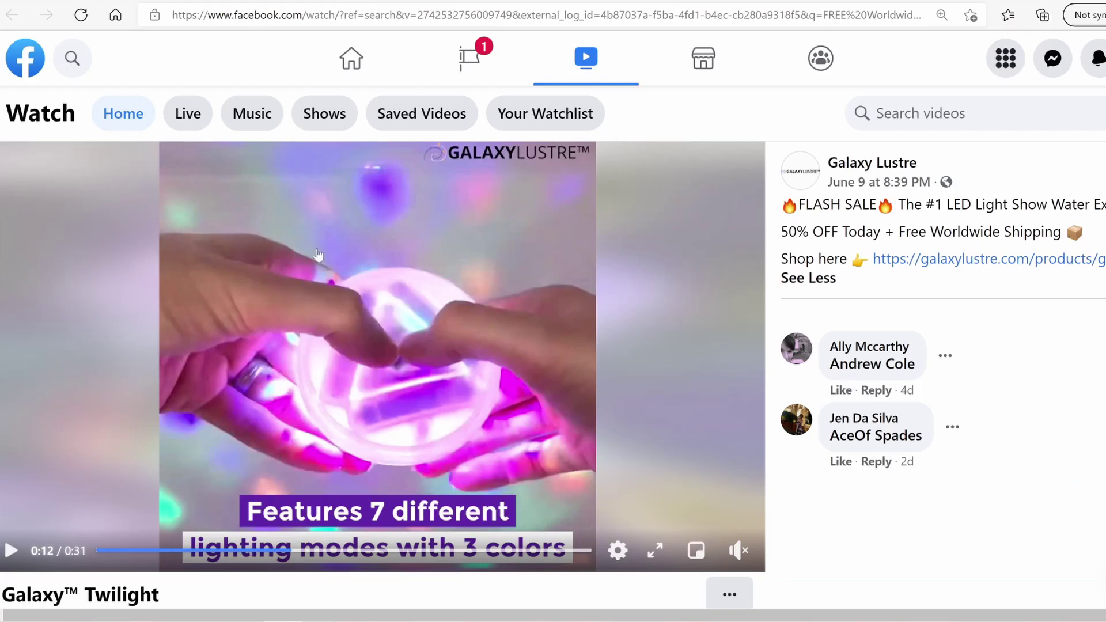
scroll(553, 346, "down", 2)
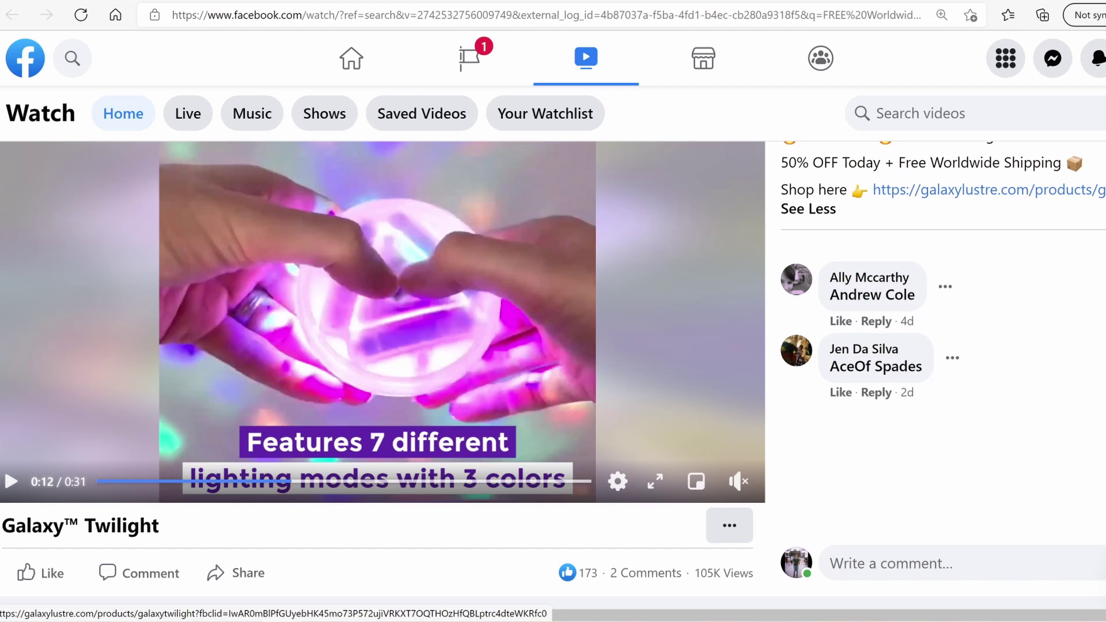
Expand the Camp Terrain hammock ad's text, pause the video, and open its campterrain.com page
scroll(552, 369, "up", 1)
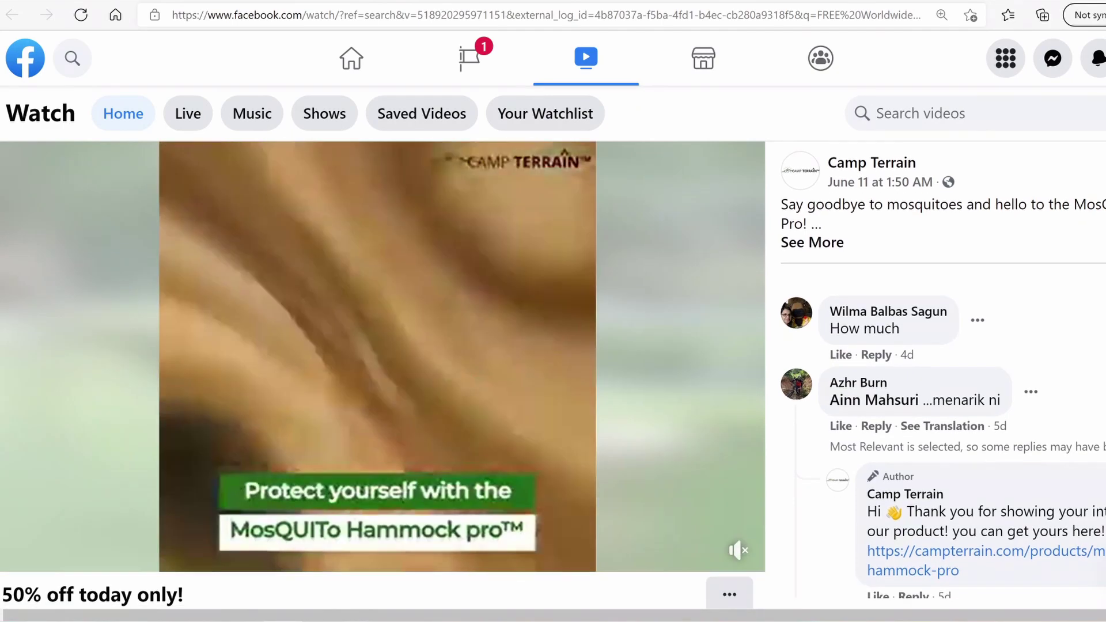
left_click(812, 241)
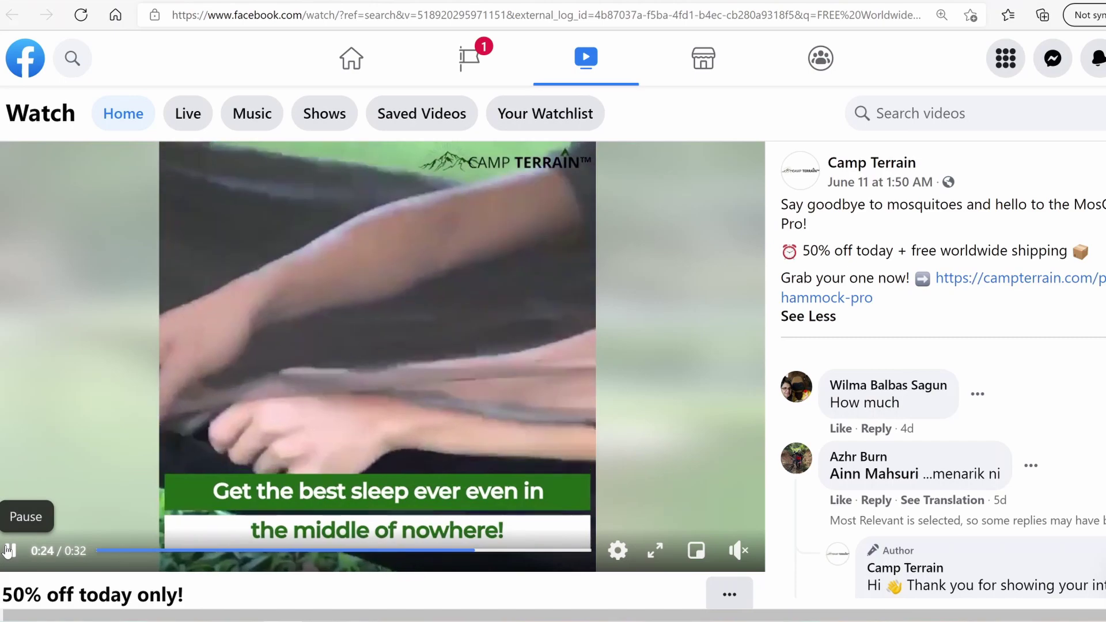
left_click(10, 547)
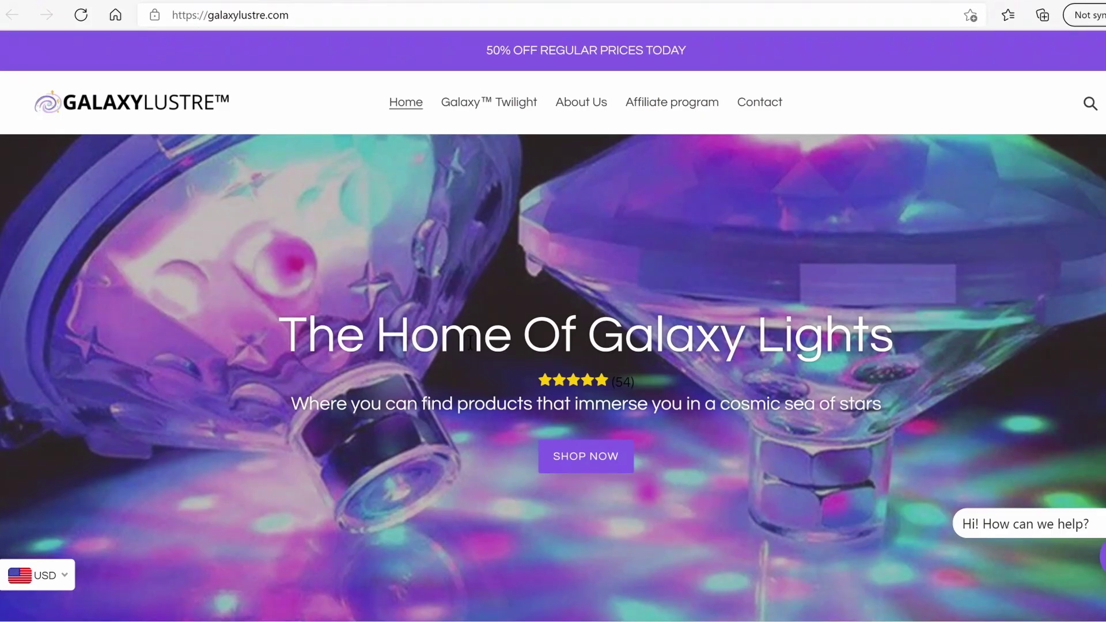
scroll(526, 365, "down", 3)
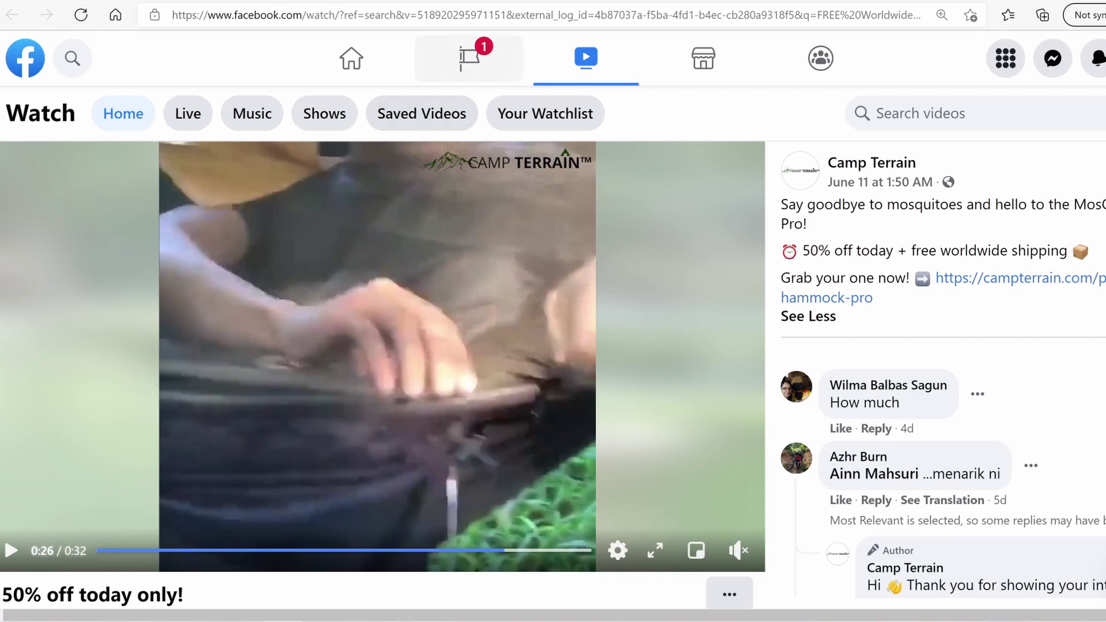
left_click(454, 0)
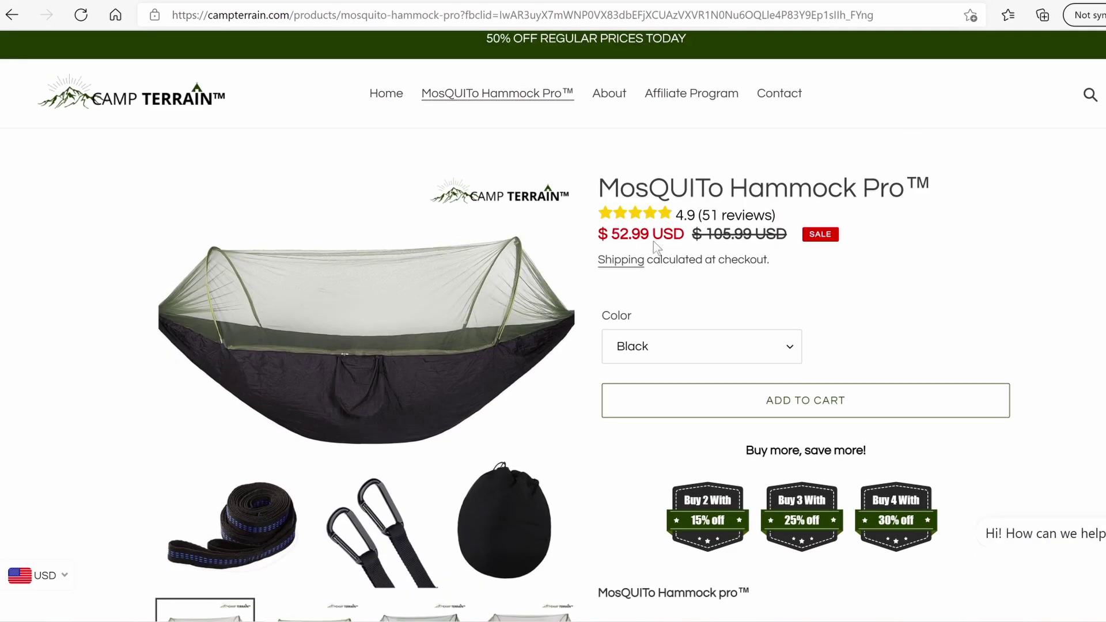
Scroll over the MosQUITo Hammock Pro page priced at $52.99
scroll(553, 323, "down", 3)
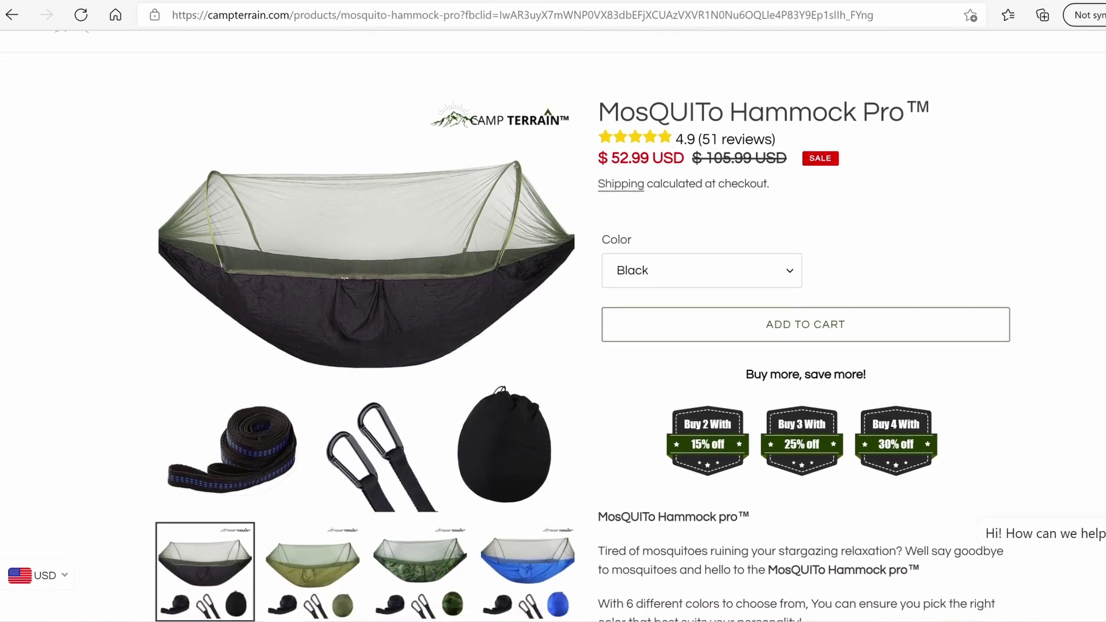
scroll(553, 323, "up", 4)
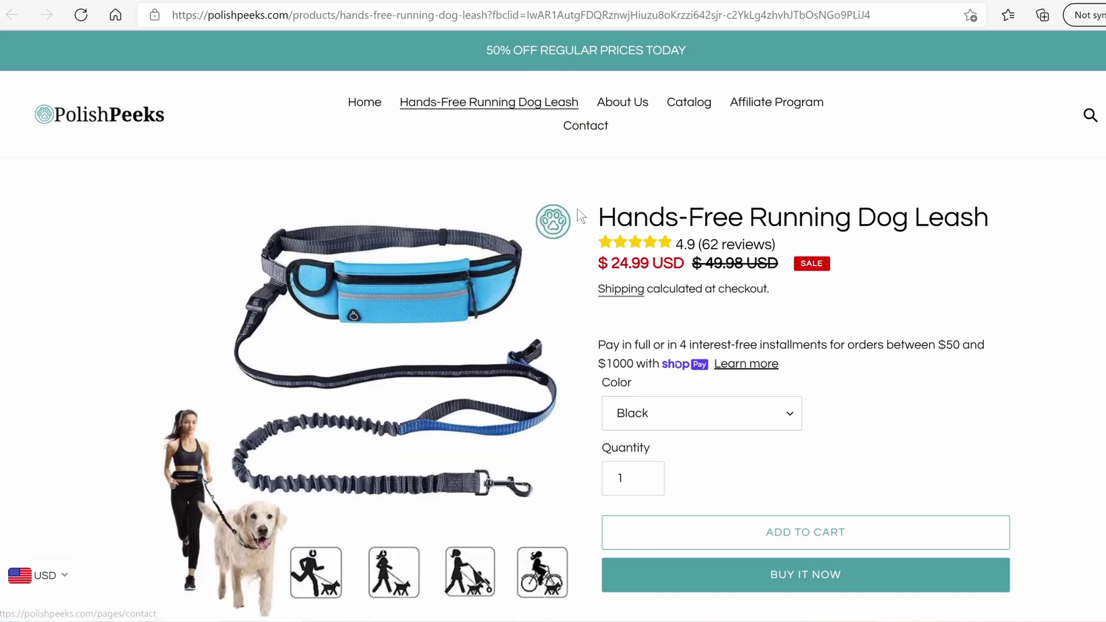
Glance at the Camp Terrain homepage and Facebook video, then return to AliExpress 'mosquito hammock' results
left_click(590, 1)
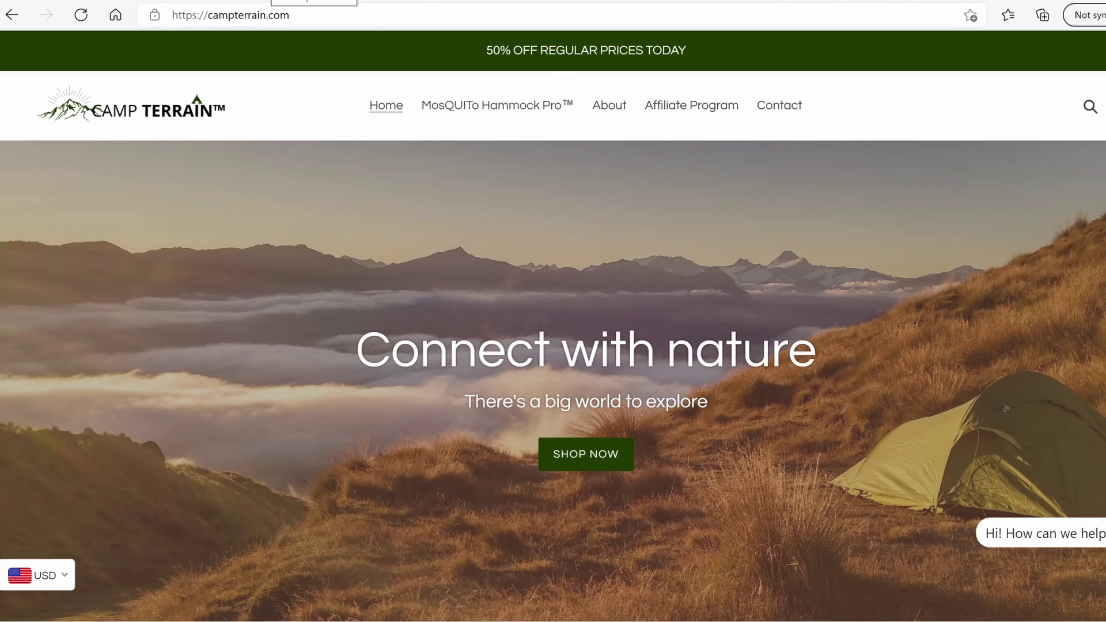
left_click(270, 1)
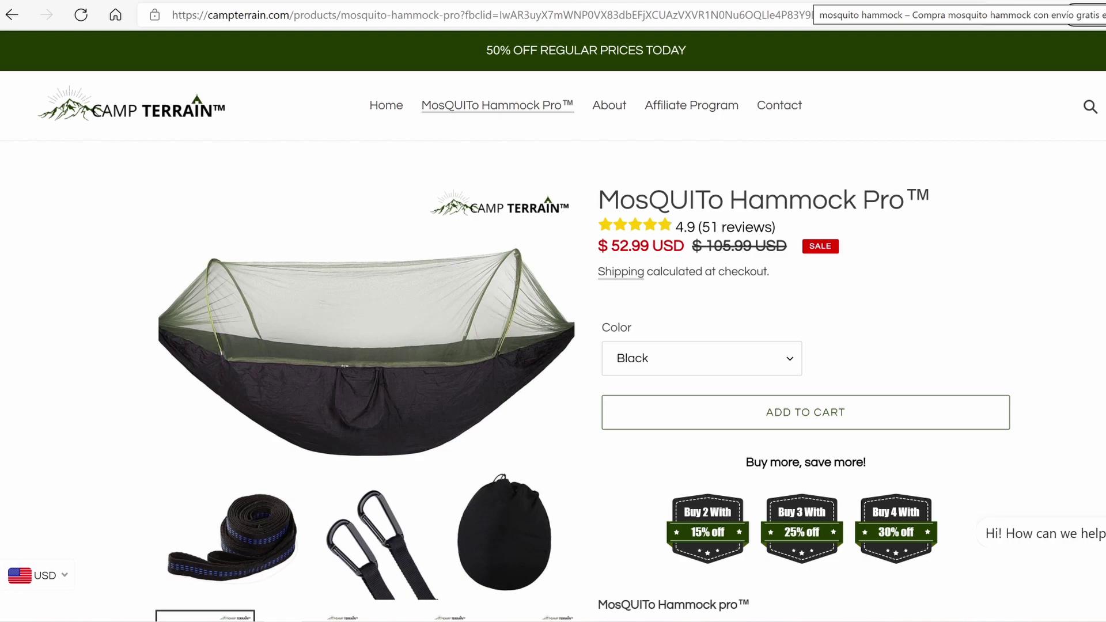
left_click(806, 0)
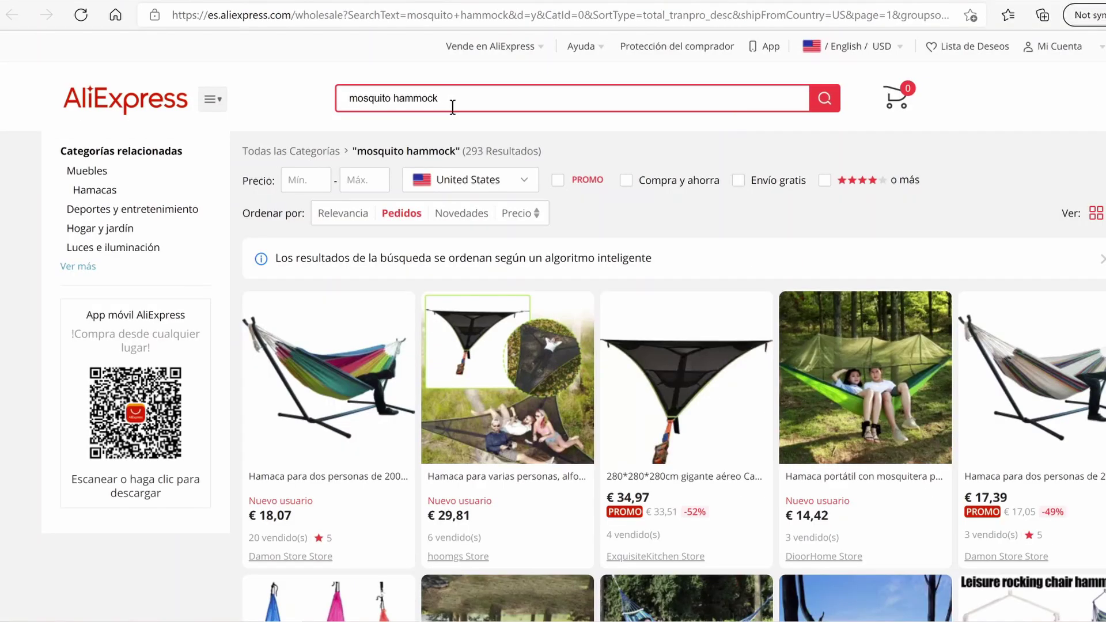
Re-run the 'mosquito hammock' search and sort the results by orders
left_click(471, 104)
left_click(461, 106)
left_click(474, 105)
key("Return")
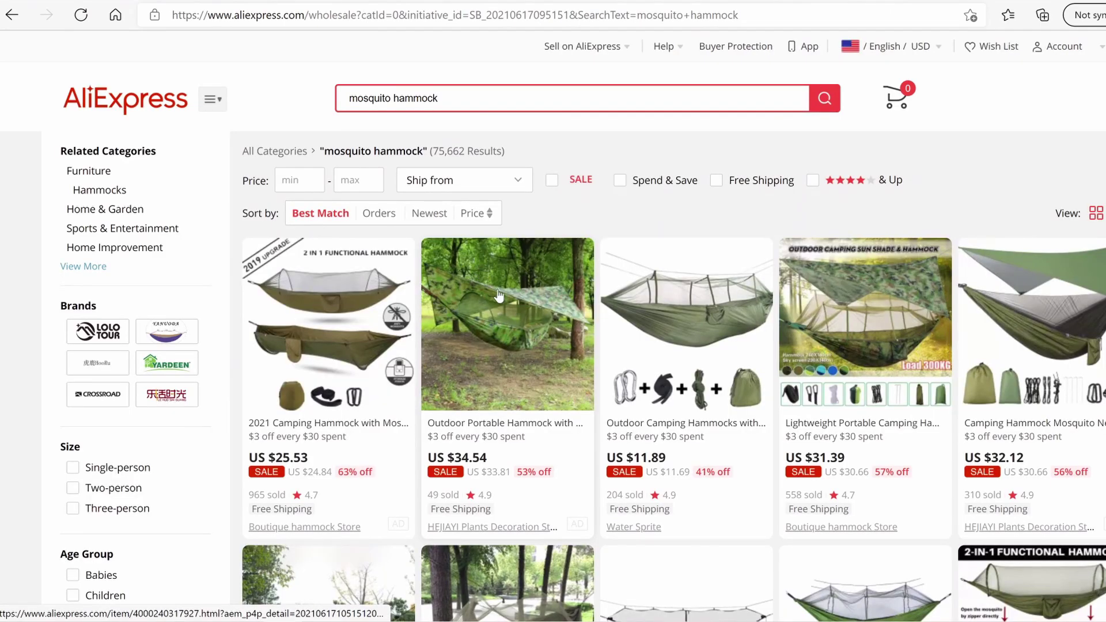
scroll(482, 337, "down", 2)
scroll(382, 222, "up", 2)
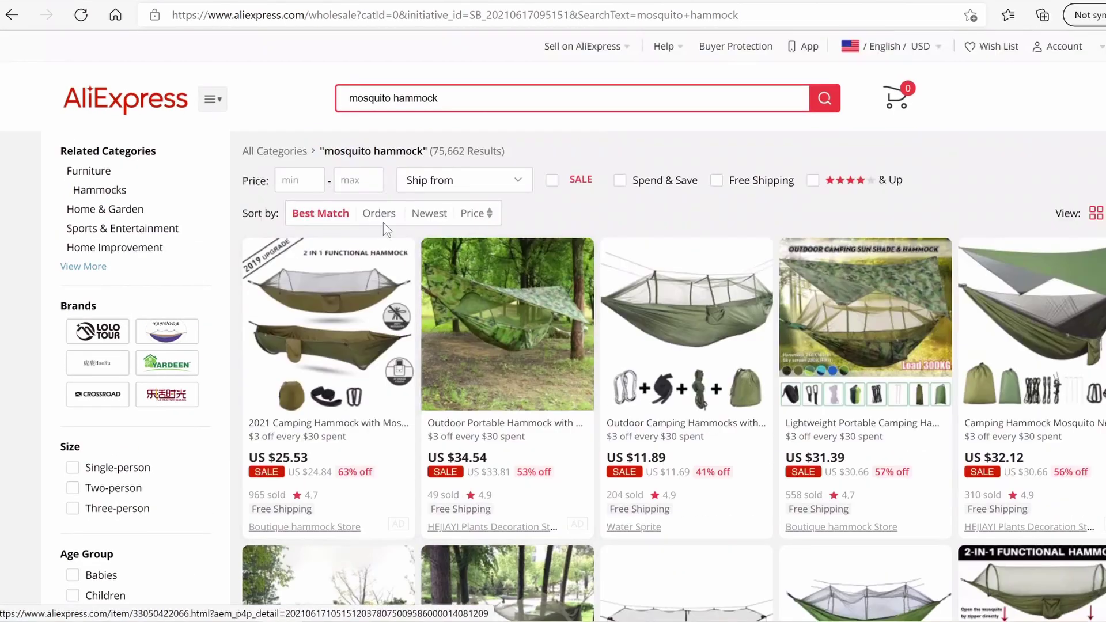
left_click(376, 213)
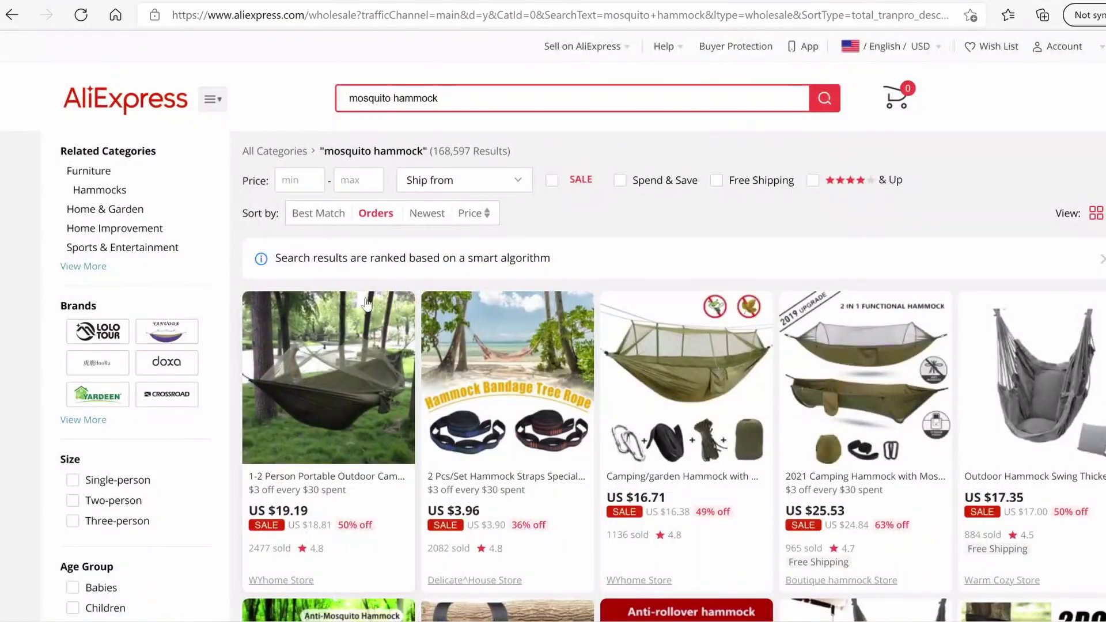
scroll(374, 372, "down", 2)
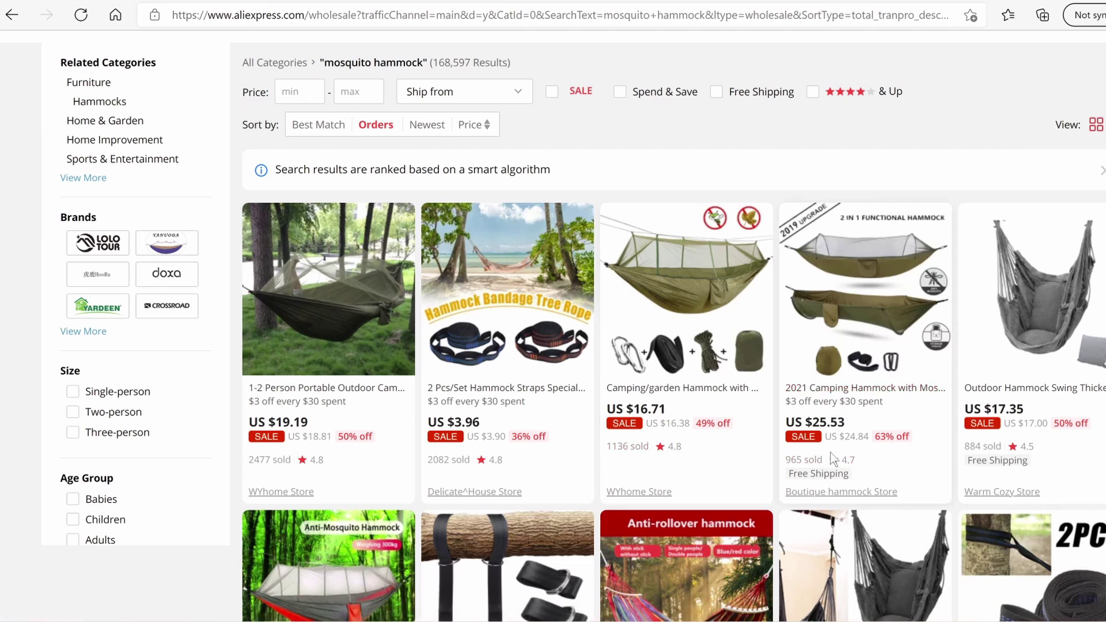
Limit the results to items shipping from the United States
scroll(1008, 475, "down", 5)
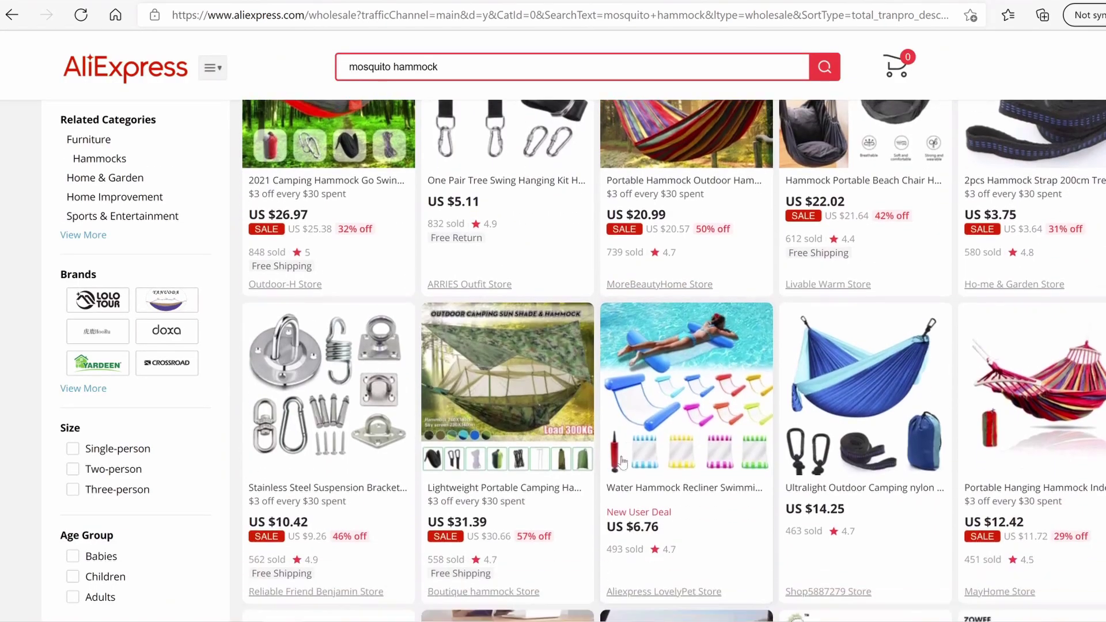
scroll(598, 453, "up", 3)
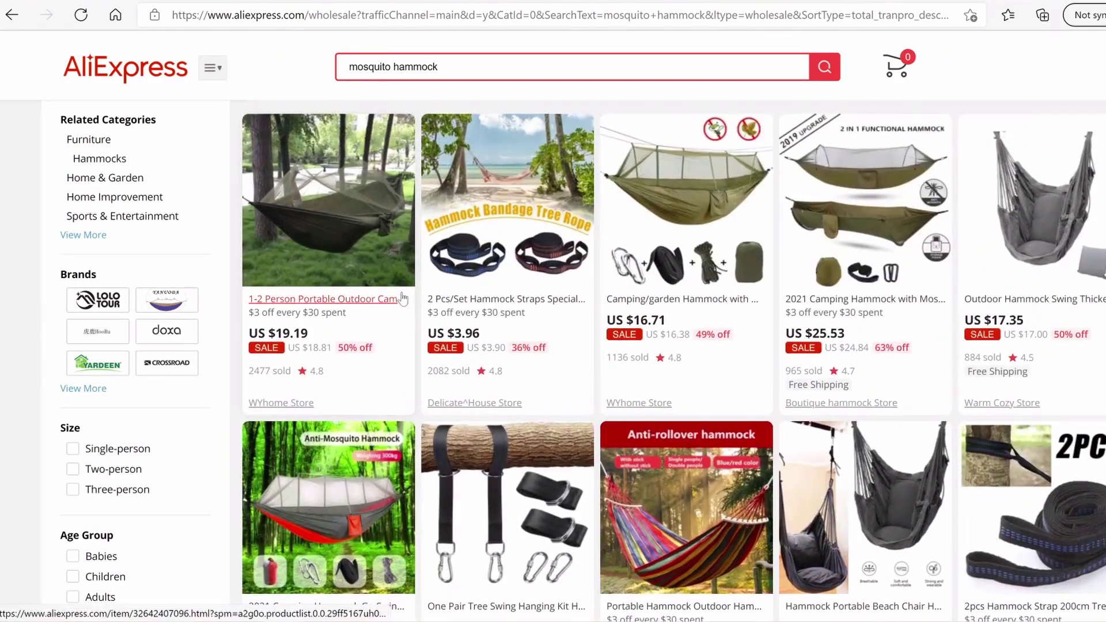
scroll(381, 340, "up", 3)
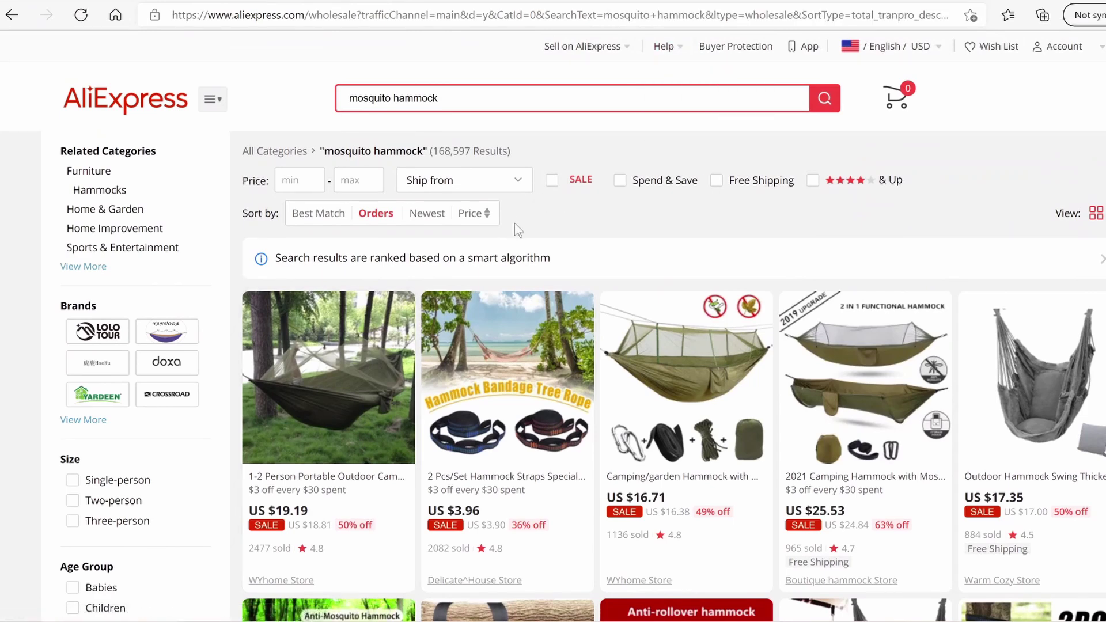
left_click(522, 178)
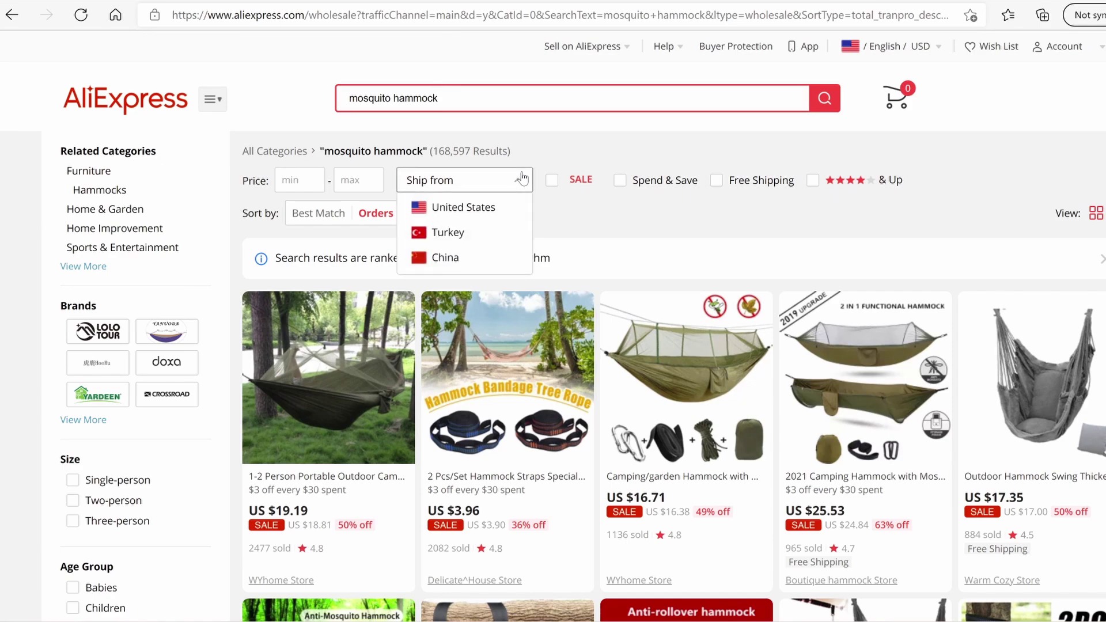
left_click(486, 208)
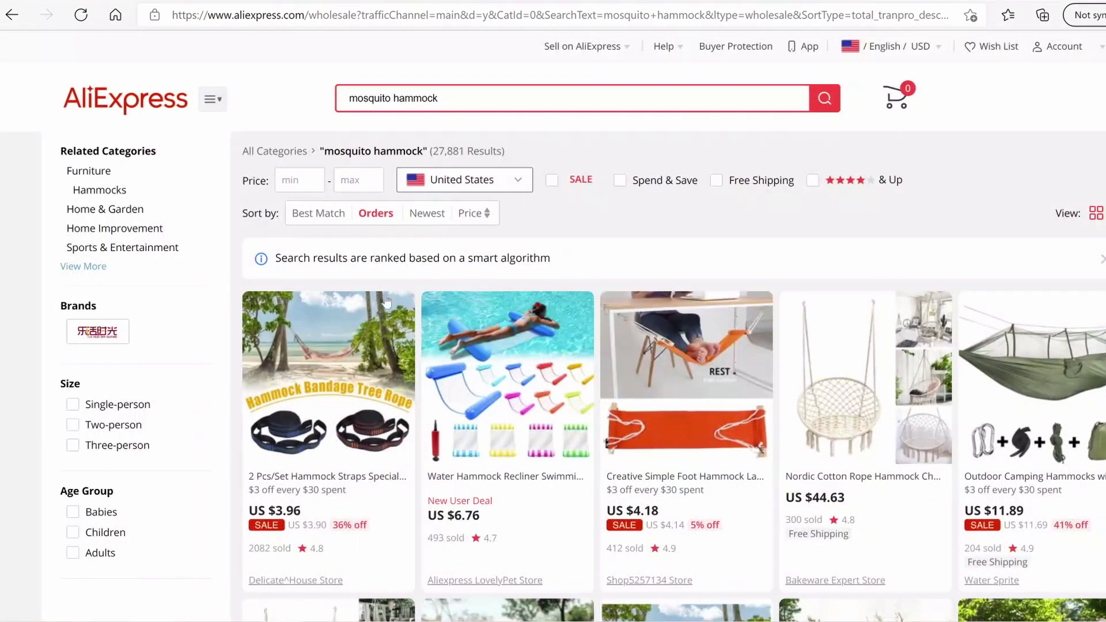
scroll(427, 320, "down", 5)
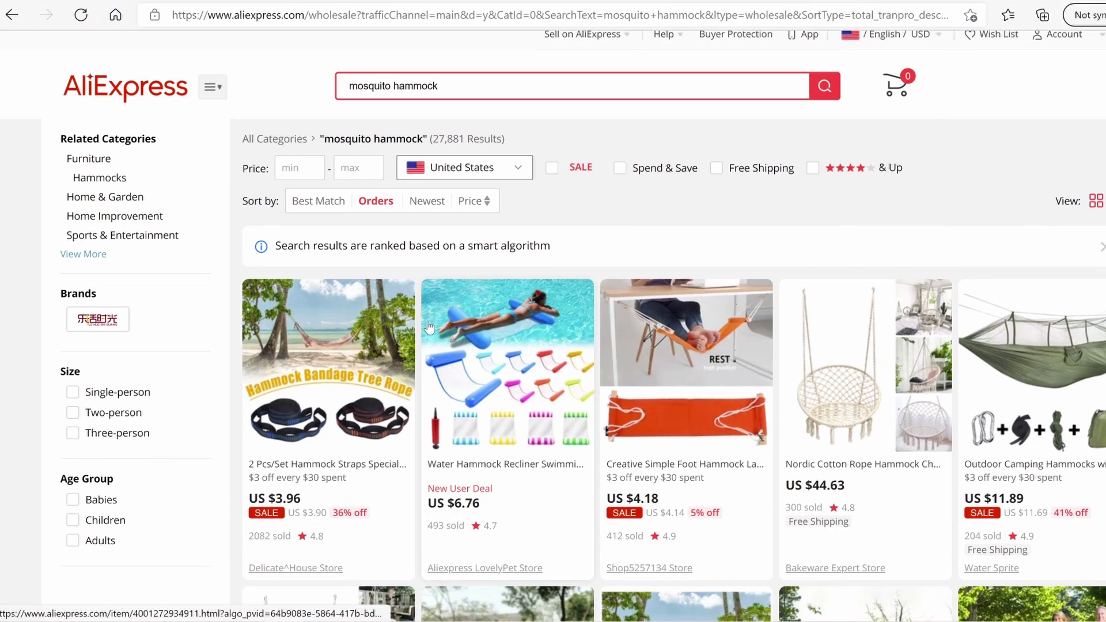
scroll(428, 320, "up", 5)
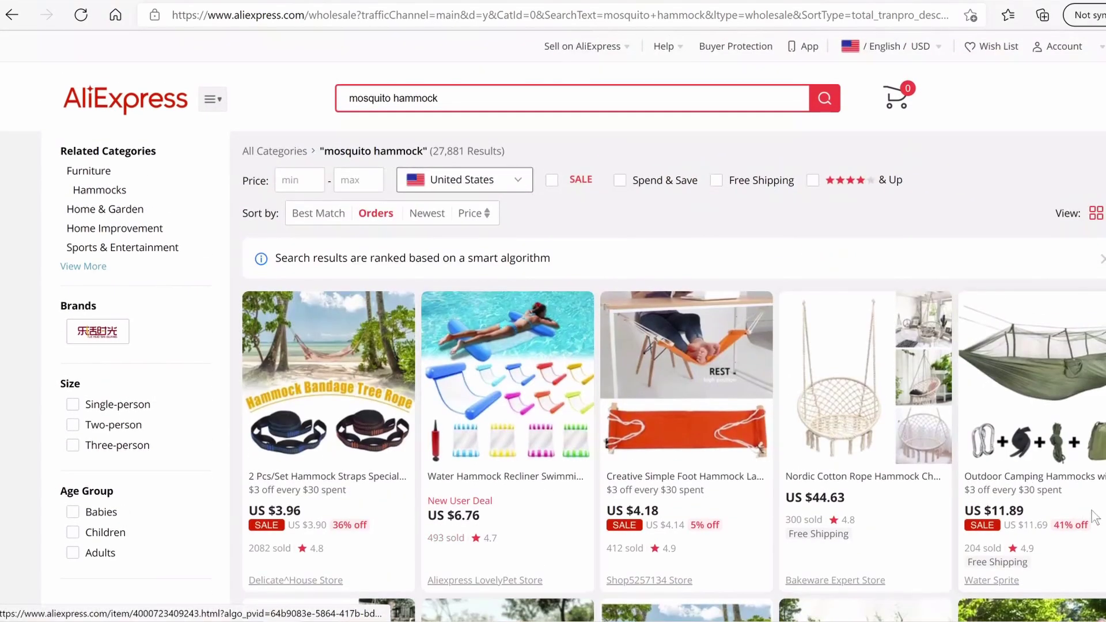
Open the Water Sprite camping hammock and try adding it to cart shipping from the United States
left_click(1016, 477)
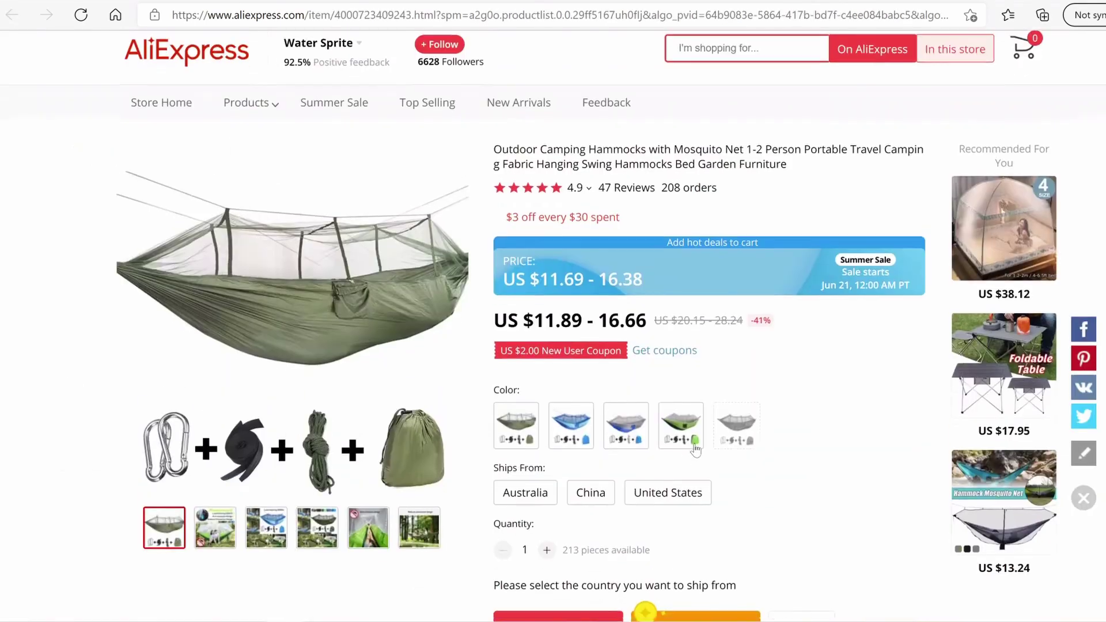
left_click(670, 515)
scroll(666, 504, "down", 3)
left_click(665, 511)
scroll(664, 489, "up", 3)
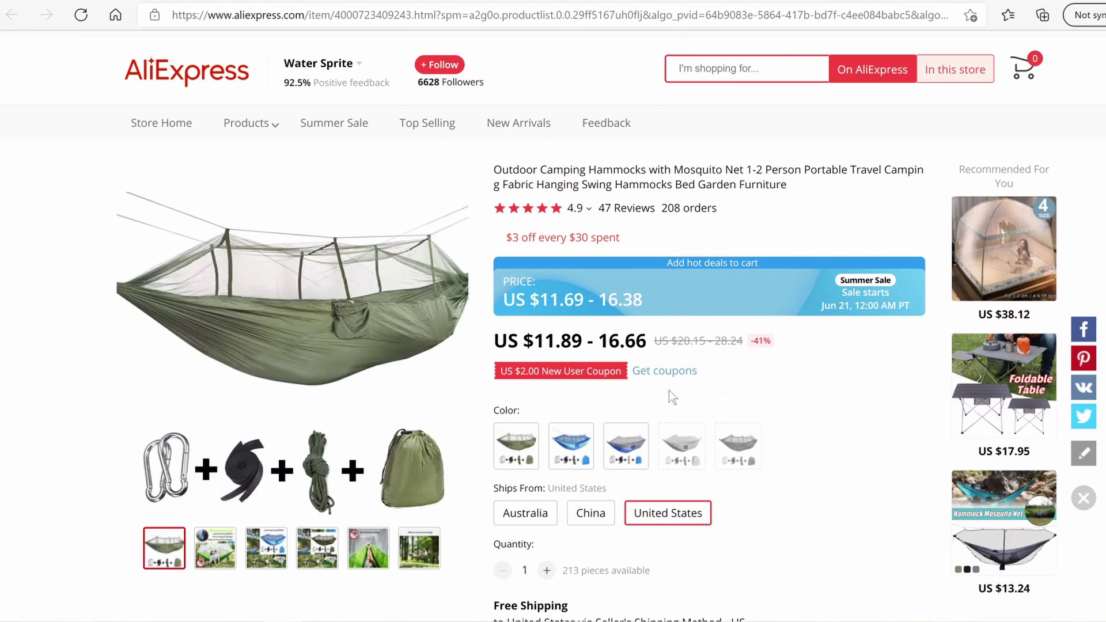
scroll(673, 395, "down", 2)
scroll(673, 392, "down", 1)
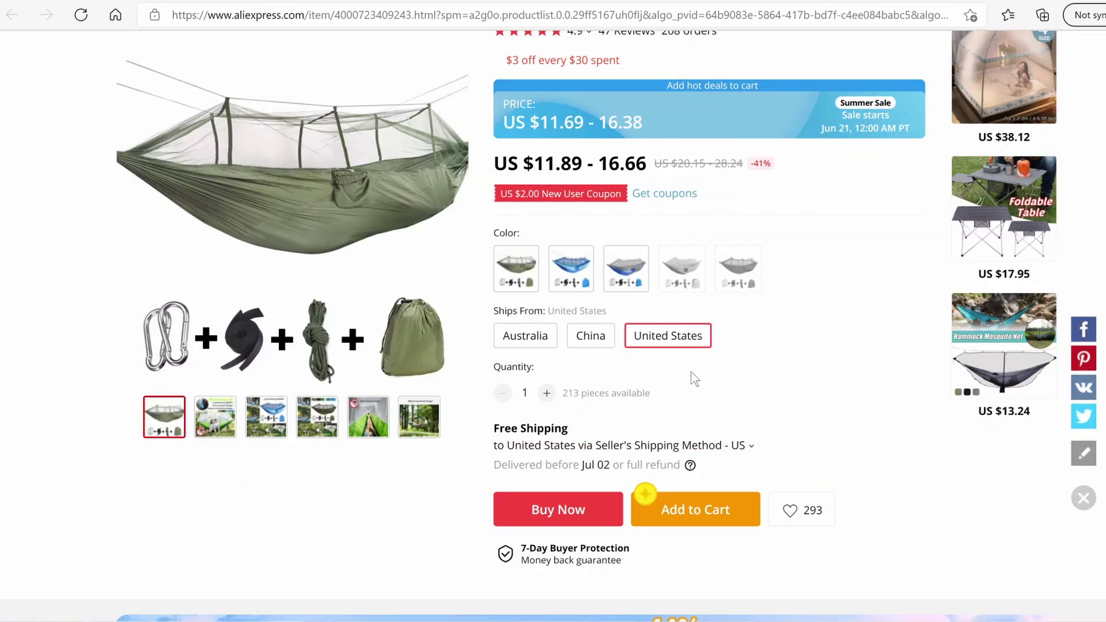
scroll(575, 287, "up", 2)
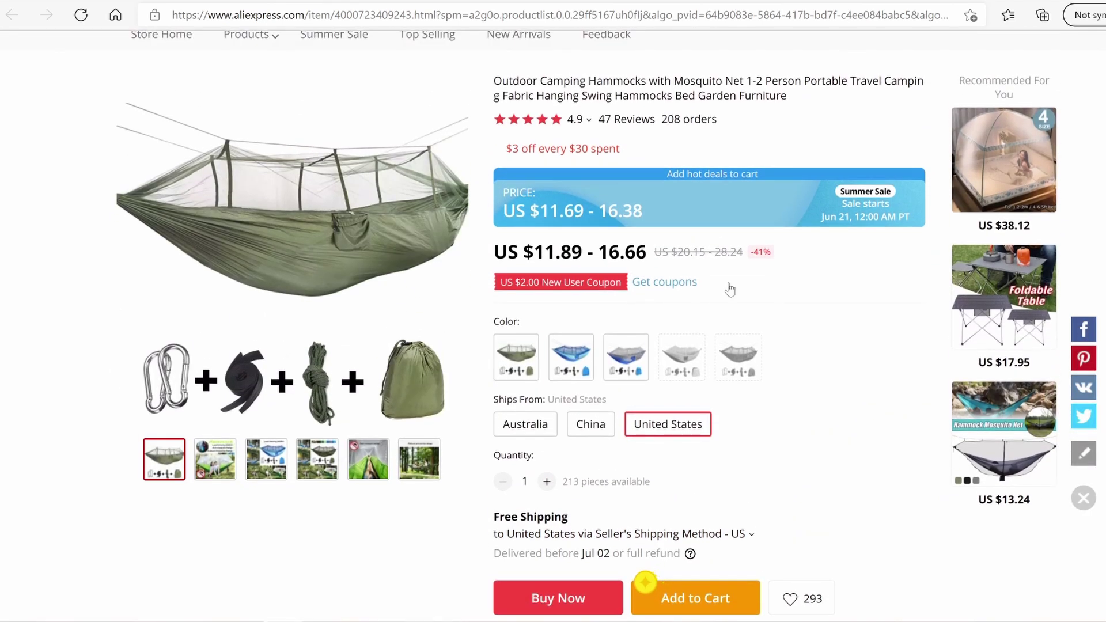
scroll(801, 360, "up", 2)
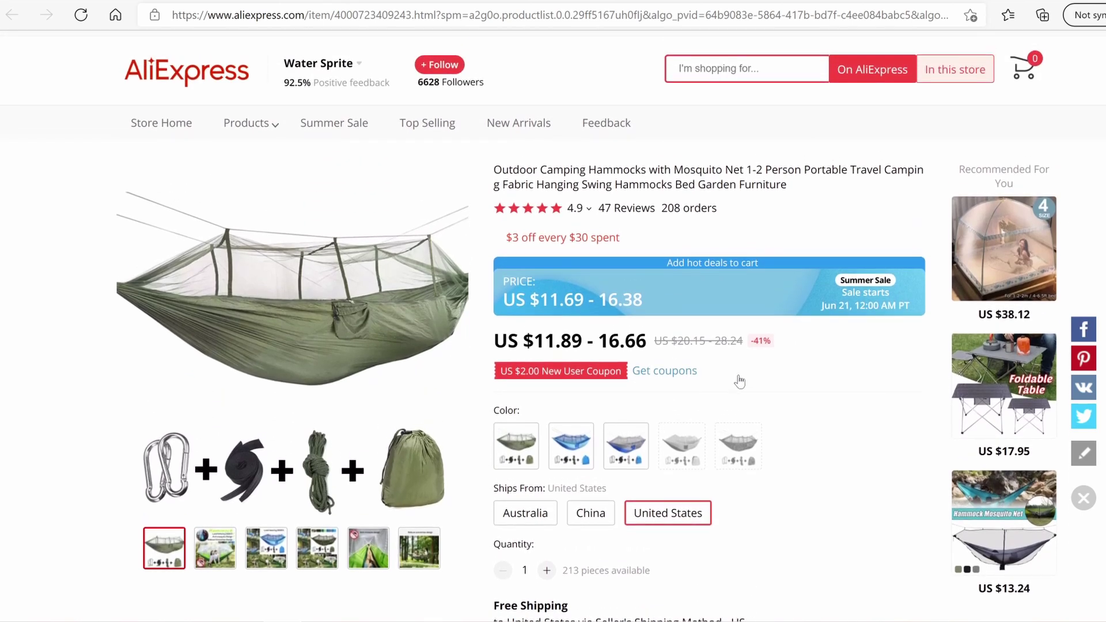
On the WYhome Store hammock listing, choose China as ship-from at US $19.19
left_click(641, 1)
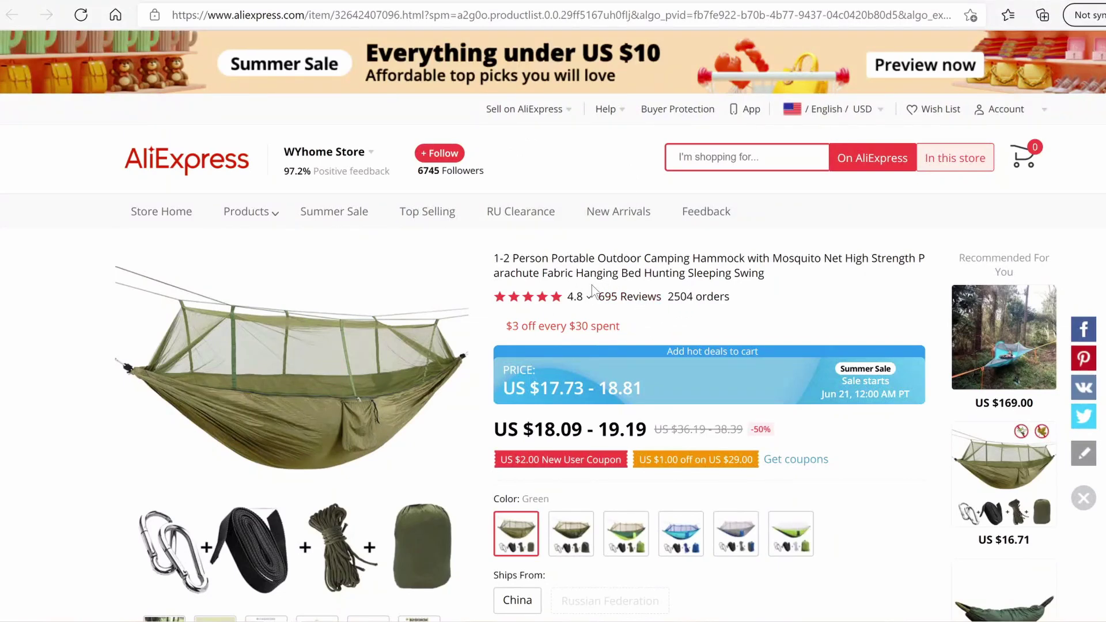
scroll(634, 360, "down", 4)
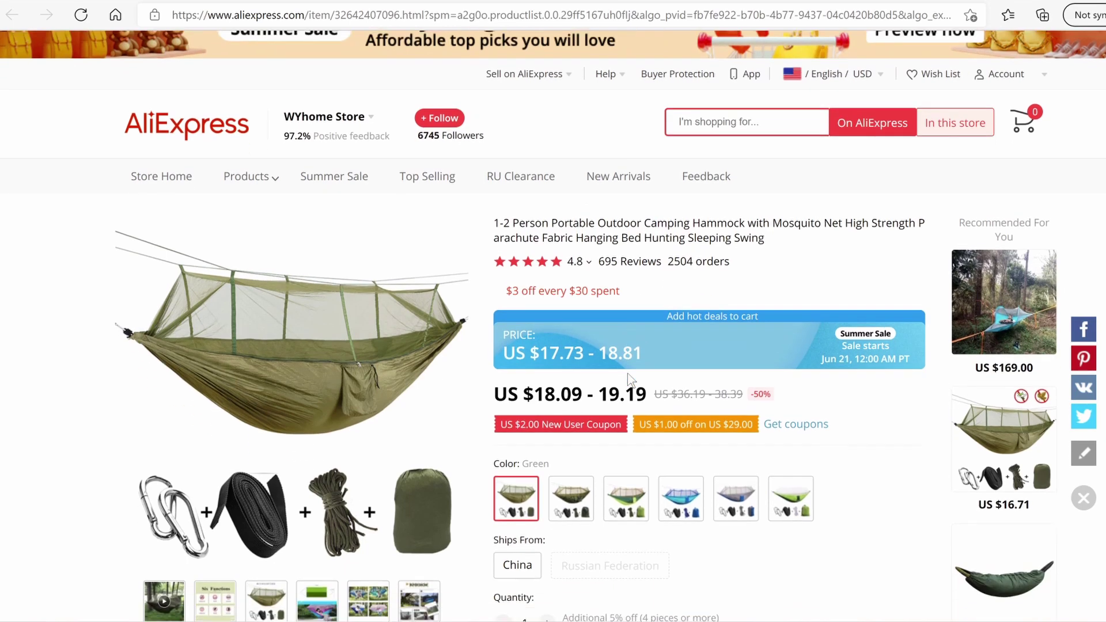
scroll(627, 372, "up", 2)
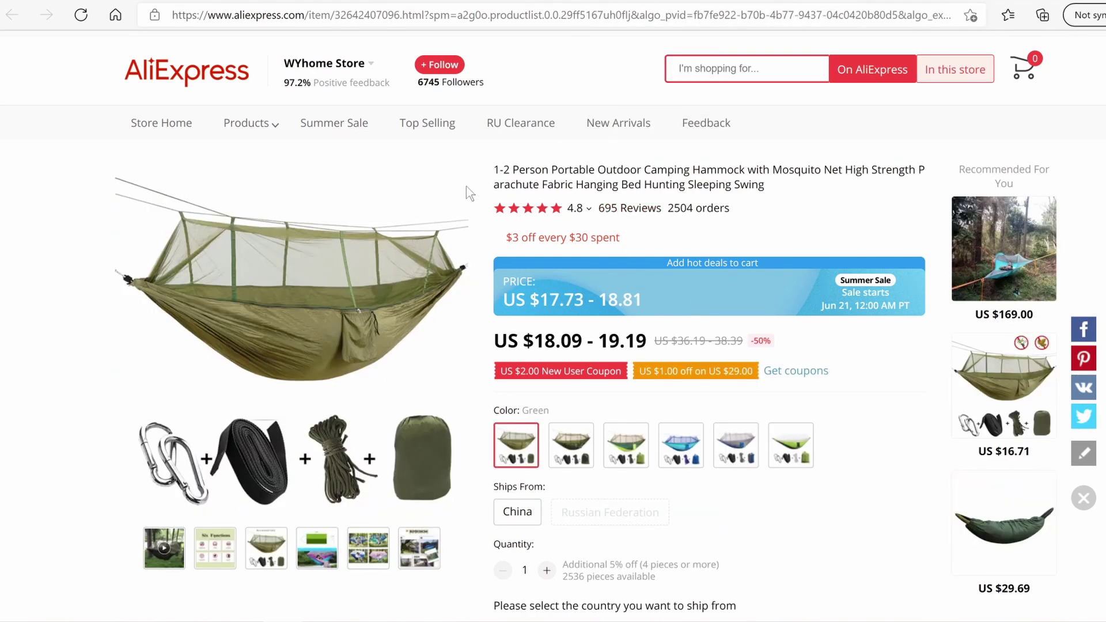
left_click(509, 515)
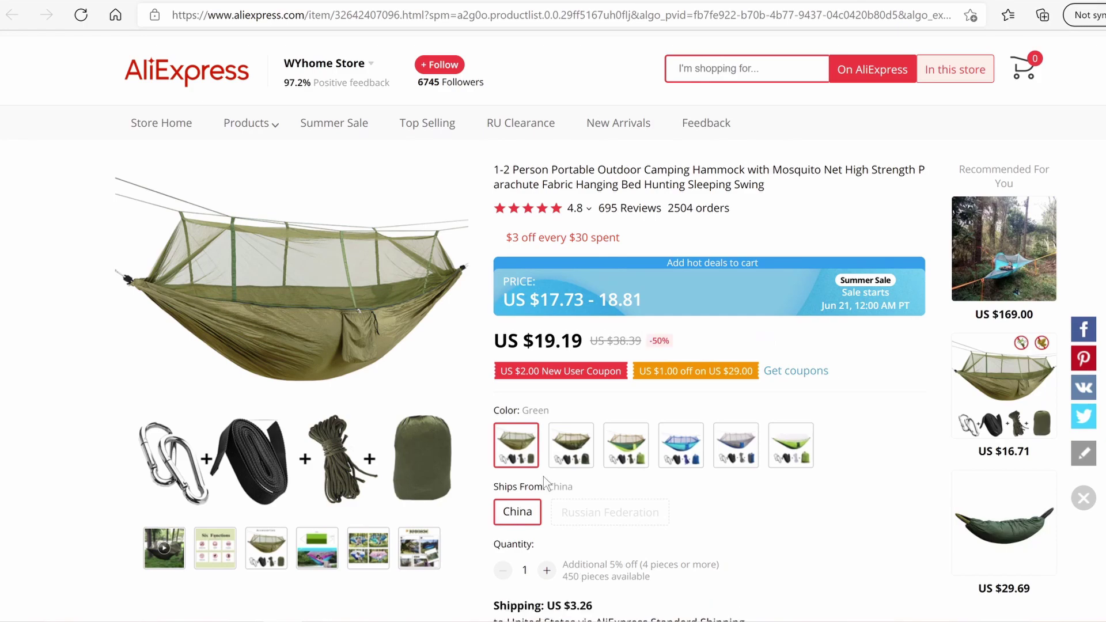
scroll(579, 424, "down", 3)
scroll(647, 496, "up", 5)
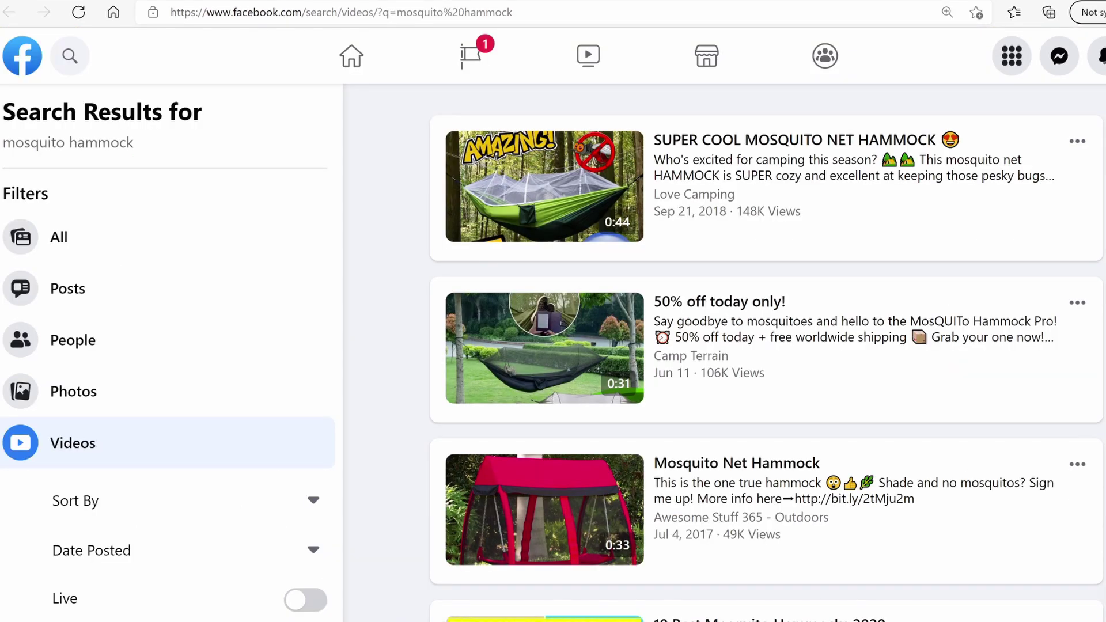
Scroll briefly through the Love Camping and Camp Terrain hammock video results
scroll(767, 362, "down", 1)
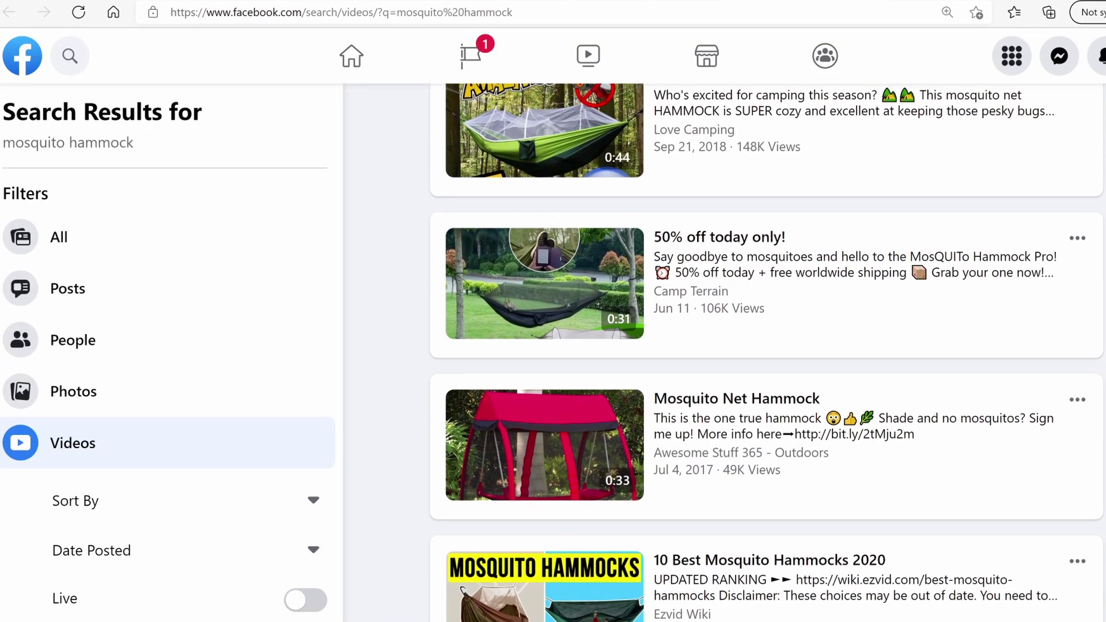
scroll(767, 361, "up", 1)
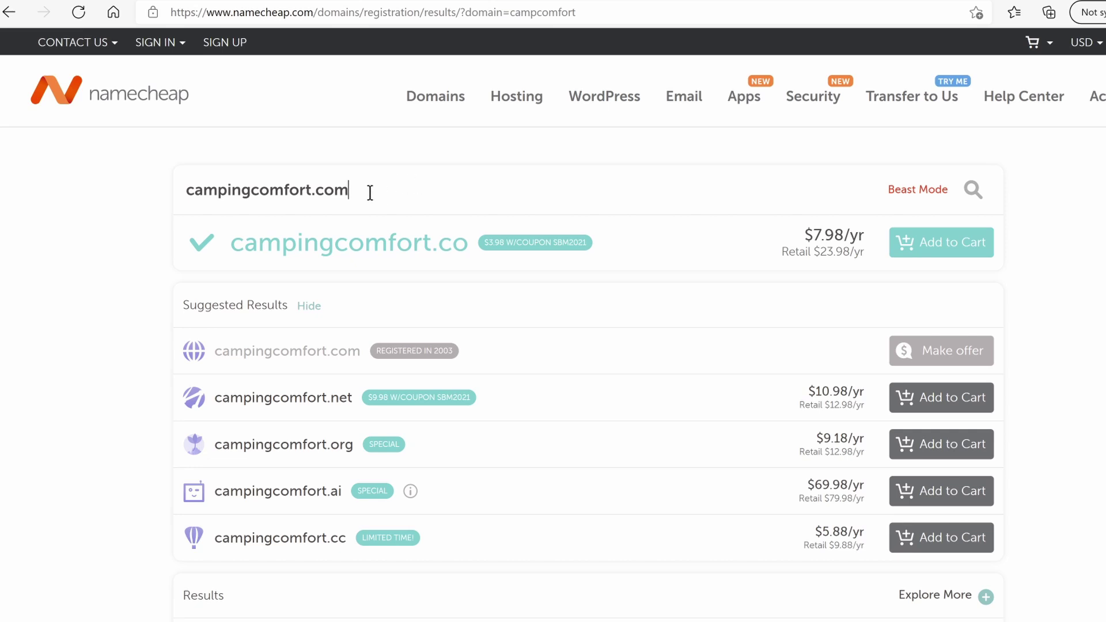
left_click_drag(352, 192, 332, 195)
scroll(333, 406, "down", 15)
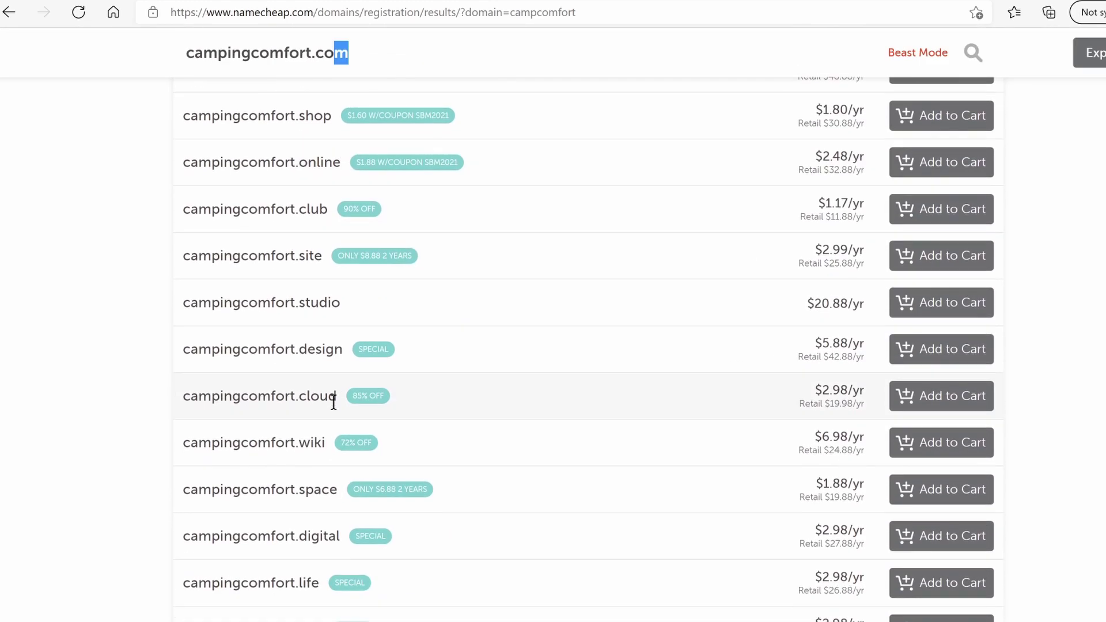
scroll(333, 395, "up", 2)
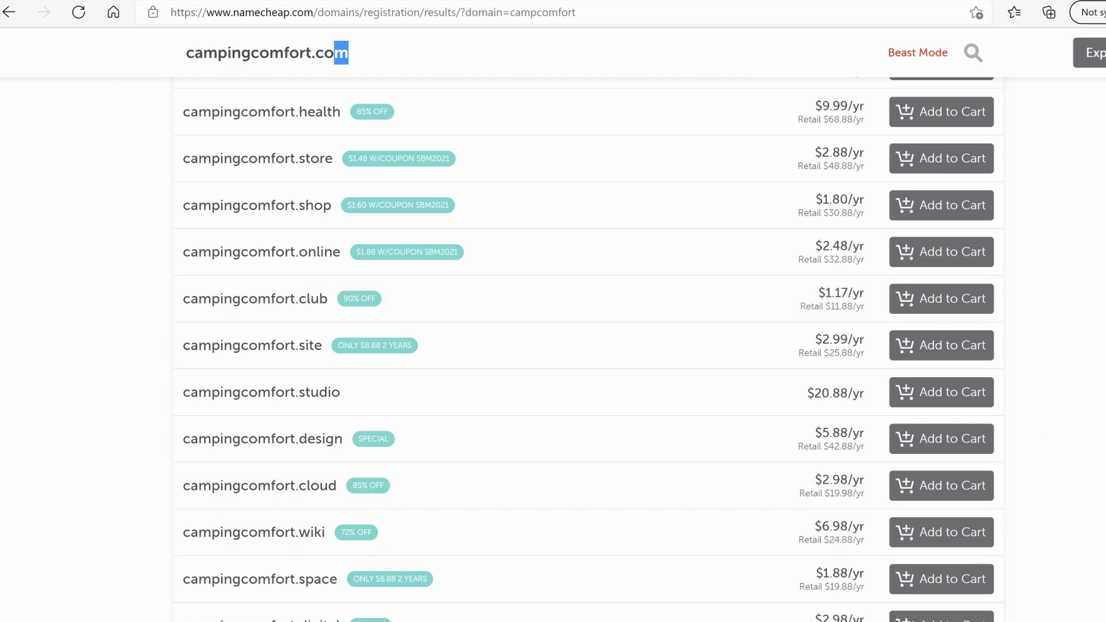
scroll(429, 272, "up", 12)
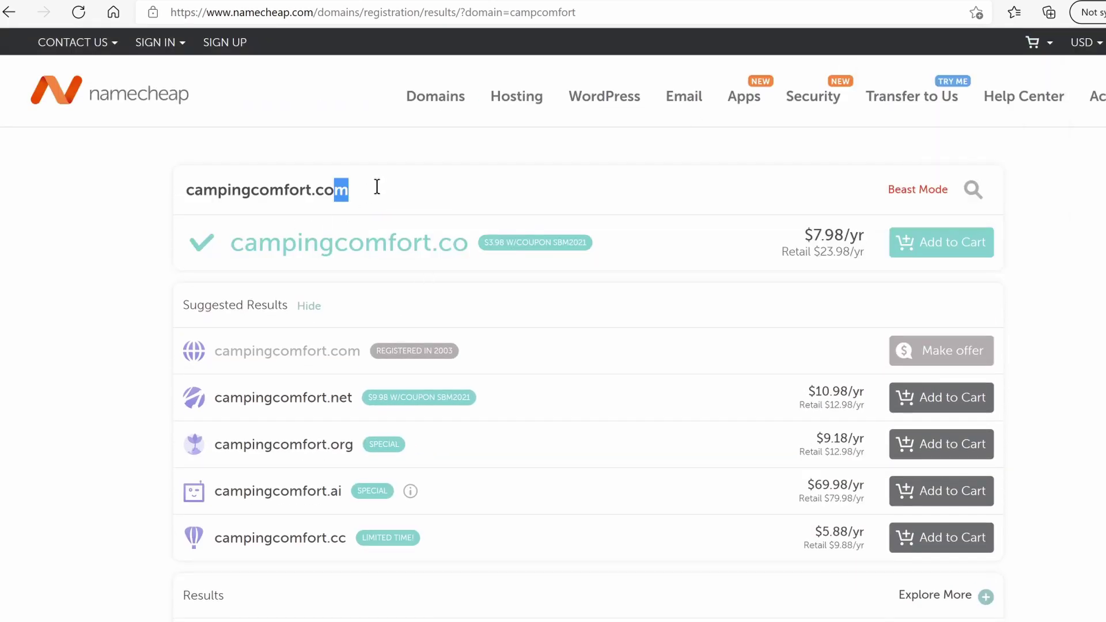
left_click(353, 177)
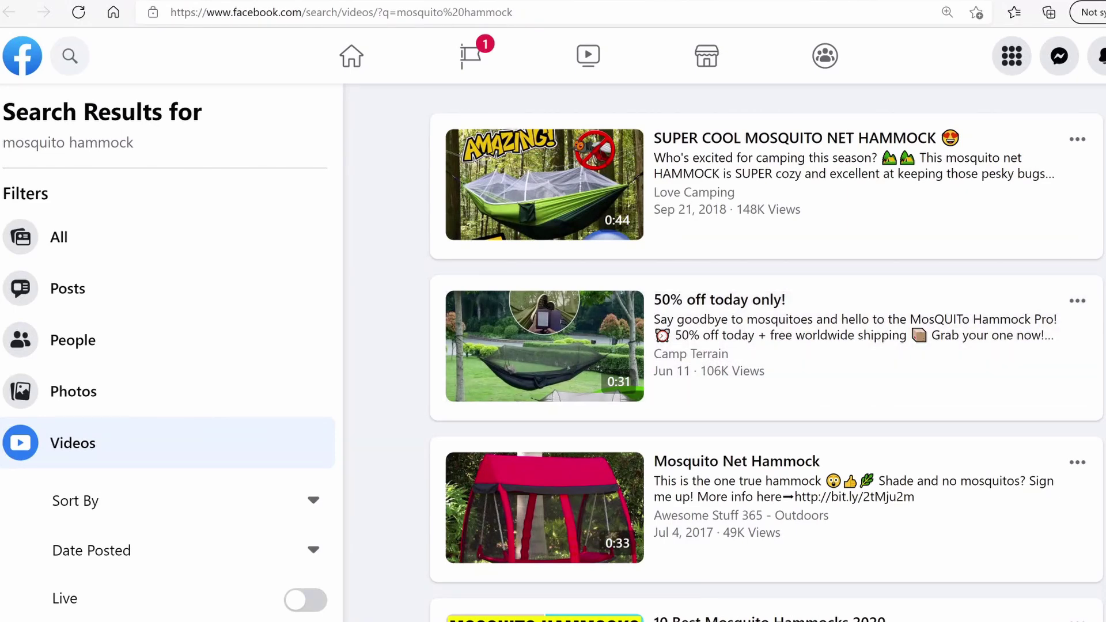
scroll(781, 187, "down", 3)
scroll(781, 187, "up", 3)
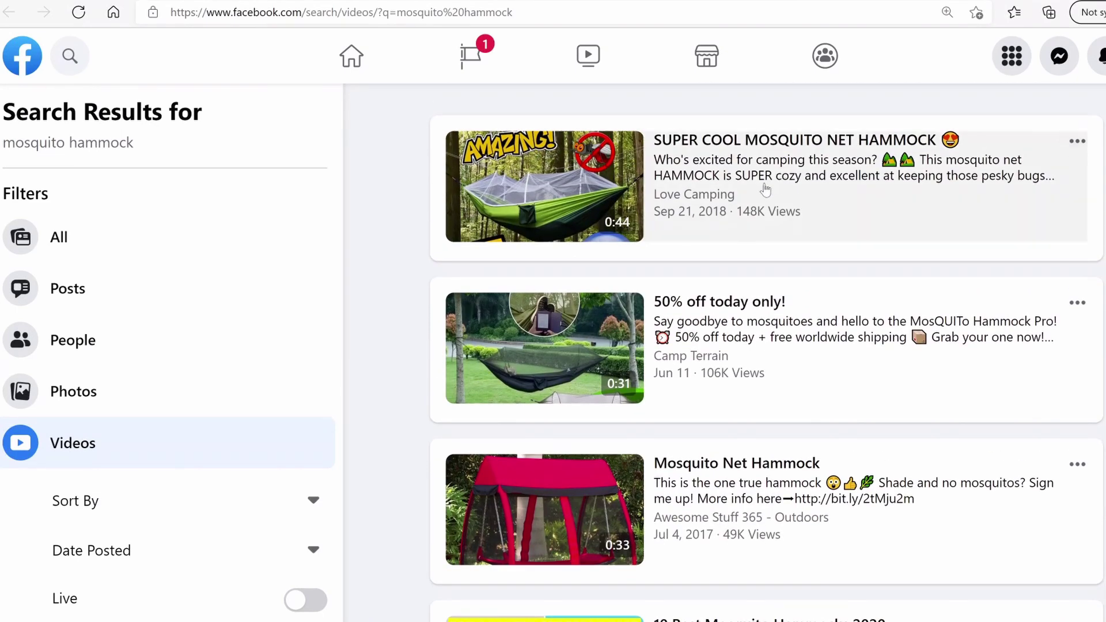
scroll(1054, 190, "down", 1)
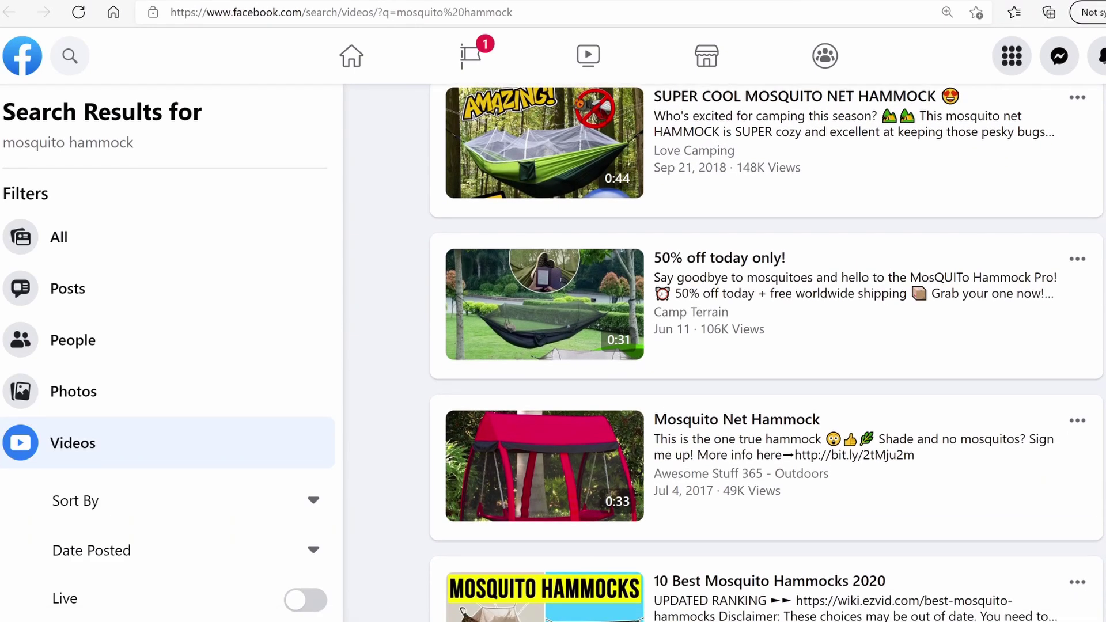
scroll(765, 352, "down", 1)
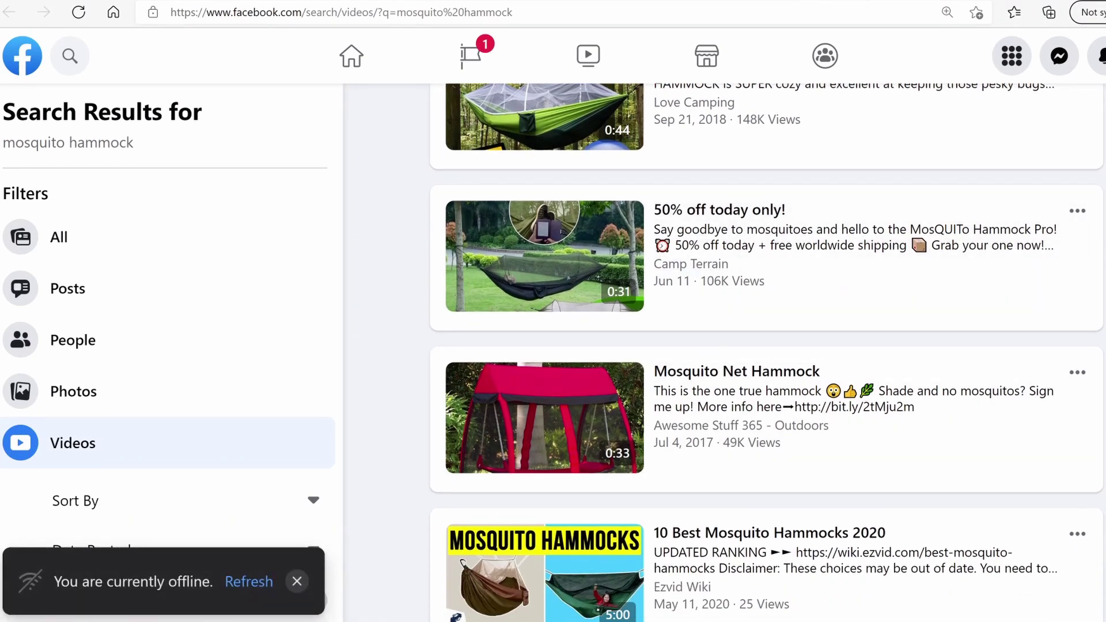
scroll(753, 350, "down", 2)
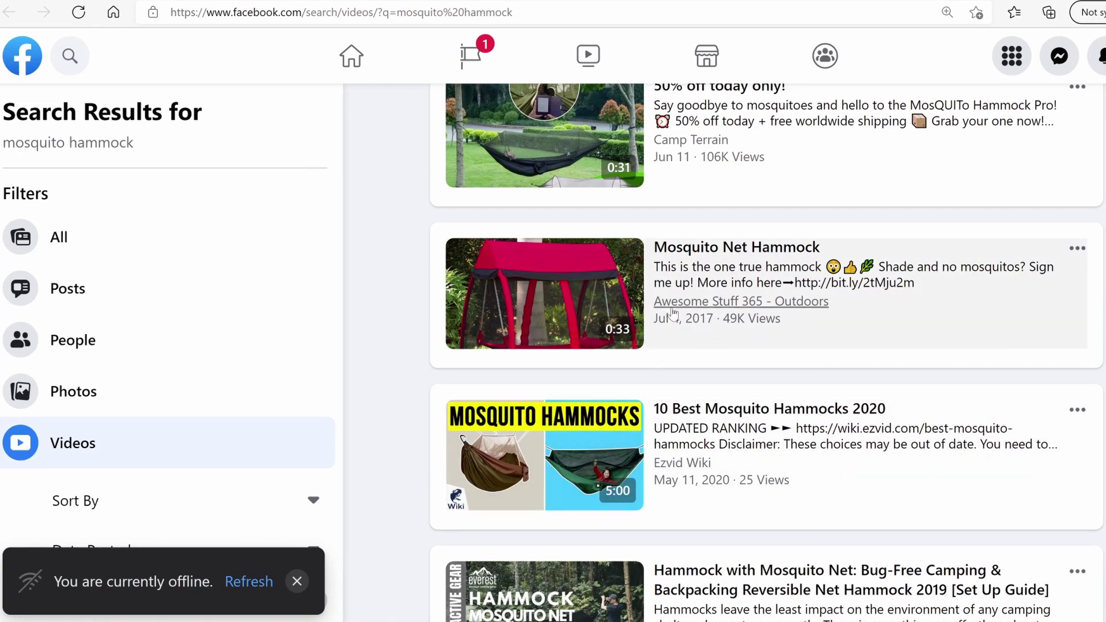
scroll(680, 313, "down", 7)
scroll(696, 399, "down", 2)
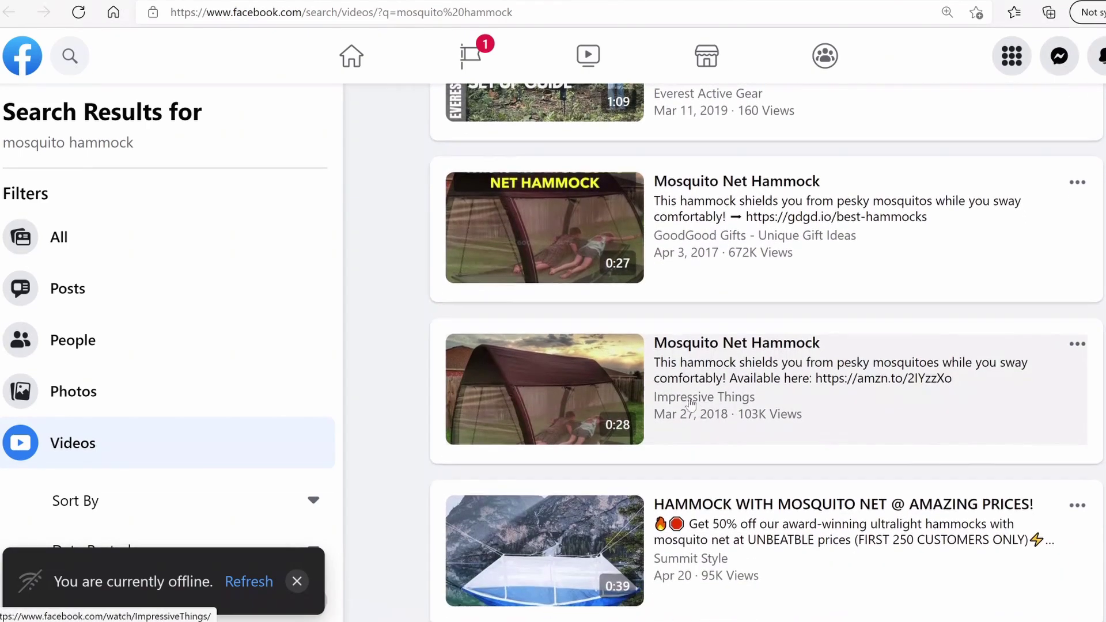
scroll(690, 392, "down", 6)
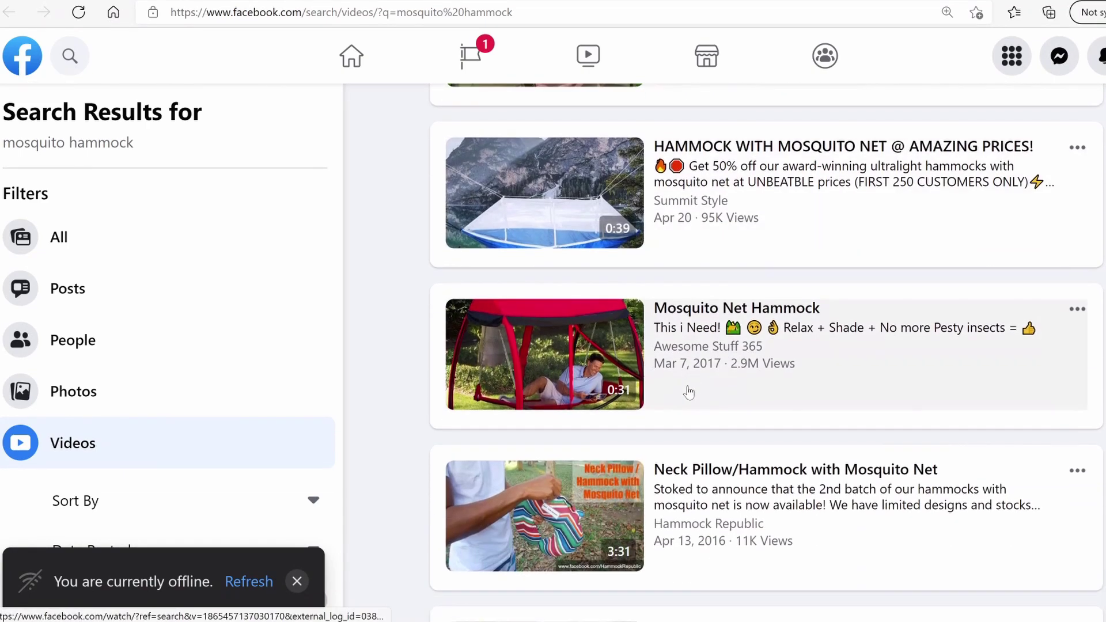
scroll(689, 374, "down", 3)
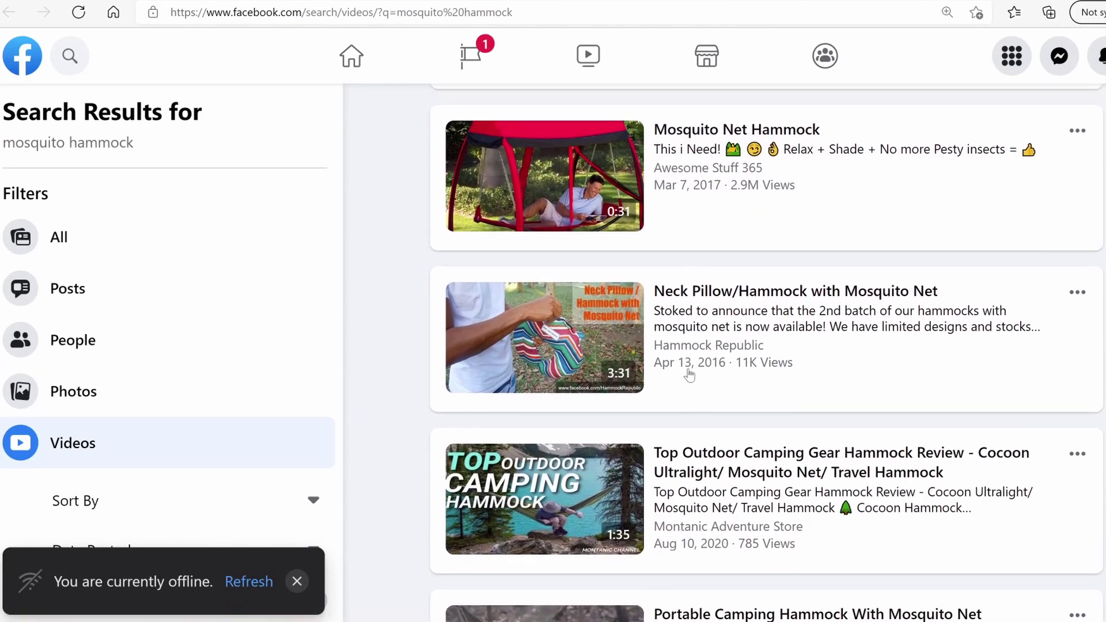
scroll(699, 374, "down", 3)
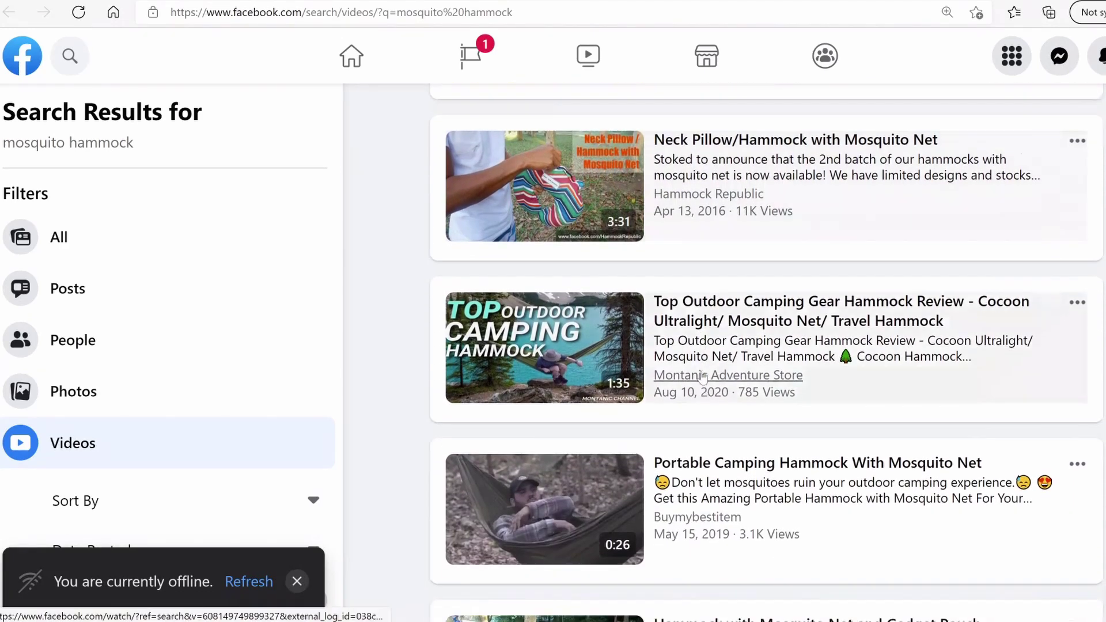
scroll(691, 399, "down", 2)
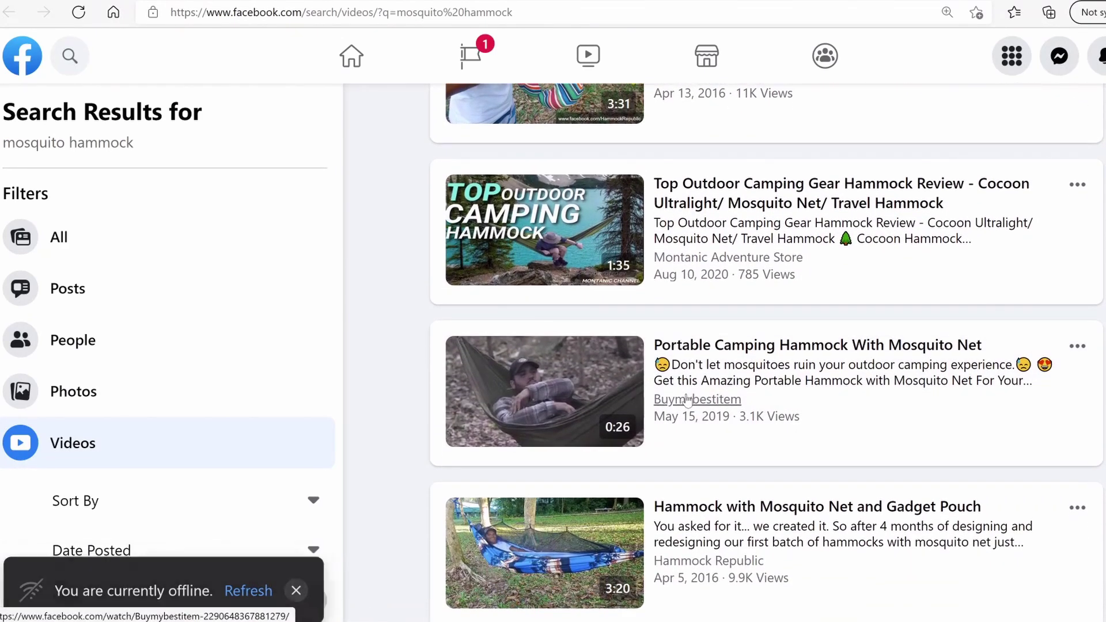
scroll(688, 400, "down", 2)
scroll(709, 423, "down", 2)
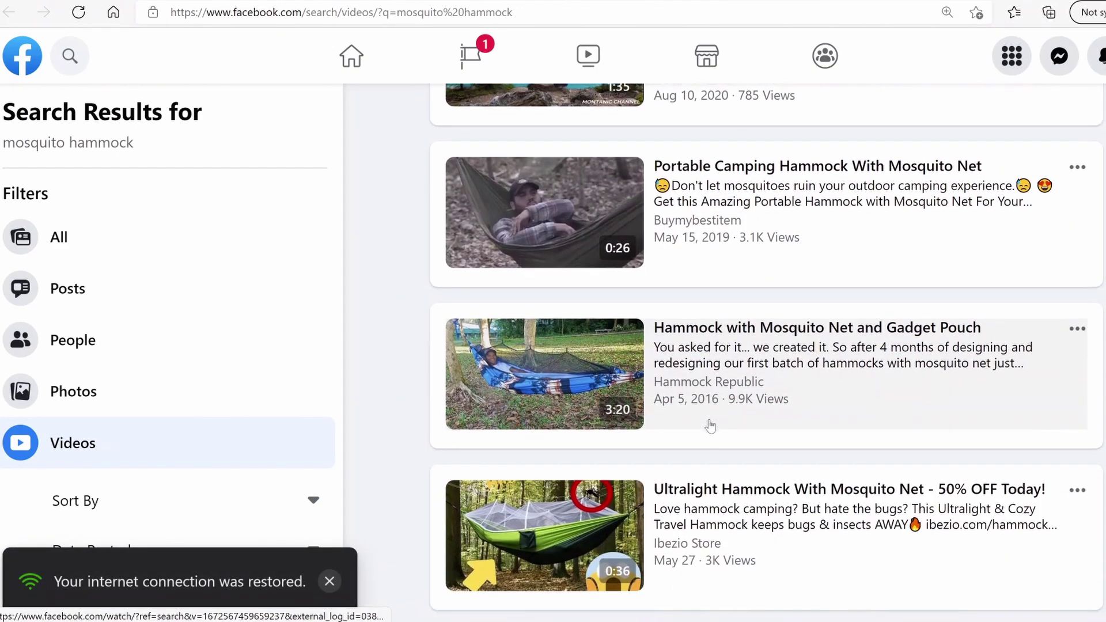
scroll(714, 412, "down", 6)
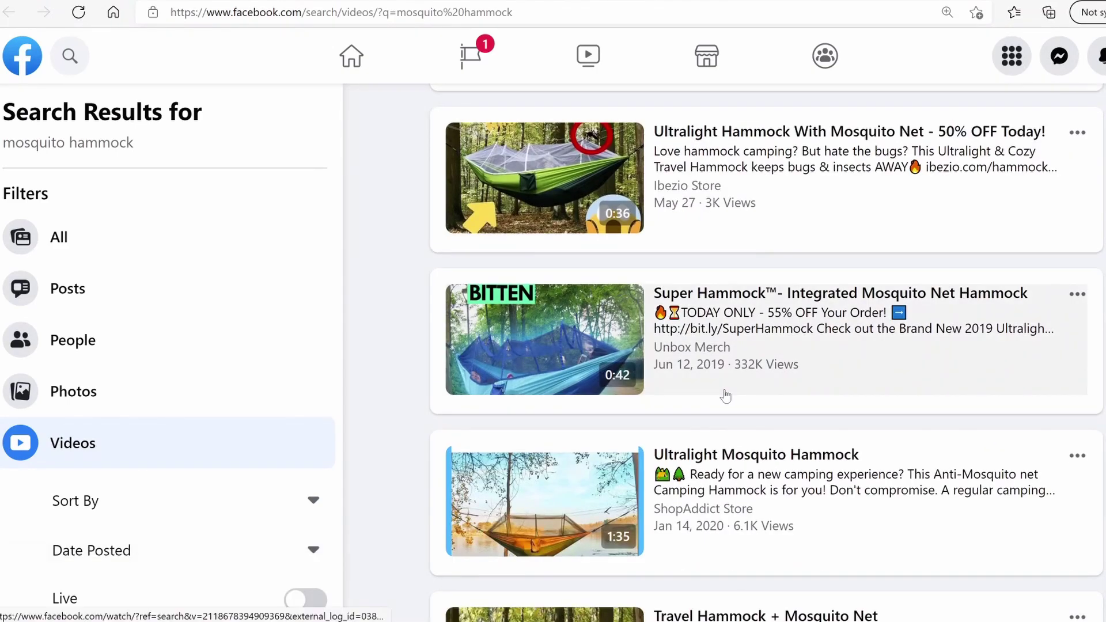
scroll(691, 391, "up", 3)
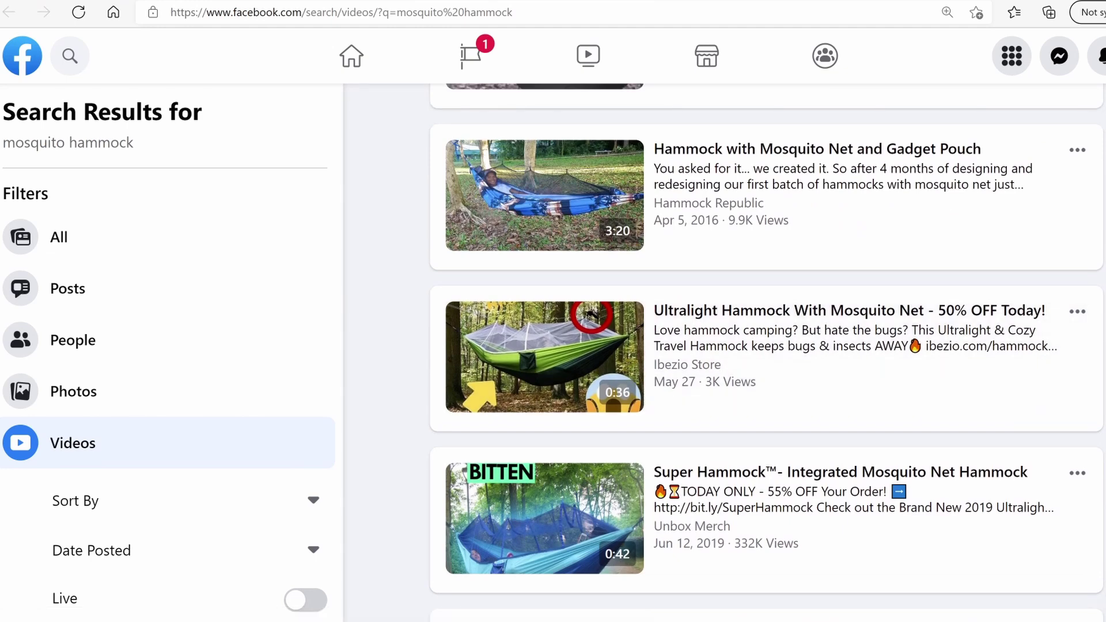
scroll(780, 244, "up", 3)
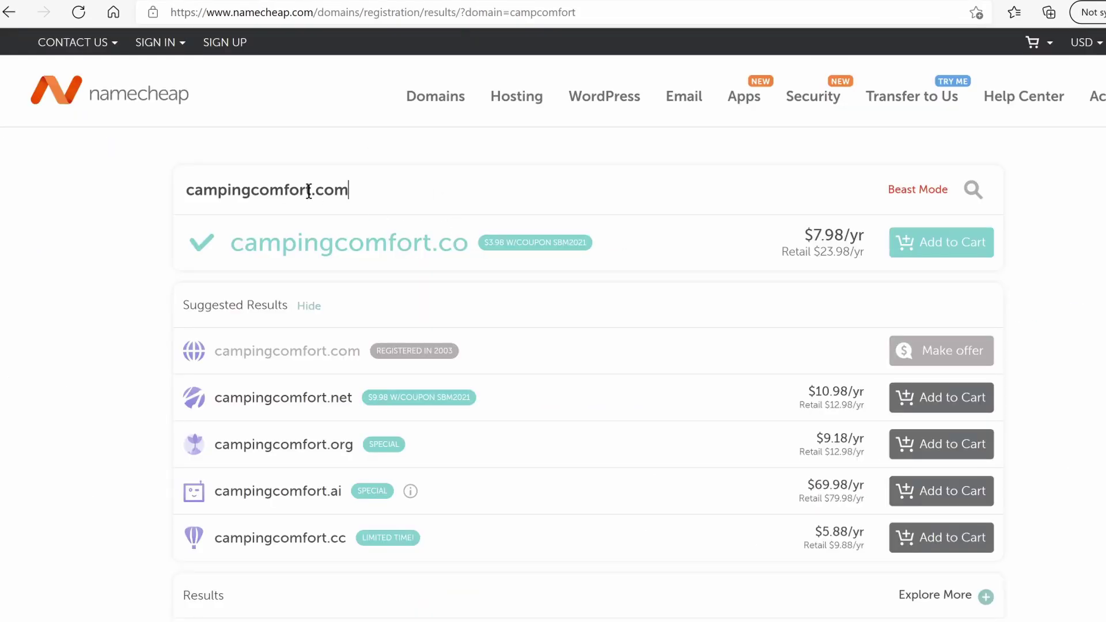
left_click_drag(309, 192, 157, 197)
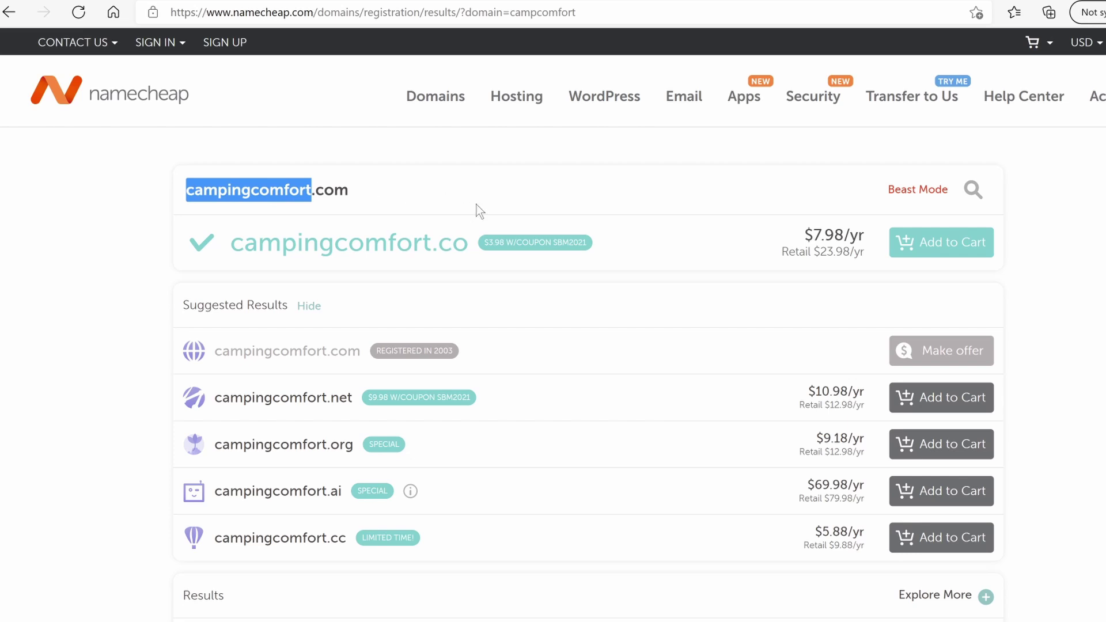
Search Namecheap for the mosquitohammockpro domain name
type("mosquitohammock")
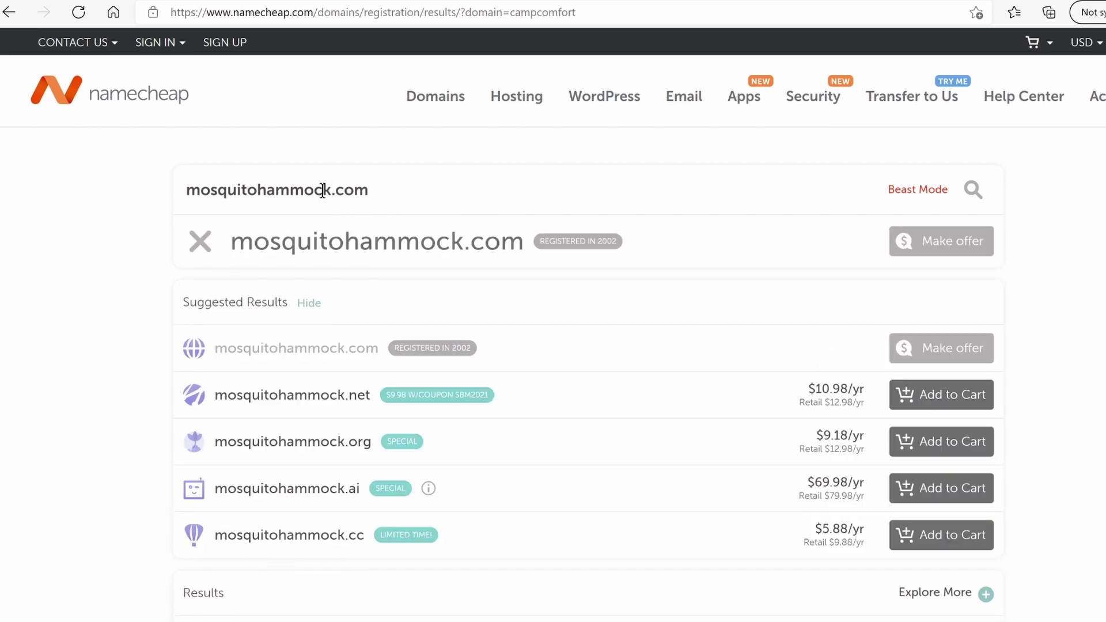
type("pro")
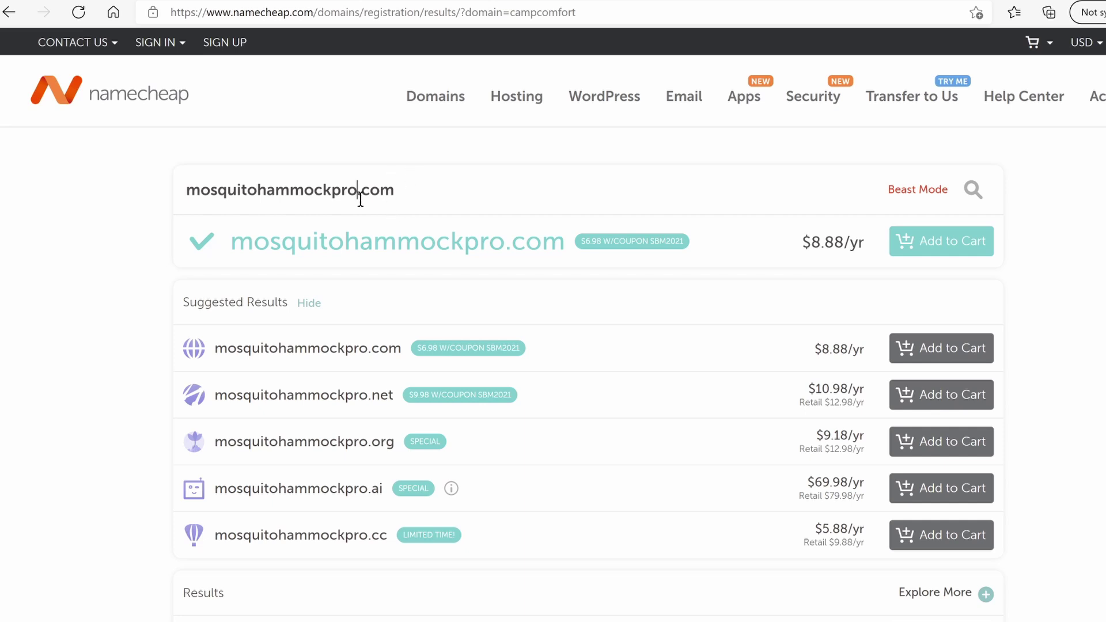
left_click_drag(439, 192, 202, 192)
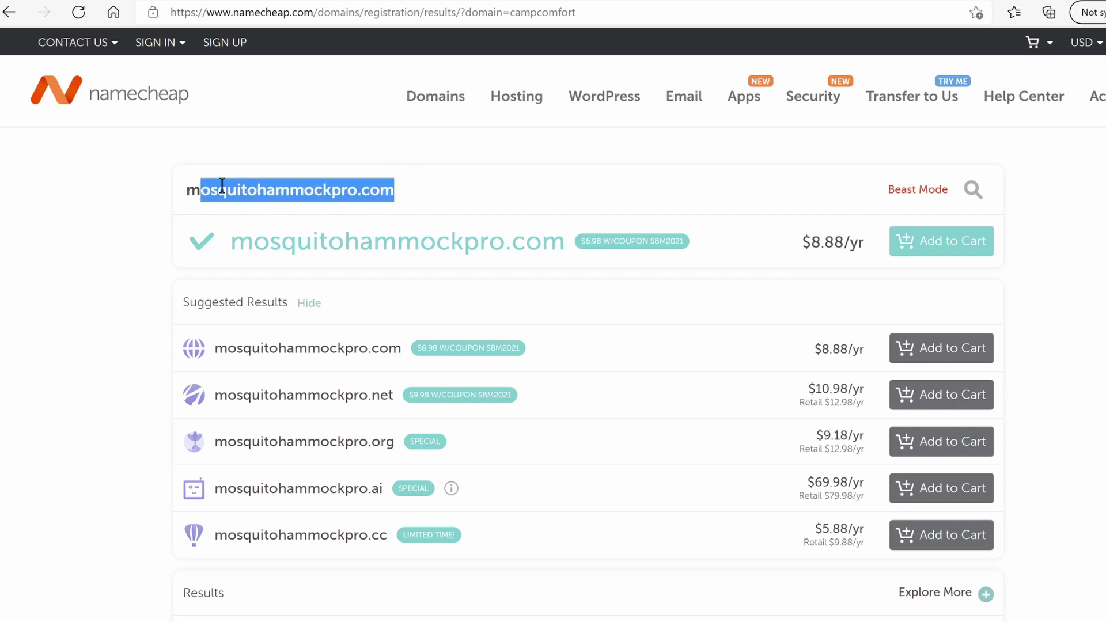
left_click(356, 190)
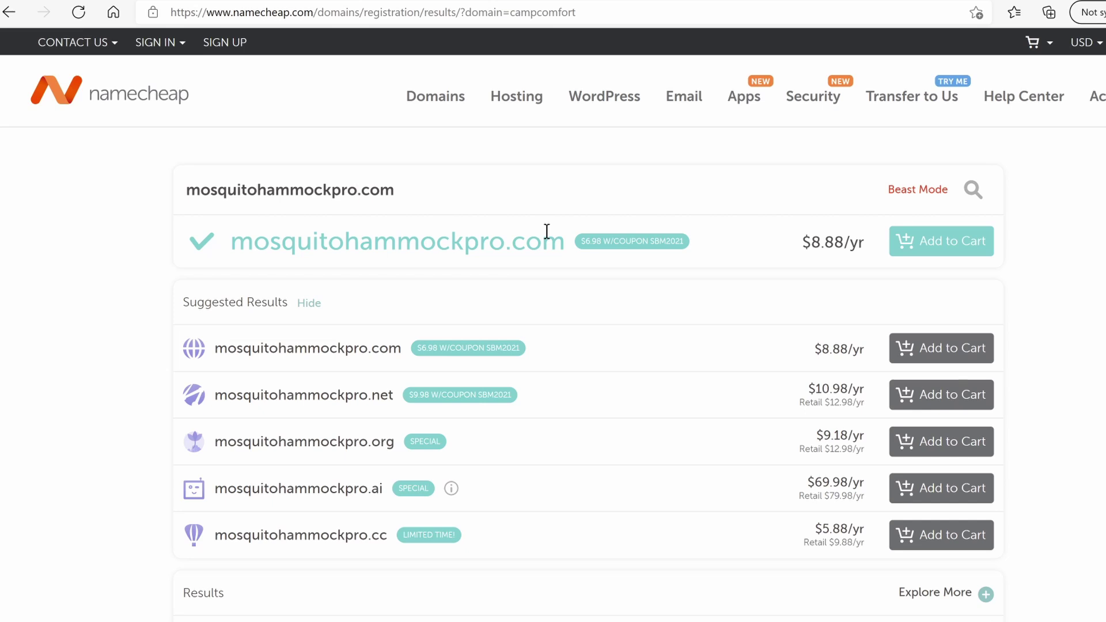
Change the search to campingcomfort.com and review which extensions are available
key("BackSpace")
key("BackSpace")
key("BackSpace")
key("BackSpace")
key("BackSpace")
key("BackSpace")
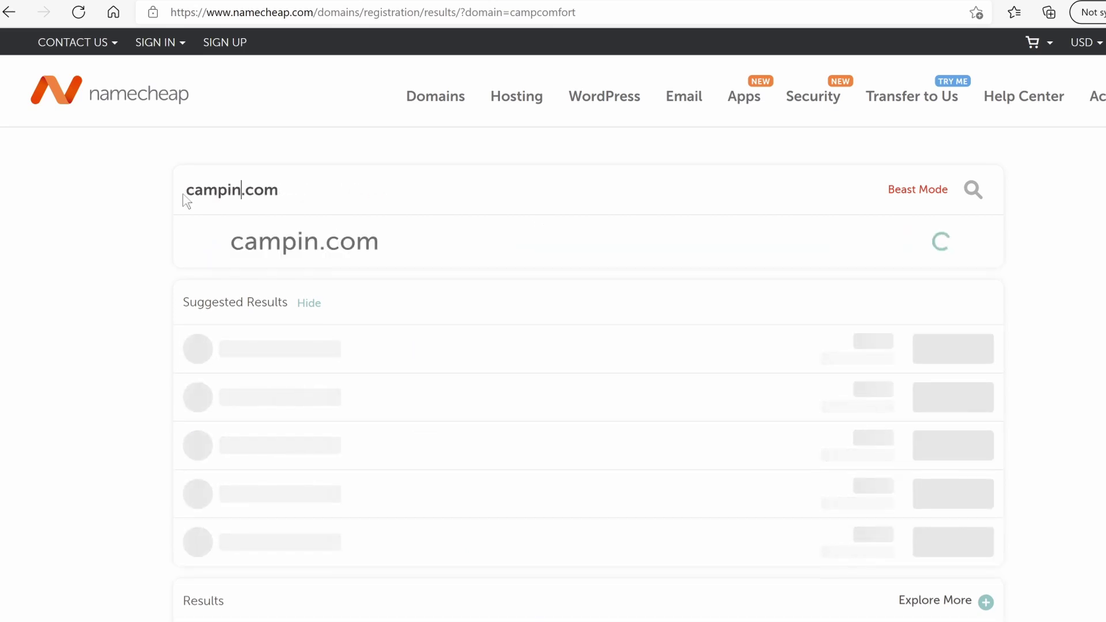
type("ng")
key("BackSpace")
key("BackSpace")
type("gcomfort")
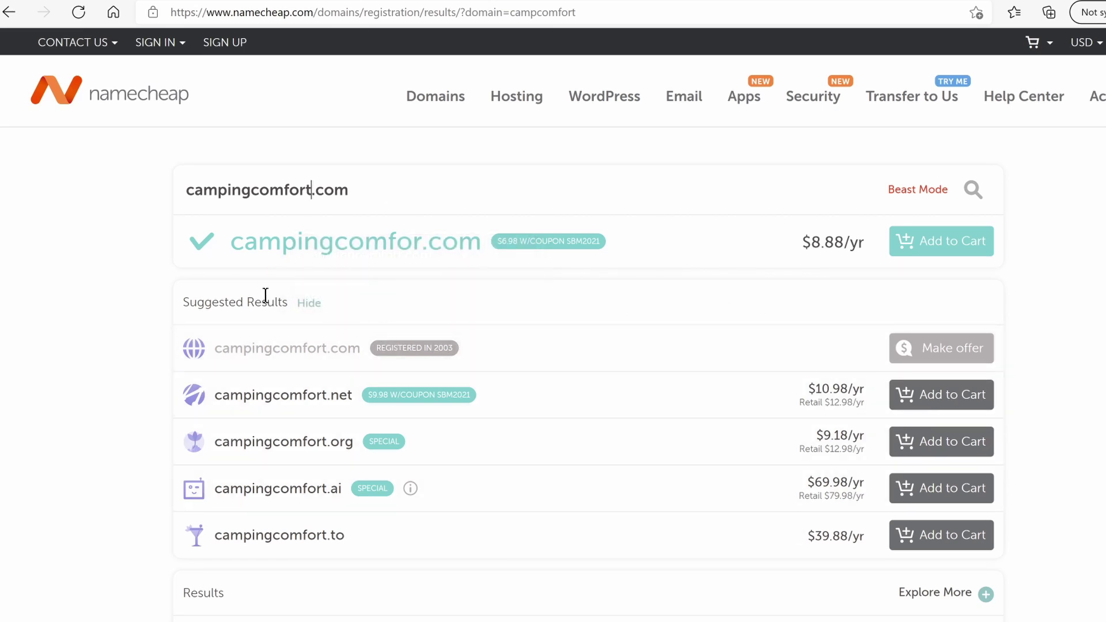
scroll(942, 478, "down", 1)
scroll(942, 478, "up", 1)
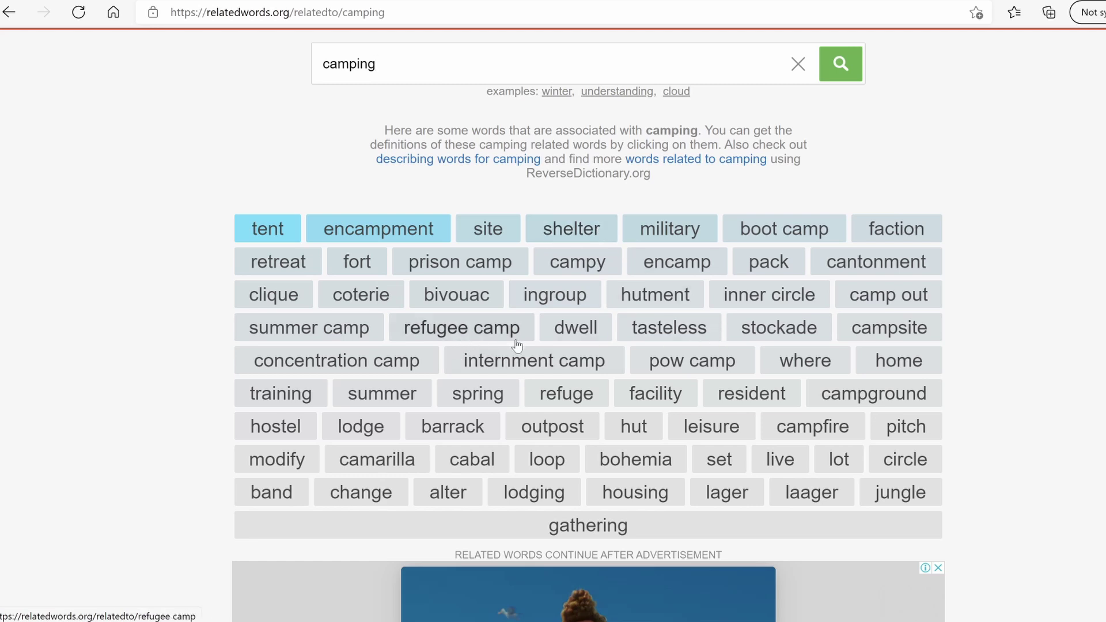
After browsing the camping-related words, replace the search word with 'hammock' and look it up
scroll(679, 419, "down", 1)
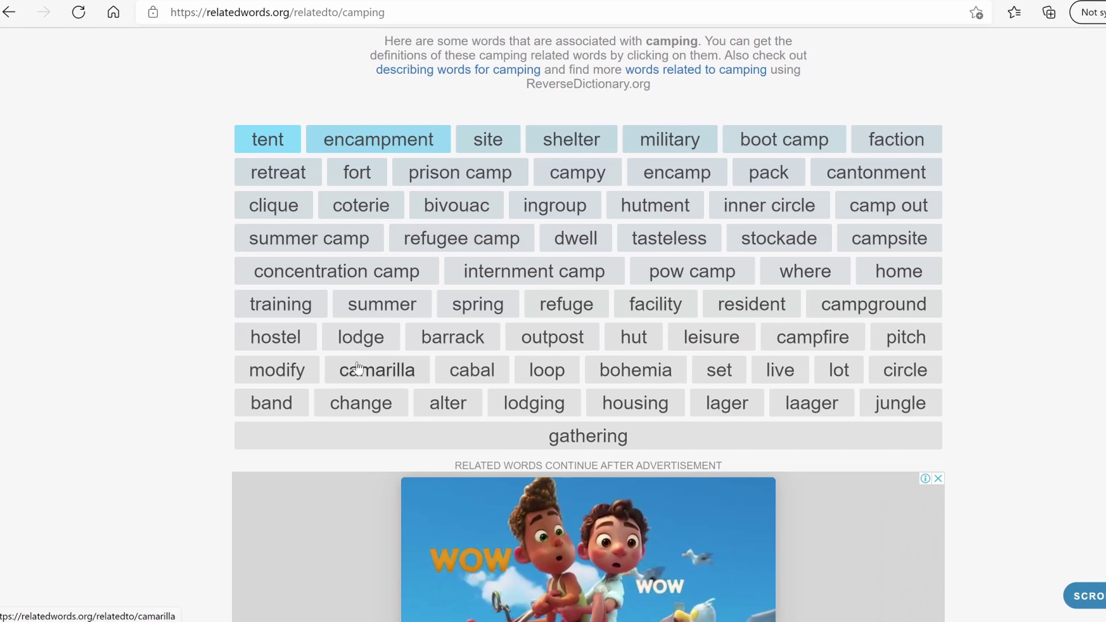
scroll(333, 338, "down", 6)
scroll(391, 324, "up", 7)
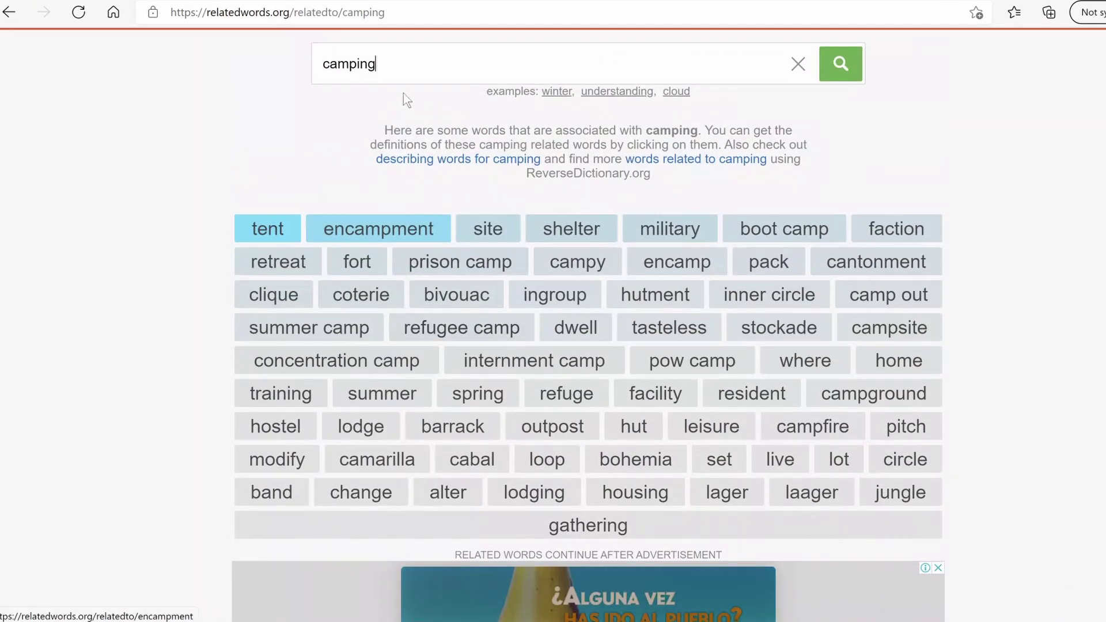
left_click_drag(381, 65, 271, 65)
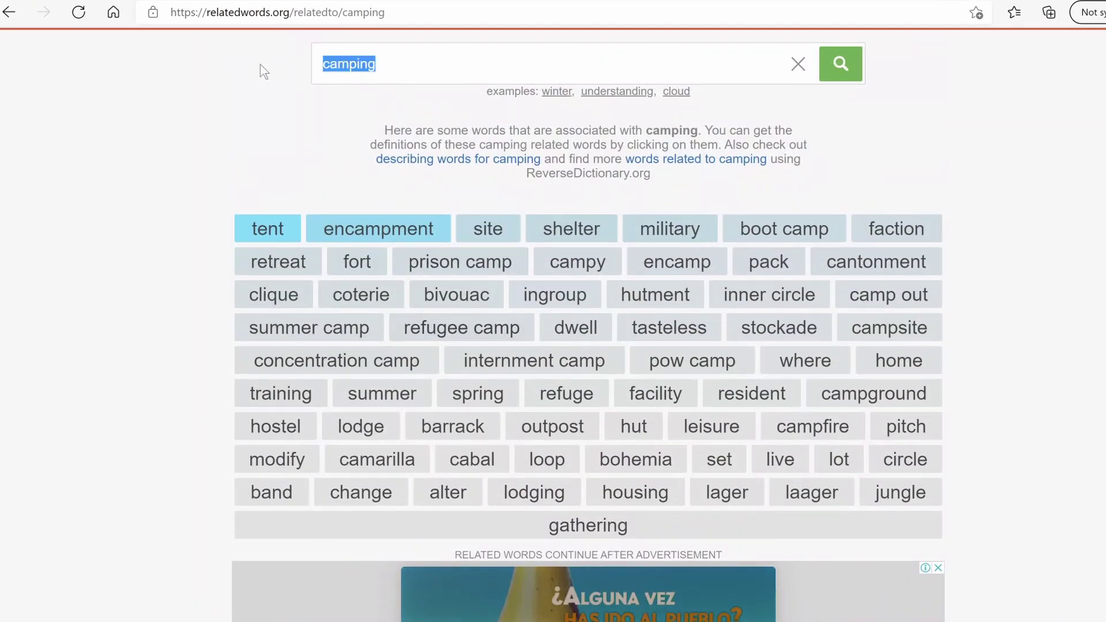
type("hammock")
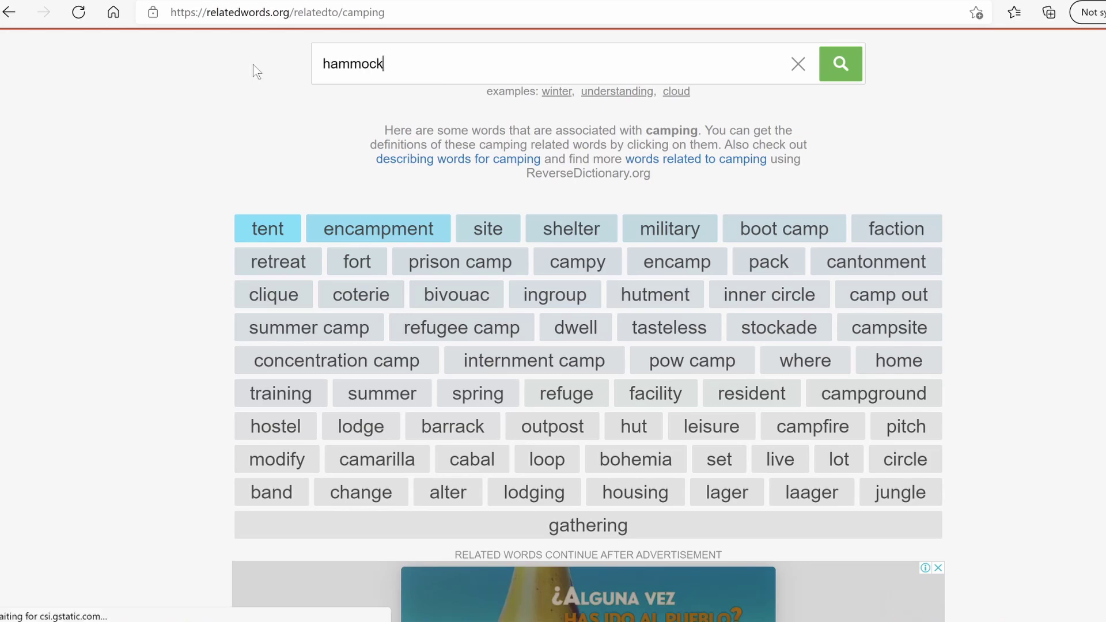
key("Return")
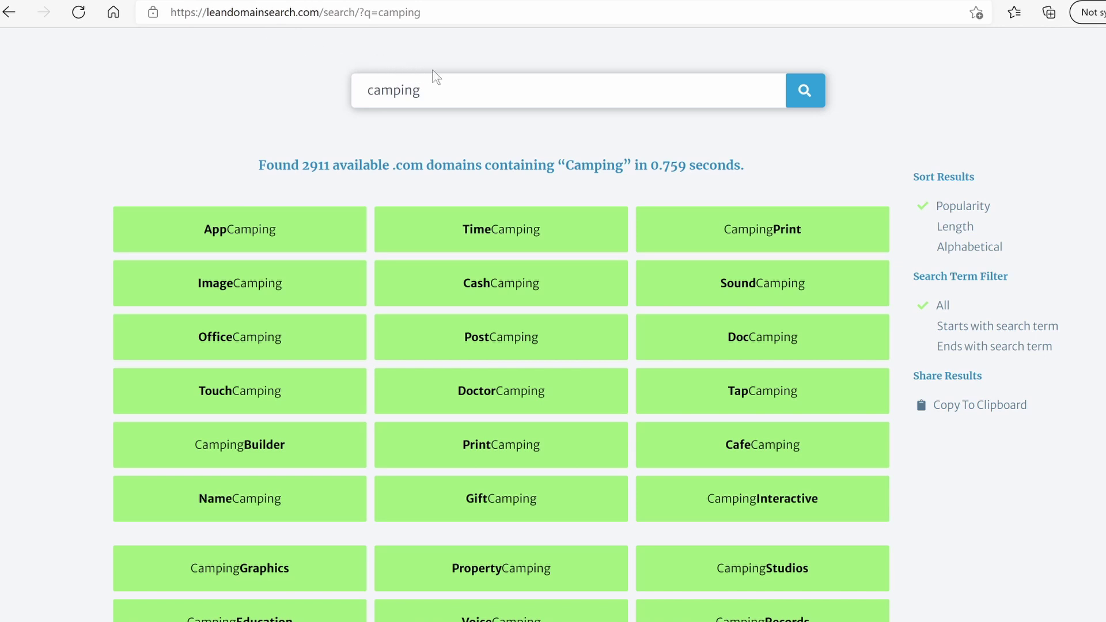
Search LeanDomainSearch for 'camping' and scroll through the 2911 available .com suggestions
type("comfort")
key("BackSpace")
key("BackSpace")
key("BackSpace")
key("BackSpace")
key("Return")
scroll(348, 330, "down", 5)
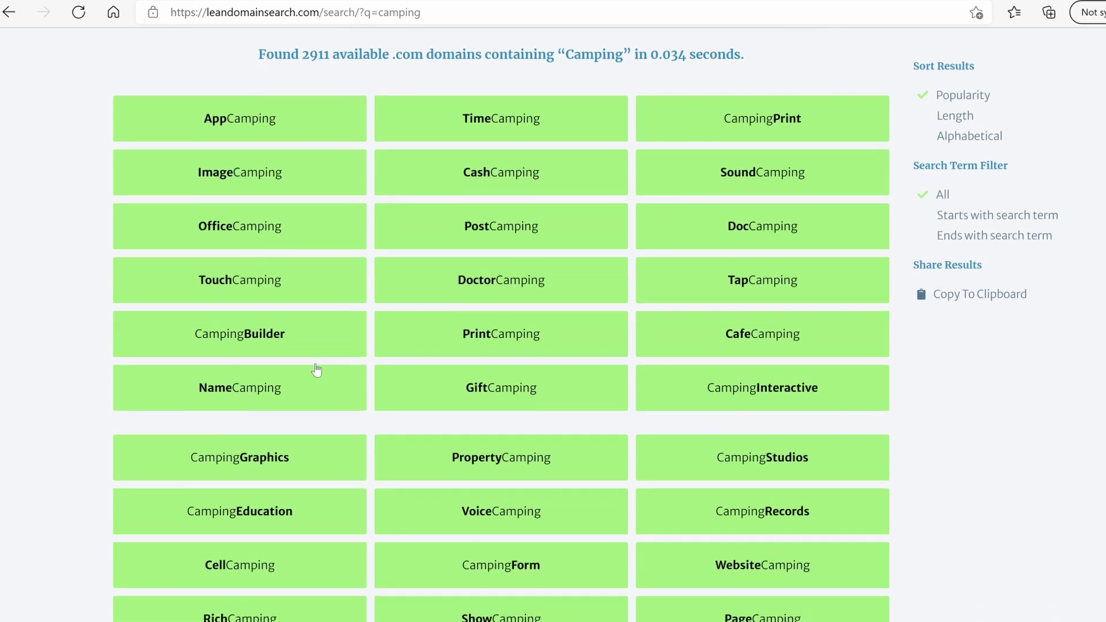
scroll(305, 357, "down", 3)
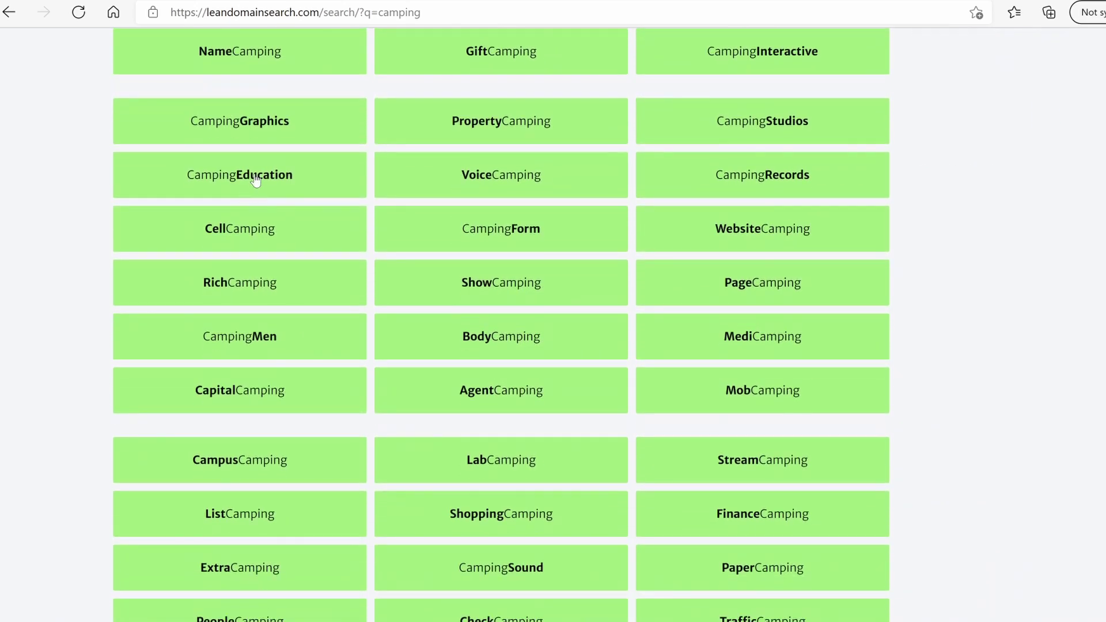
scroll(580, 420, "down", 15)
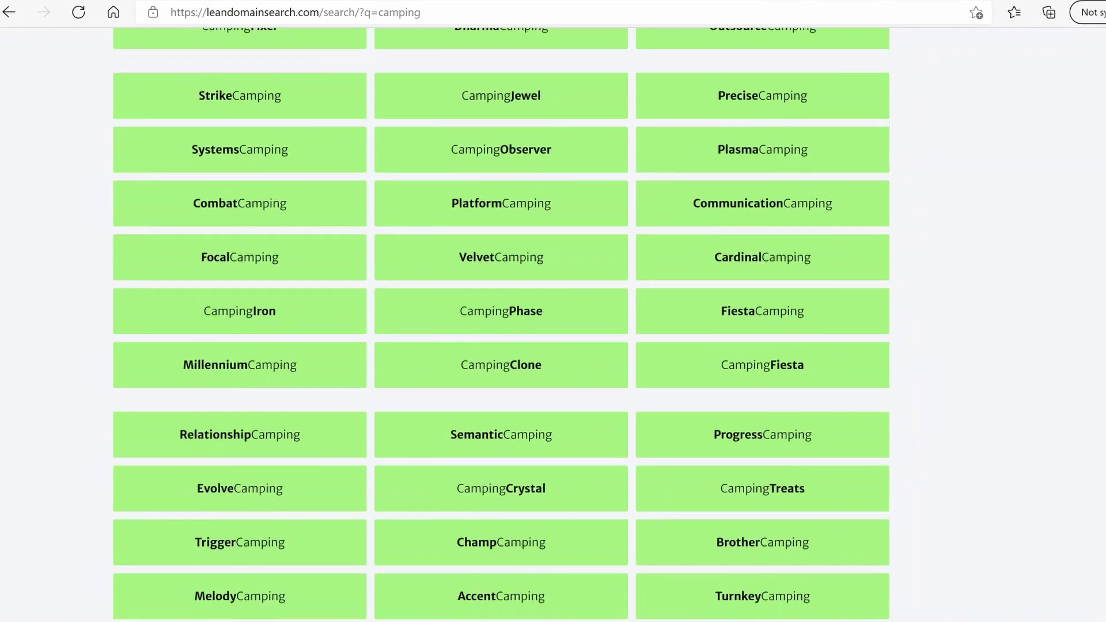
scroll(553, 322, "down", 20)
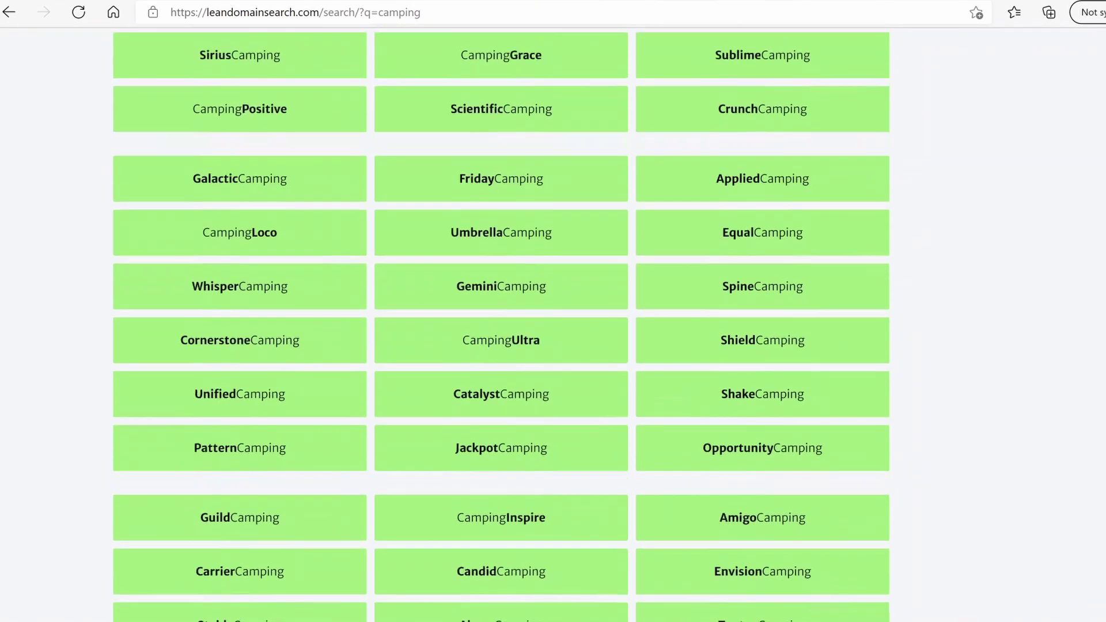
scroll(552, 322, "down", 4)
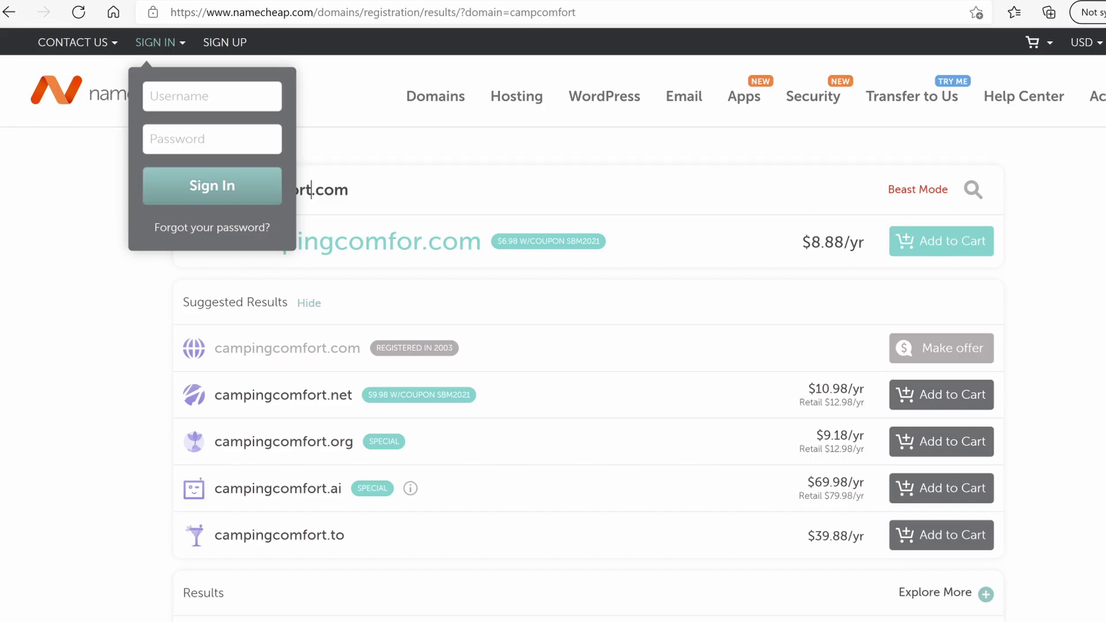
Dismiss the sign-in popup and try campingcomfortz.com in the Namecheap domain search
left_click(365, 189)
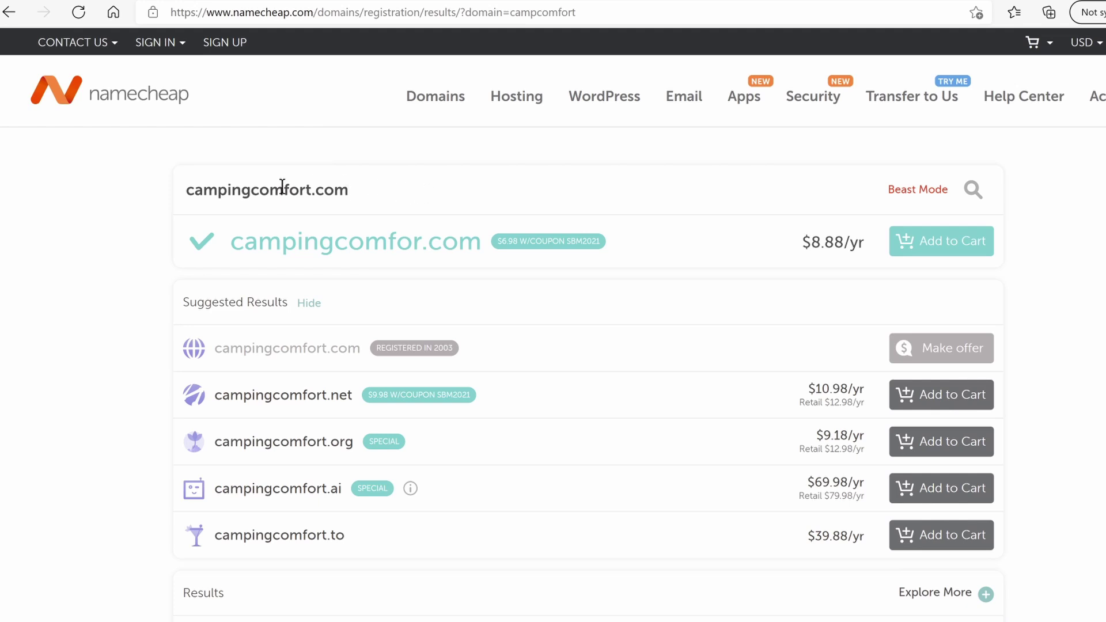
left_click(313, 191)
key("BackSpace")
key("BackSpace")
key("BackSpace")
key("BackSpace")
key("BackSpace")
key("BackSpace")
key("BackSpace")
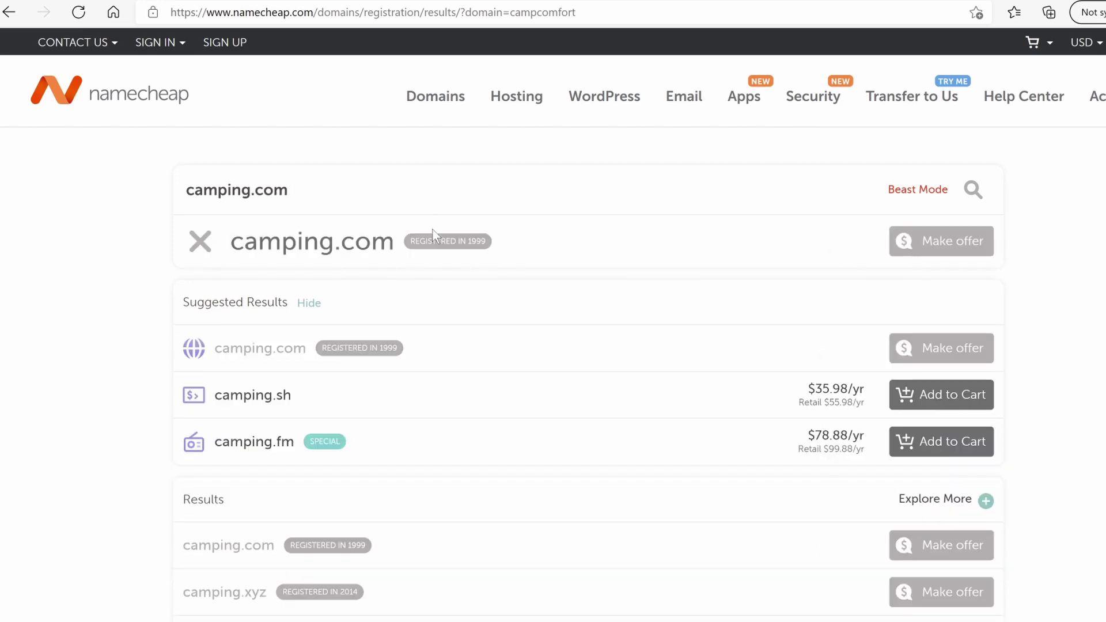
type("comofrt")
key("BackSpace")
key("BackSpace")
key("BackSpace")
key("BackSpace")
type("fortz")
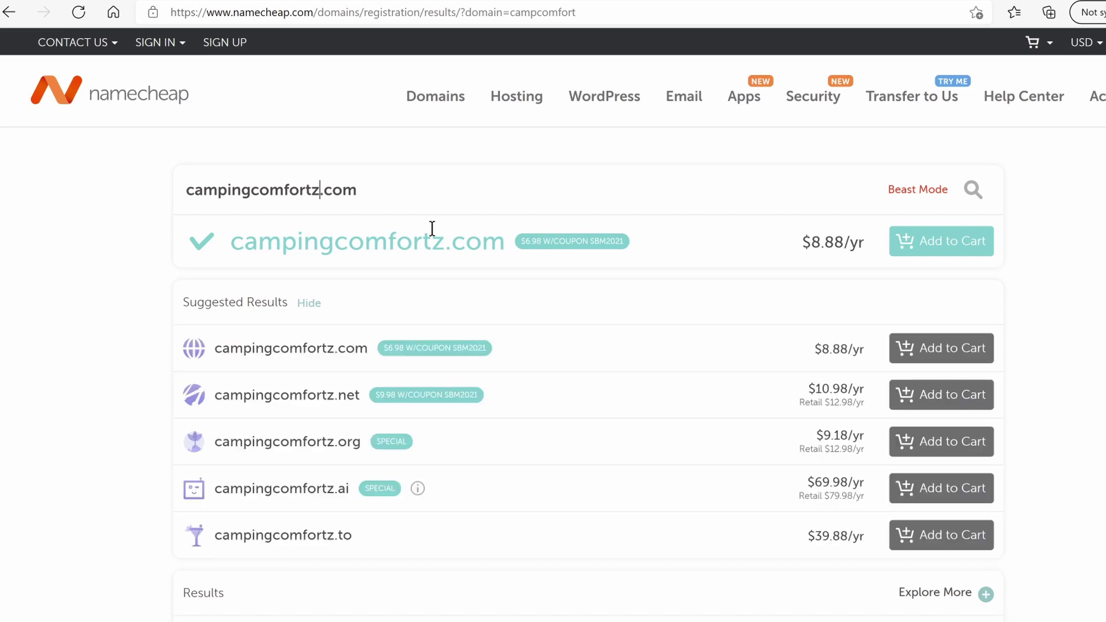
Replace the name with wildlifecomfort.com, which shows as available at $8.88/yr
key("BackSpace")
key("BackSpace")
key("BackSpace")
key("BackSpace")
key("BackSpace")
key("BackSpace")
key("BackSpace")
key("BackSpace")
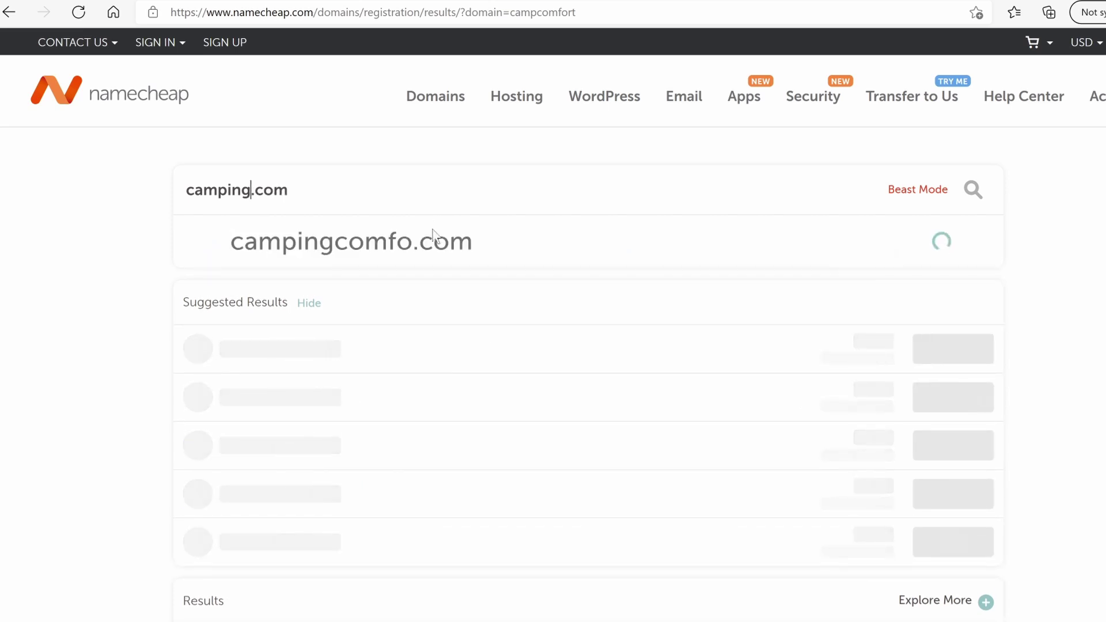
key("BackSpace")
key("BackSpace")
key("BackSpace")
key("BackSpace")
key("BackSpace")
key("BackSpace")
key("BackSpace")
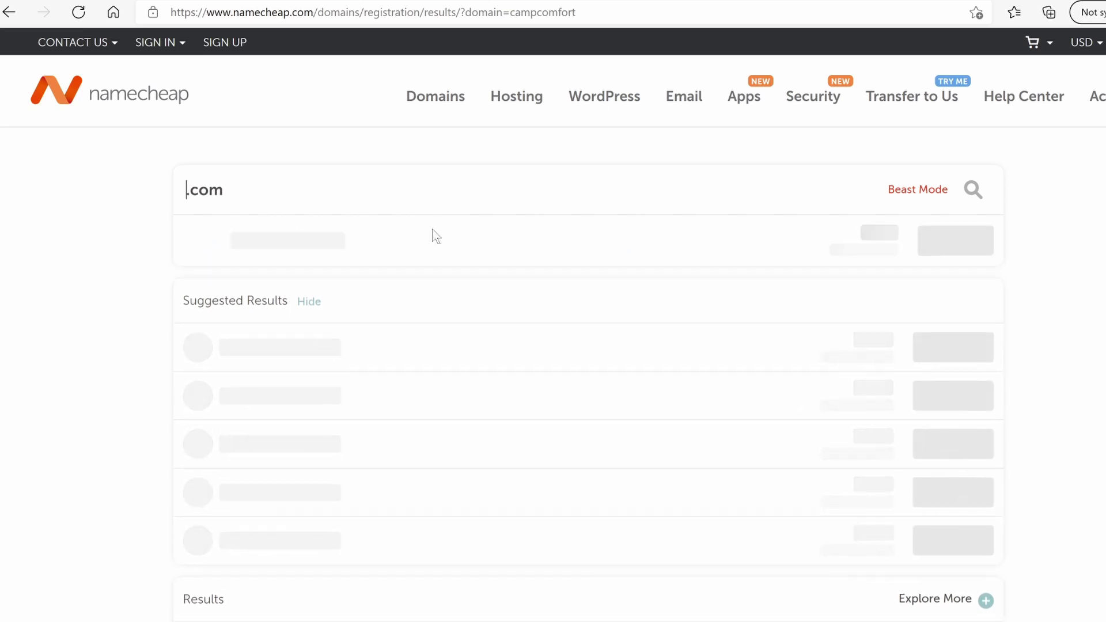
type("wildlifecomfort")
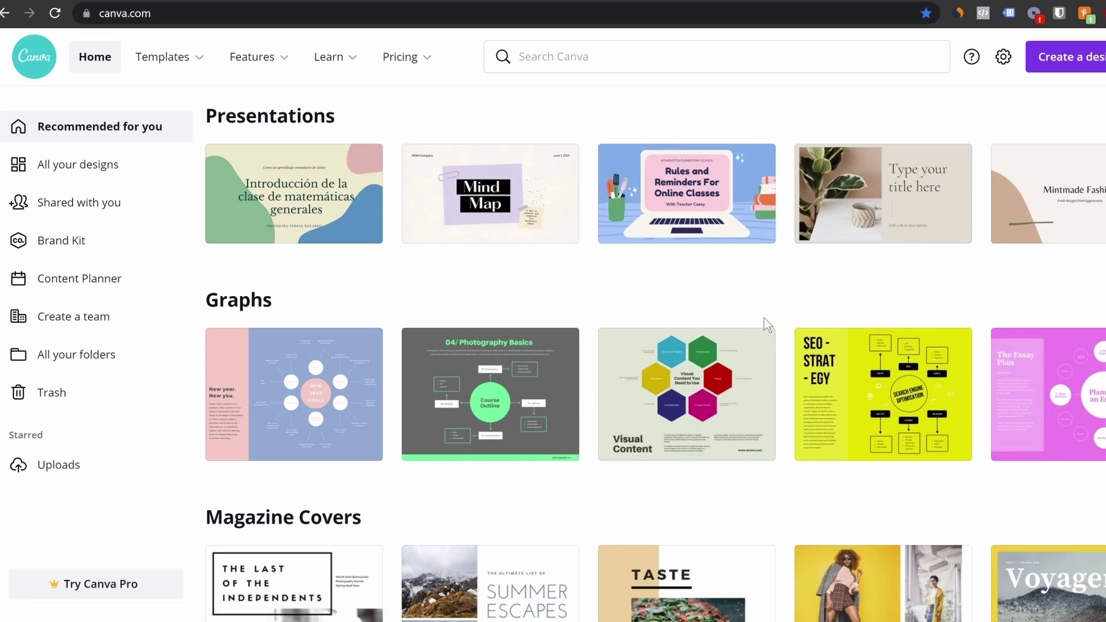
Create a new custom-size 3000 x 2000 px Canva design
left_click(1063, 64)
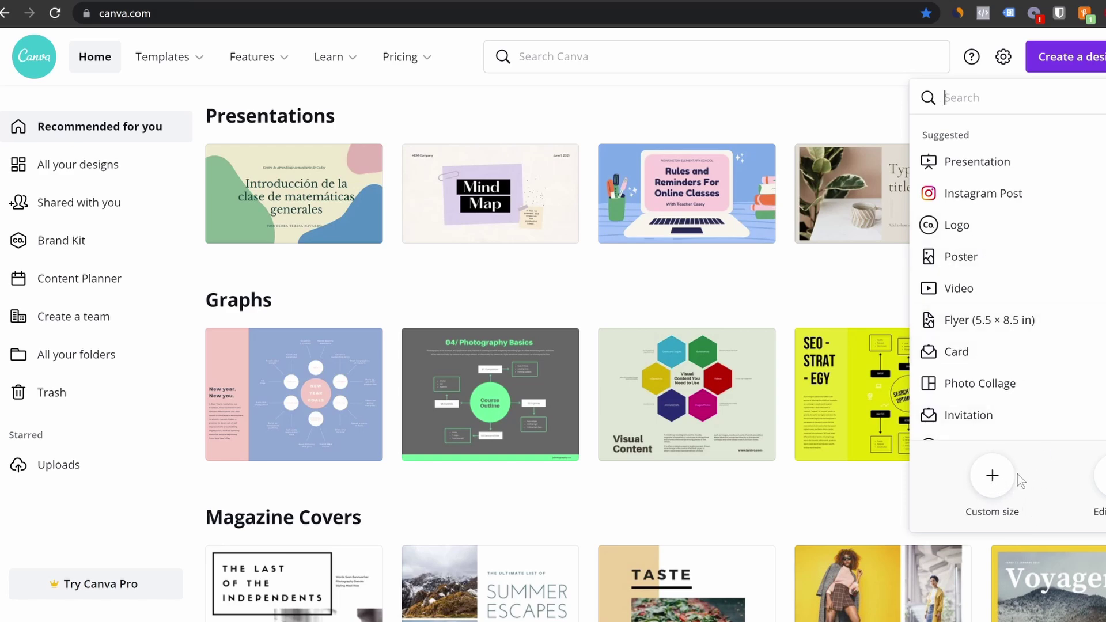
left_click(993, 477)
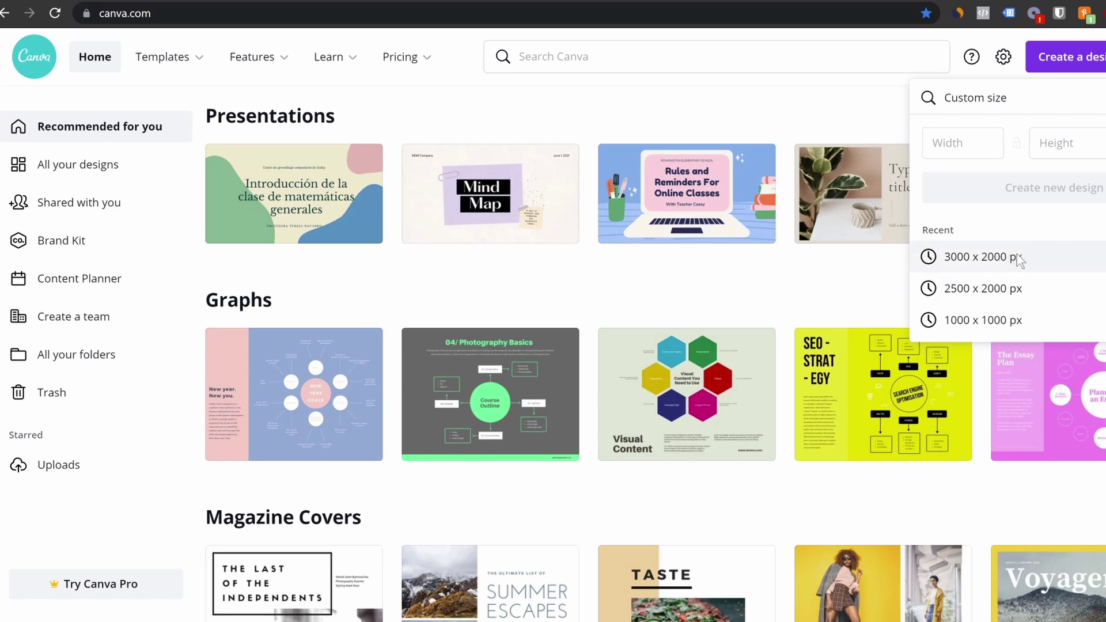
left_click(1010, 261)
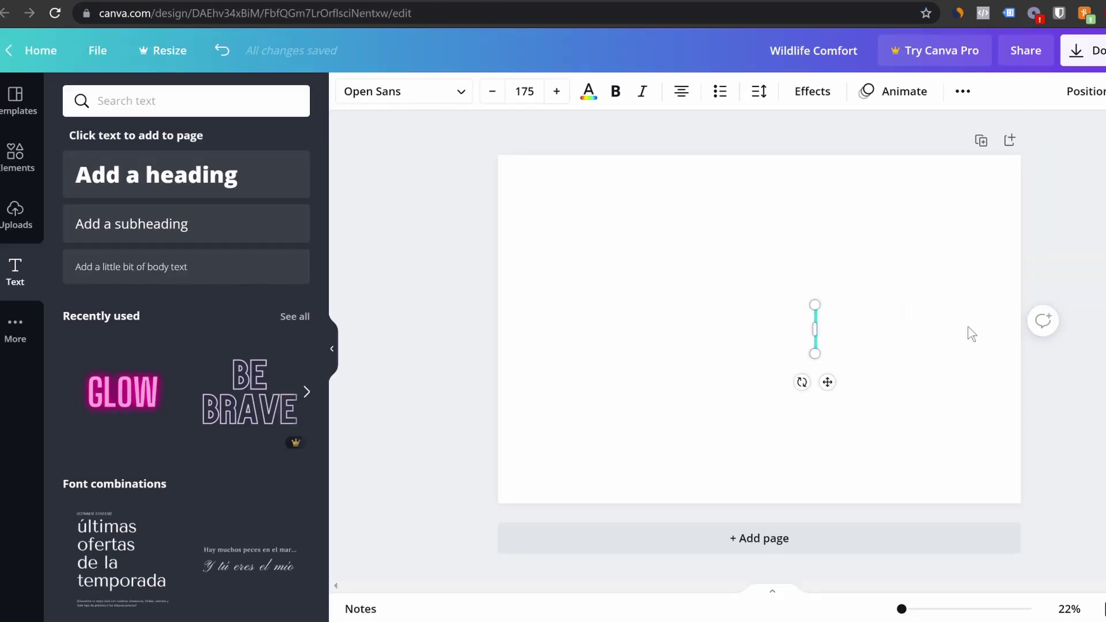
Add the heading WILDLIFE COMFORT, bold the word COMFORT, and reposition the text
type("WIL")
type("DLIFE")
type(" CMOFO")
key("BackSpace")
key("BackSpace")
key("BackSpace")
key("BackSpace")
type("OMFORT")
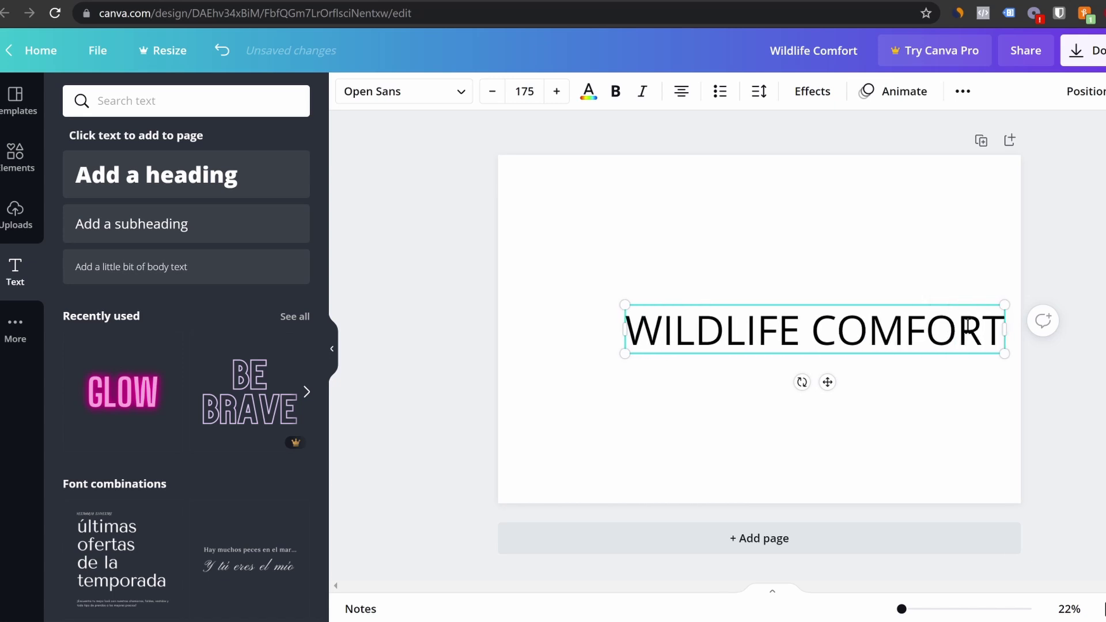
left_click_drag(814, 329, 993, 343)
key("ctrl+b")
left_click(905, 395)
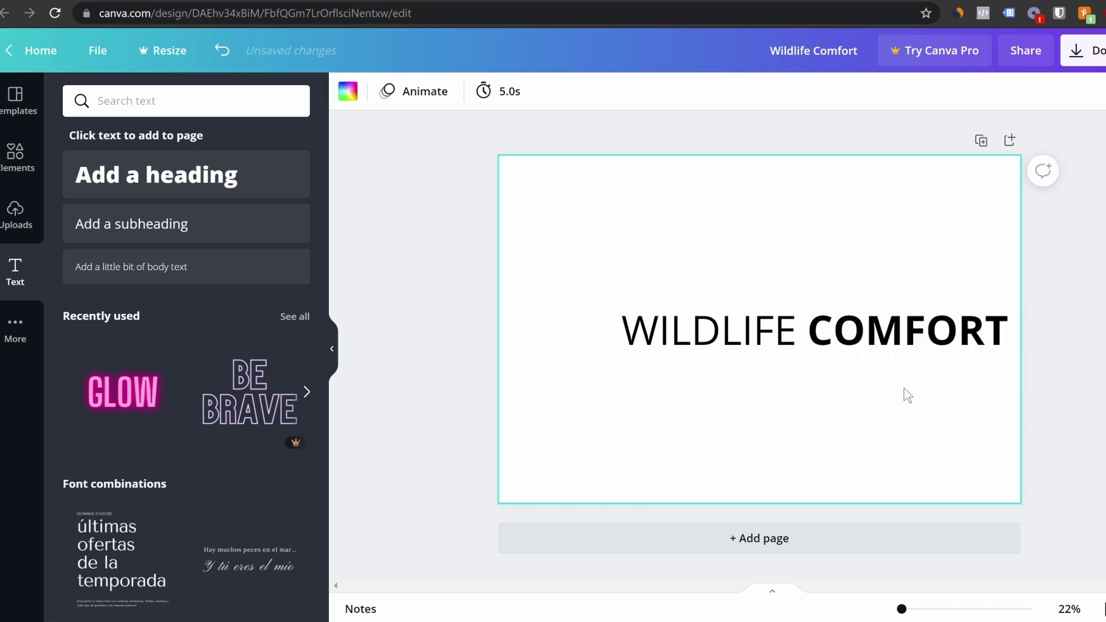
left_click(803, 340)
left_click_drag(803, 340, 845, 321)
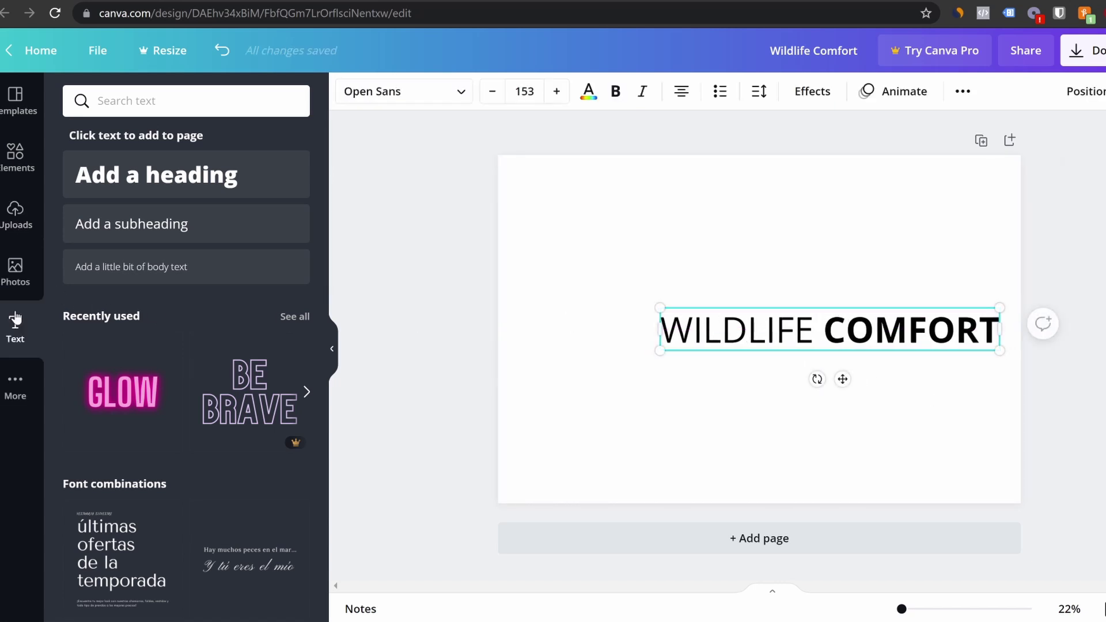
left_click(17, 168)
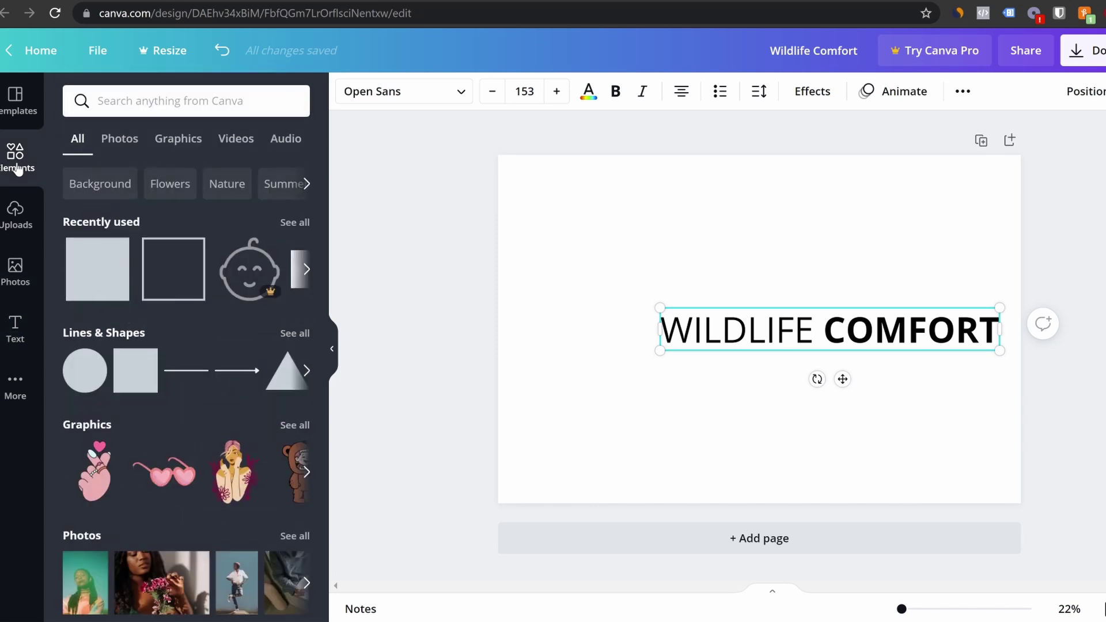
Search elements for CAMPING, add the outline tent graphic, and shift the text left
left_click(160, 101)
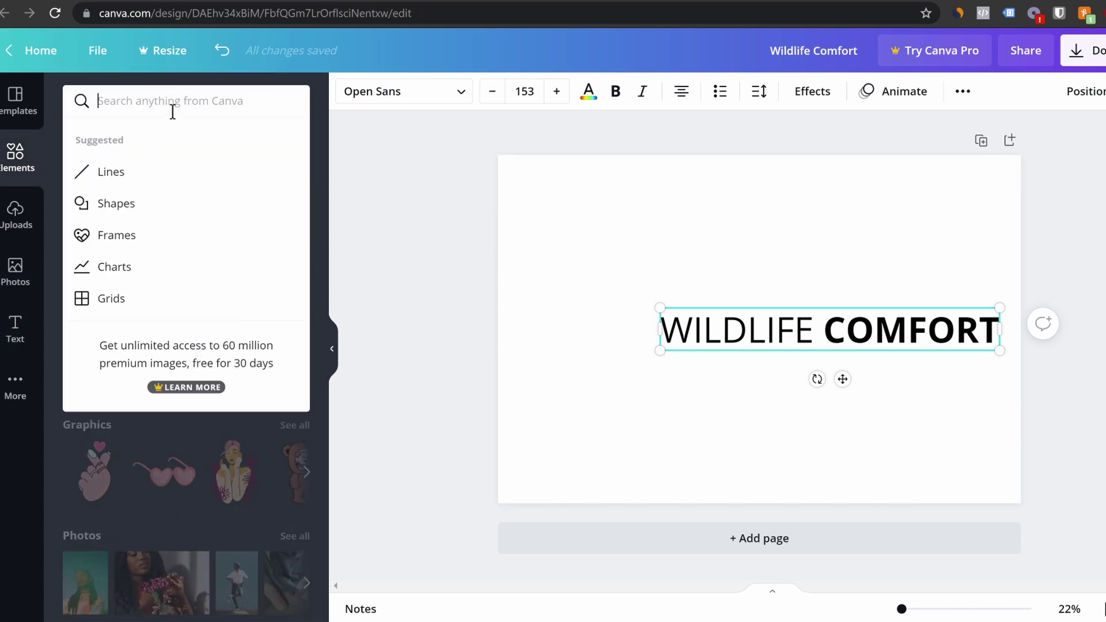
type("CAMPING")
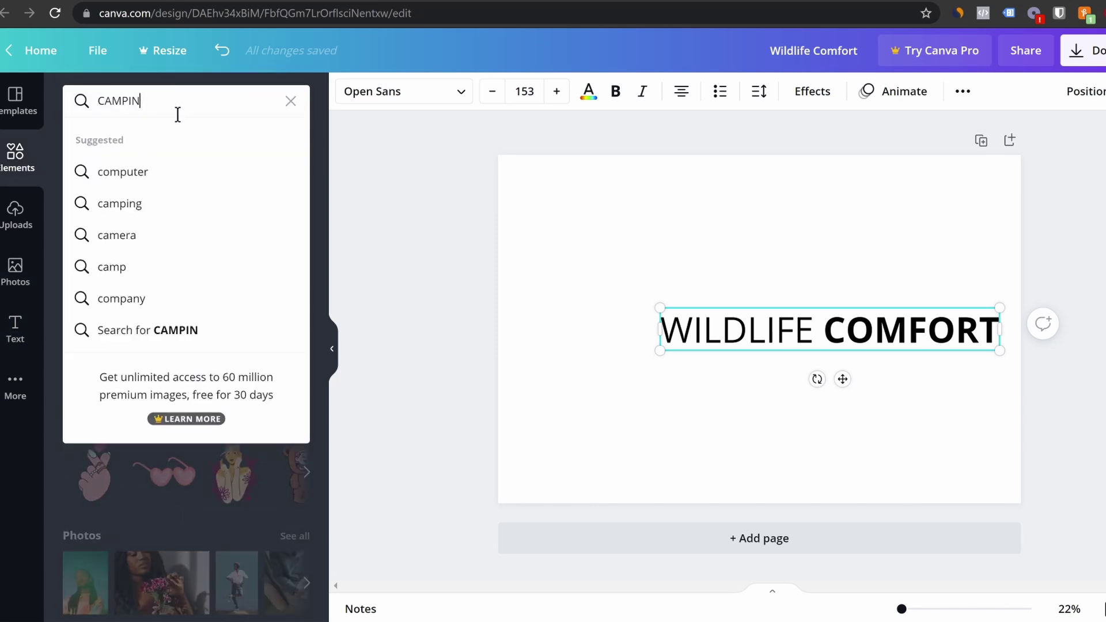
key("Return")
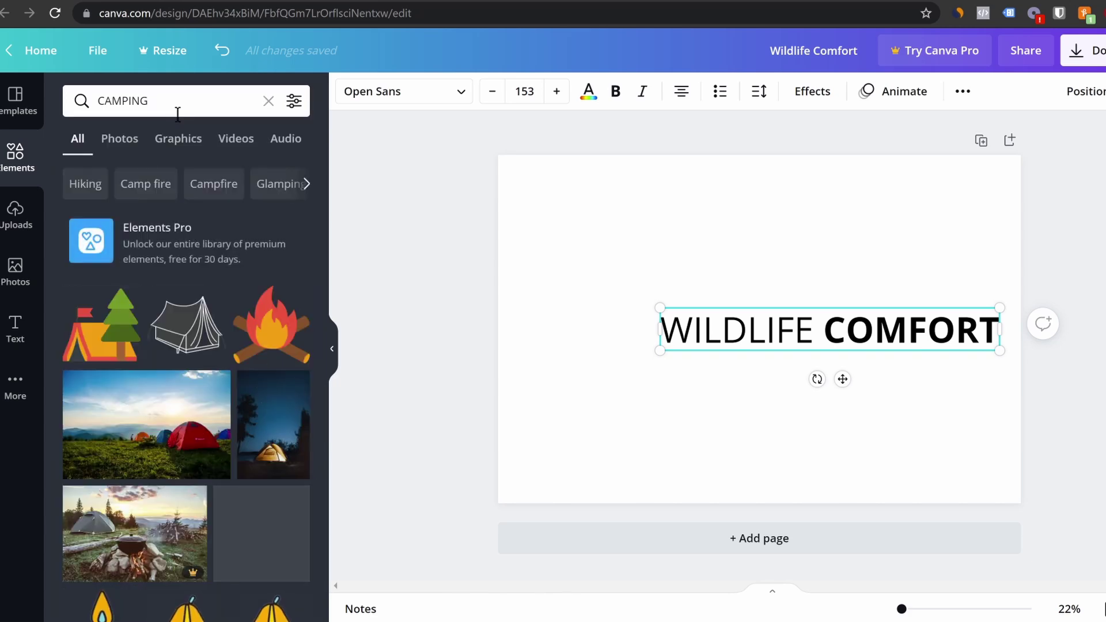
left_click(186, 322)
left_click_drag(668, 355, 530, 313)
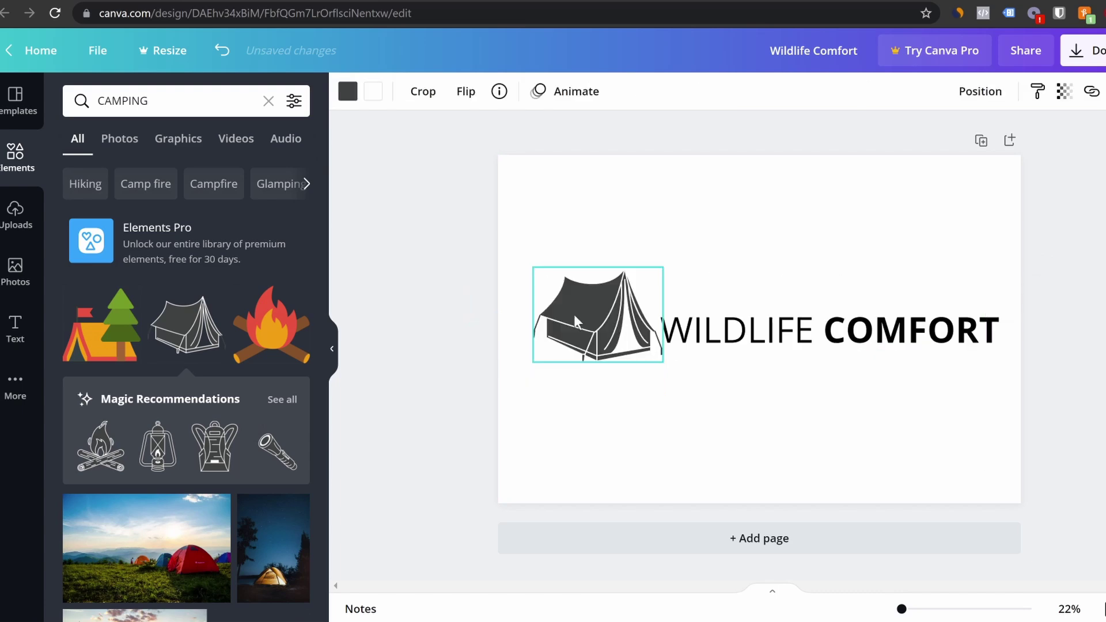
left_click_drag(533, 267, 565, 287)
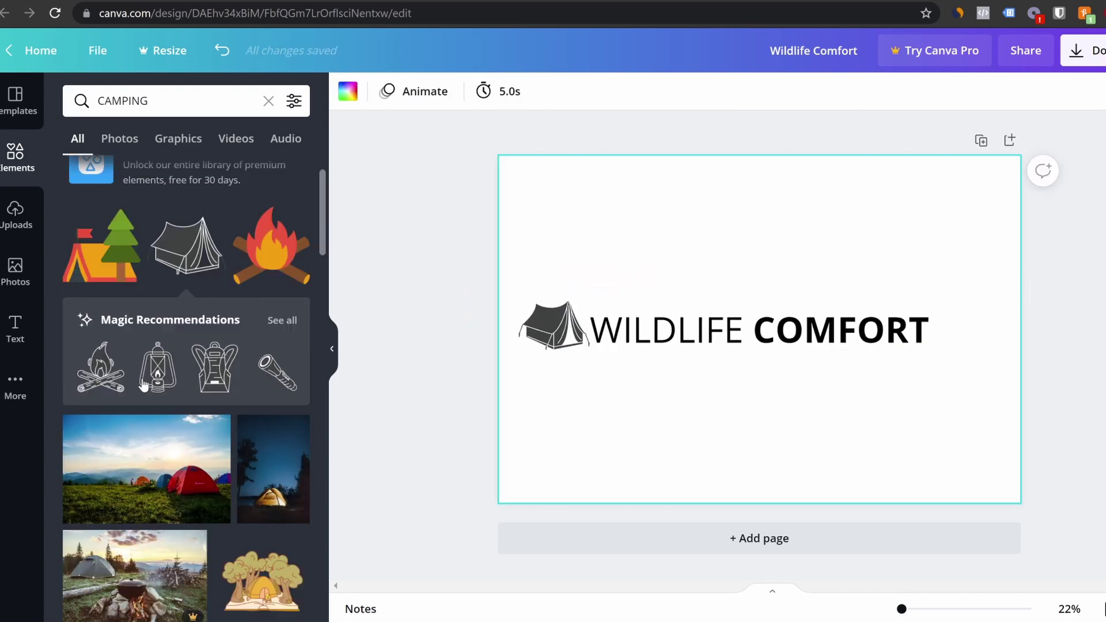
Filter camping results to Graphics and add a tree graphic, shrunk and placed left of the text
scroll(144, 385, "down", 2)
scroll(143, 385, "down", 7)
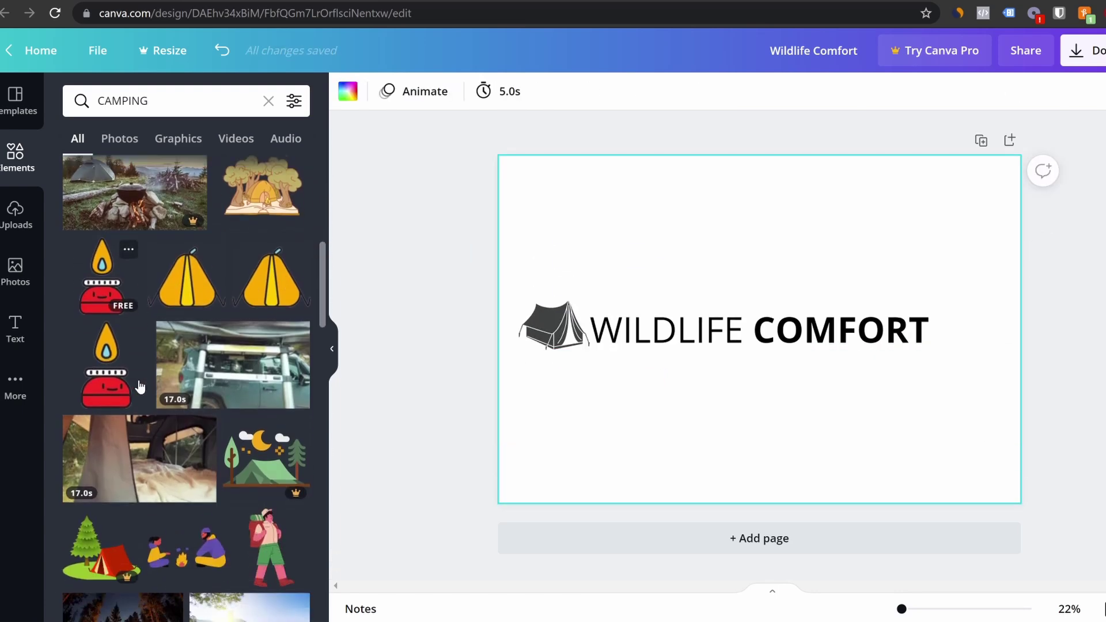
scroll(140, 387, "down", 3)
left_click(167, 140)
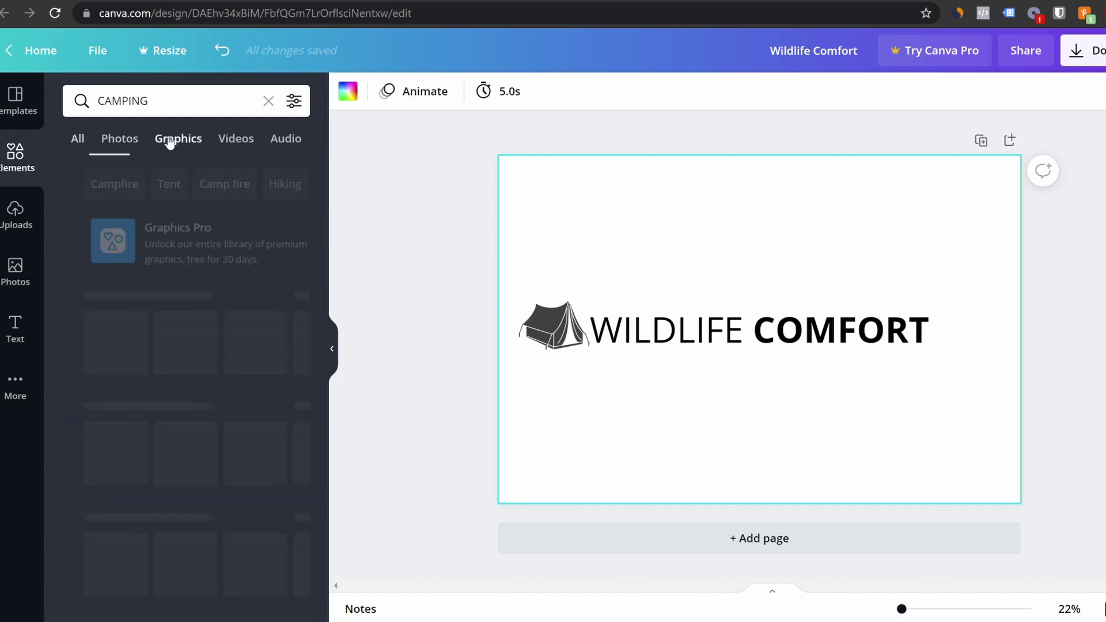
scroll(185, 518, "down", 3)
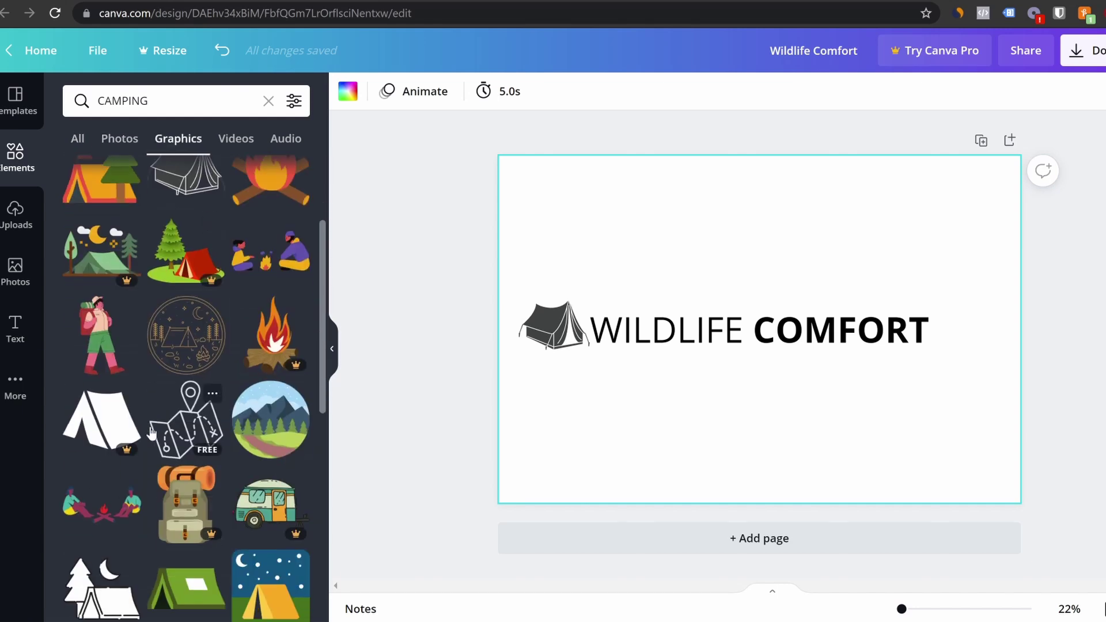
scroll(186, 439, "down", 10)
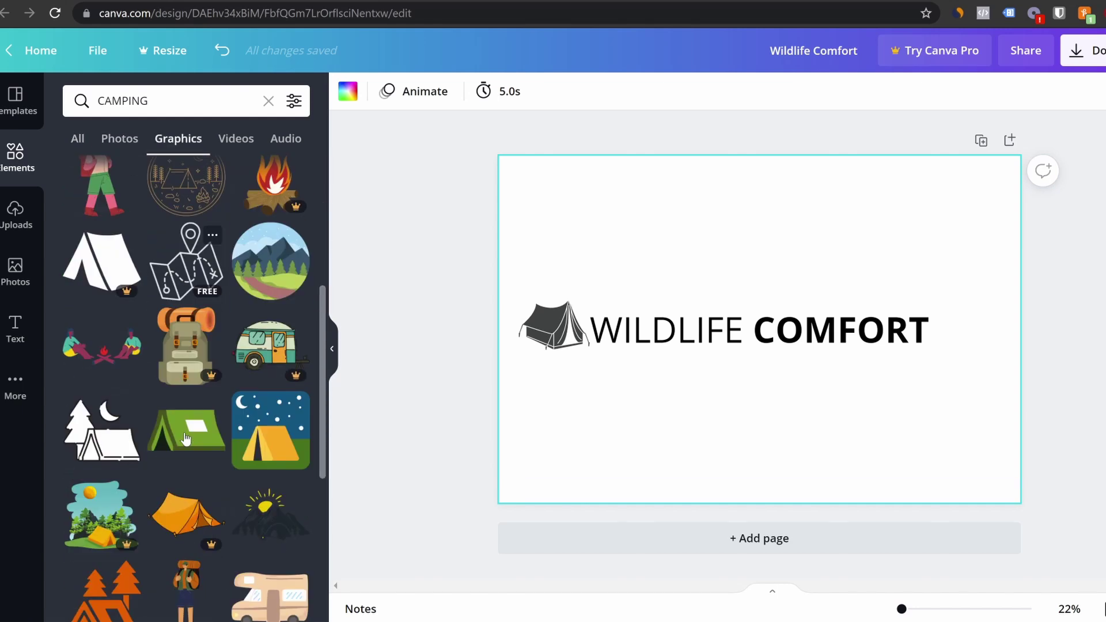
left_click(169, 391)
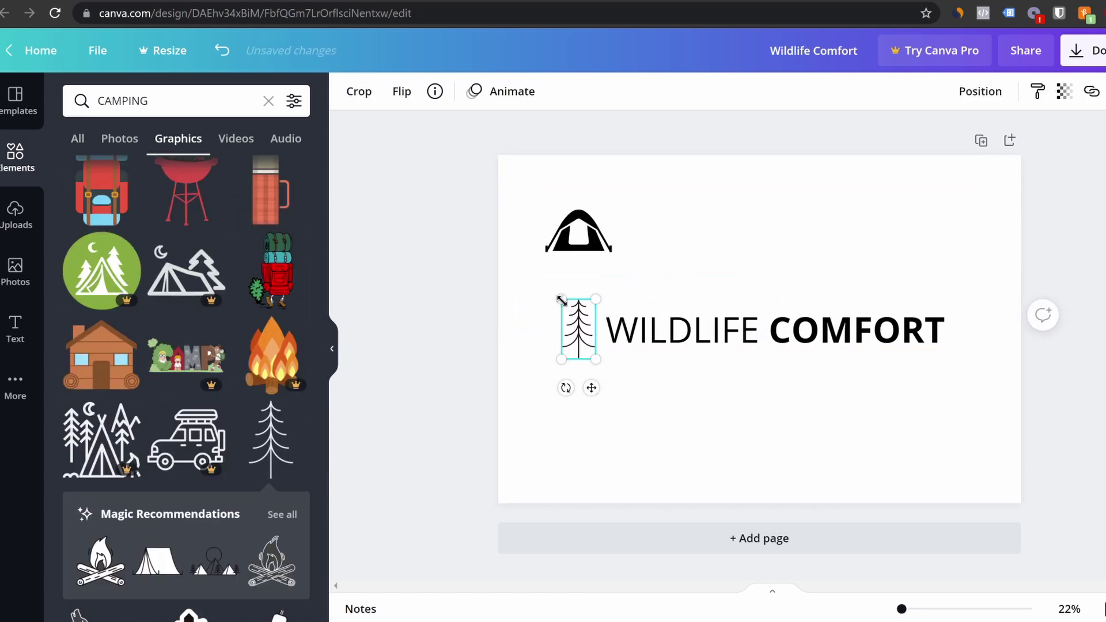
left_click_drag(562, 300, 566, 307)
left_click_drag(580, 351, 585, 345)
left_click(691, 377)
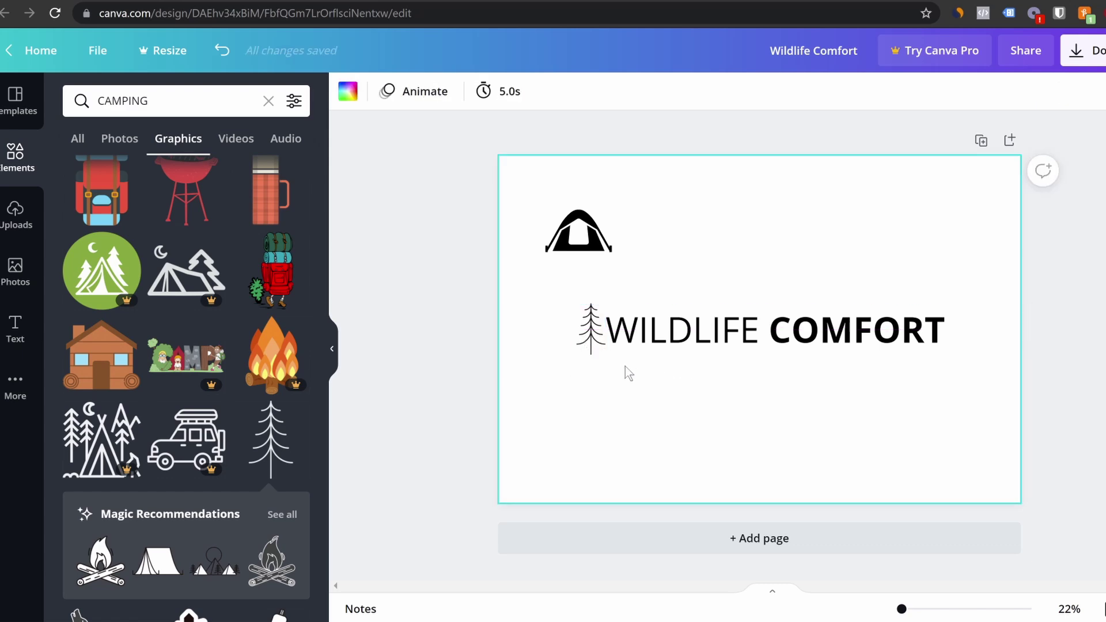
left_click(585, 336)
left_click_drag(573, 303, 587, 331)
left_click(762, 375)
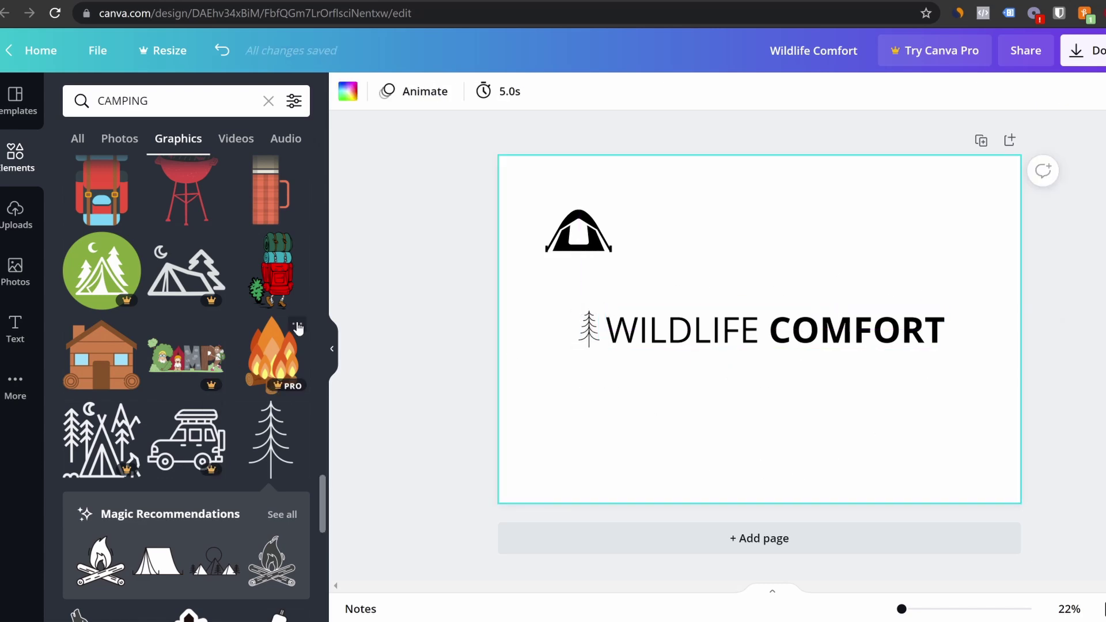
Try a bear graphic, delete it, center the WILDLIFE COMFORT text, and clear the CAMPING search
scroll(184, 374, "down", 5)
left_click_drag(186, 354, 579, 334)
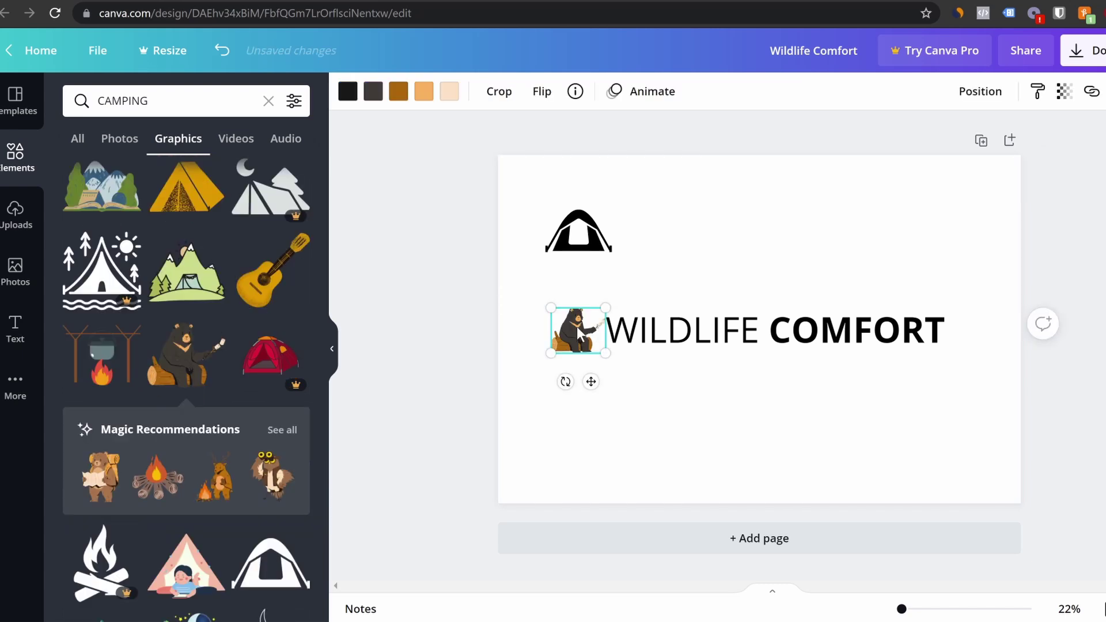
key("Delete")
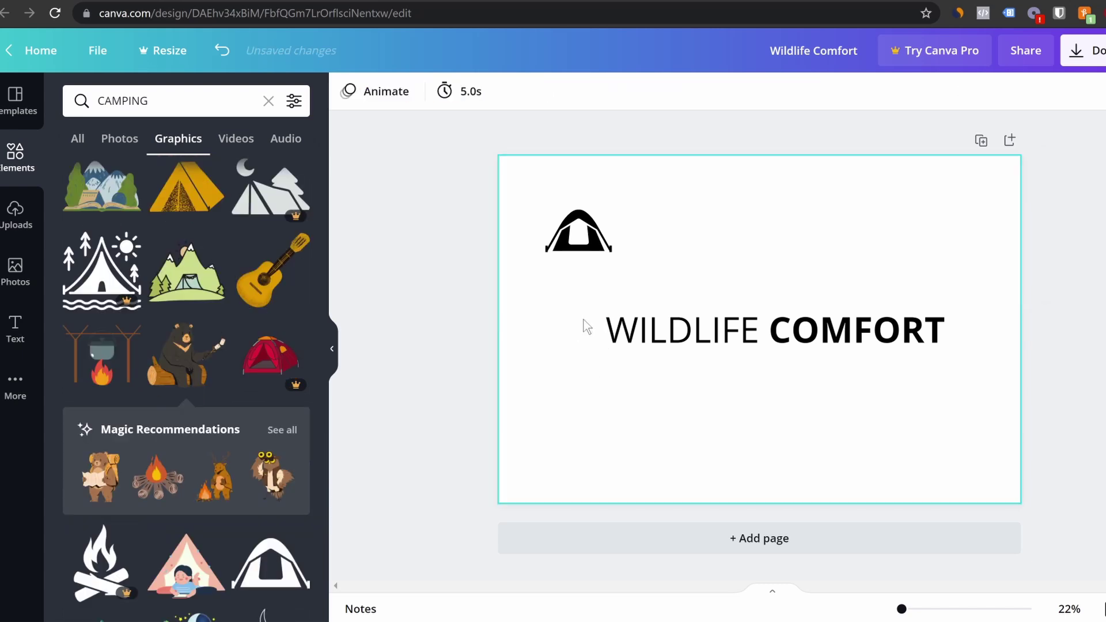
left_click_drag(780, 340, 765, 340)
left_click(920, 391)
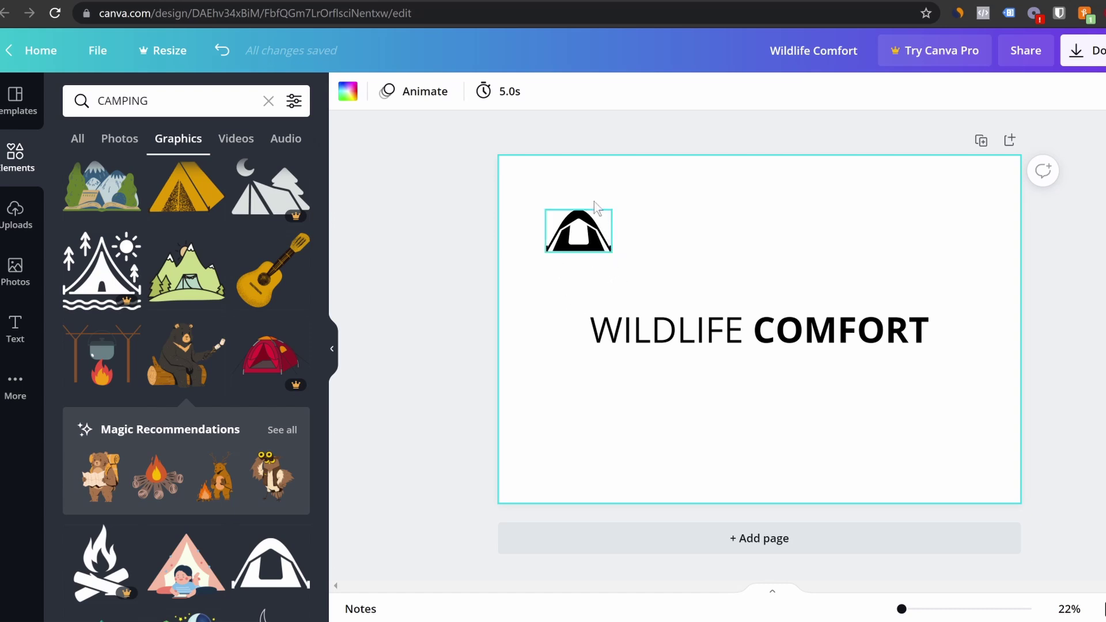
left_click_drag(161, 101, 82, 101)
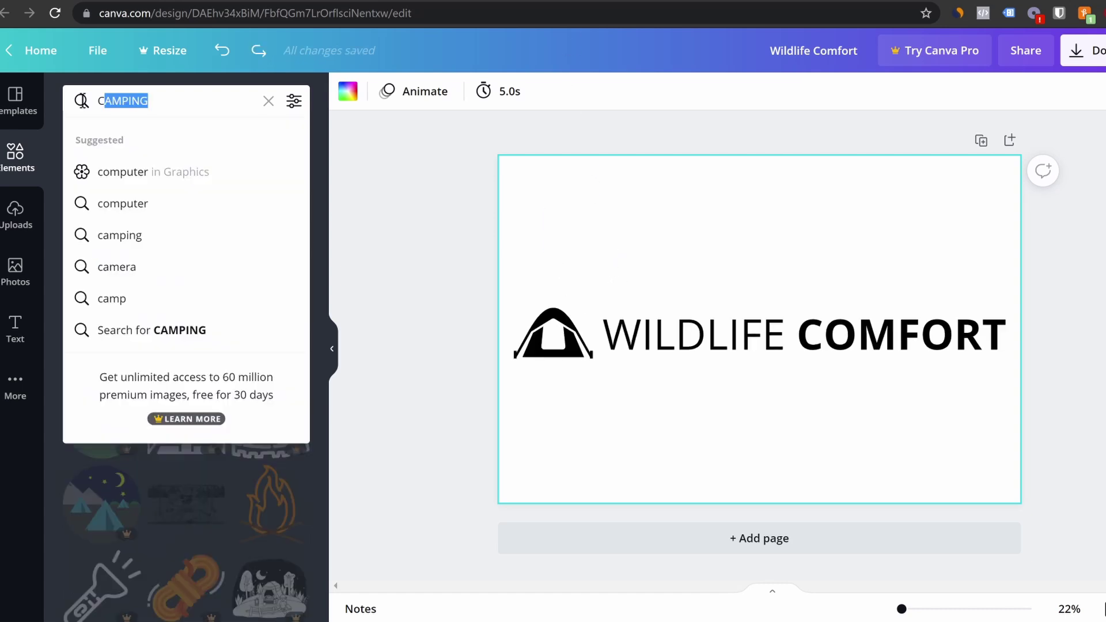
key("BackSpace")
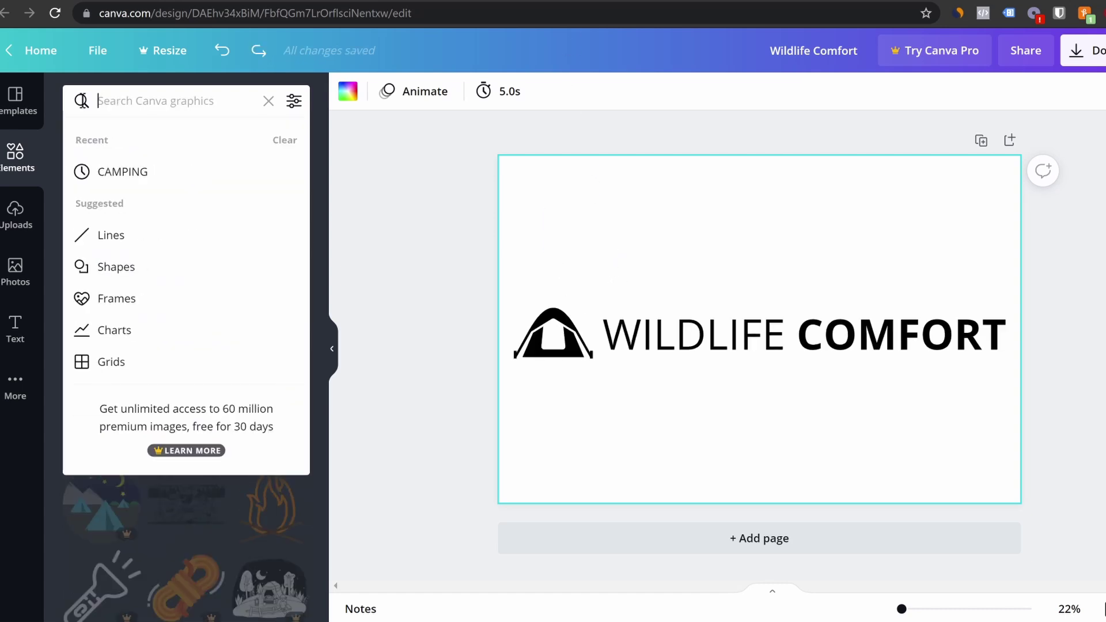
Search elements for MOUNTAIN and add the line-drawn mountain, resized beside the text
type("MOUNTAIN")
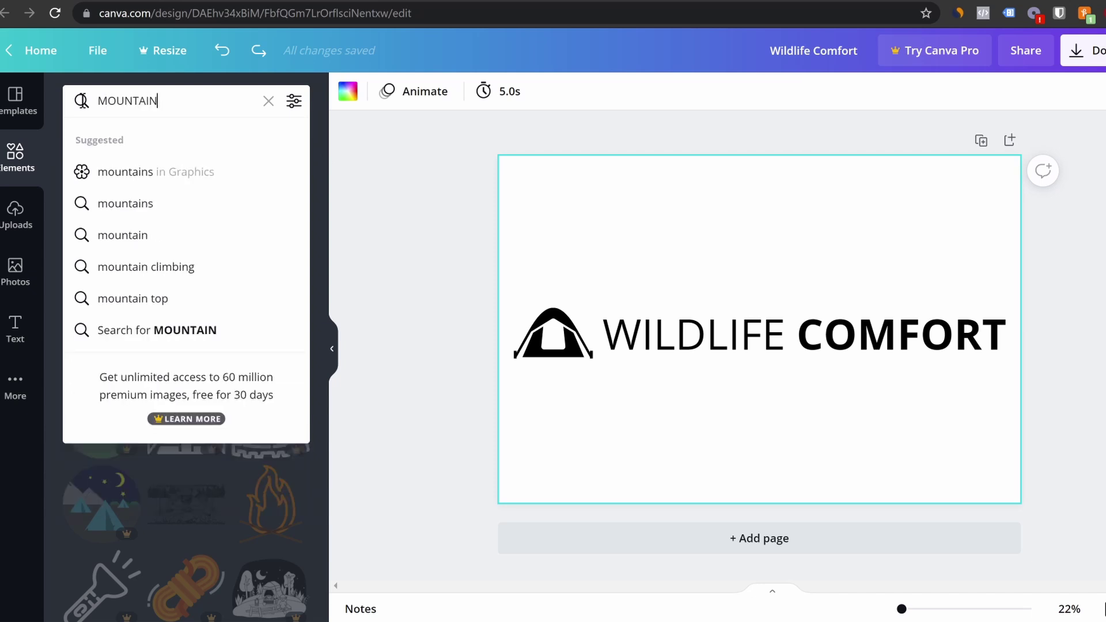
key("Return")
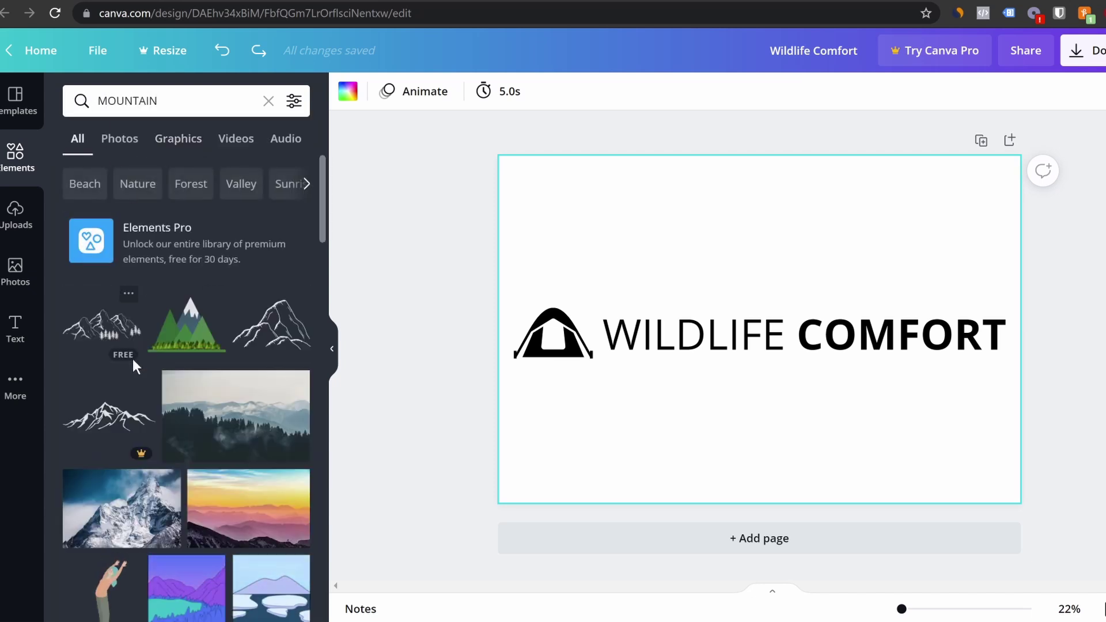
left_click(281, 326)
left_click_drag(543, 361, 559, 334)
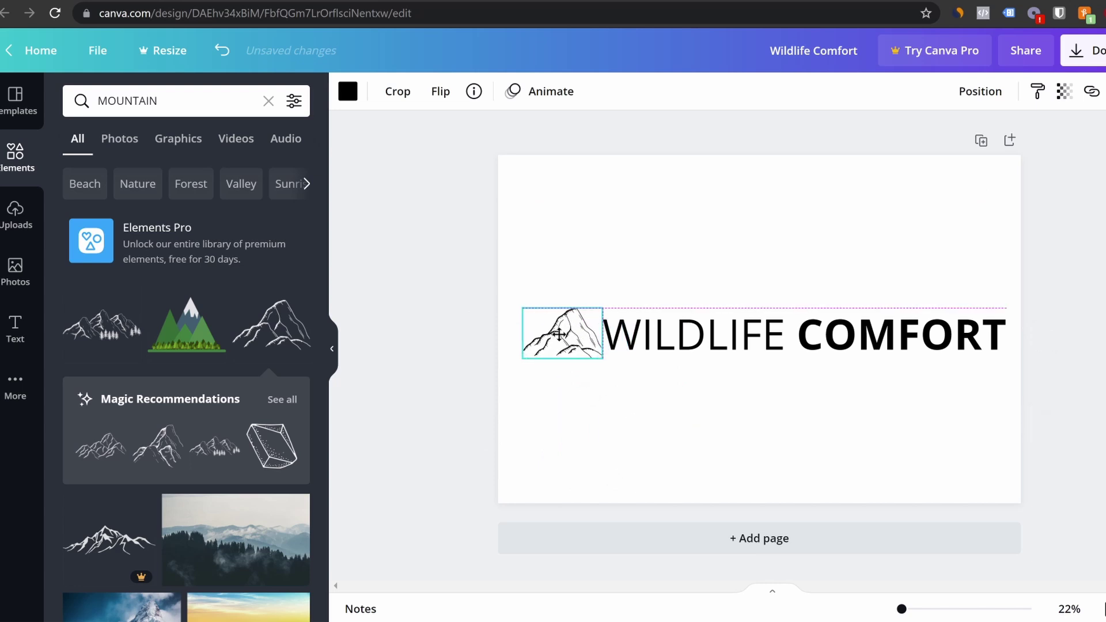
left_click(771, 396)
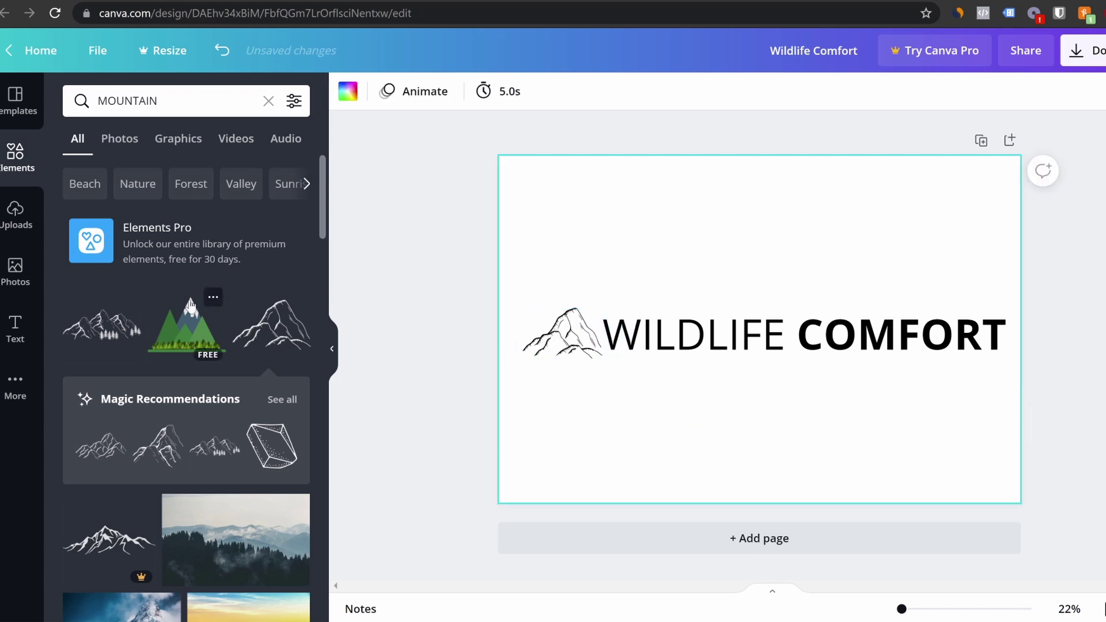
Nudge the mountain graphic into line with the text and bring up the download options
scroll(210, 309, "down", 2)
left_click(173, 100)
type("FR")
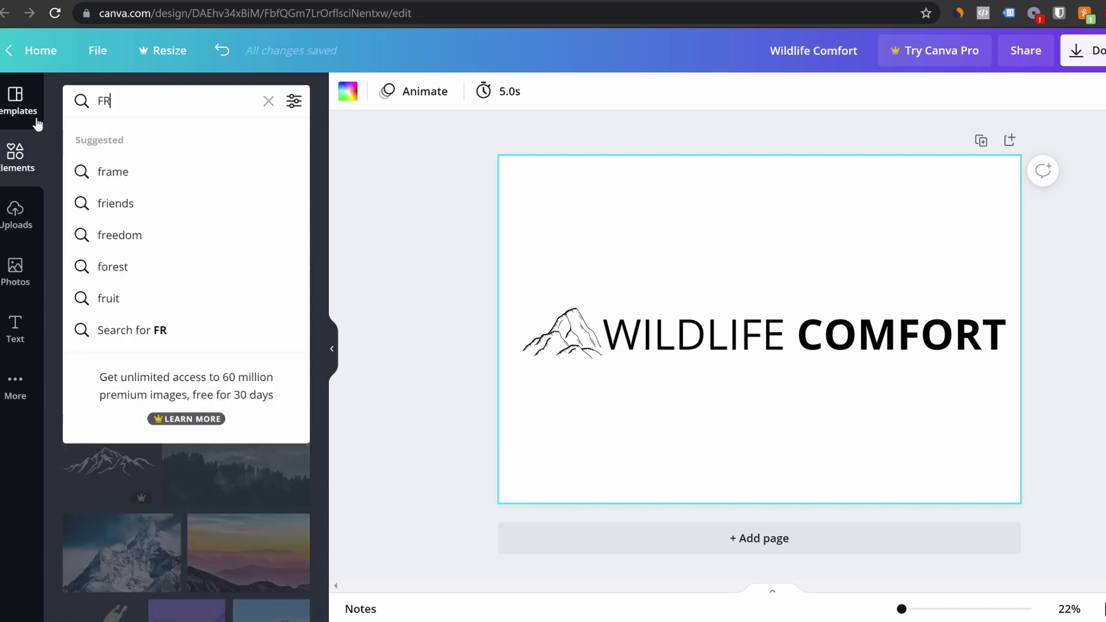
key("BackSpace")
type("O")
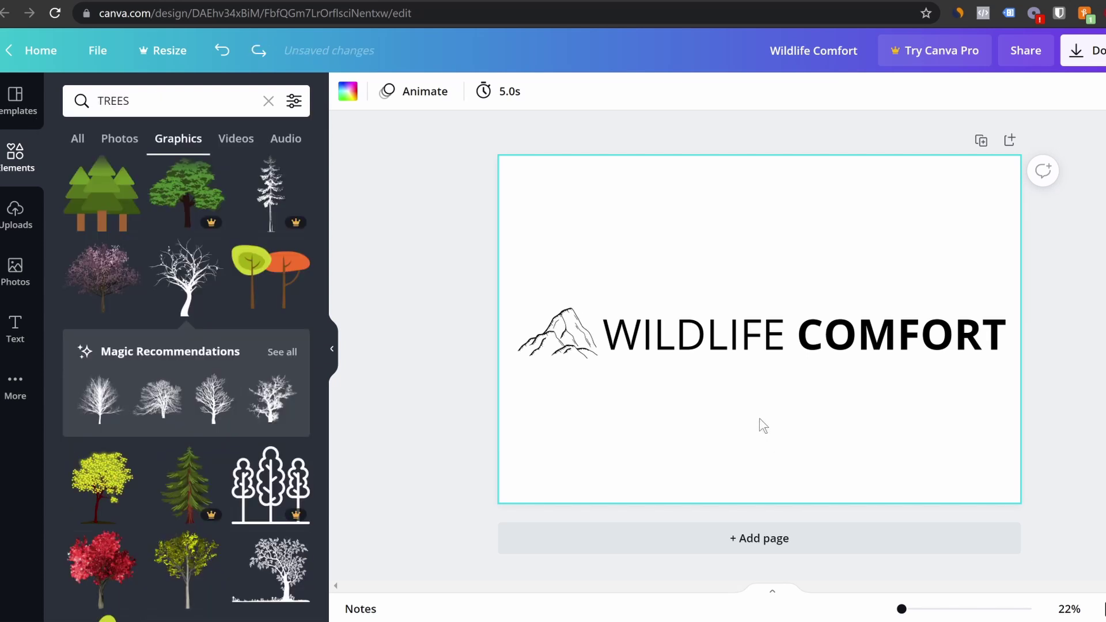
left_click_drag(571, 343, 564, 343)
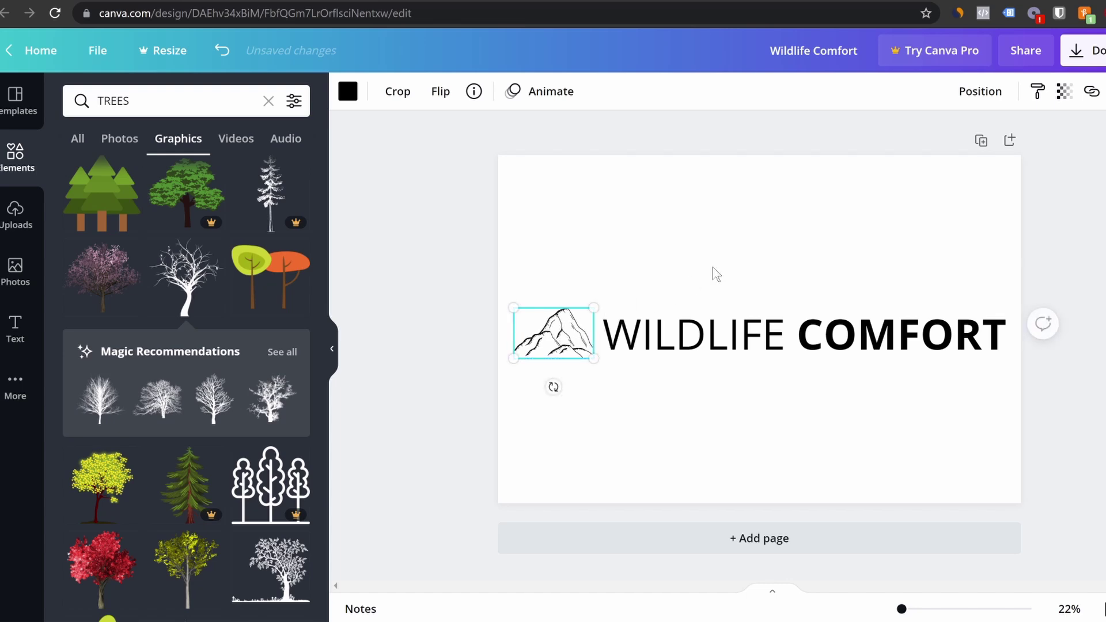
left_click(782, 252)
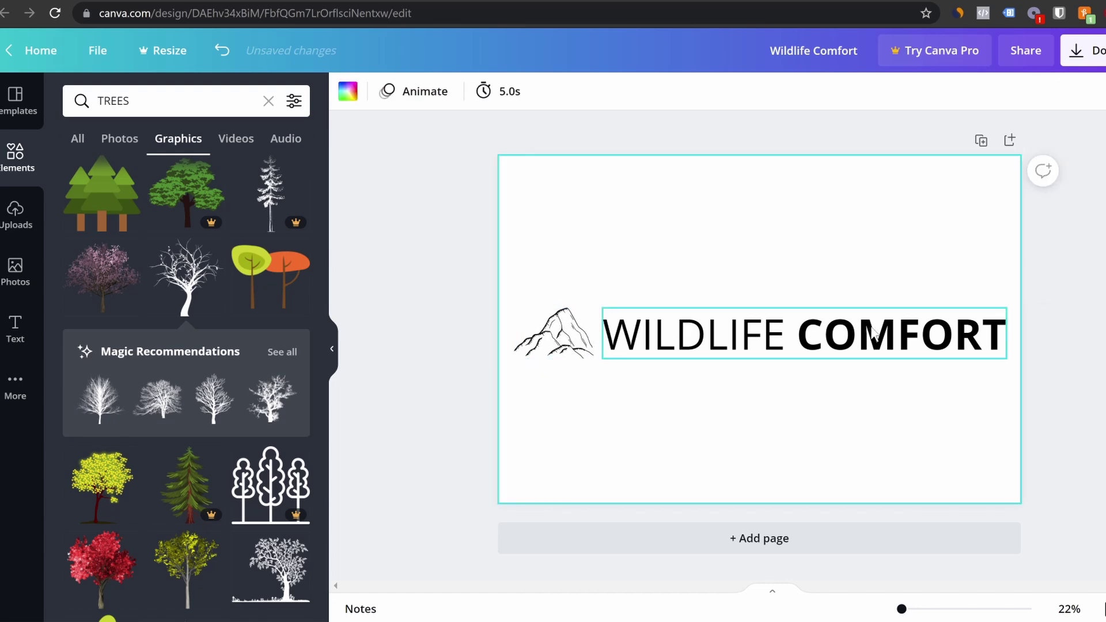
left_click(1102, 59)
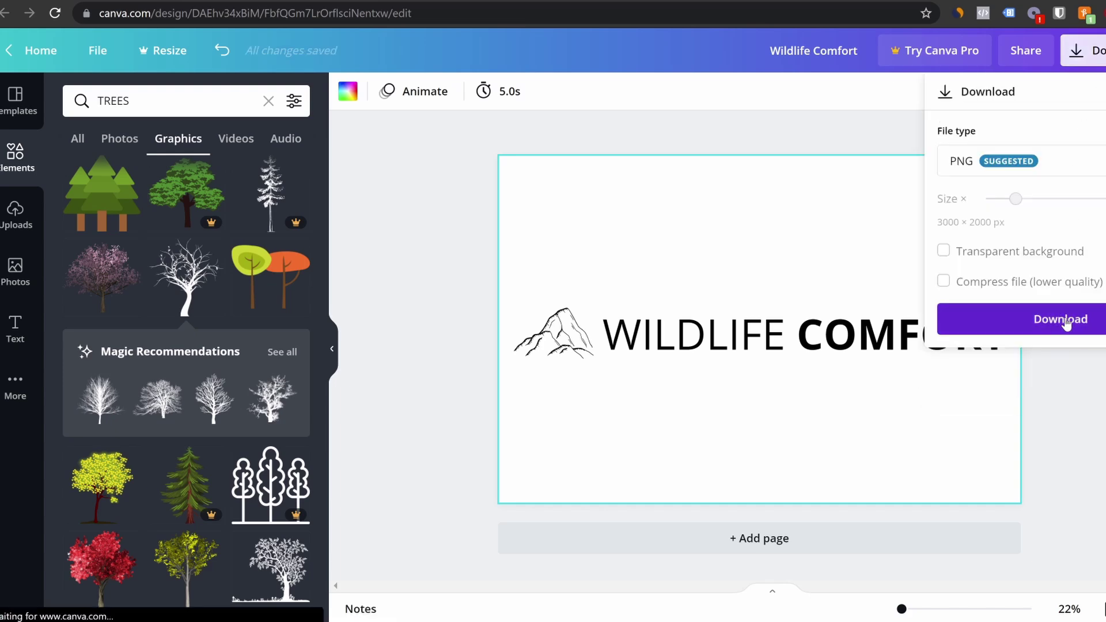
Download the design as Wildlife Comfort.png and close the referral pop-up
left_click(1064, 321)
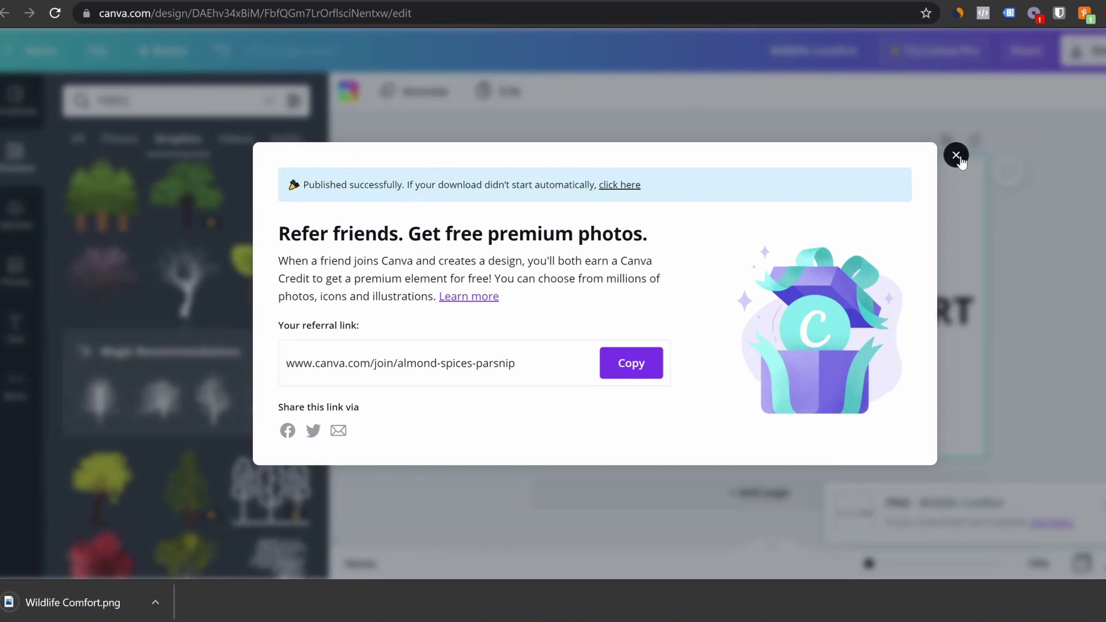
left_click(955, 155)
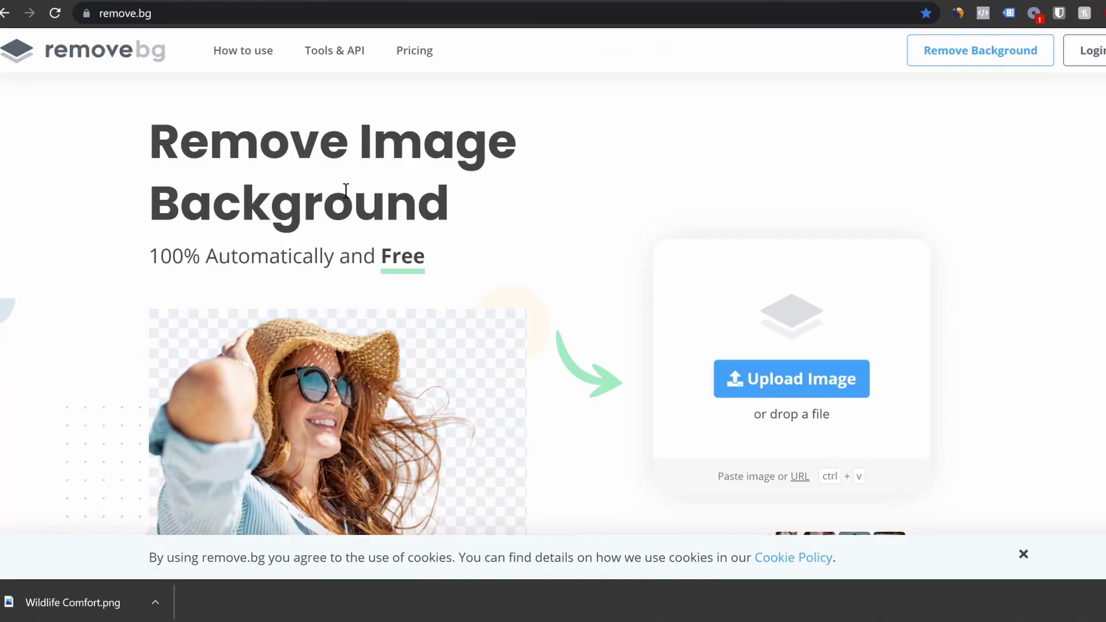
Upload Wildlife Comfort.png to remove.bg and download the transparent-background version
left_click_drag(46, 616, 725, 395)
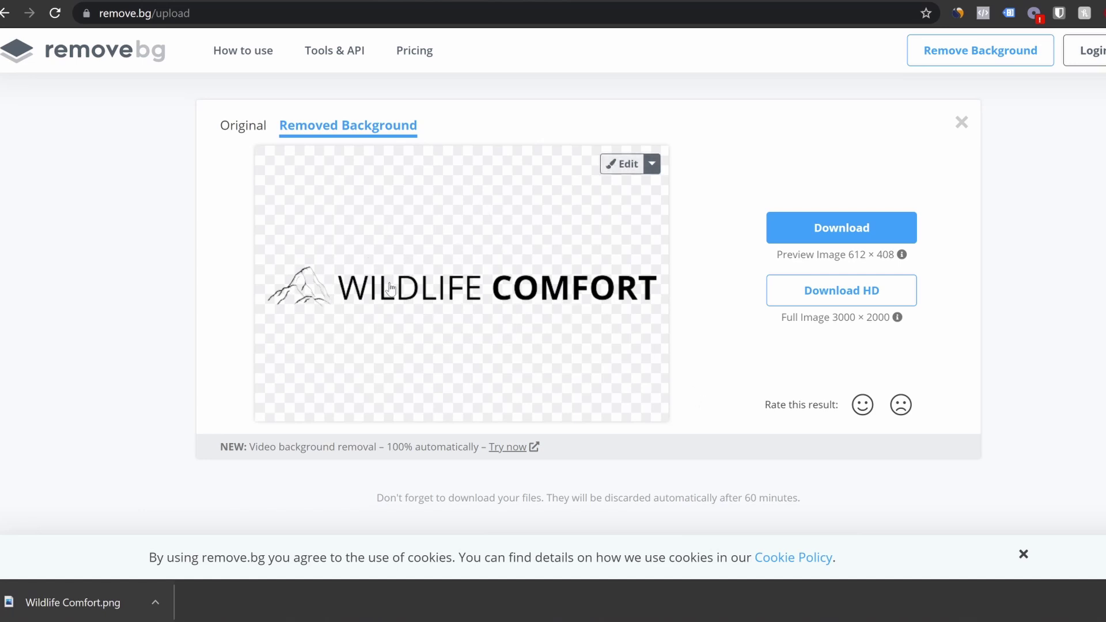
left_click(841, 228)
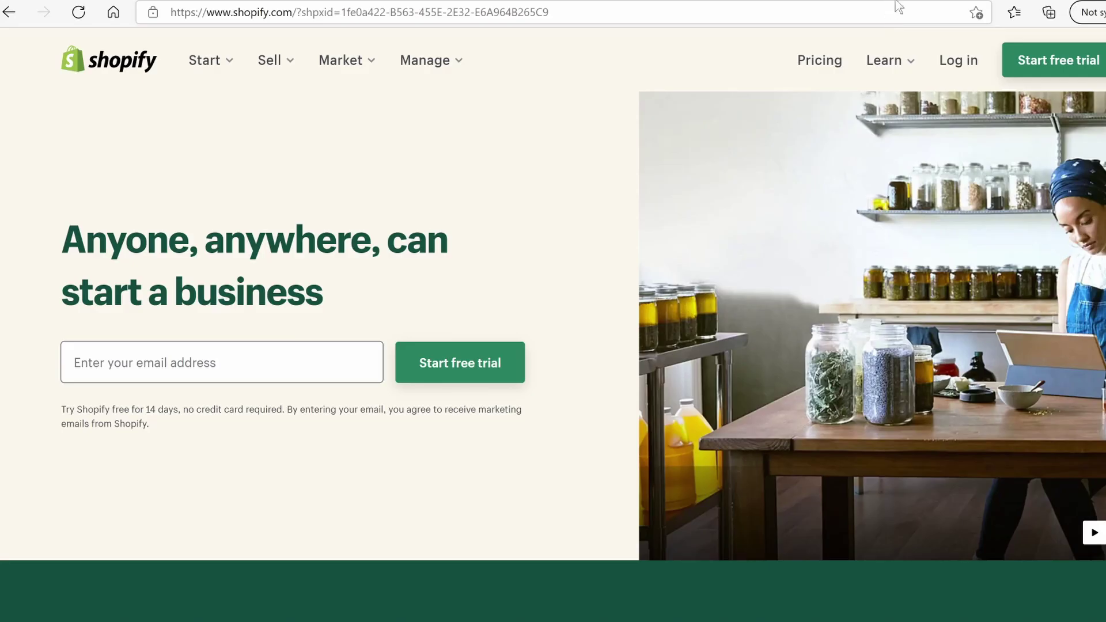
Start a Shopify free trial with the store name WILDLIFECOMFORT
left_click(1040, 67)
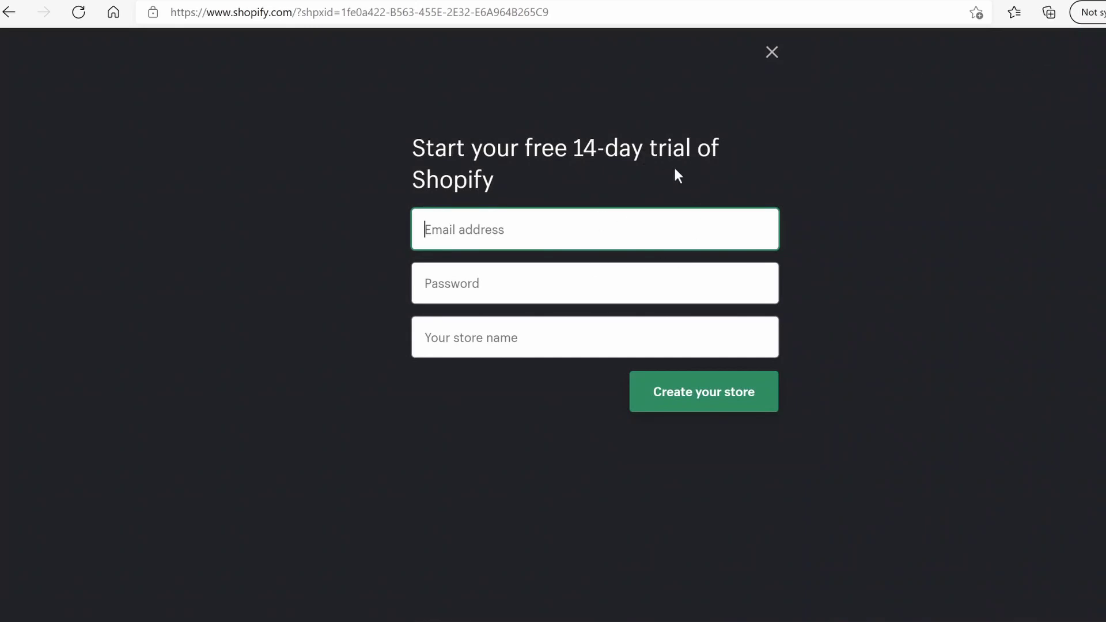
left_click(500, 345)
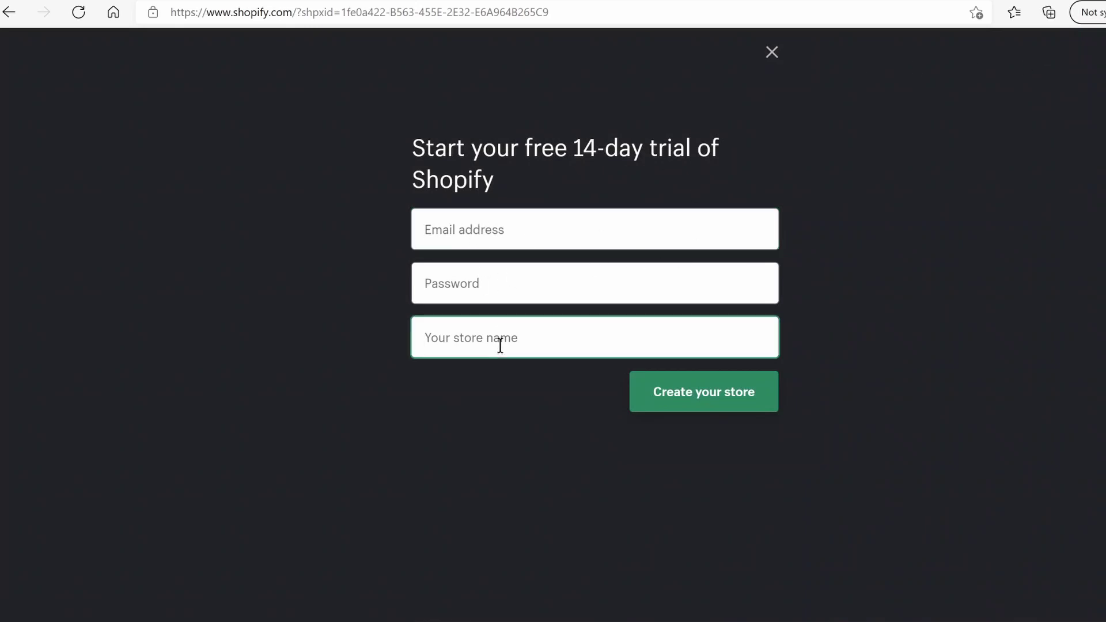
type("WILD")
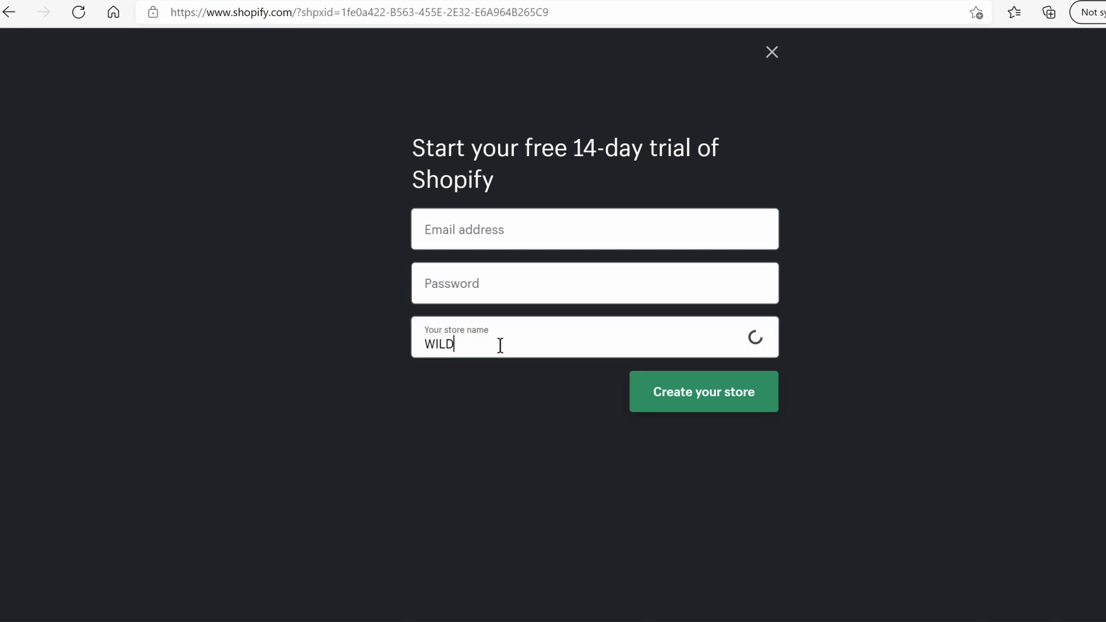
type("LIFEC")
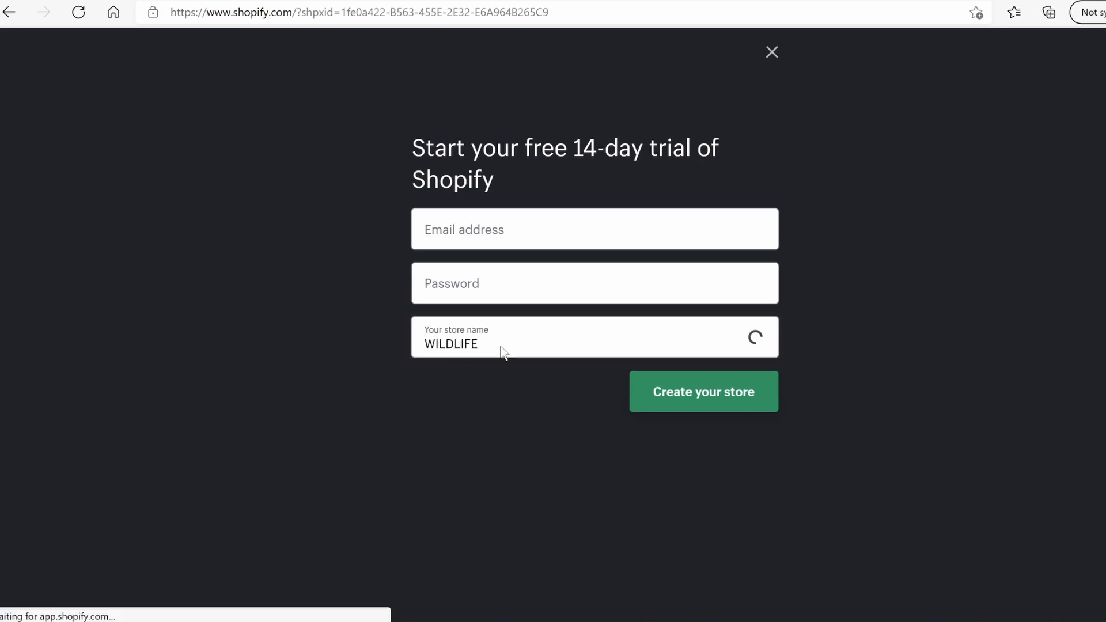
type("MOFR")
key("BackSpace")
key("BackSpace")
key("BackSpace")
key("BackSpace")
type("OMFOR")
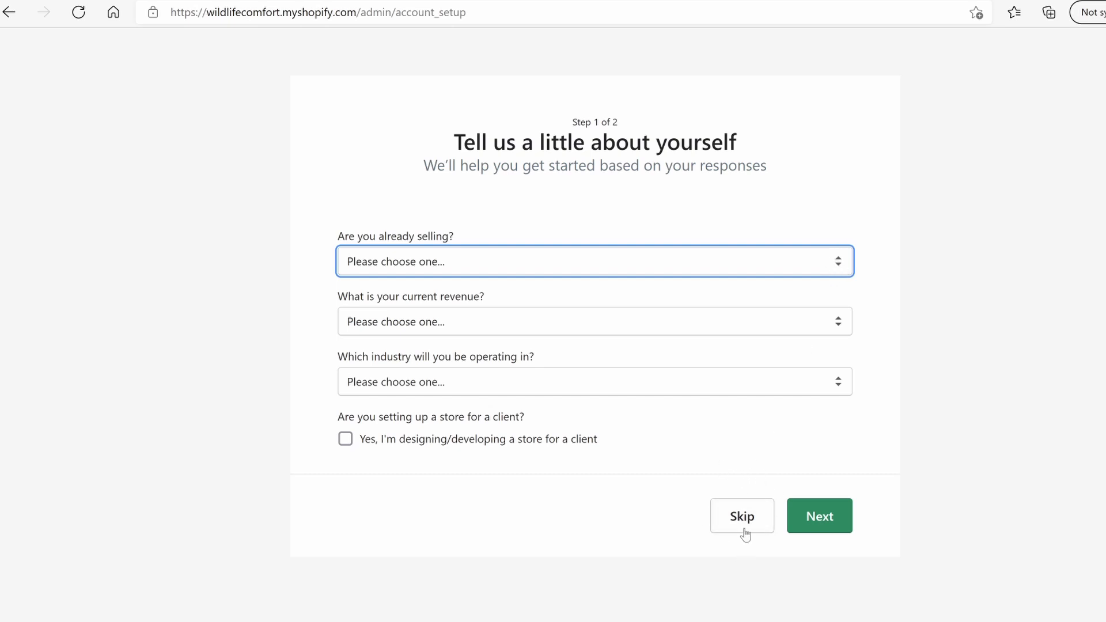
Skip the setup questions and scroll through the setup form and admin Home page
left_click(758, 524)
scroll(471, 259, "down", 1)
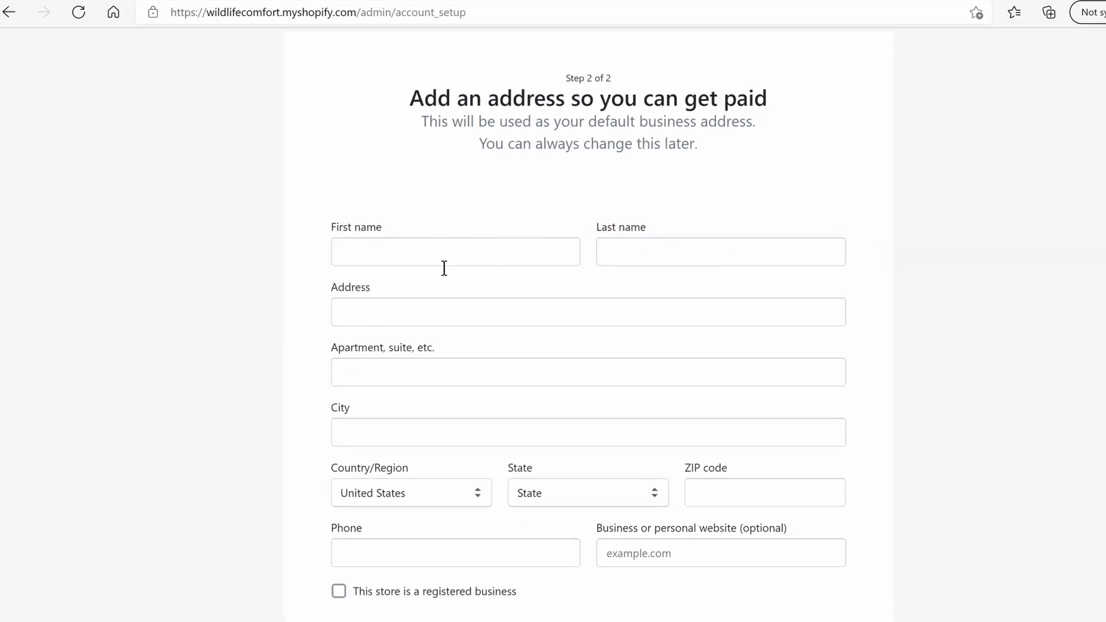
scroll(669, 378, "down", 4)
scroll(618, 363, "up", 4)
scroll(668, 271, "down", 4)
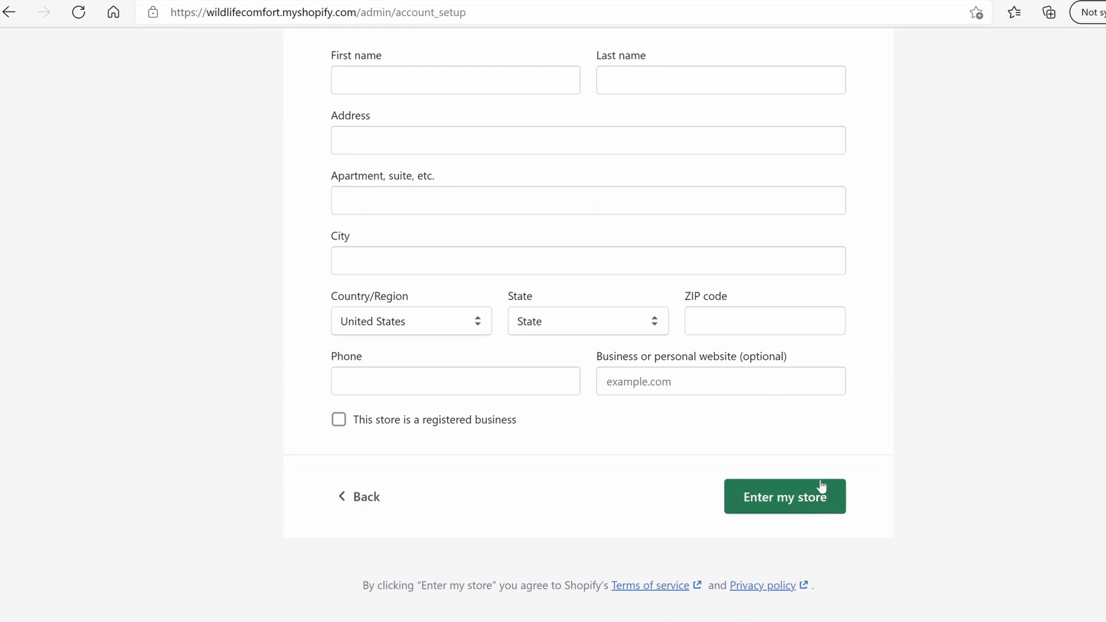
scroll(829, 477, "up", 1)
scroll(633, 345, "up", 3)
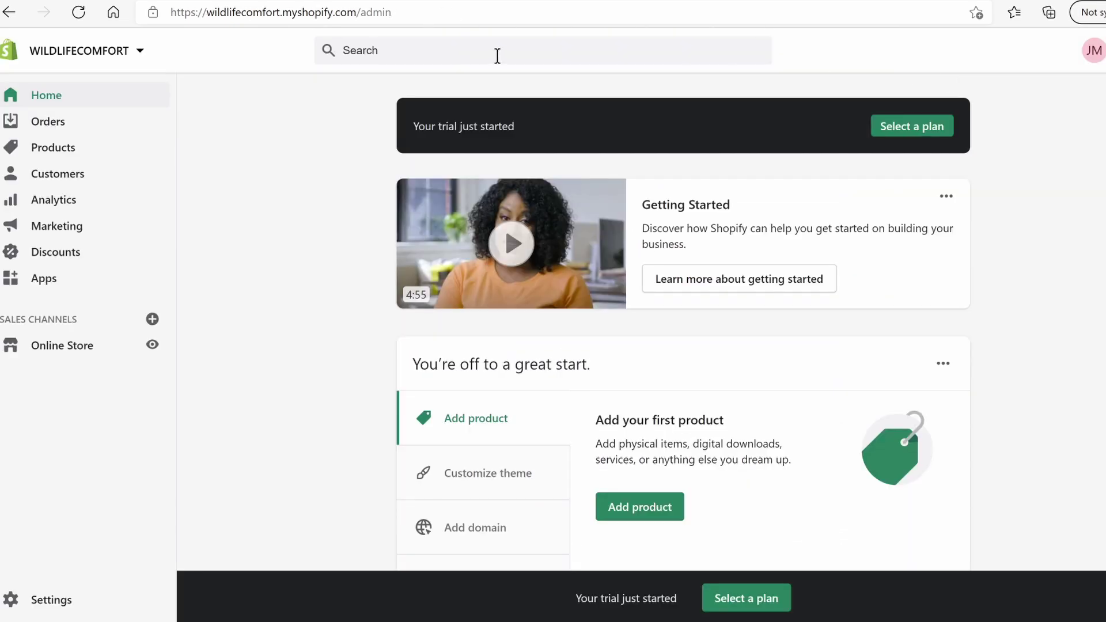
scroll(683, 322, "down", 10)
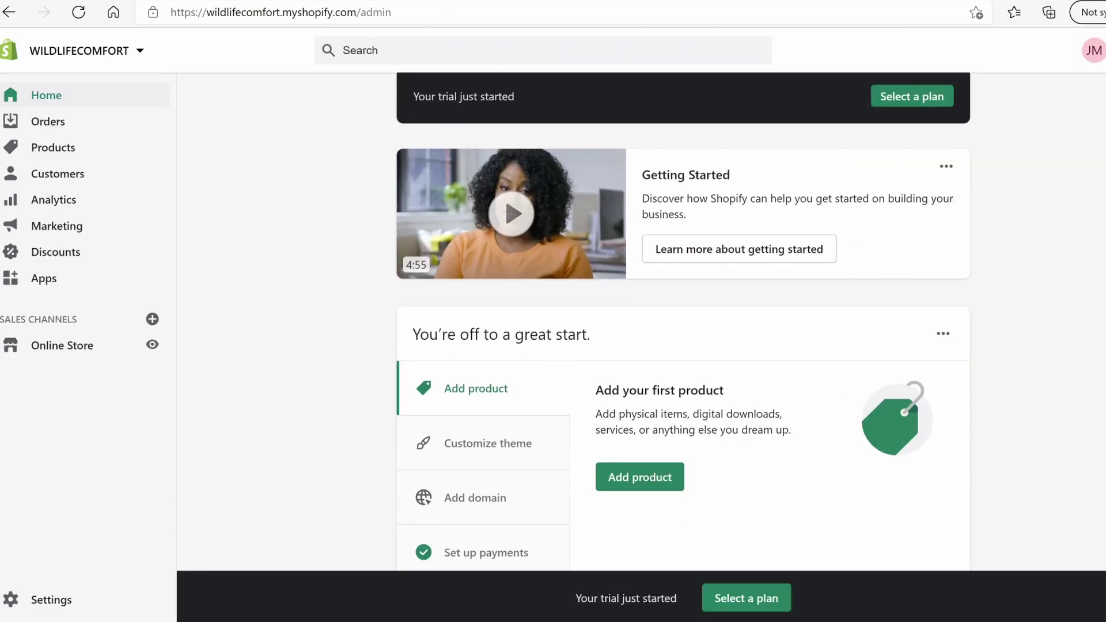
scroll(683, 323, "up", 8)
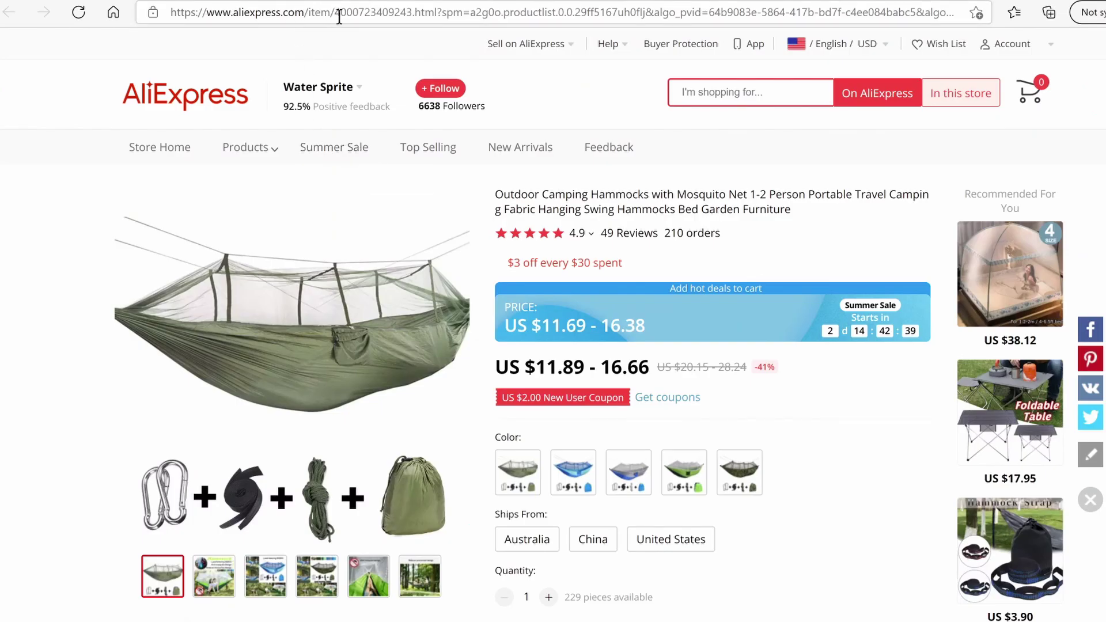
Copy the Water Sprite hammock listing's URL and review the WYhome Store hammock page
left_click(348, 15)
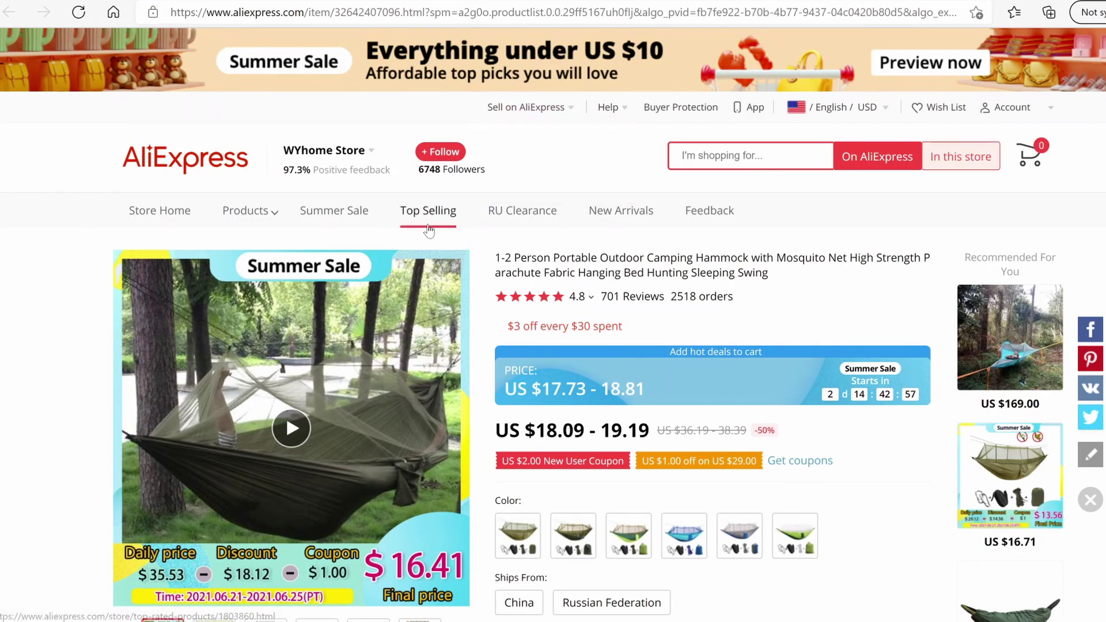
scroll(443, 271, "down", 3)
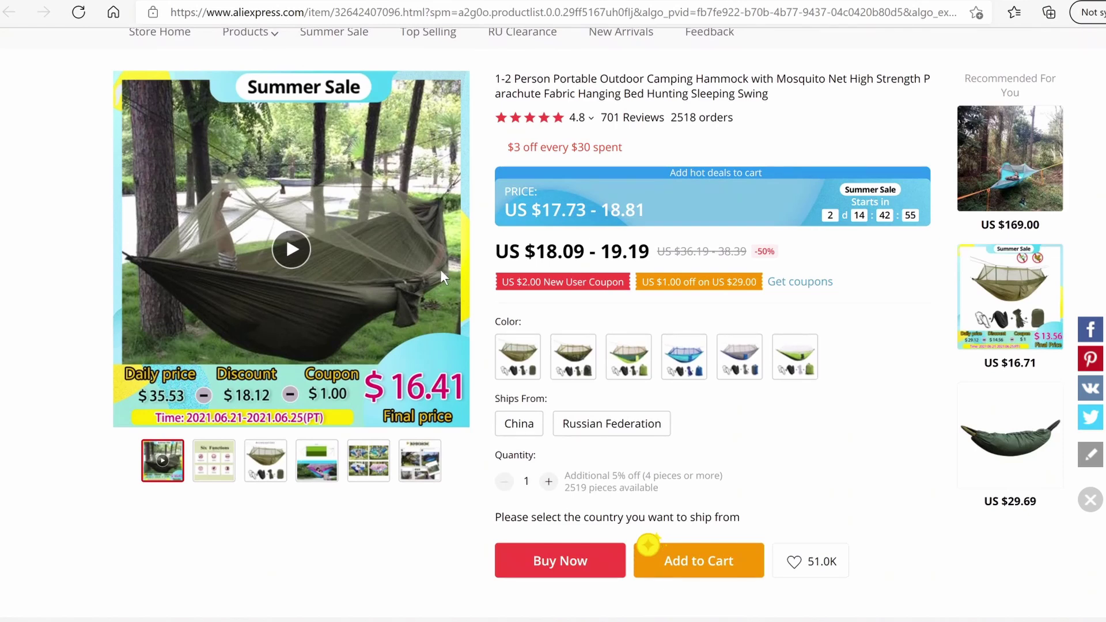
scroll(440, 268, "up", 3)
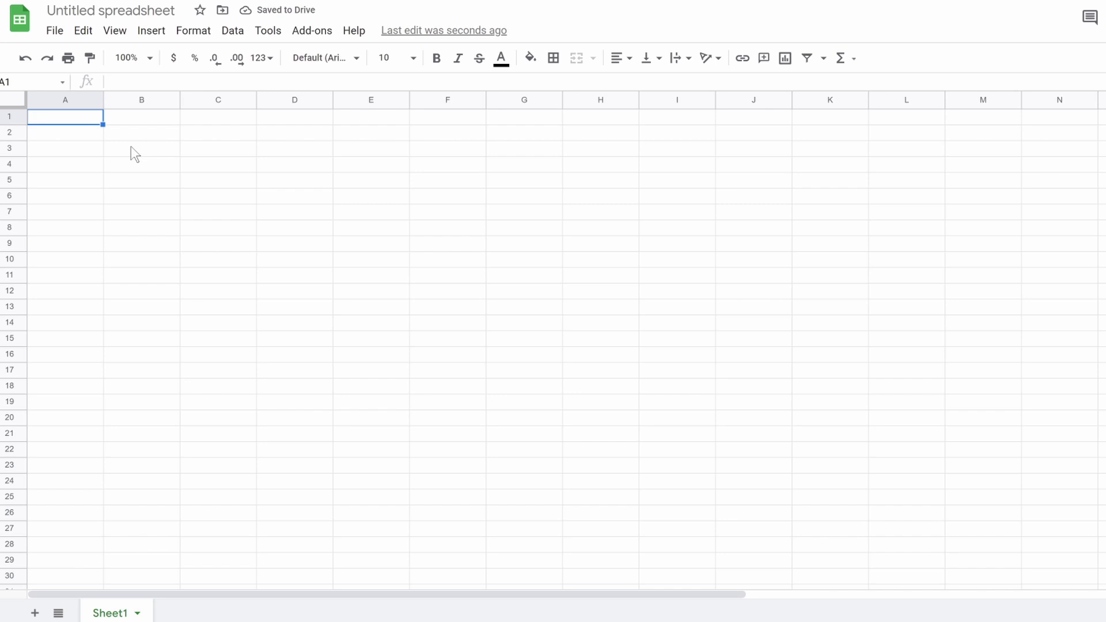
Enter the sheet title 'Mosquito Hammock' in A2, correcting the typo
key("Down")
type("Mosquito Hammocj")
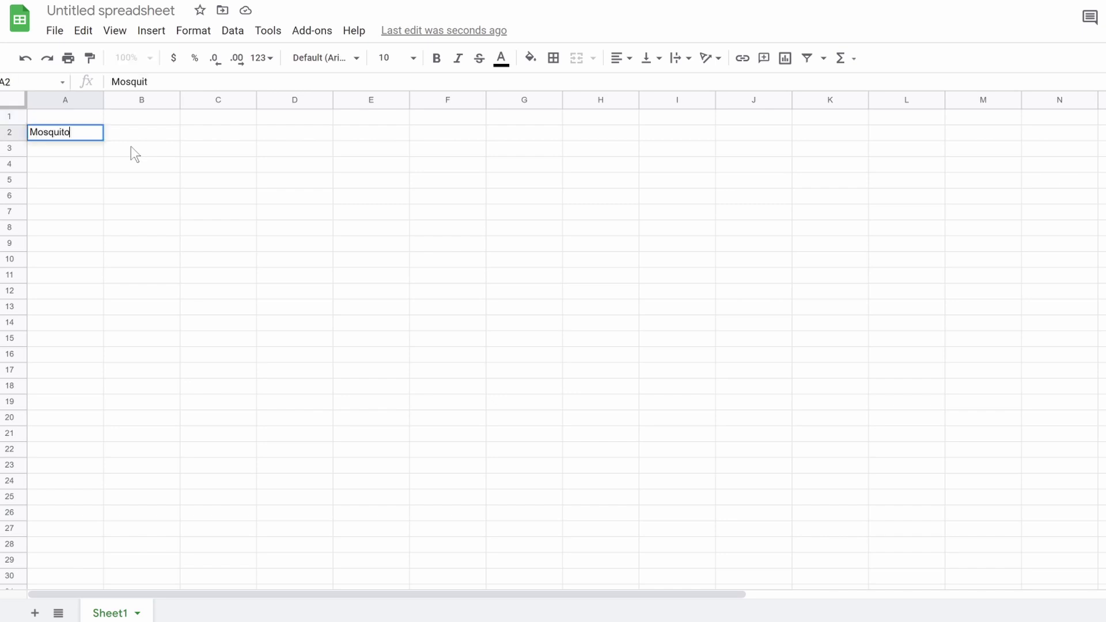
key("BackSpace")
type("k")
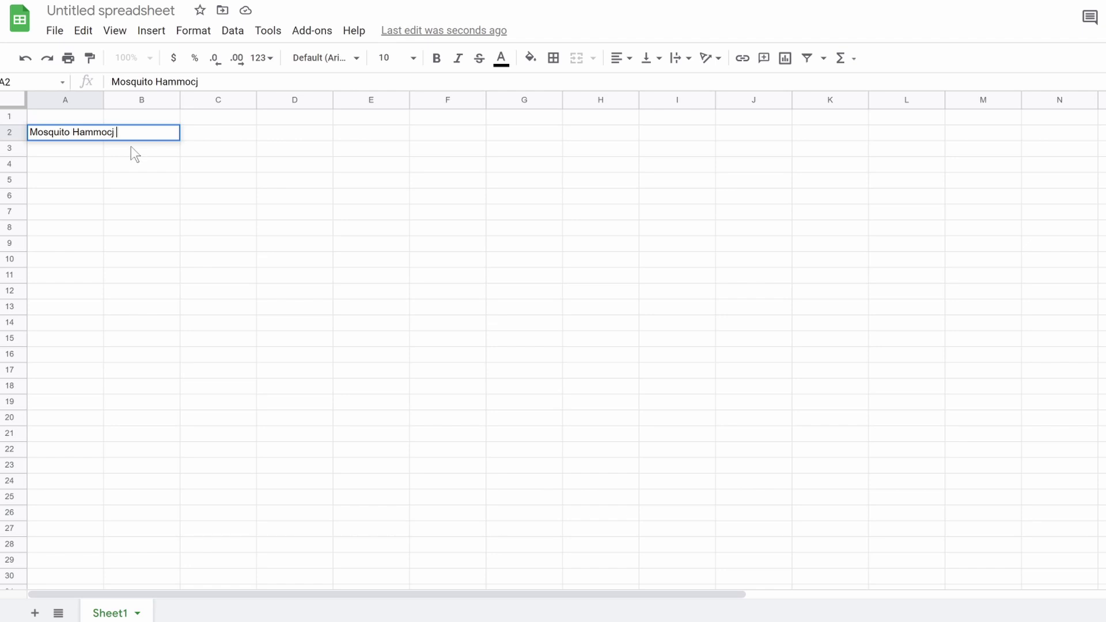
Add Supplier and Aliexpress Link headings, label supplier 1, paste its link and widen column B
left_click(92, 169)
type("Supp")
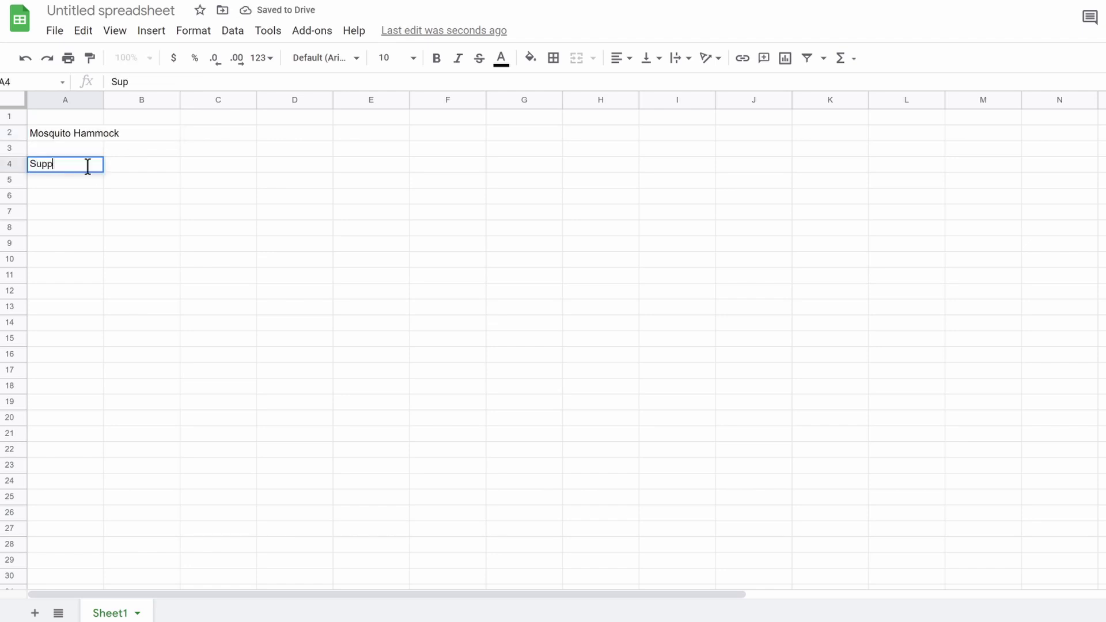
key("Return")
type("1")
left_click(159, 163)
type("Aliexpress Link")
left_click(152, 179)
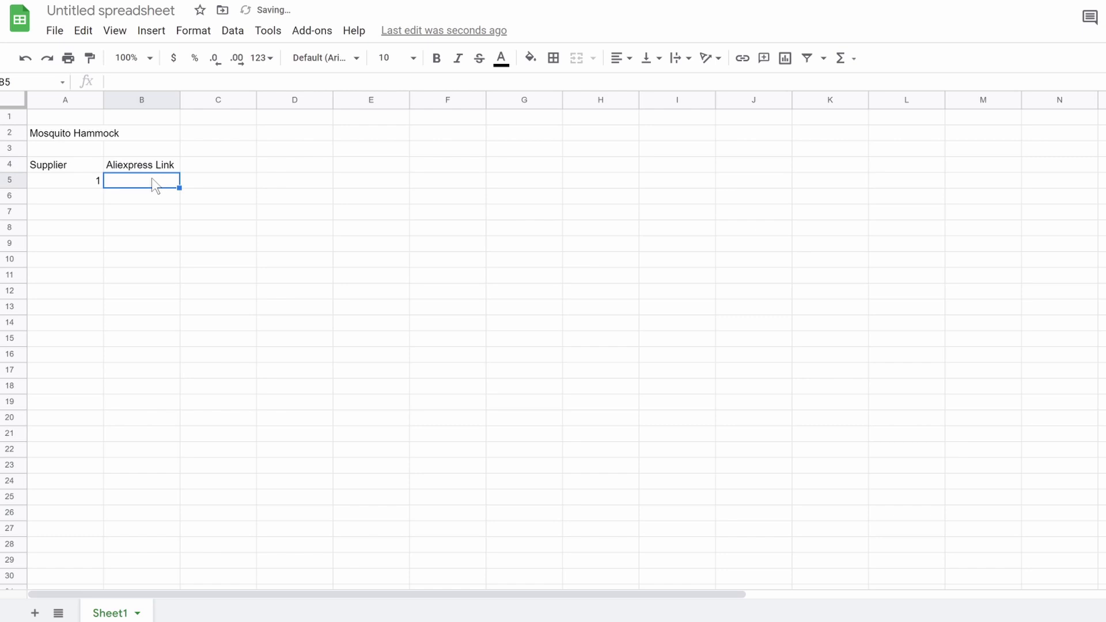
type("Outdoor Camping Hammocks with Mosquito Net 1 2 Person Portable Travel Camping Fabric Hanging Swing Hammocks Bed Garden Furniture|Hammocks| - AliExpress")
left_click_drag(180, 103, 313, 104)
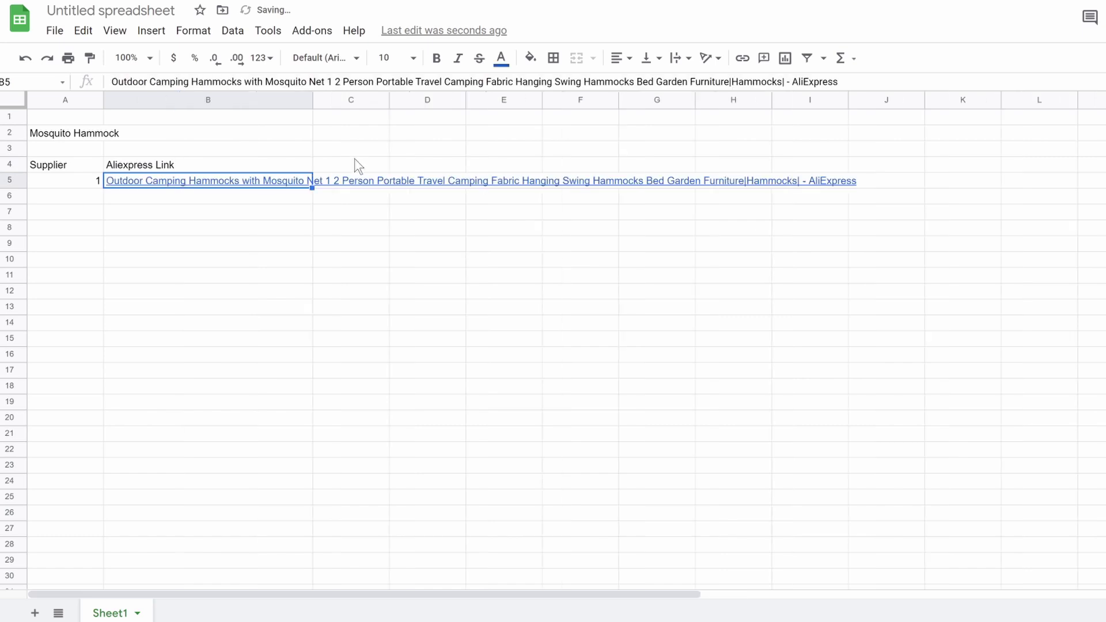
Add Price, Shipping price and Notes column headings
left_click(365, 163)
type("Price")
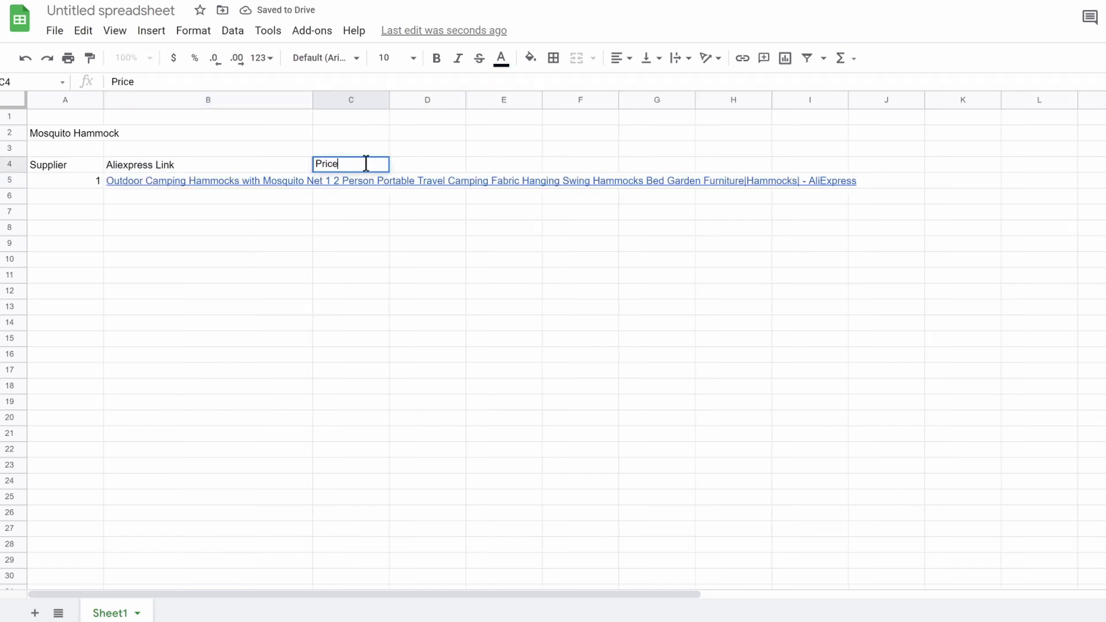
left_click(440, 163)
type("Shi")
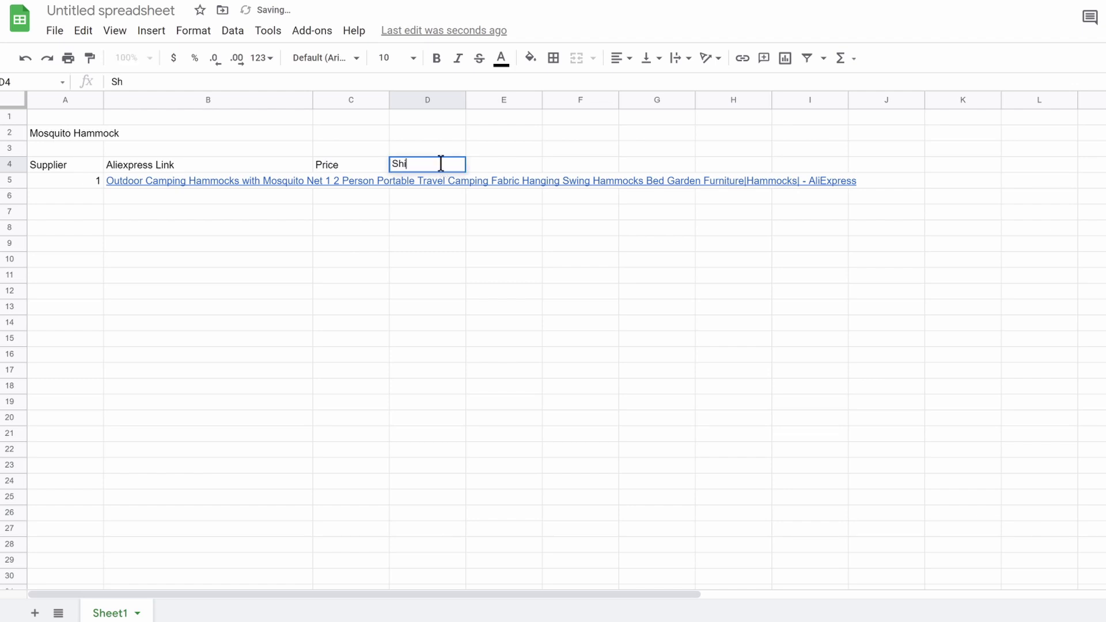
type("pping price")
left_click(526, 168)
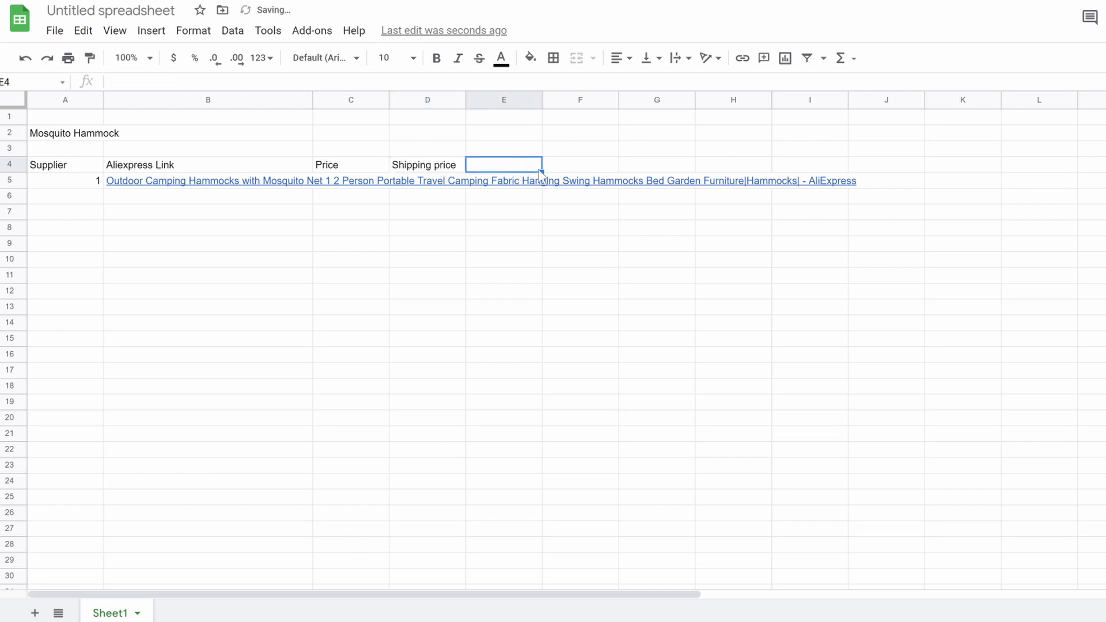
type("Notes")
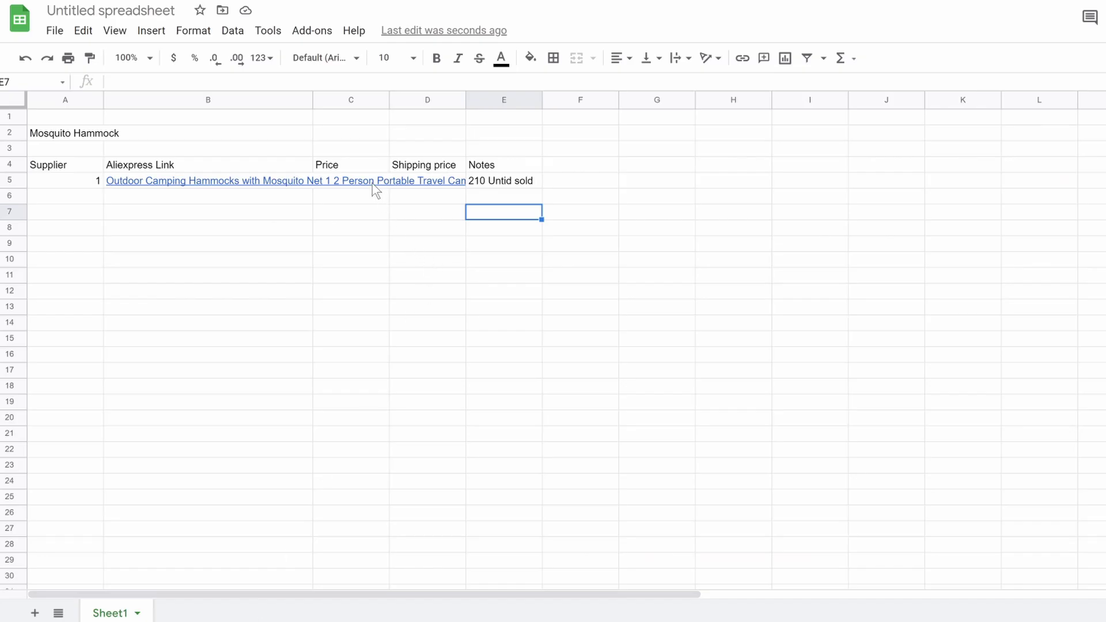
Enter supplier 1's $12 price and $0 shipping cost
left_click(366, 179)
type("1")
type("12")
left_click(430, 179)
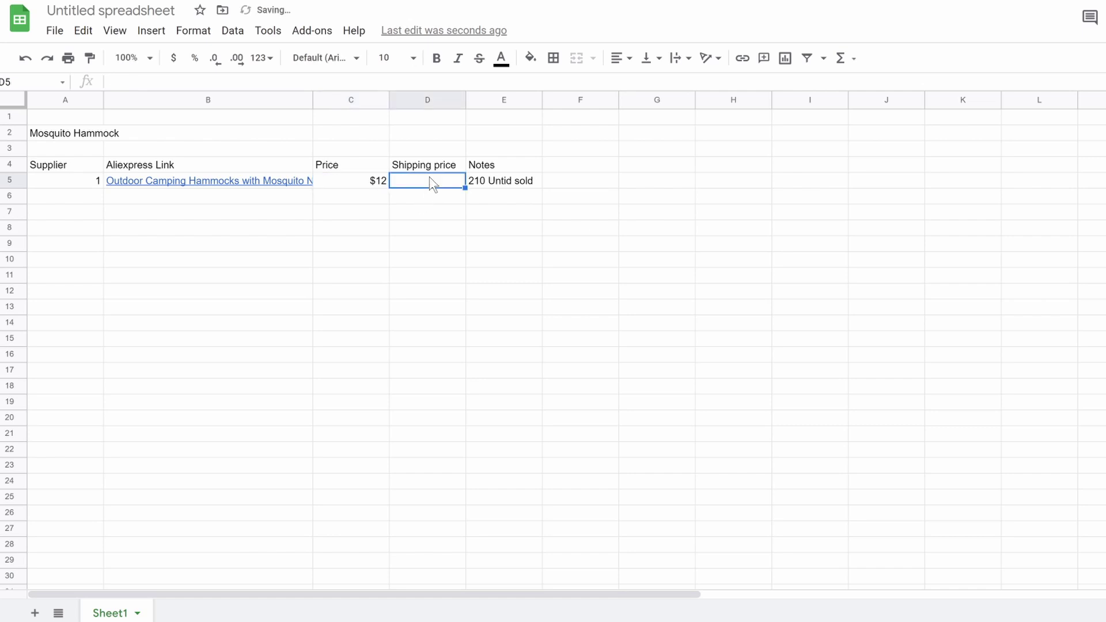
type("$0")
Shift the Notes column right and insert a Shipping Time heading
mouse_move(499, 151)
left_mouse_down()
mouse_move(510, 188)
mouse_move(503, 165)
left_mouse_up()
key("ctrl+x")
left_click(578, 167)
key("ctrl+v")
left_click(509, 162)
type("Shipping Time")
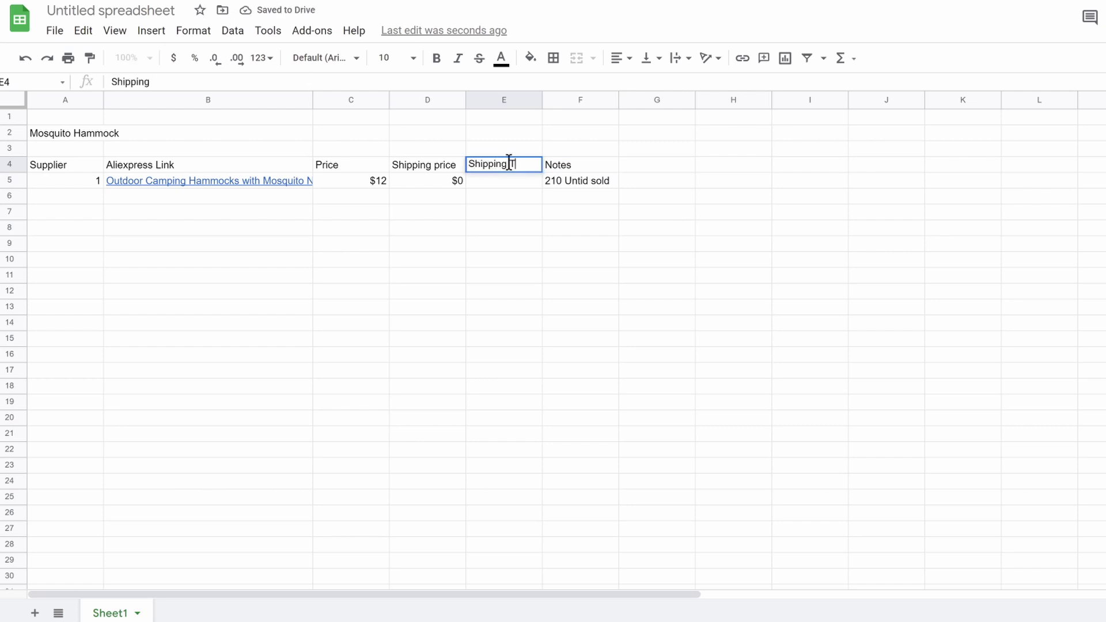
Enter supplier 1's shipping time '17 Days MAX' and country USA, then label supplier 2
left_click(498, 181)
type("17 ")
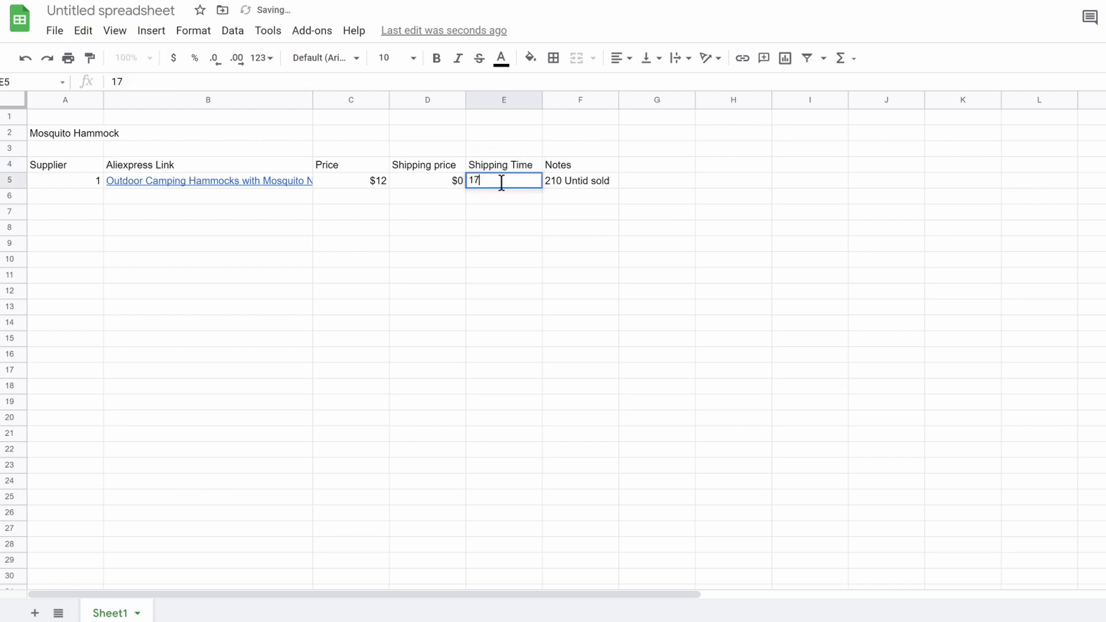
type("Days MAX")
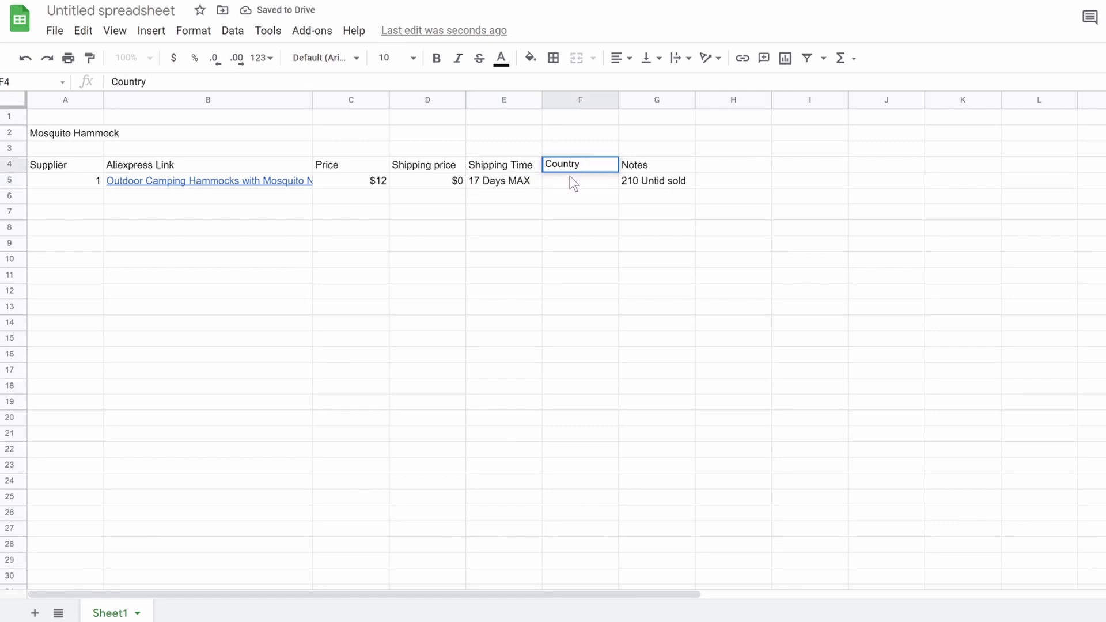
left_click(571, 180)
type("USA")
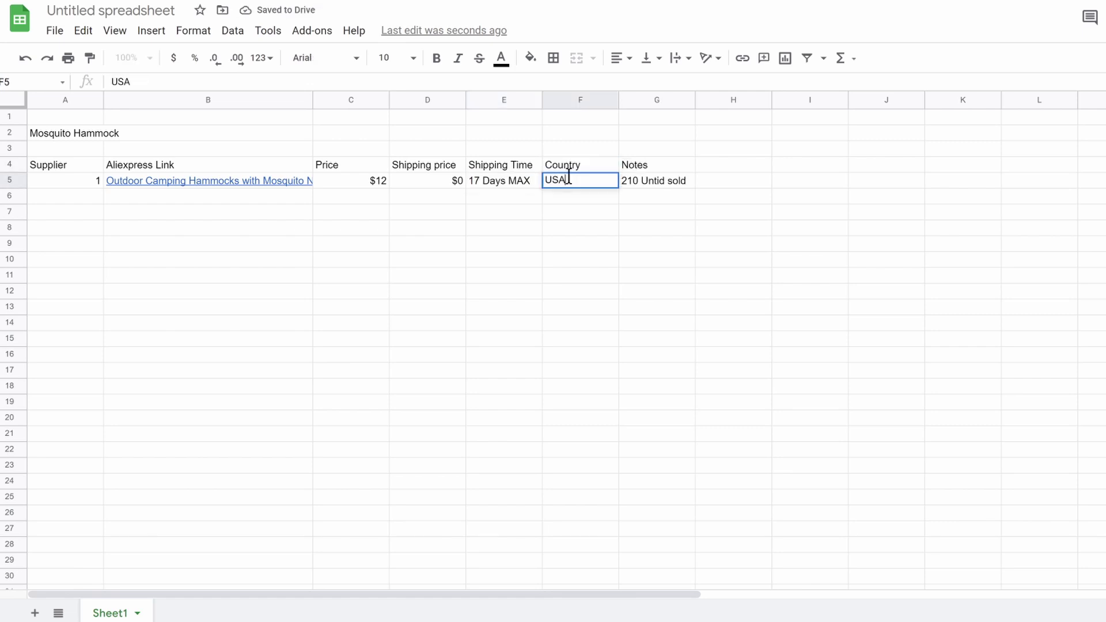
left_click(68, 212)
type("2")
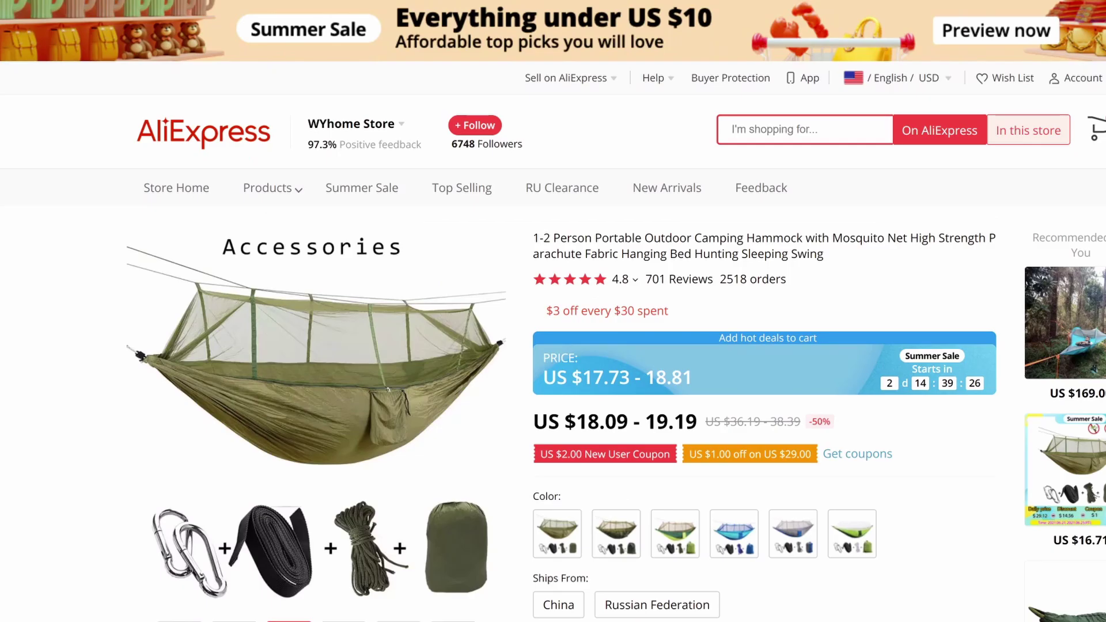
Check the Camouflage option and record supplier 2: $19, $3.26 shipping, 1 month, China, units sold
left_click(608, 347)
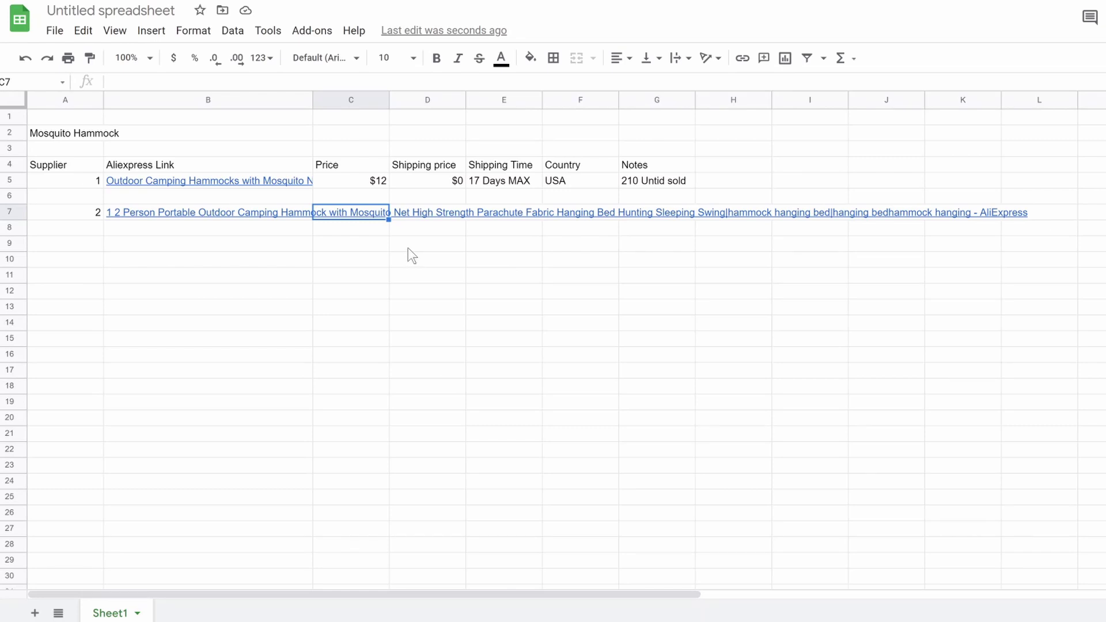
type("$19")
left_click(426, 221)
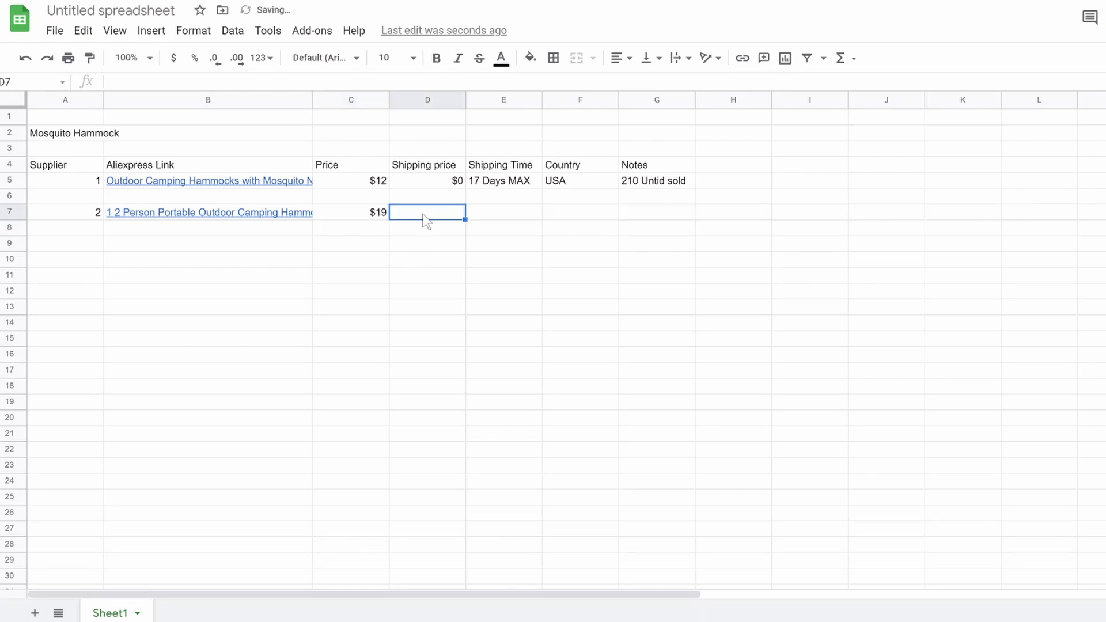
type("$")
type("3.12")
type("26")
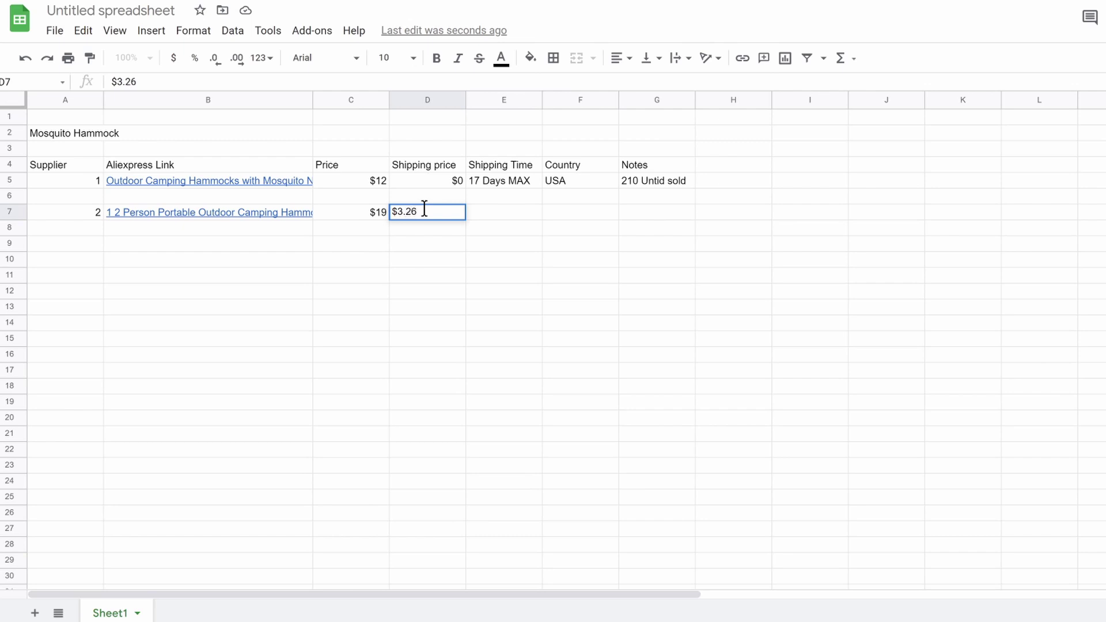
left_click(483, 218)
type("1 month")
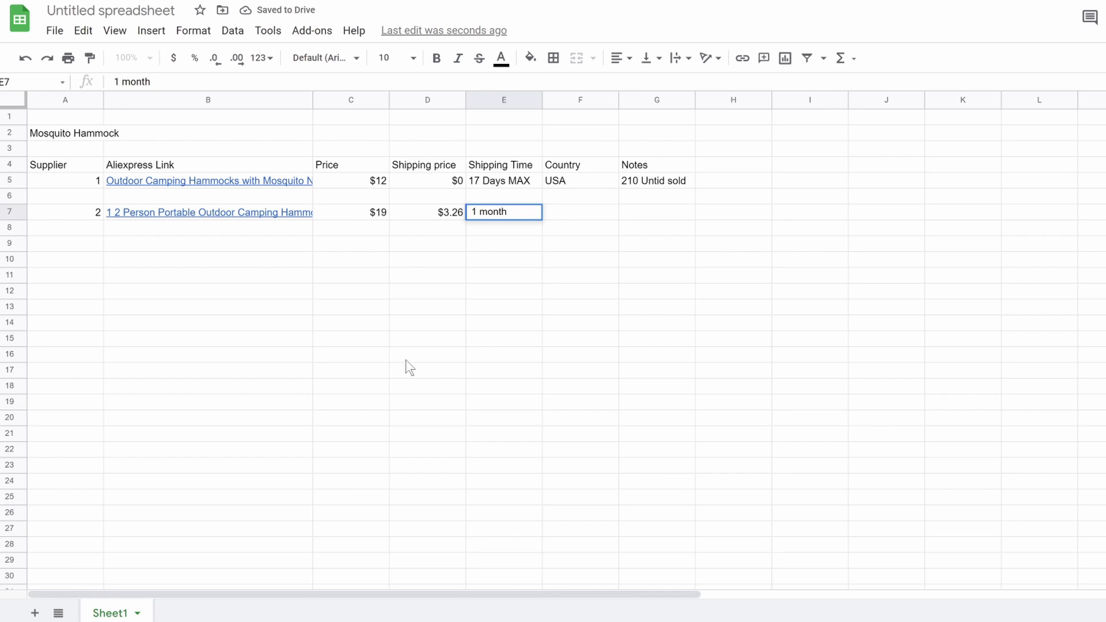
left_click(566, 215)
type("China")
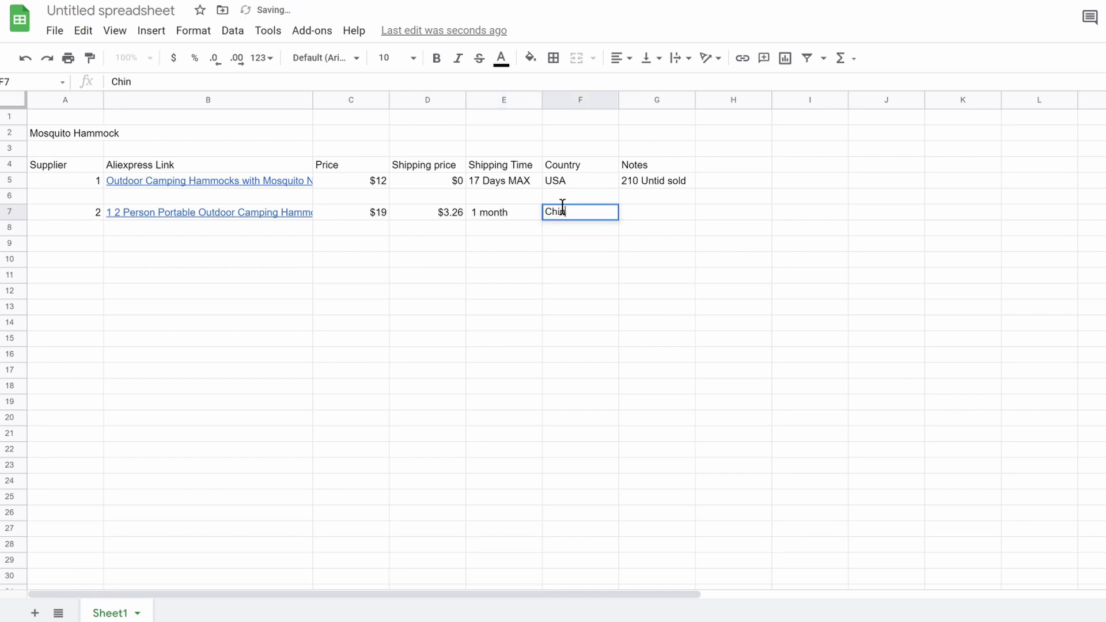
left_click(647, 215)
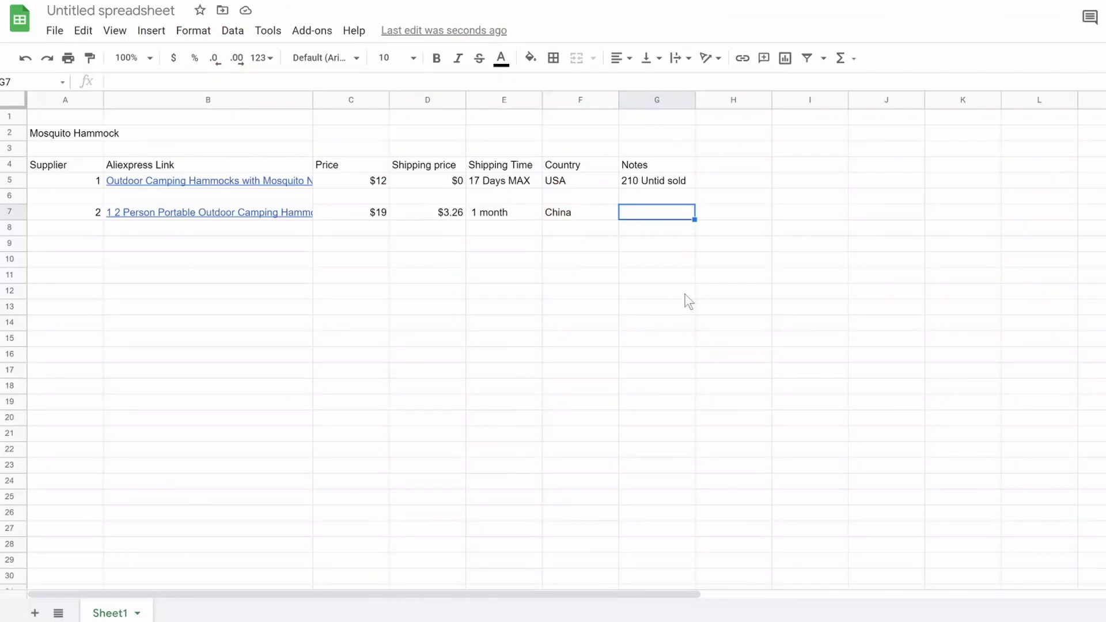
type("25")
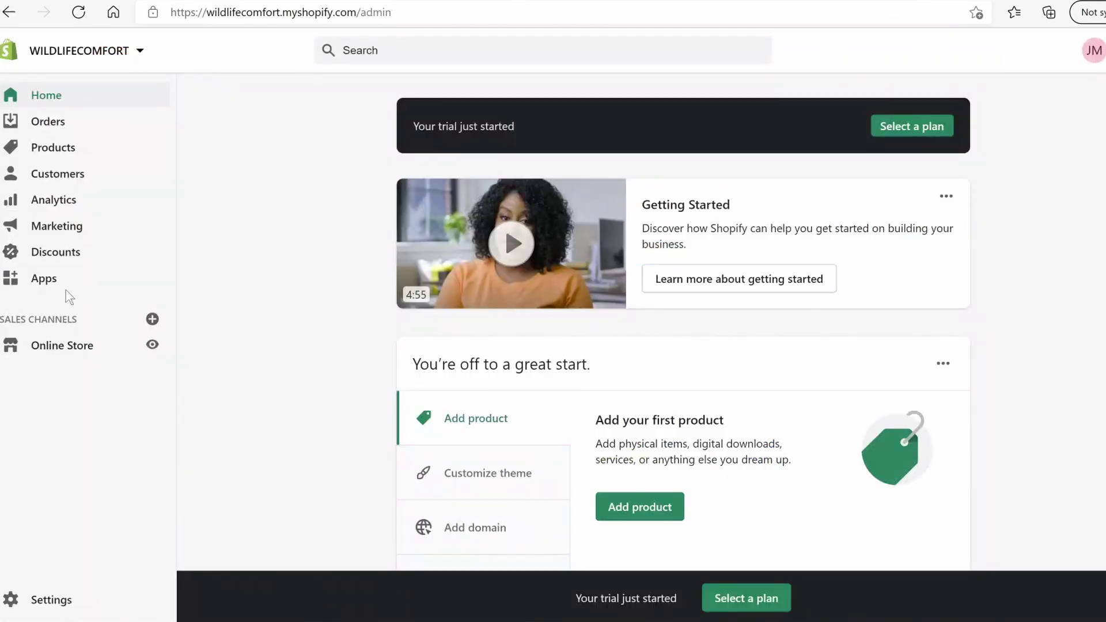
Find and install Oberlo - Dropshipping App from the App Store, choosing to create a new Oberlo account
left_click(47, 278)
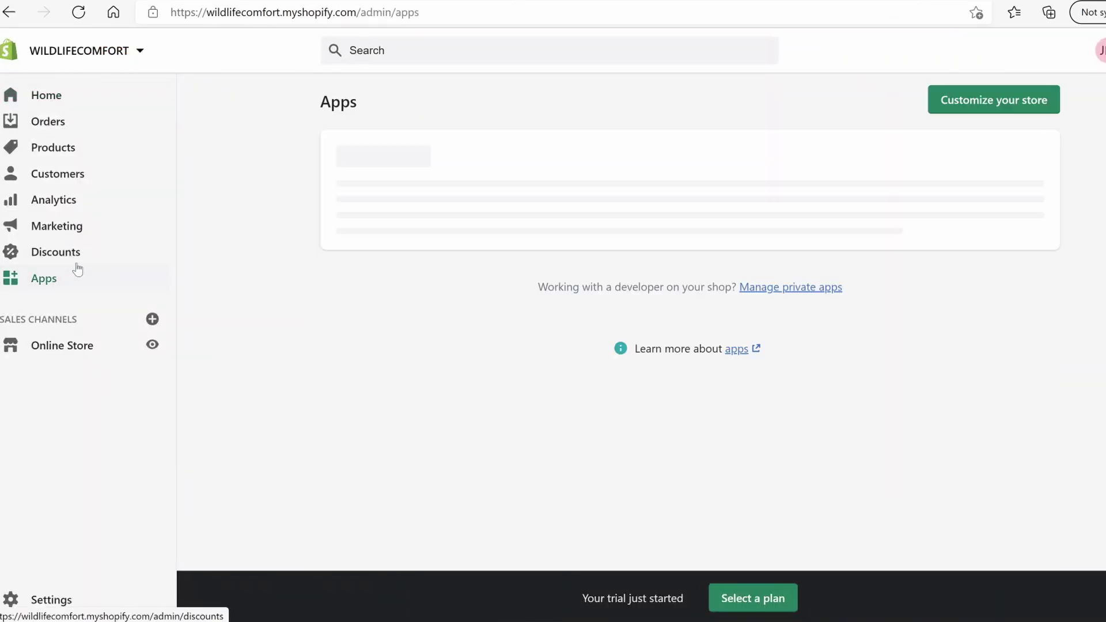
left_click(991, 102)
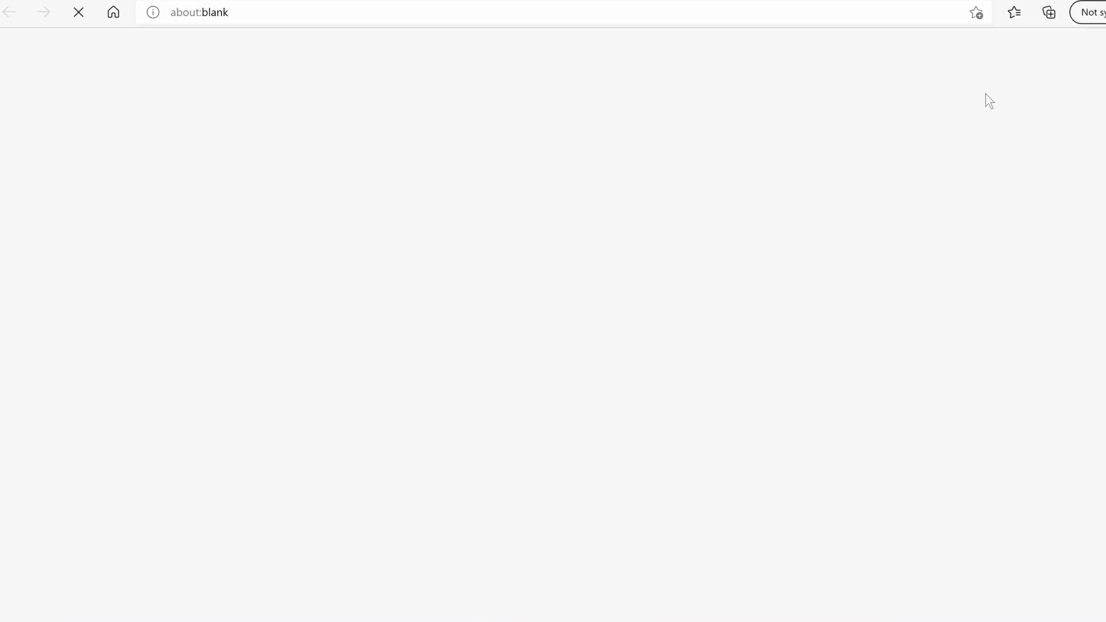
type("oberlo")
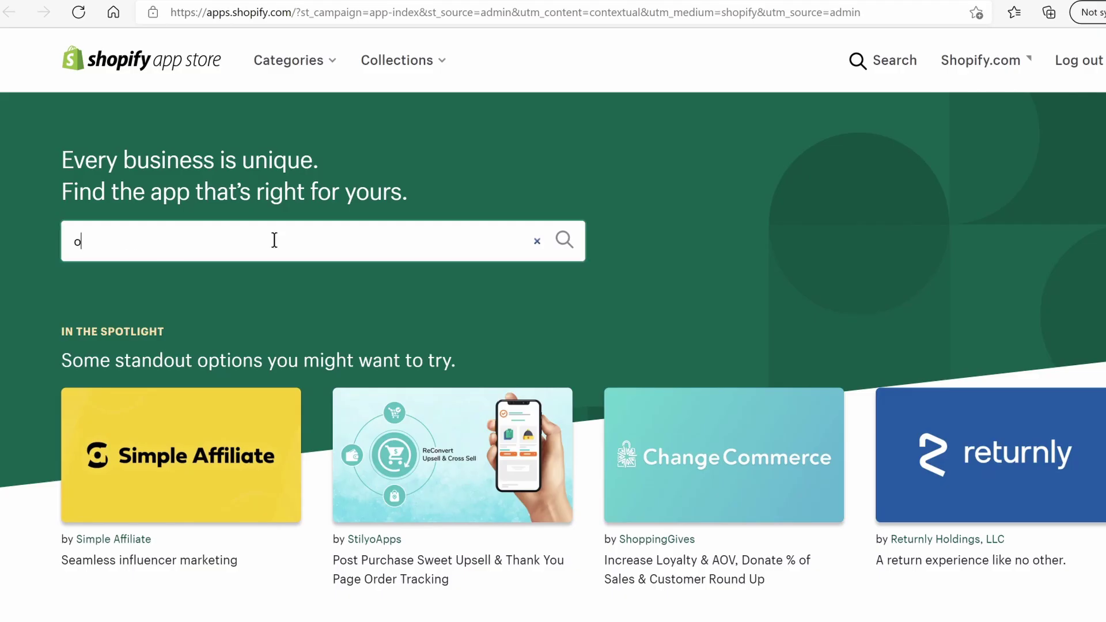
key("Return")
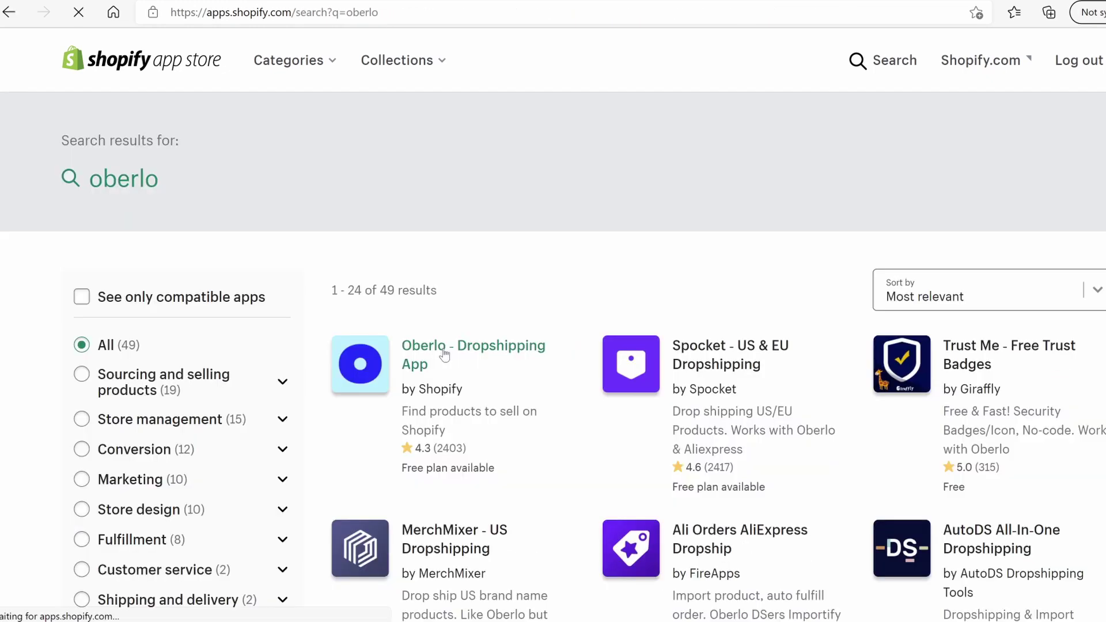
left_click(442, 357)
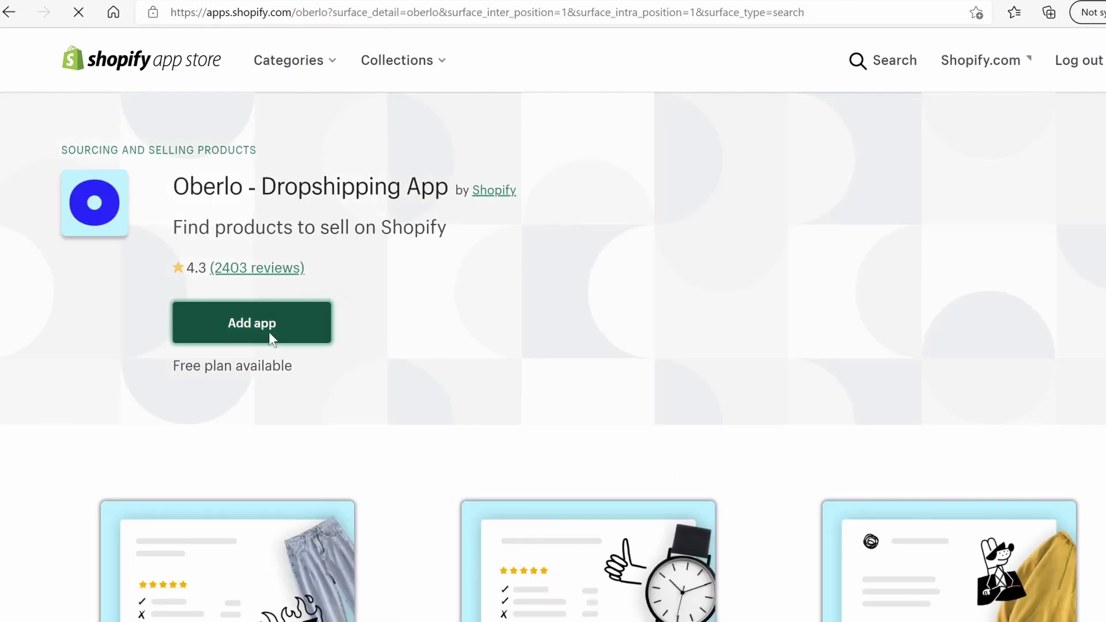
left_click(271, 337)
left_click(920, 455)
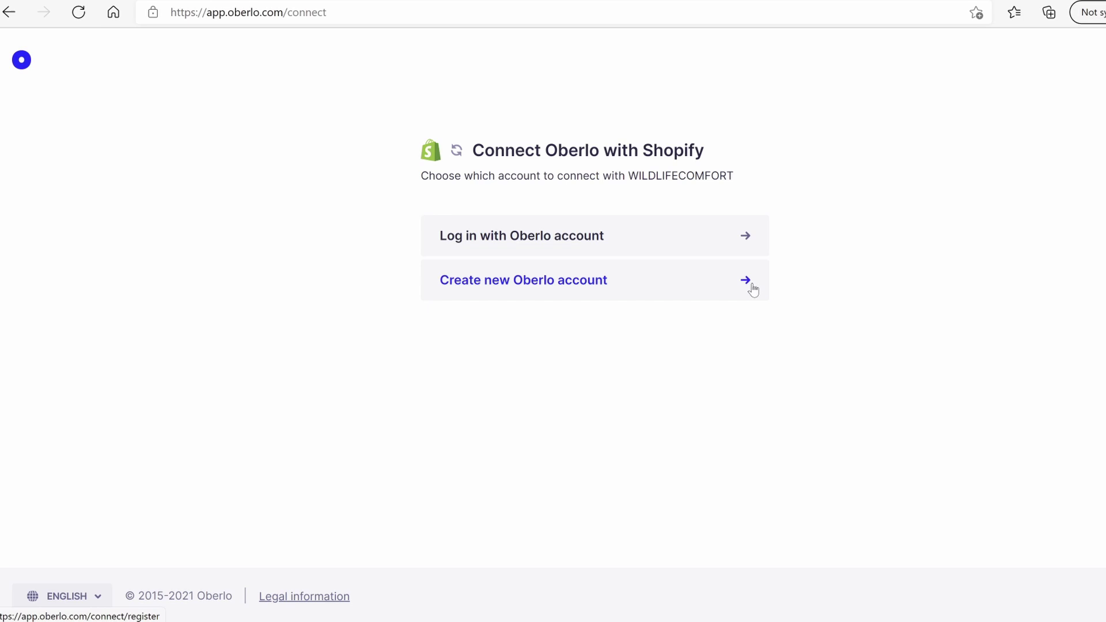
left_click(752, 290)
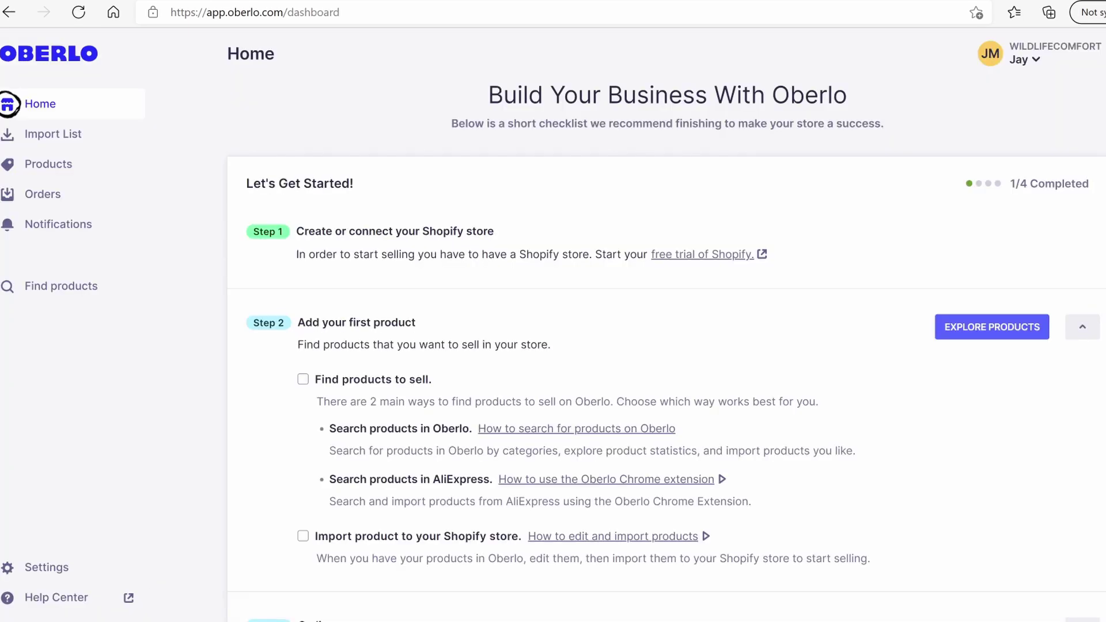
Open Oberlo's product exploration and search AliExpress for the mosquito hammock
scroll(667, 350, "down", 3)
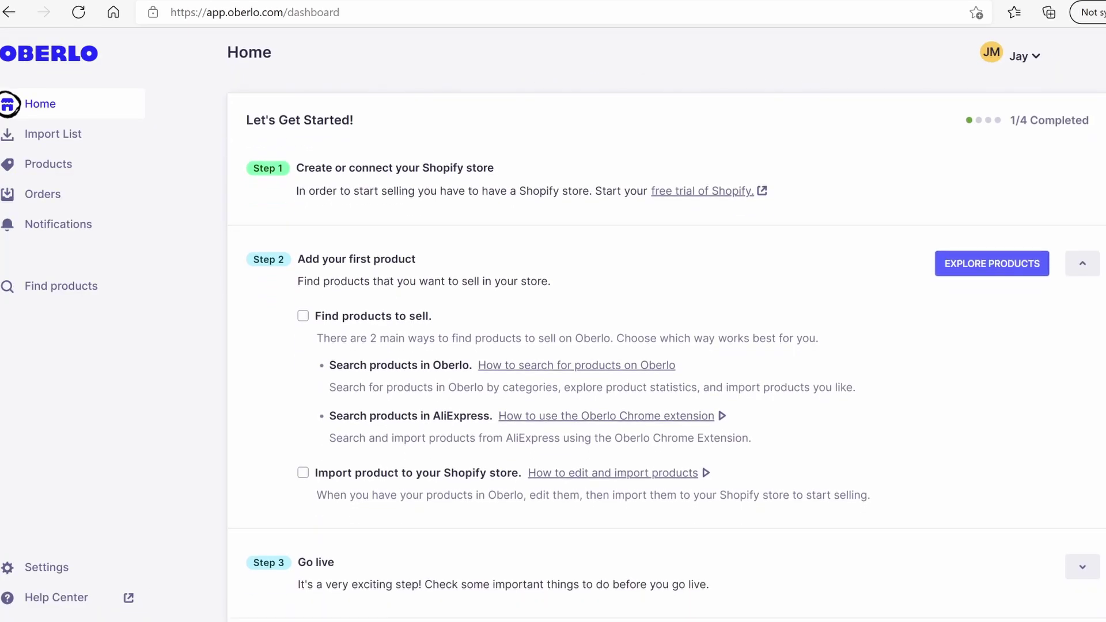
scroll(666, 350, "down", 1)
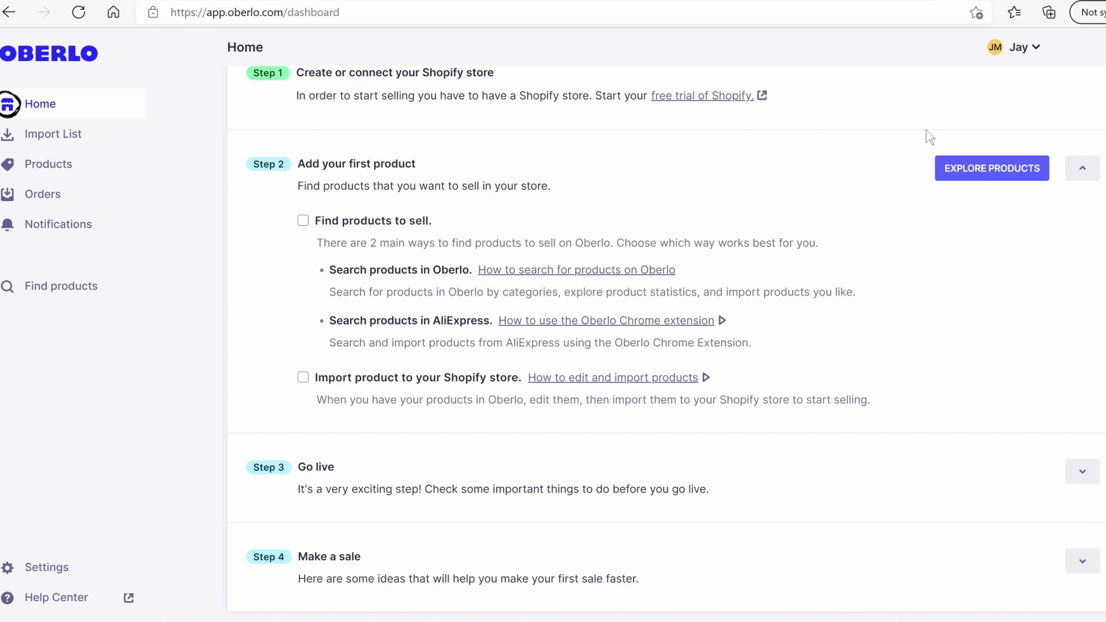
left_click(993, 170)
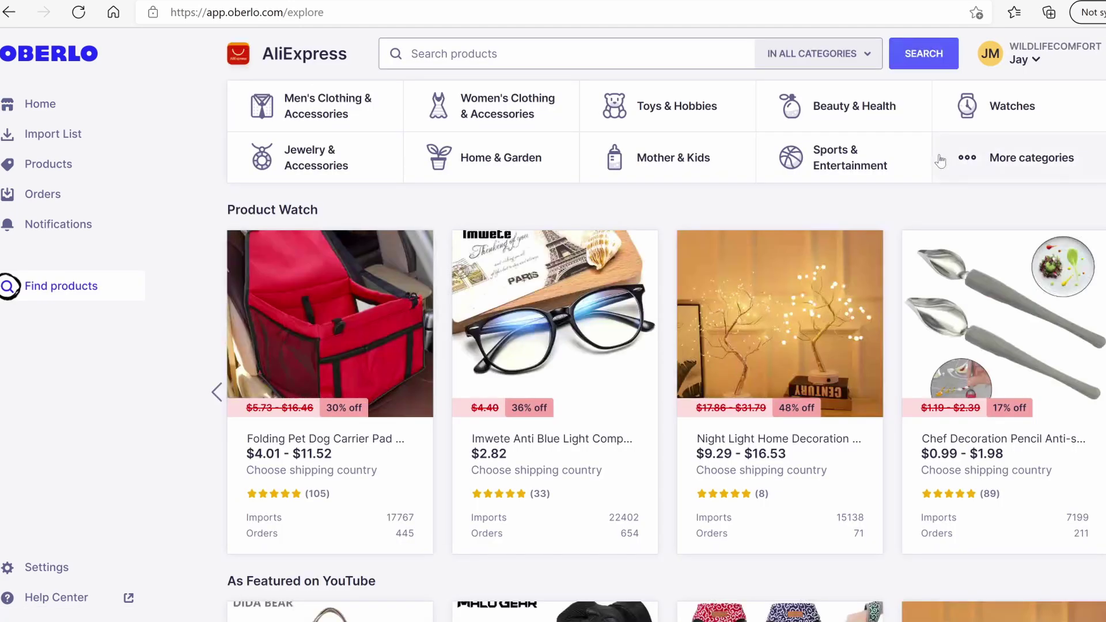
left_click(454, 56)
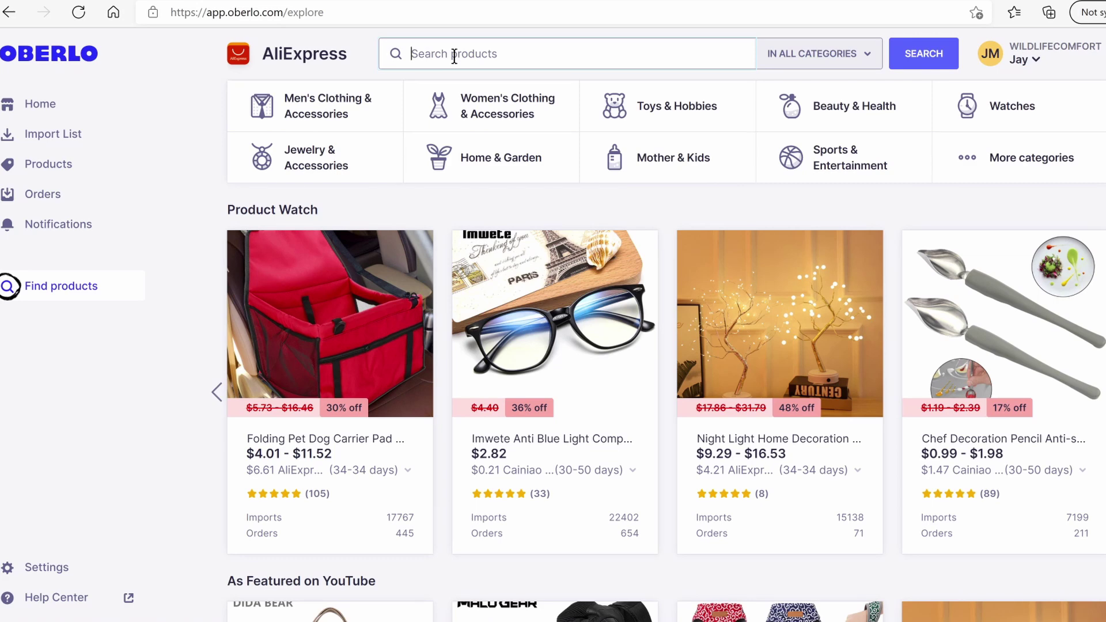
type("mous")
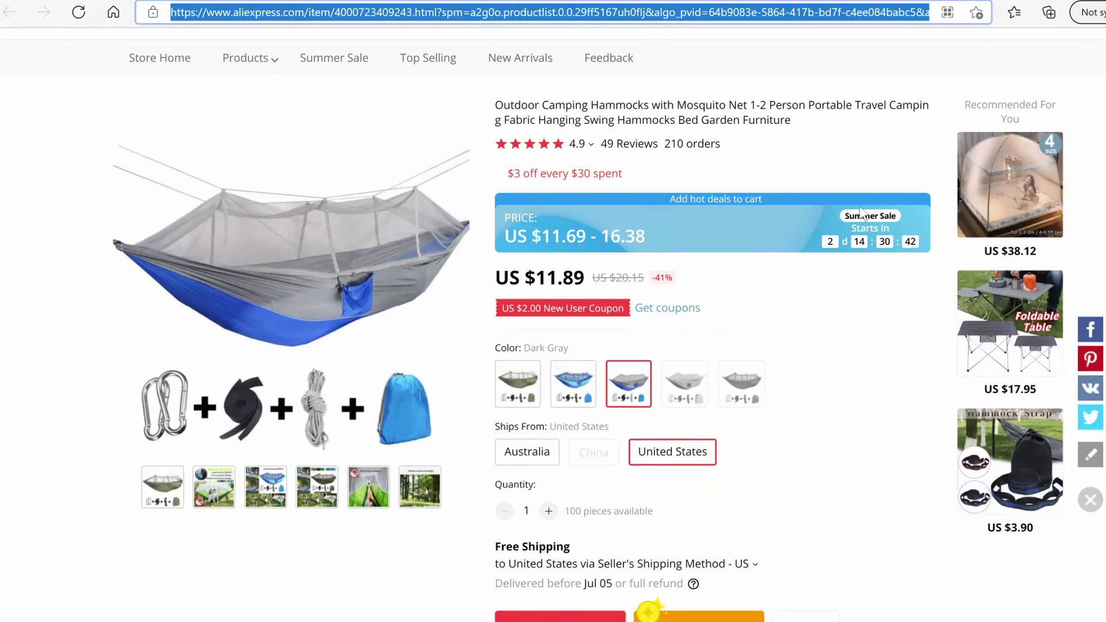
scroll(860, 211, "up", 3)
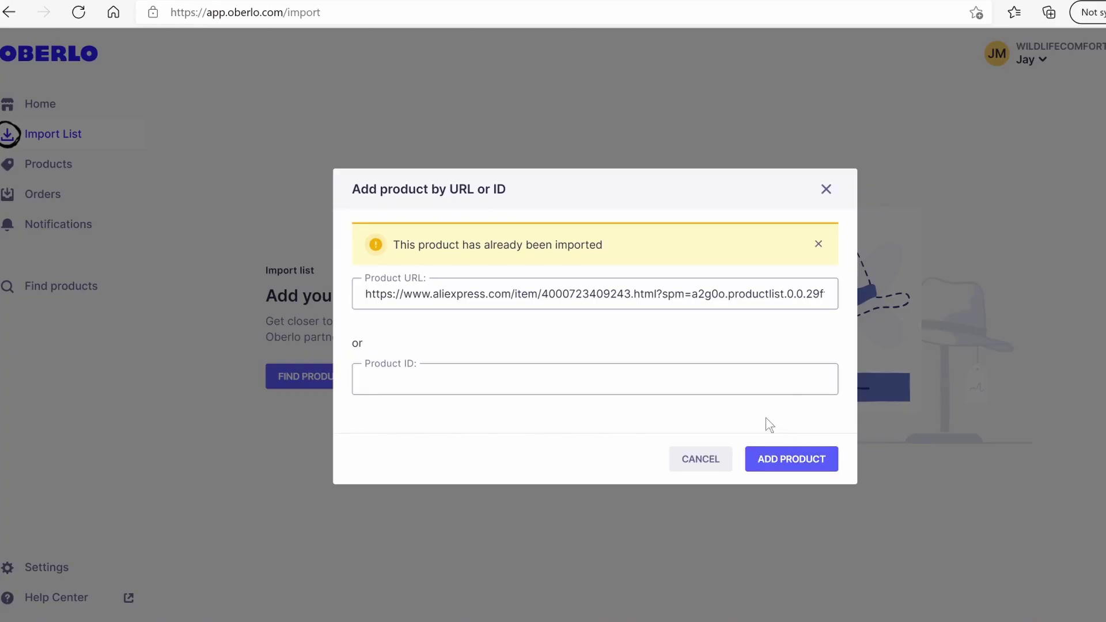
Retitle the imported hammock 'Mosquito Hammock Pro'
left_click(826, 189)
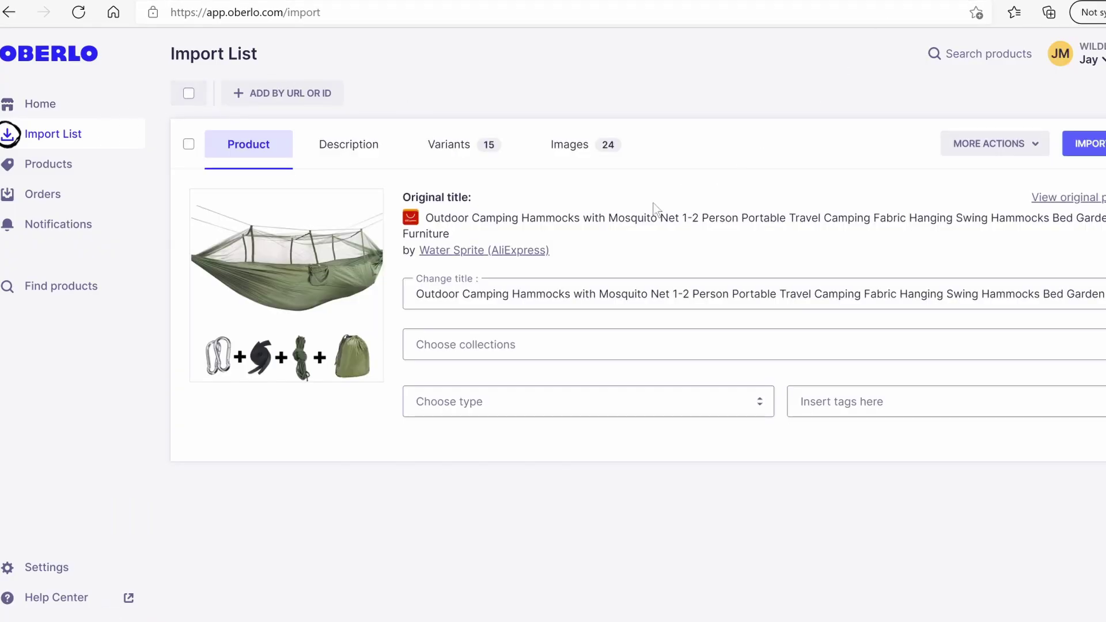
left_click(439, 296)
left_click_drag(439, 296, 1102, 295)
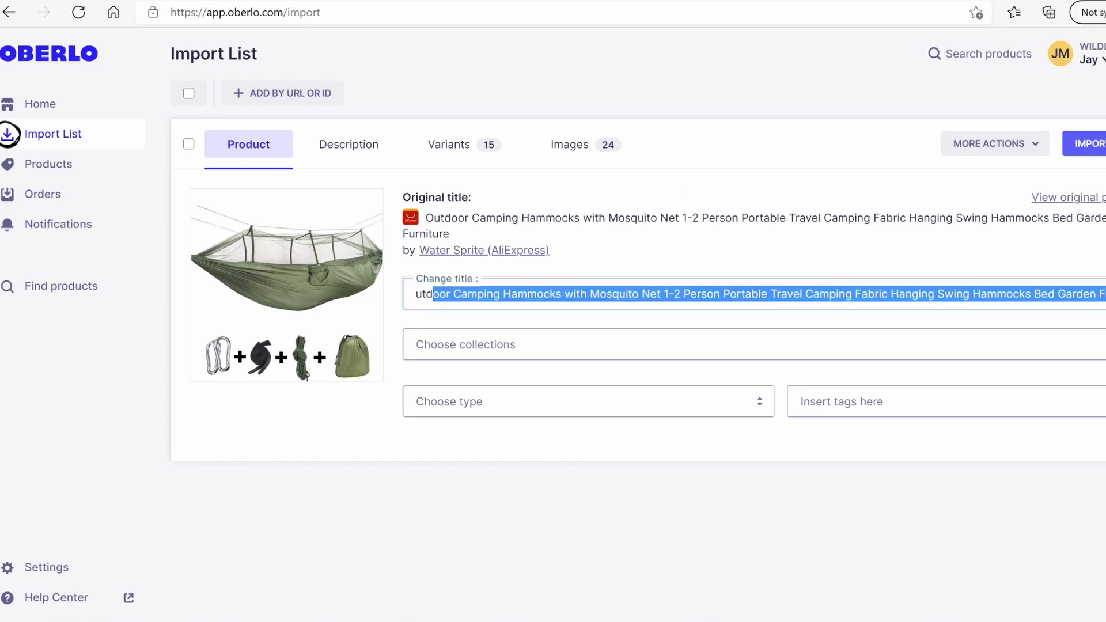
key("BackSpace")
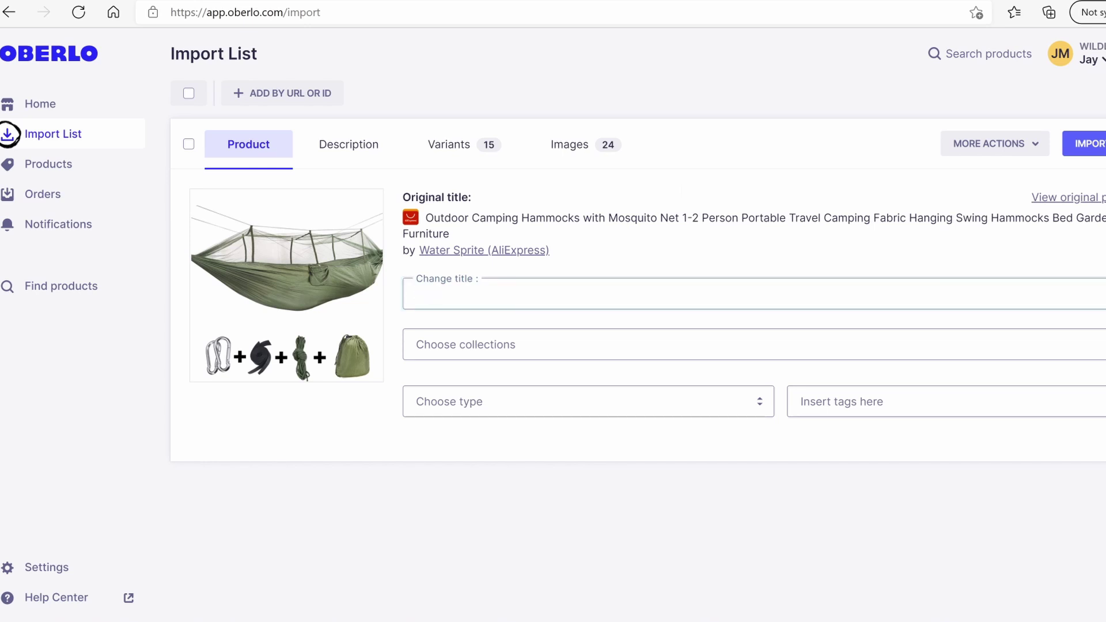
type("Mosquito Hammock Pro")
left_click(713, 357)
left_click(712, 415)
left_click(628, 349)
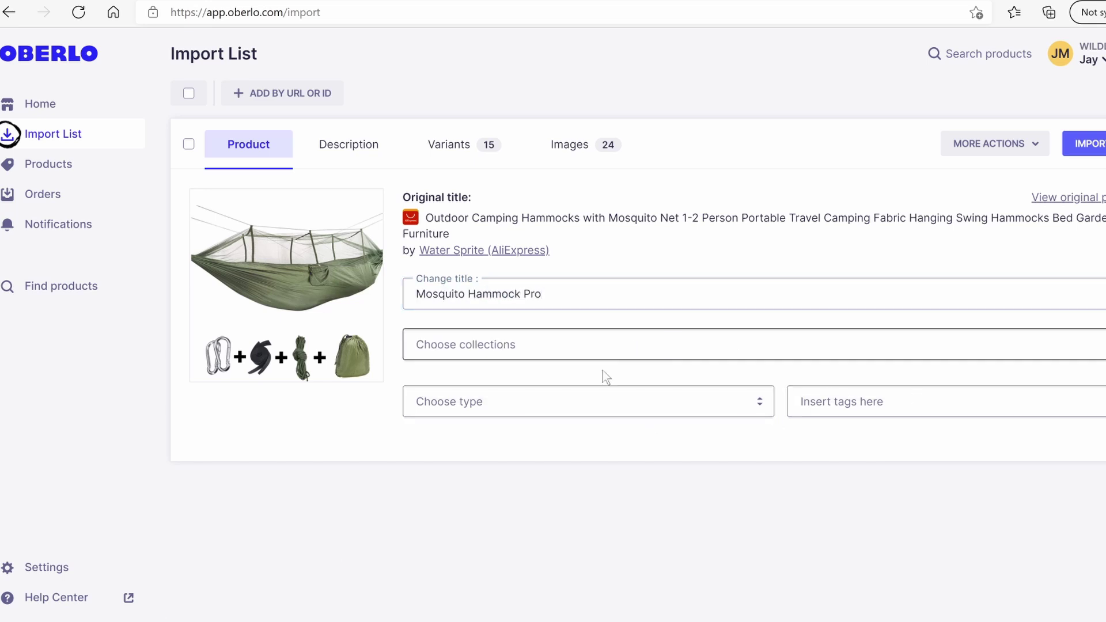
Delete the hammock's entire product description
left_click(334, 151)
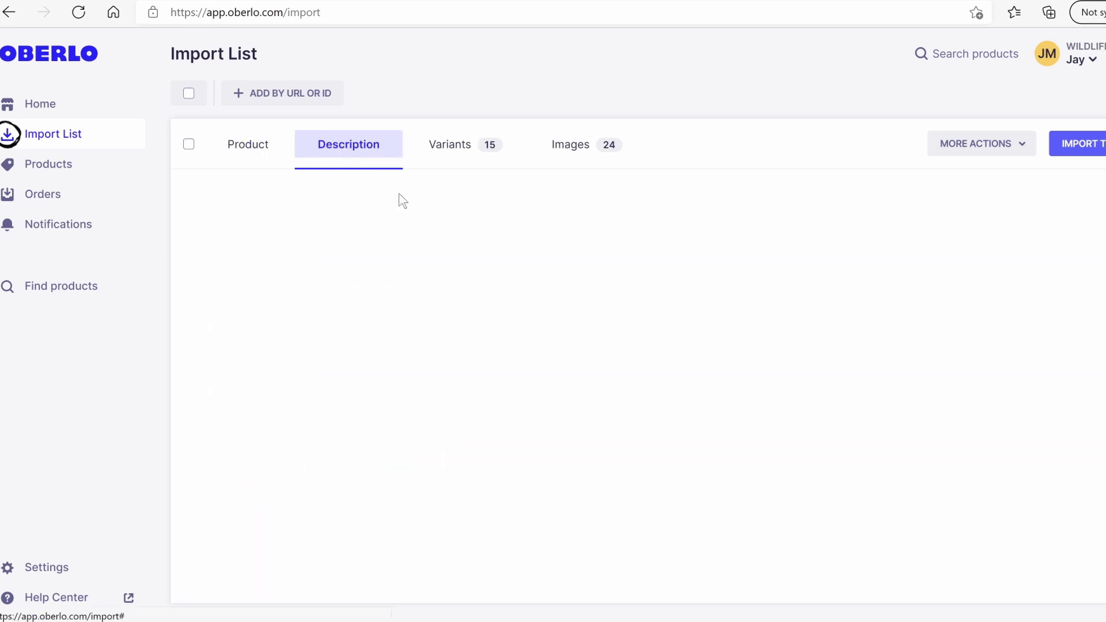
scroll(351, 402, "down", 1)
left_click(264, 269)
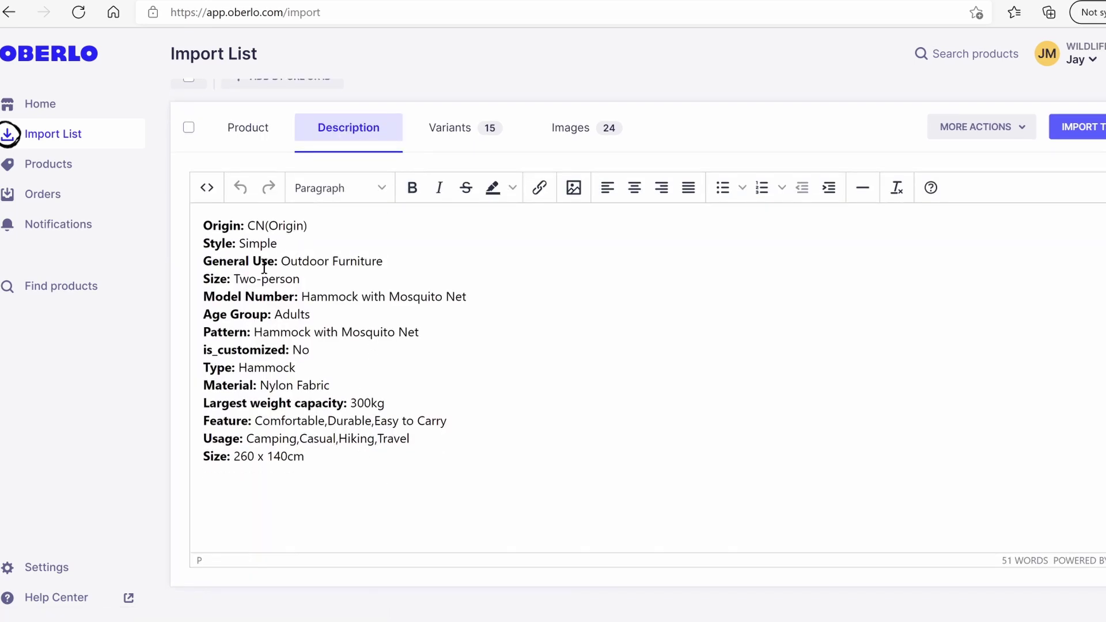
left_click_drag(320, 452, 205, 225)
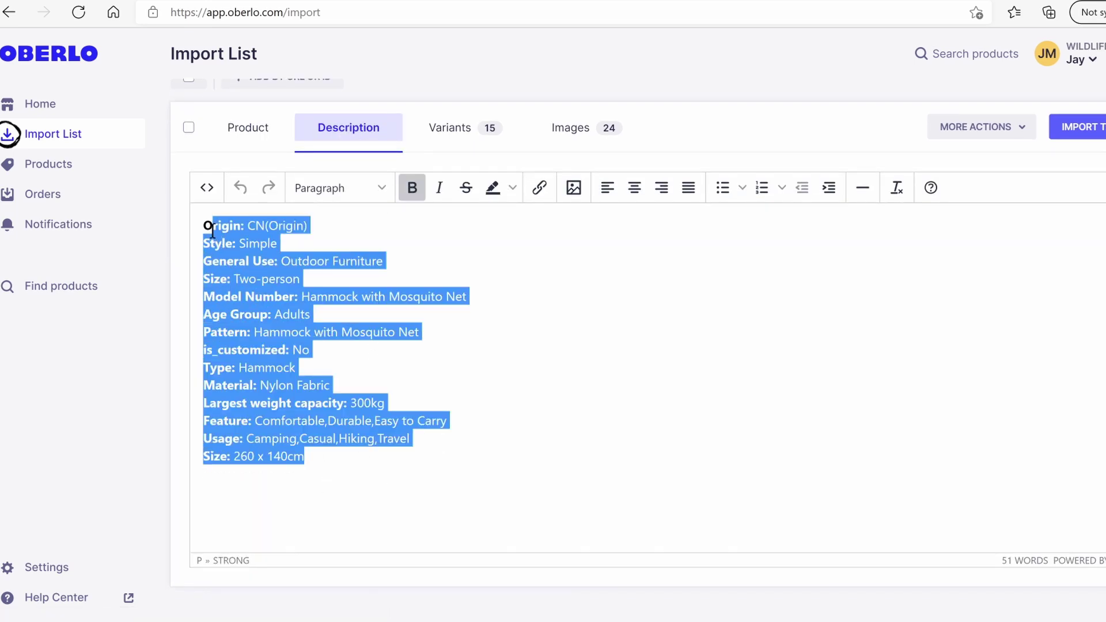
key("BackSpace")
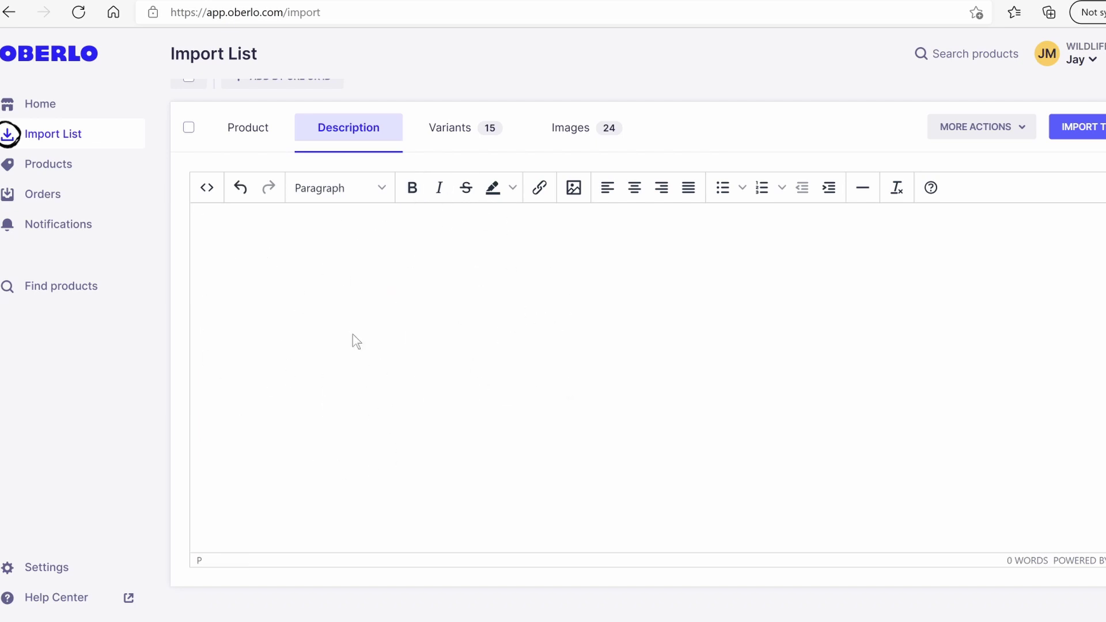
Untick the China-shipped Army Green variant so only United States variants remain, then show Images
left_click(478, 130)
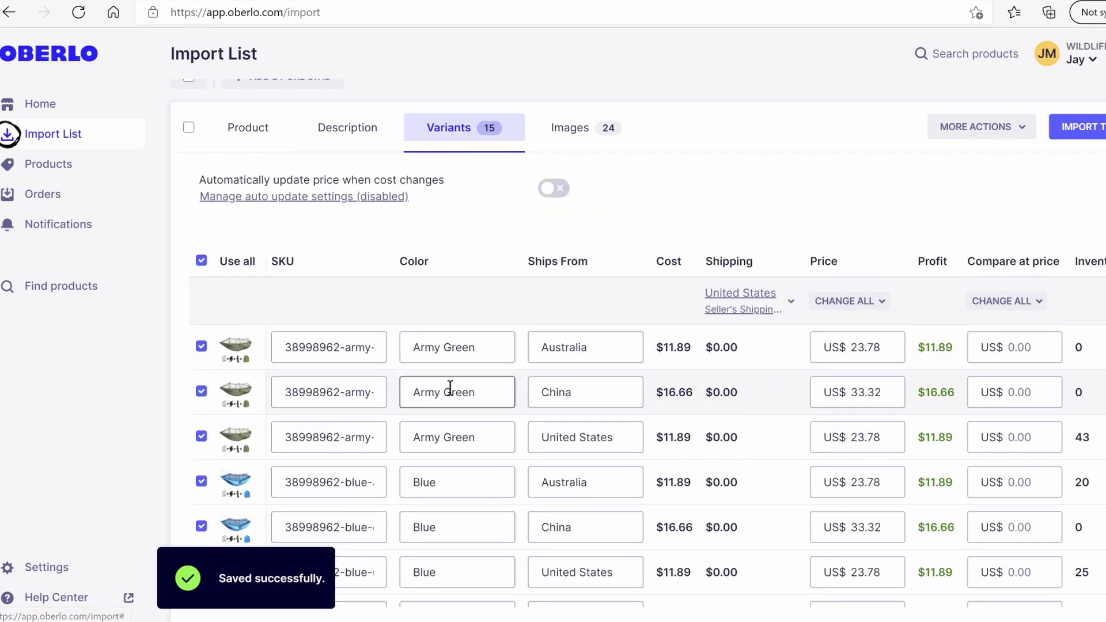
scroll(455, 400, "down", 1)
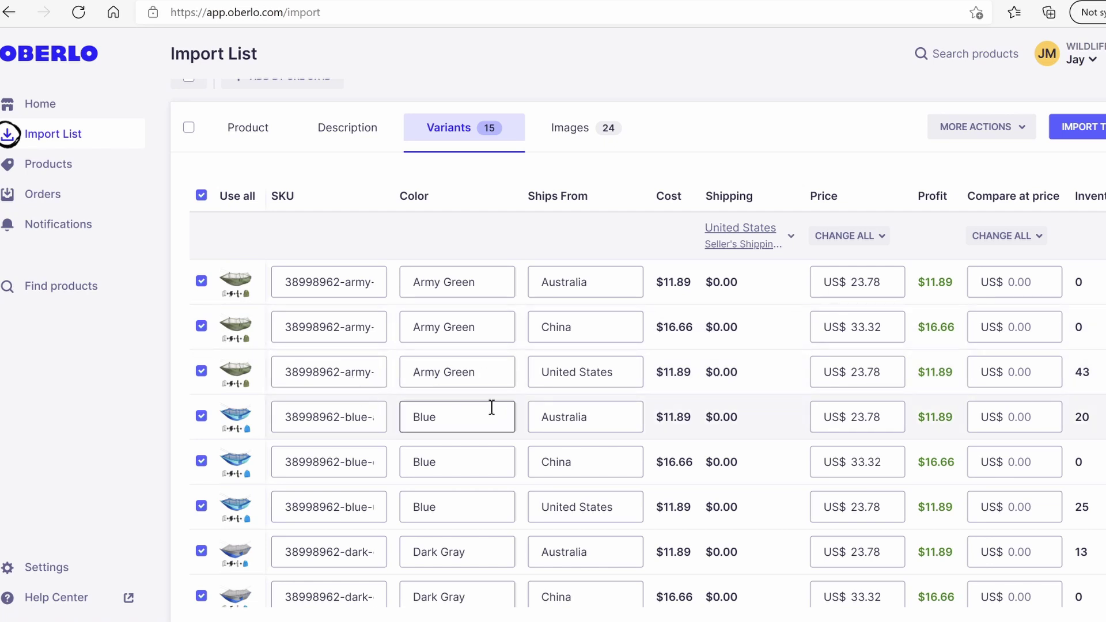
left_click(201, 326)
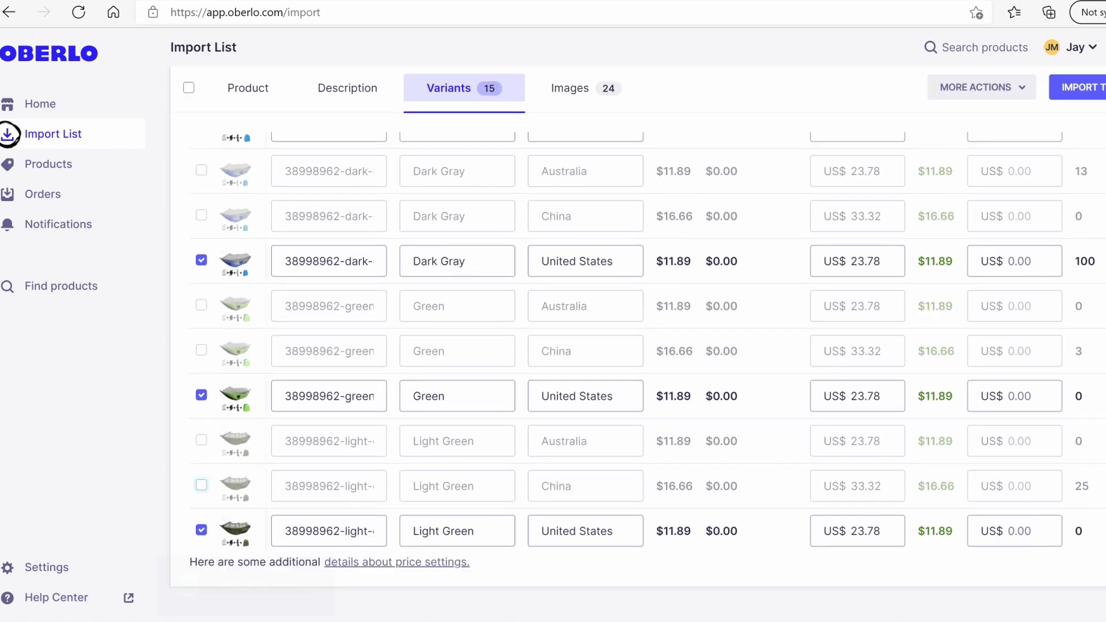
scroll(647, 345, "up", 10)
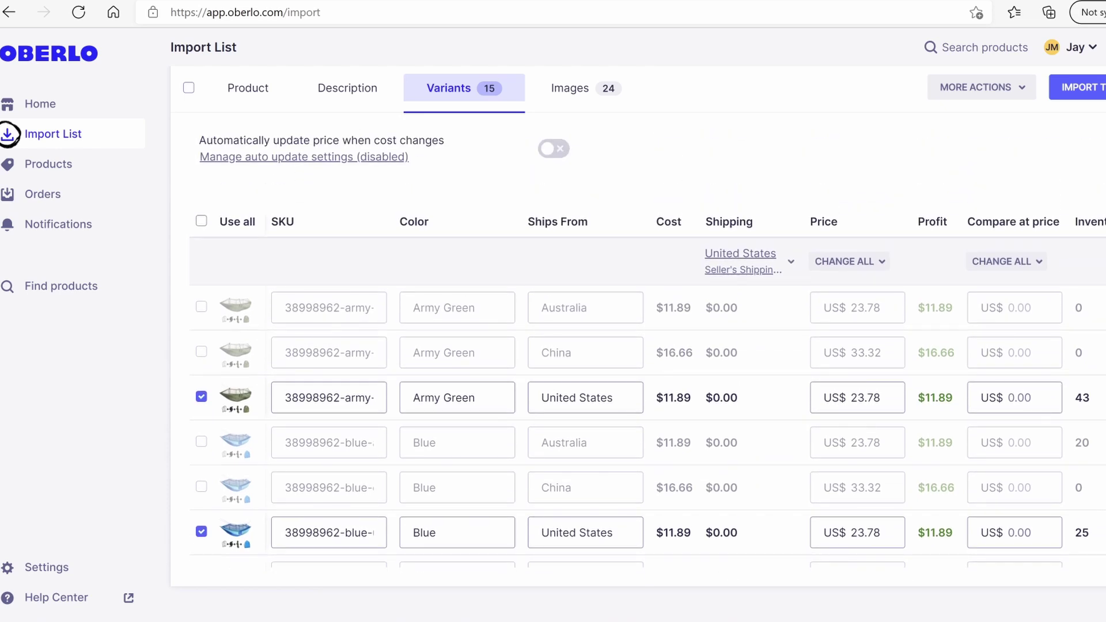
scroll(648, 346, "down", 8)
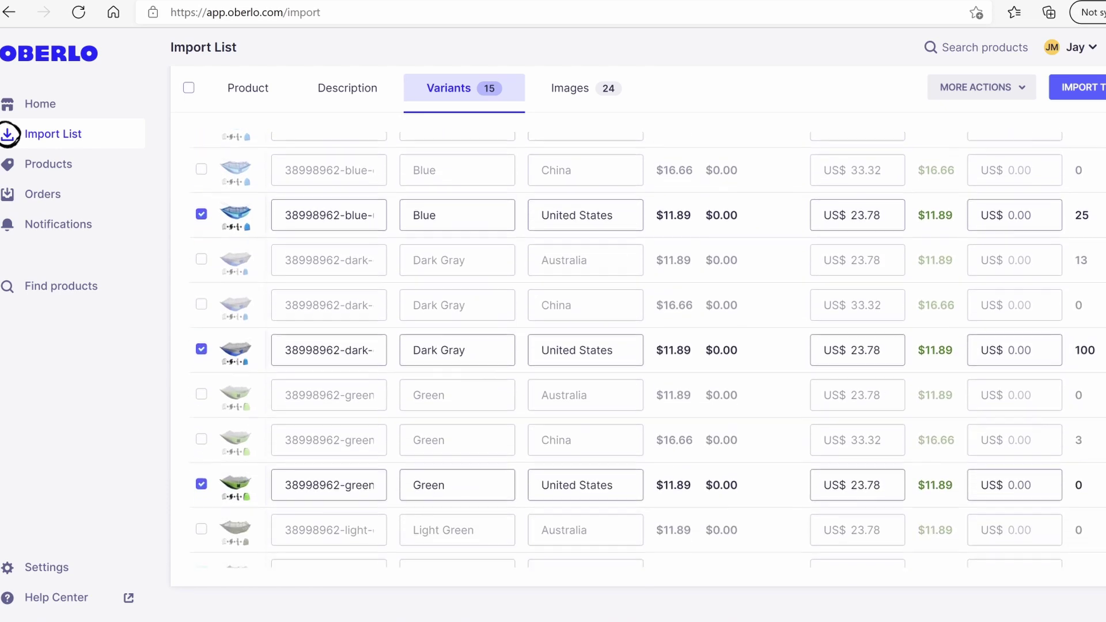
scroll(848, 254, "up", 6)
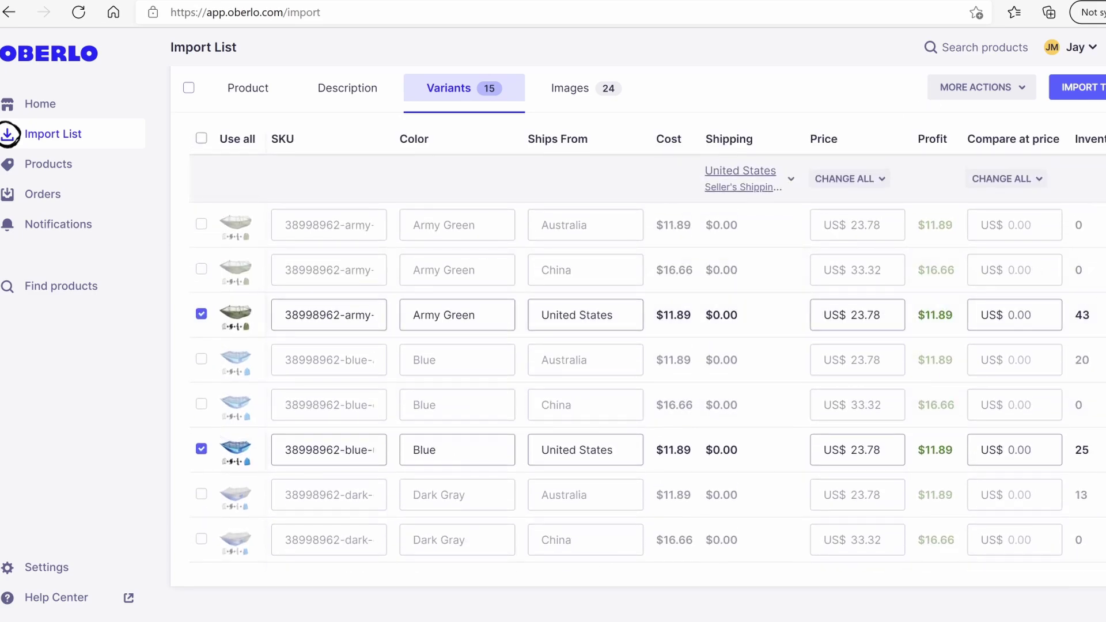
scroll(648, 345, "down", 5)
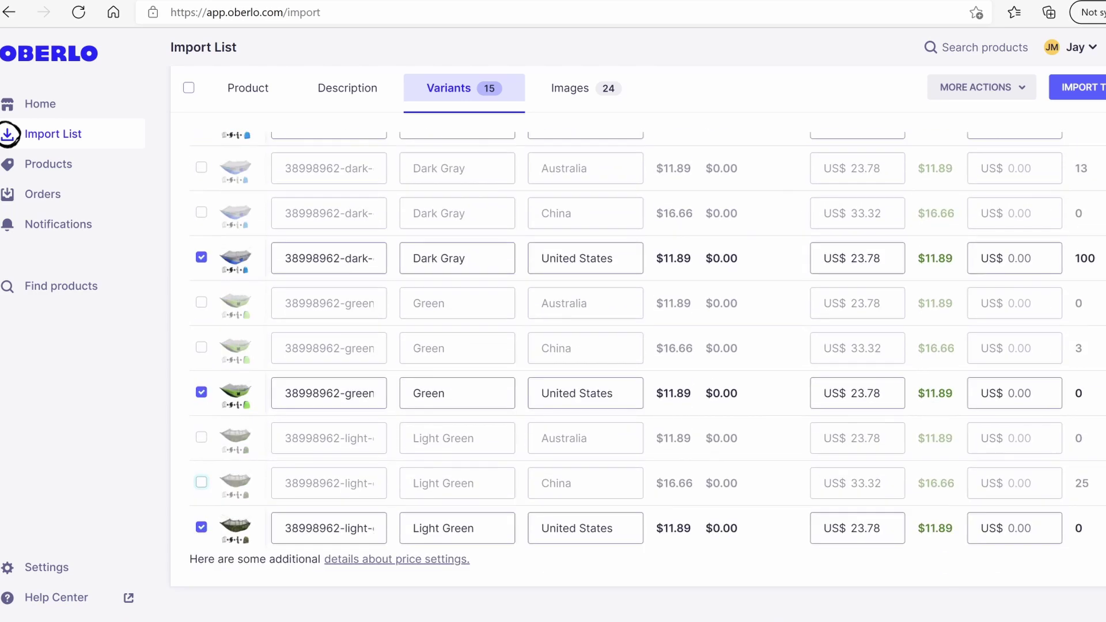
scroll(648, 346, "up", 2)
scroll(565, 121, "up", 5)
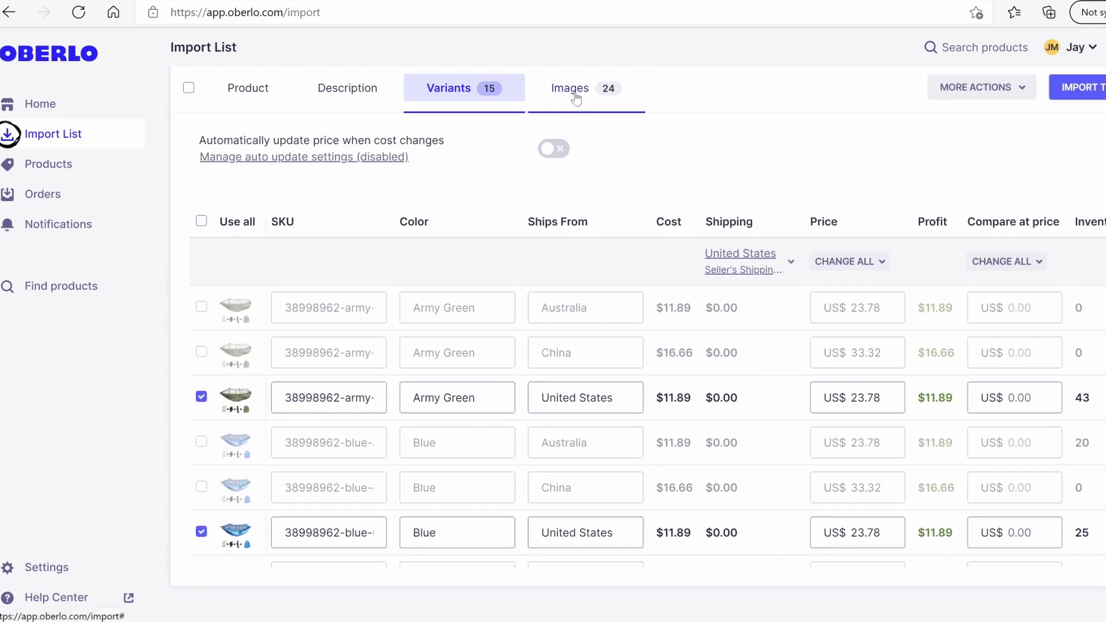
left_click(576, 99)
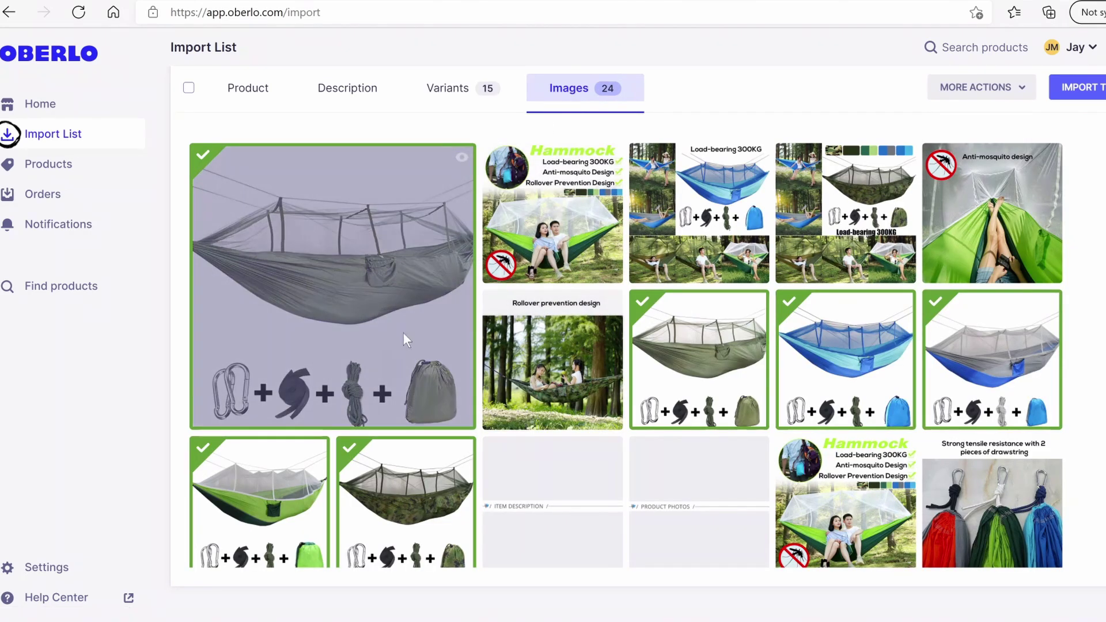
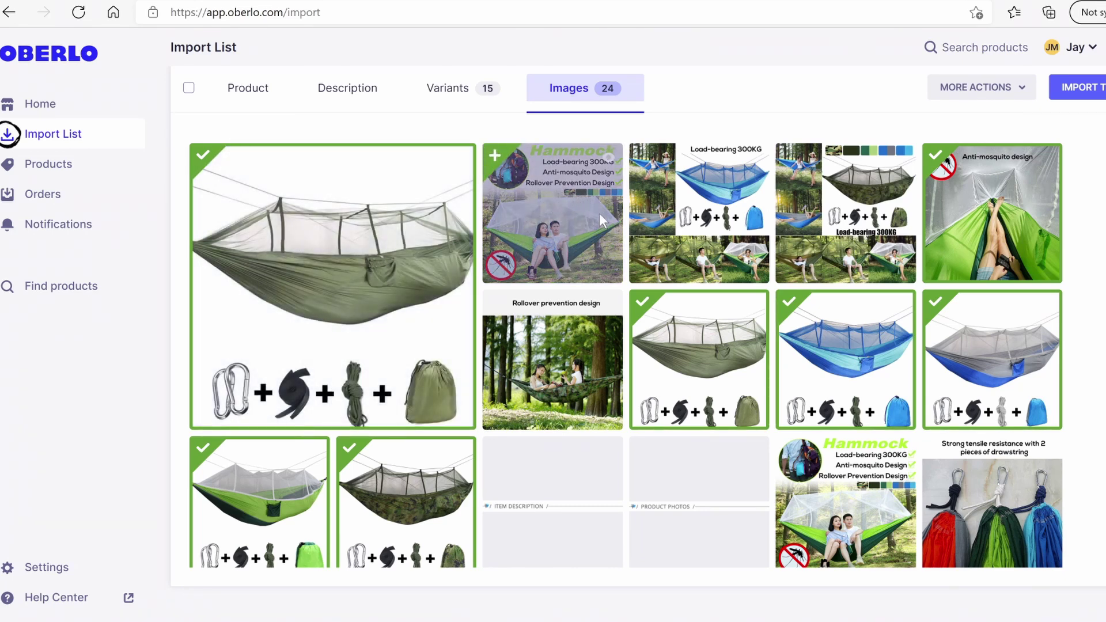
Import Mosquito Hammock Pro from the Oberlo Import List into the Shopify store
scroll(802, 316, "down", 1)
scroll(802, 316, "up", 1)
left_click(1078, 88)
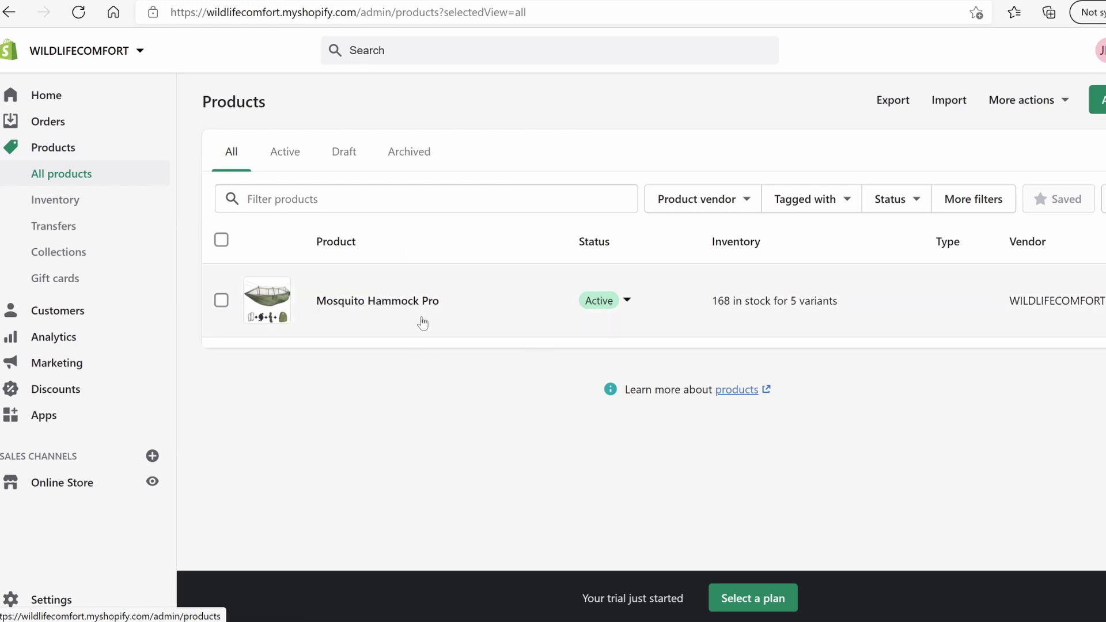
Move the camouflage, green, grey and blue hammock photos to the front of the product's Media grid
left_click(389, 305)
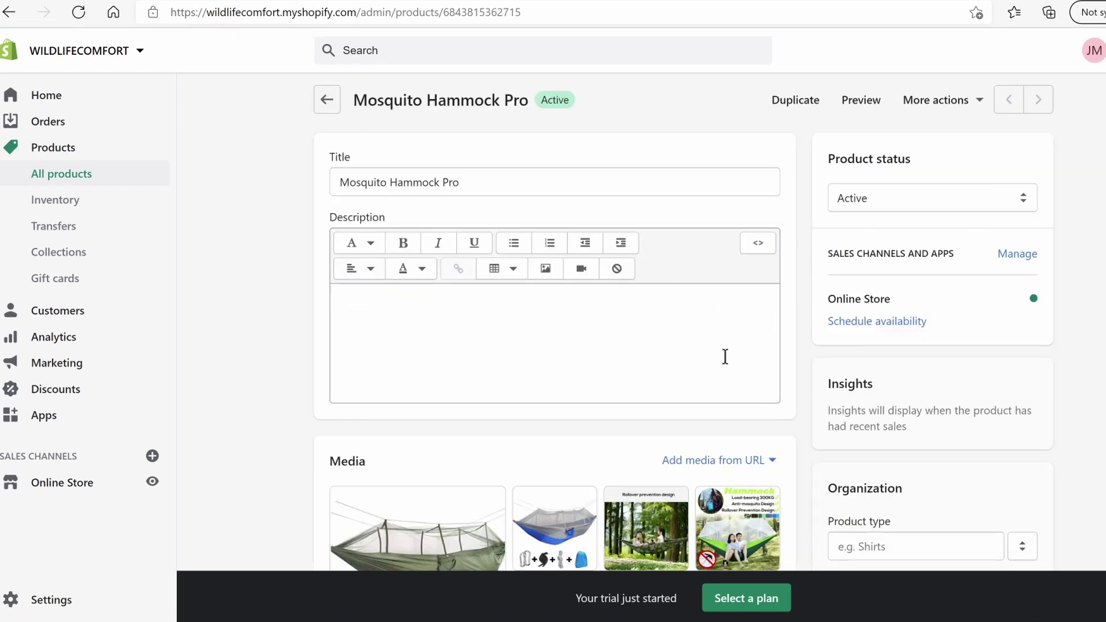
scroll(713, 375, "down", 6)
scroll(734, 392, "up", 6)
scroll(485, 189, "down", 5)
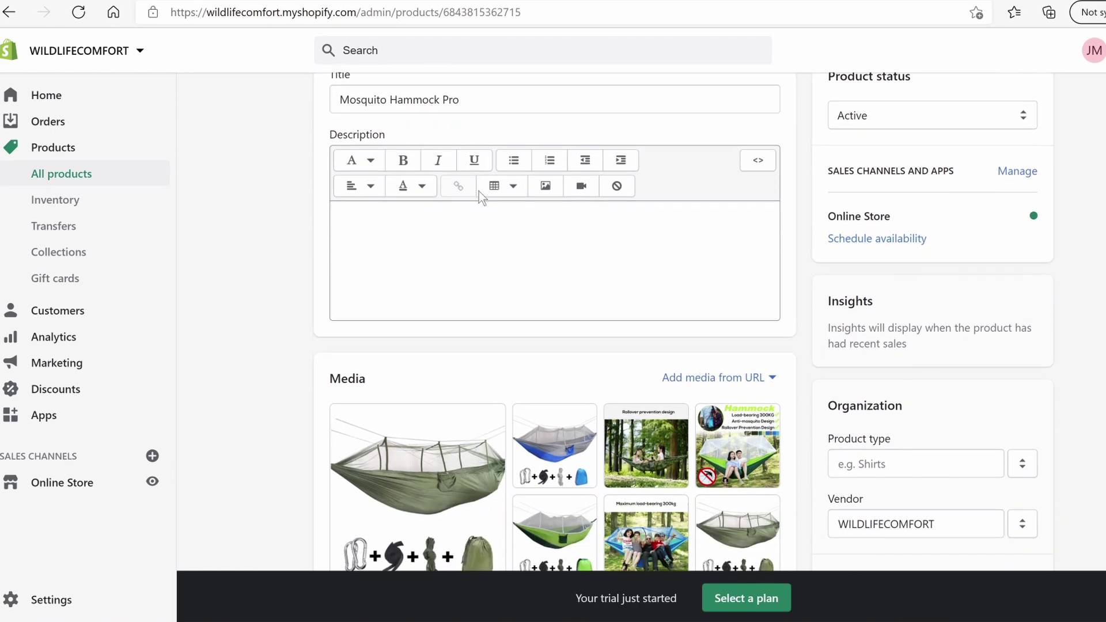
left_click_drag(472, 387, 646, 262)
left_click_drag(646, 351, 738, 268)
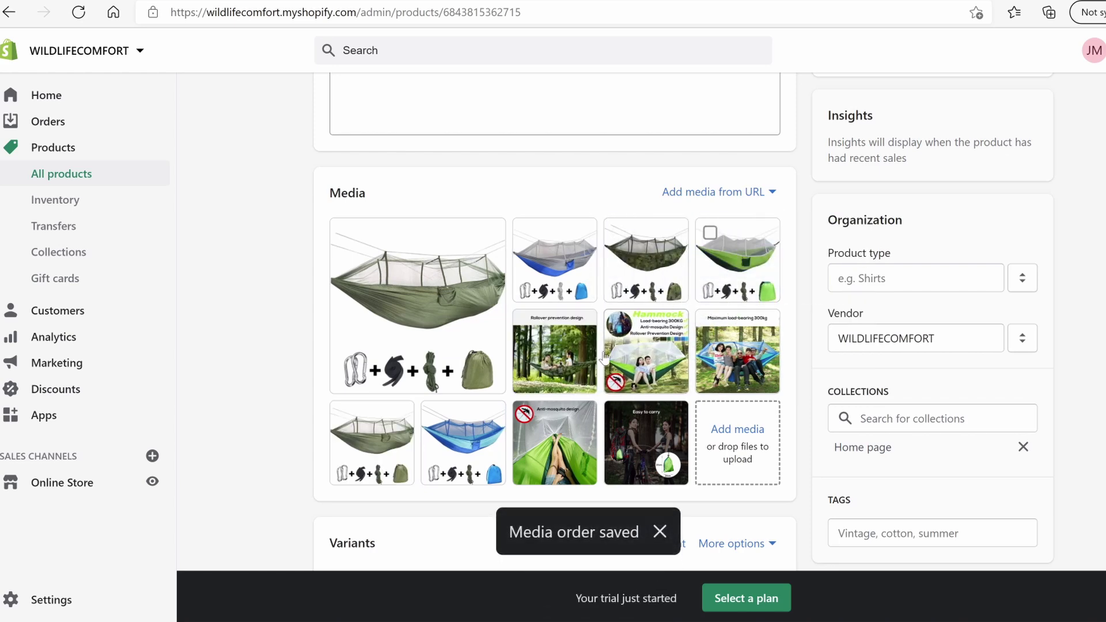
left_click_drag(392, 463, 570, 352)
left_click_drag(463, 442, 646, 351)
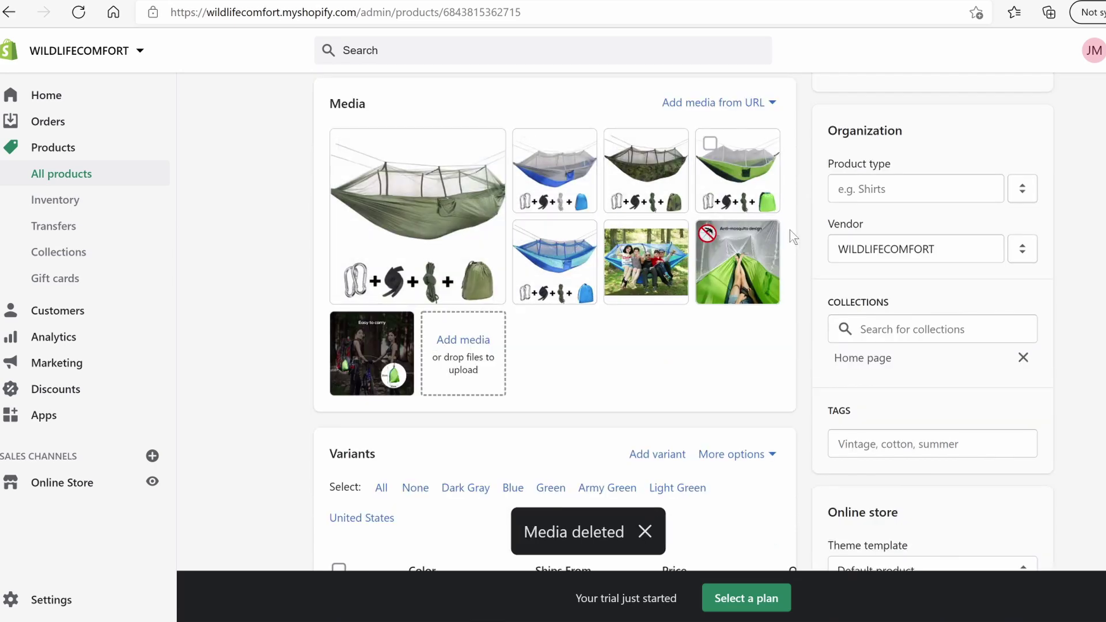
left_click_drag(743, 262, 648, 264)
scroll(683, 345, "down", 5)
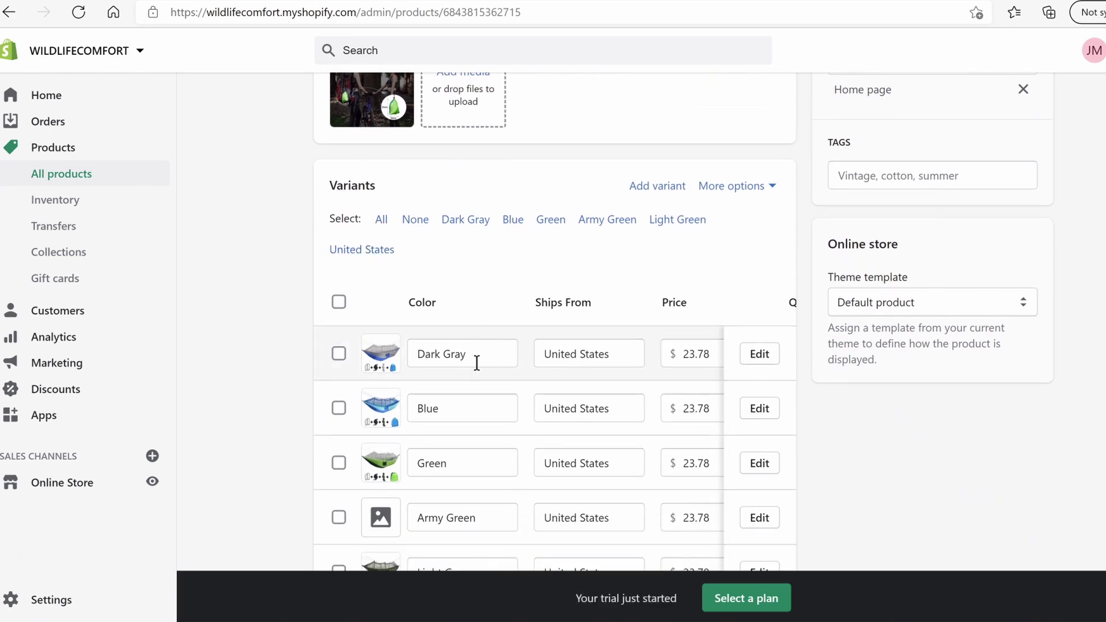
Rename the Green variant colour to 'Fresh Green', then go to the AliExpress supplier listing
scroll(484, 367, "down", 3)
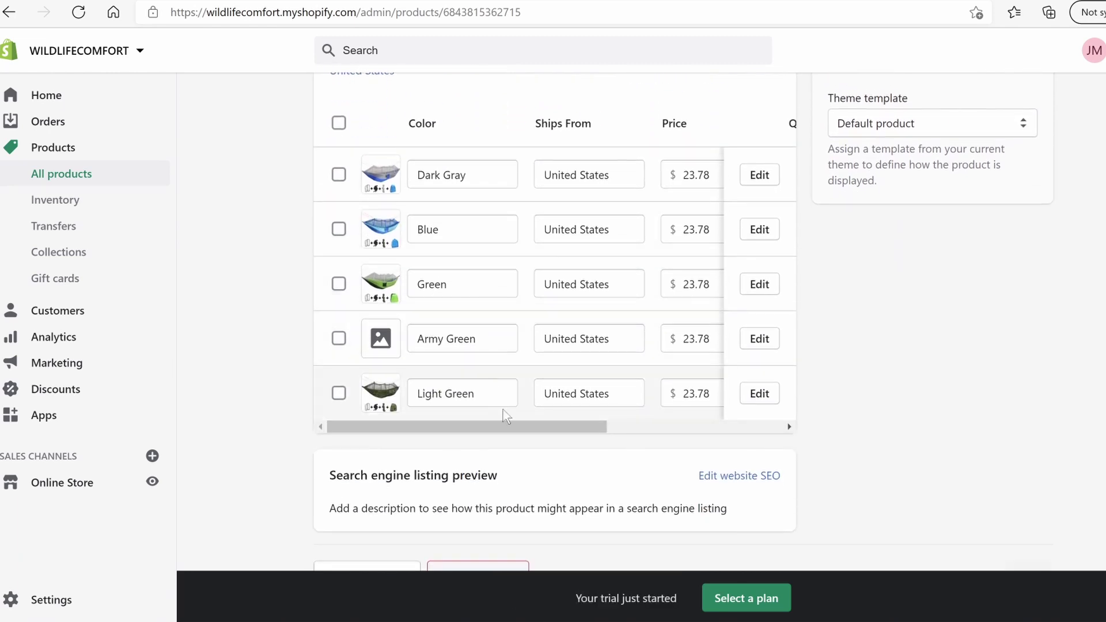
left_click_drag(506, 425, 465, 427)
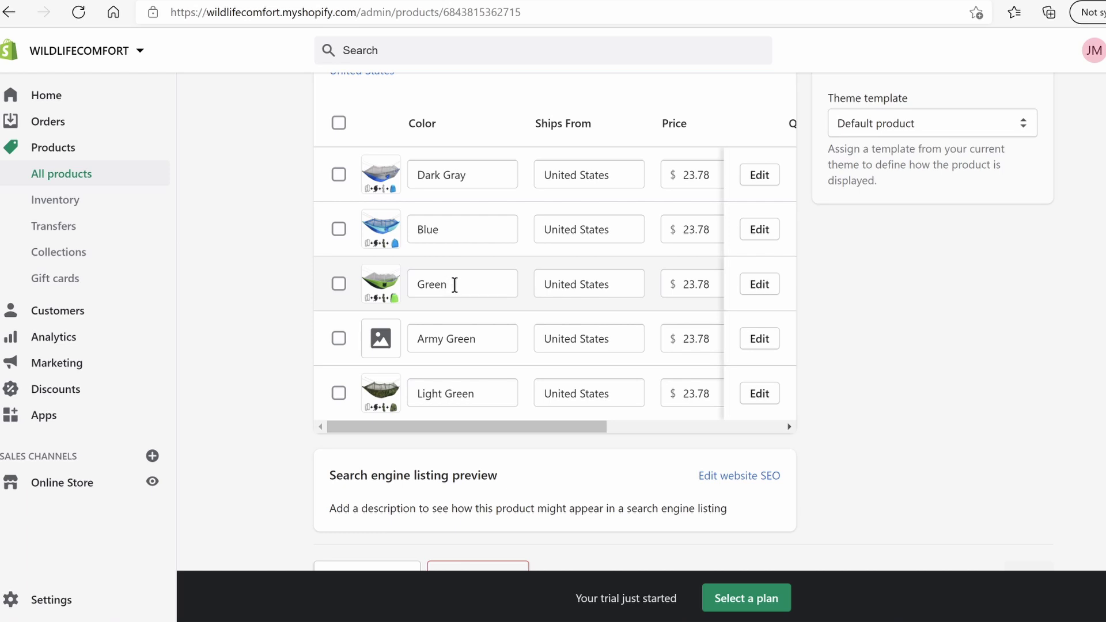
double_click(440, 285)
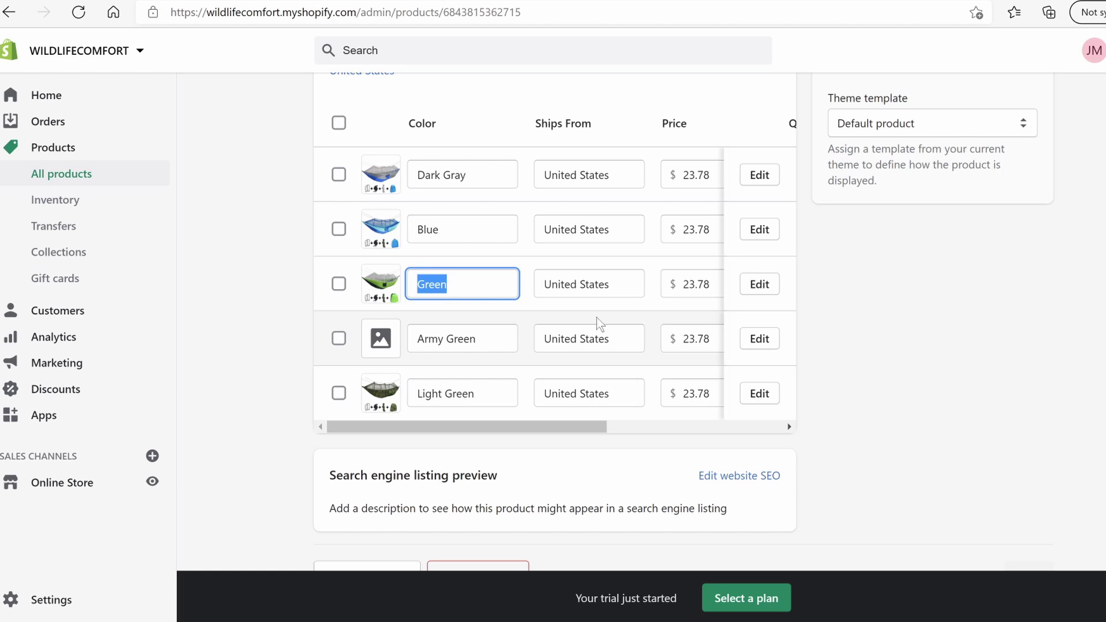
type("Fresh")
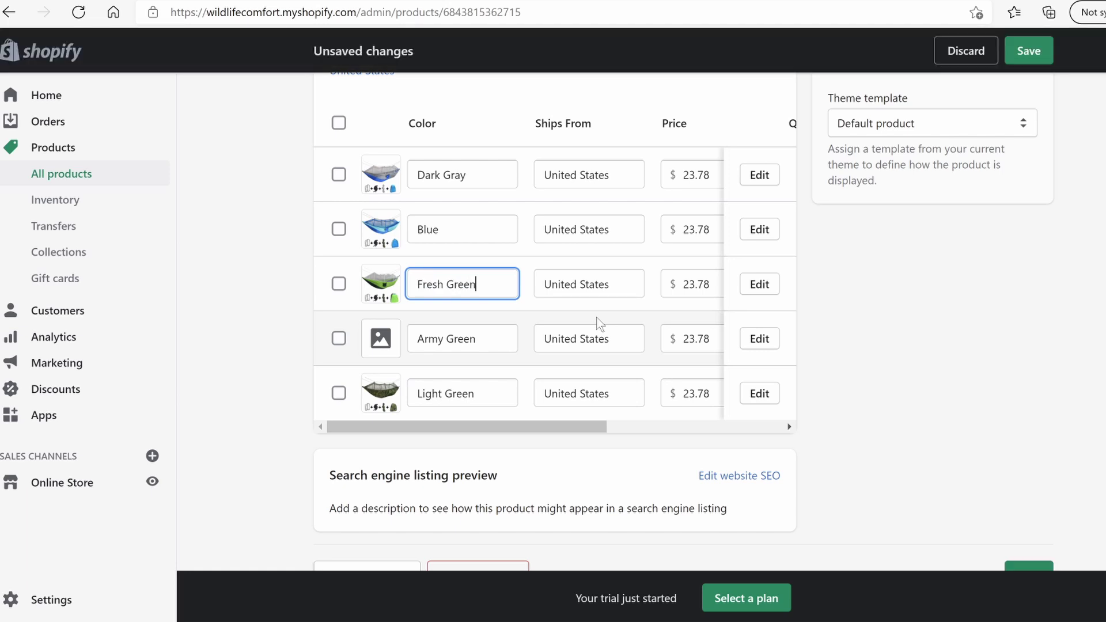
left_click(433, 229)
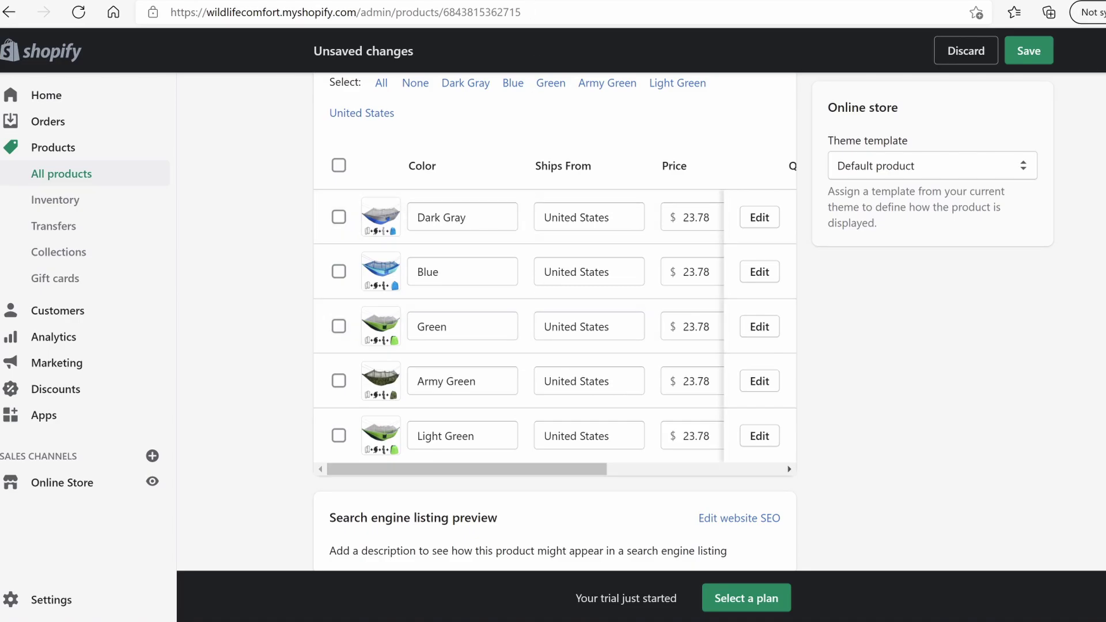
left_click(530, 1)
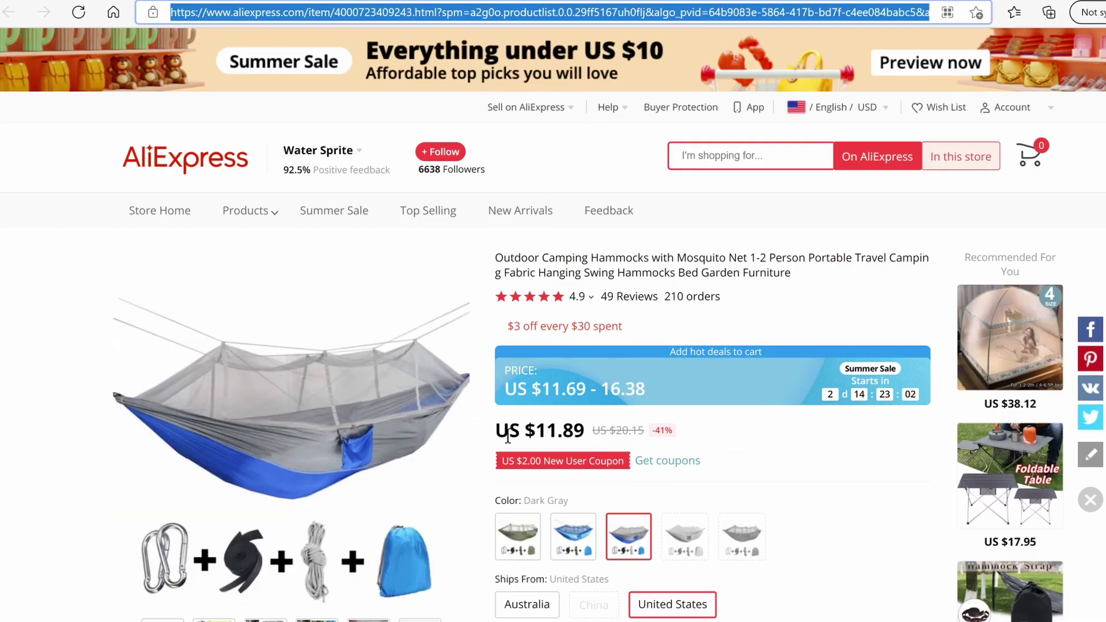
Compare the Army Green, Dark Gray and Blue swatches on AliExpress, ending on Dark Gray
scroll(657, 467, "down", 2)
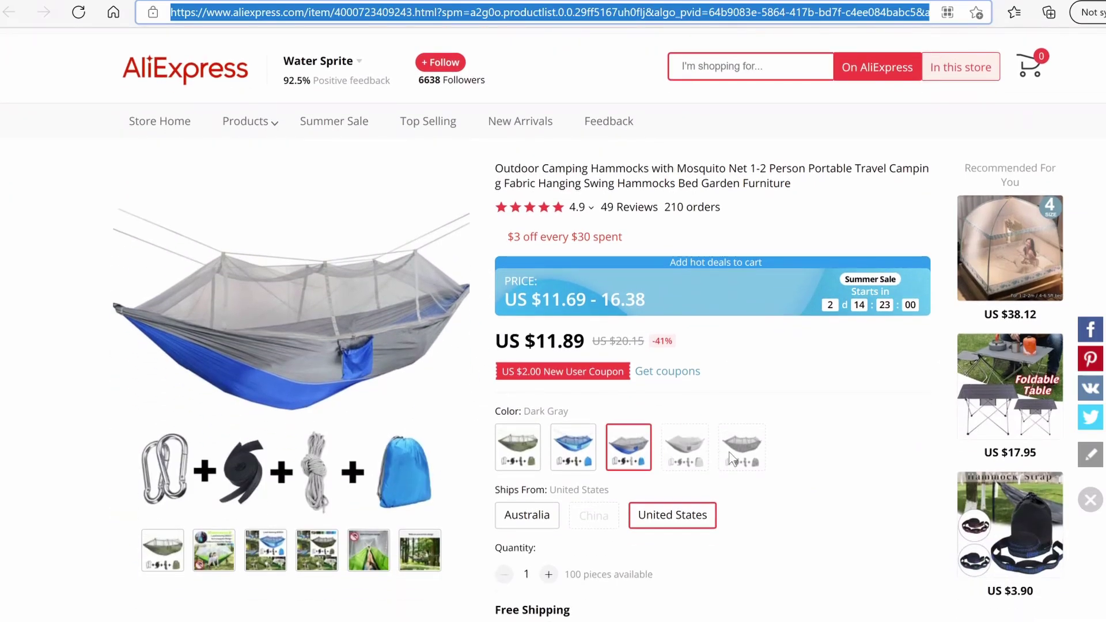
left_click(728, 459)
left_click(527, 449)
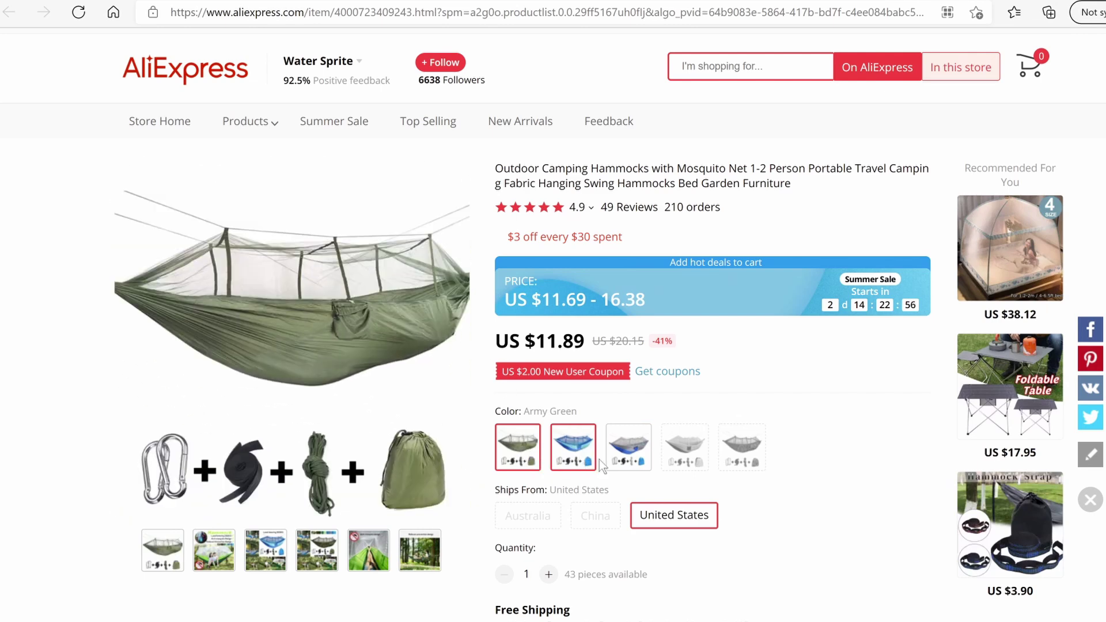
left_click(623, 454)
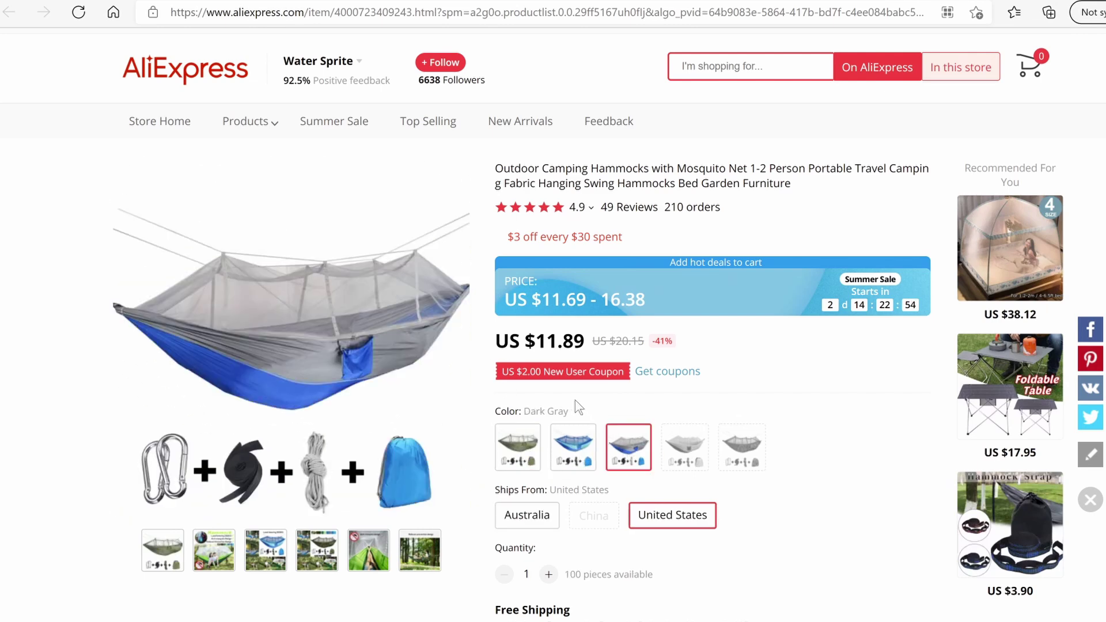
left_click(580, 454)
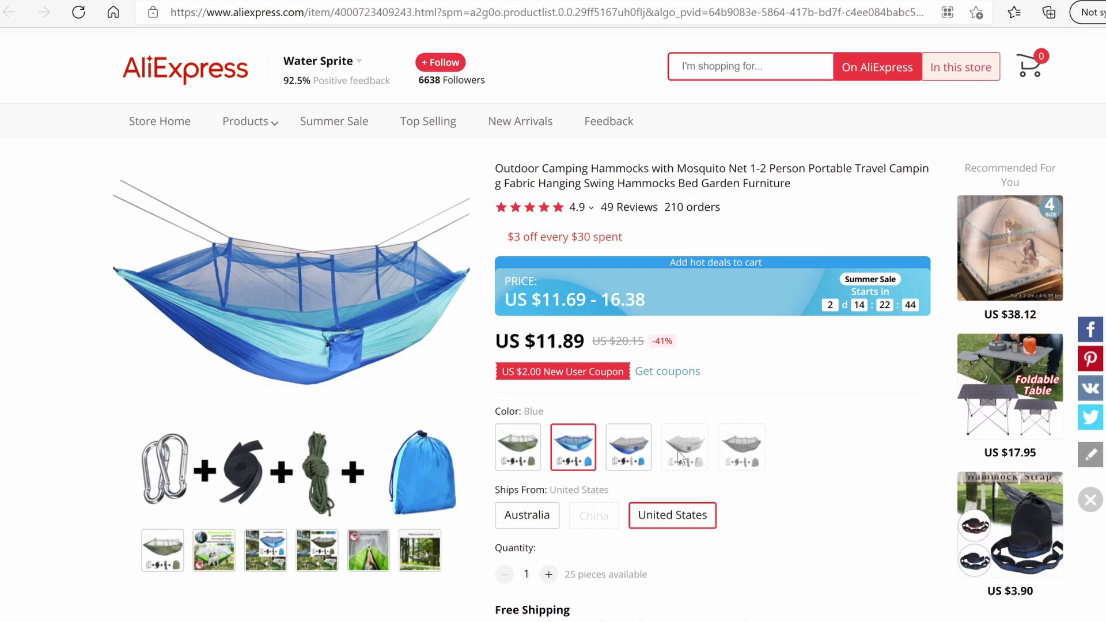
left_click(628, 448)
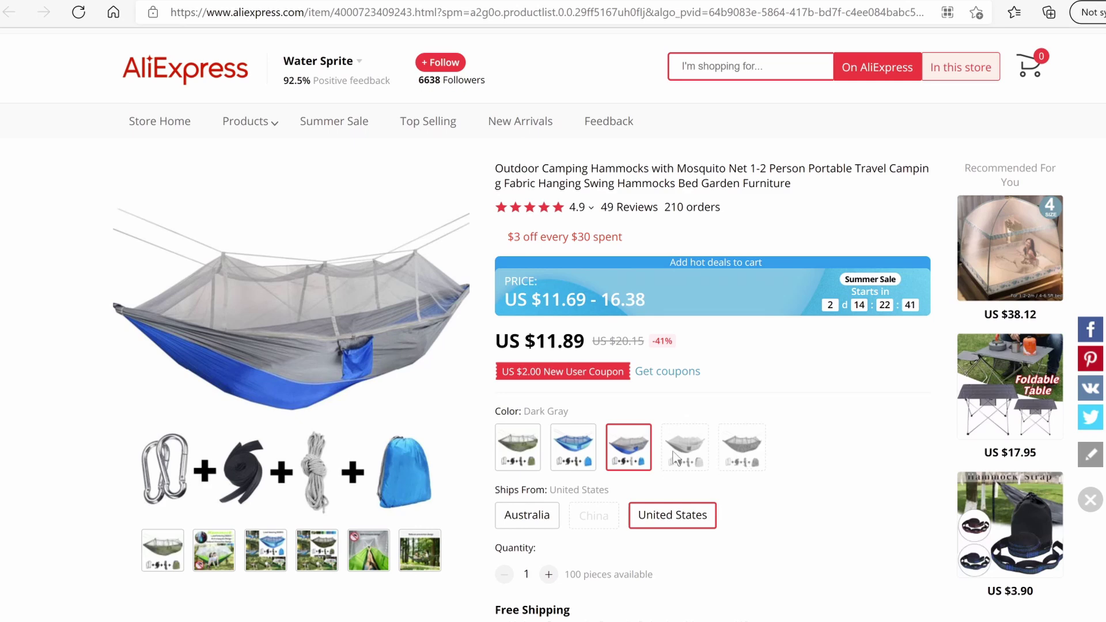
left_click(662, 2)
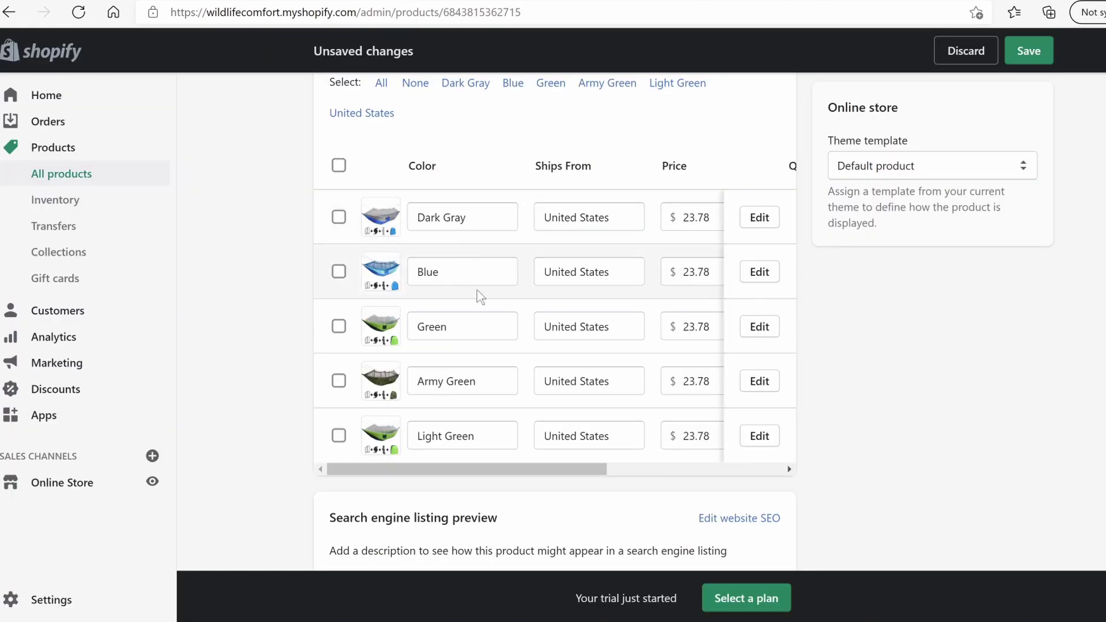
Assign the green hammock photo to the Army Green variant
left_click(394, 392)
left_click(541, 226)
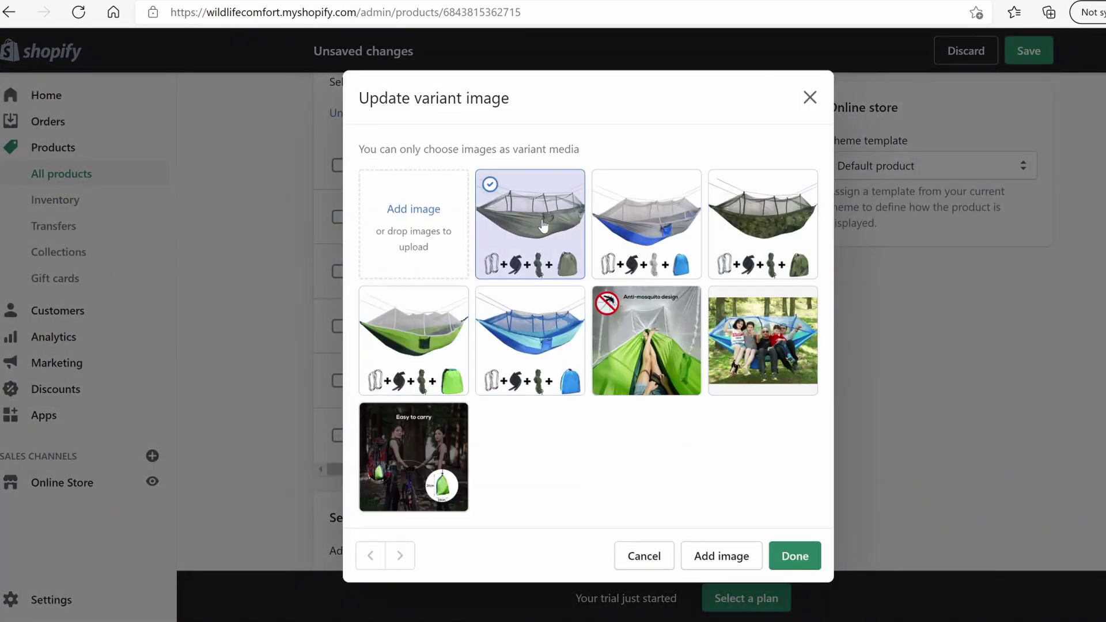
left_click(793, 555)
Delete the Green and Light Green variants
left_click(339, 326)
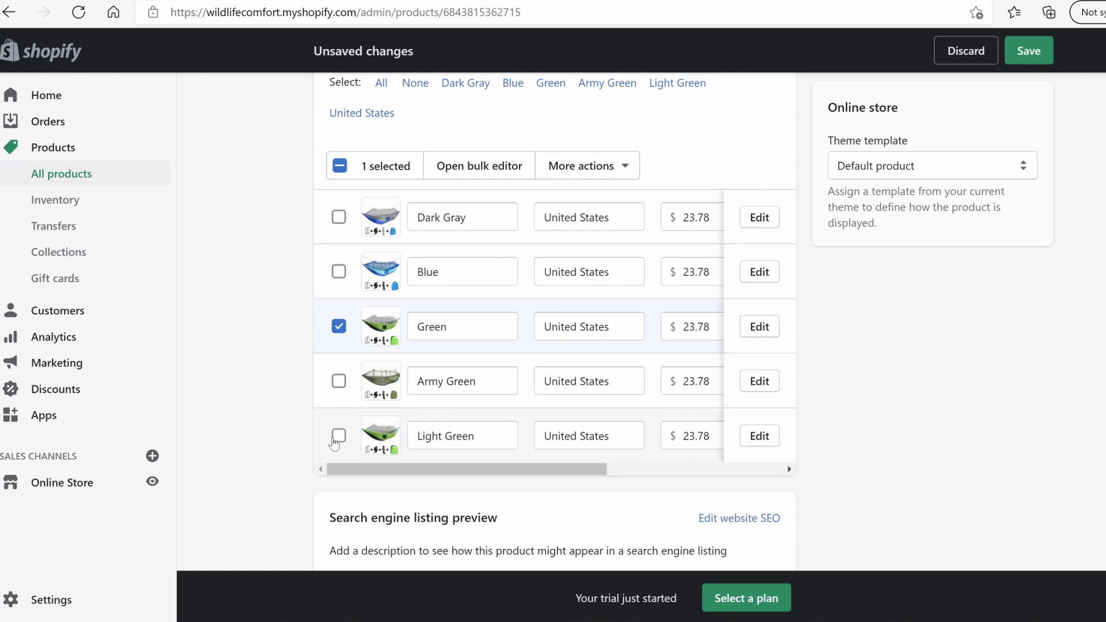
left_click(339, 435)
scroll(439, 420, "down", 2)
scroll(469, 421, "up", 3)
scroll(760, 322, "down", 1)
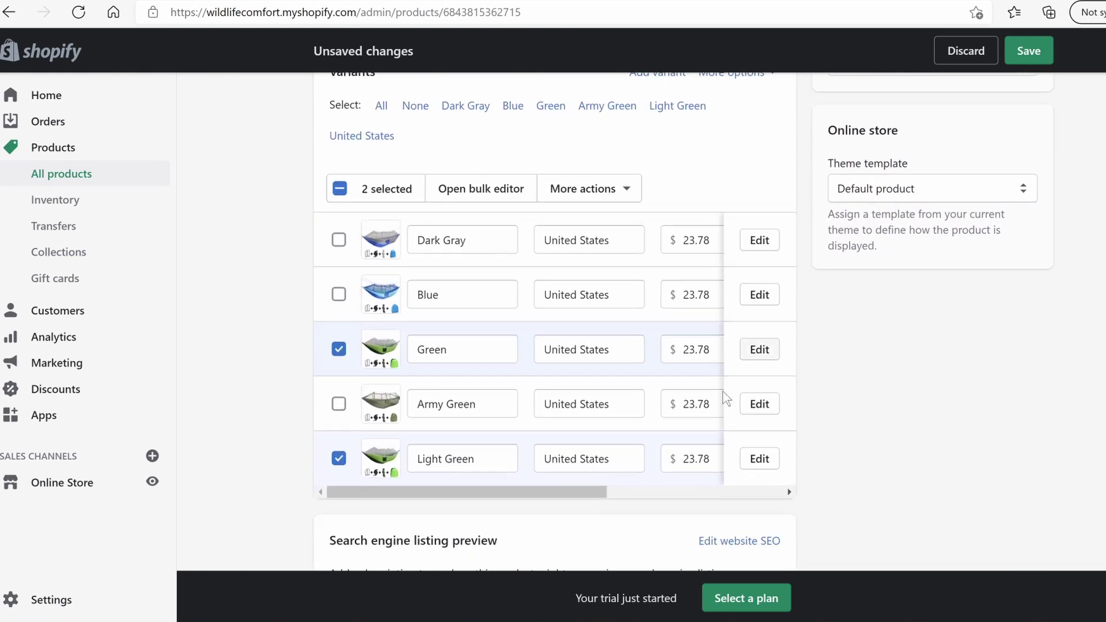
left_click_drag(582, 466, 462, 467)
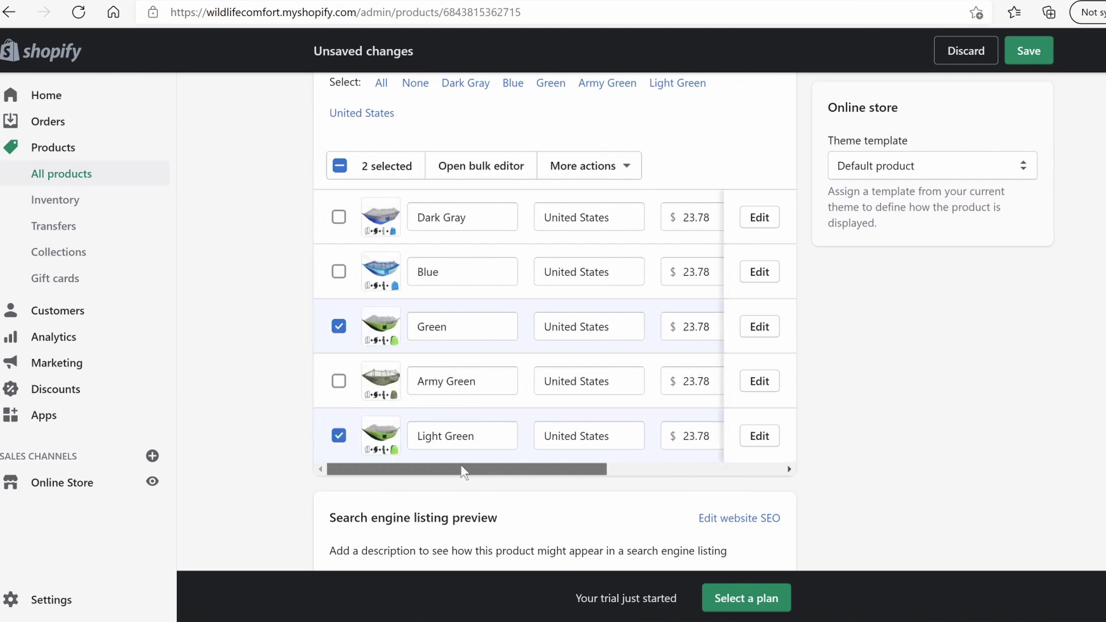
left_click(602, 166)
scroll(582, 240, "down", 1)
left_click(569, 337)
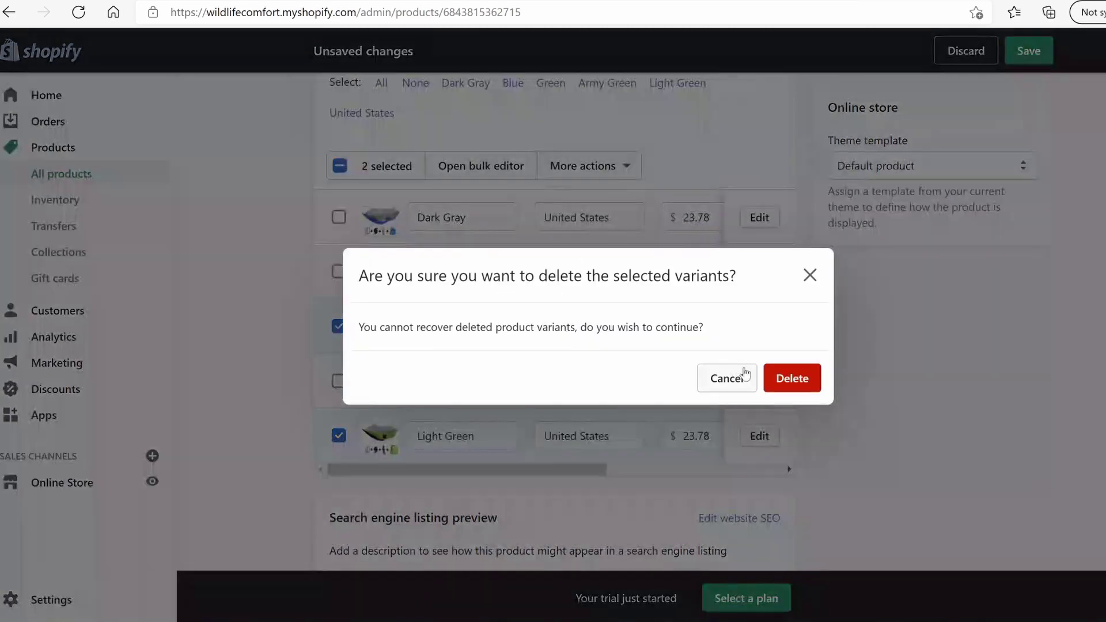
left_click(789, 378)
Save the product with Dark Gray, Blue Sky and Army Green remaining
left_click(1031, 51)
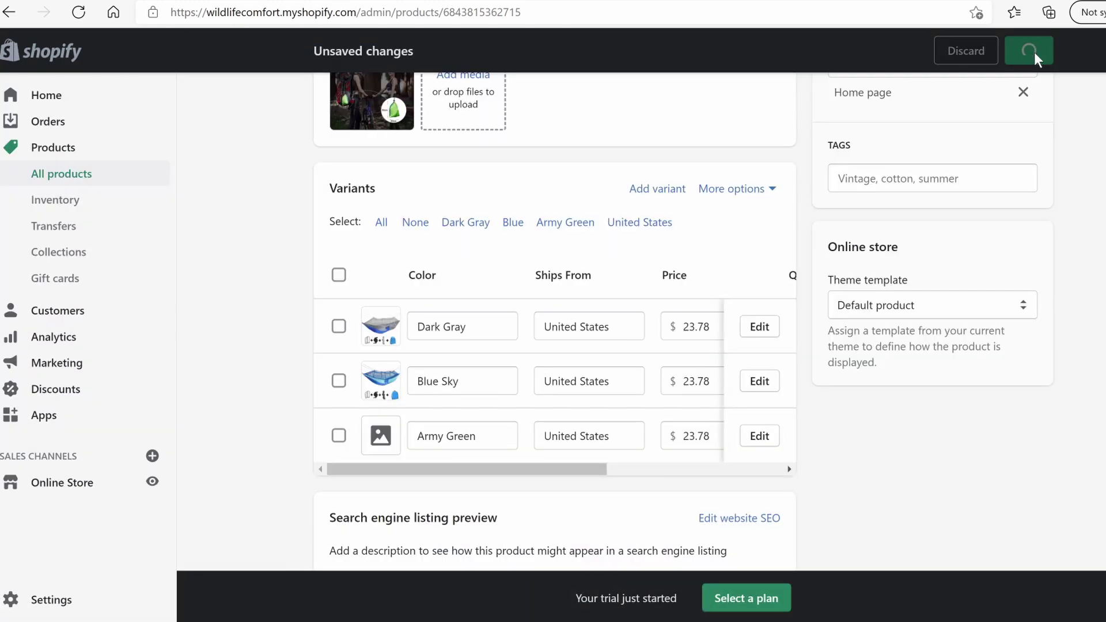
scroll(518, 366, "down", 5)
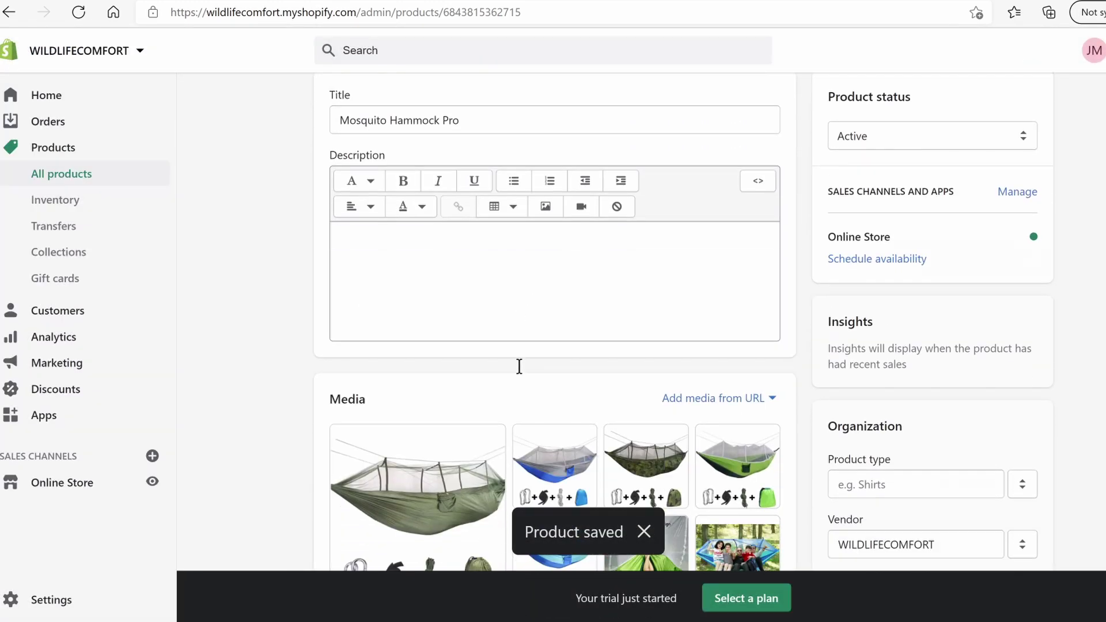
scroll(518, 366, "down", 4)
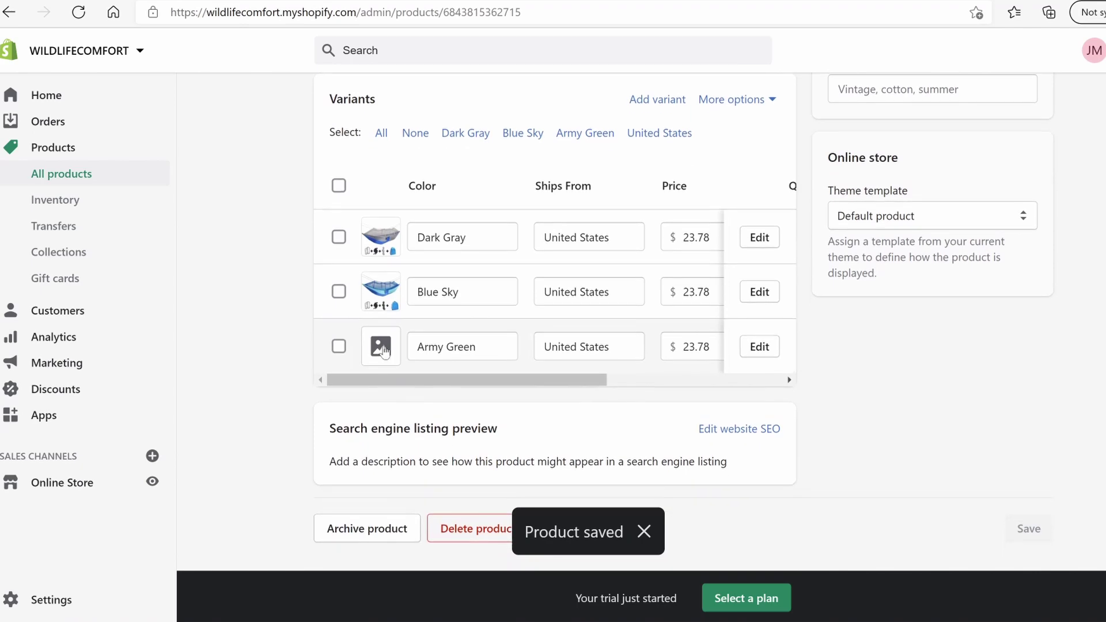
left_click(383, 347)
left_click(530, 225)
left_click(794, 556)
scroll(651, 184, "up", 5)
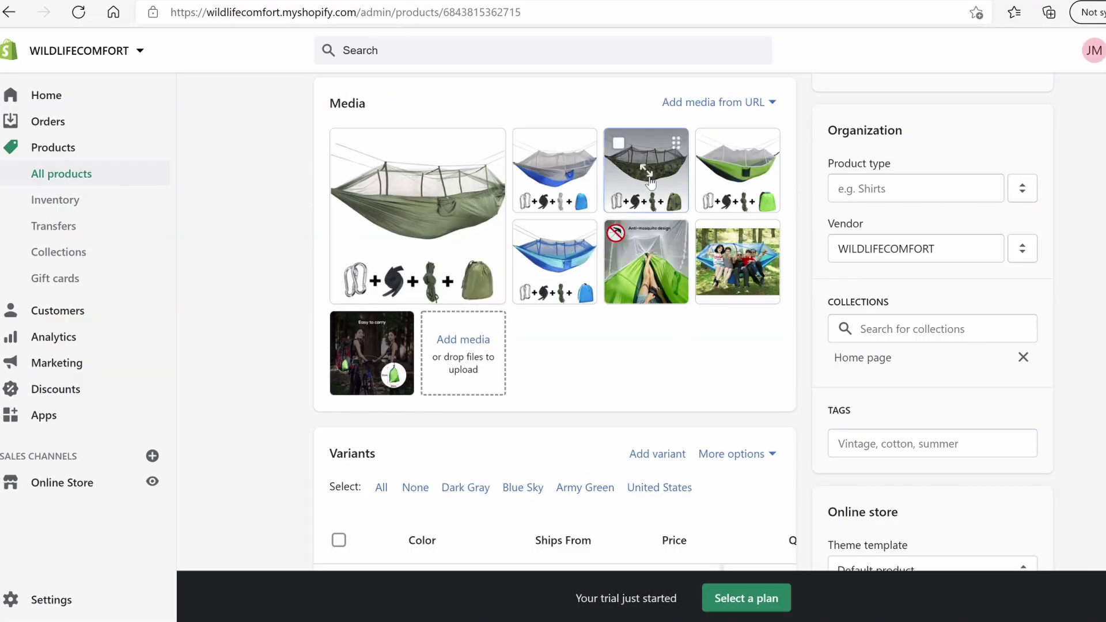
left_click(649, 182)
left_click(1061, 58)
left_click(766, 378)
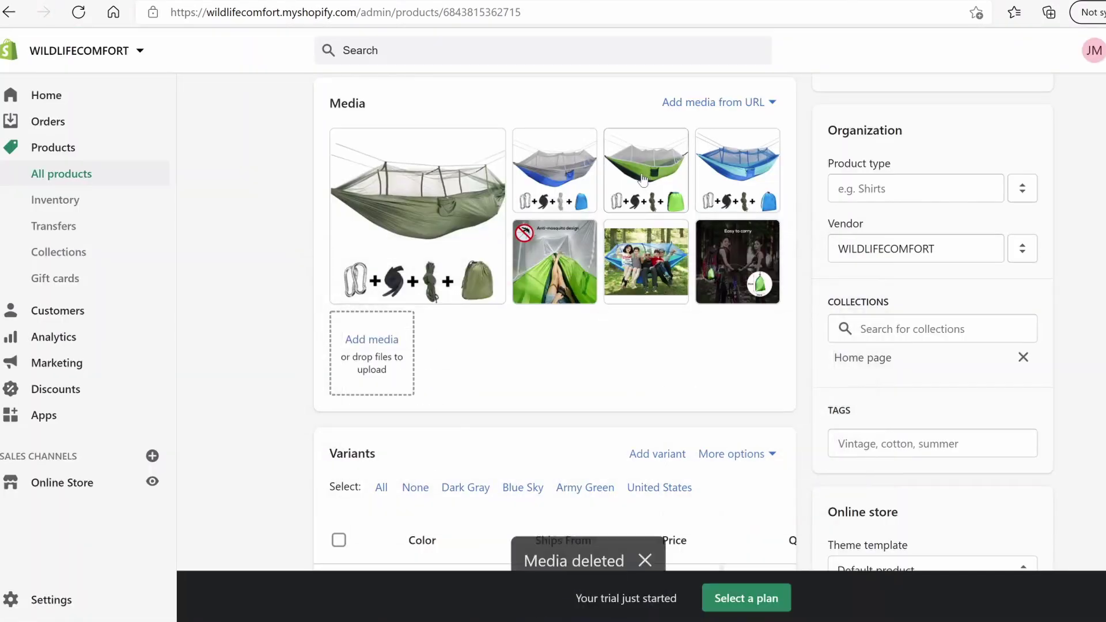
left_click(642, 173)
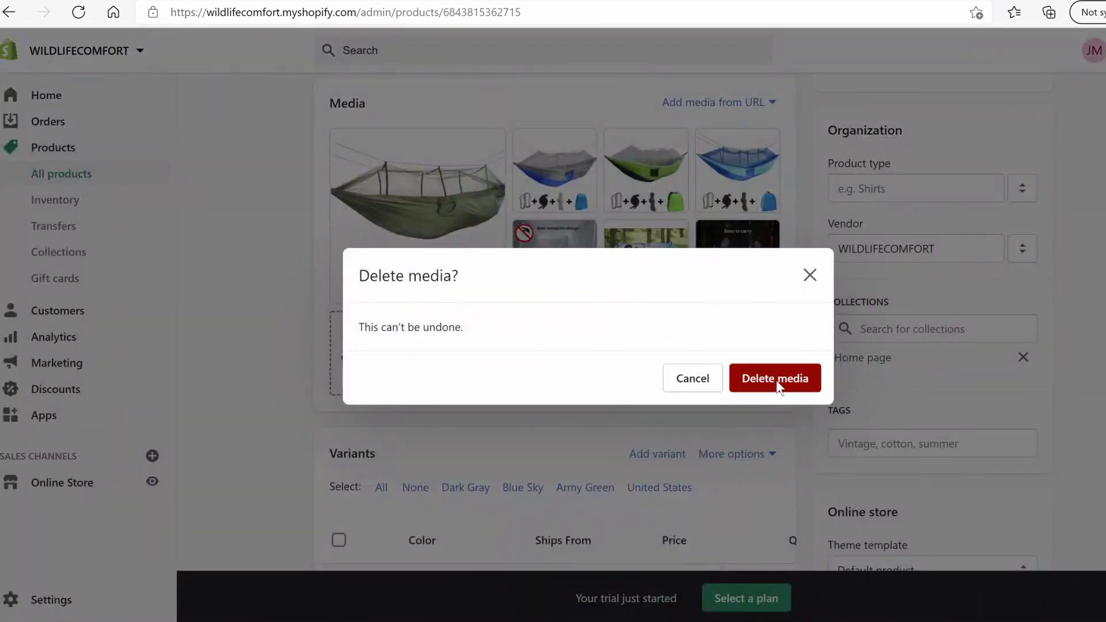
left_click(775, 380)
scroll(478, 346, "down", 3)
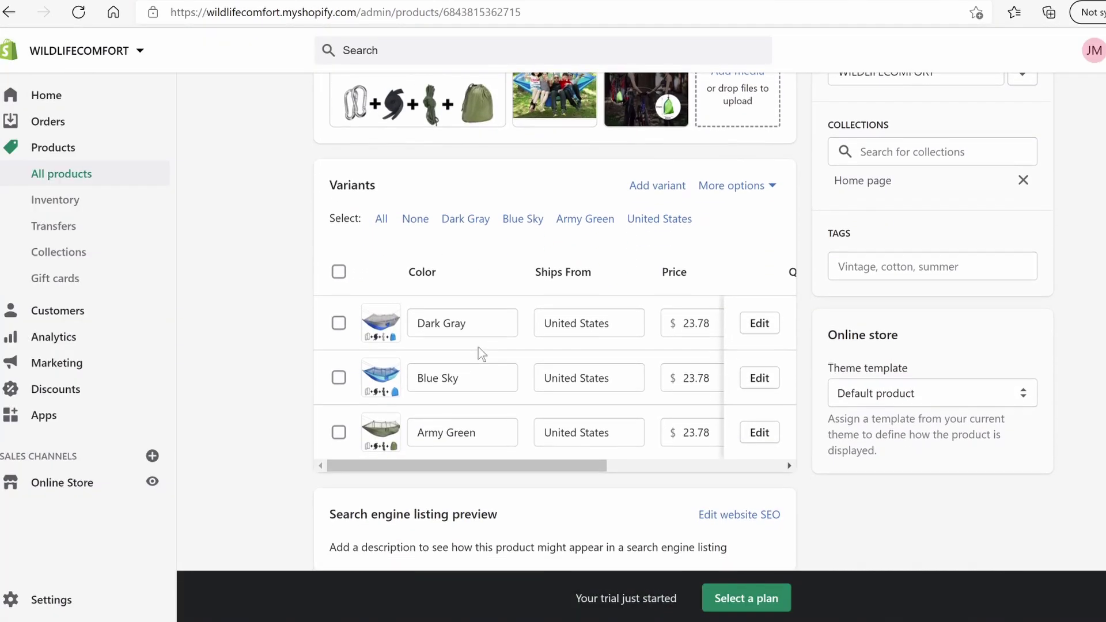
scroll(588, 458, "up", 3)
scroll(593, 467, "down", 3)
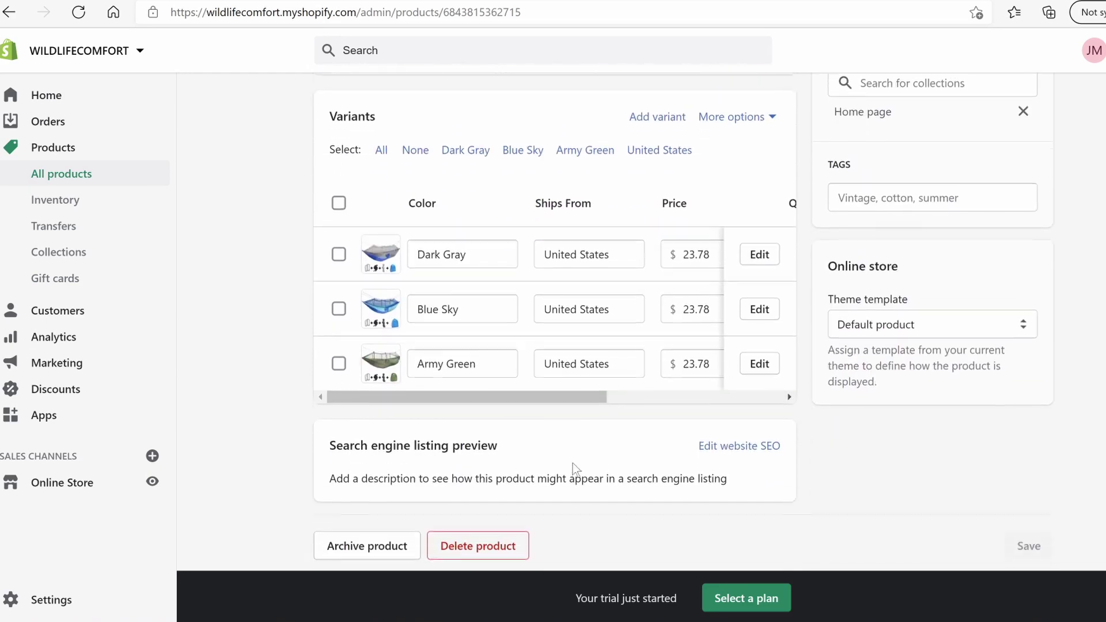
left_click_drag(535, 385, 610, 364)
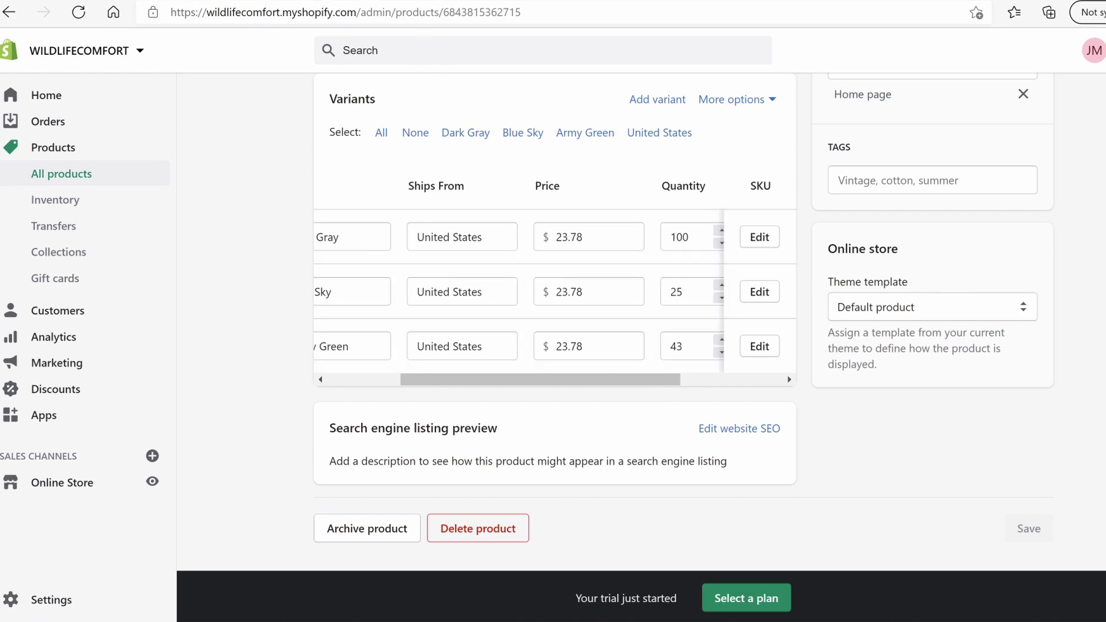
left_click(368, 1)
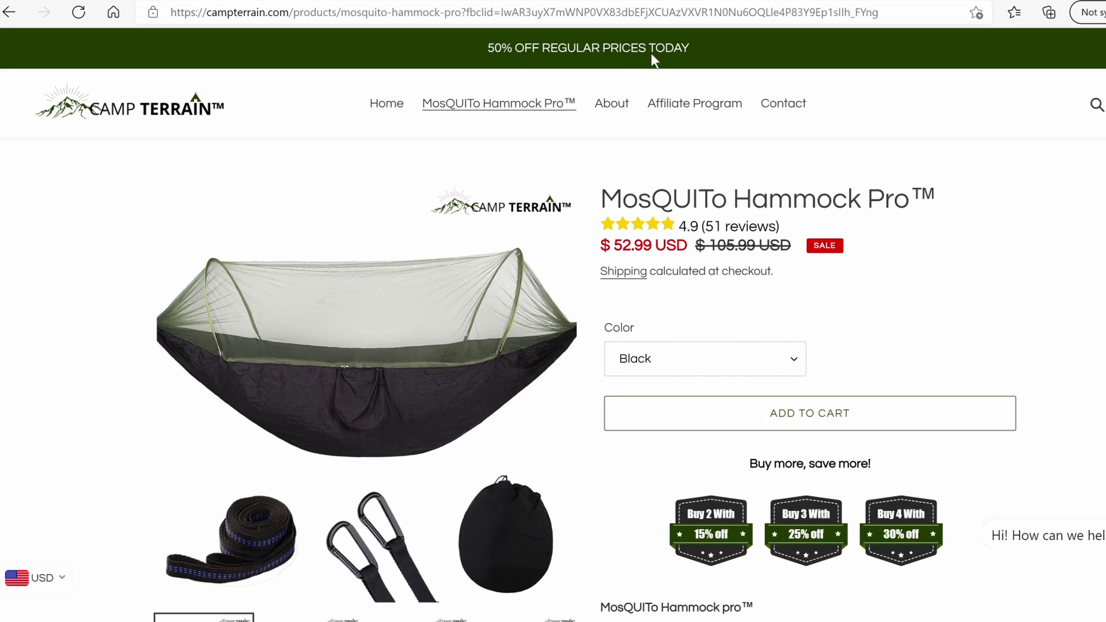
left_click(780, 0)
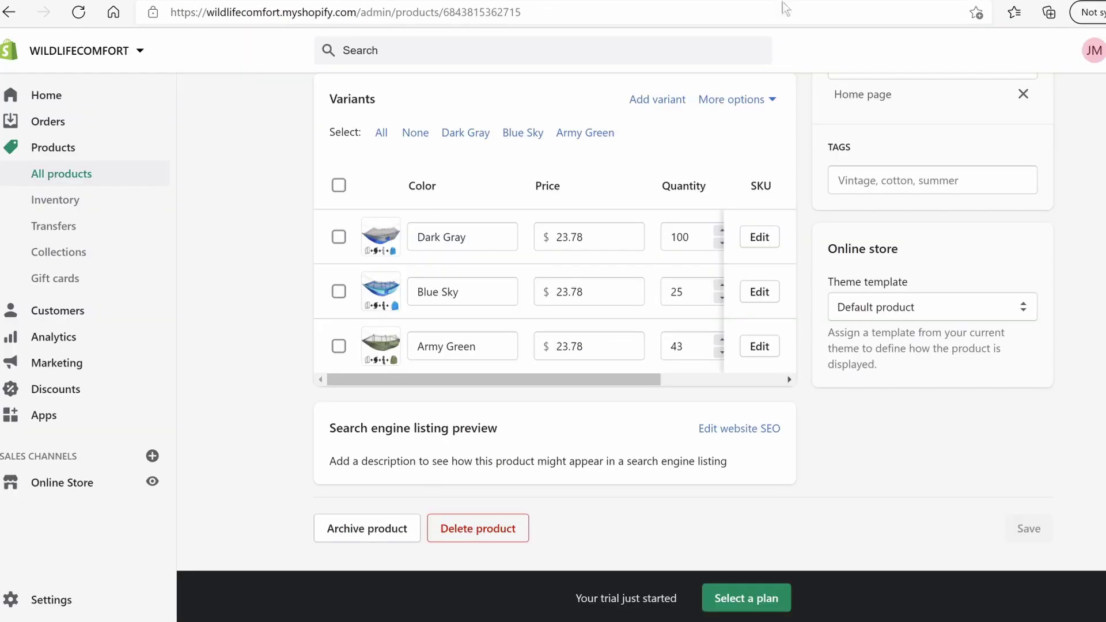
Price the Dark Gray, Blue Sky and Army Green variants at 52.99 and save
scroll(599, 242, "up", 1)
left_click_drag(599, 324, 506, 326)
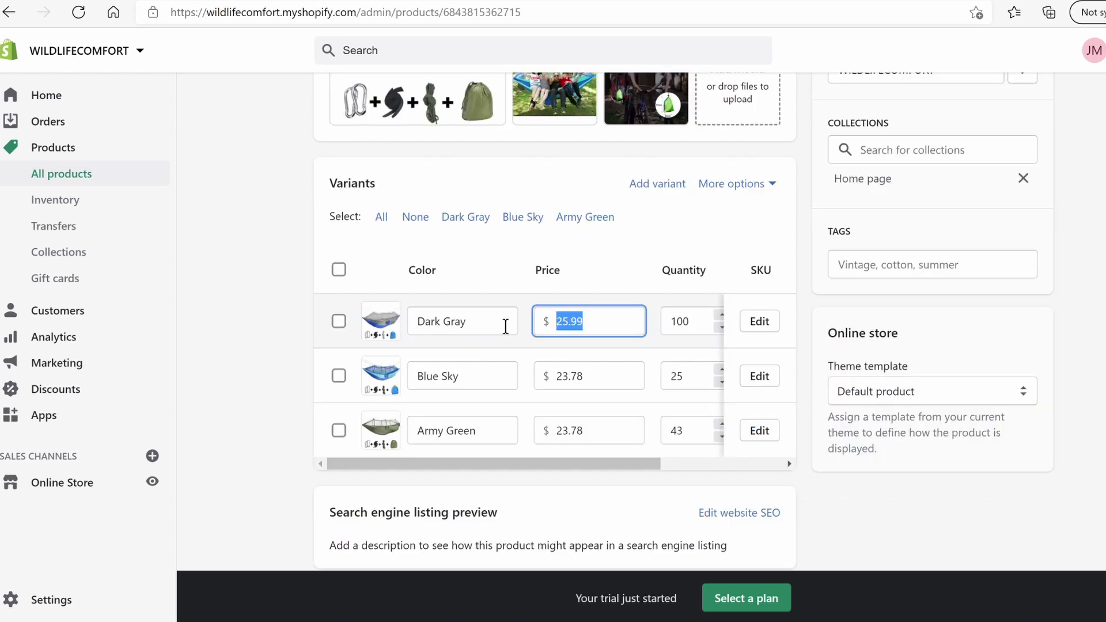
type("52.99")
left_click_drag(589, 377, 548, 377)
type("52.99")
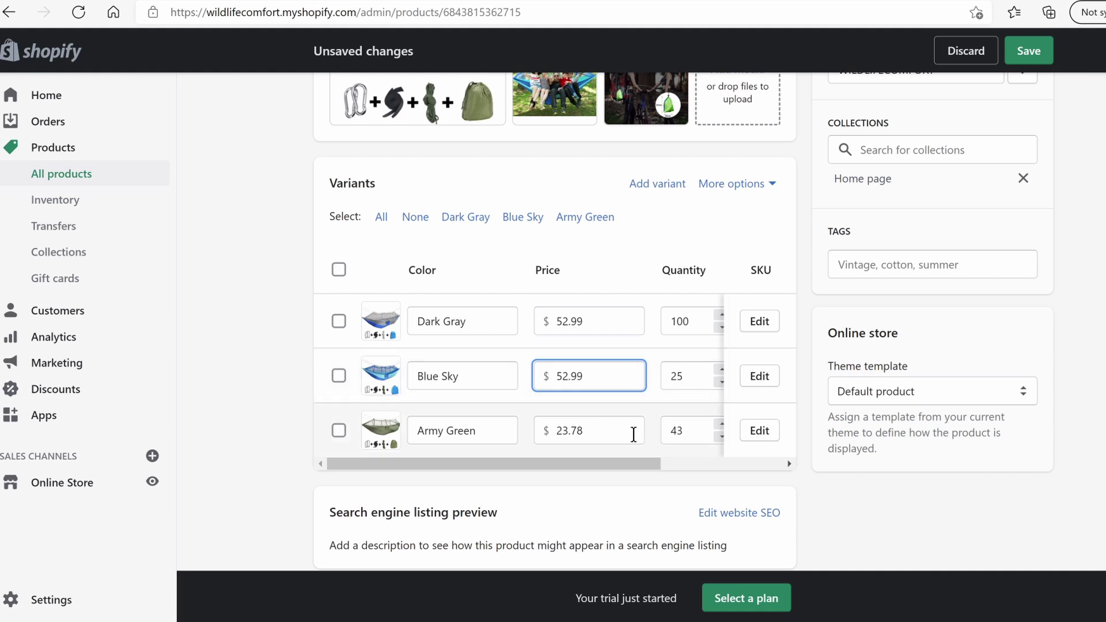
left_click_drag(631, 434, 557, 433)
type("52.99")
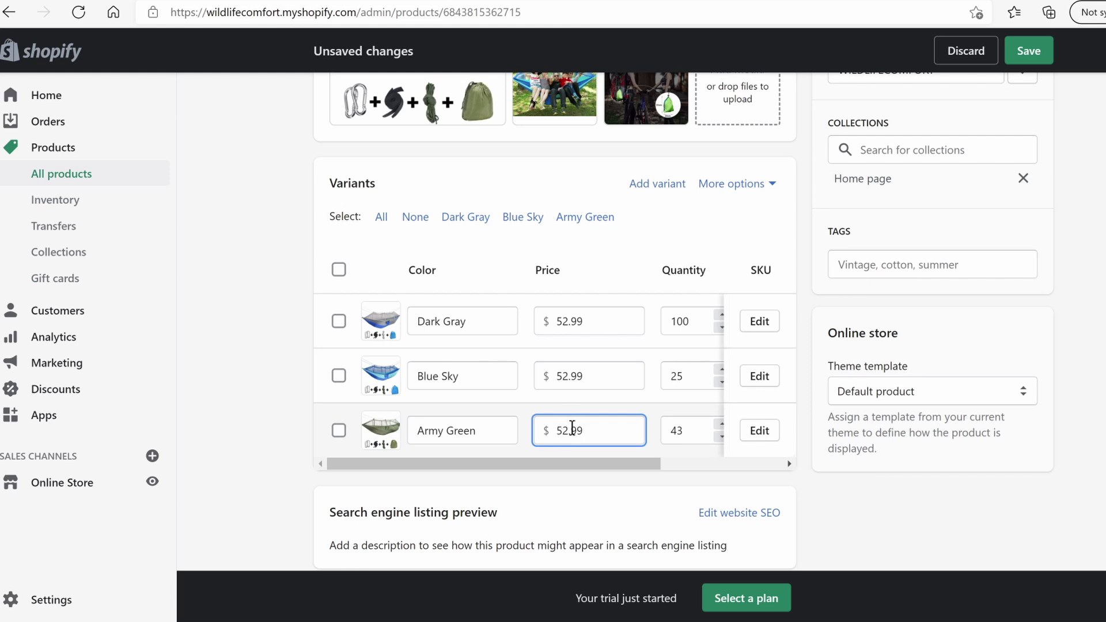
left_click_drag(558, 467, 688, 468)
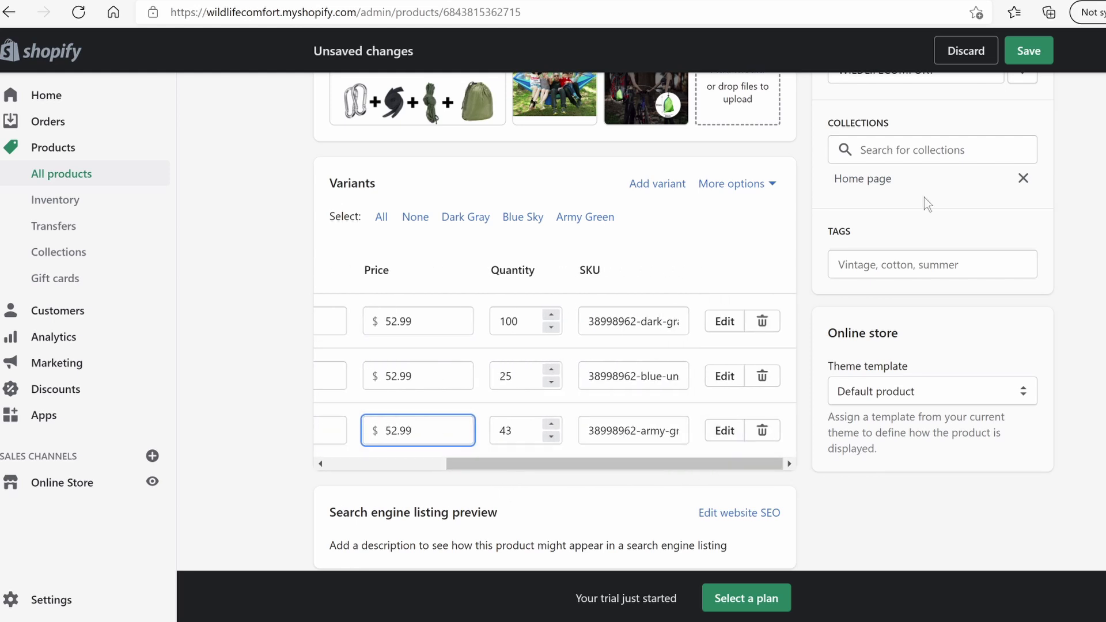
left_click(1020, 52)
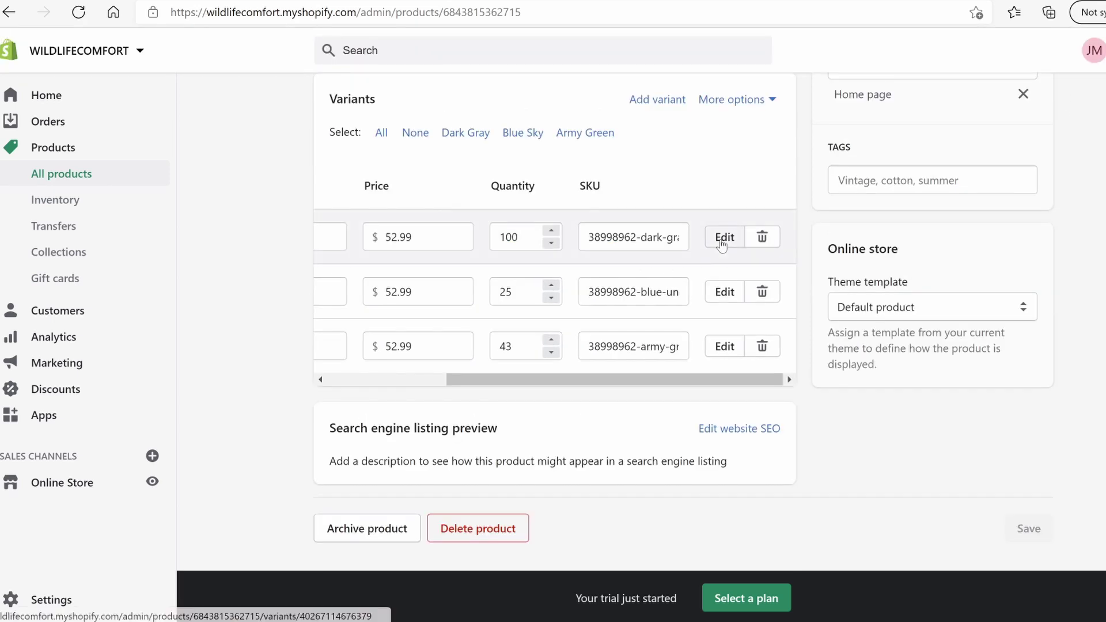
left_click(721, 239)
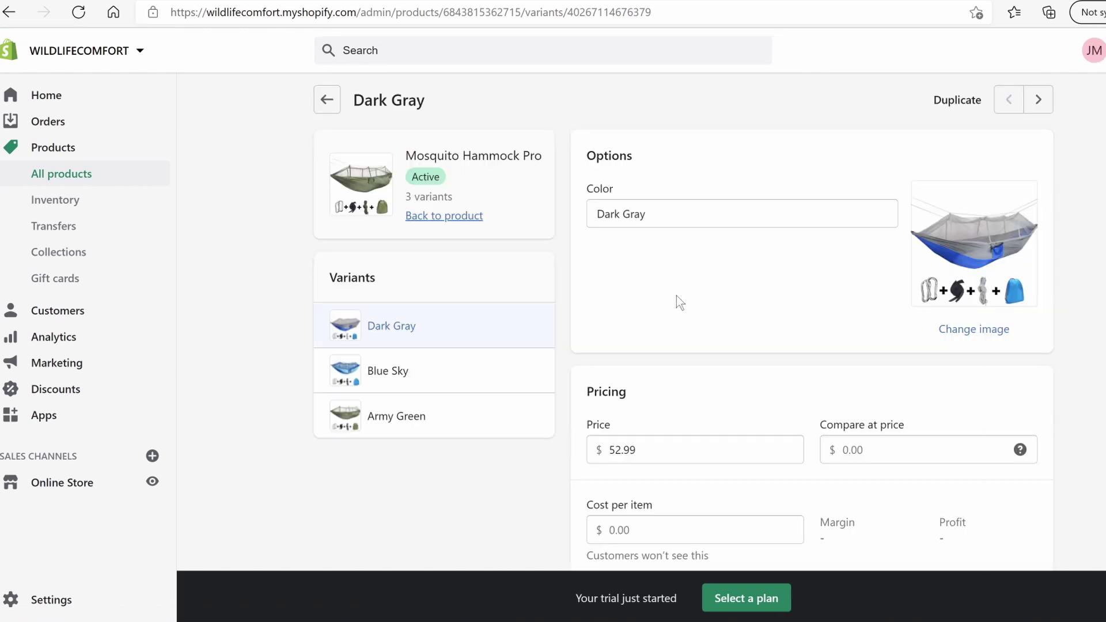
Add a 105.99 compare-at price to the Dark Gray, Blue Sky and Army Green variants, saving each
left_click(848, 450)
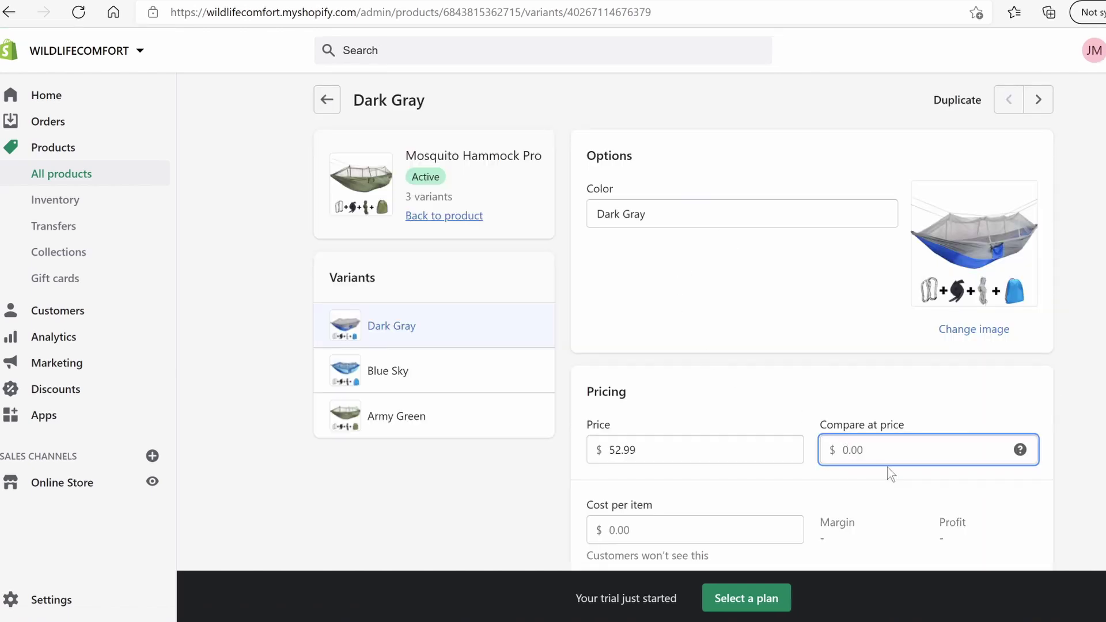
type("105.99")
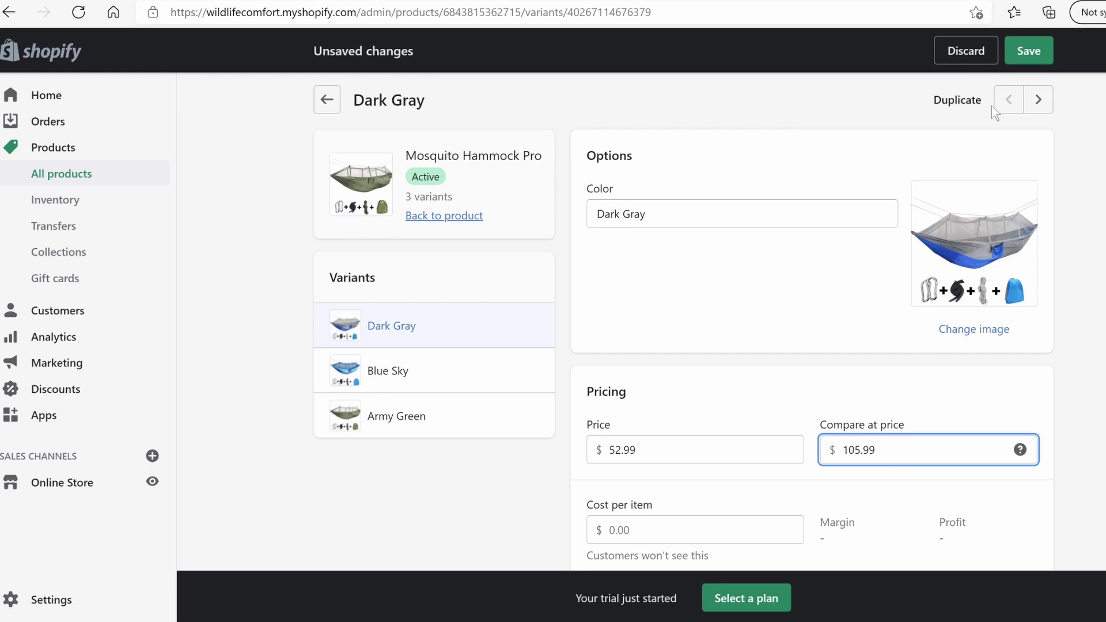
left_click(1025, 52)
left_click(556, 369)
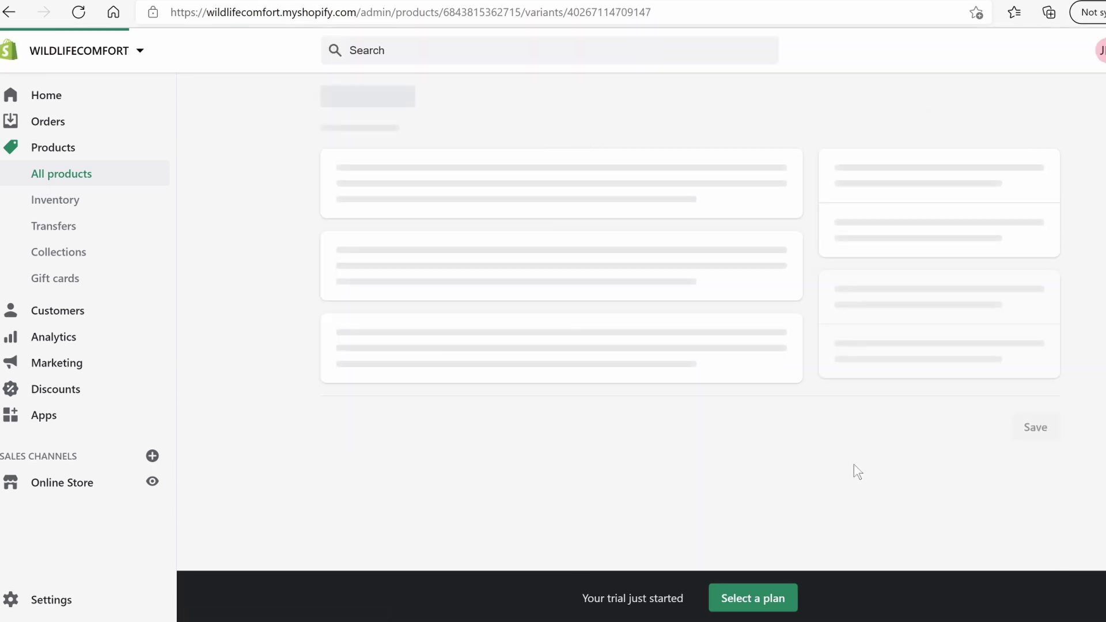
left_click(880, 449)
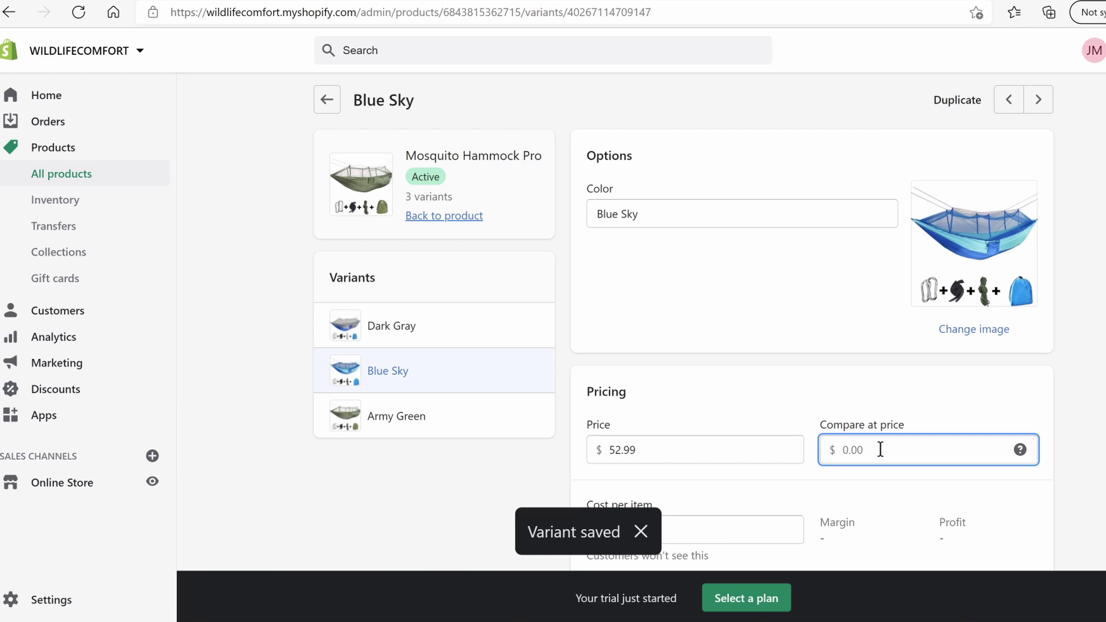
type("105.99")
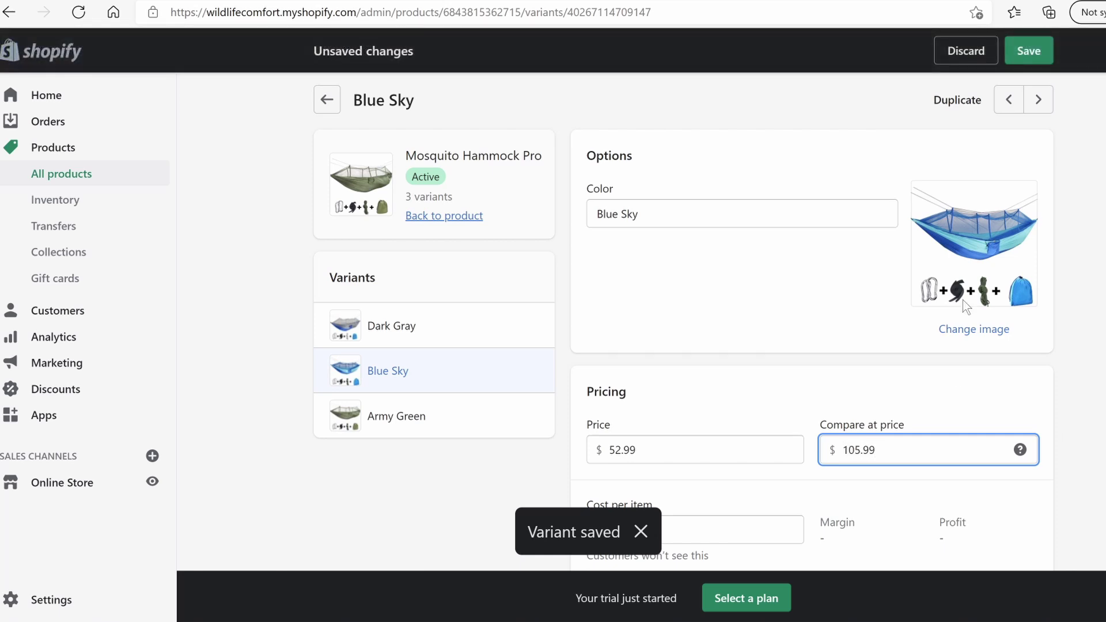
left_click(1027, 53)
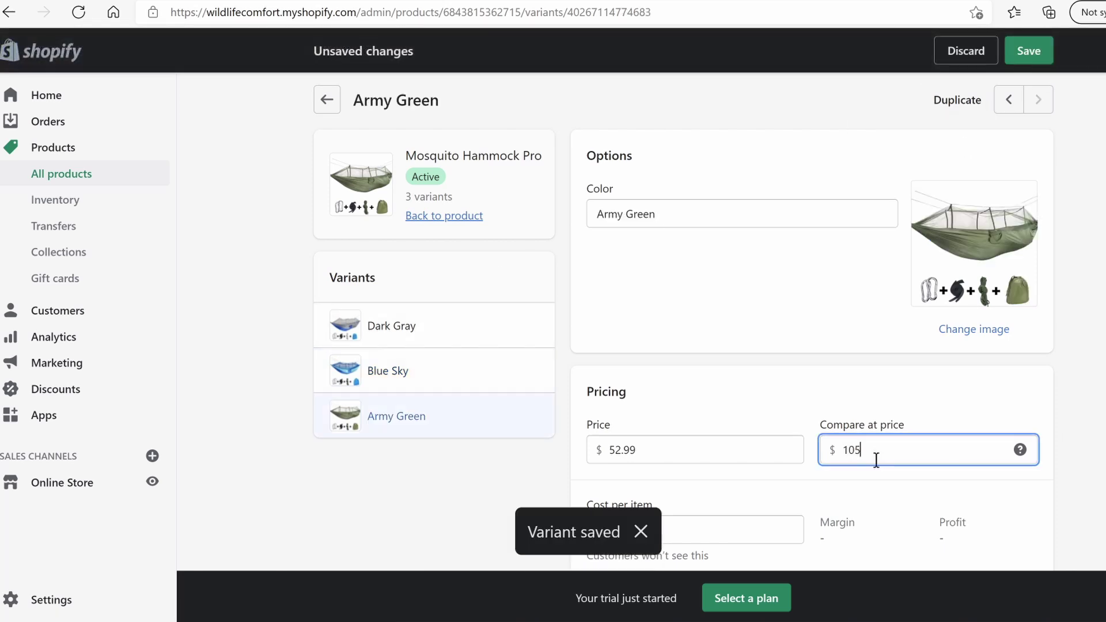
left_click(1029, 51)
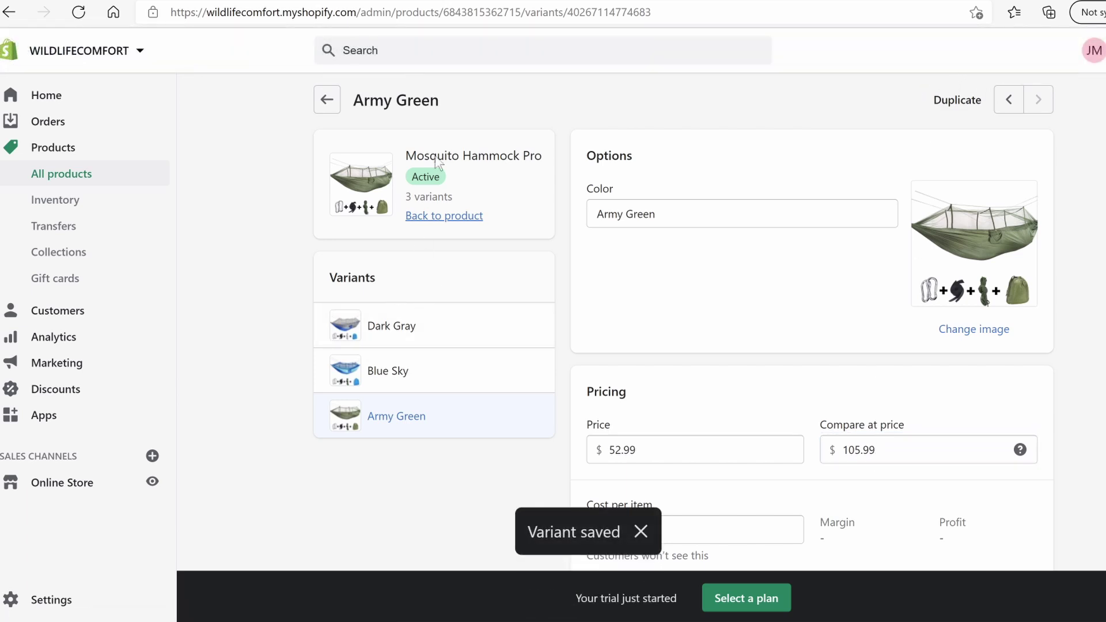
Return to Mosquito Hammock Pro and review the competitor's product description
left_click(326, 105)
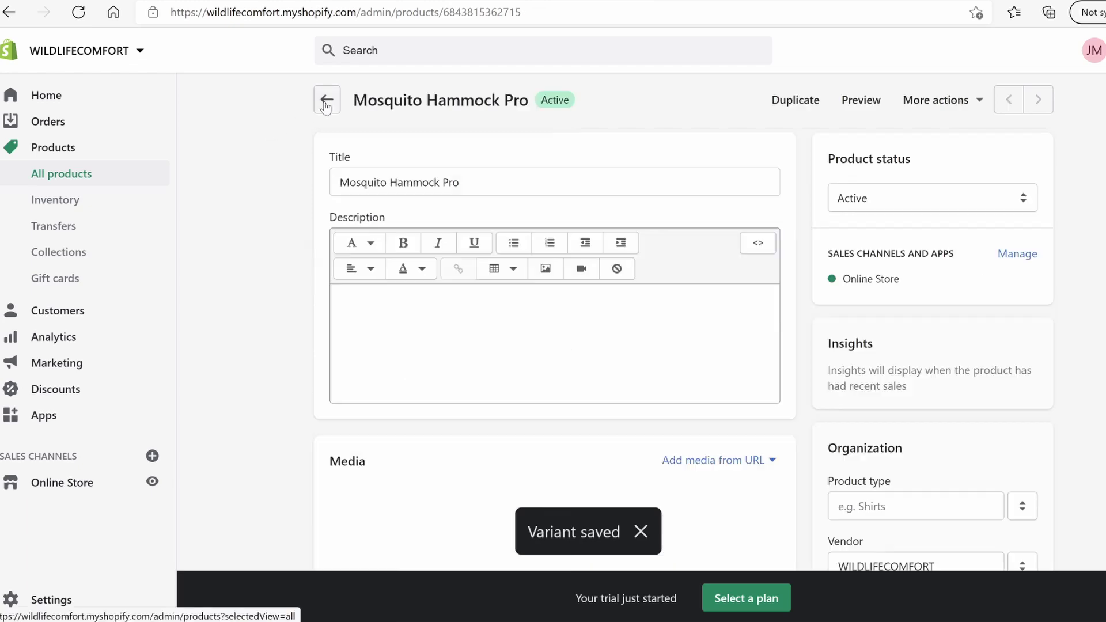
scroll(375, 269, "down", 6)
scroll(377, 270, "down", 2)
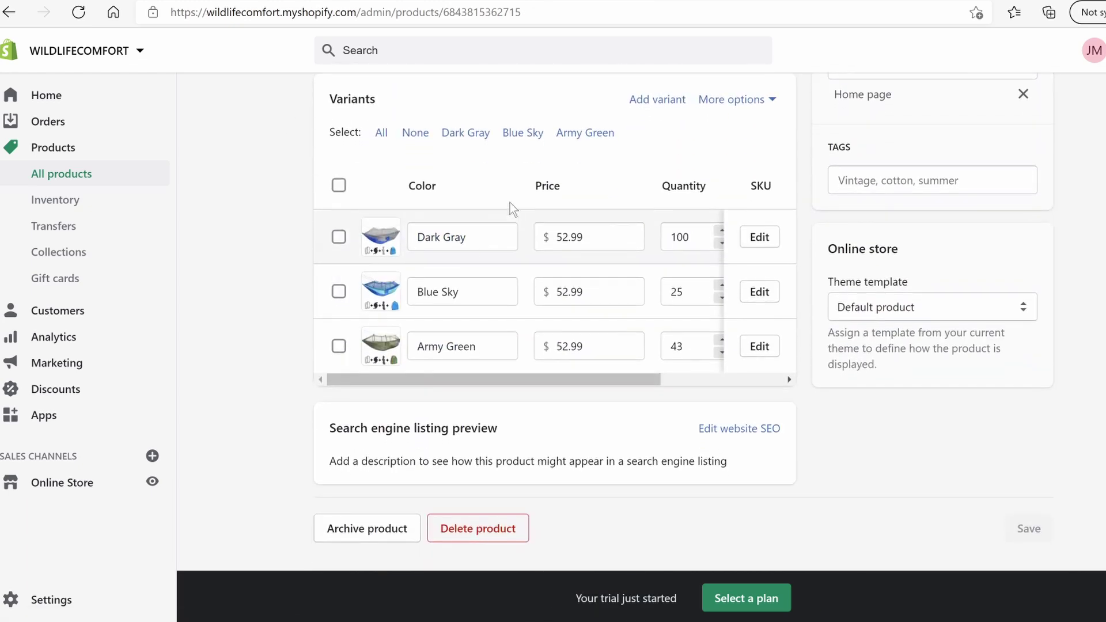
scroll(599, 383, "right", 2)
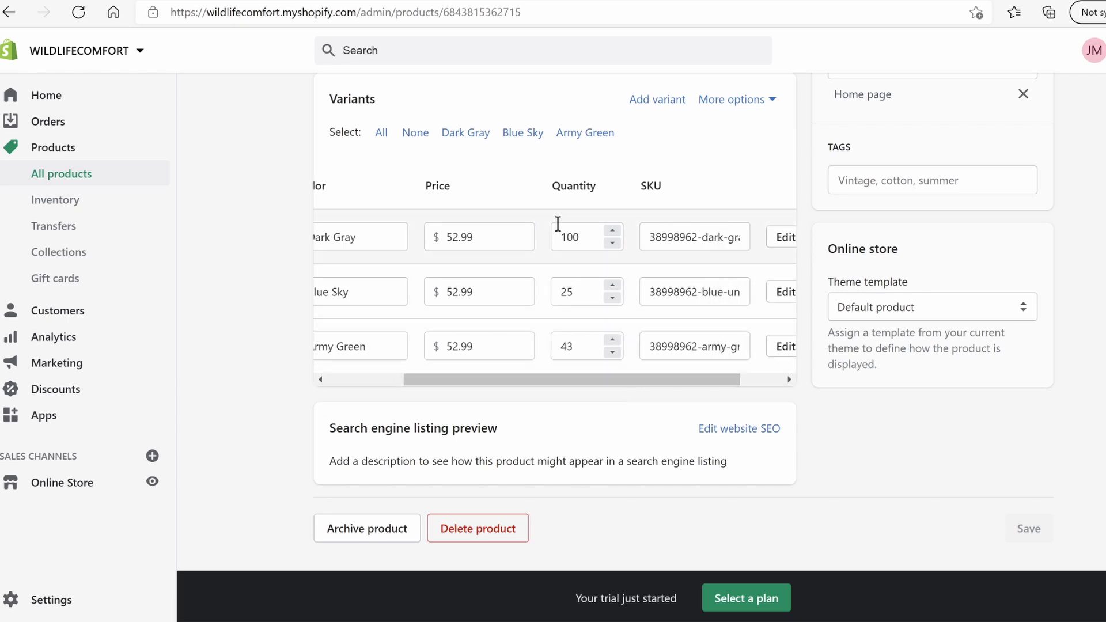
scroll(646, 397, "right", 2)
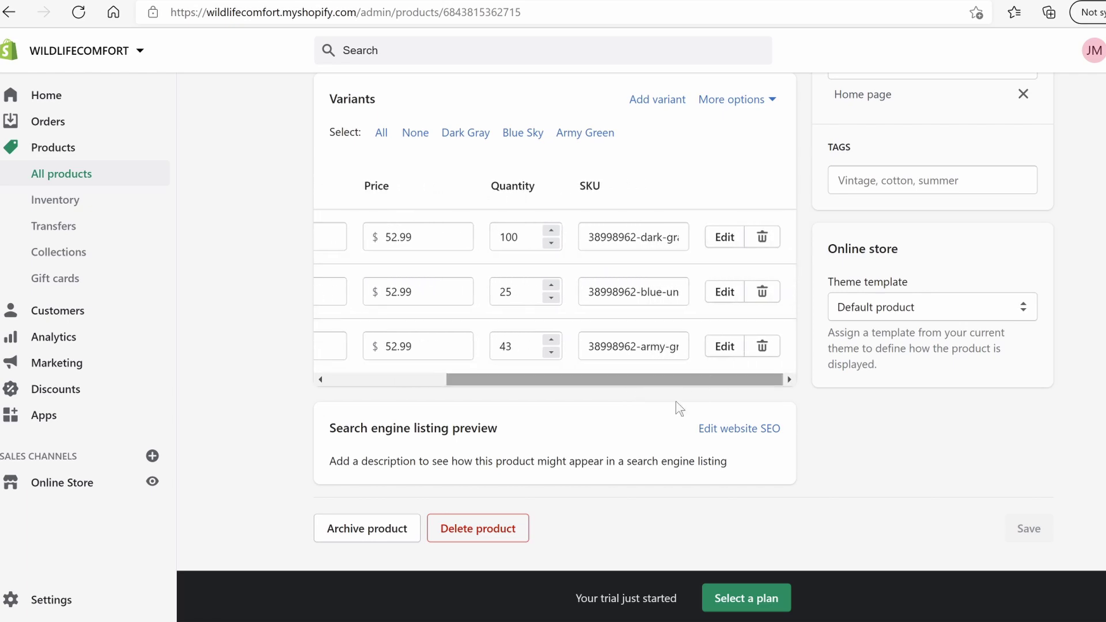
scroll(647, 460, "up", 8)
scroll(636, 472, "up", 3)
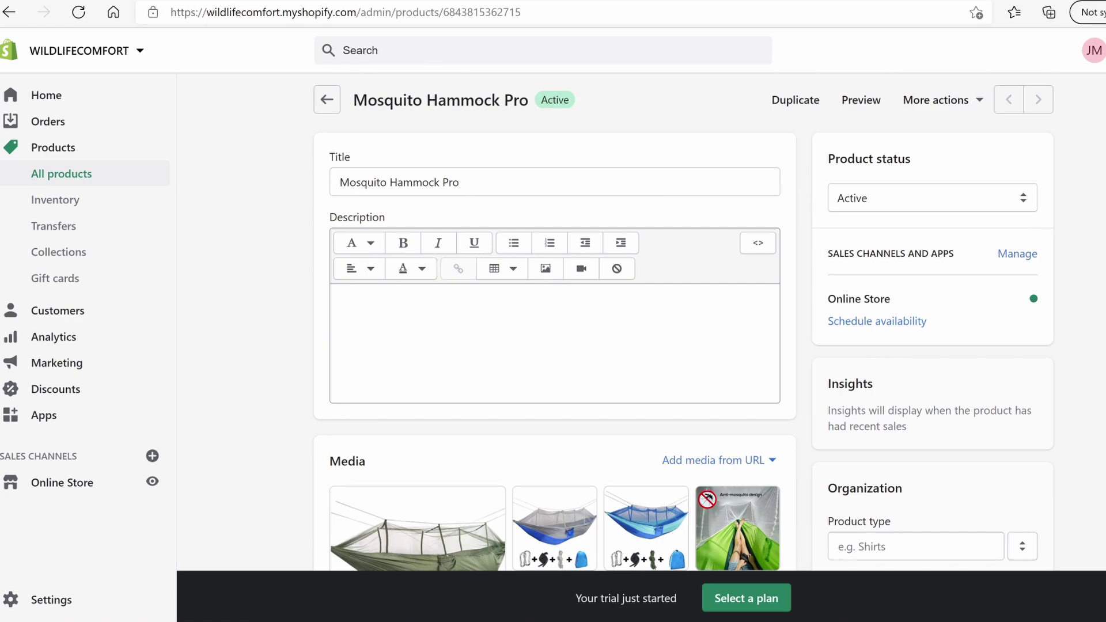
left_click(363, 2)
scroll(567, 375, "down", 7)
scroll(596, 388, "down", 15)
scroll(596, 387, "down", 3)
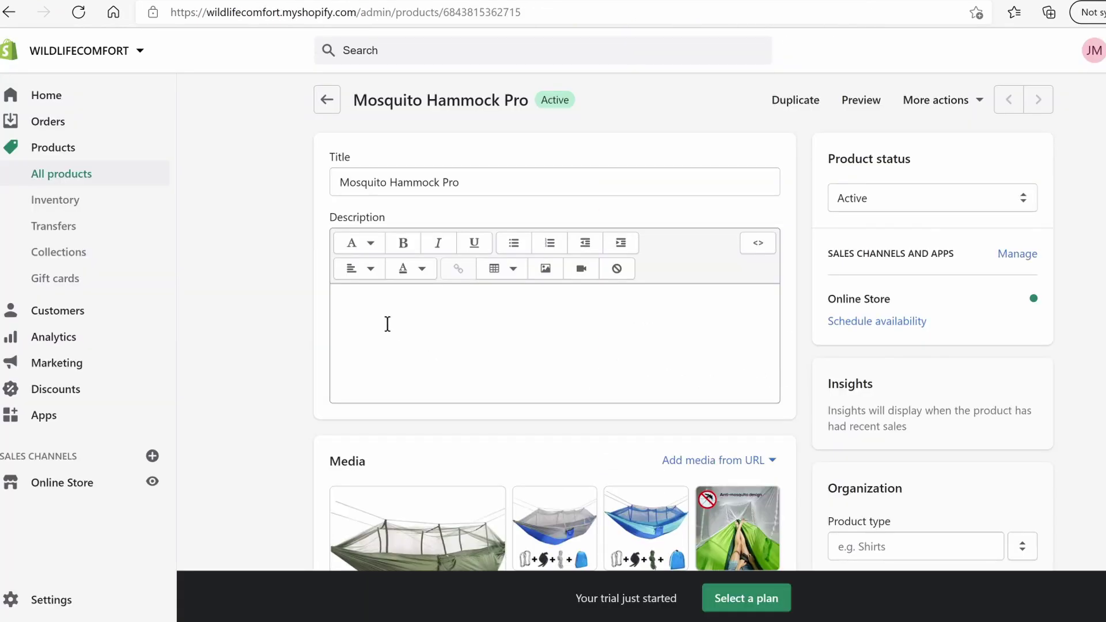
Paste the copied hammock description with images and badges, save, and preview the storefront page
left_click(386, 317)
type("What could be better after a long hike, on a date, or a lazy day with the family in the back yard than to relax in a hammock and sway with the breeze as you enjoy the beauty of nature? And now you'll never have to worry about annoying bugs buzzing around or biting you.")
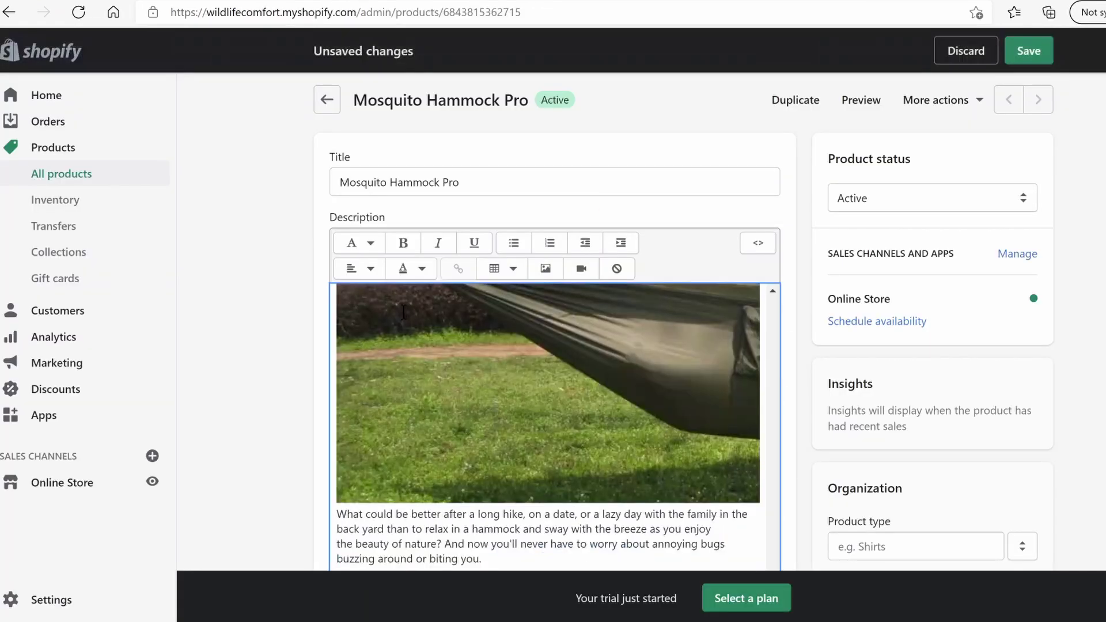
scroll(570, 299, "down", 10)
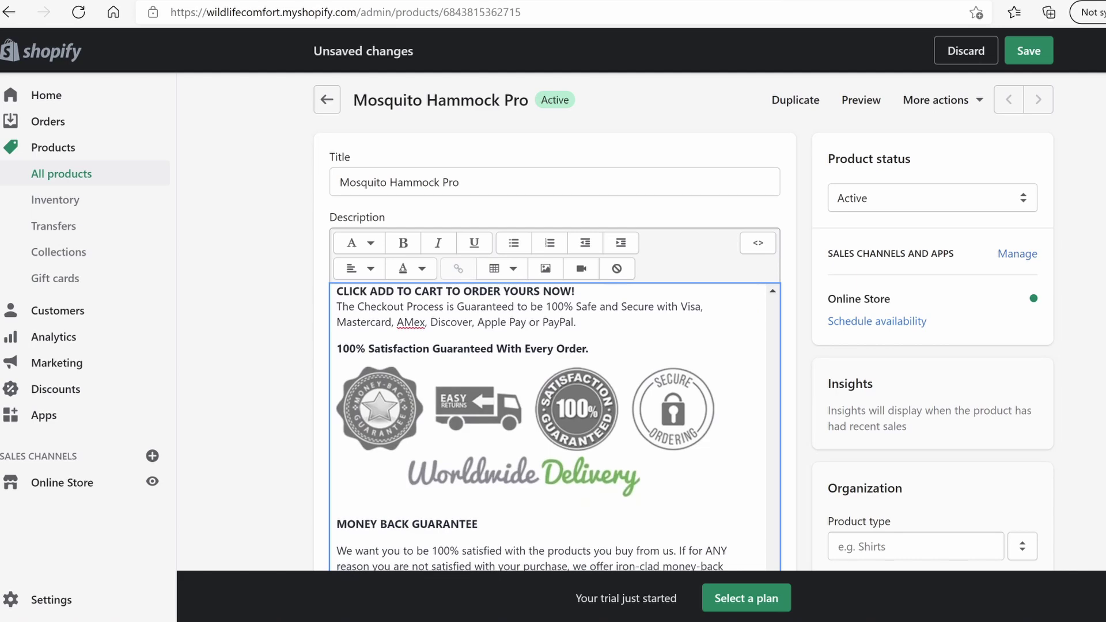
scroll(703, 337, "down", 3)
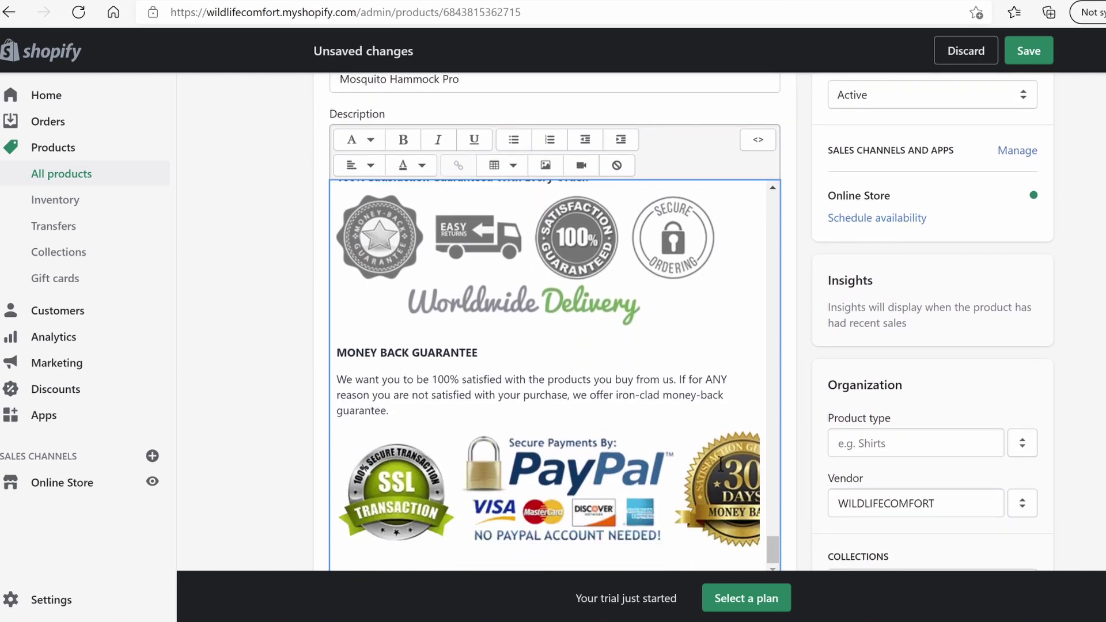
scroll(1011, 316, "down", 2)
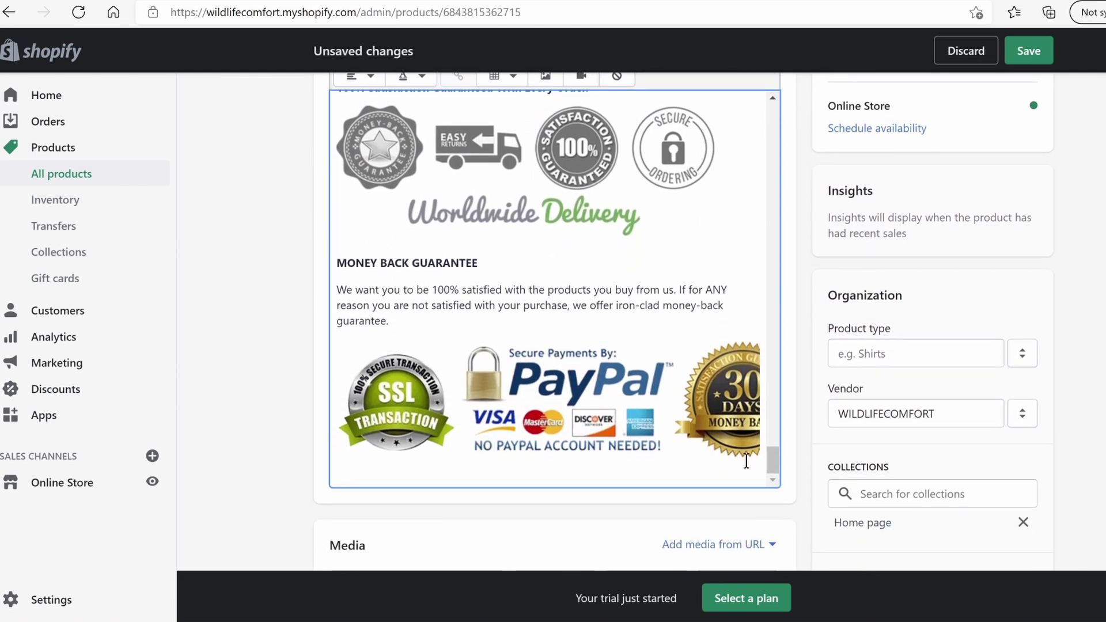
scroll(745, 345, "up", 15)
left_click(1029, 51)
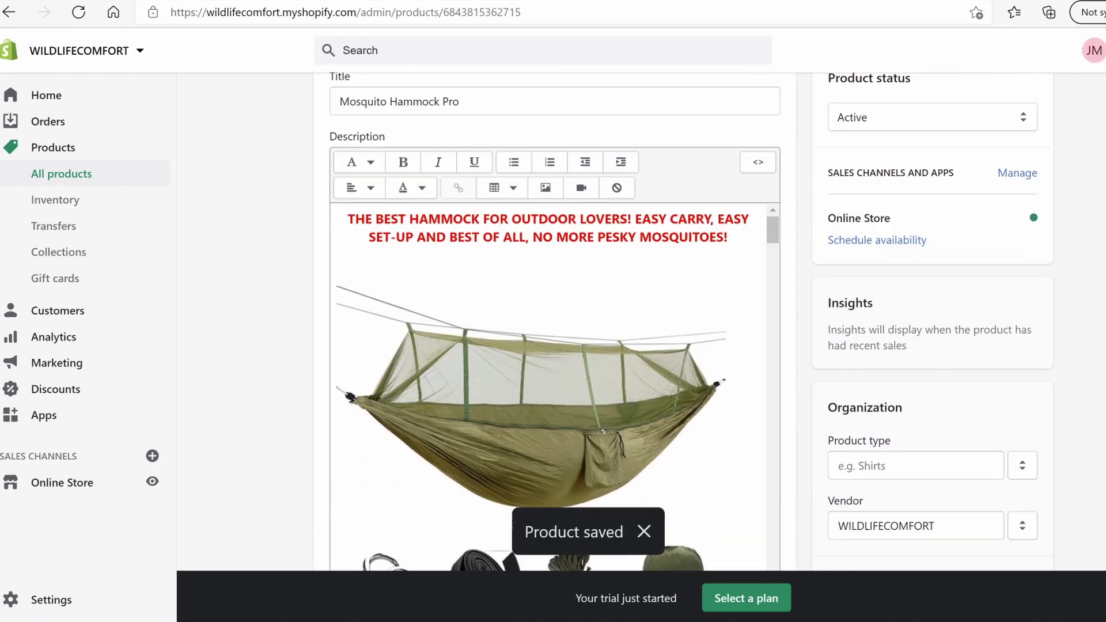
scroll(897, 71, "up", 2)
left_click(858, 103)
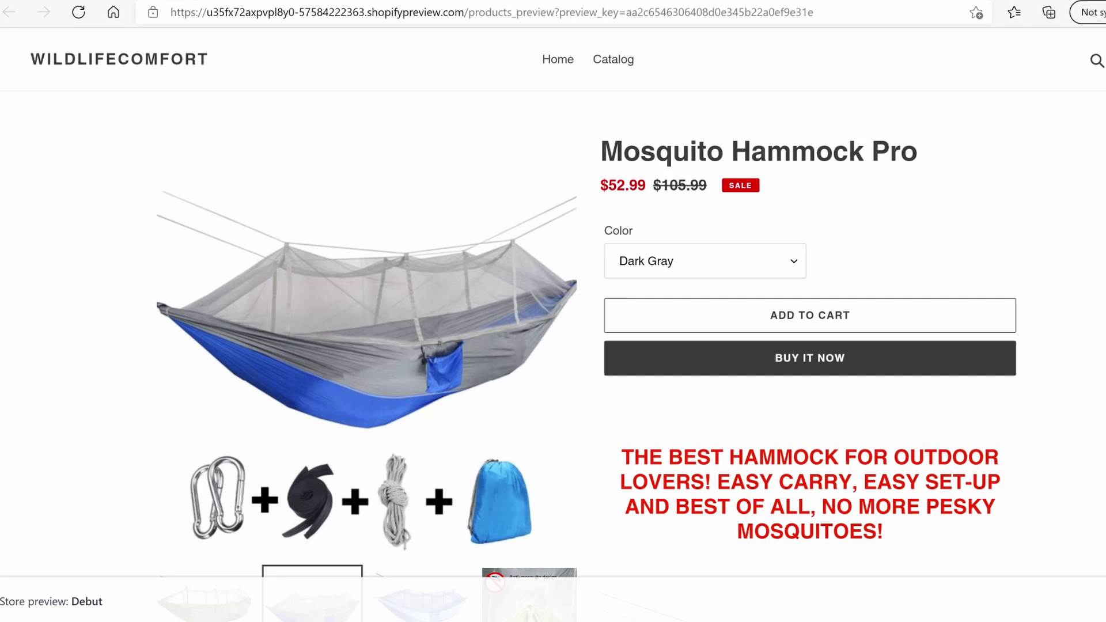
Switch the storefront Color option through Army Green and Blue Sky, ending on Dark Gray
scroll(743, 133, "down", 2)
left_click(740, 140)
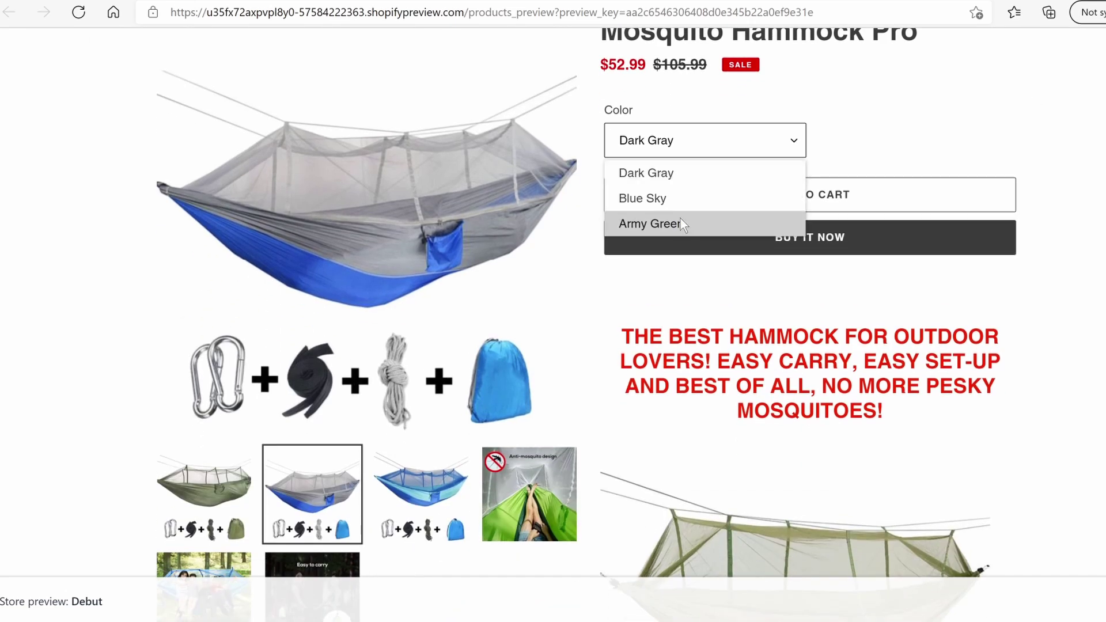
left_click(679, 223)
left_click(698, 140)
left_click(673, 196)
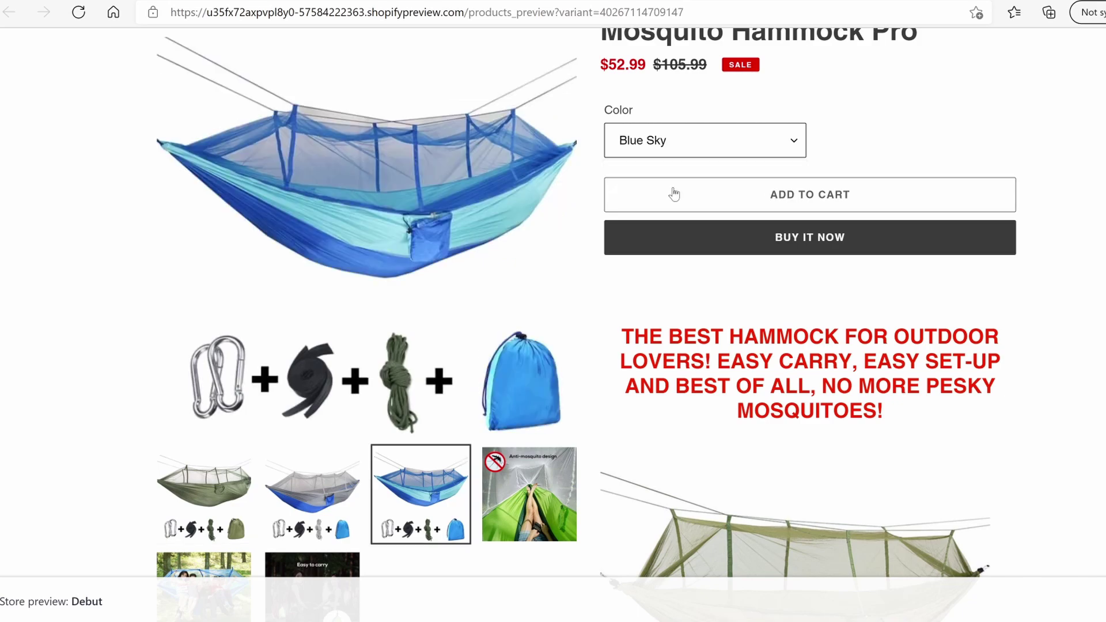
left_click(671, 145)
left_click(658, 174)
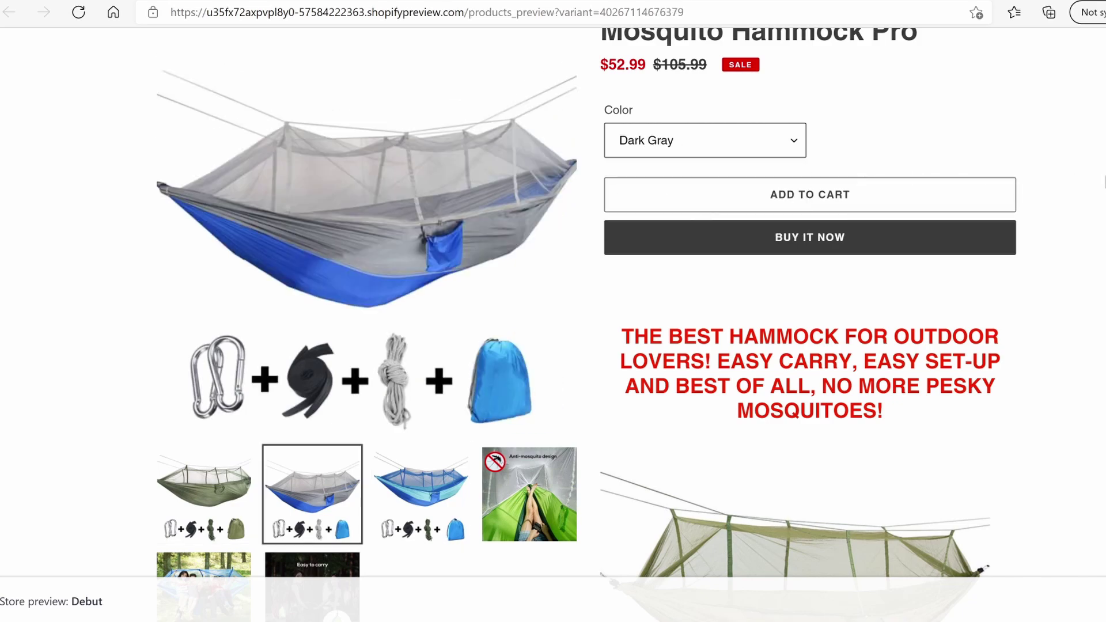
Scroll down the hammock product page to review it, then back to the top
scroll(845, 264, "down", 15)
scroll(846, 264, "down", 15)
scroll(841, 273, "down", 15)
scroll(842, 273, "down", 15)
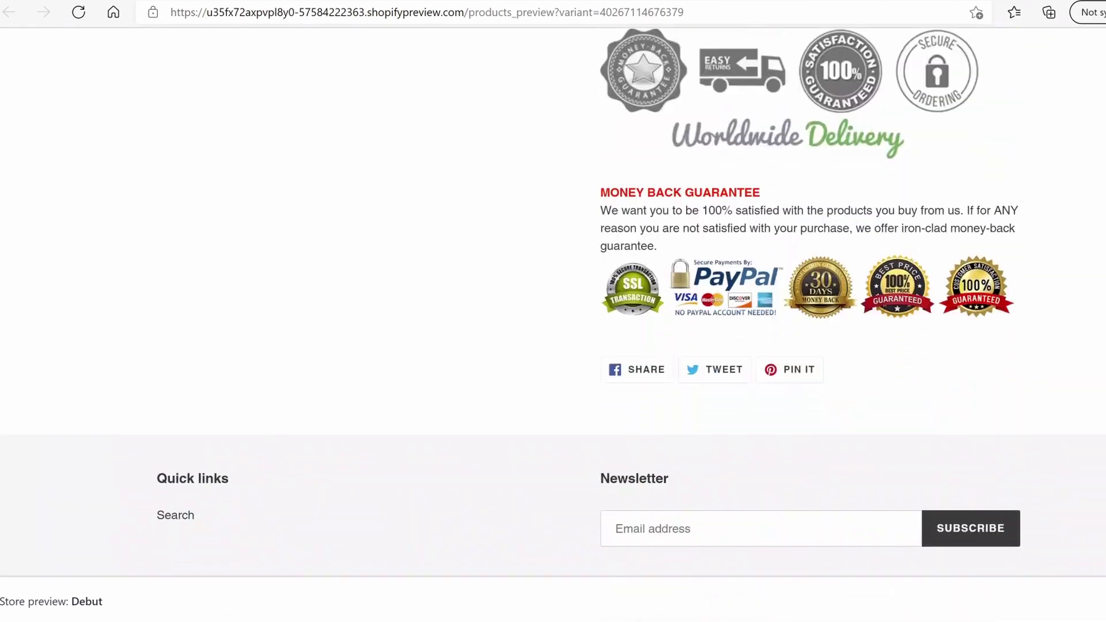
scroll(842, 274, "up", 20)
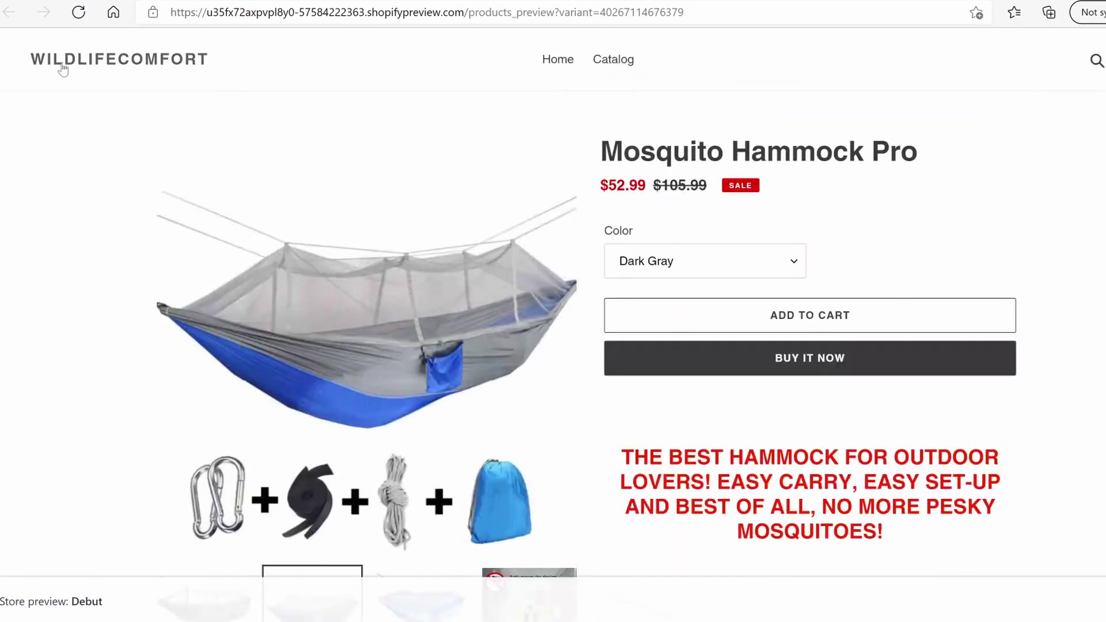
scroll(49, 62, "down", 20)
scroll(553, 322, "down", 2)
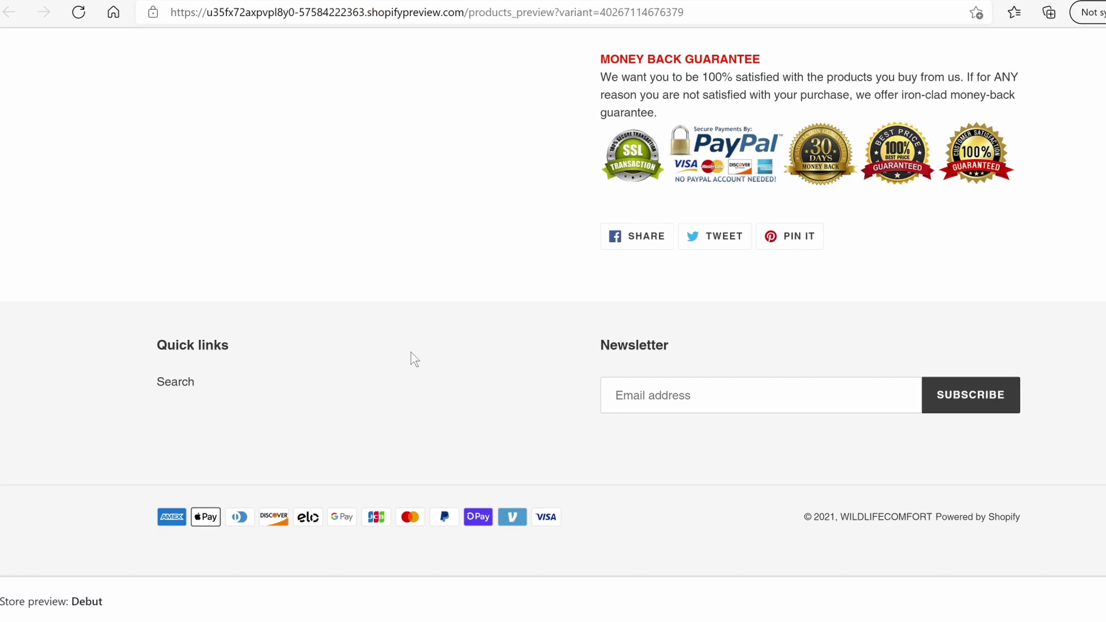
scroll(553, 290, "up", 2)
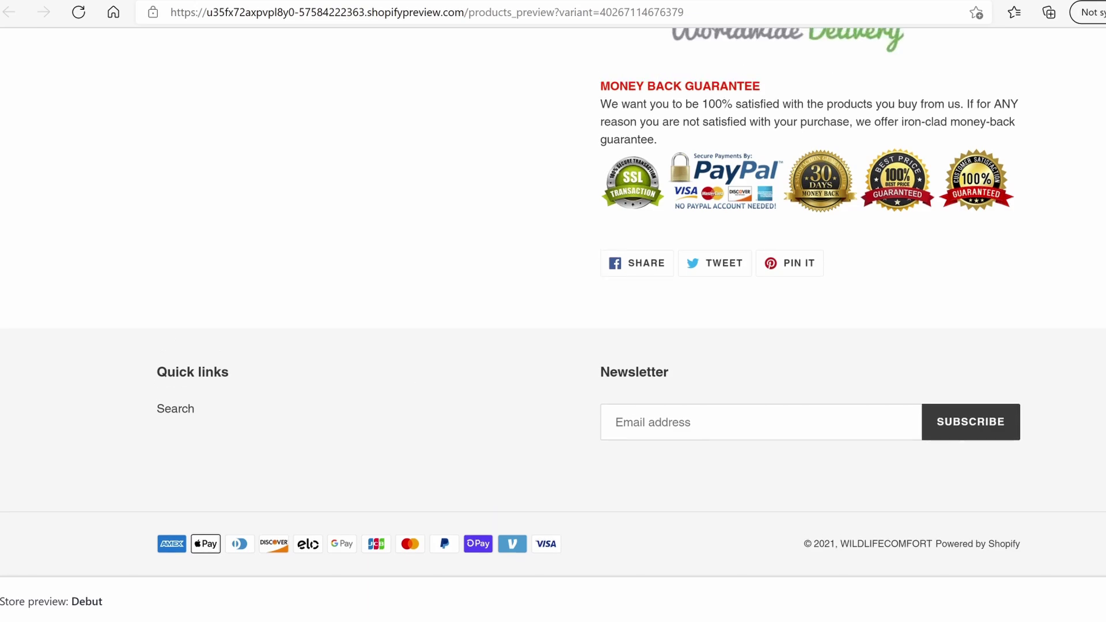
scroll(553, 322, "up", 10)
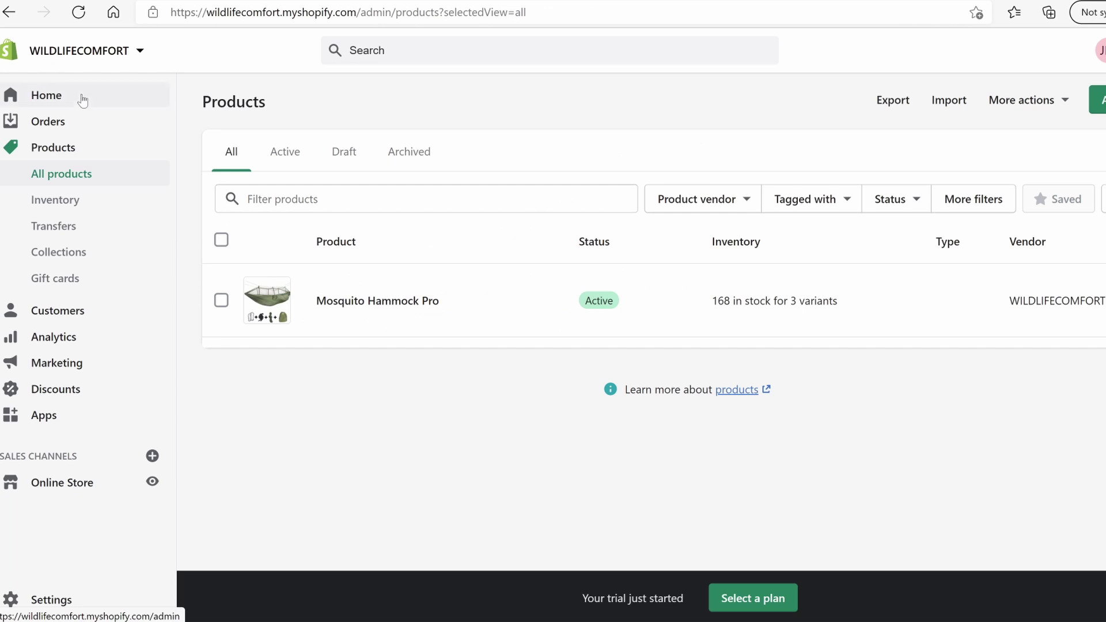
Browse the free themes from the Theme library on the Online Store themes page
left_click(82, 101)
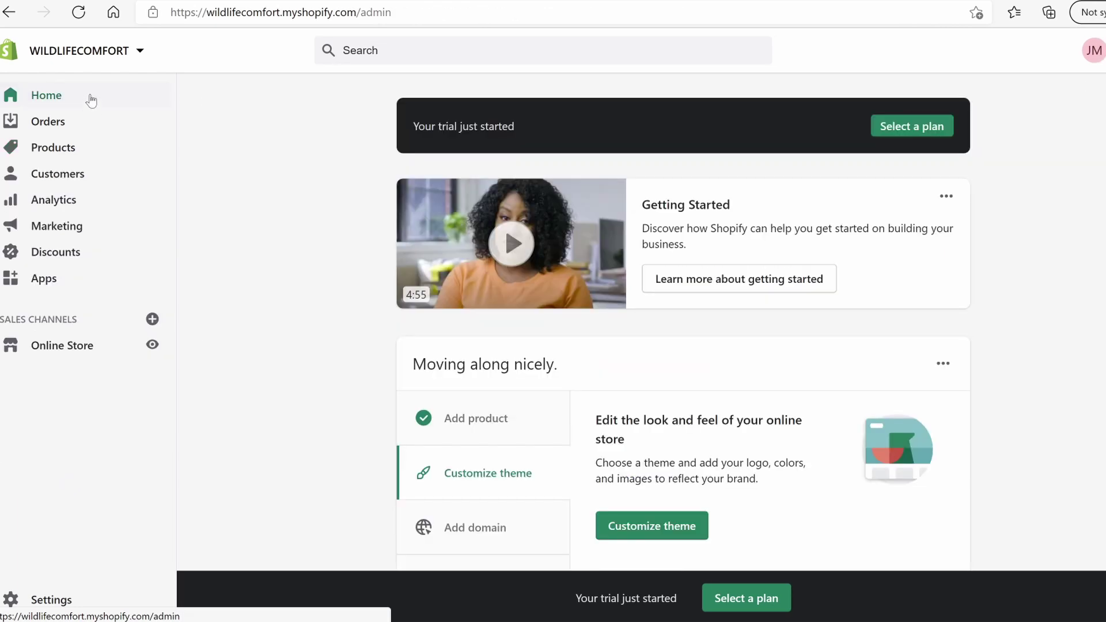
scroll(662, 444, "down", 2)
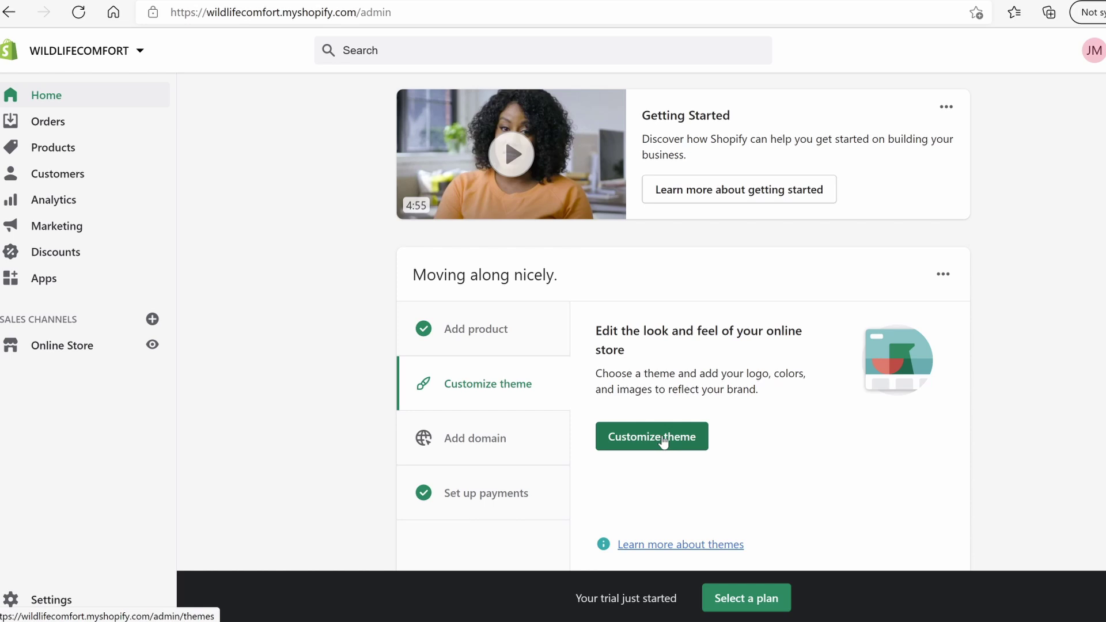
left_click(663, 441)
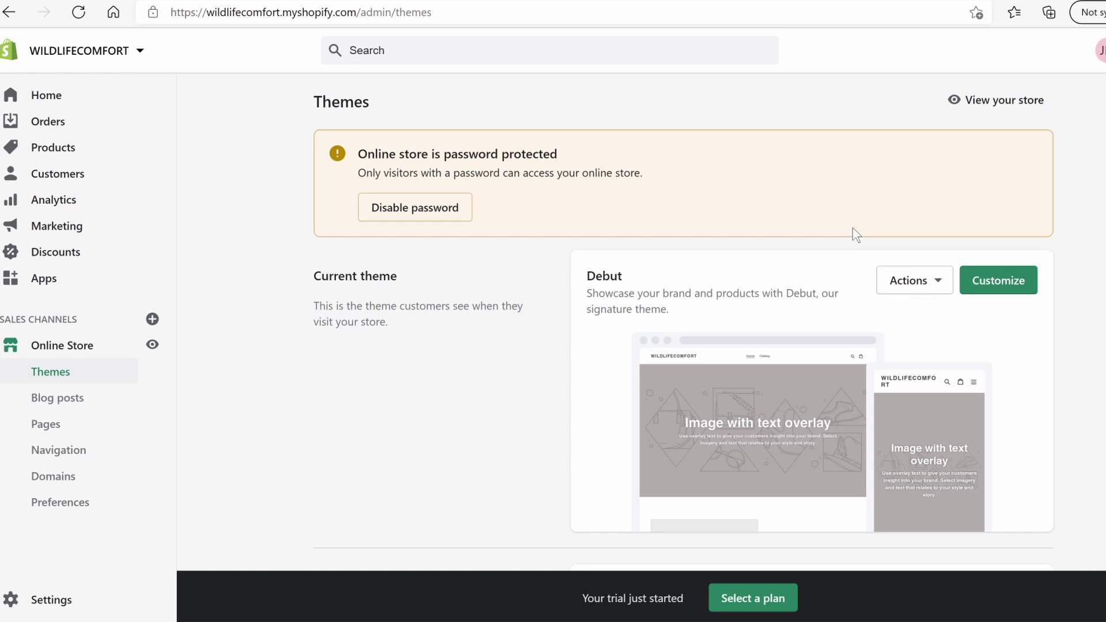
scroll(683, 327, "down", 4)
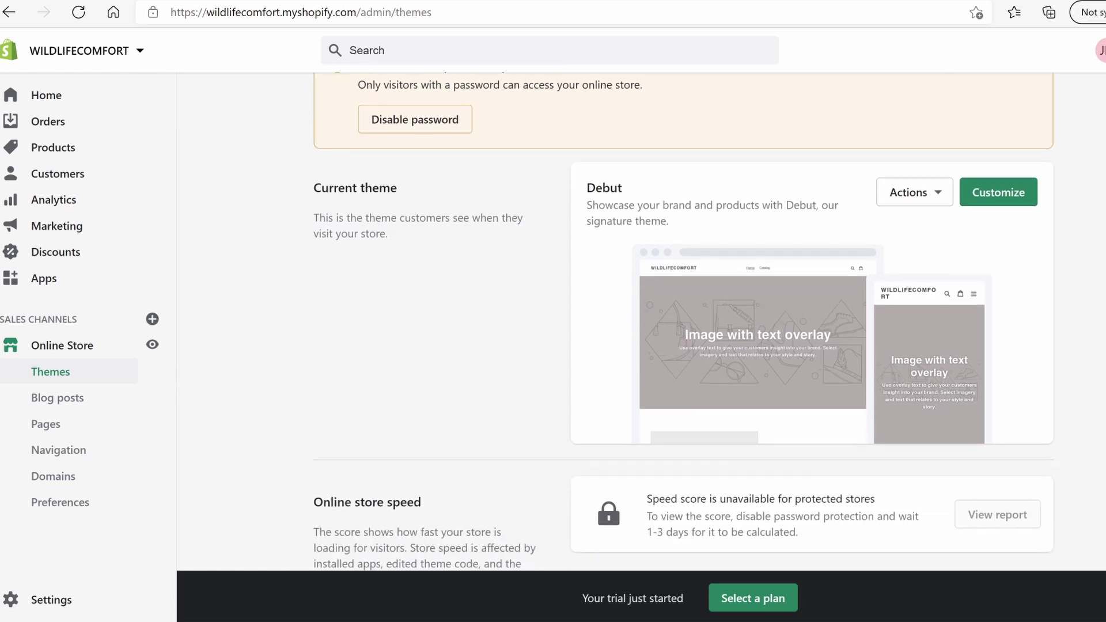
scroll(1077, 409, "down", 3)
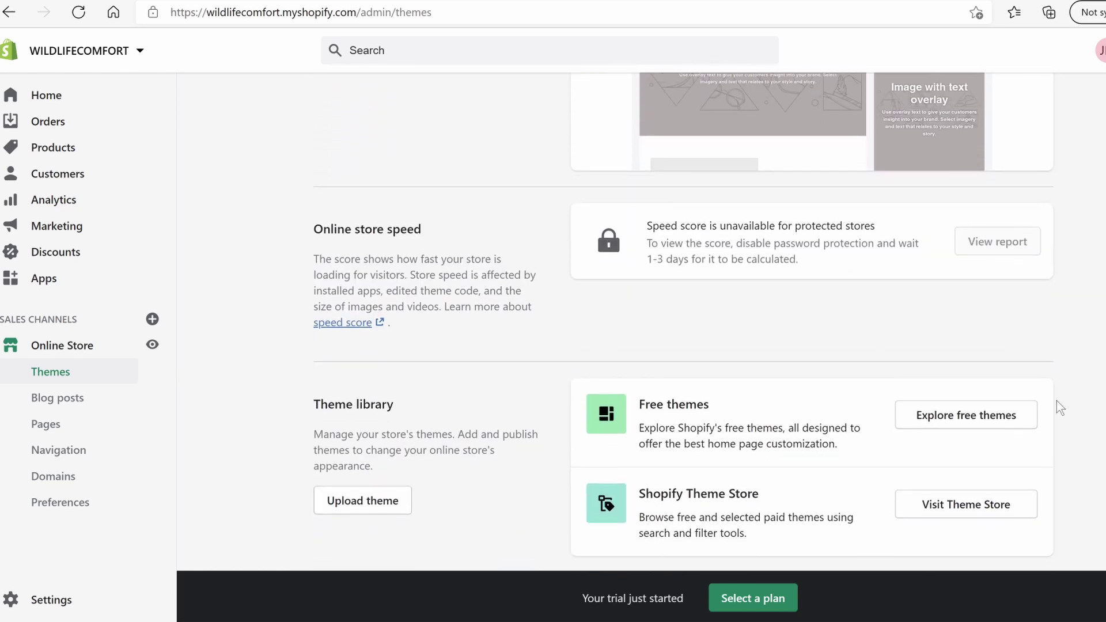
left_click(972, 417)
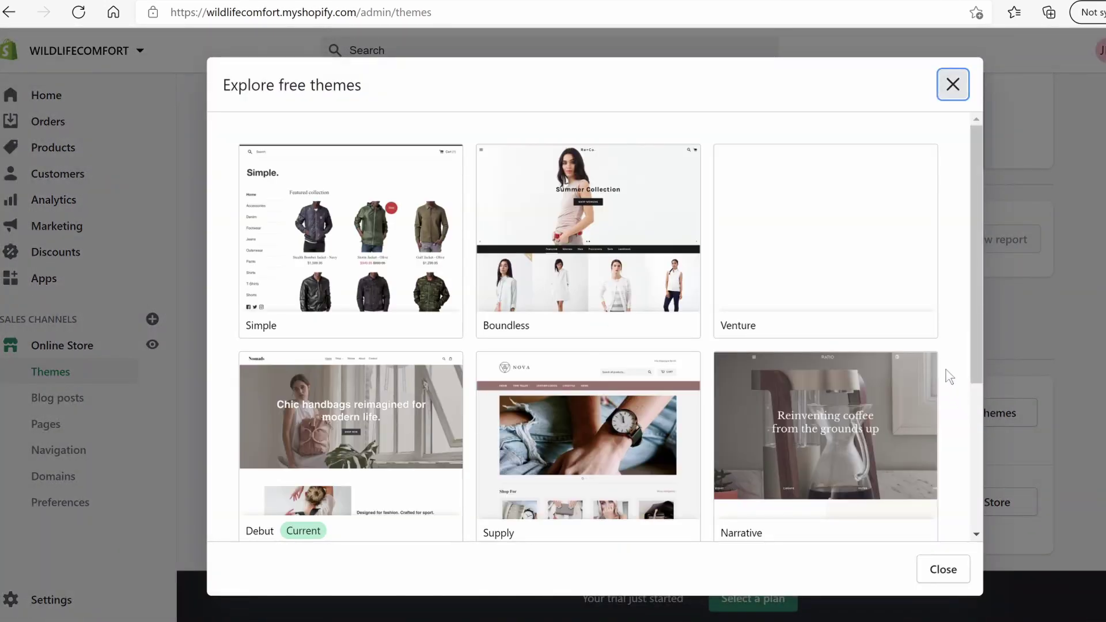
Open the current Debut theme in the theme editor
left_click_drag(975, 251, 981, 328)
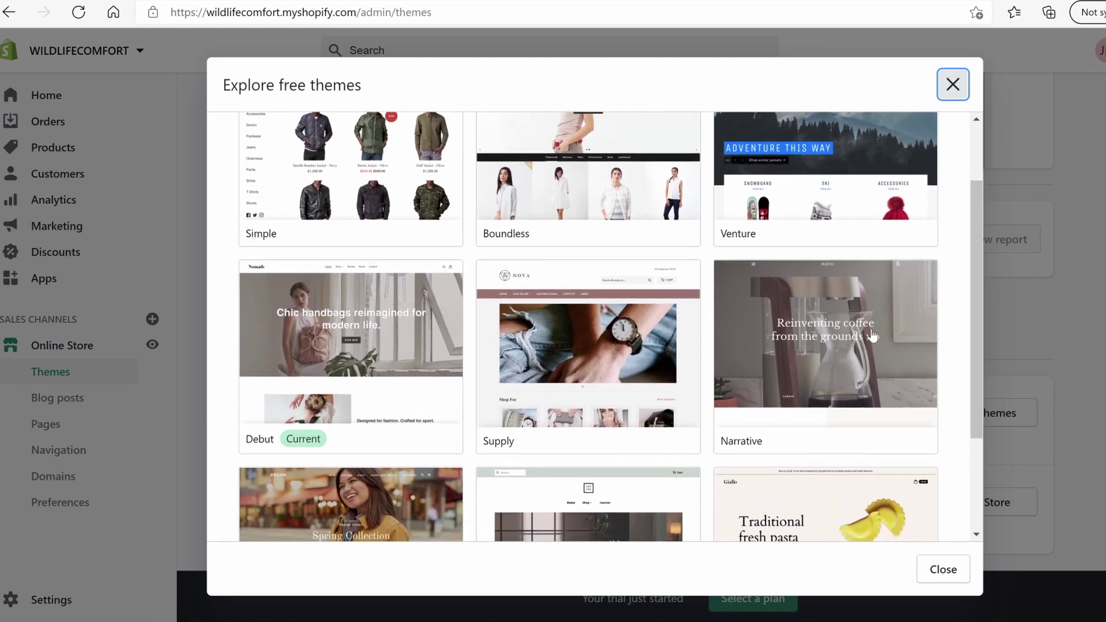
left_click_drag(976, 310, 990, 426)
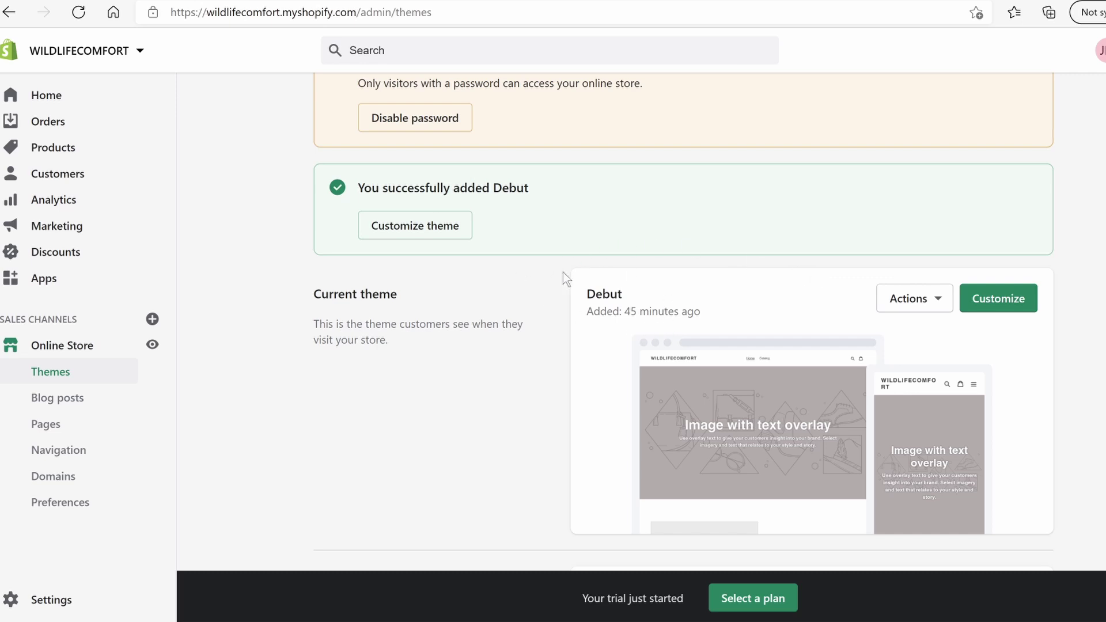
left_click(1007, 303)
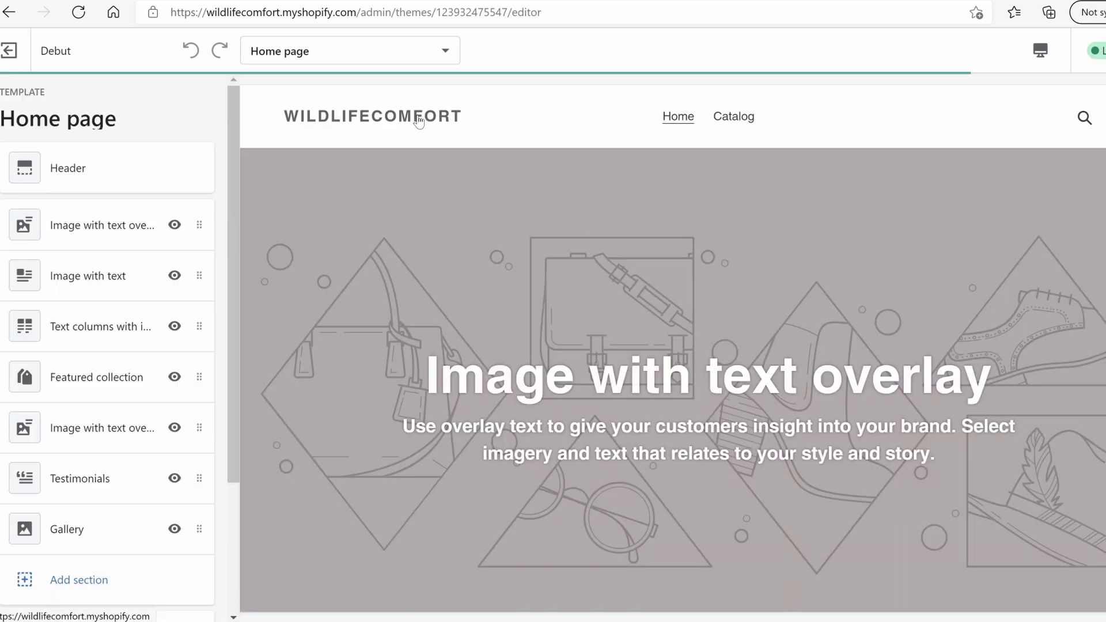
In Header settings, choose the Wildlife Comfort logo from the library and widen it to 220px
left_click(104, 164)
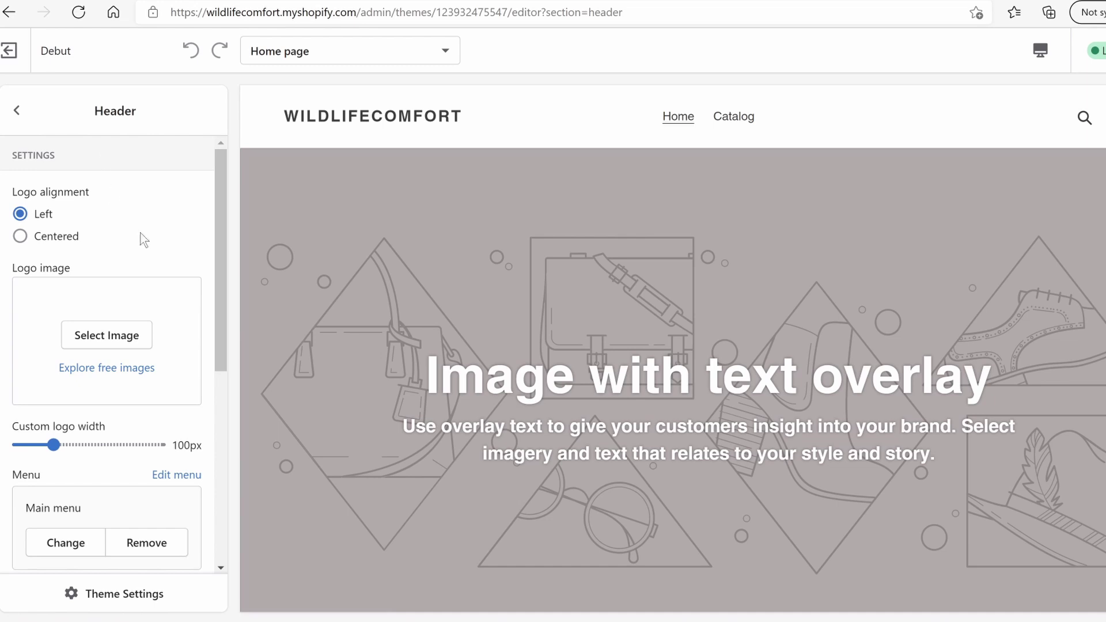
left_click(125, 332)
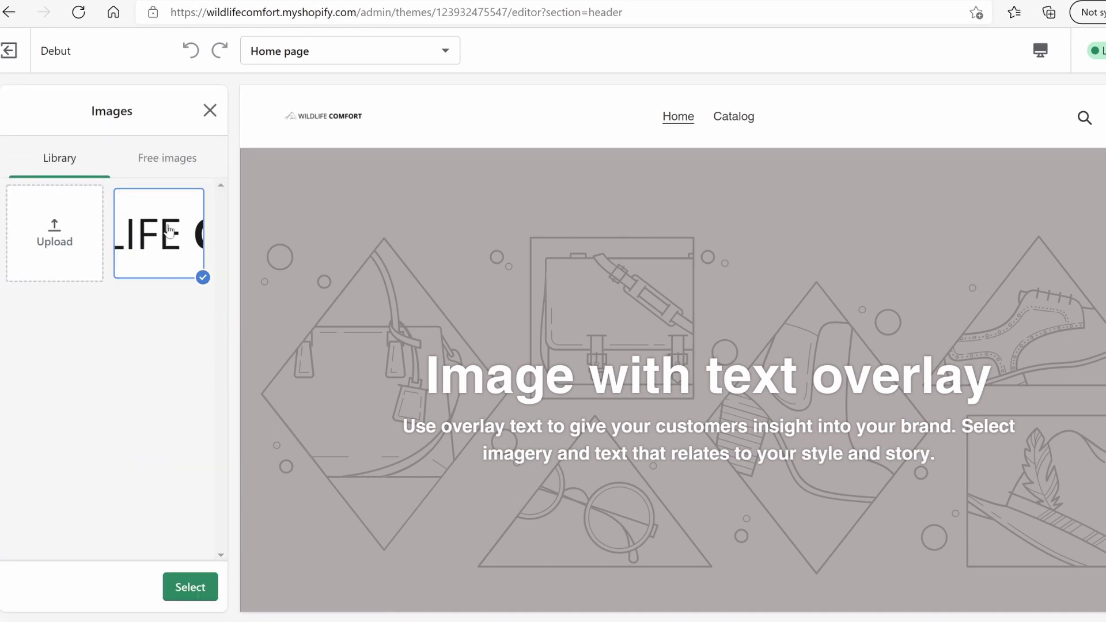
left_click(190, 587)
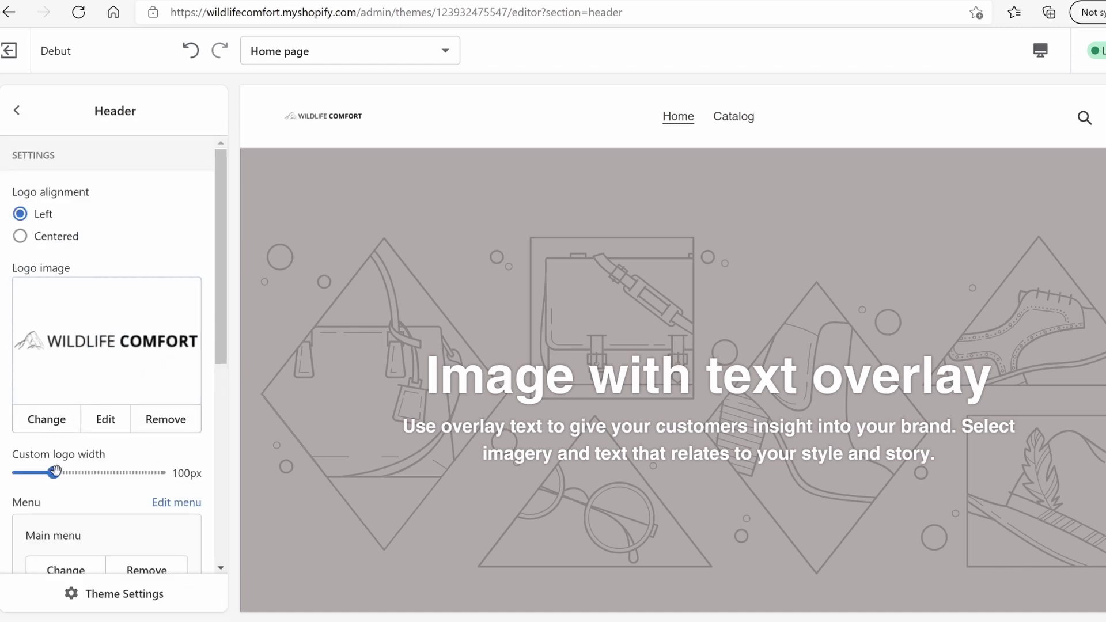
left_click_drag(55, 472, 159, 473)
Replace the placeholder announcement text with 'FREE Worldwide Shipping!'
scroll(185, 401, "down", 6)
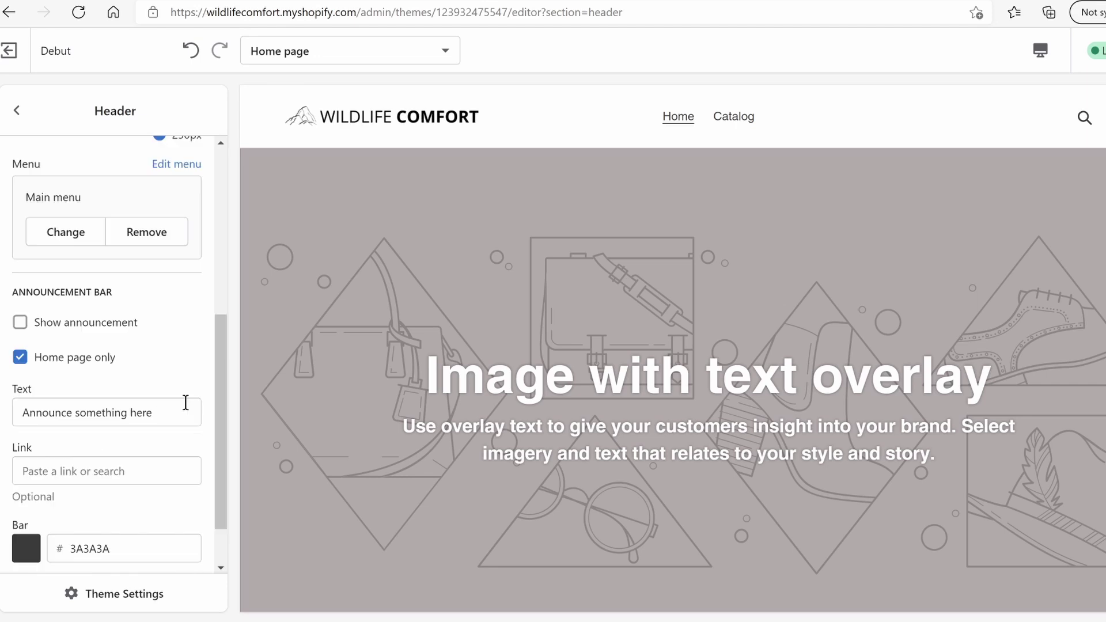
left_click_drag(170, 414, 17, 414)
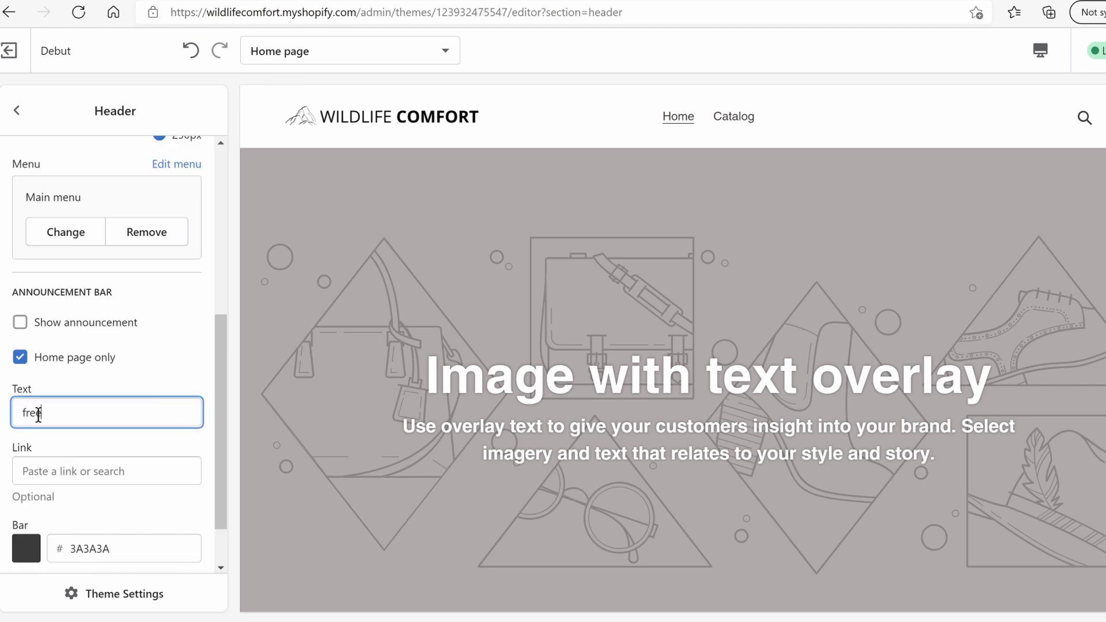
scroll(92, 508, "down", 1)
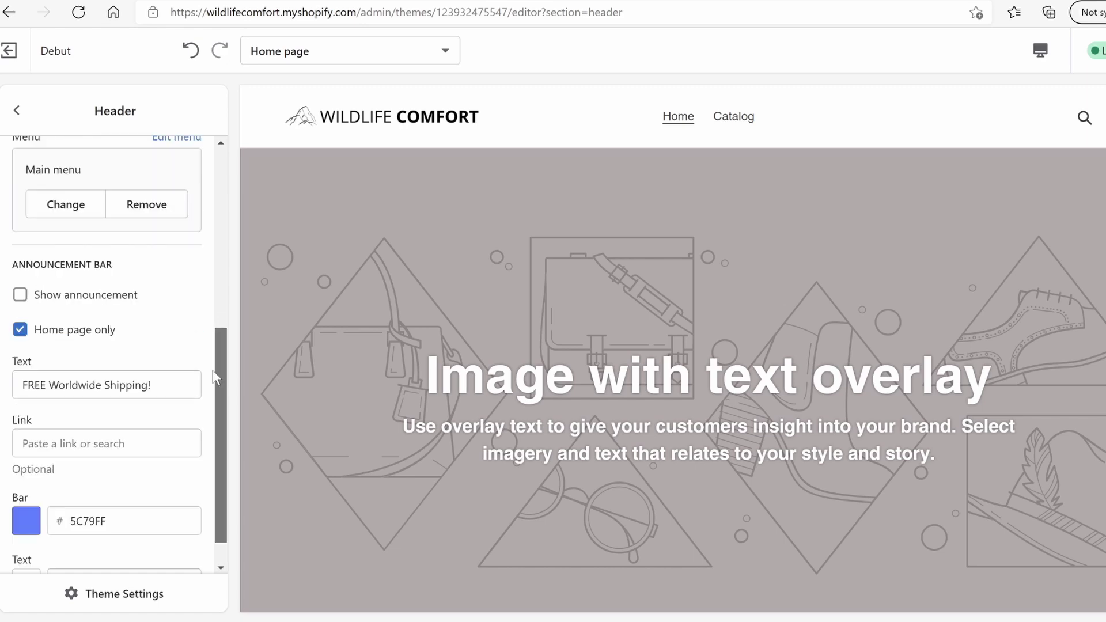
left_click_drag(212, 370, 212, 380)
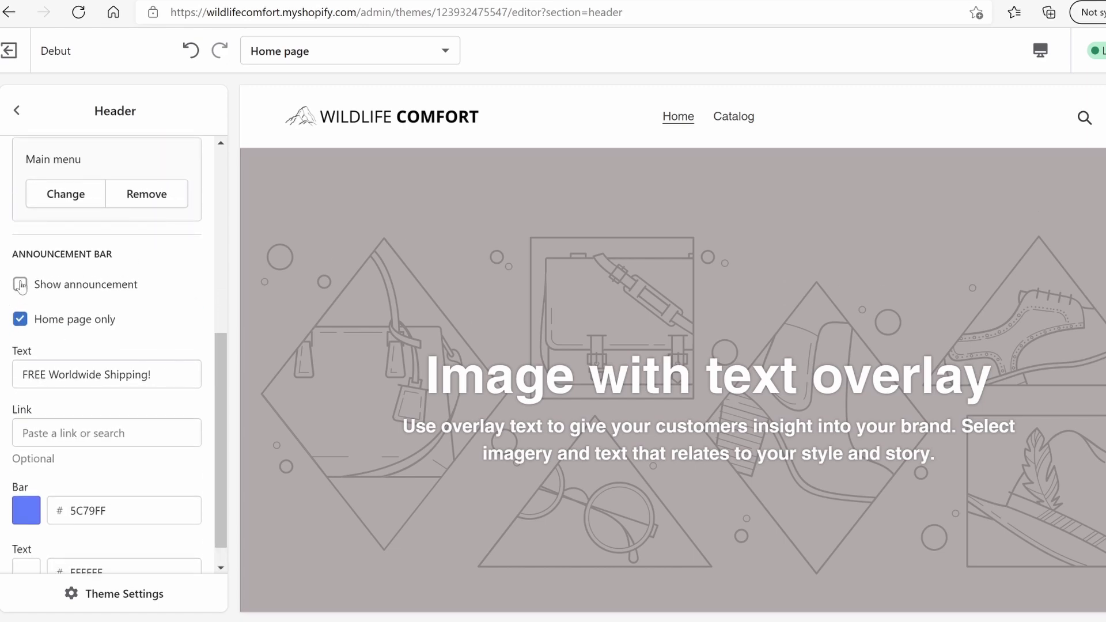
Turn on the announcement bar with dark green colour 003E15 and save
left_click(21, 285)
left_click_drag(218, 385, 213, 404)
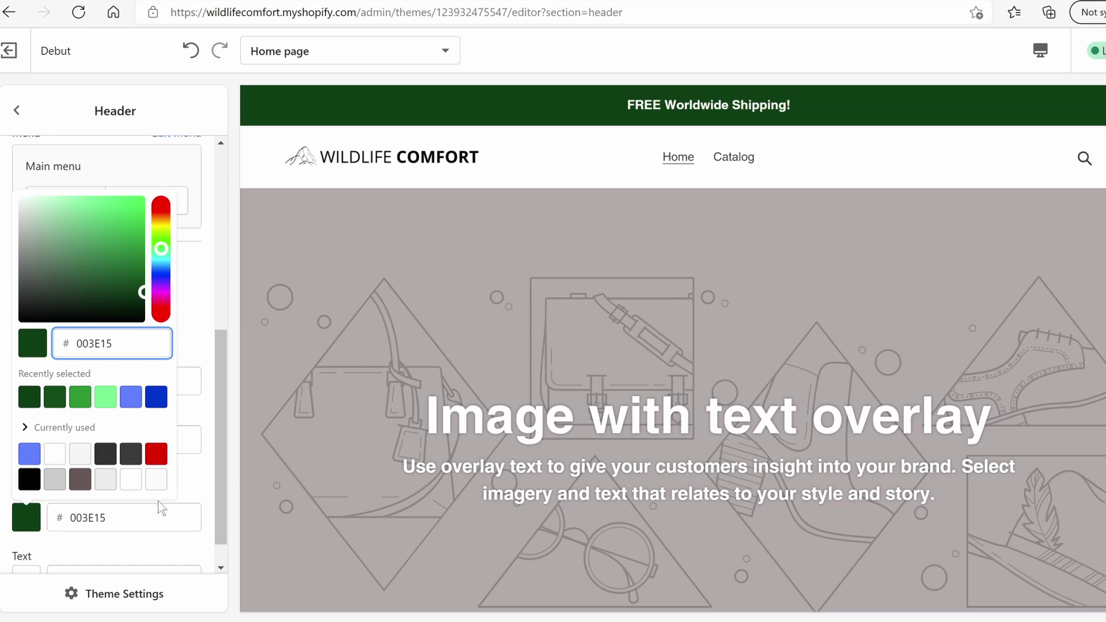
left_click(199, 262)
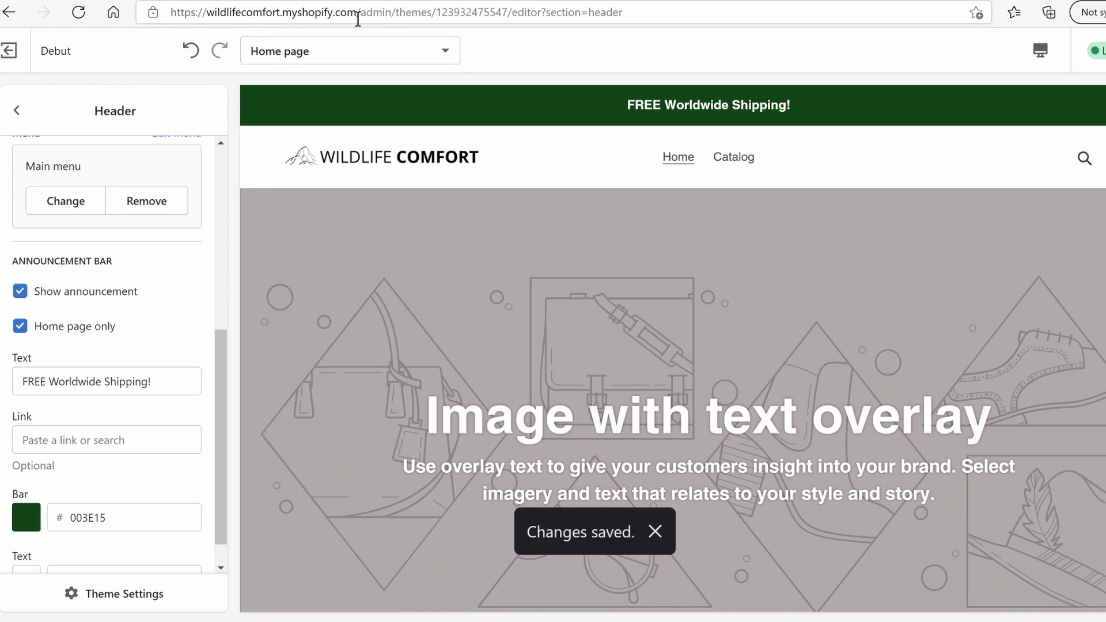
left_click_drag(356, 15, 339, 15)
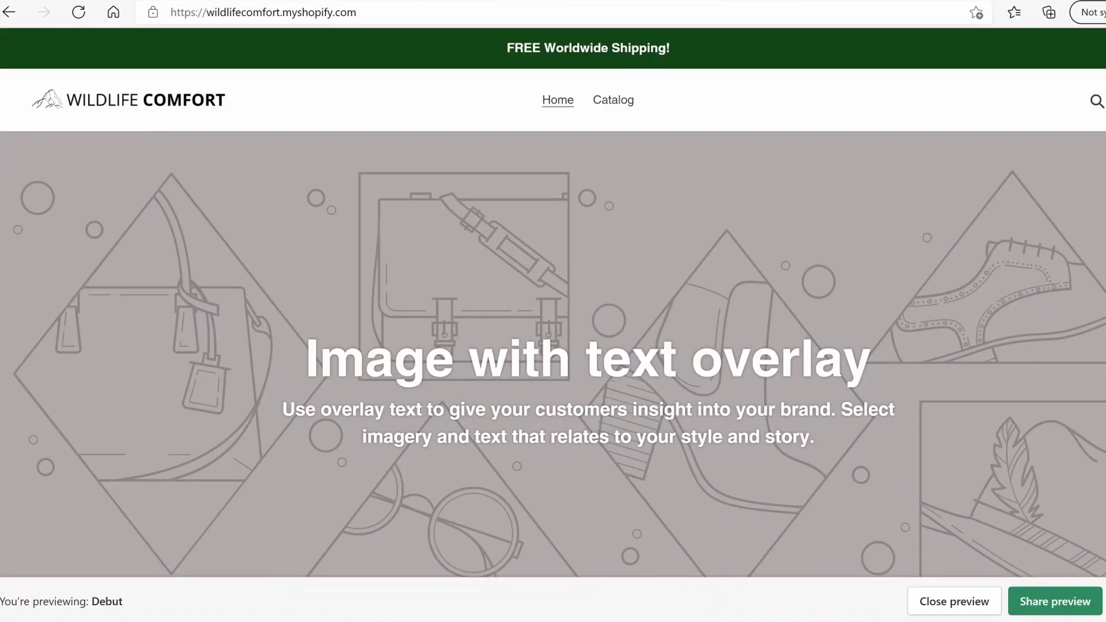
Scroll through the storefront preview, then open the Image with text overlay section settings
scroll(552, 303, "down", 8)
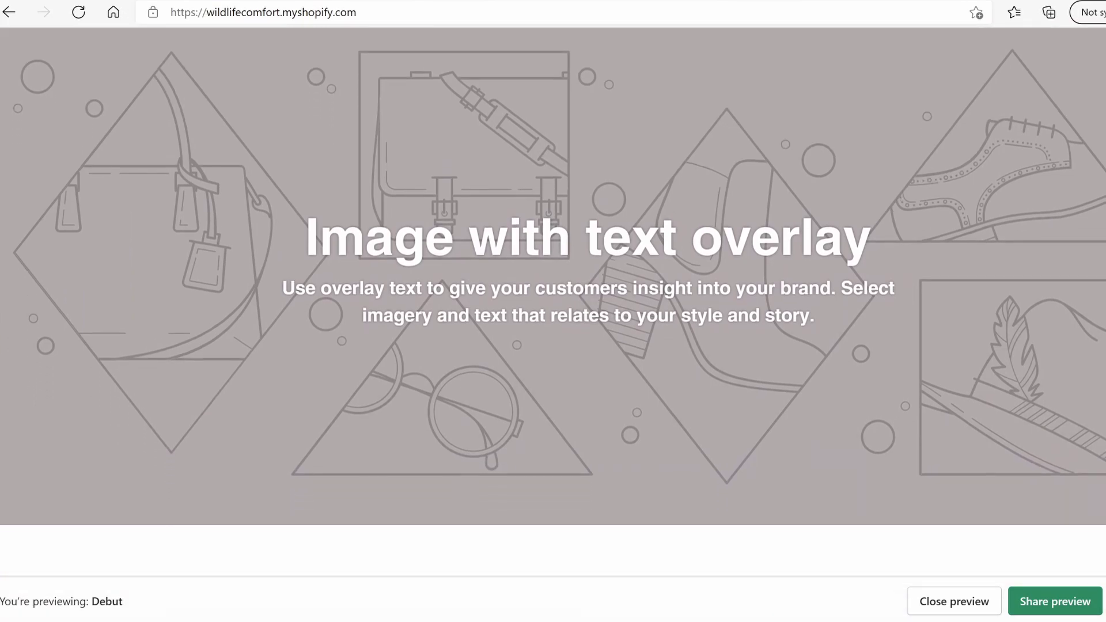
scroll(553, 303, "up", 15)
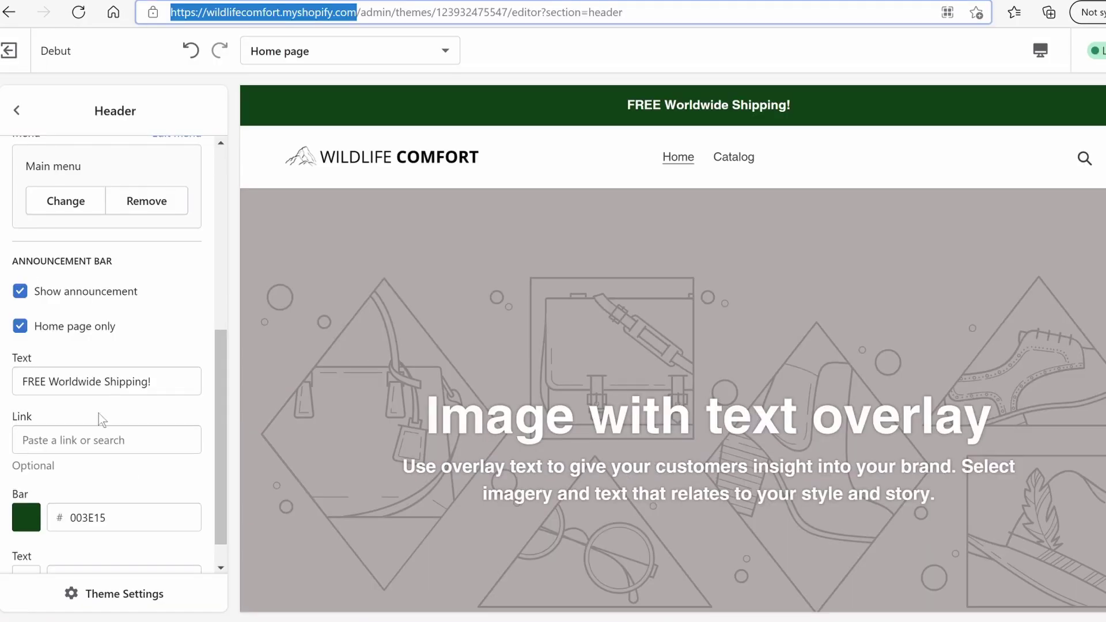
scroll(140, 543, "down", 1)
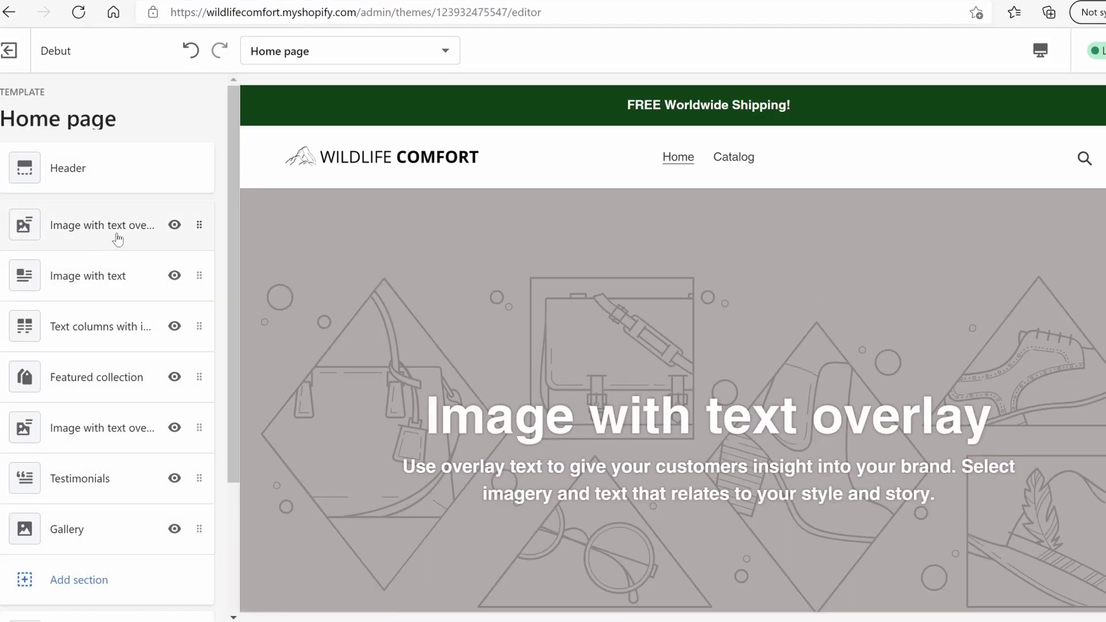
left_click(88, 230)
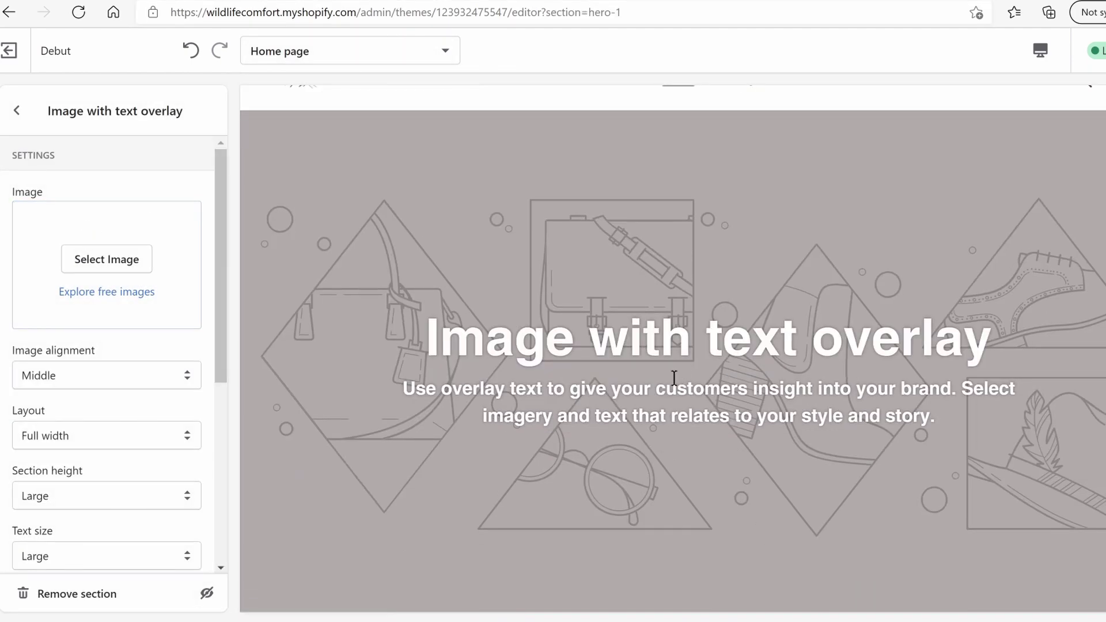
Search free images for 'cam' and give the Image with text overlay a tent photo
left_click(107, 292)
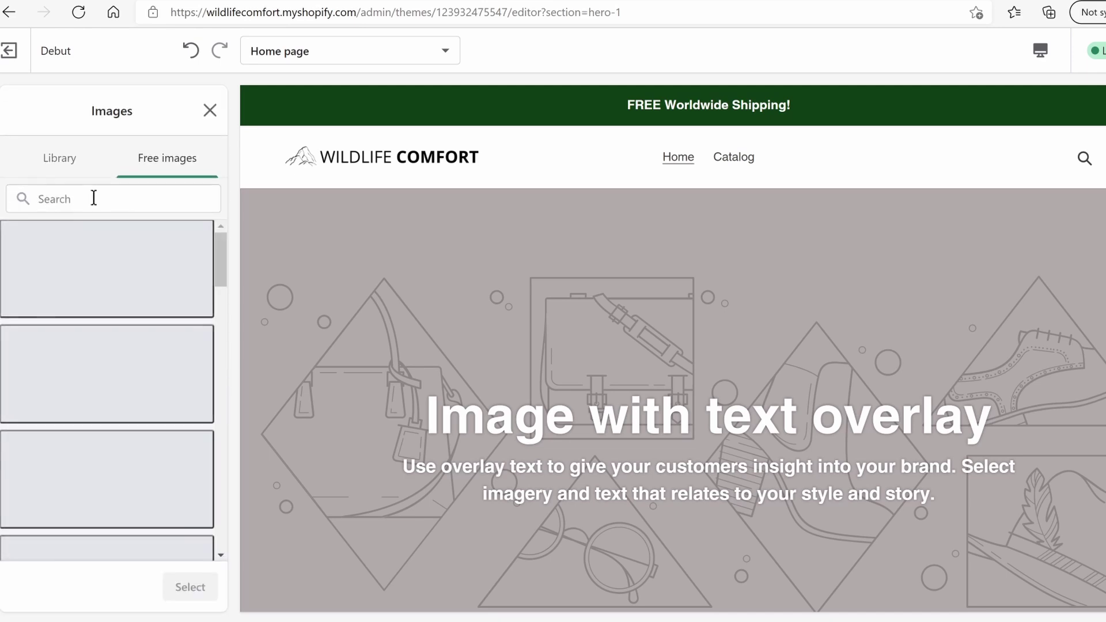
type("camping")
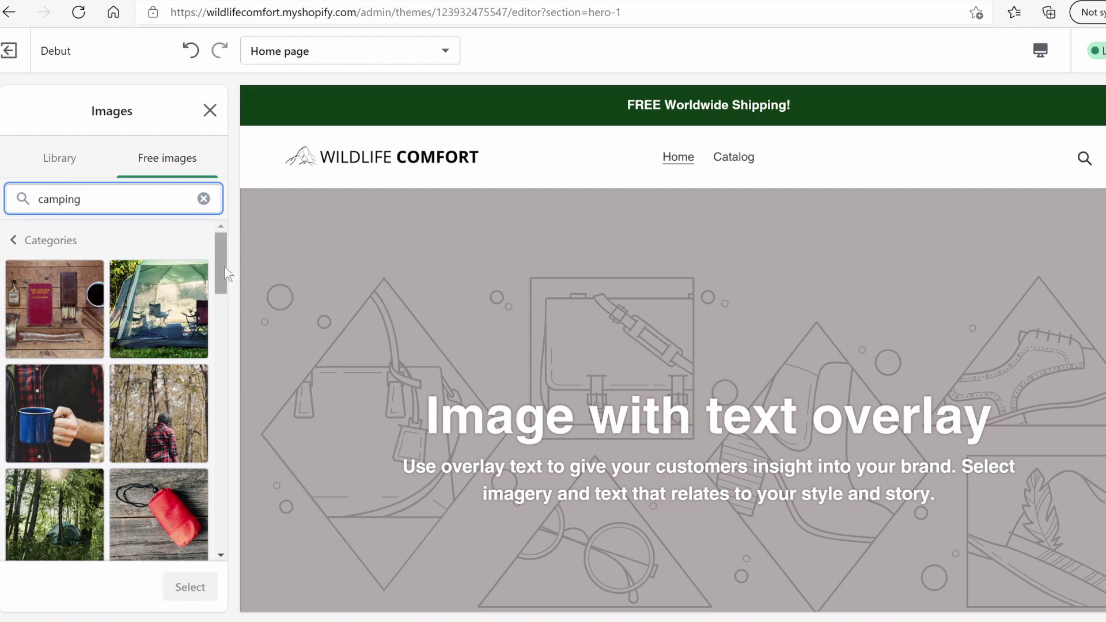
scroll(221, 265, "down", 3)
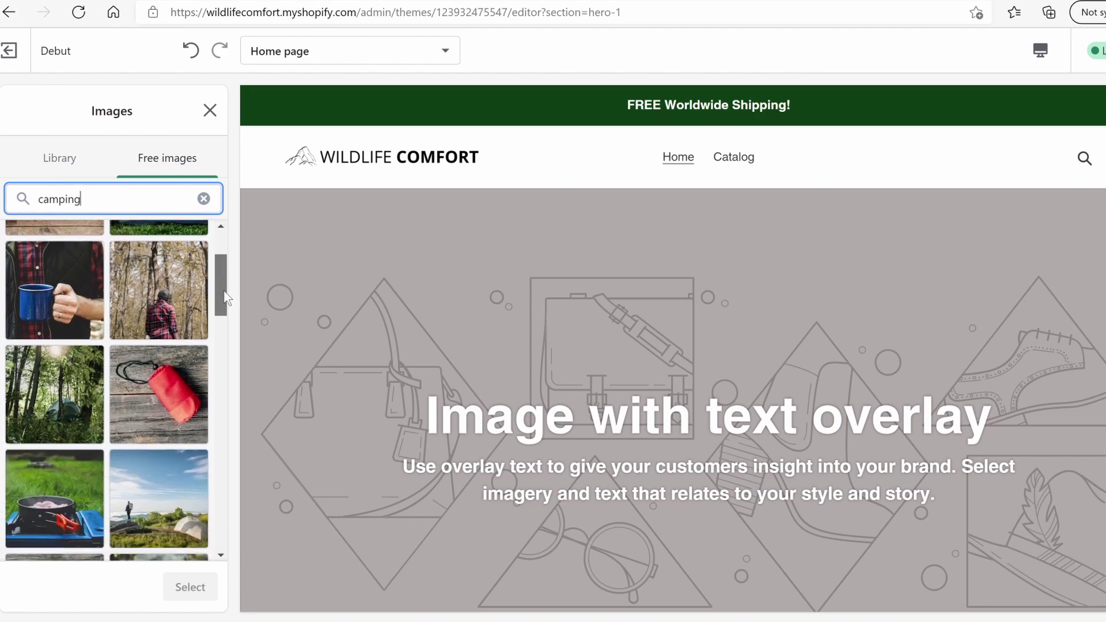
left_click(54, 300)
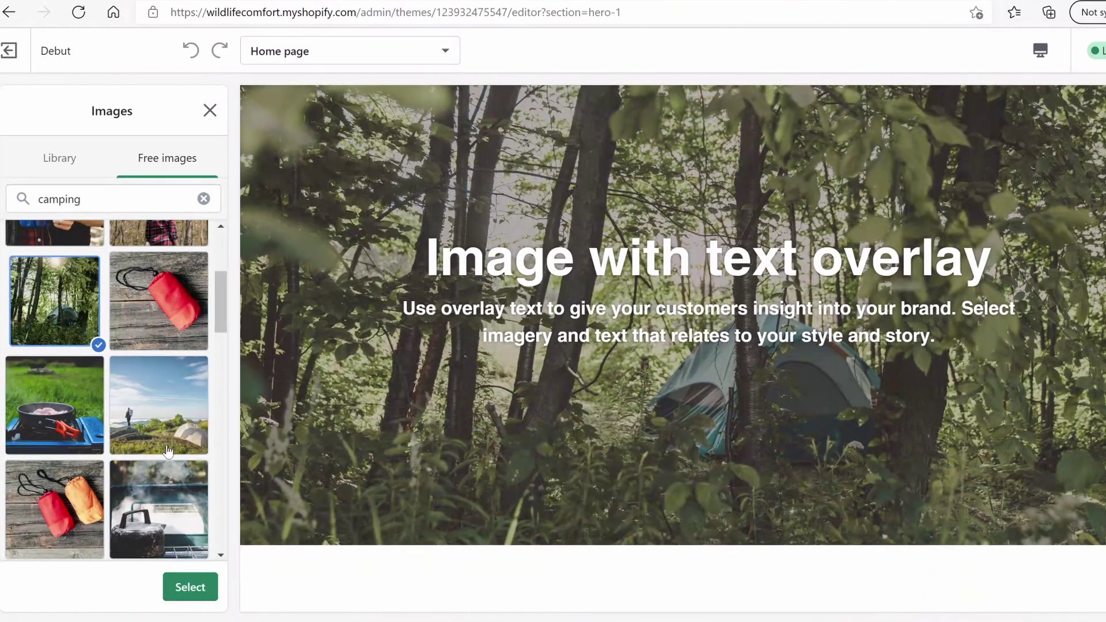
left_click(169, 429)
scroll(115, 391, "down", 10)
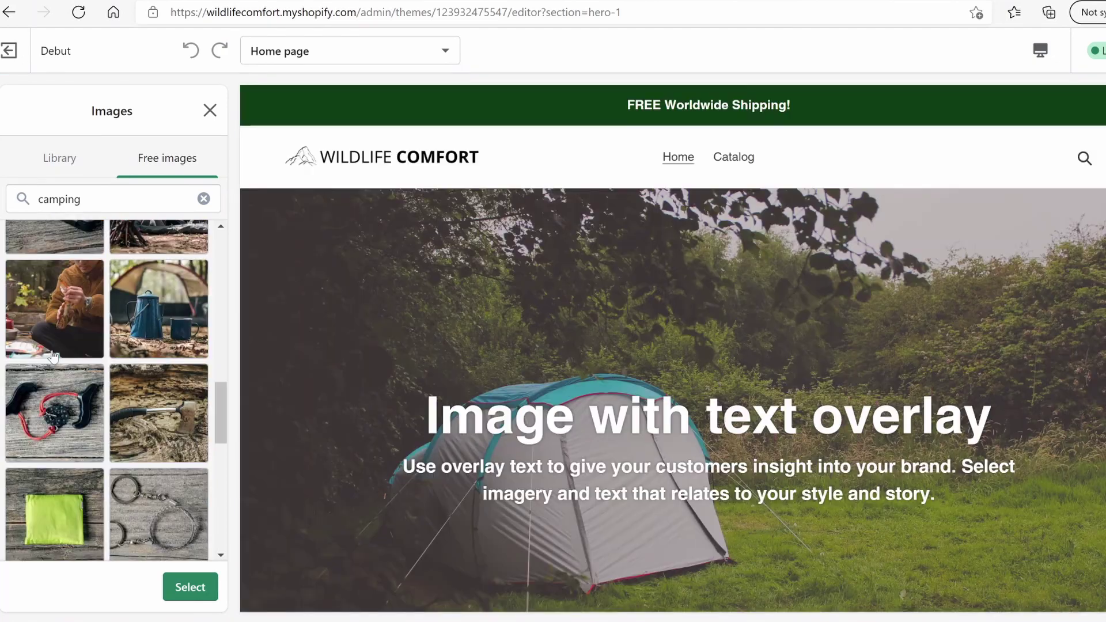
scroll(222, 407, "down", 7)
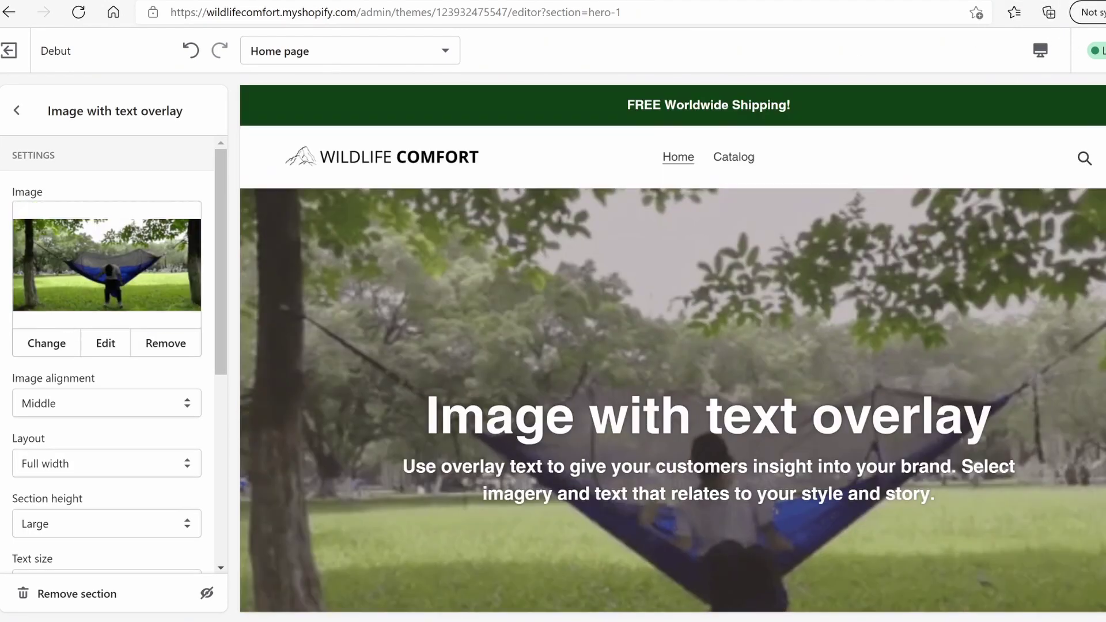
scroll(673, 349, "down", 4)
scroll(673, 349, "up", 6)
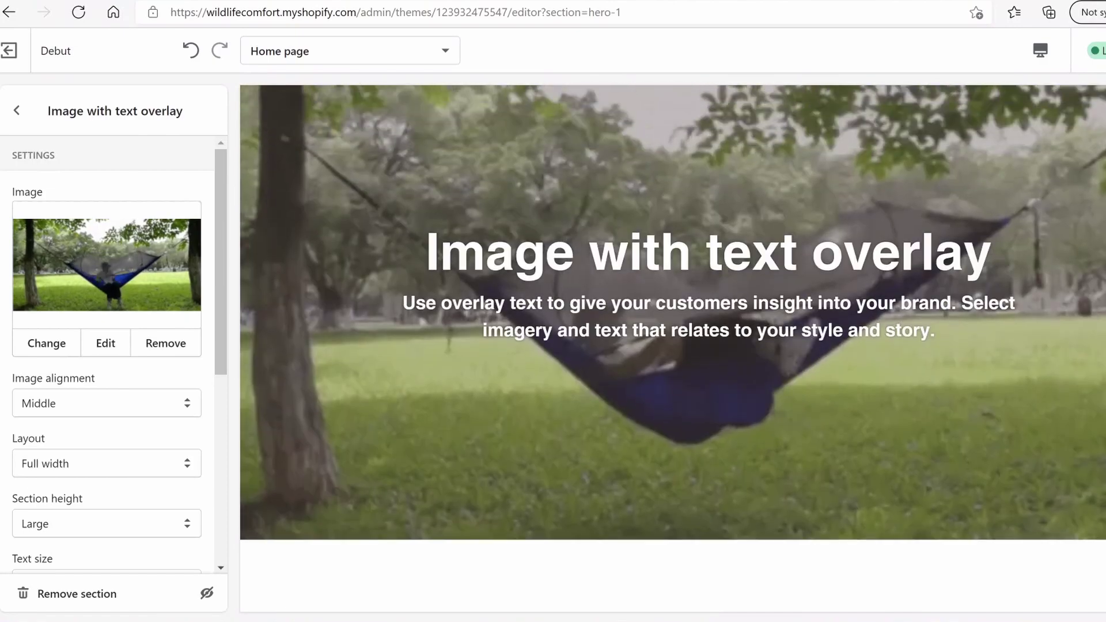
scroll(673, 348, "down", 1)
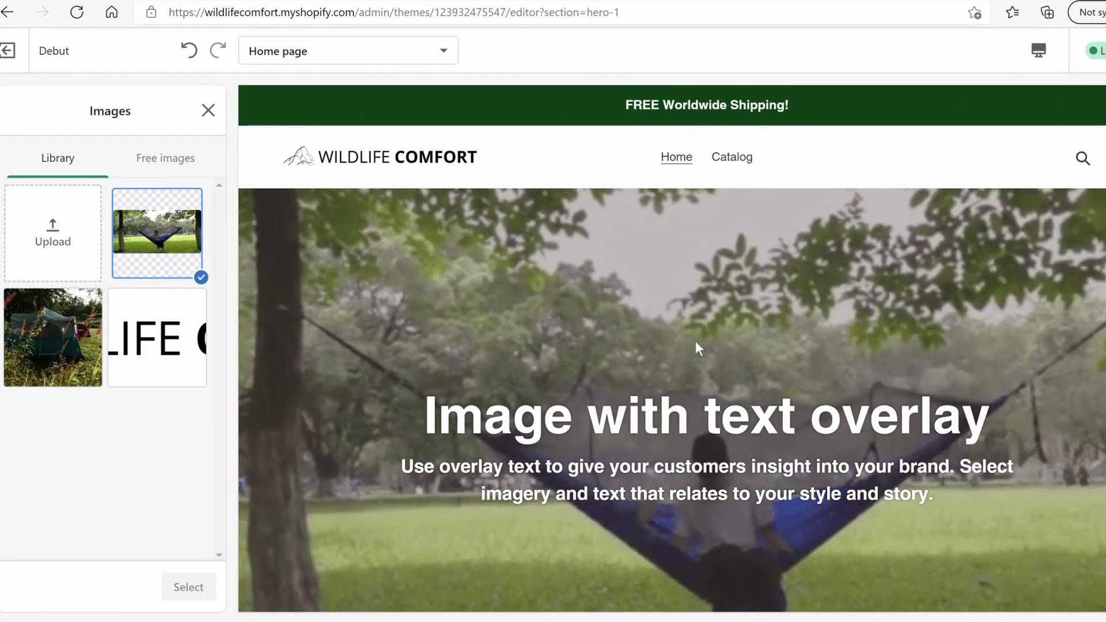
scroll(697, 333, "down", 3)
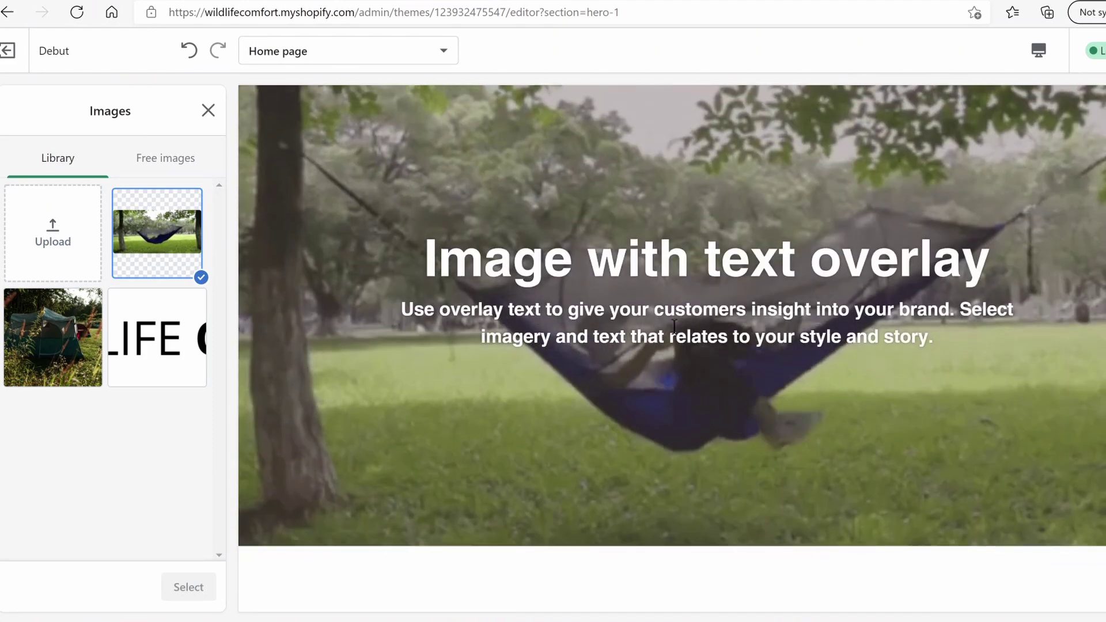
scroll(701, 313, "up", 1)
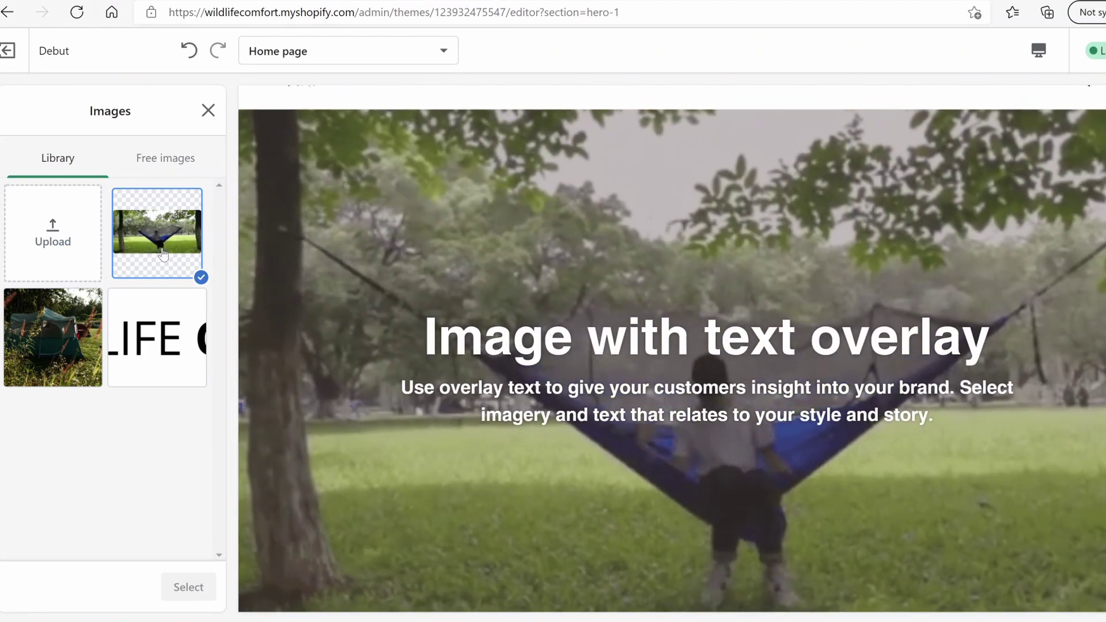
left_click(51, 339)
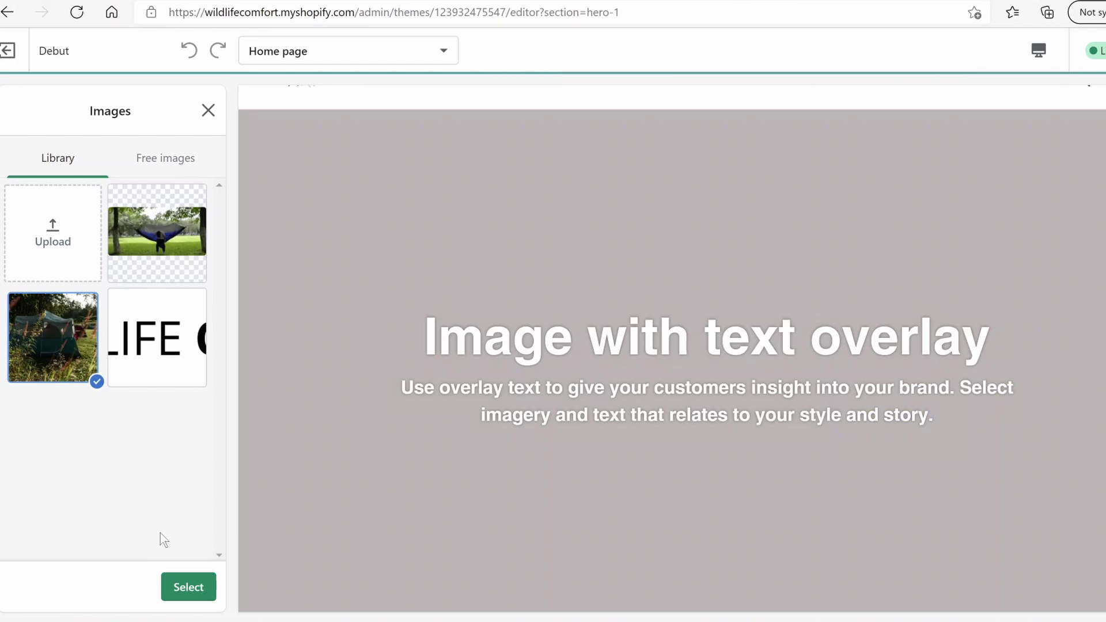
scroll(519, 435, "up", 1)
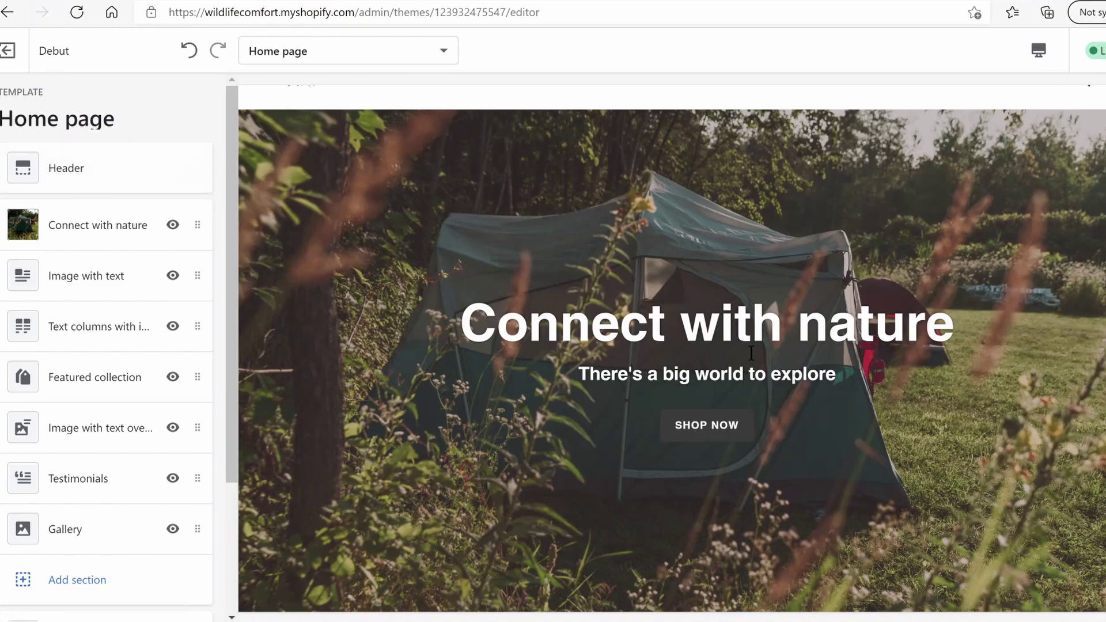
scroll(735, 345, "up", 1)
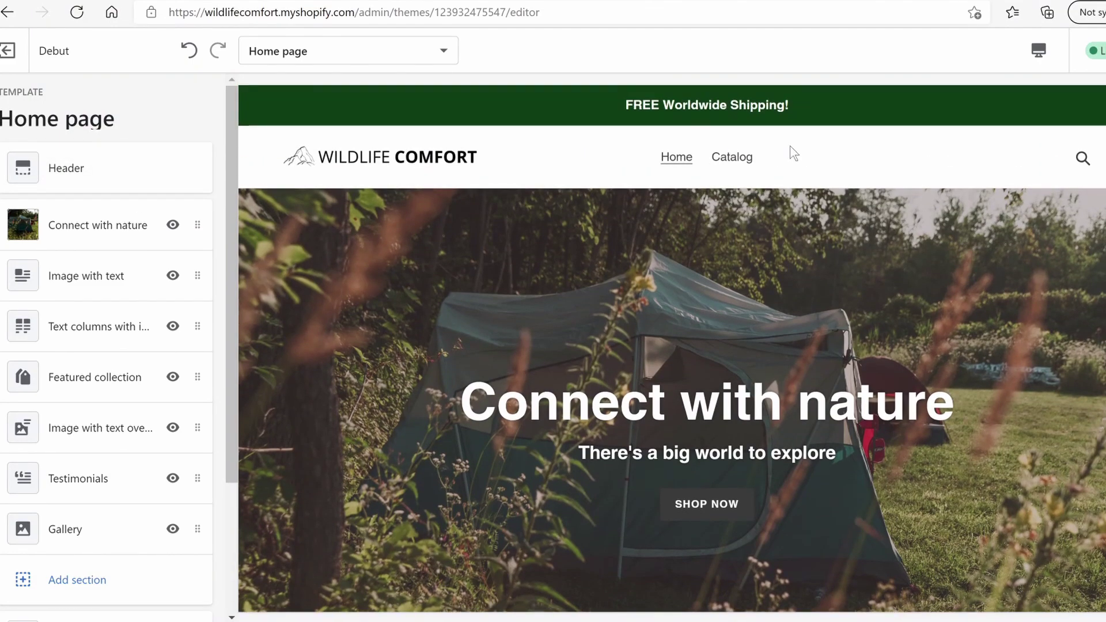
scroll(788, 167, "down", 4)
scroll(451, 249, "up", 4)
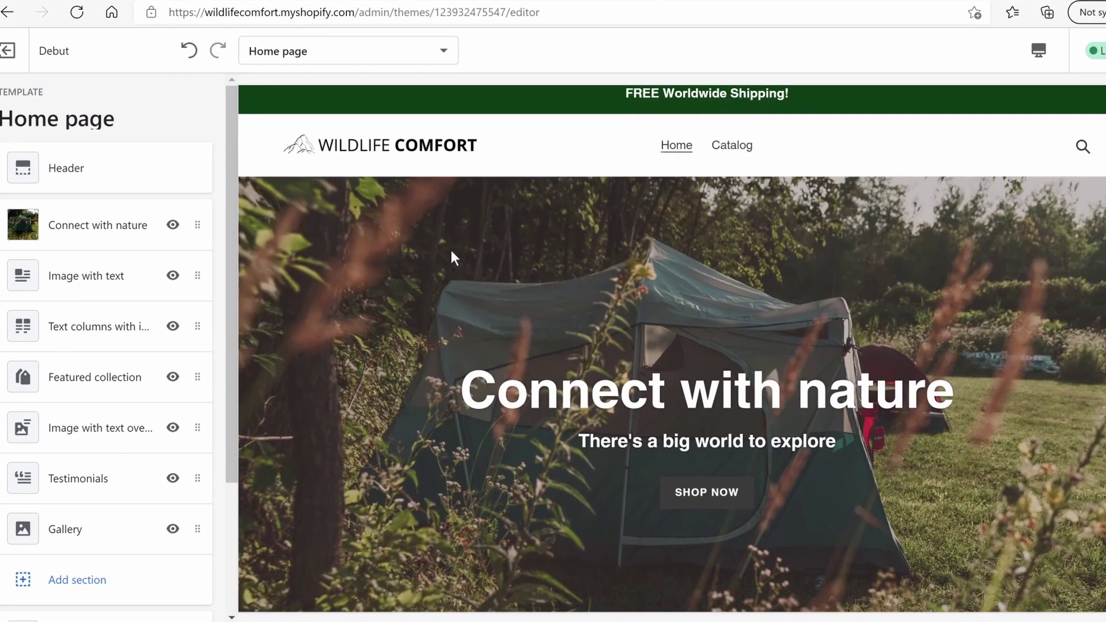
Replace the Connect with nature banner with the hiker-and-hilltop-tent photo from a 'camp' search
left_click(116, 221)
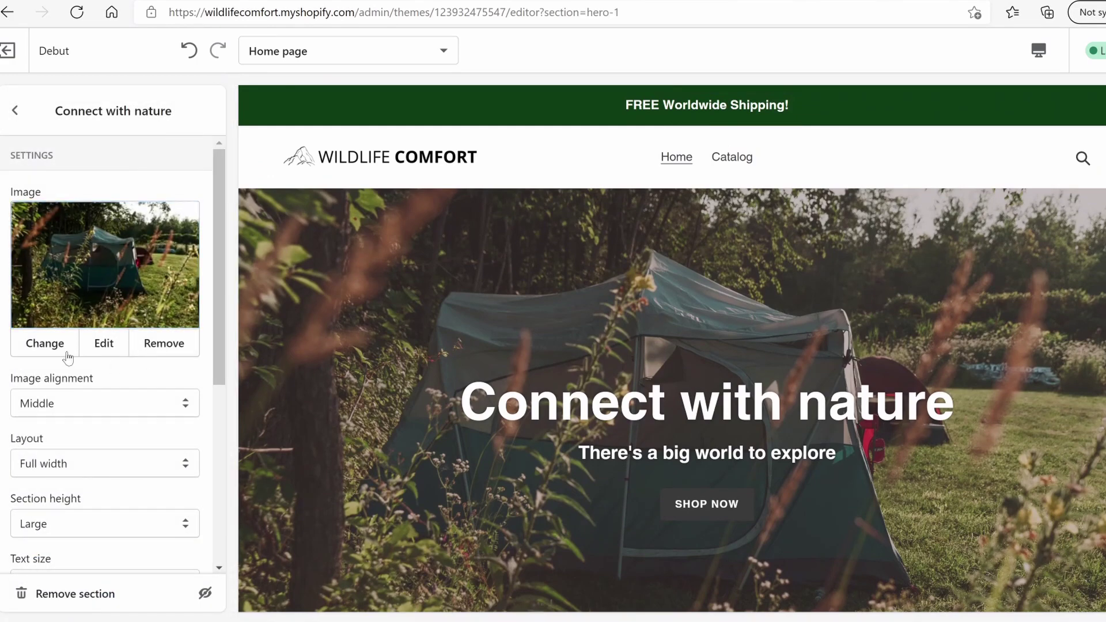
left_click(46, 348)
left_click(157, 164)
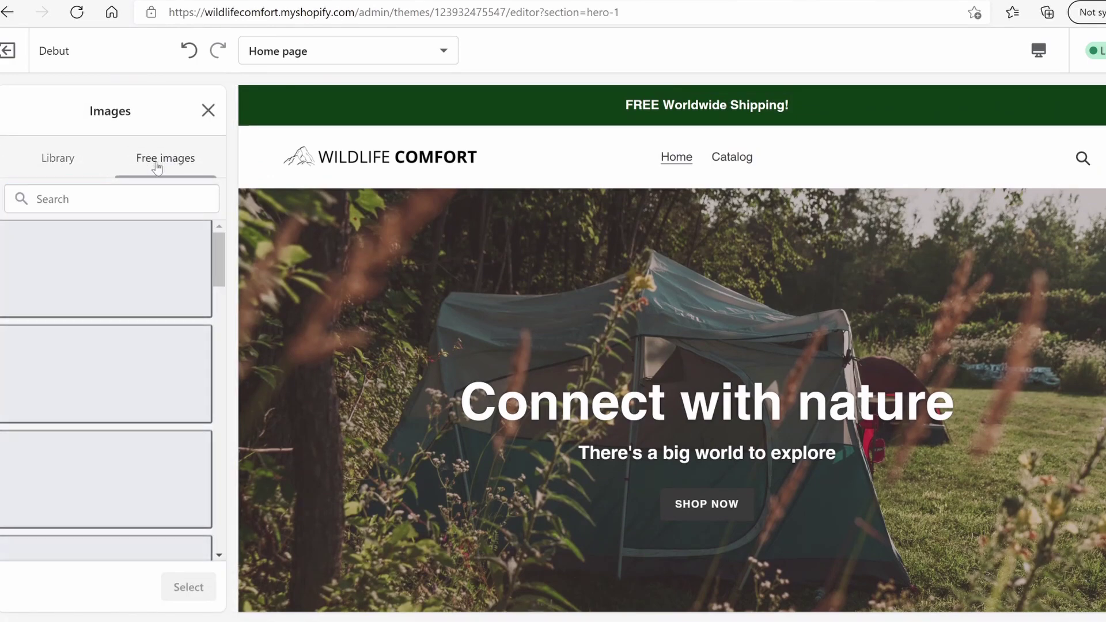
left_click(127, 197)
type("camping")
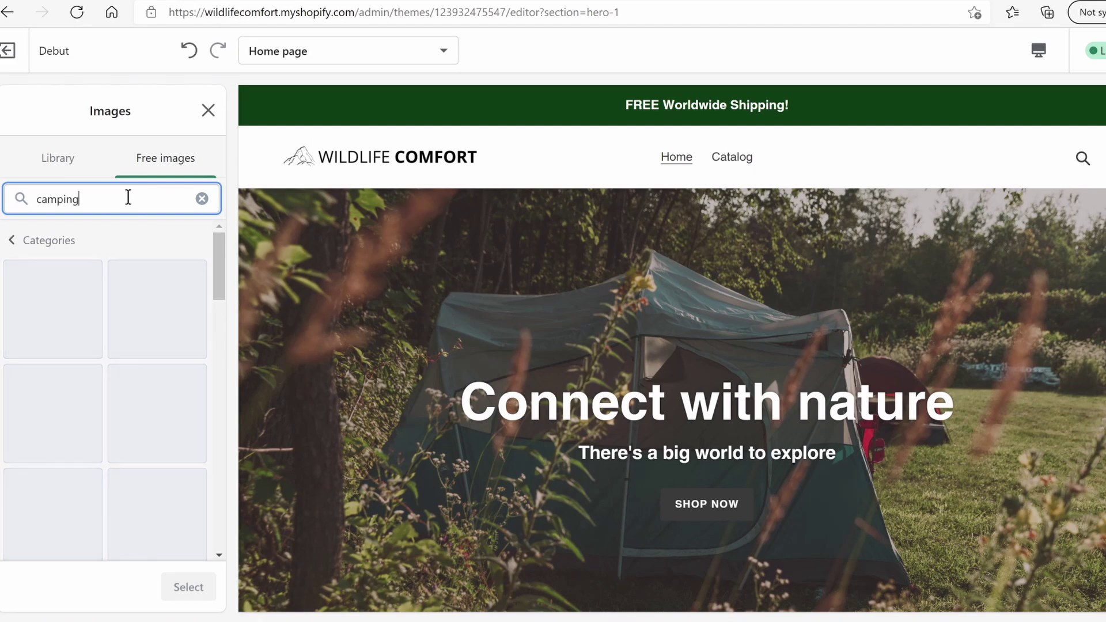
left_click(157, 416)
left_click(188, 587)
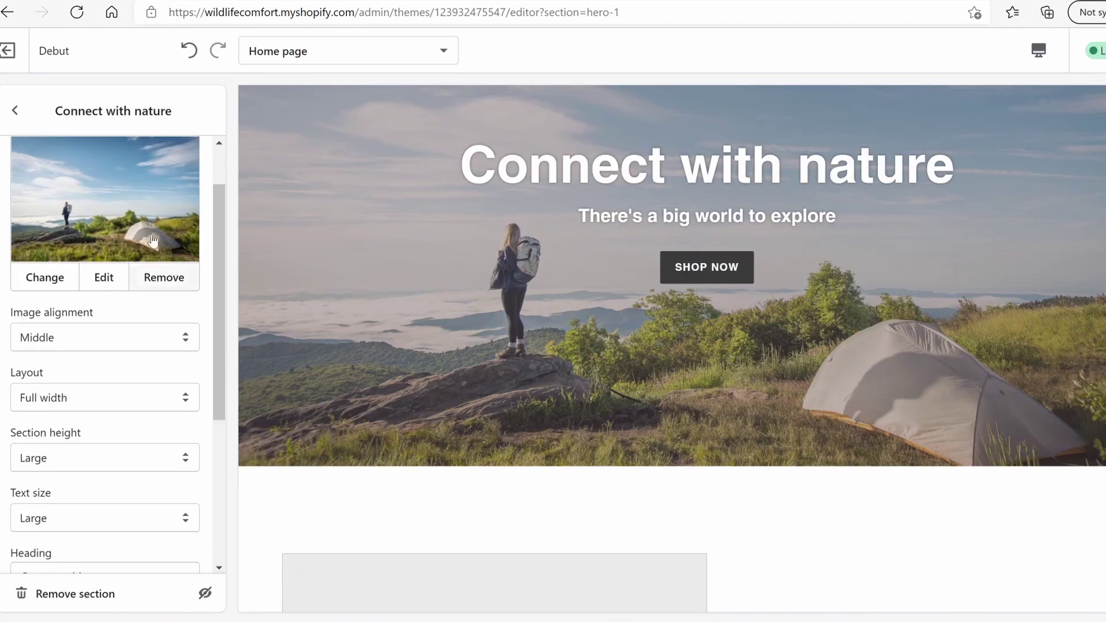
left_click(16, 110)
left_click(94, 563)
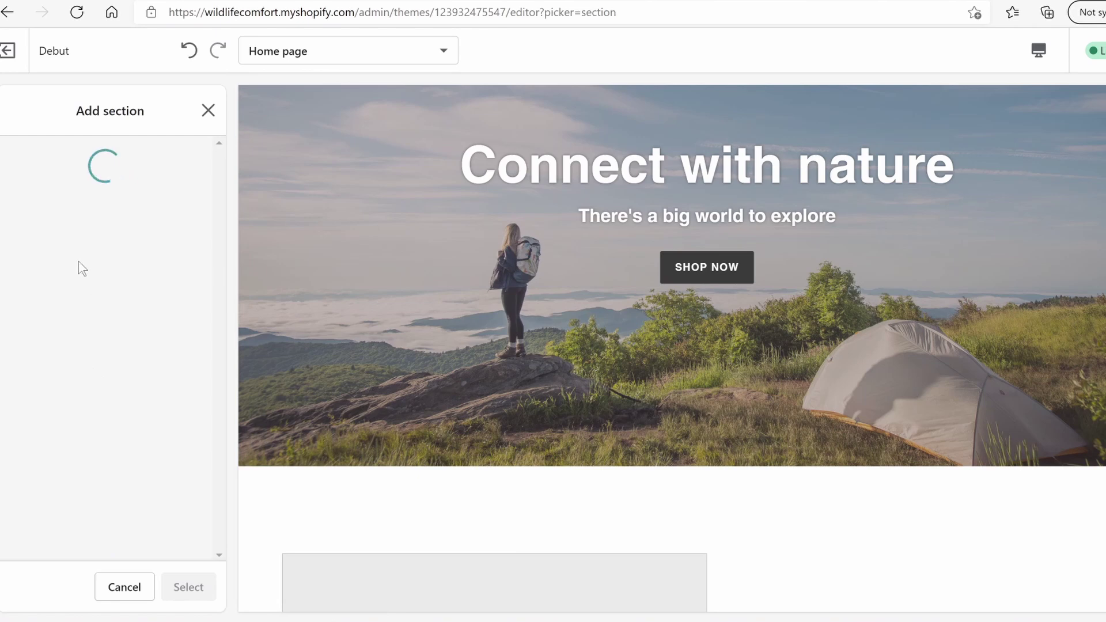
Add a Testimonials section and set its heading to 'HEAR WHAT CUSTOMERS HAVE TO SAY'
scroll(129, 279, "down", 12)
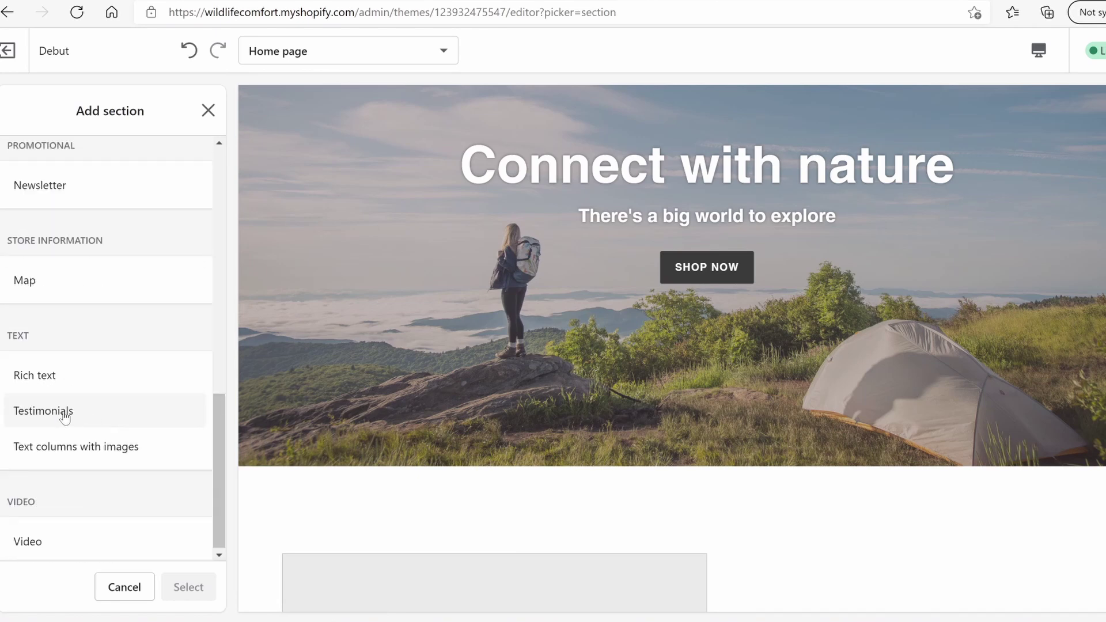
left_click(65, 411)
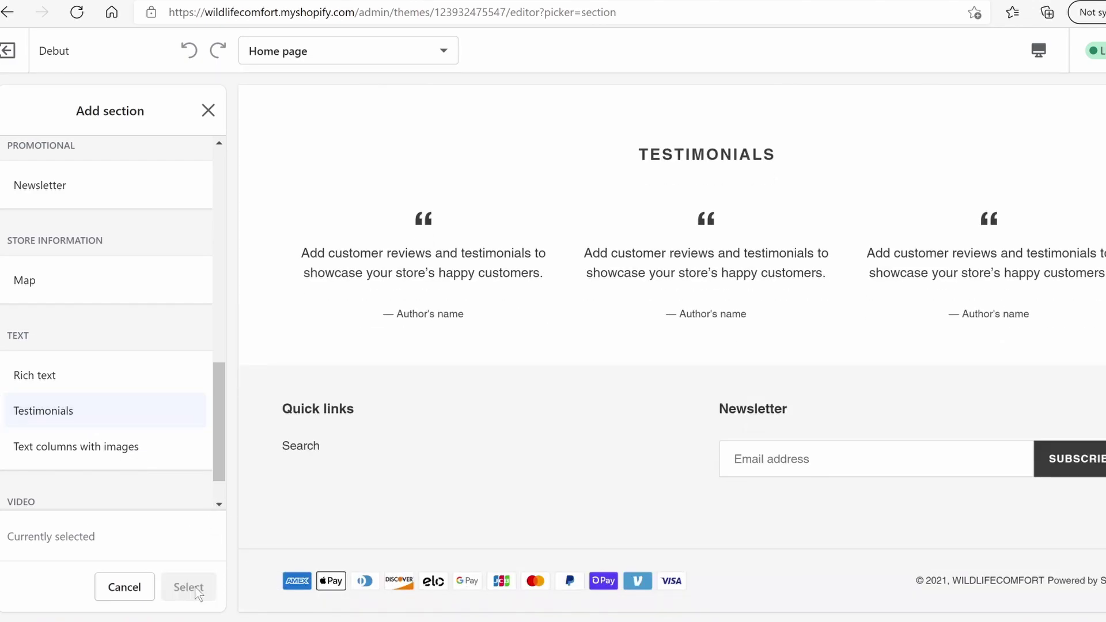
left_click(194, 585)
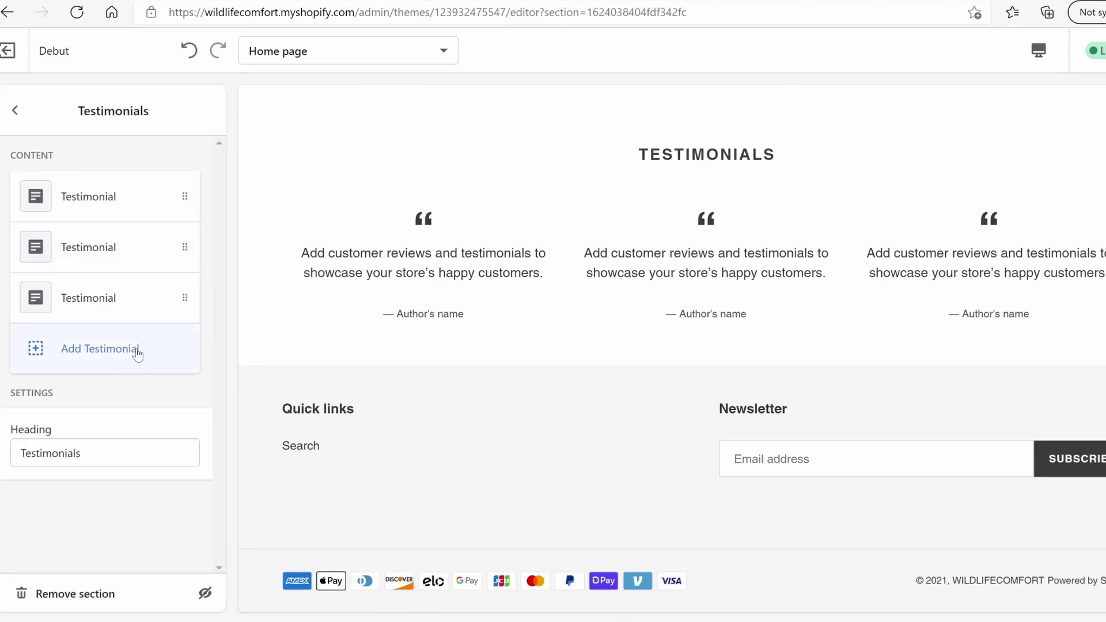
triple_click(149, 453)
type("HEAR WHAT CUSTOMERS HAVE TO SAY")
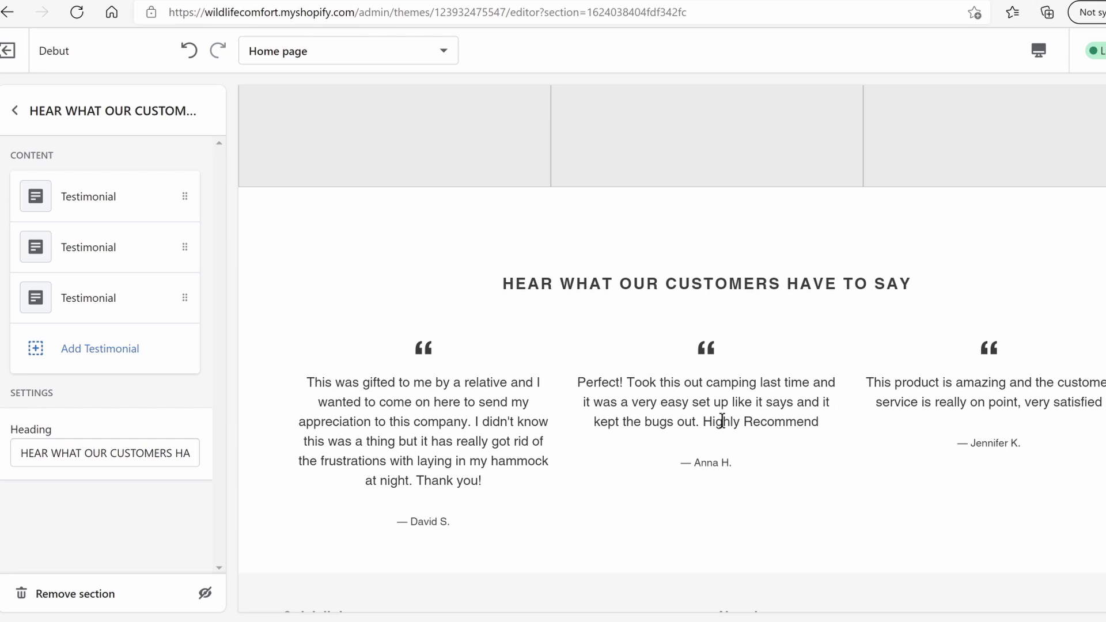
left_click(15, 111)
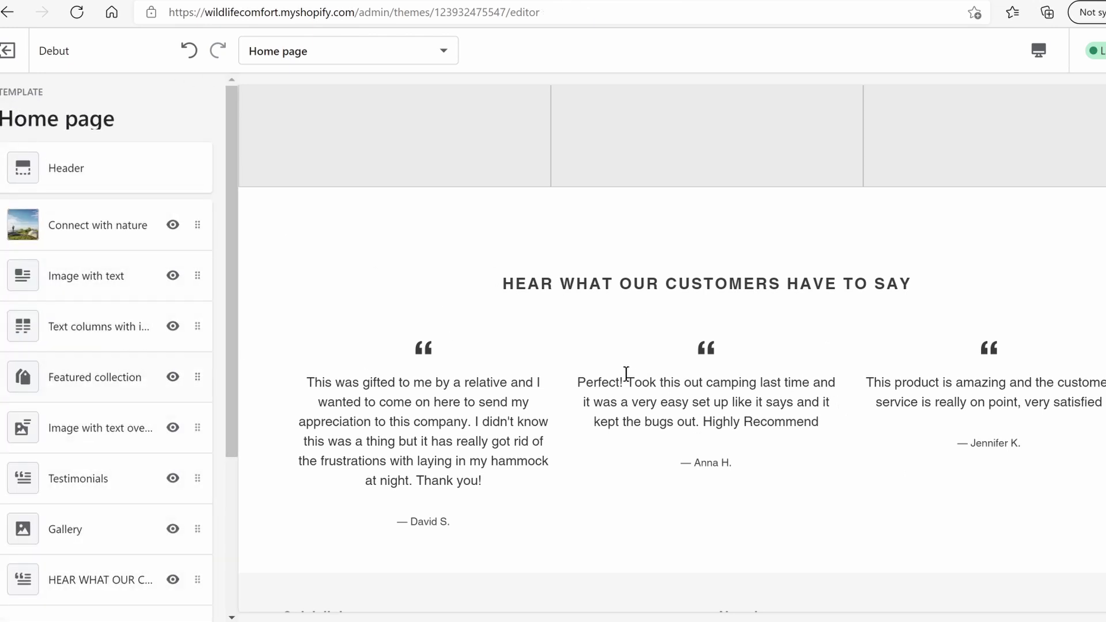
Delete the empty Gallery section and the placeholder Testimonials section
scroll(632, 375, "up", 5)
left_click_drag(197, 496, 175, 173)
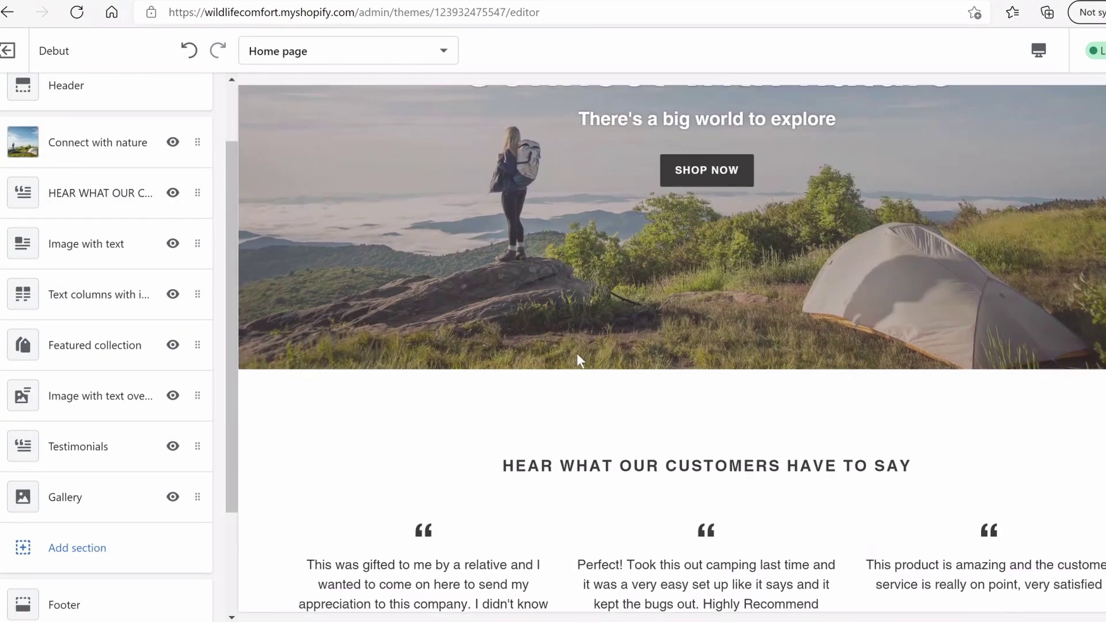
scroll(576, 354, "down", 6)
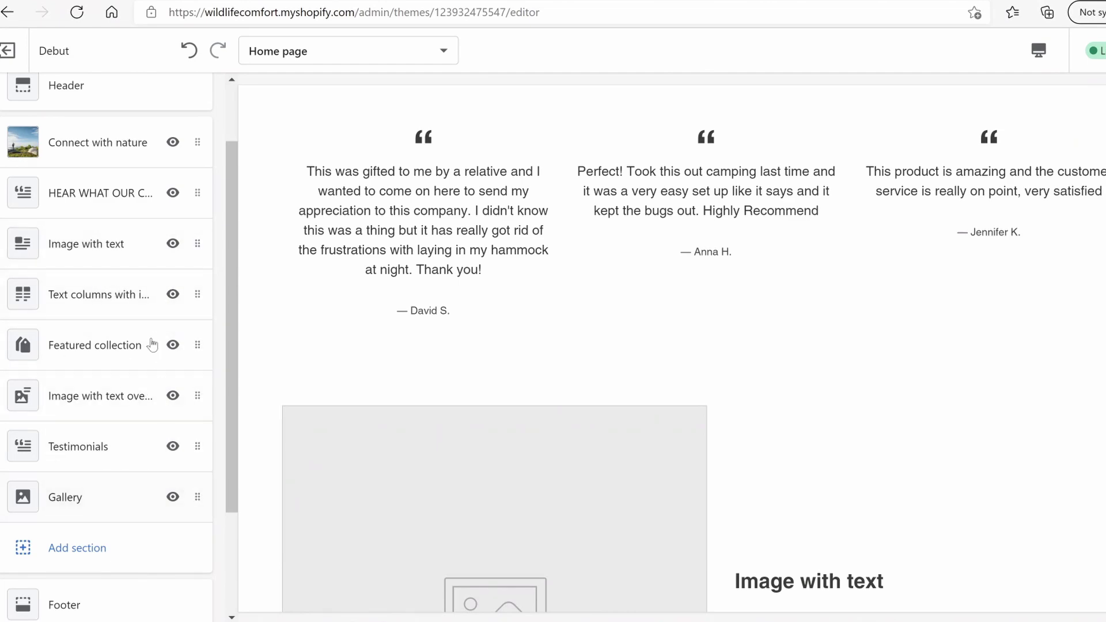
scroll(613, 422, "down", 15)
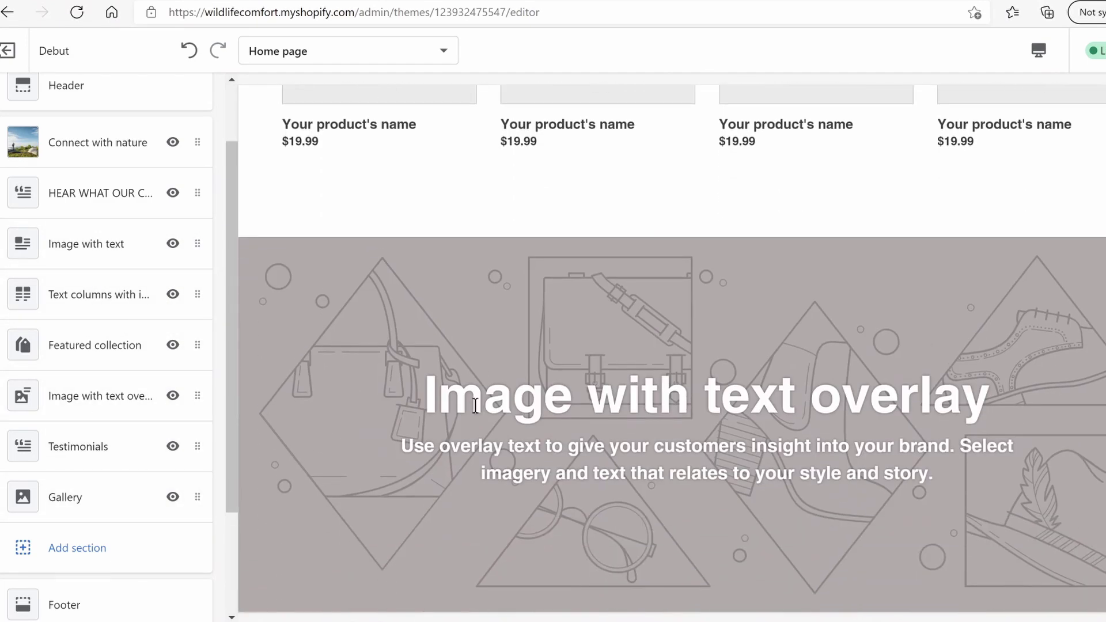
scroll(702, 185, "down", 6)
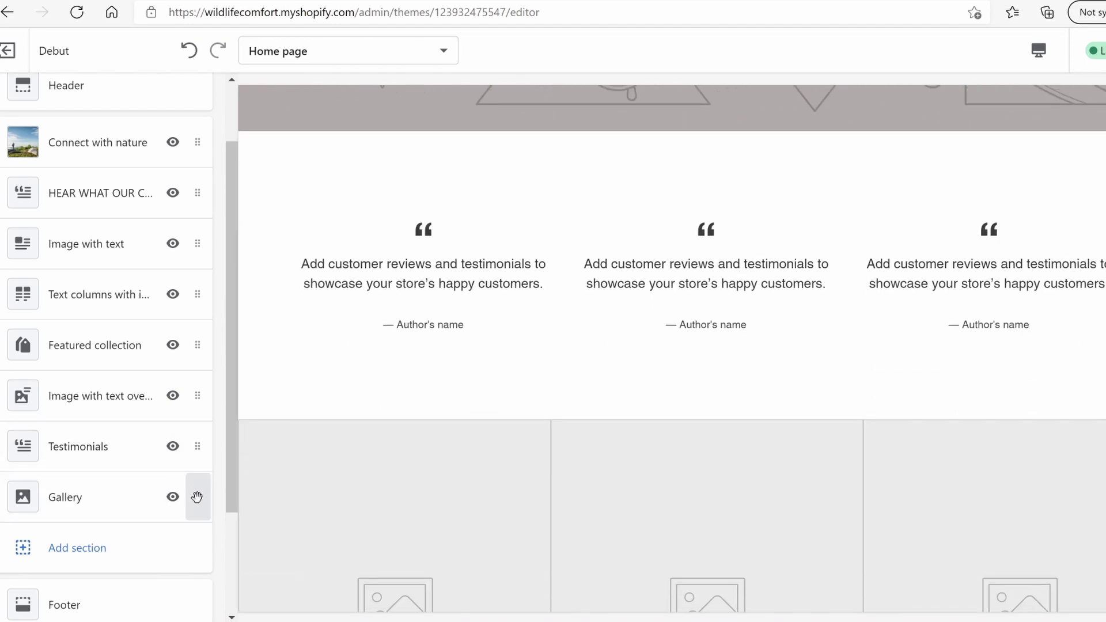
left_click(134, 502)
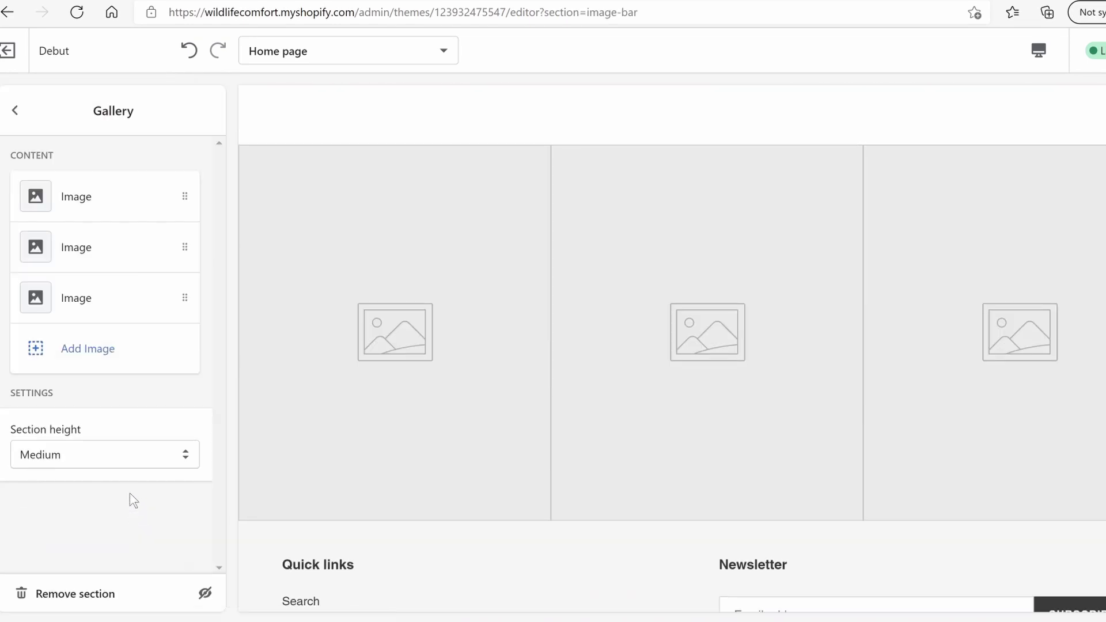
left_click(85, 592)
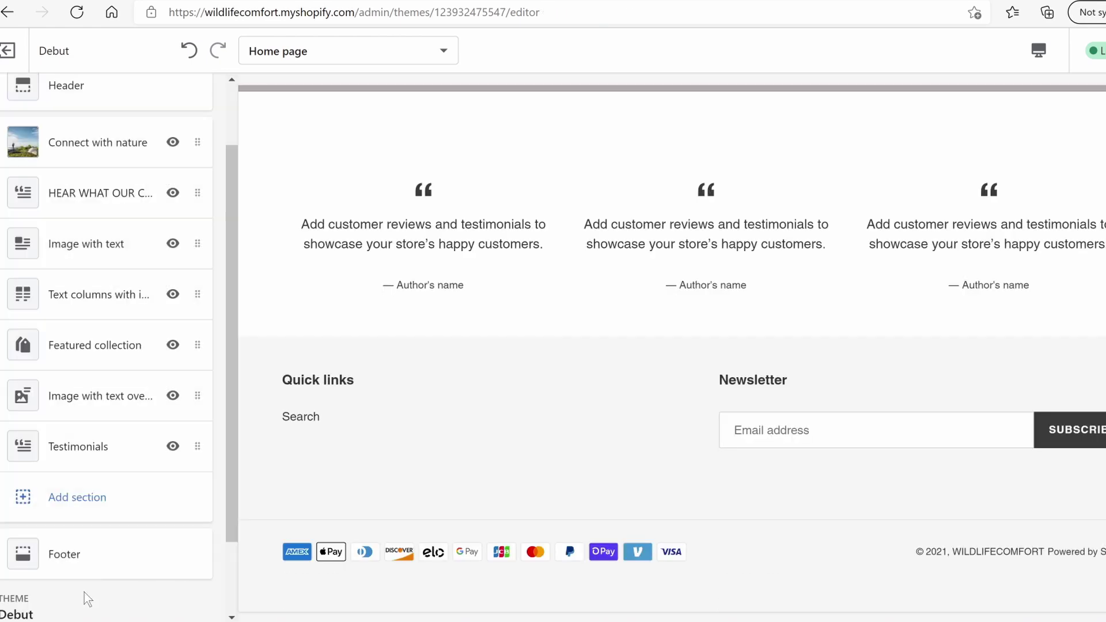
left_click(119, 448)
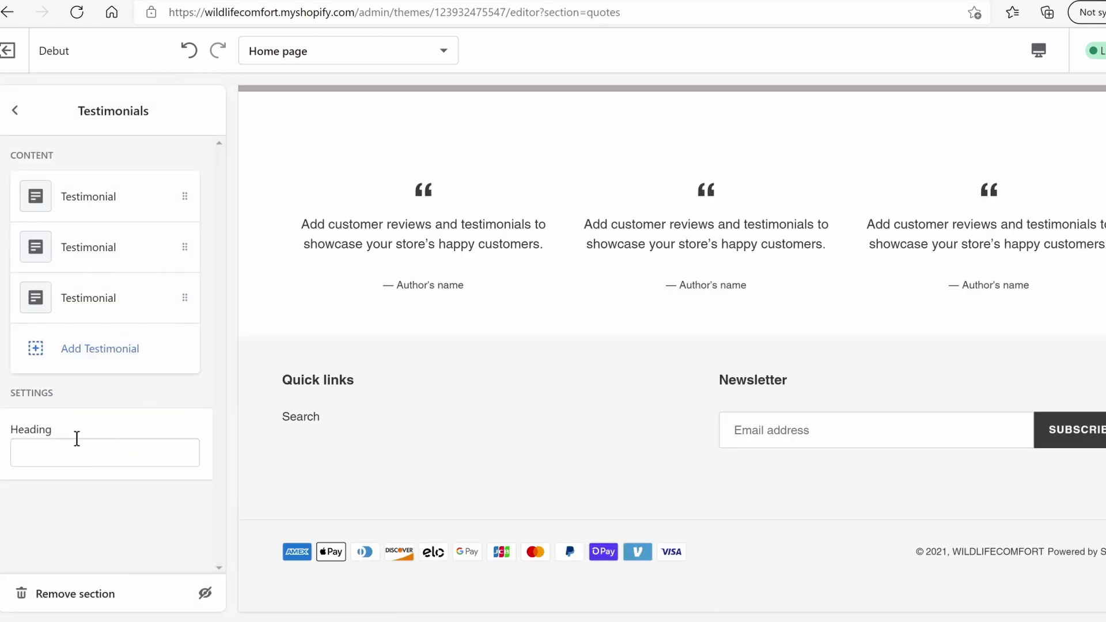
left_click(69, 589)
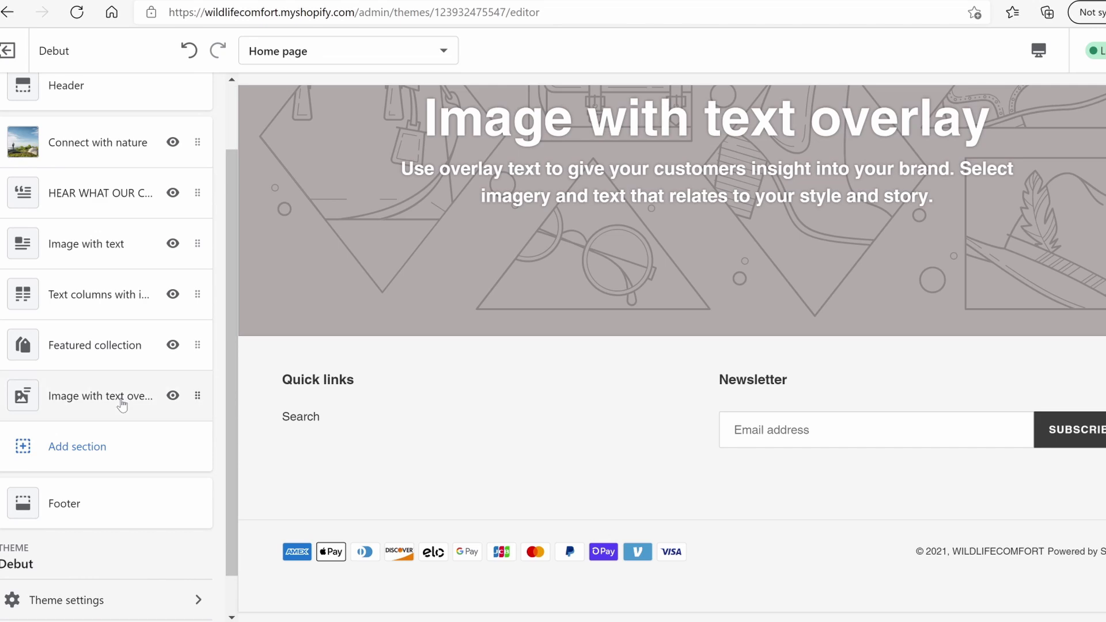
Delete the Image with text overlay, Featured collection and Text columns with images sections
left_click(122, 400)
left_click(81, 596)
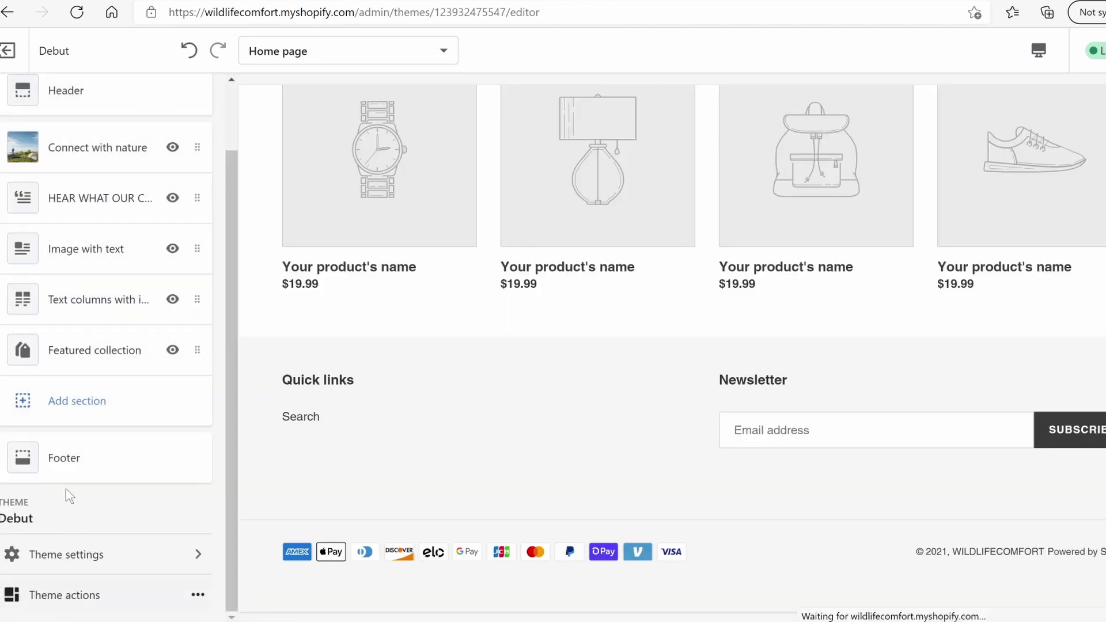
left_click(91, 353)
left_click(86, 592)
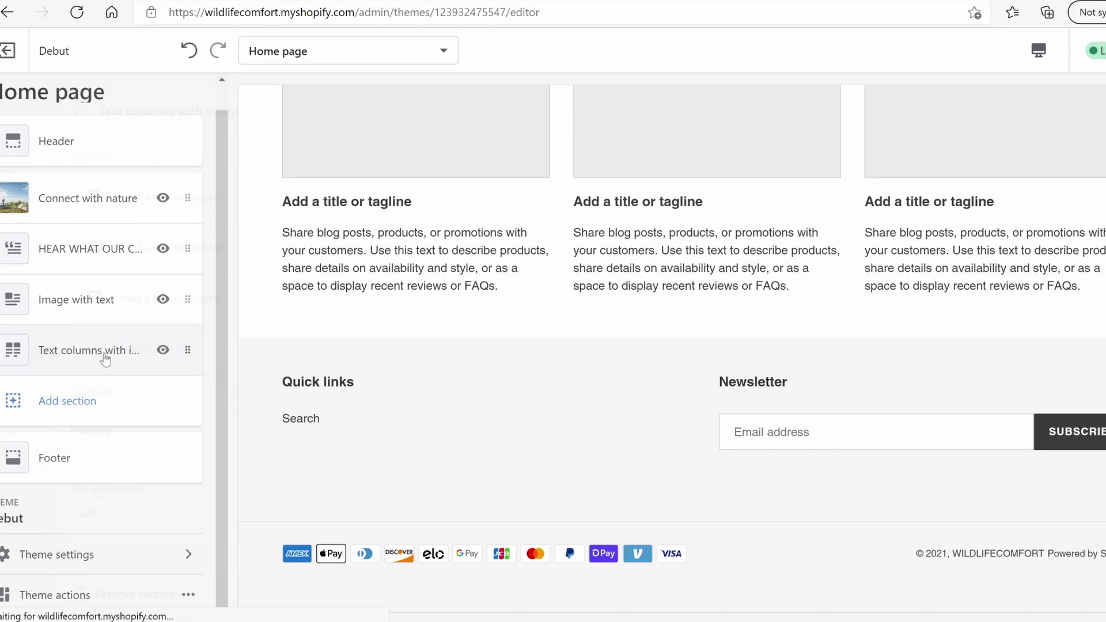
left_click(106, 359)
left_click(86, 593)
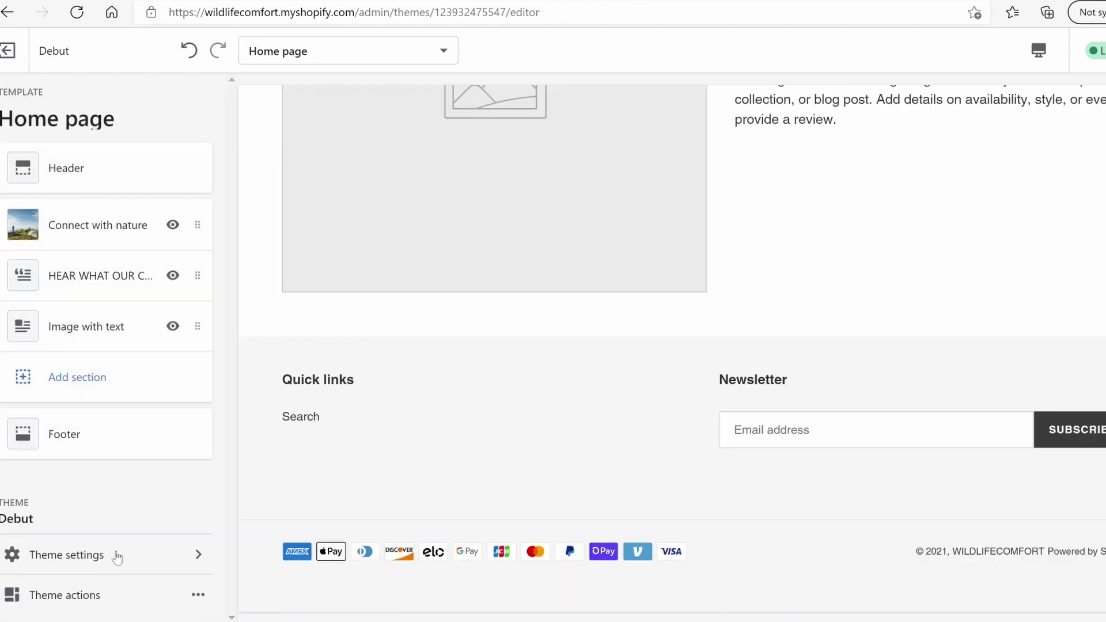
scroll(447, 413, "up", 15)
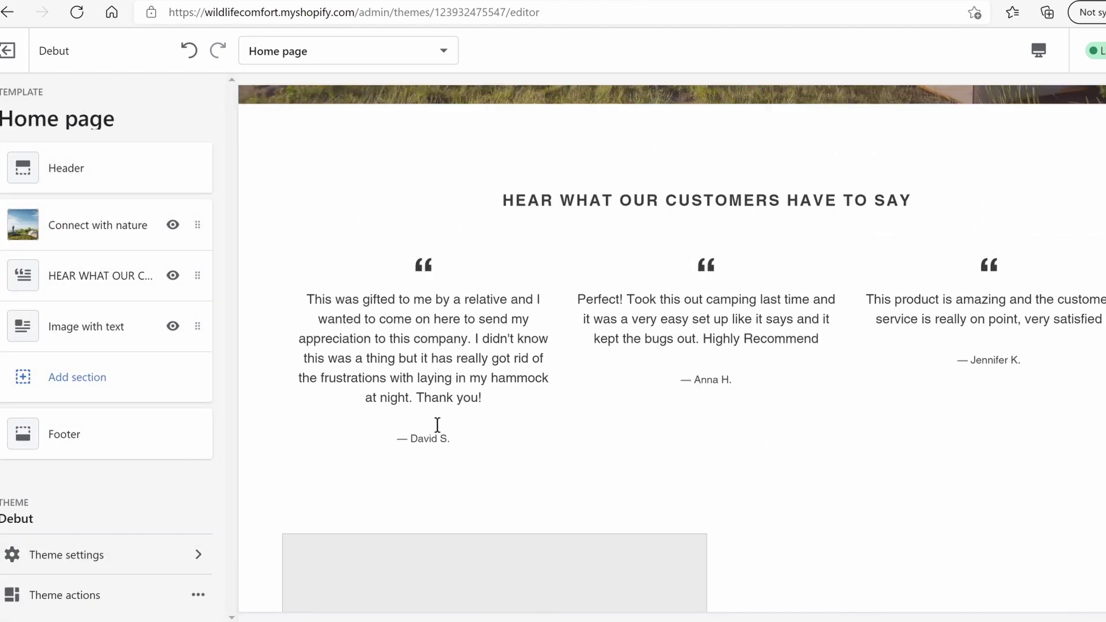
scroll(437, 427, "up", 1)
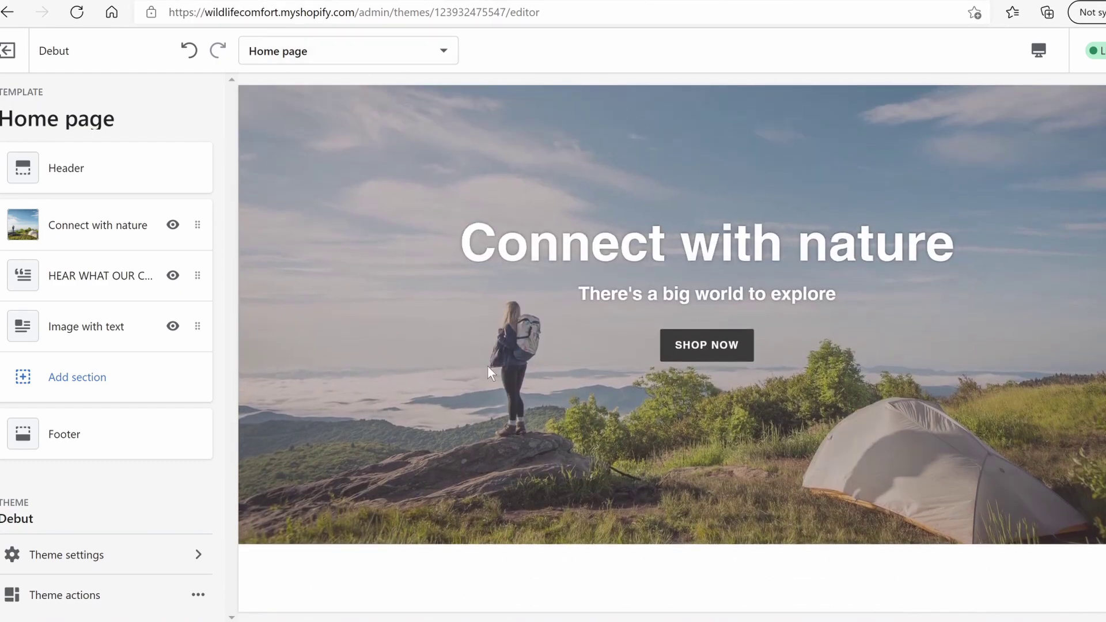
scroll(535, 410, "down", 6)
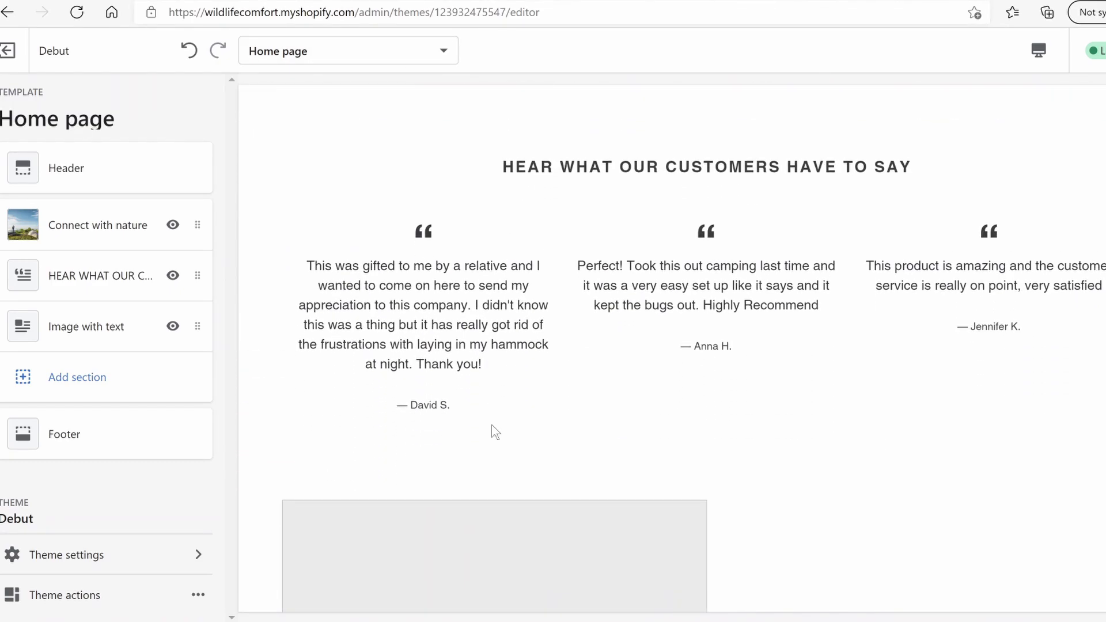
Remove the Image with text section and add a Featured product section
left_click(75, 327)
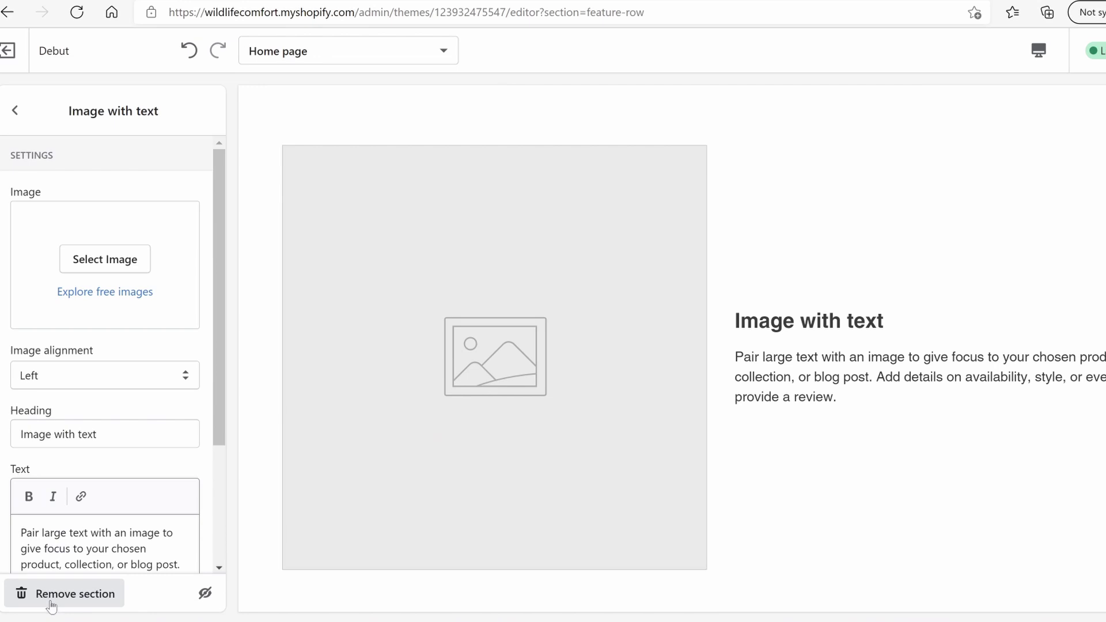
left_click(52, 600)
left_click(81, 323)
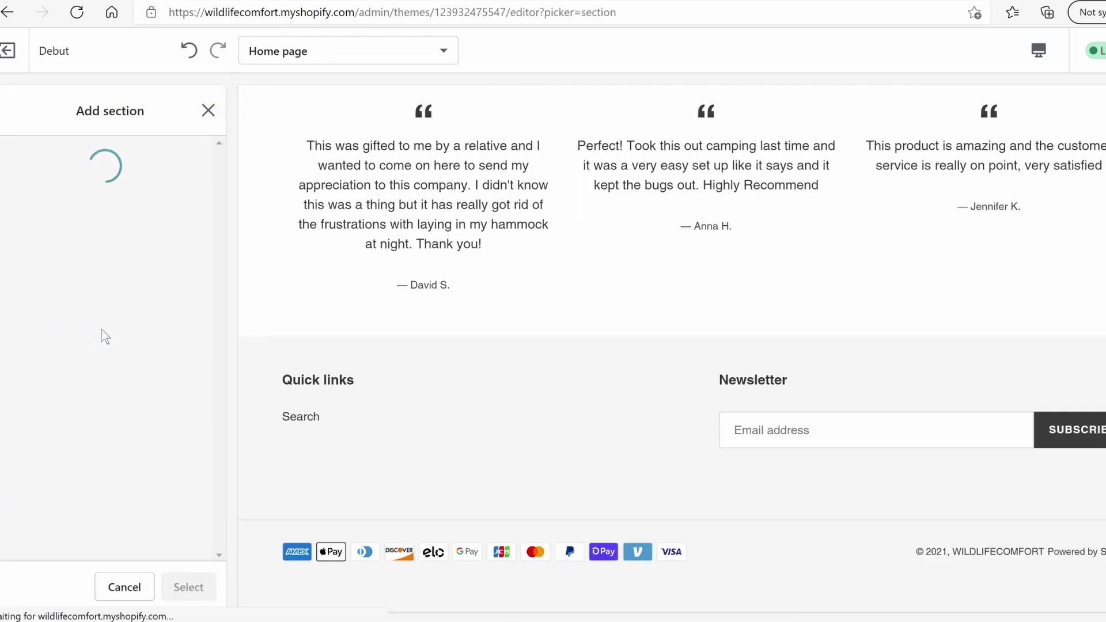
scroll(138, 350, "down", 3)
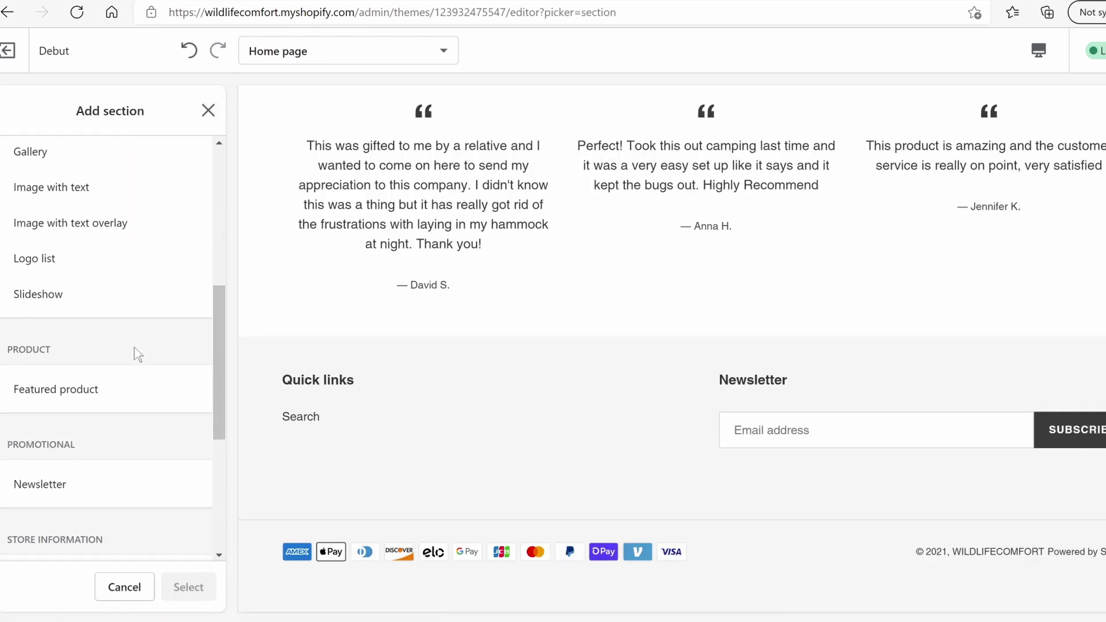
left_click(79, 384)
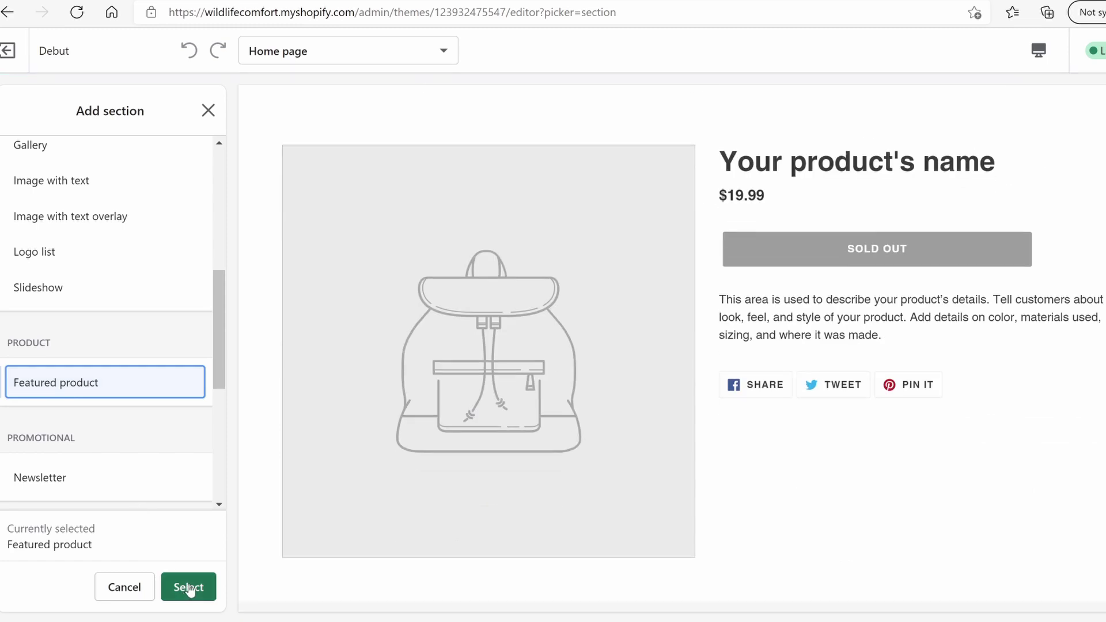
left_click(187, 585)
Feature Mosquito Hammock Pro with the quantity selector shown
left_click(104, 249)
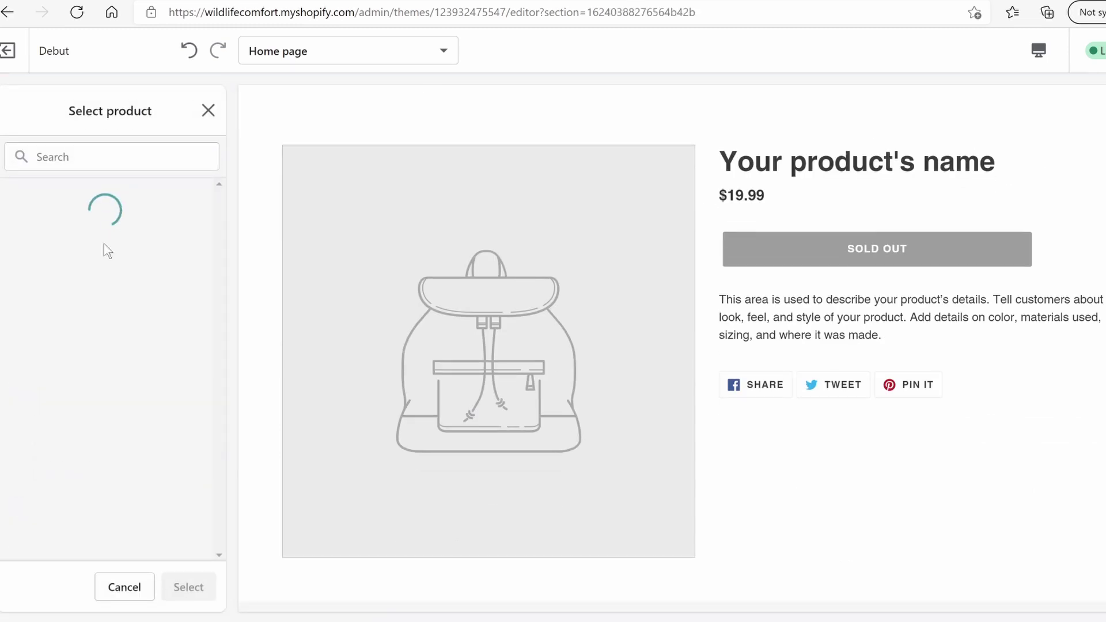
left_click(101, 253)
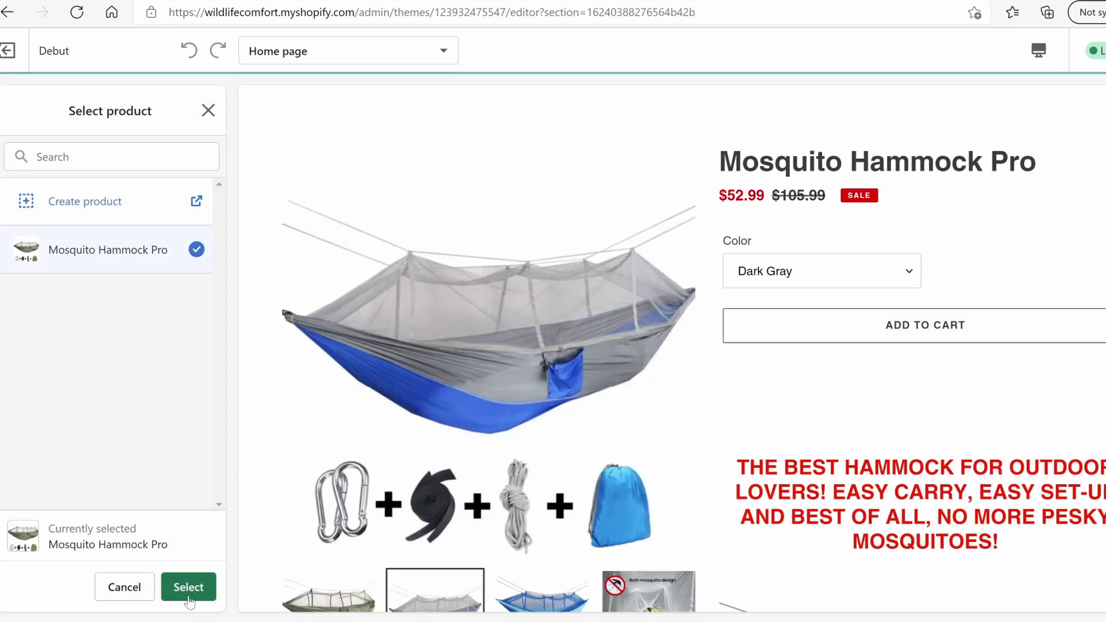
left_click(187, 596)
left_click(19, 330)
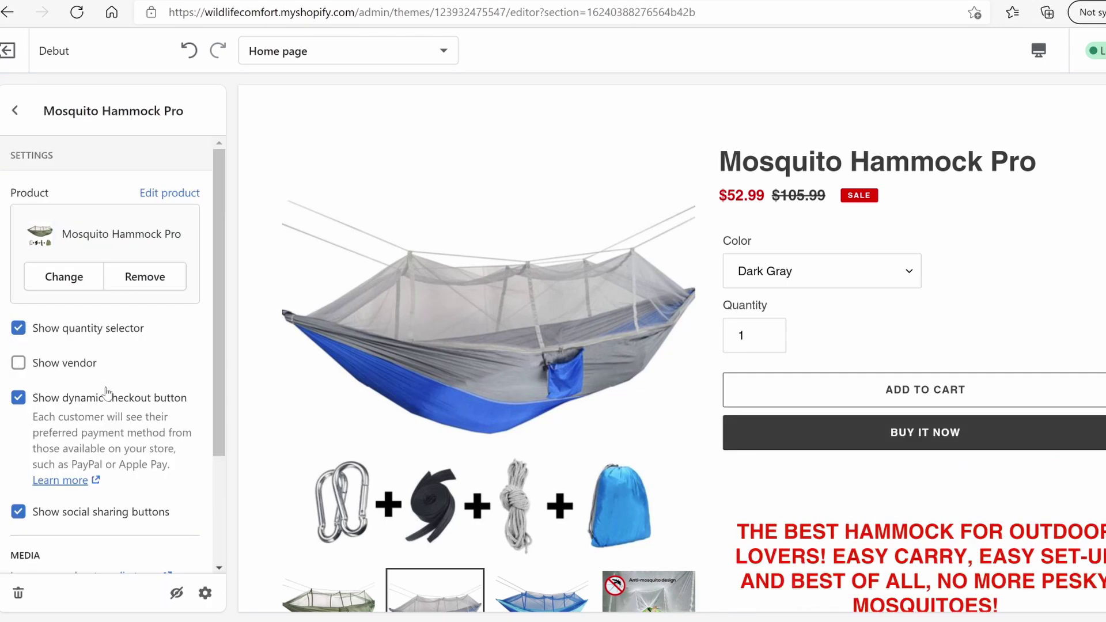
scroll(106, 393, "down", 1)
scroll(106, 393, "up", 1)
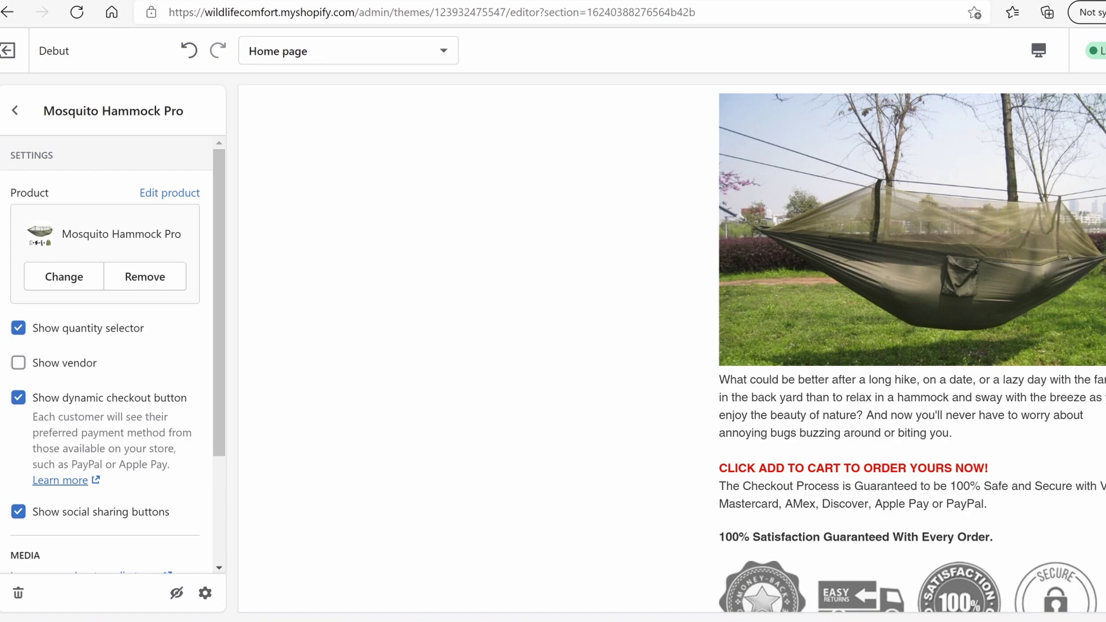
left_click(14, 111)
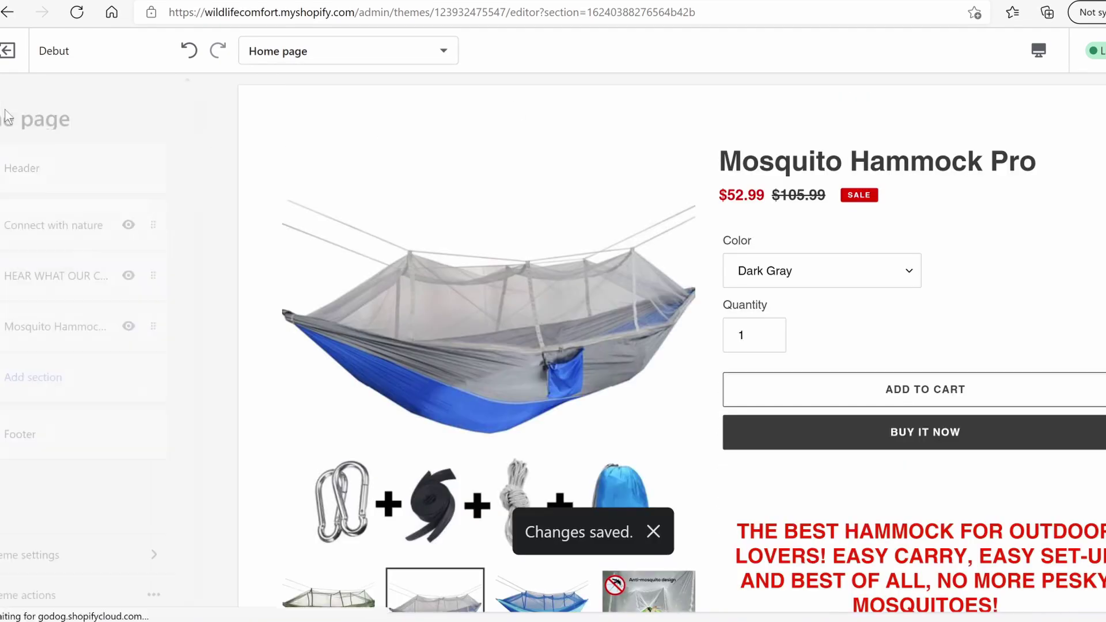
scroll(718, 329, "up", 10)
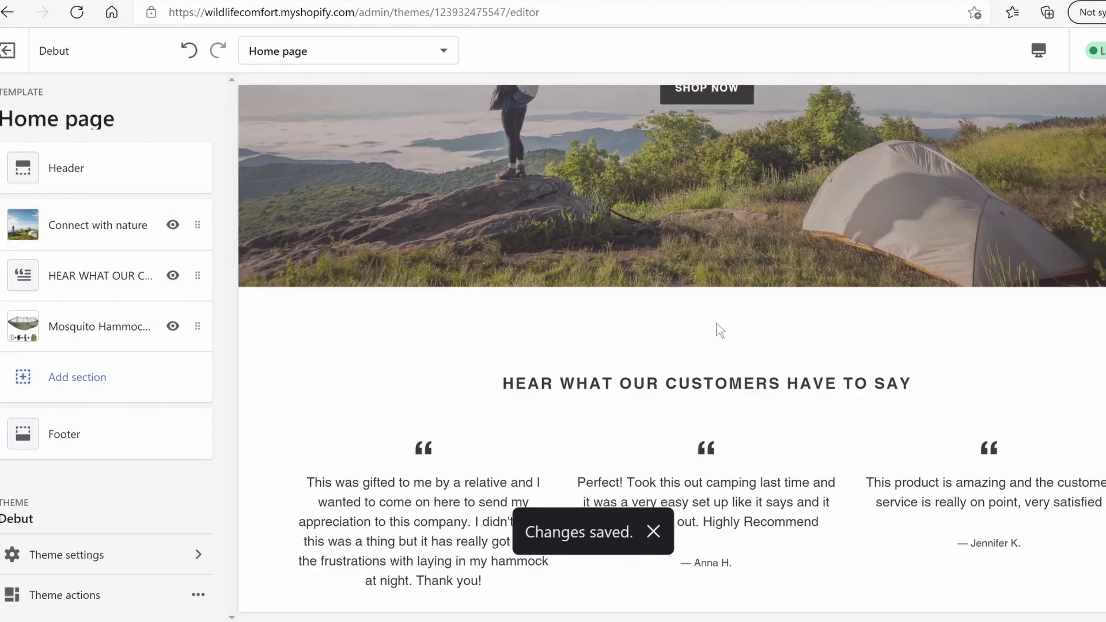
scroll(720, 331, "down", 5)
scroll(720, 330, "down", 4)
scroll(345, 412, "up", 1)
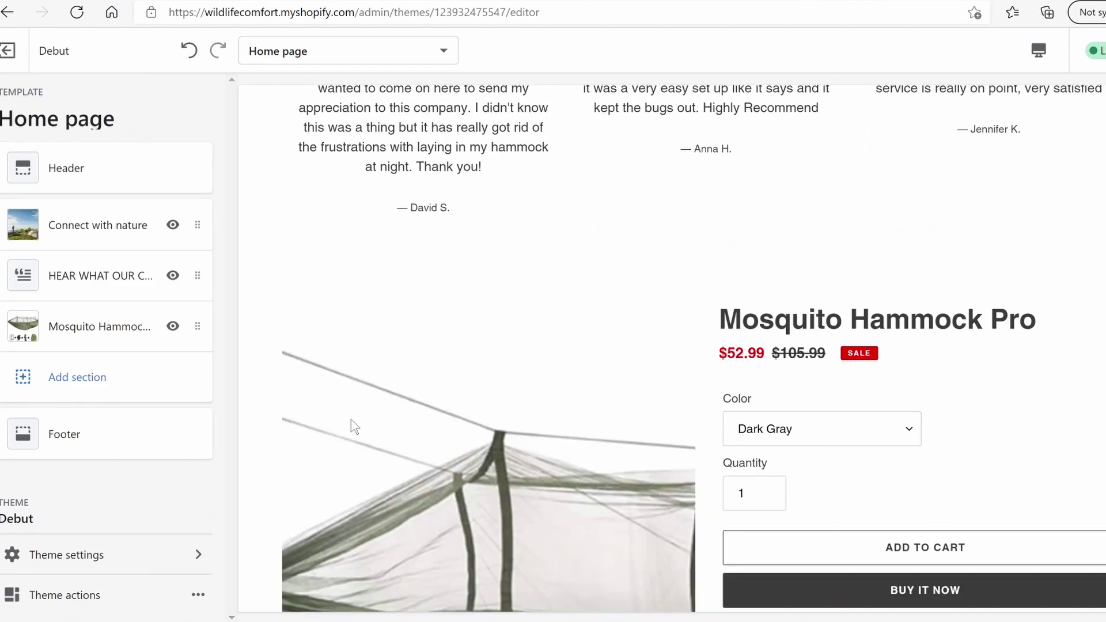
scroll(344, 413, "down", 3)
In theme Colors settings, make headings and links dark green 003E15
left_click(105, 557)
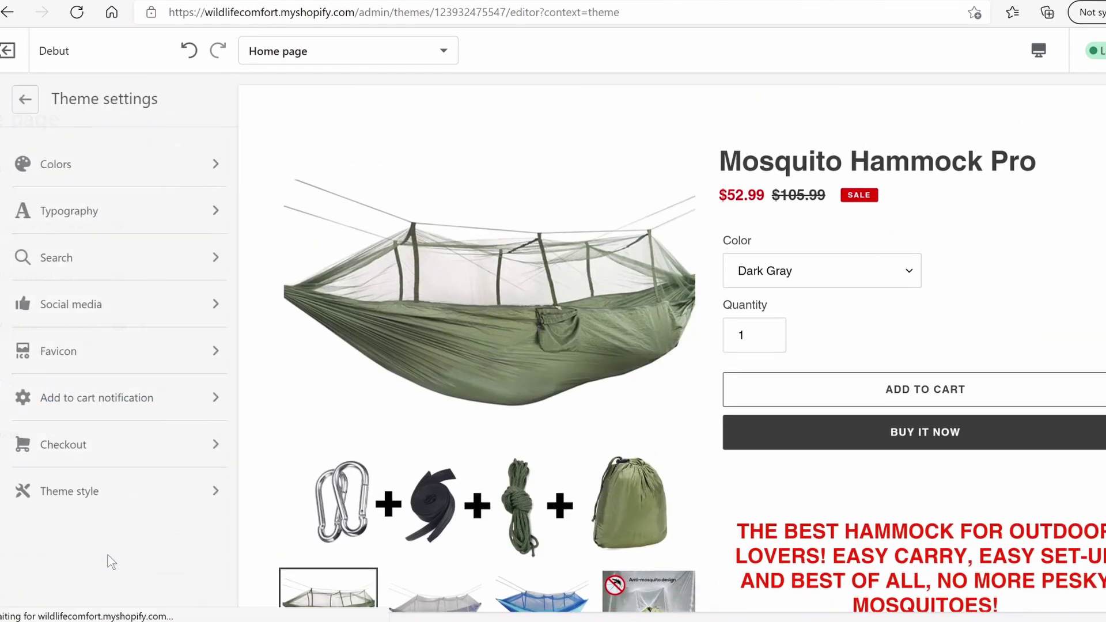
scroll(899, 426, "up", 10)
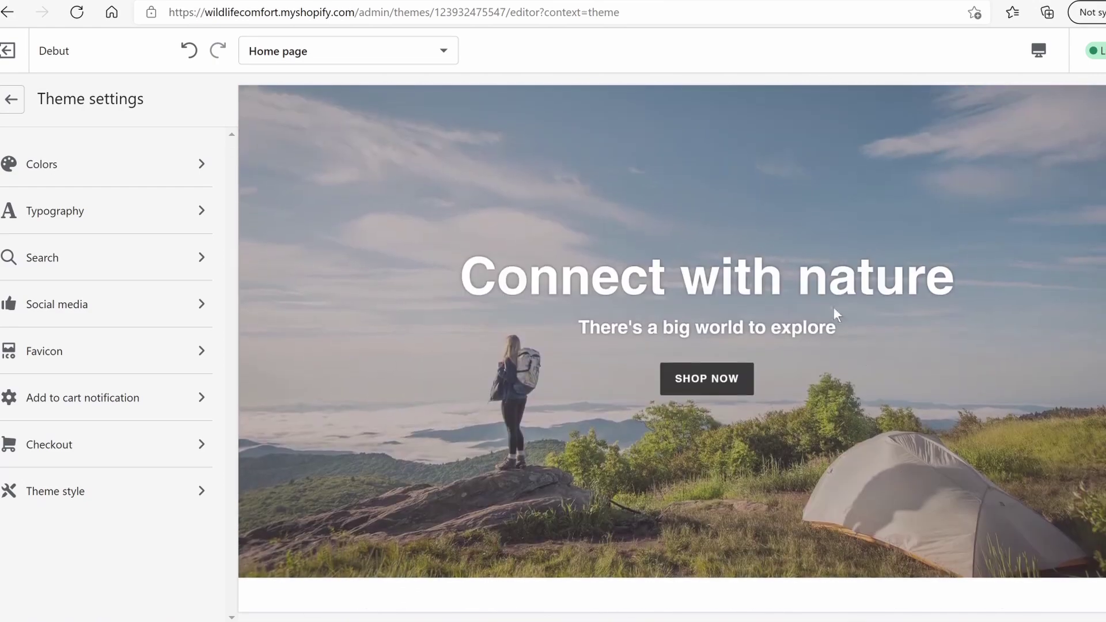
left_click(183, 178)
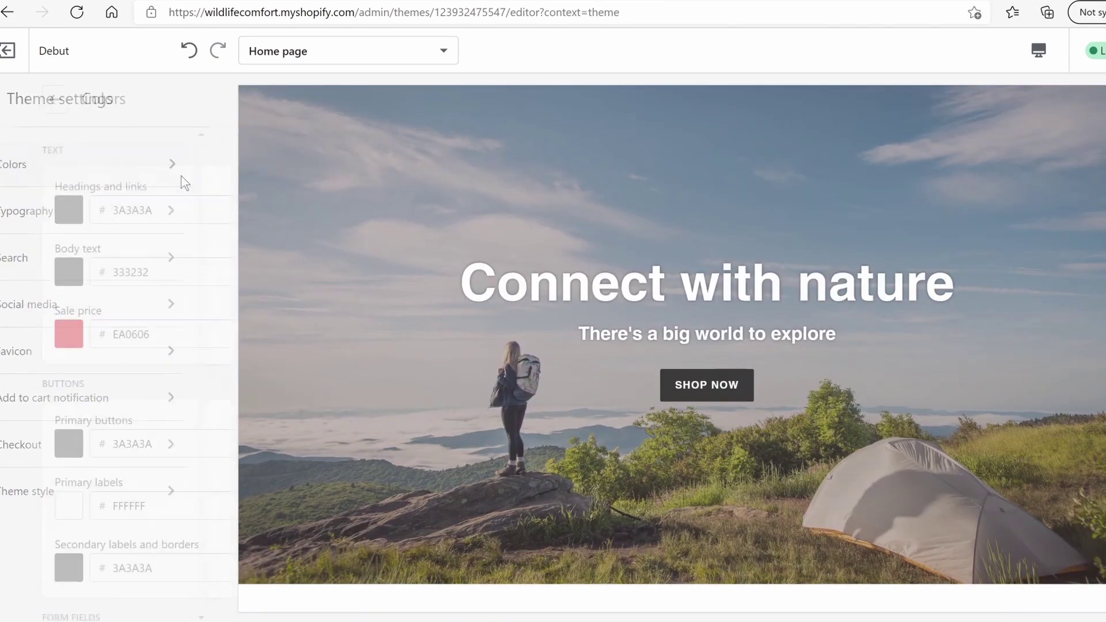
scroll(419, 330, "up", 2)
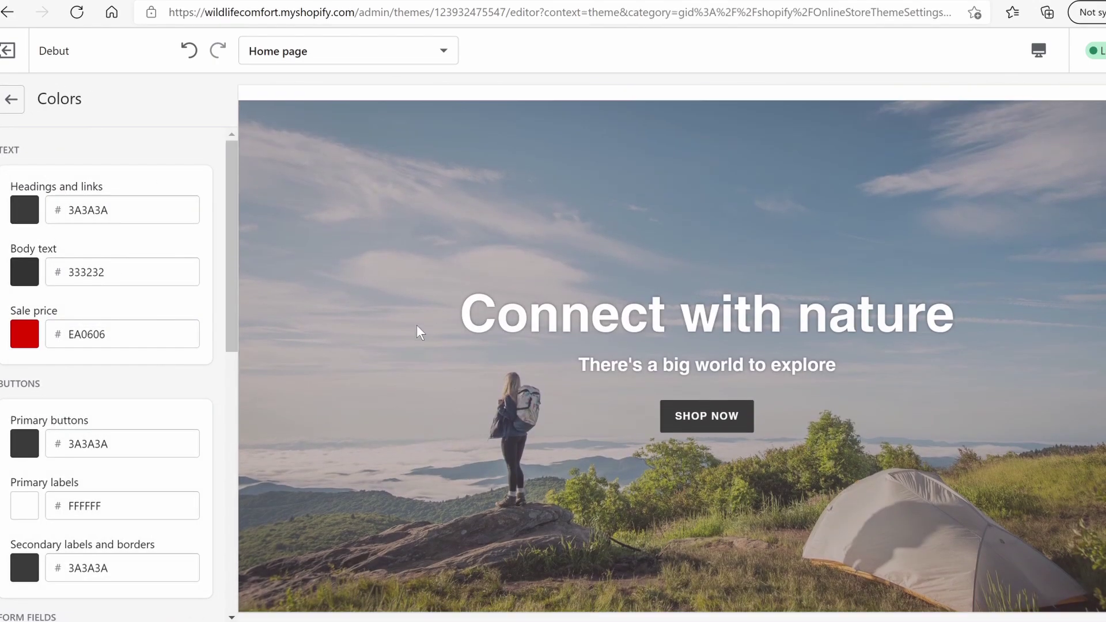
scroll(415, 343, "down", 1)
left_click(23, 211)
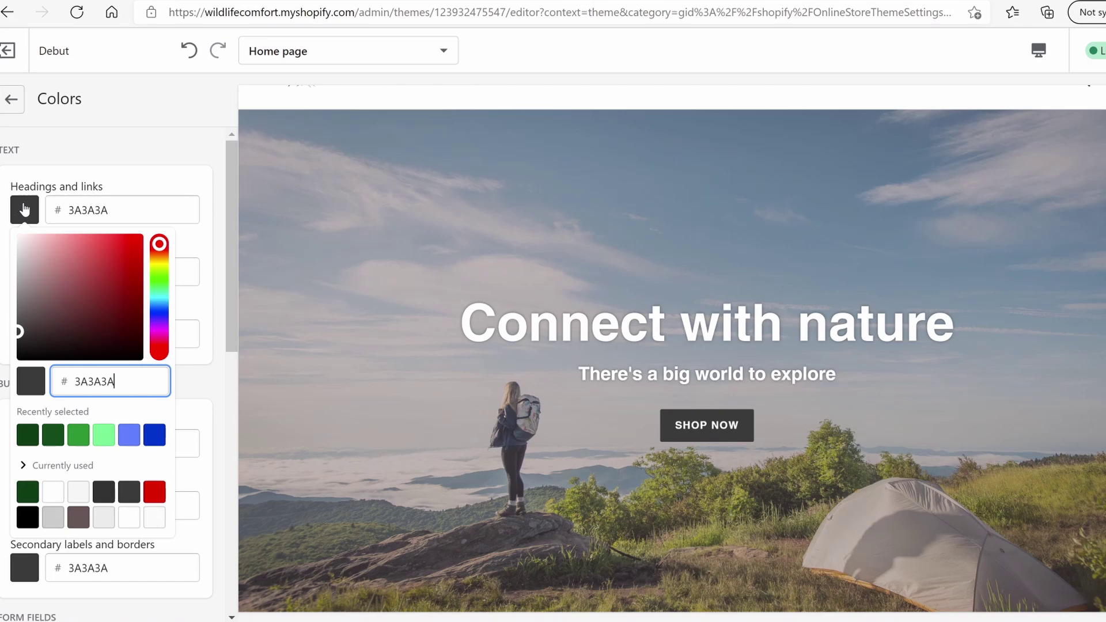
left_click(28, 438)
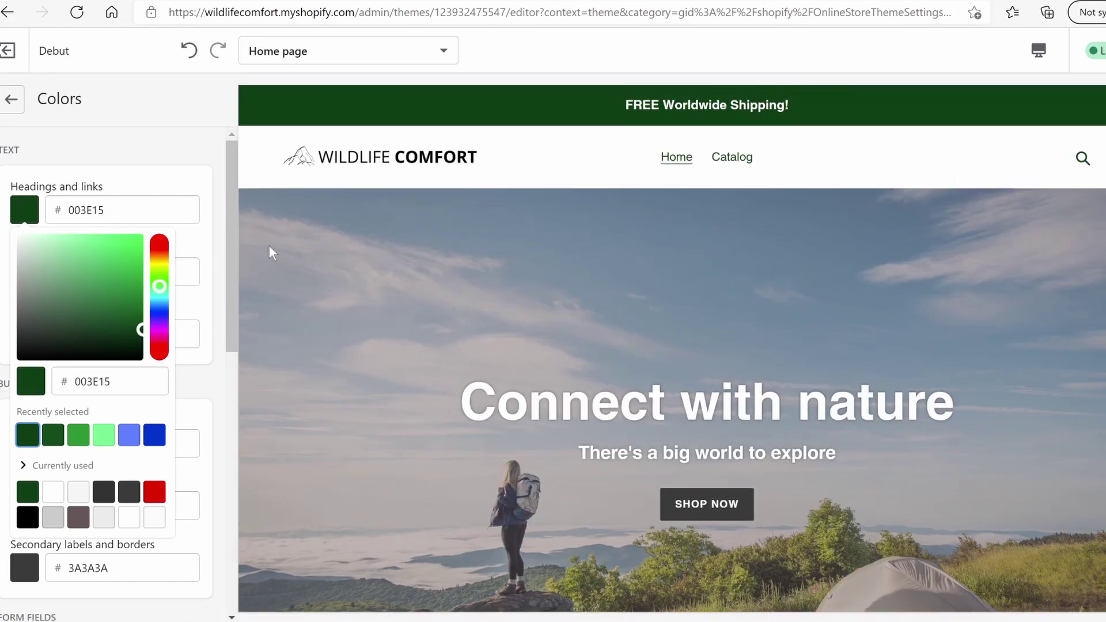
left_click(148, 167)
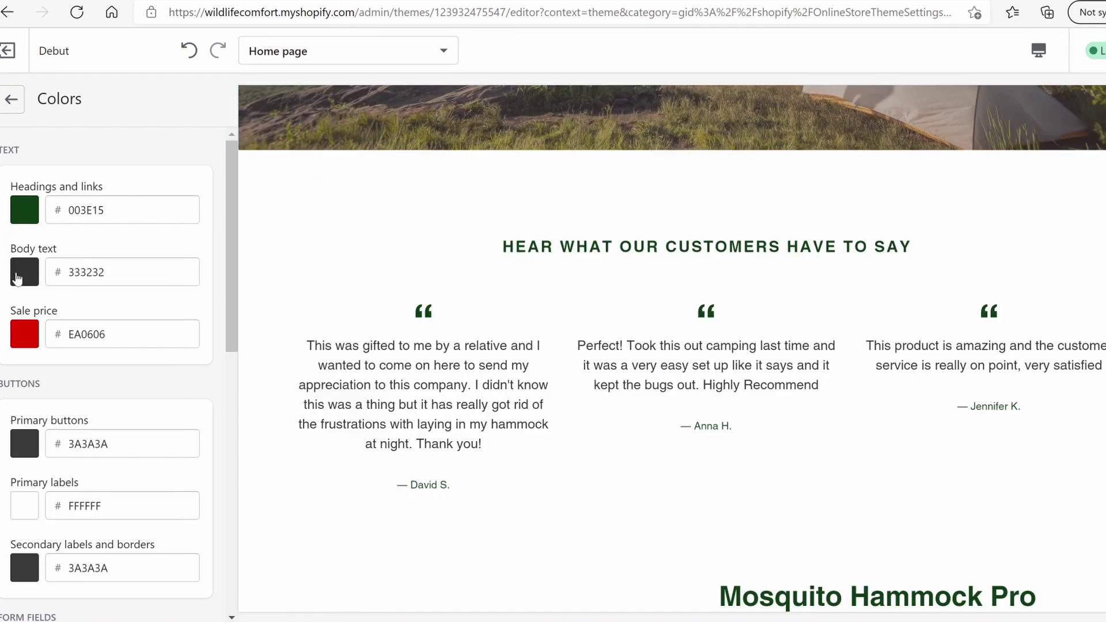
Change the primary button colour to green and return to the Theme settings list
scroll(716, 372, "up", 4)
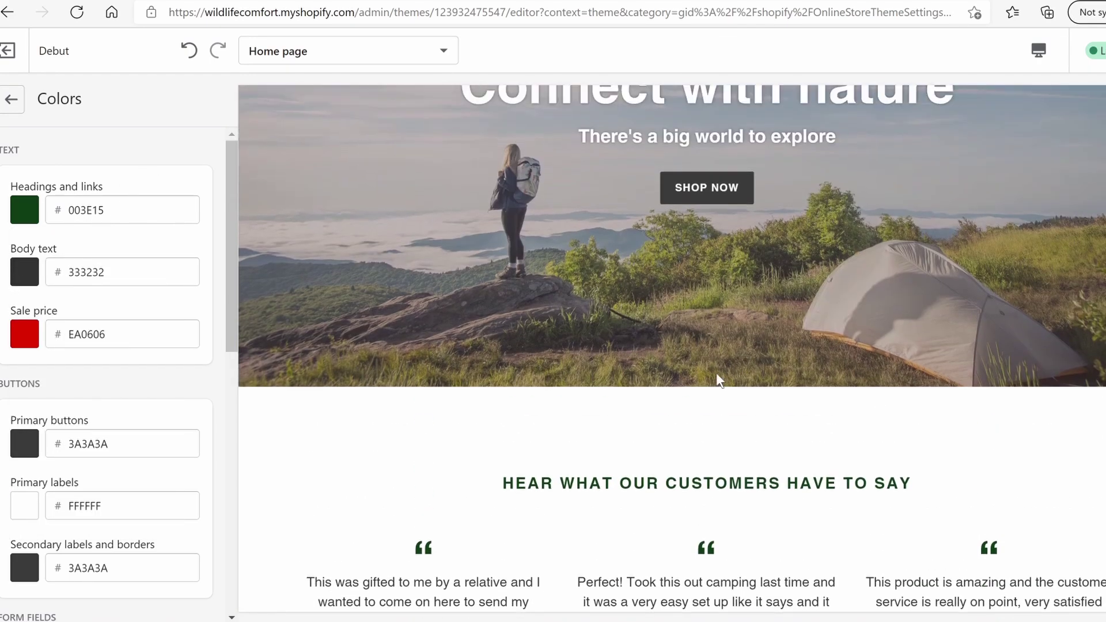
scroll(716, 372, "down", 12)
scroll(415, 335, "up", 1)
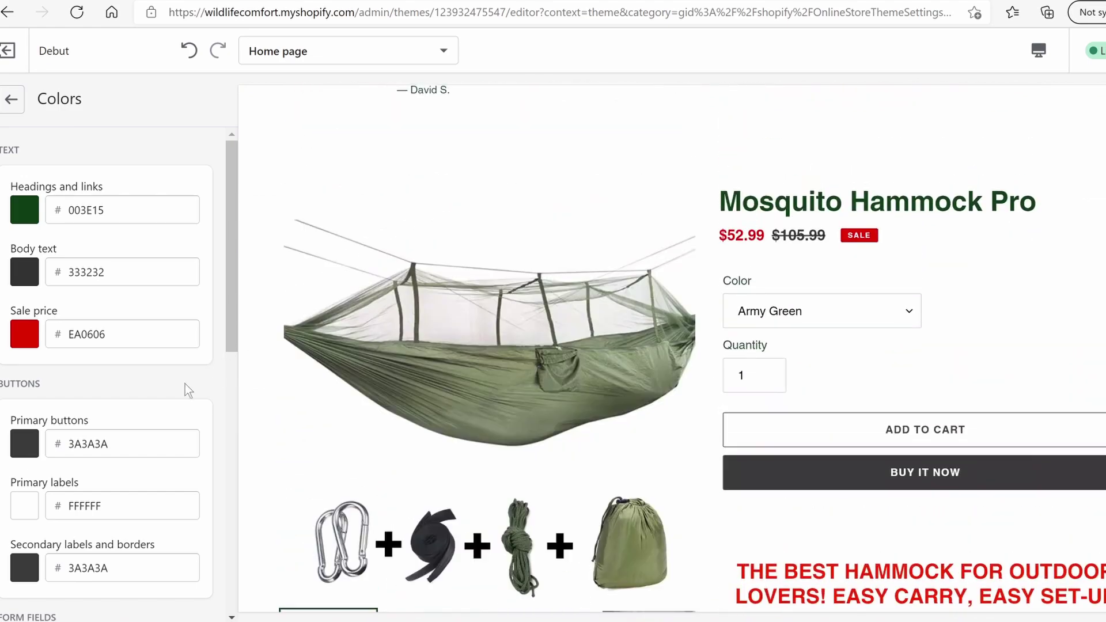
scroll(646, 454, "up", 6)
scroll(674, 440, "up", 5)
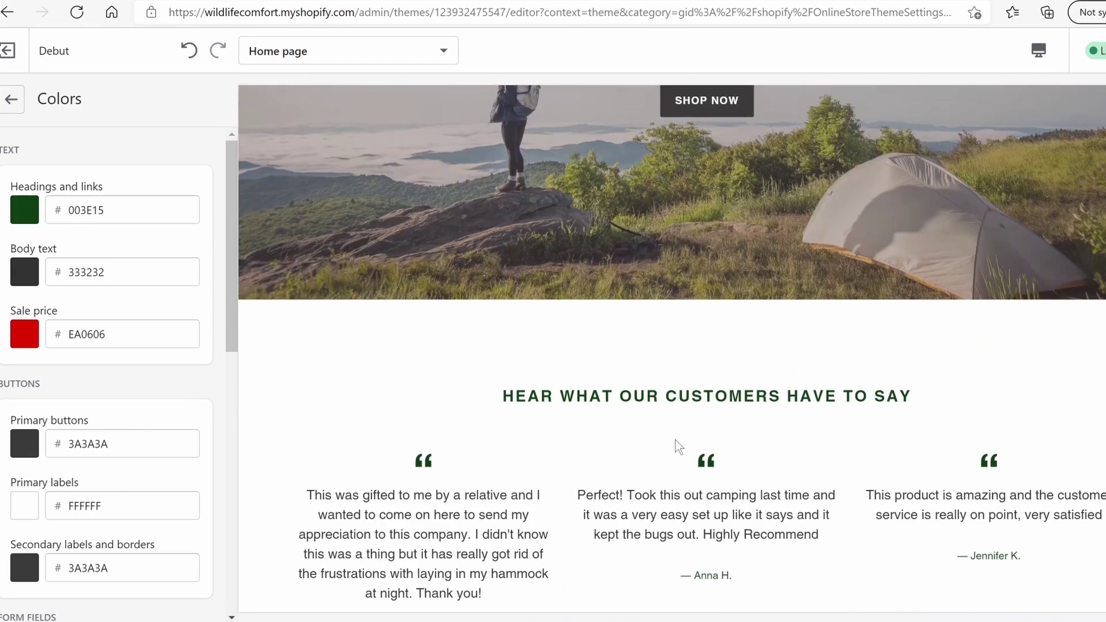
left_click(24, 444)
left_click(77, 326)
scroll(857, 341, "up", 1)
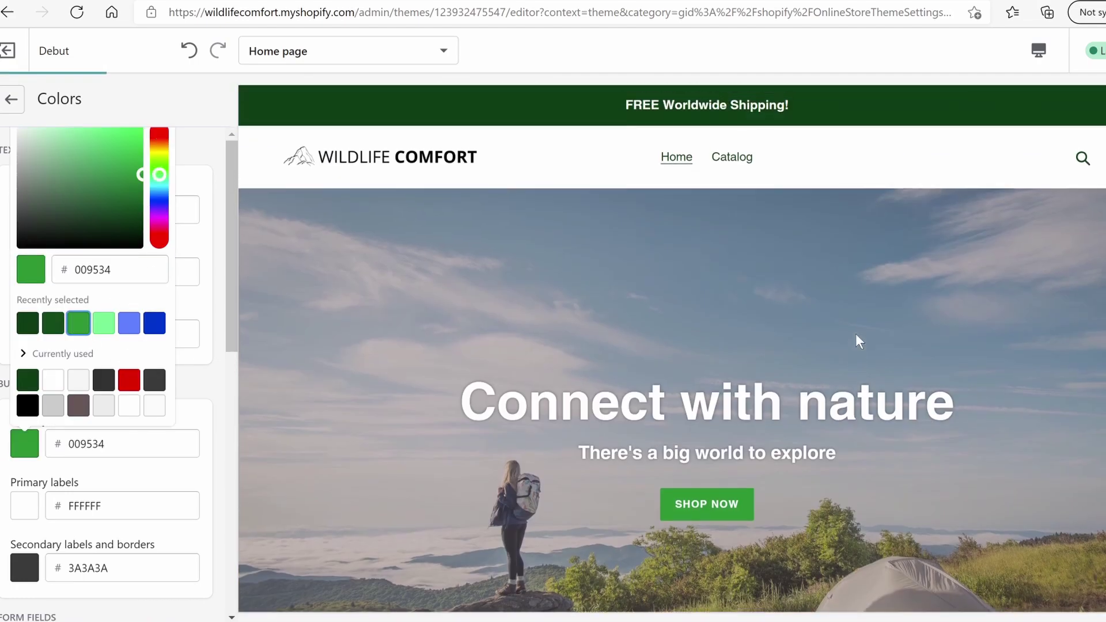
scroll(166, 389, "down", 10)
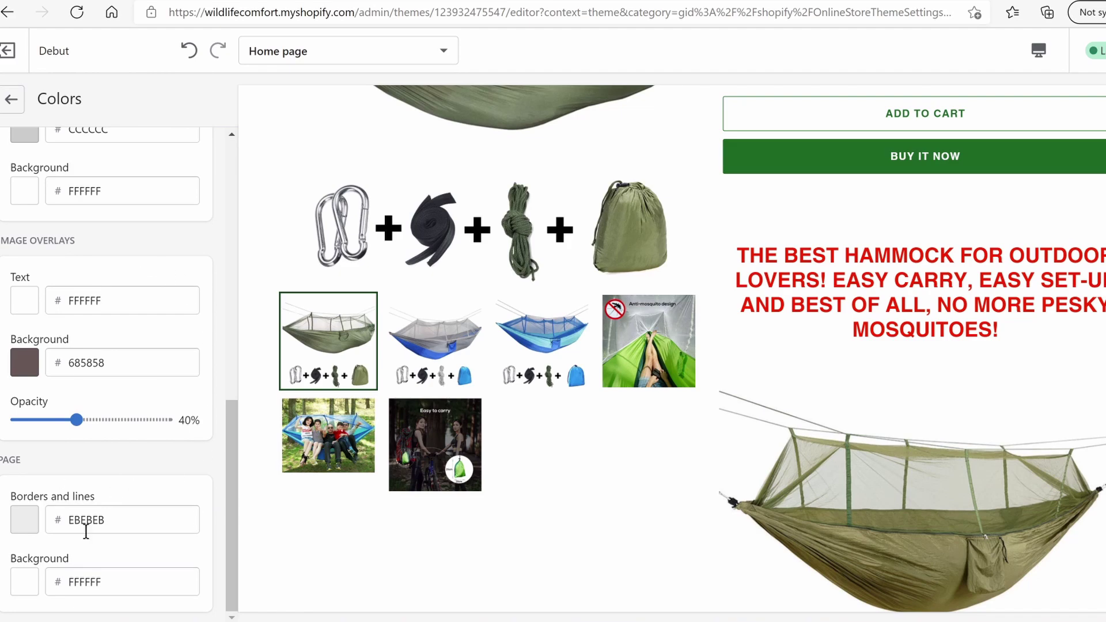
scroll(58, 376, "up", 10)
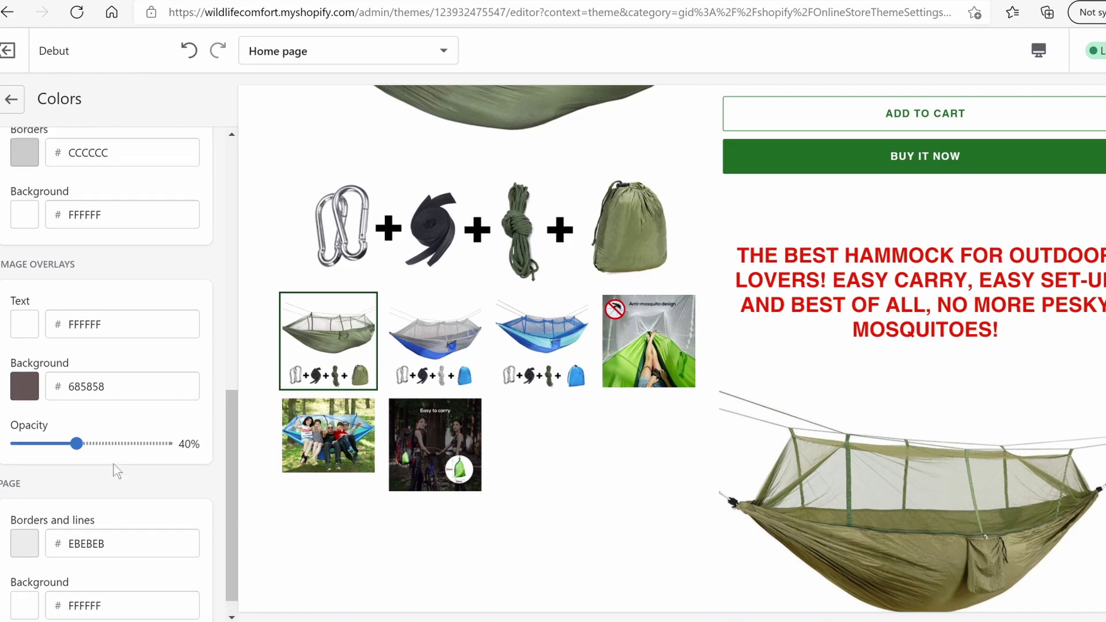
scroll(724, 385, "up", 5)
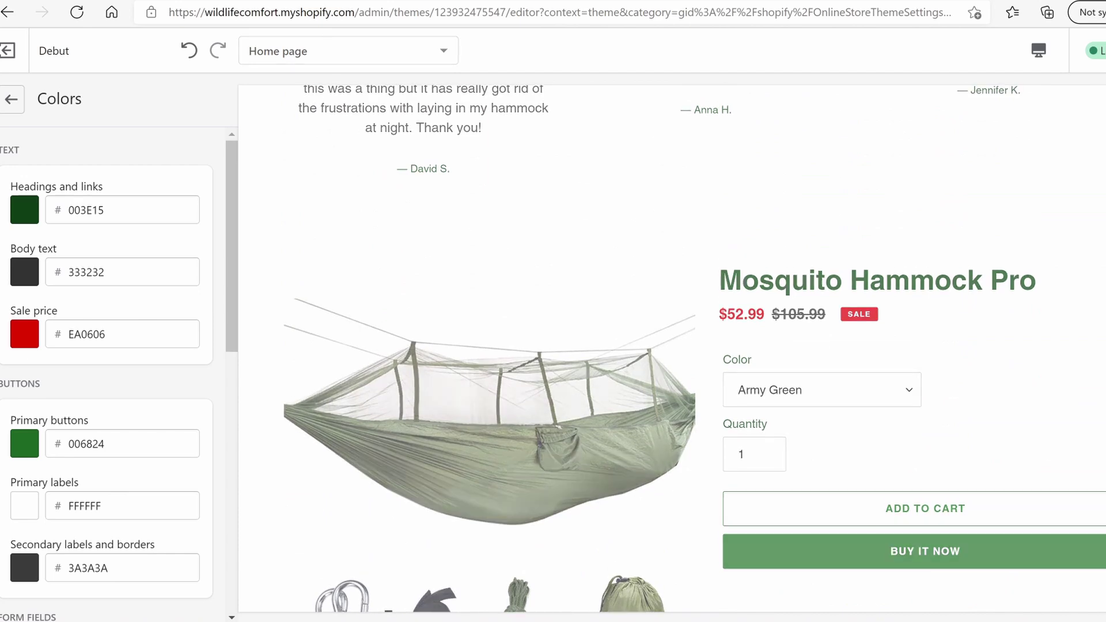
left_click(9, 102)
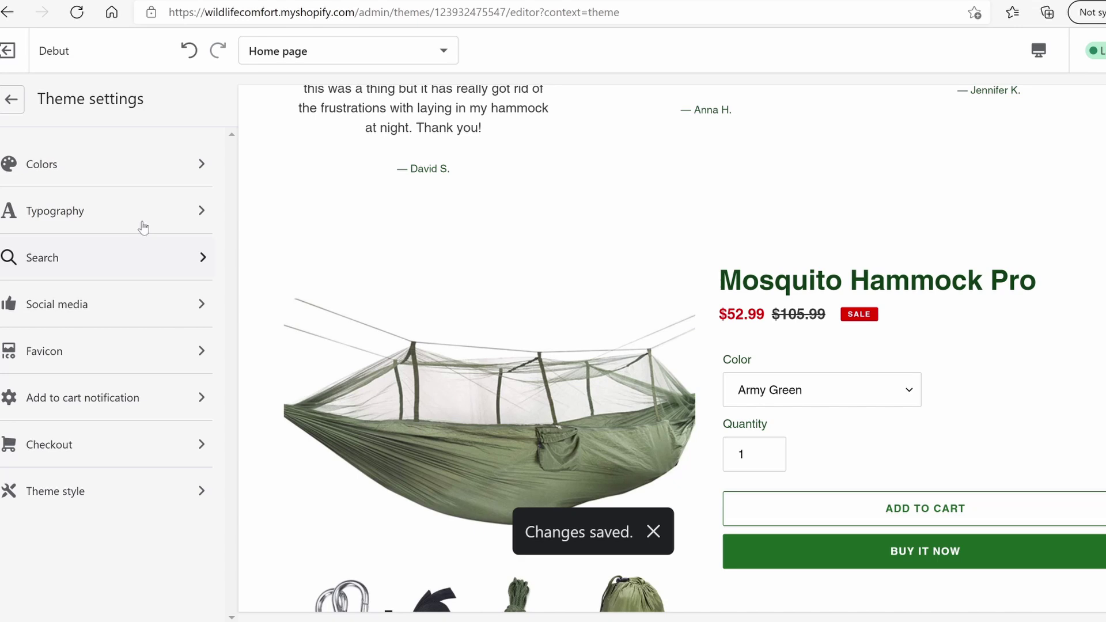
Look over the Typography and Checkout theme settings
left_click(145, 217)
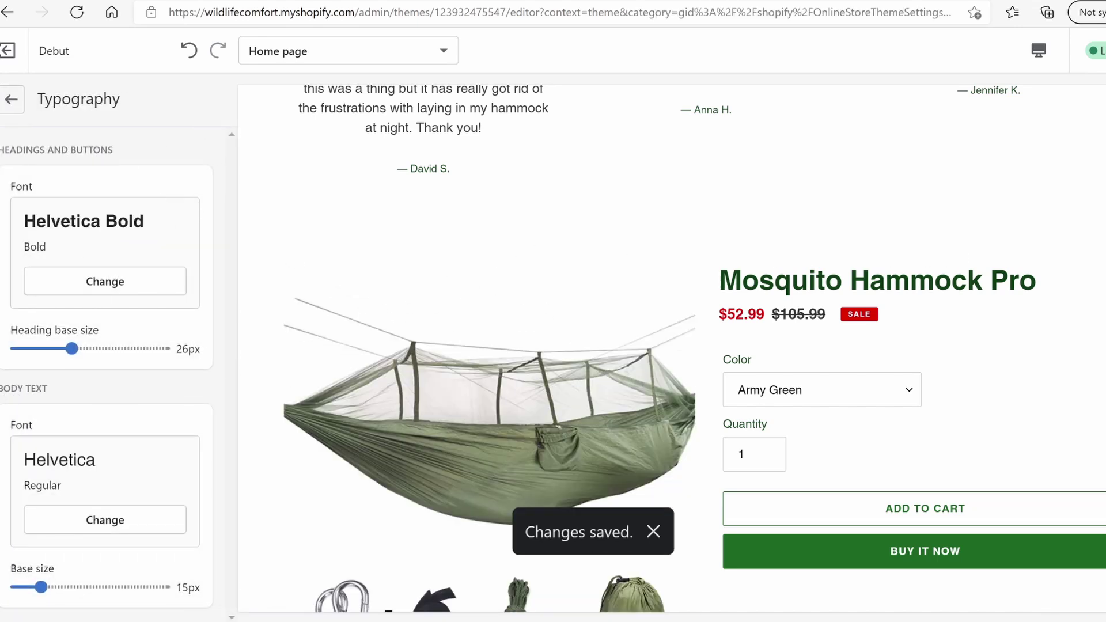
scroll(330, 234, "up", 5)
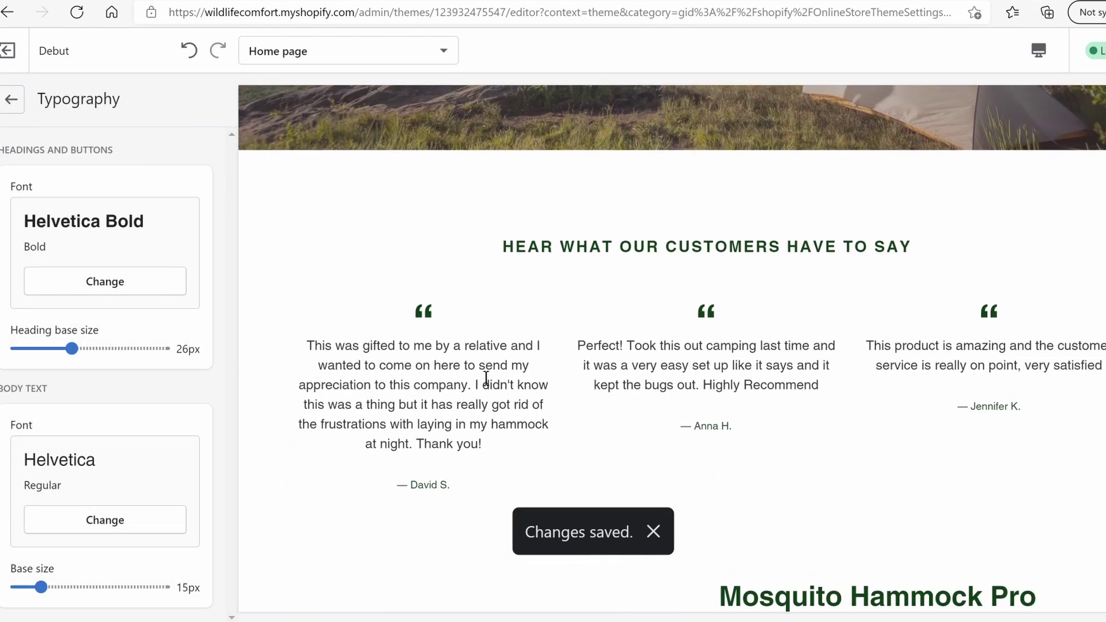
left_click(21, 102)
left_click(98, 445)
scroll(98, 445, "down", 4)
scroll(99, 445, "up", 4)
left_click(9, 112)
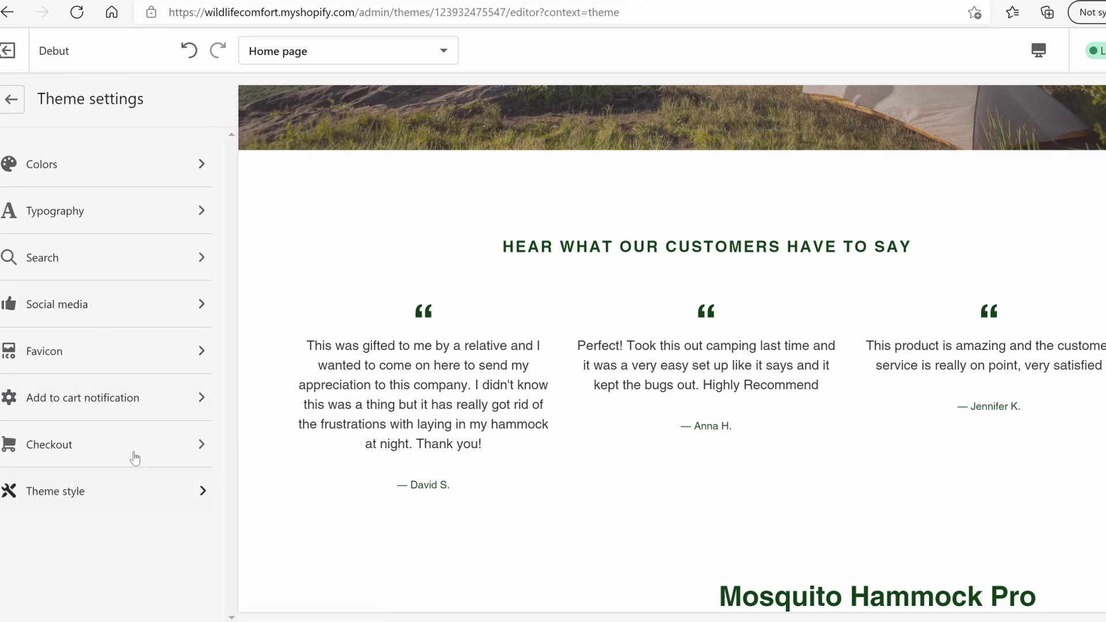
Scroll through the storefront preview and return to the Home page sections list
scroll(745, 300, "up", 10)
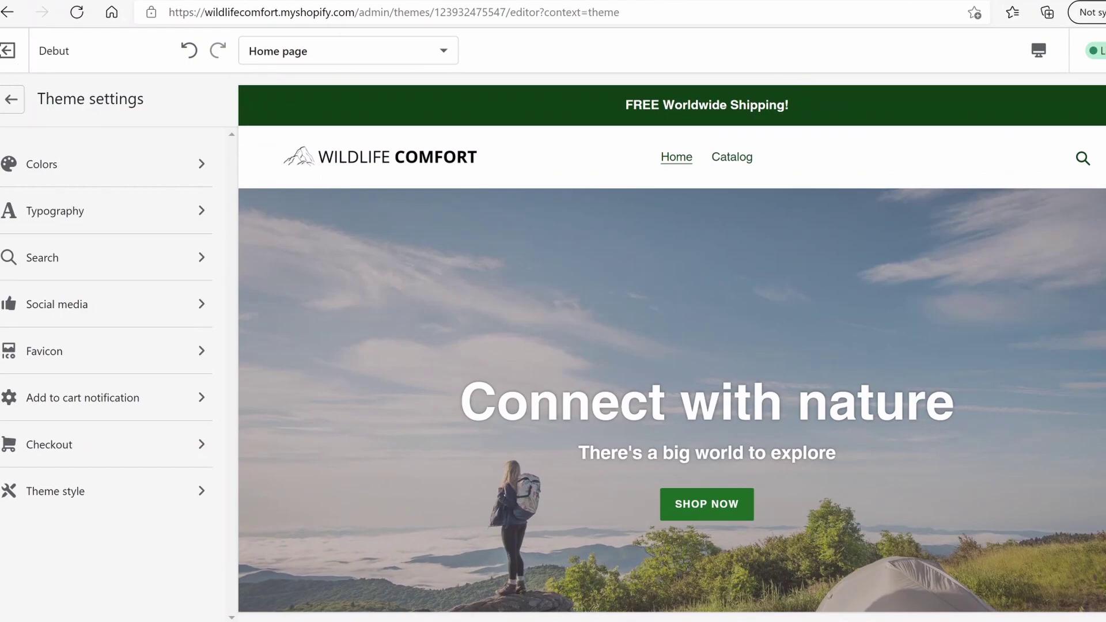
scroll(672, 348, "down", 10)
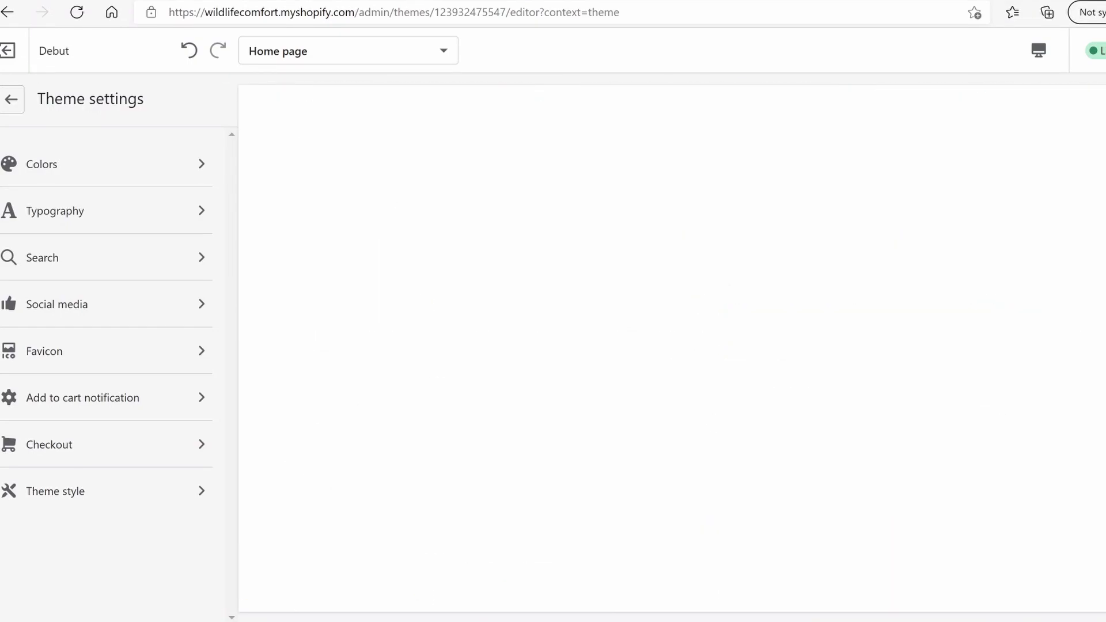
scroll(420, 462, "down", 10)
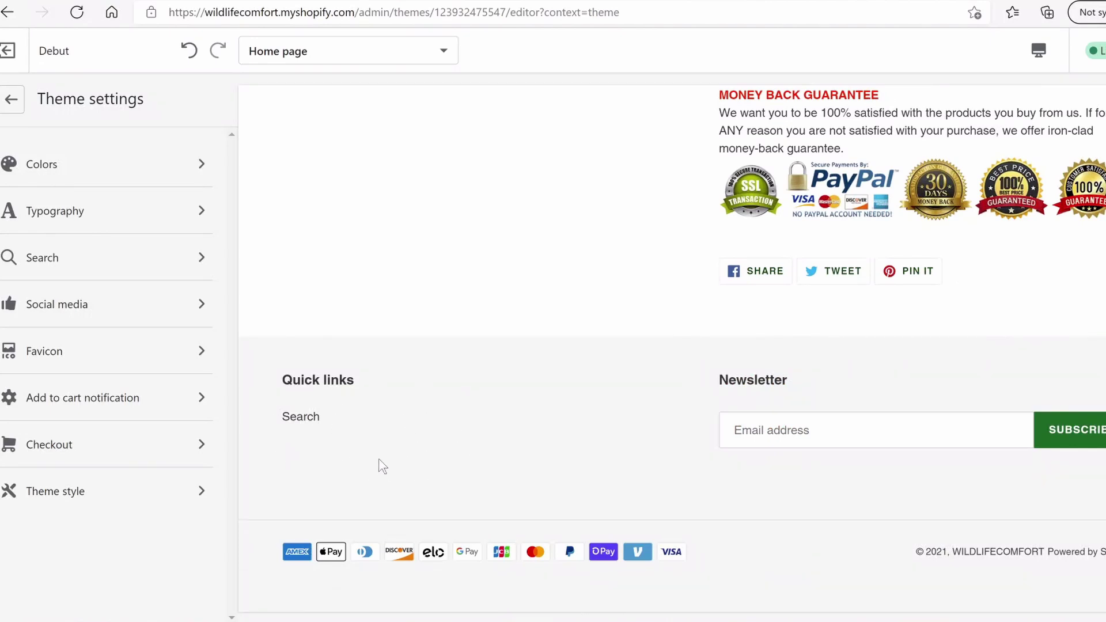
scroll(389, 372, "up", 8)
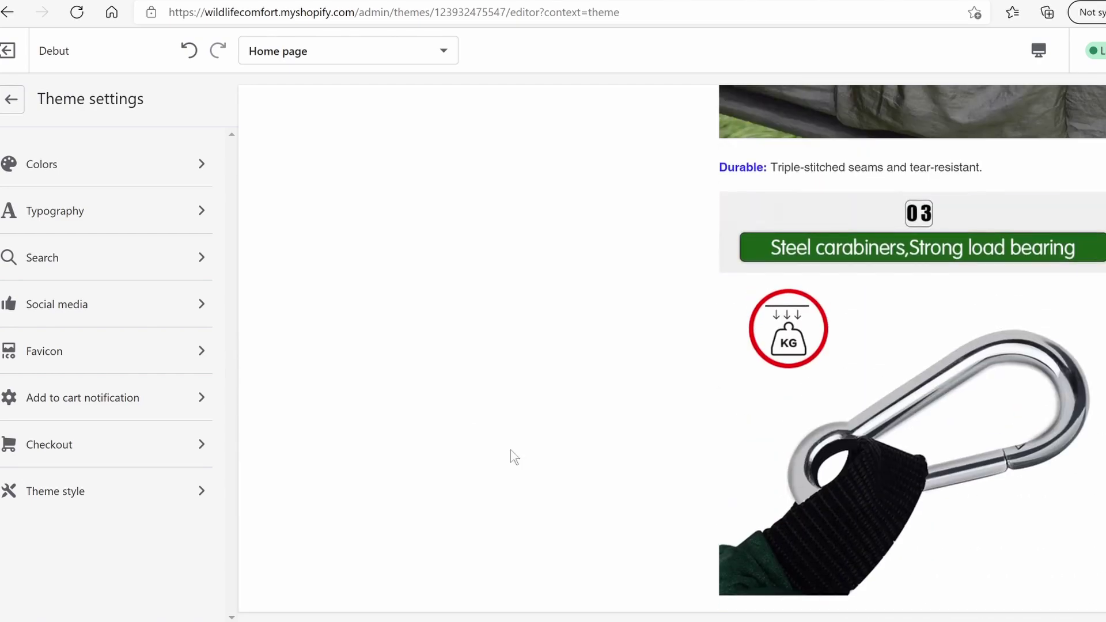
scroll(514, 457, "up", 10)
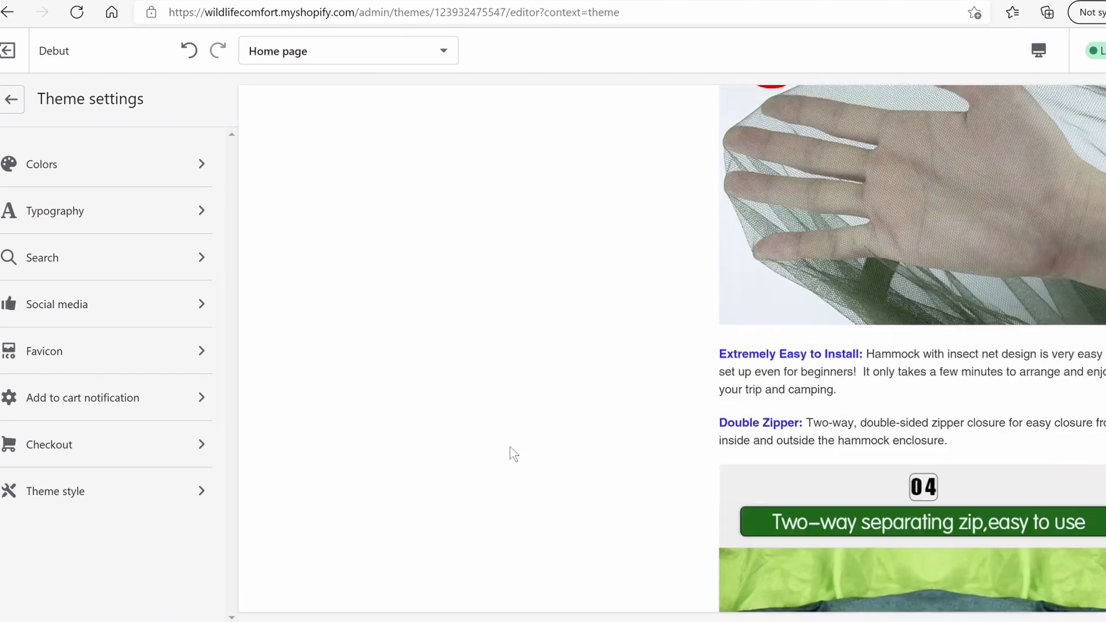
scroll(507, 444, "up", 10)
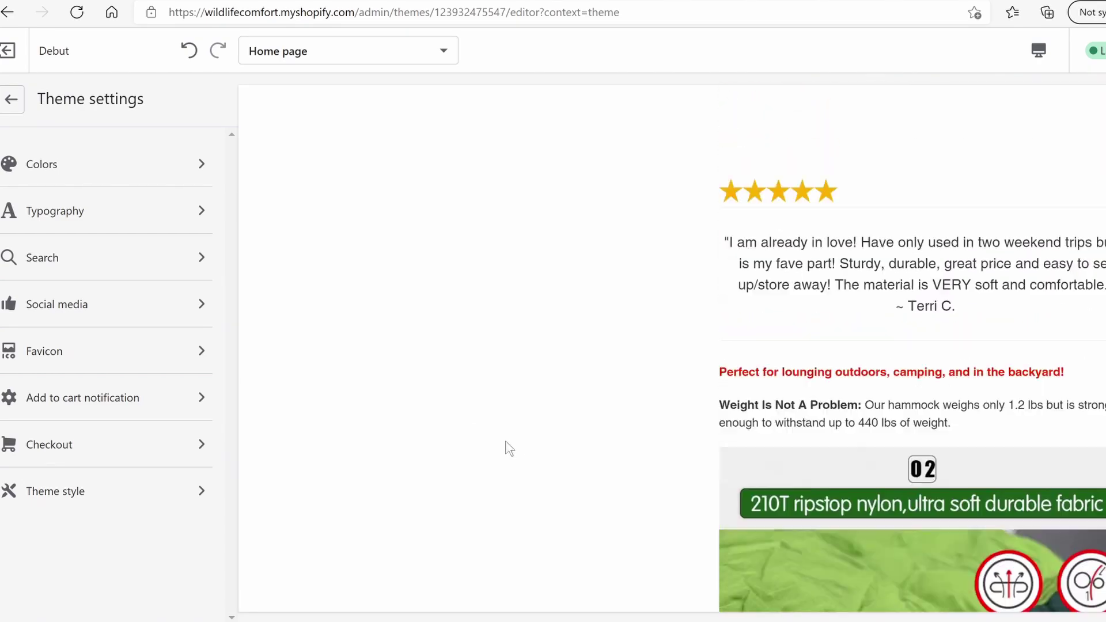
scroll(501, 436, "up", 10)
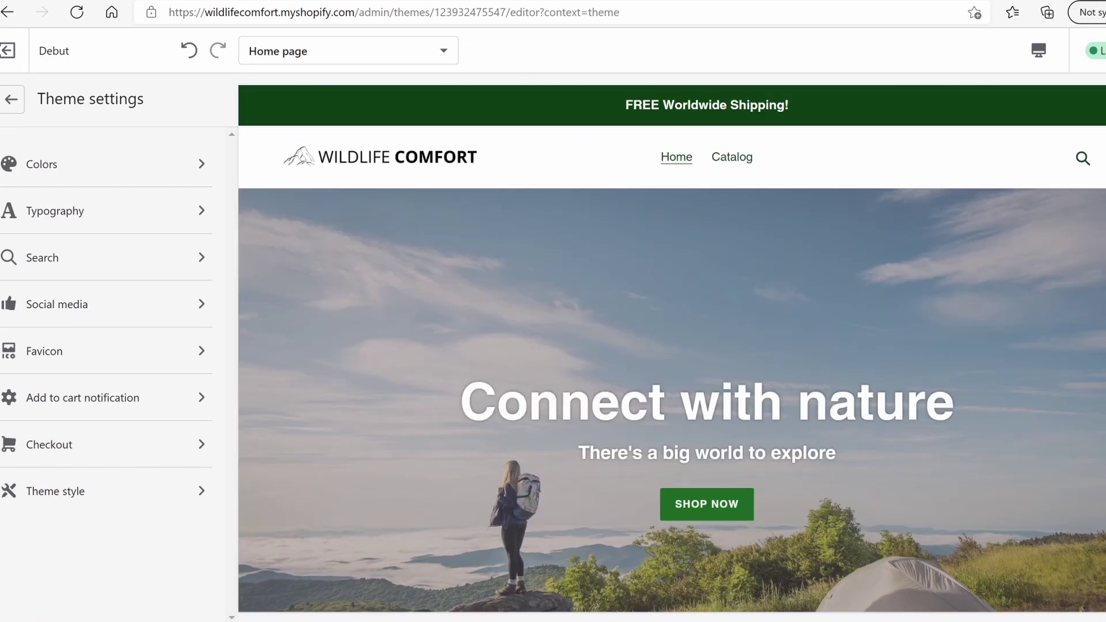
left_click(8, 100)
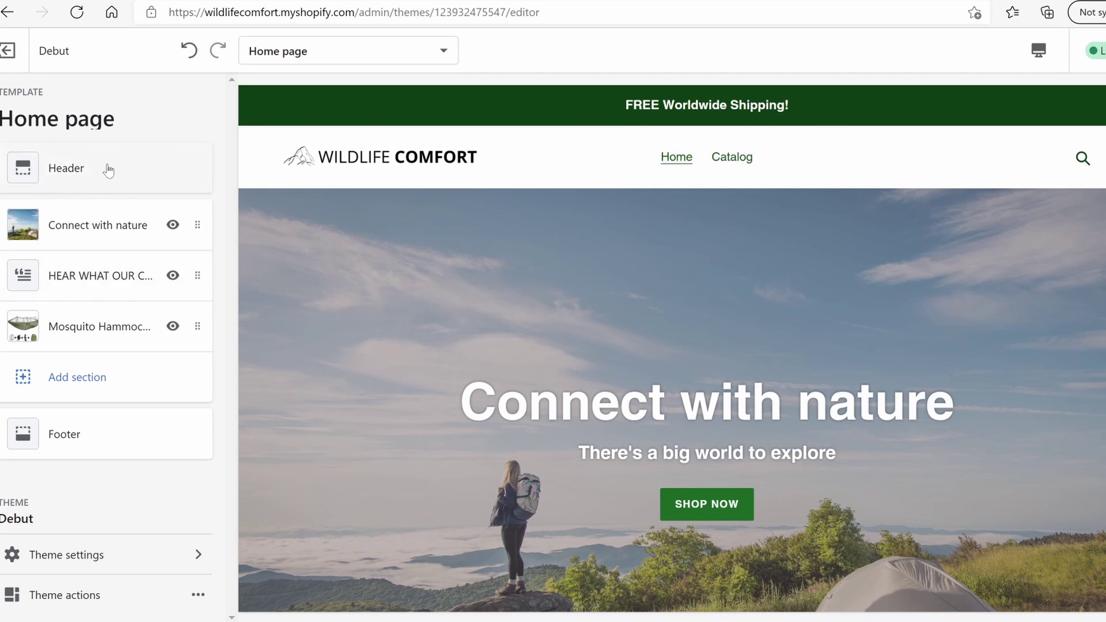
Exit the theme editor and open the General store settings
left_click(7, 53)
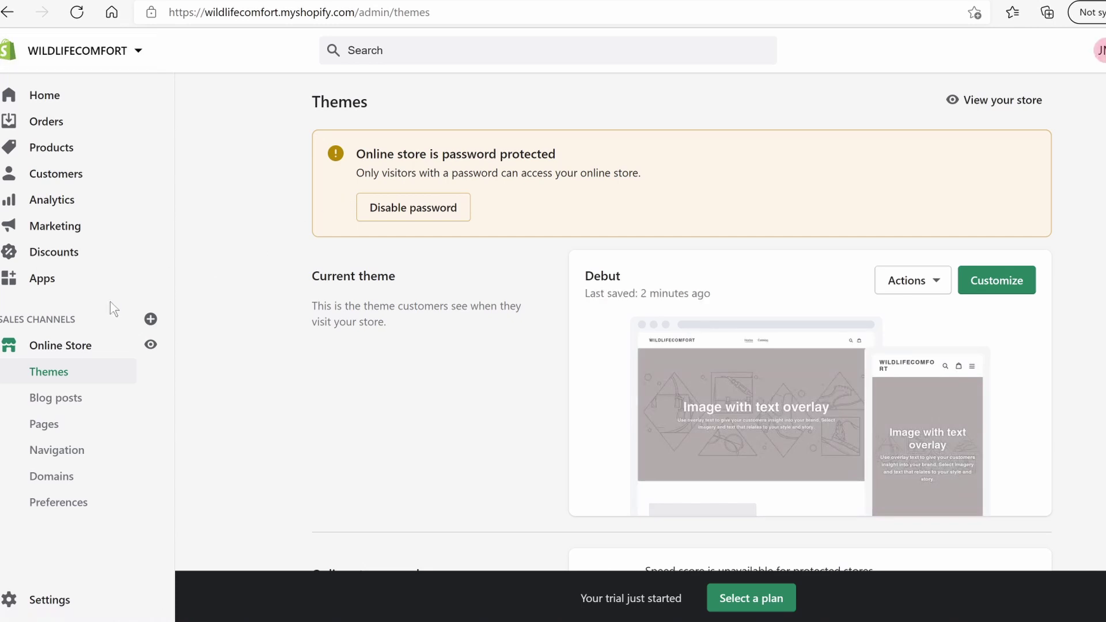
left_click(52, 598)
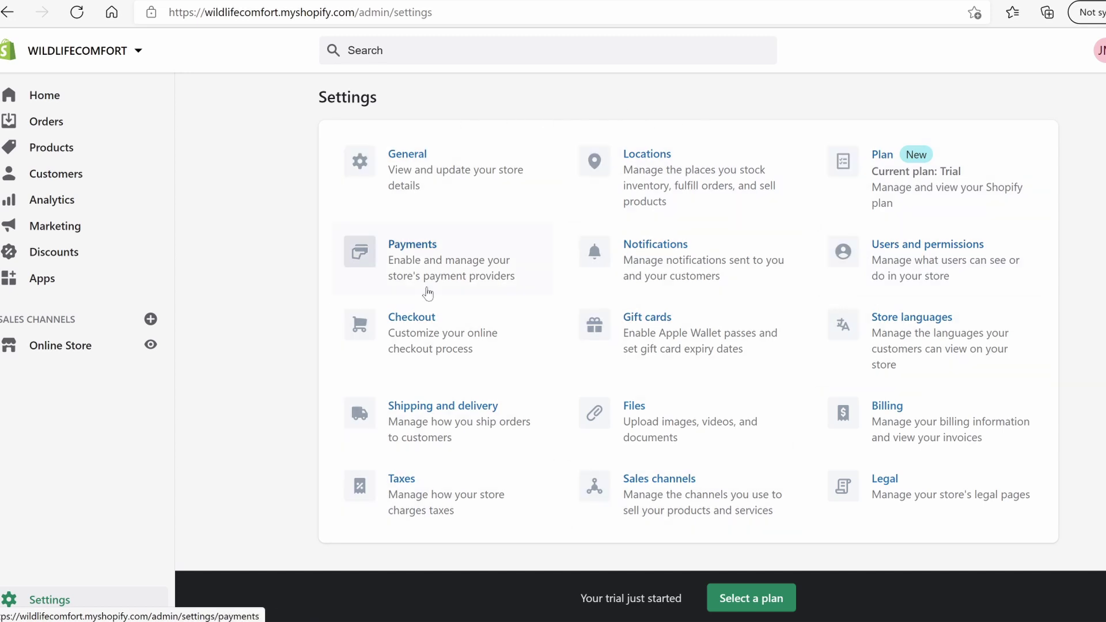
left_click(434, 182)
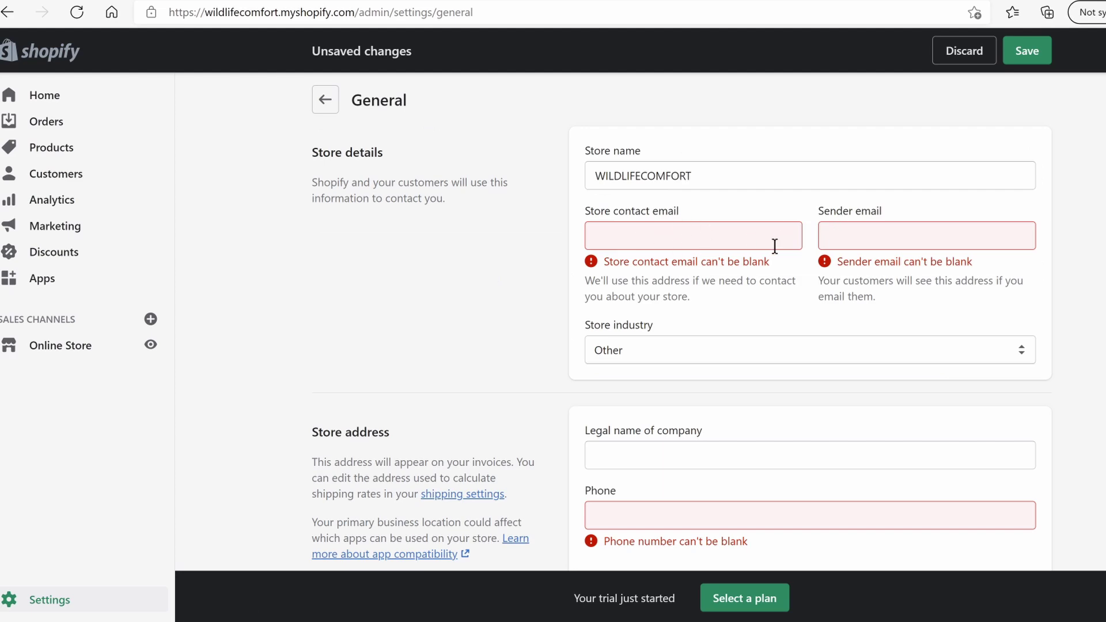
Scroll through the General settings form and discard it without saving
scroll(695, 281, "down", 1)
scroll(668, 271, "down", 2)
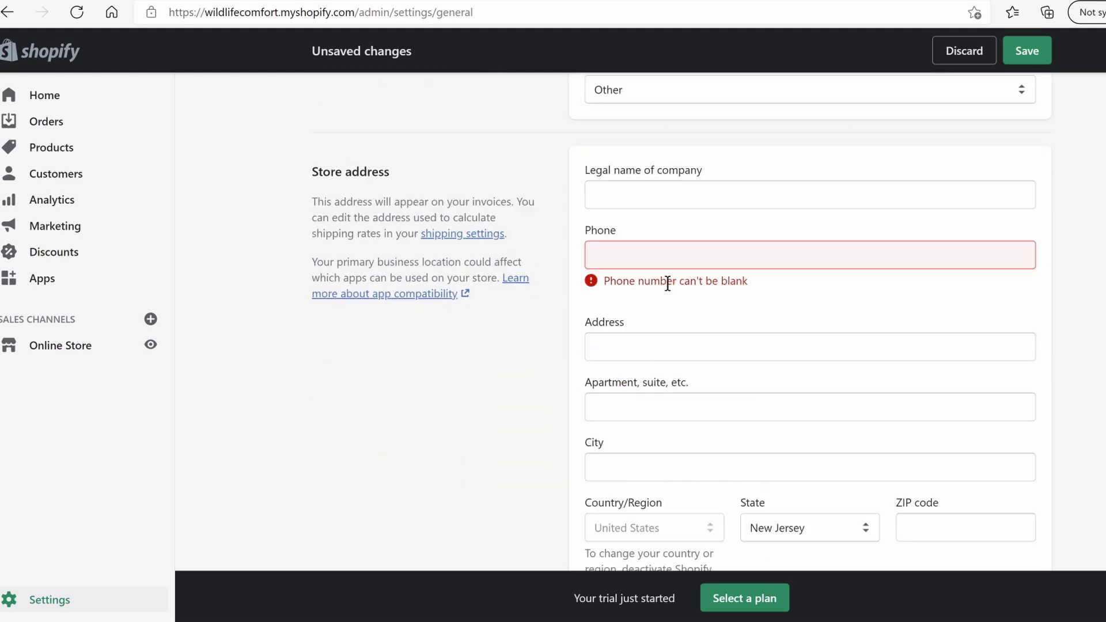
scroll(662, 323, "up", 1)
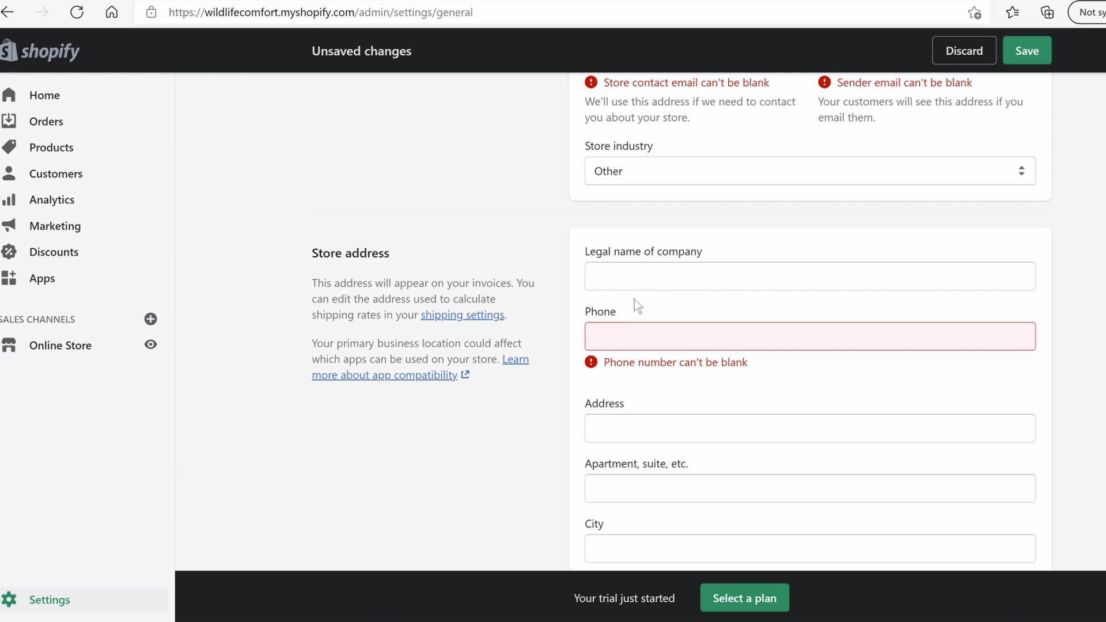
scroll(691, 282, "down", 5)
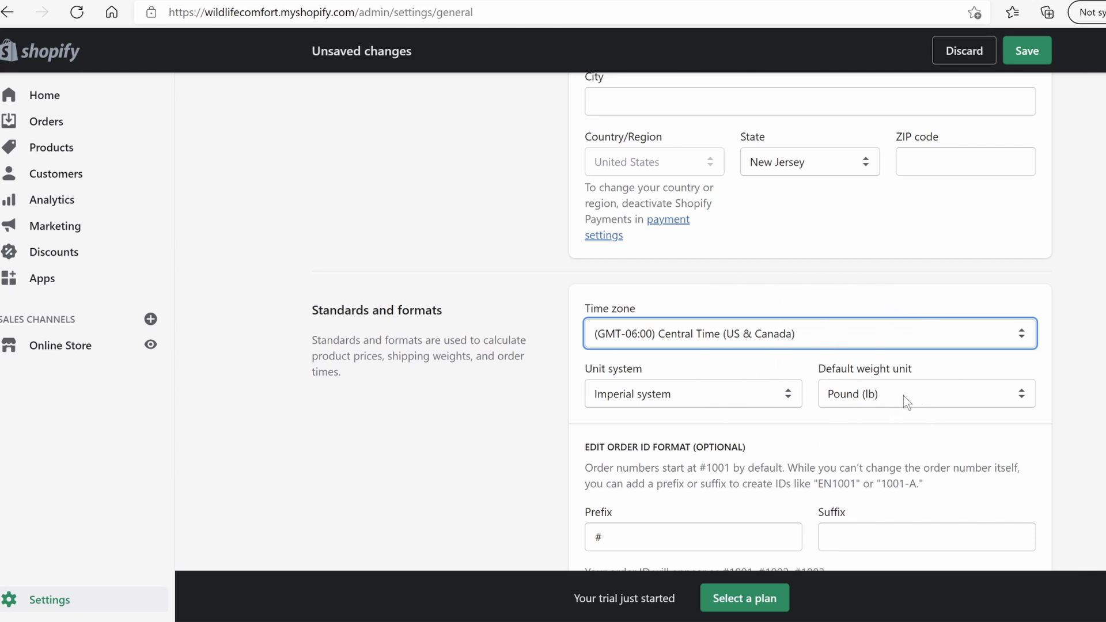
scroll(751, 395, "down", 5)
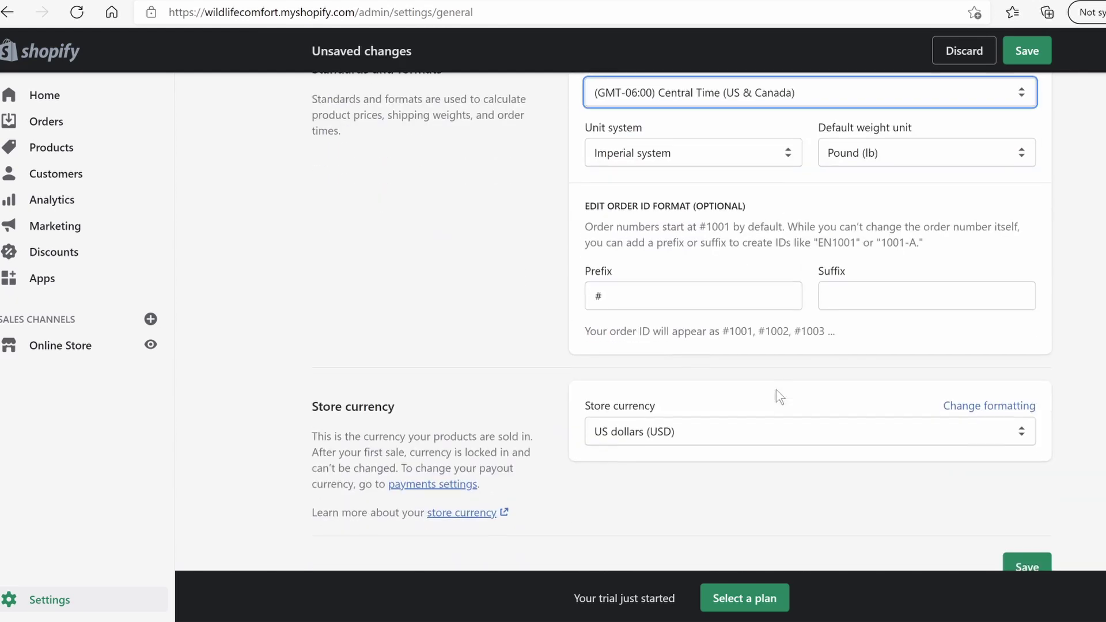
scroll(937, 328, "up", 3)
scroll(874, 547, "down", 3)
scroll(908, 329, "up", 8)
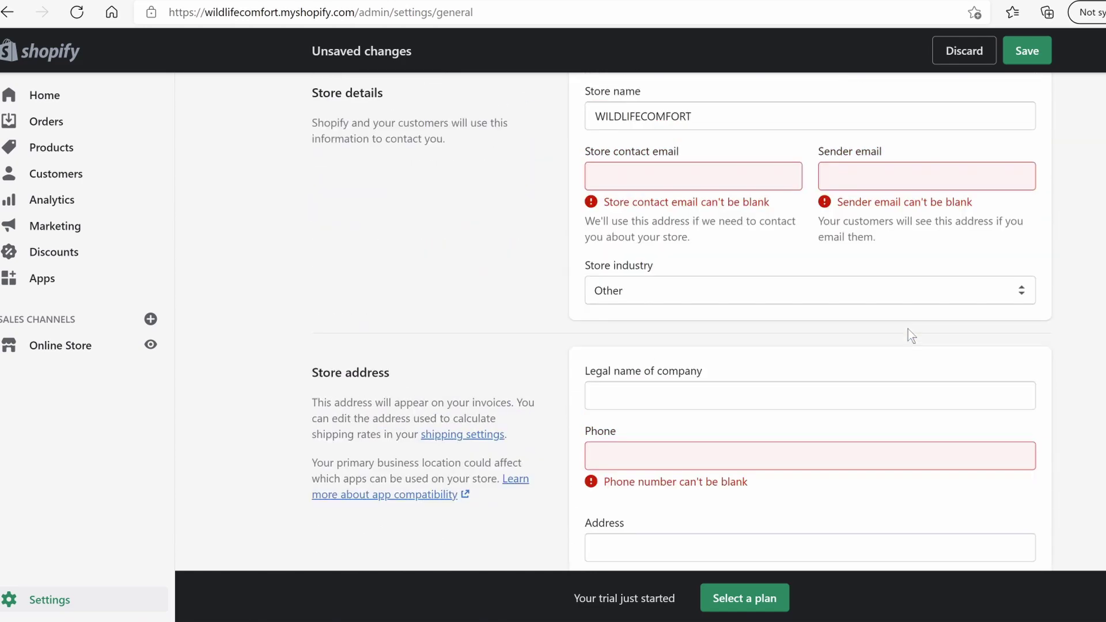
left_click(964, 51)
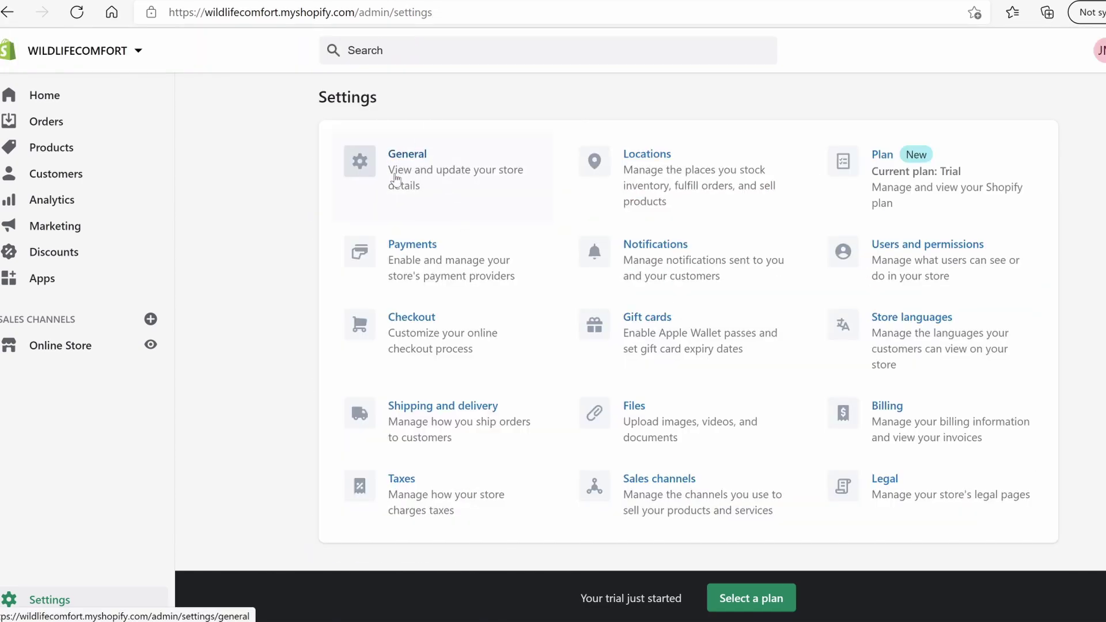
Open the Payments settings, zoom the page in, and scroll down to Third-party providers
left_click(443, 266)
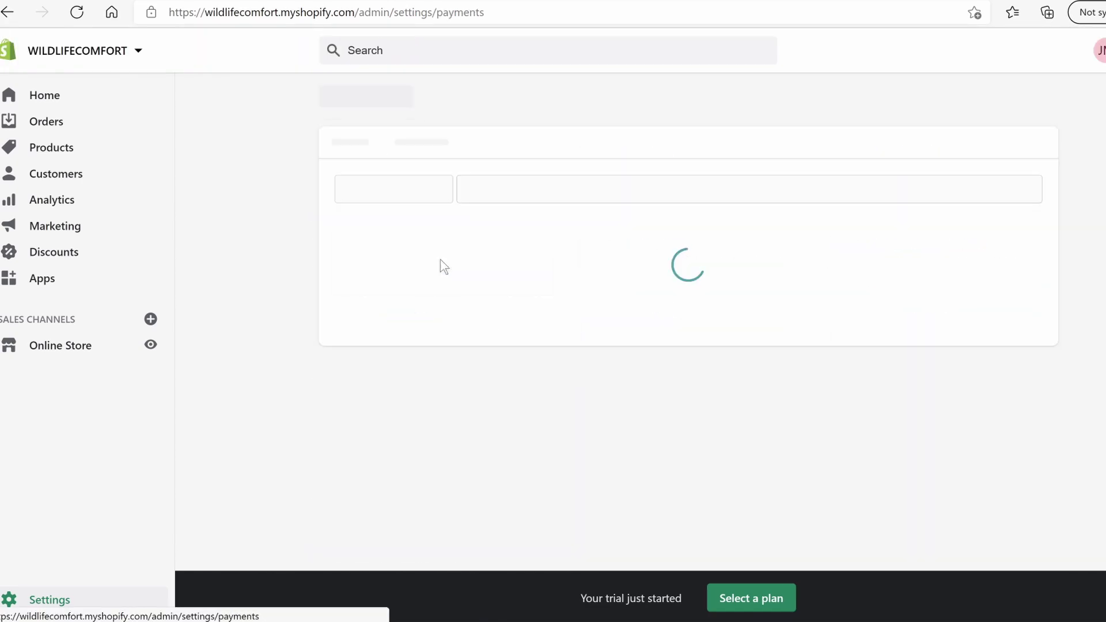
key("ctrl+plus")
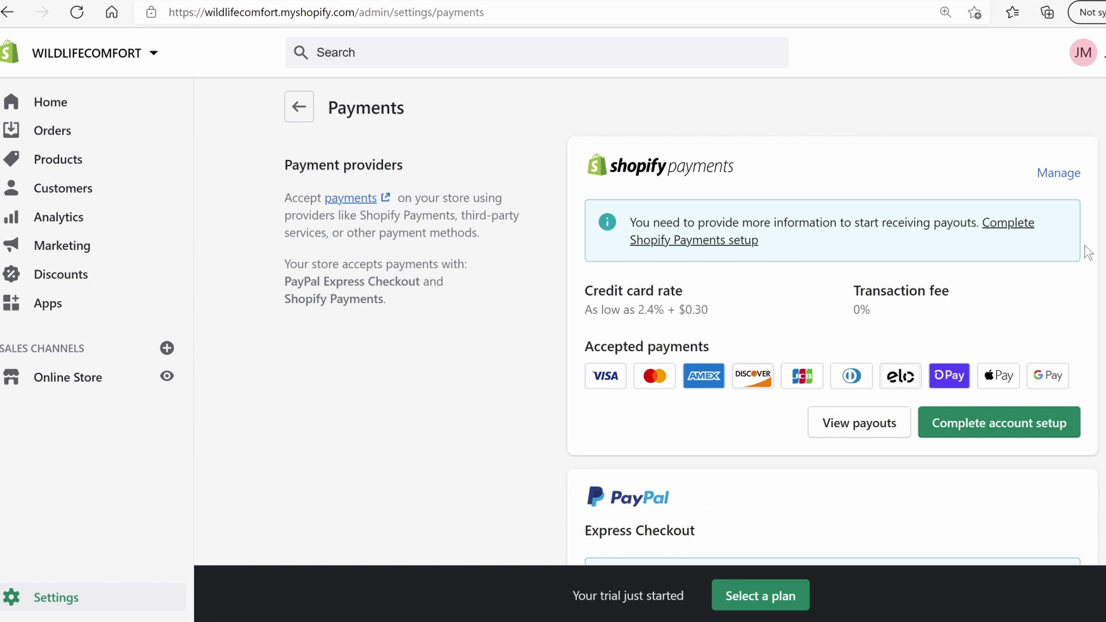
scroll(1013, 369, "down", 10)
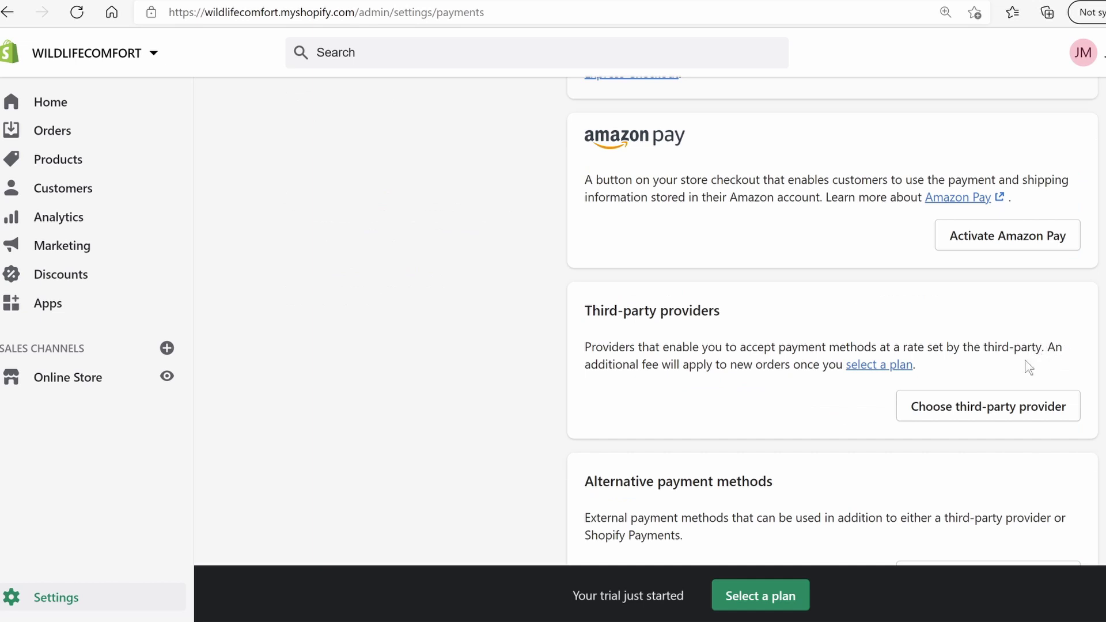
Browse the third-party payment providers list, then complete the Shopify Payments account setup
left_click(1001, 410)
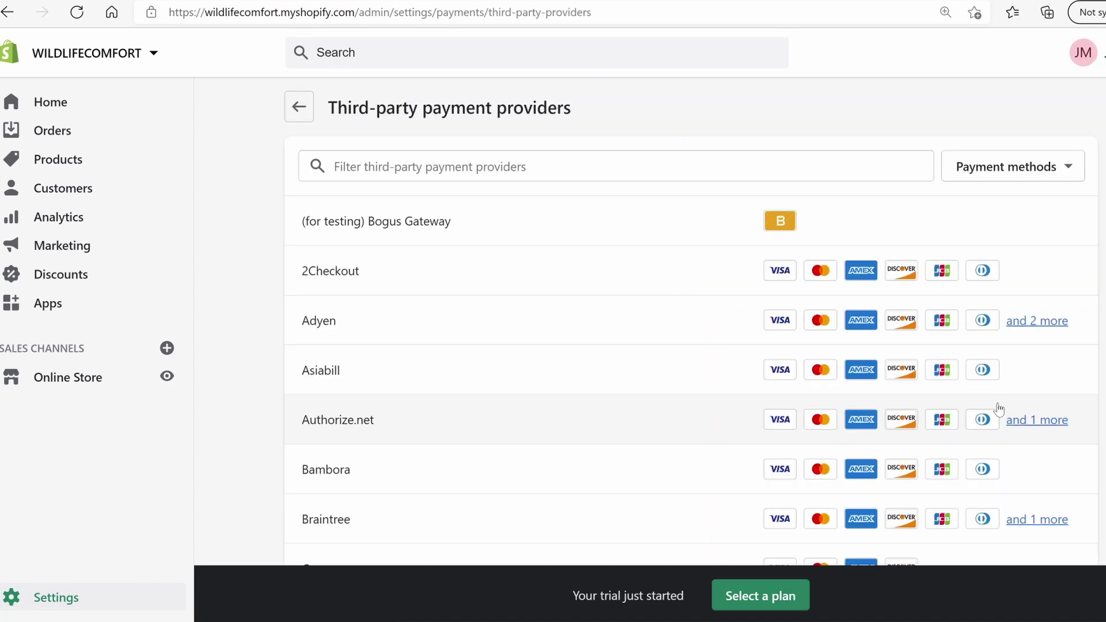
scroll(407, 289, "down", 5)
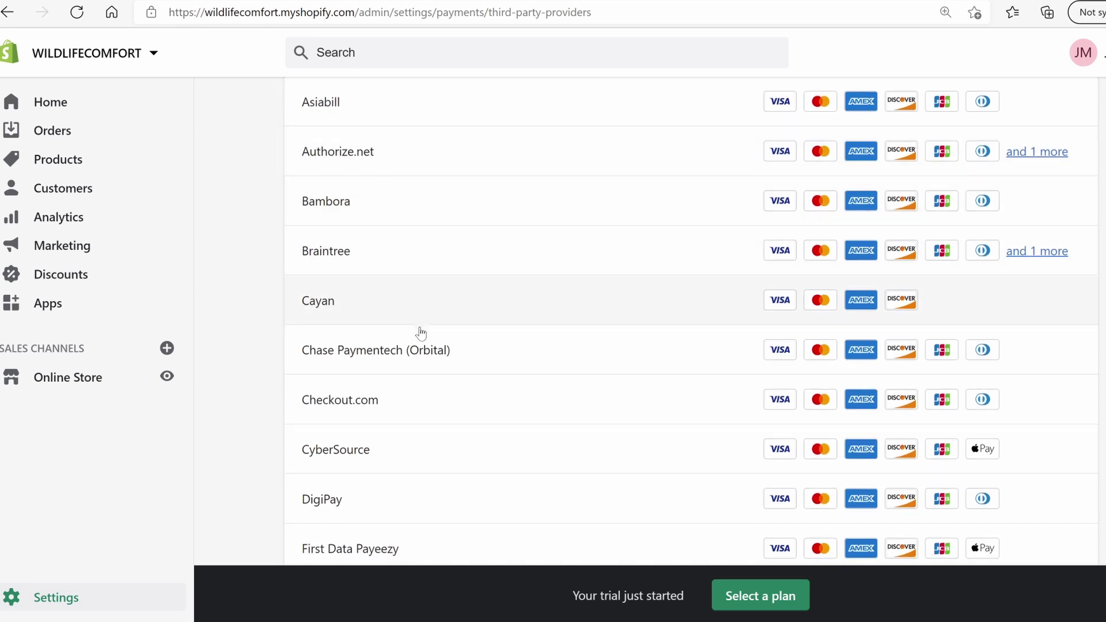
scroll(419, 332, "down", 5)
scroll(406, 357, "down", 9)
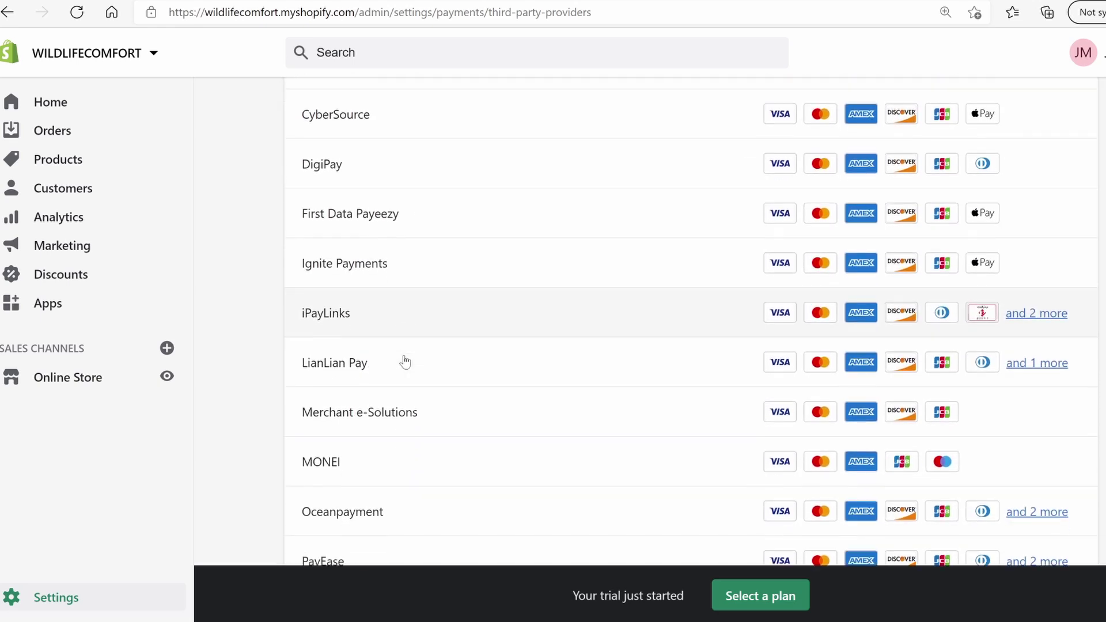
scroll(405, 361, "down", 14)
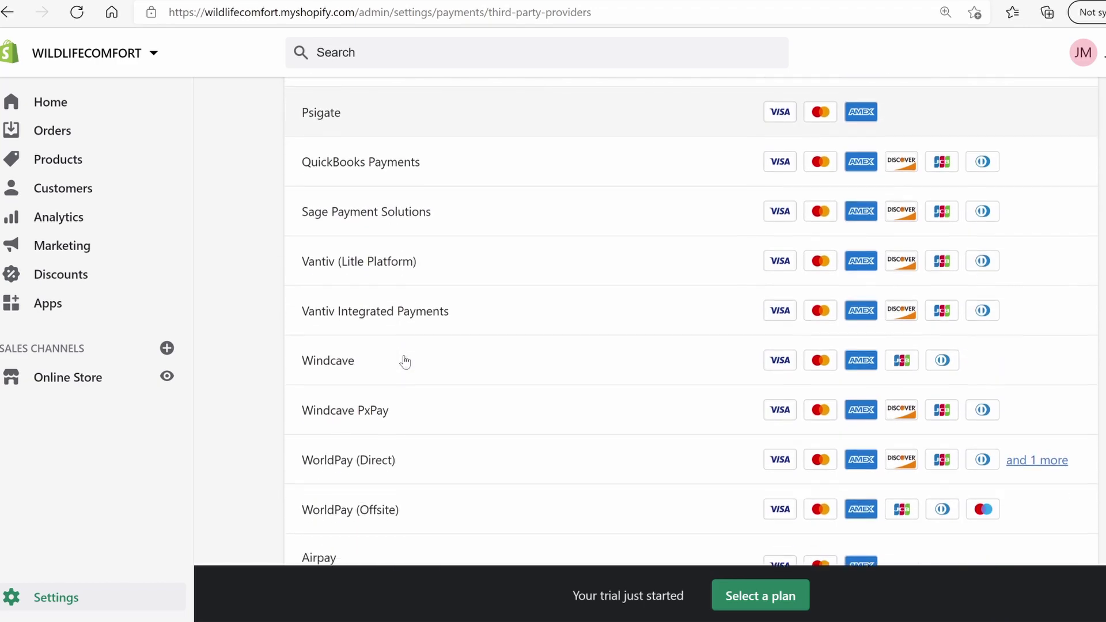
scroll(414, 355, "down", 13)
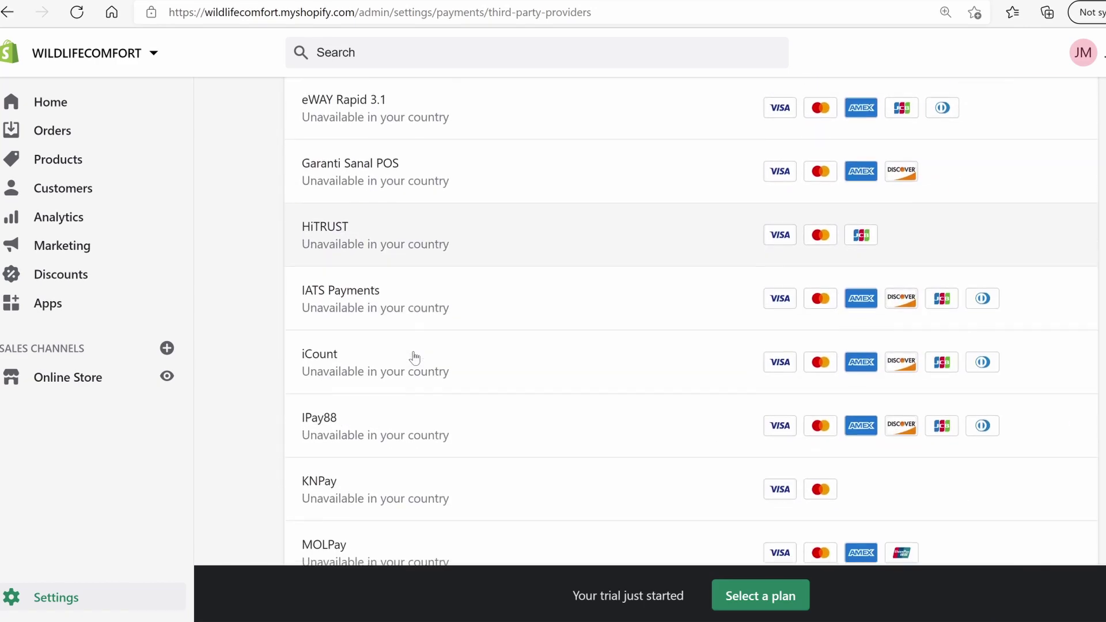
scroll(474, 437, "down", 11)
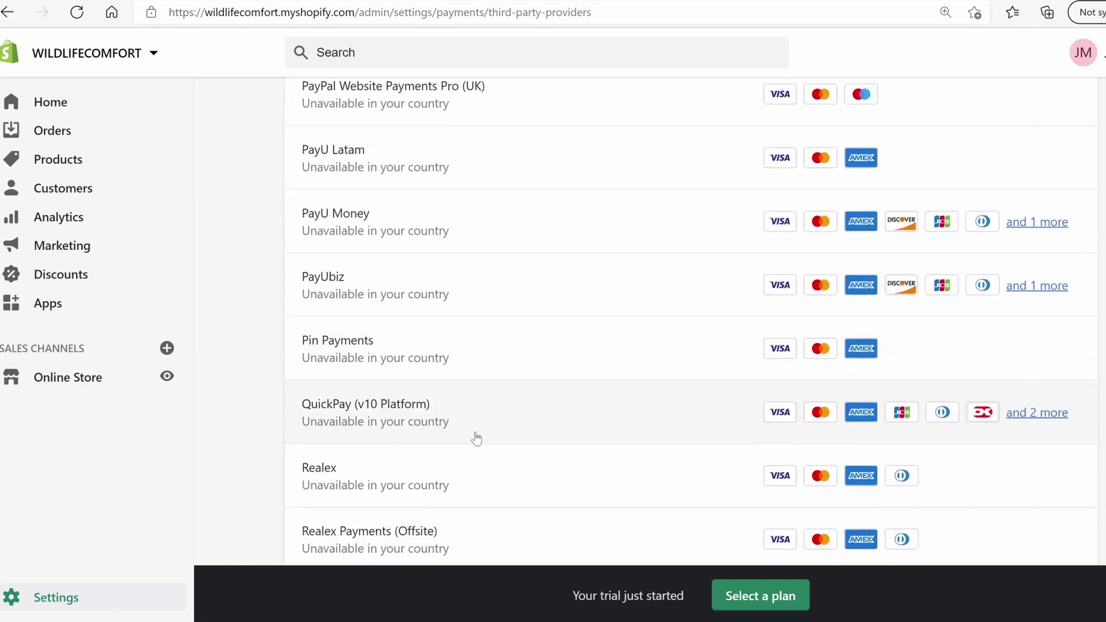
scroll(474, 438, "up", 5)
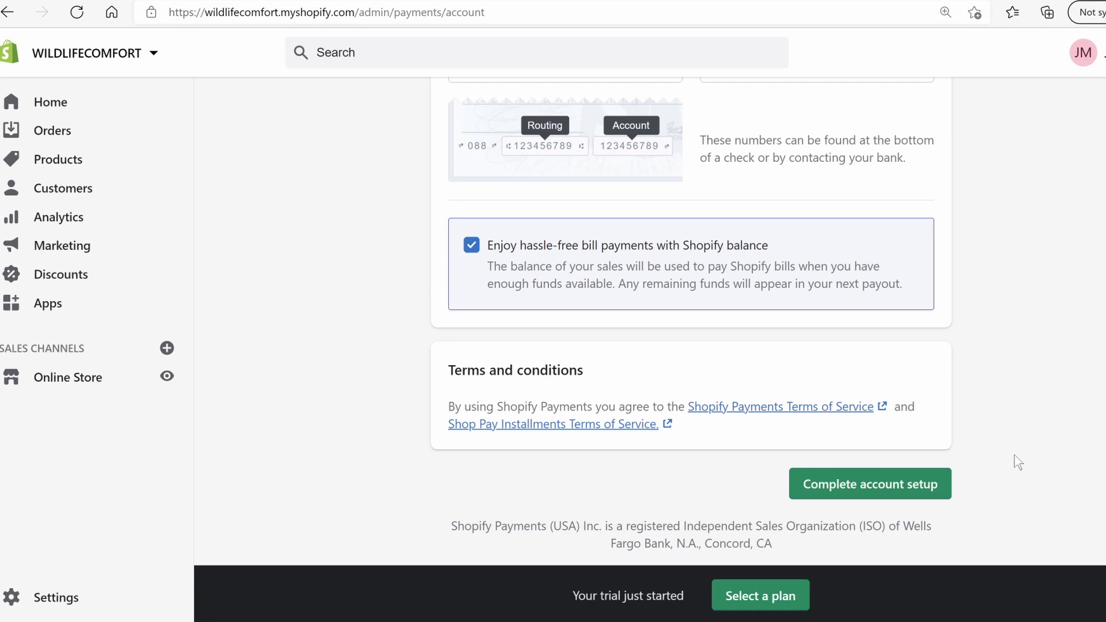
scroll(1014, 461, "up", 2)
scroll(827, 382, "down", 2)
left_click(876, 494)
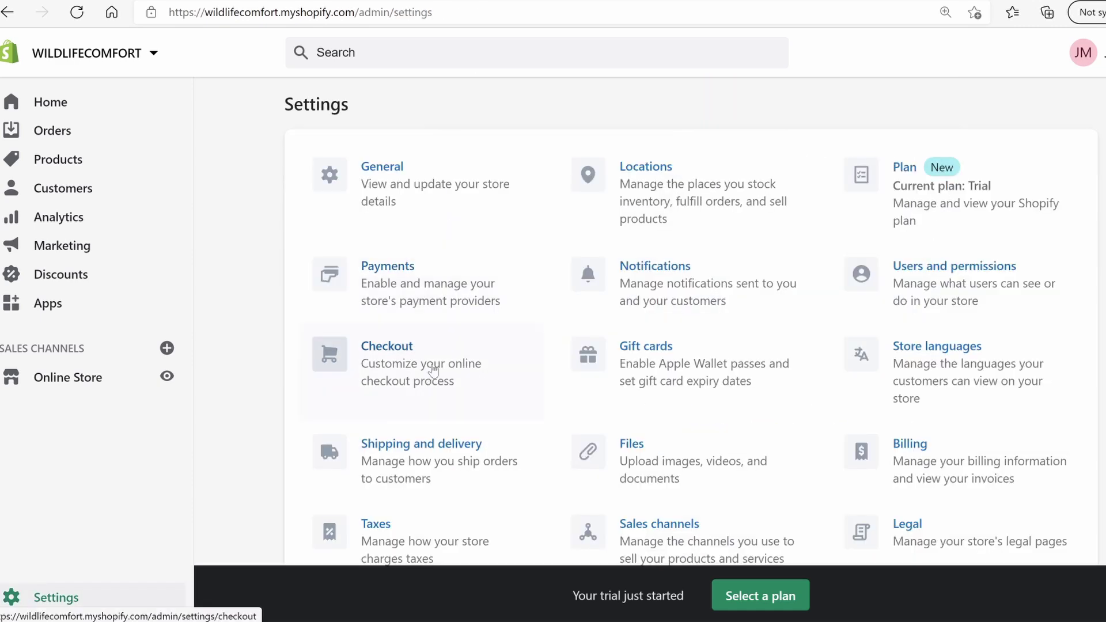
Make customer accounts optional, allow email-only checkout, and require a shipping address phone number
left_click(406, 367)
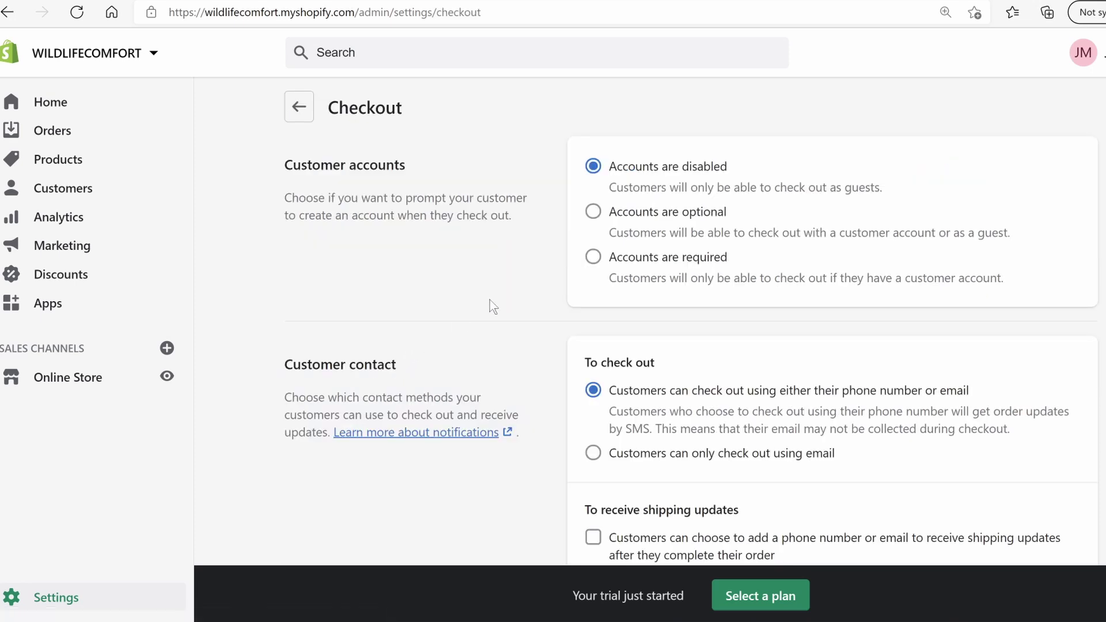
left_click(592, 213)
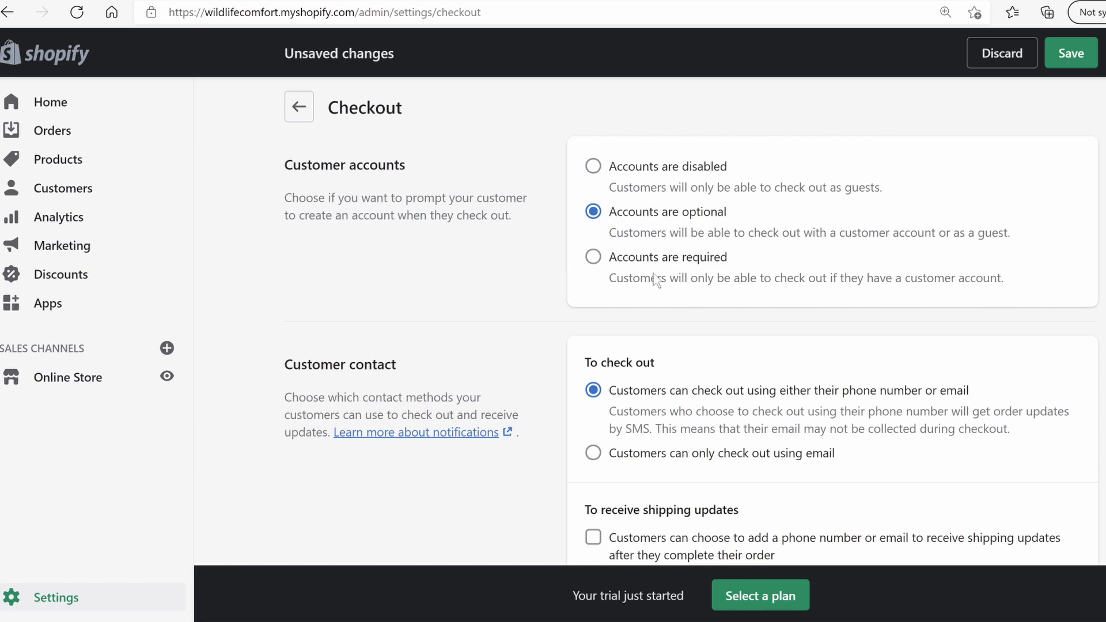
scroll(723, 256, "down", 1)
left_click(627, 365)
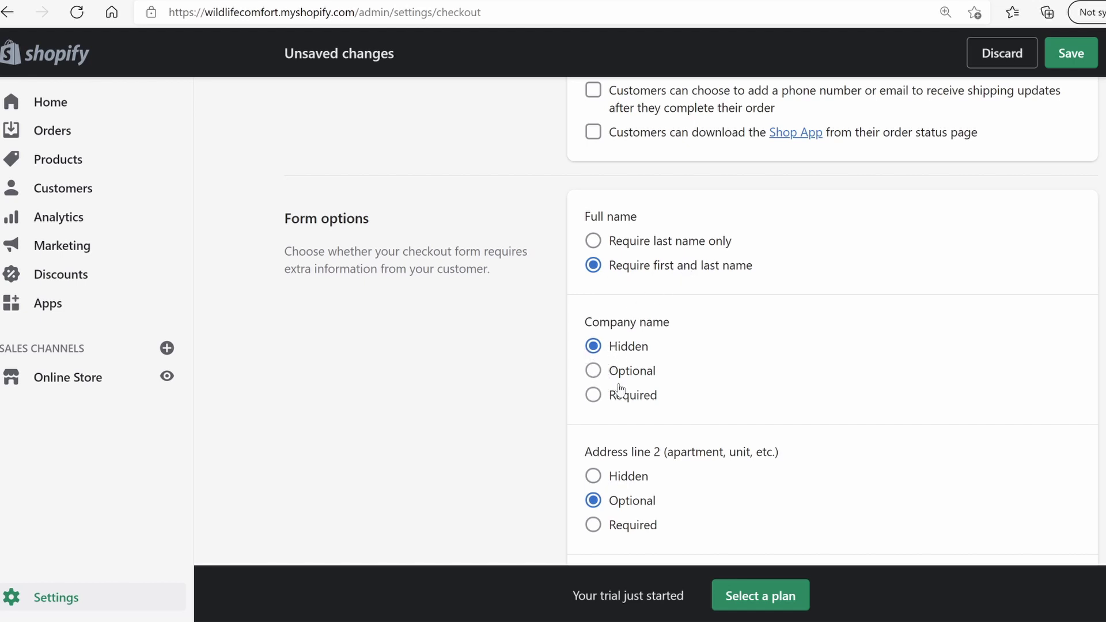
scroll(619, 389, "down", 1)
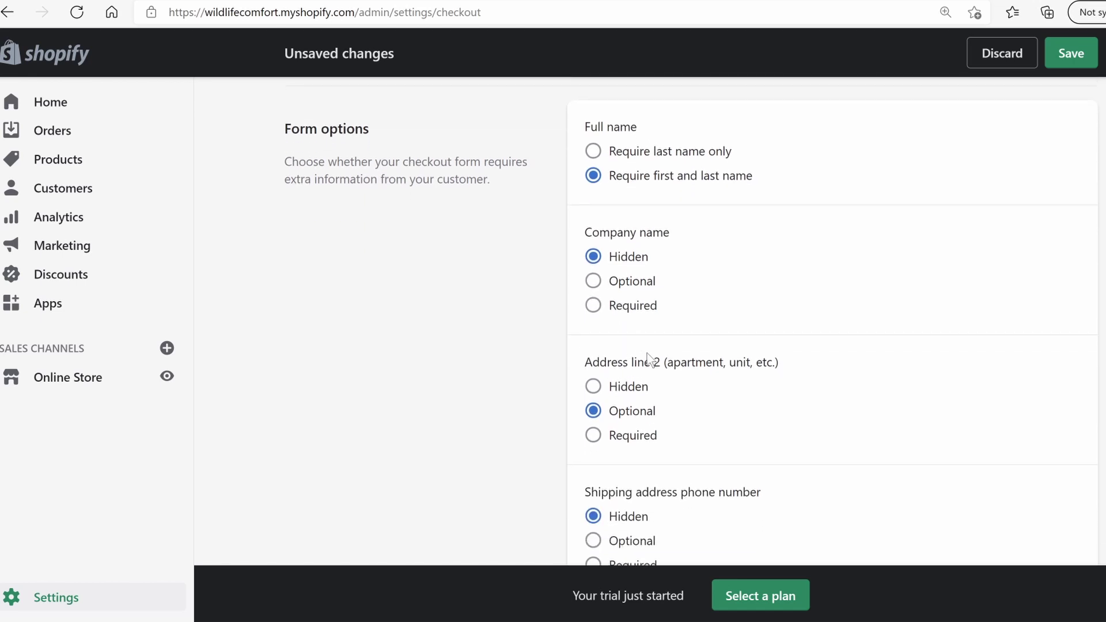
scroll(647, 414, "down", 1)
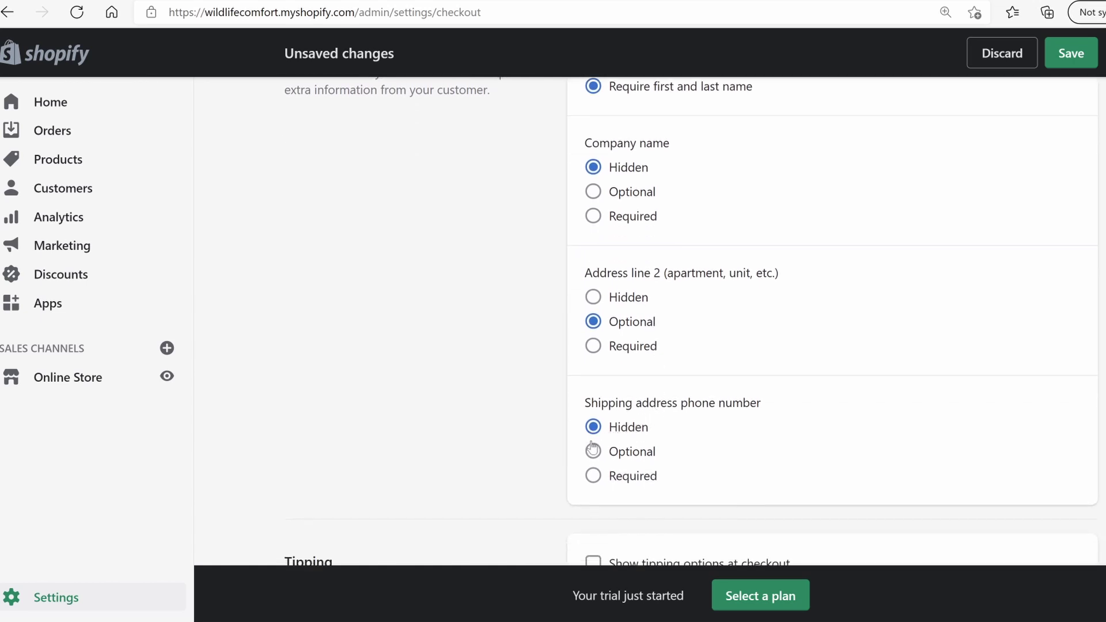
left_click(594, 475)
scroll(603, 503, "down", 5)
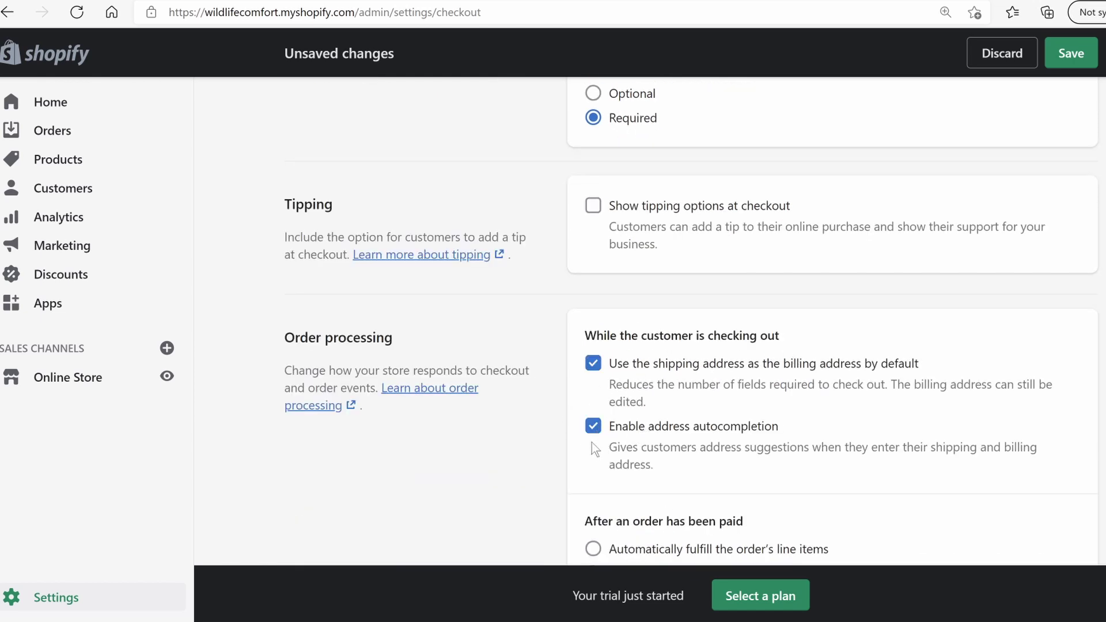
scroll(595, 447, "down", 15)
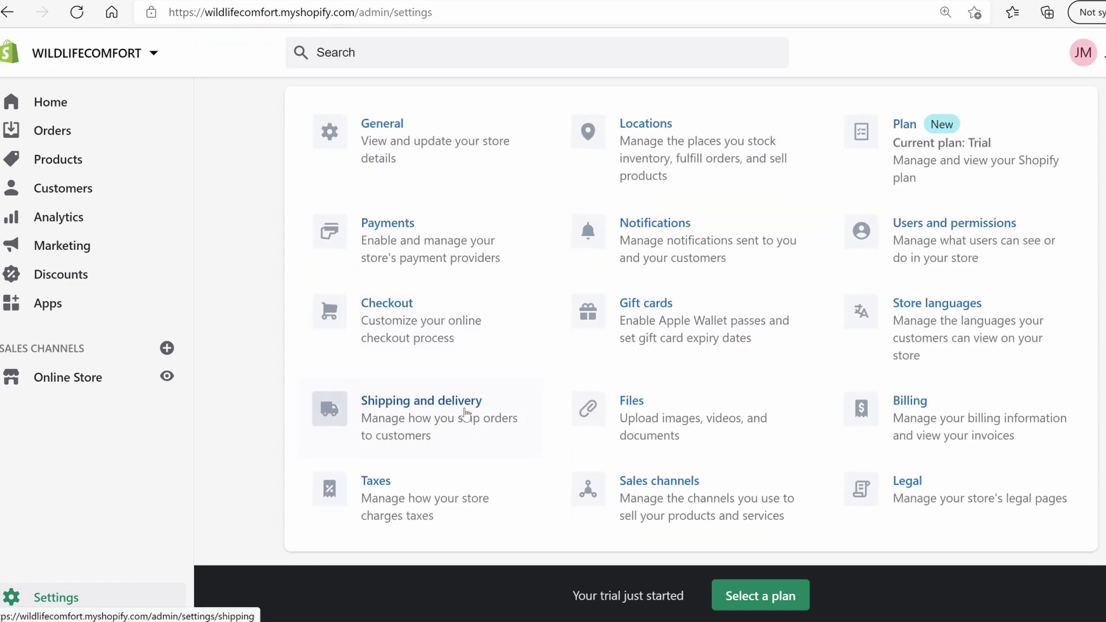
Review the General shipping profile rates, confirming US and international shipping are both free
left_click(464, 415)
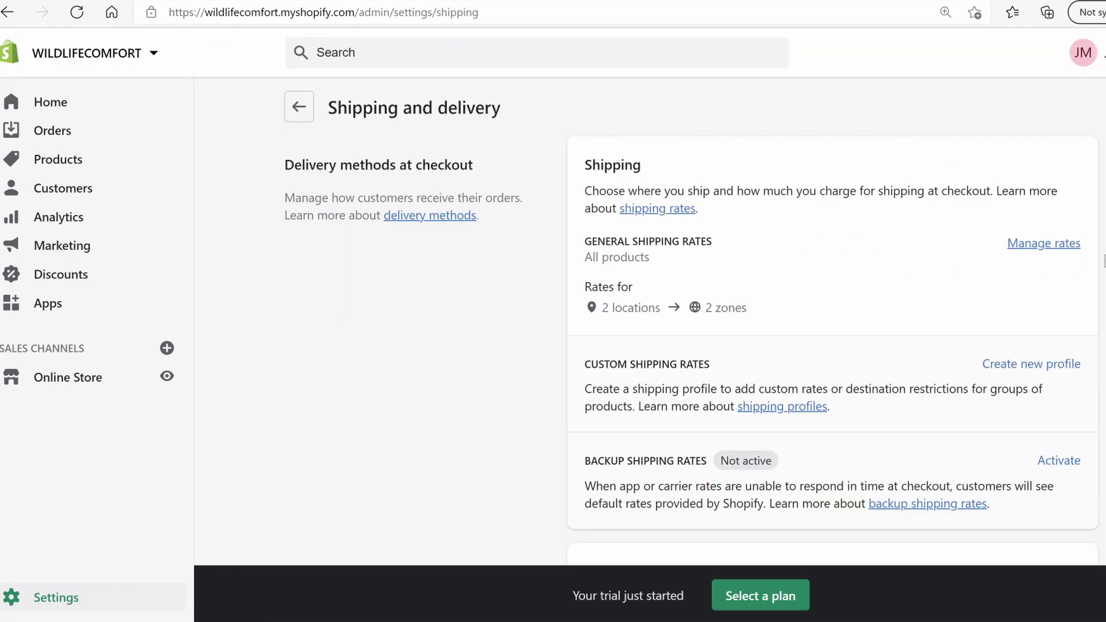
left_click(1029, 247)
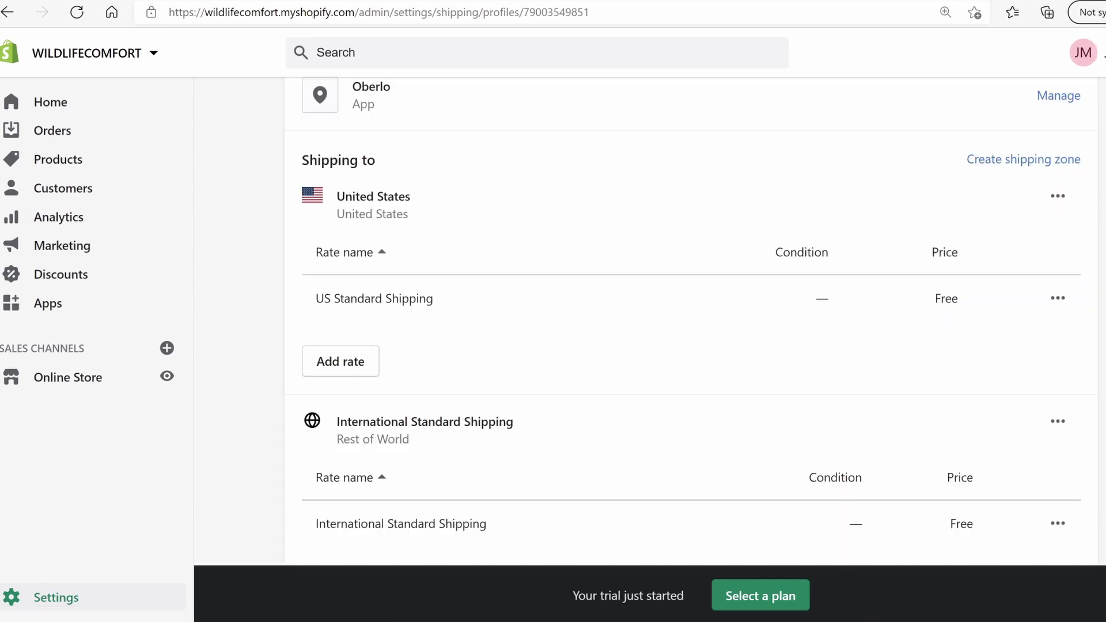
scroll(691, 320, "down", 1)
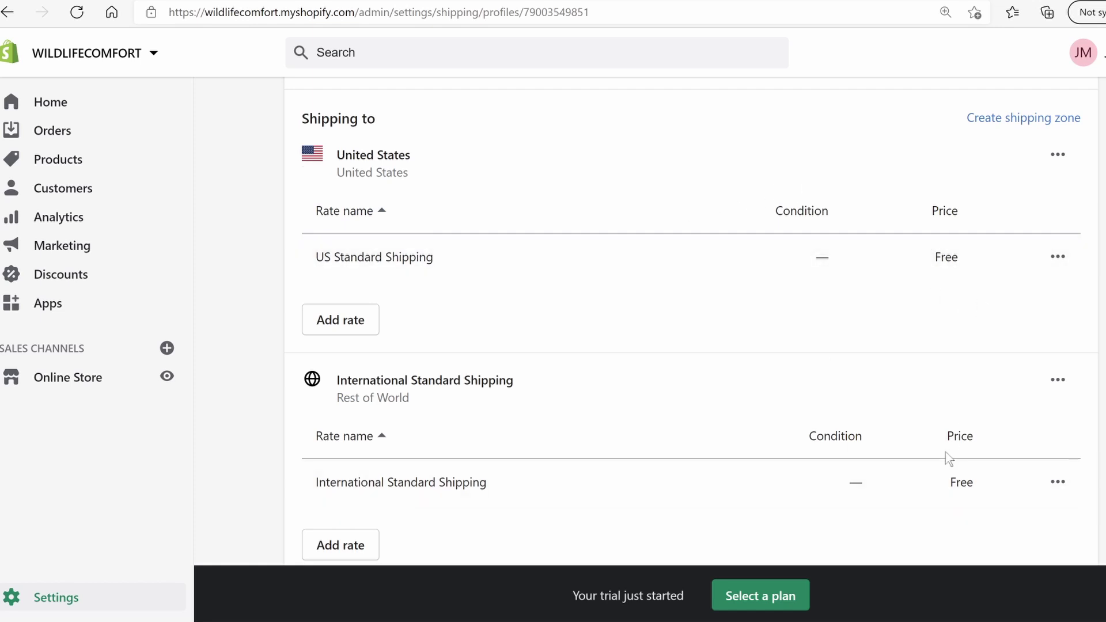
scroll(944, 451, "up", 3)
scroll(944, 450, "up", 4)
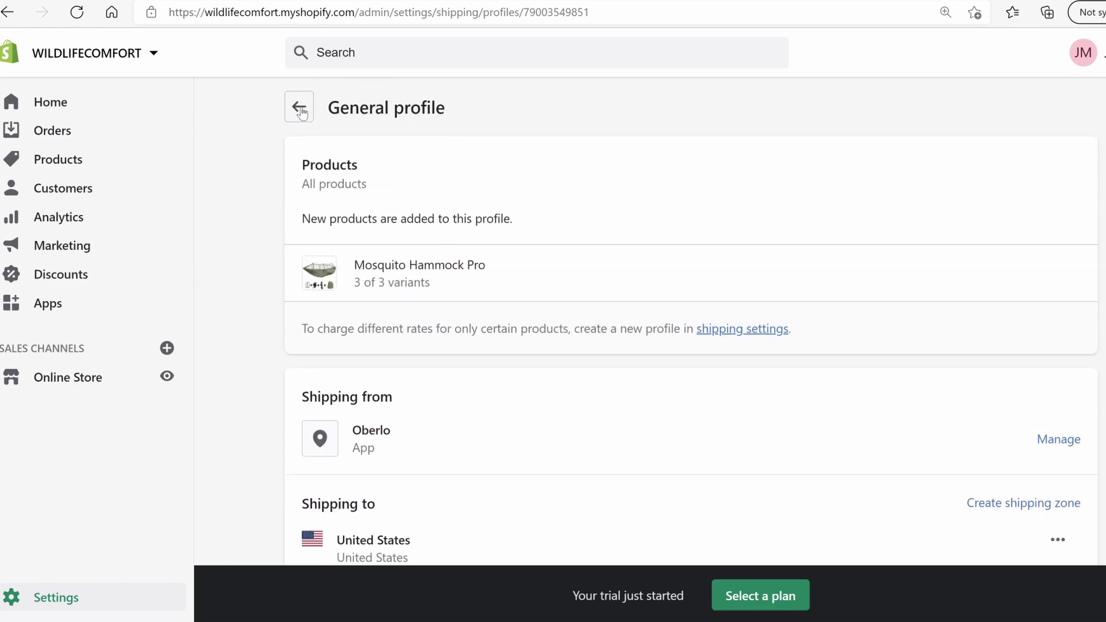
left_click(298, 114)
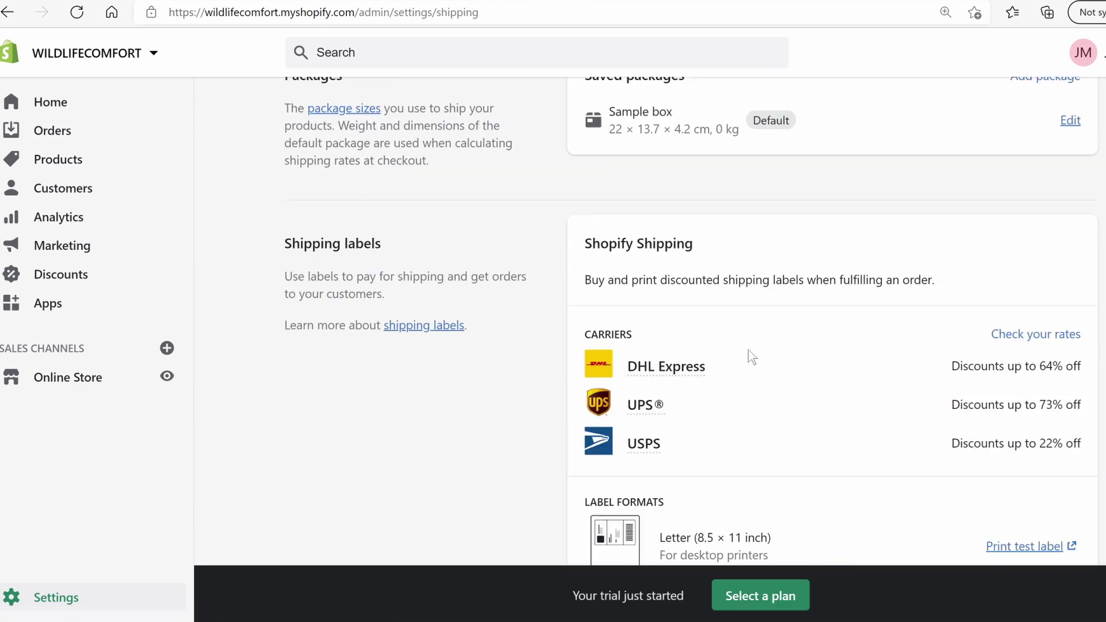
Return to the Settings overview and open the Taxes settings
scroll(735, 350, "down", 9)
scroll(723, 338, "down", 4)
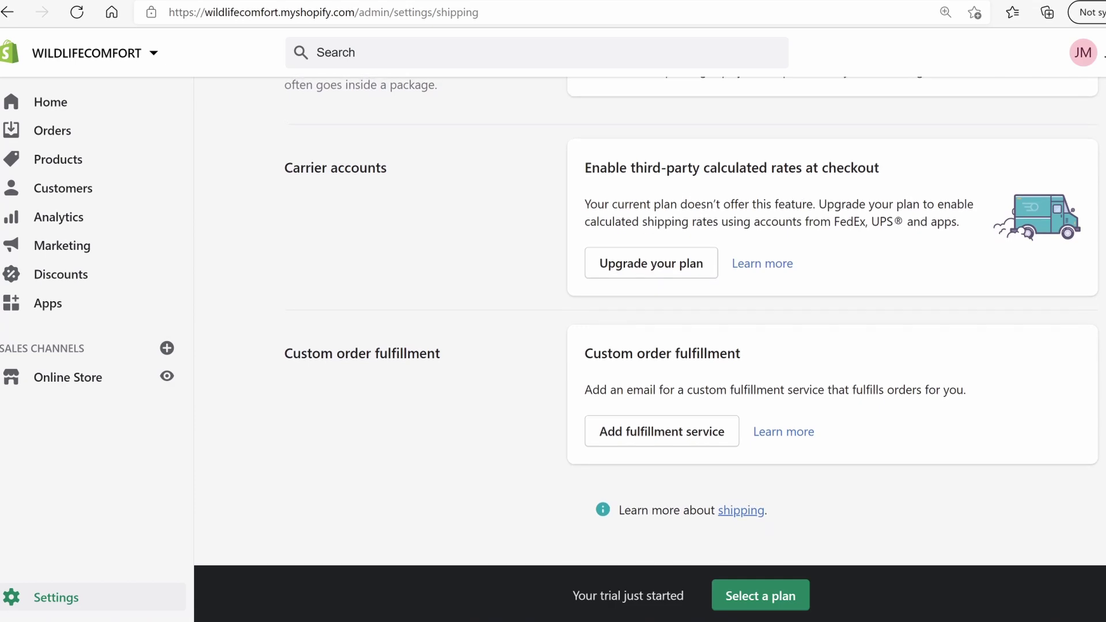
scroll(926, 261, "up", 13)
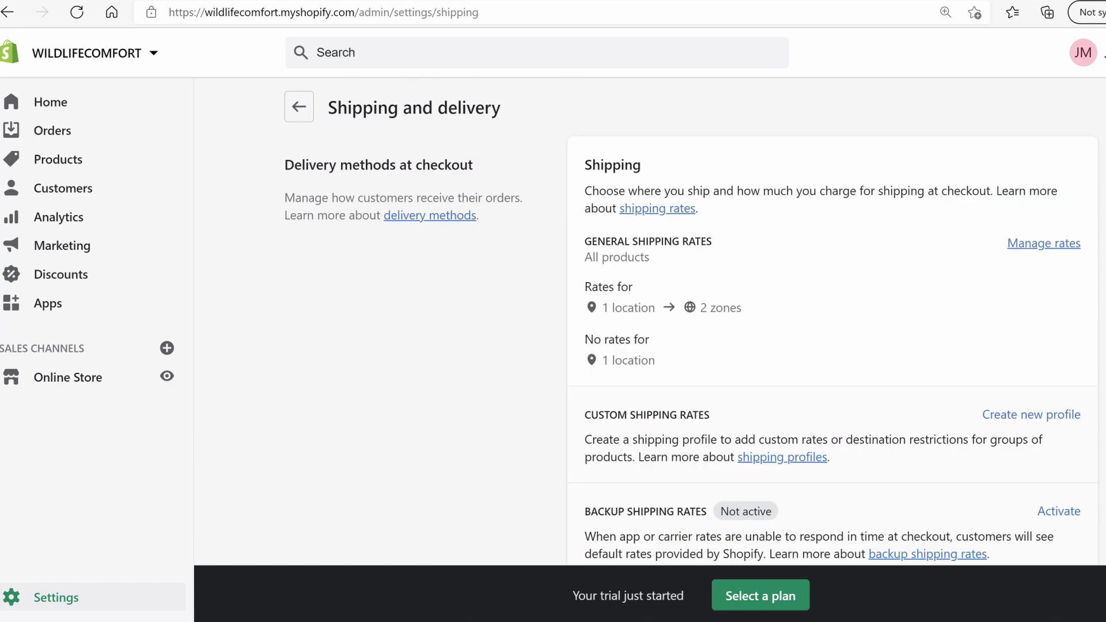
left_click(300, 110)
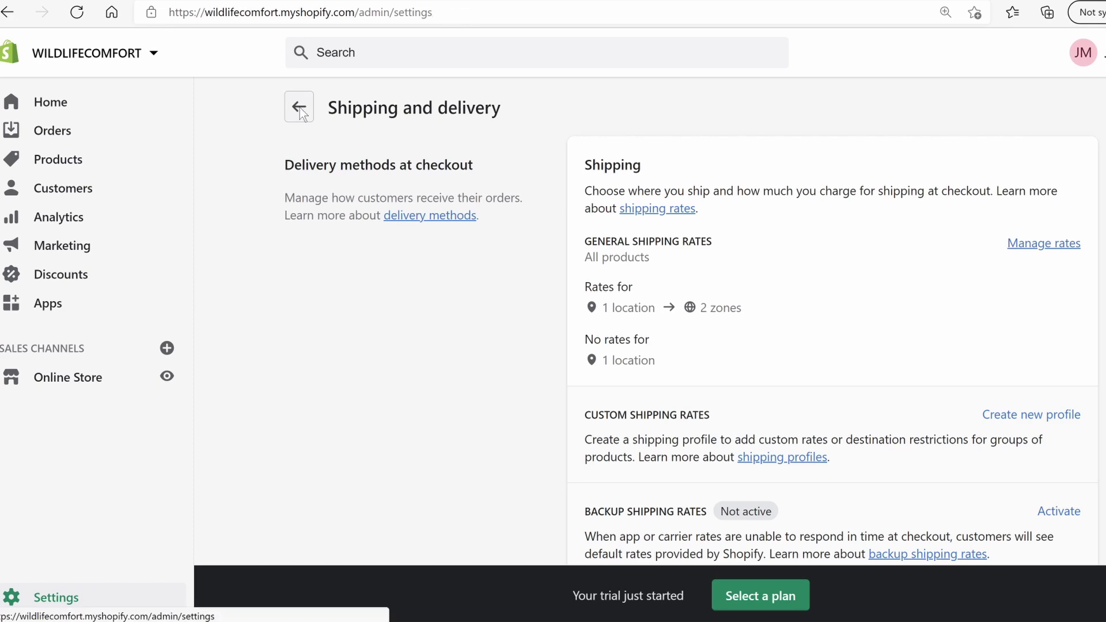
scroll(509, 397, "down", 1)
left_click(469, 490)
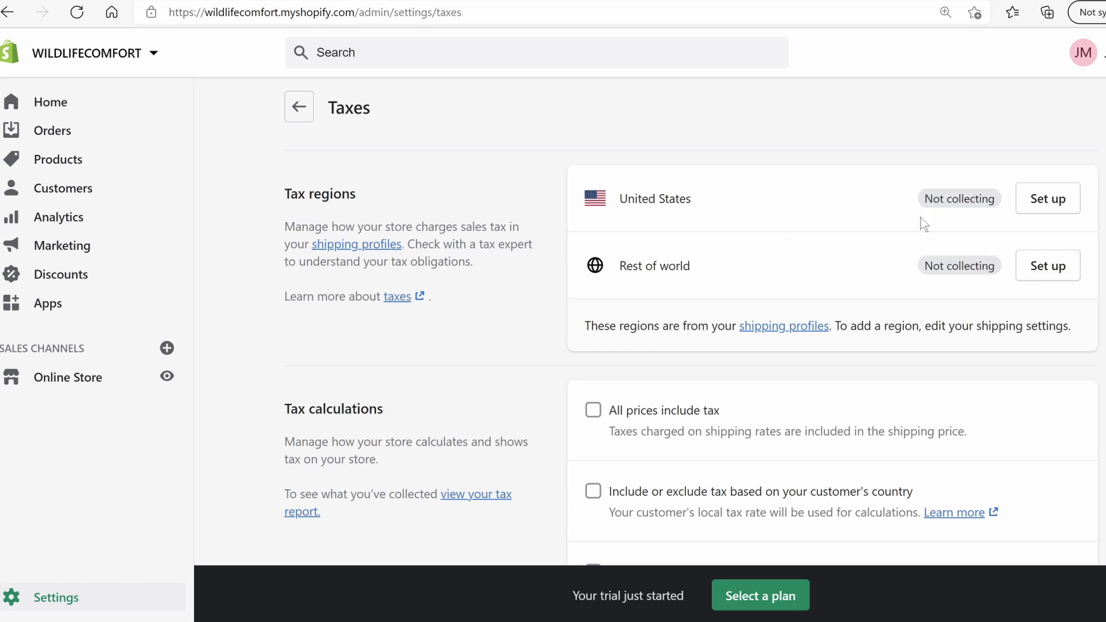
Go back from Taxes, leaving United States and Rest of world not collecting tax
left_click(286, 107)
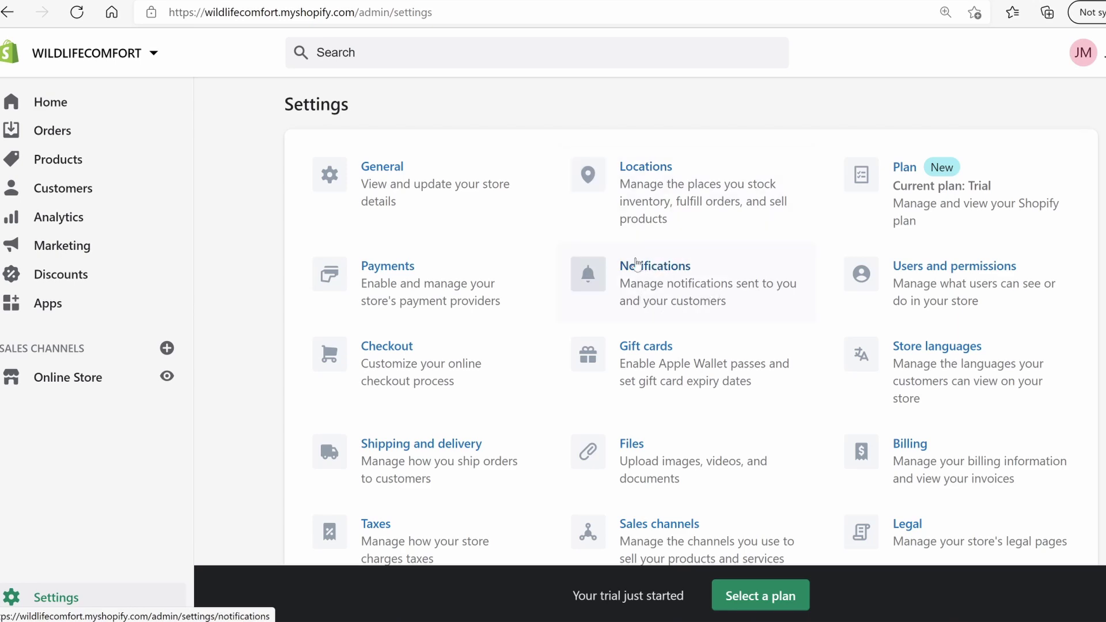
left_click(657, 274)
scroll(685, 409, "down", 10)
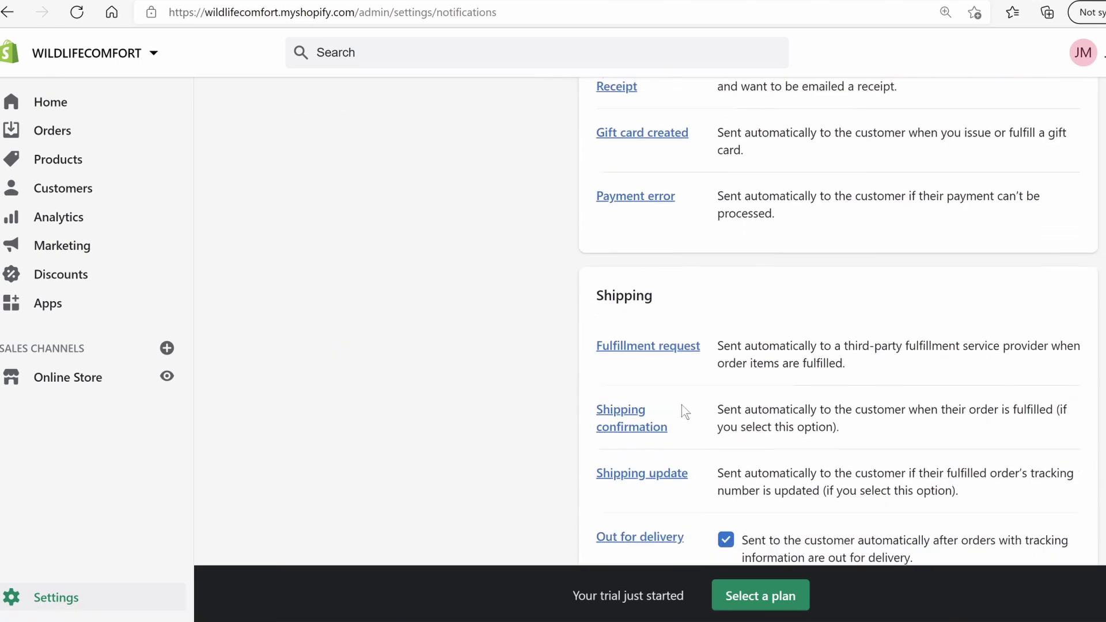
scroll(720, 288, "down", 6)
scroll(715, 308, "down", 8)
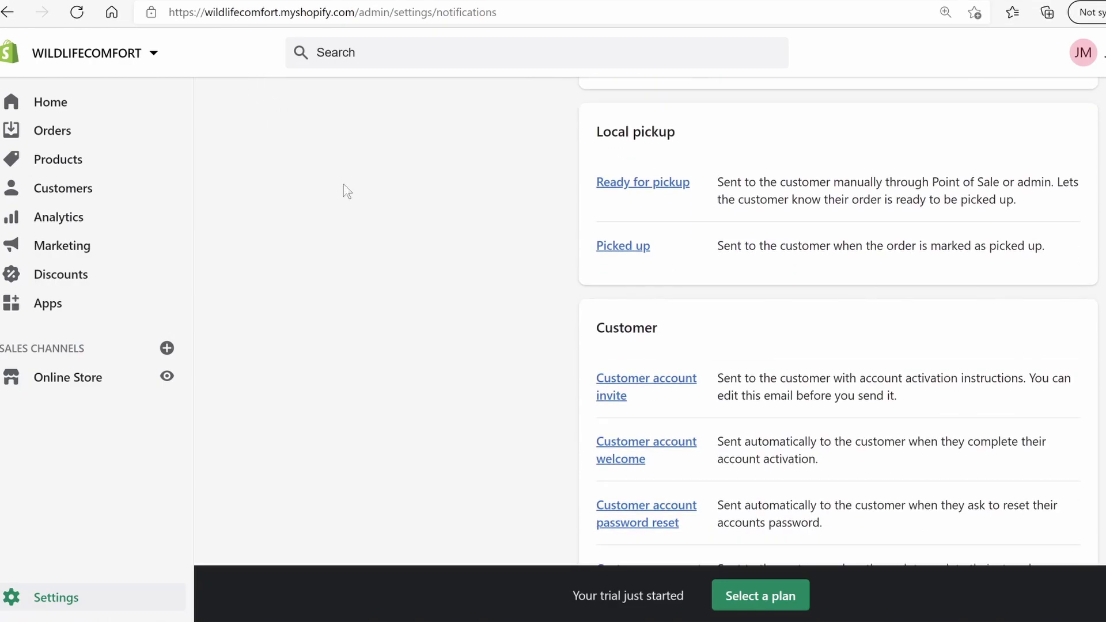
scroll(347, 191, "up", 20)
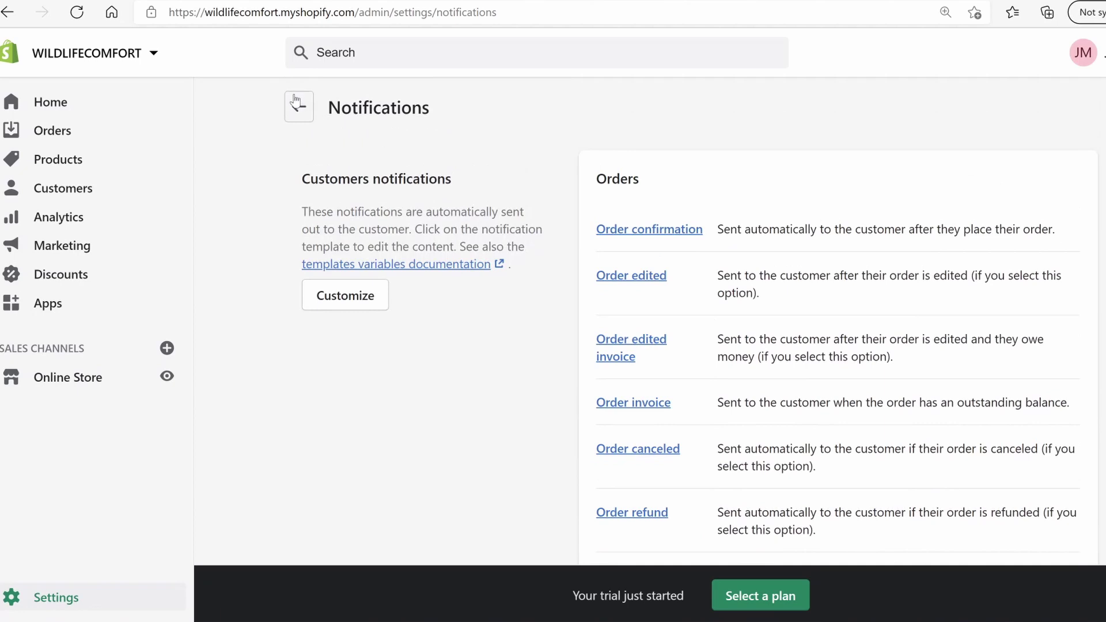
left_click(296, 101)
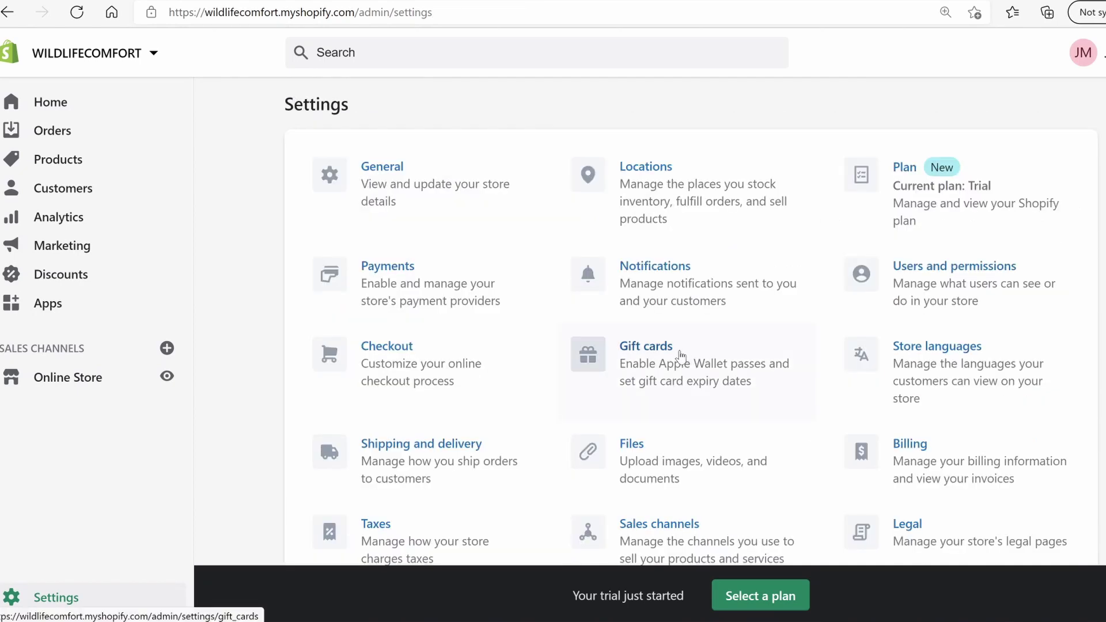
scroll(662, 384, "down", 1)
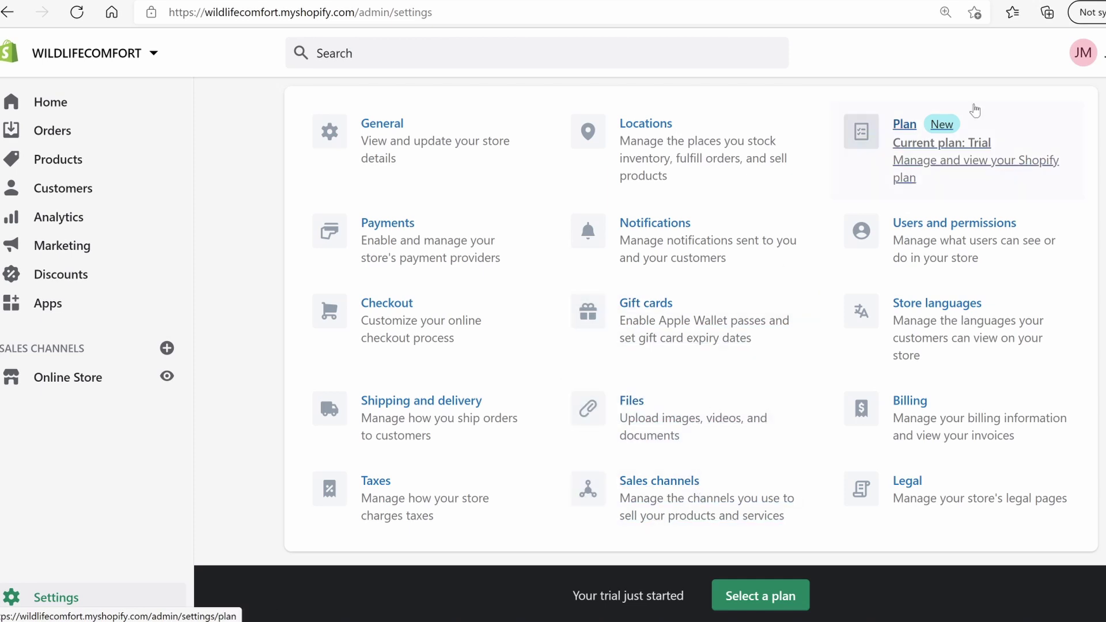
scroll(977, 156, "up", 1)
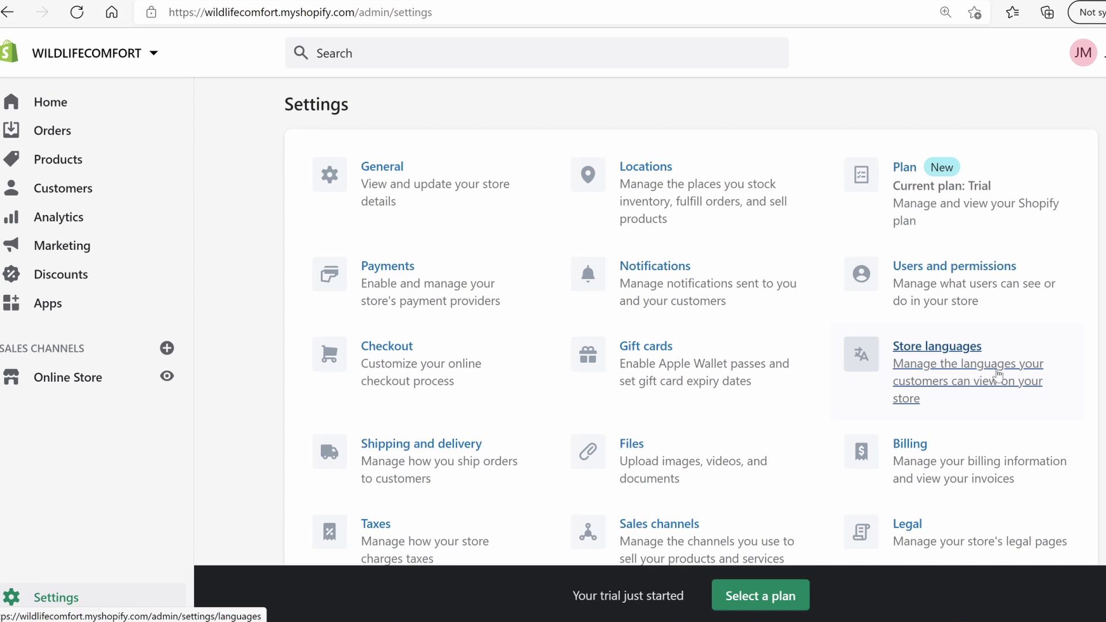
scroll(998, 374, "down", 1)
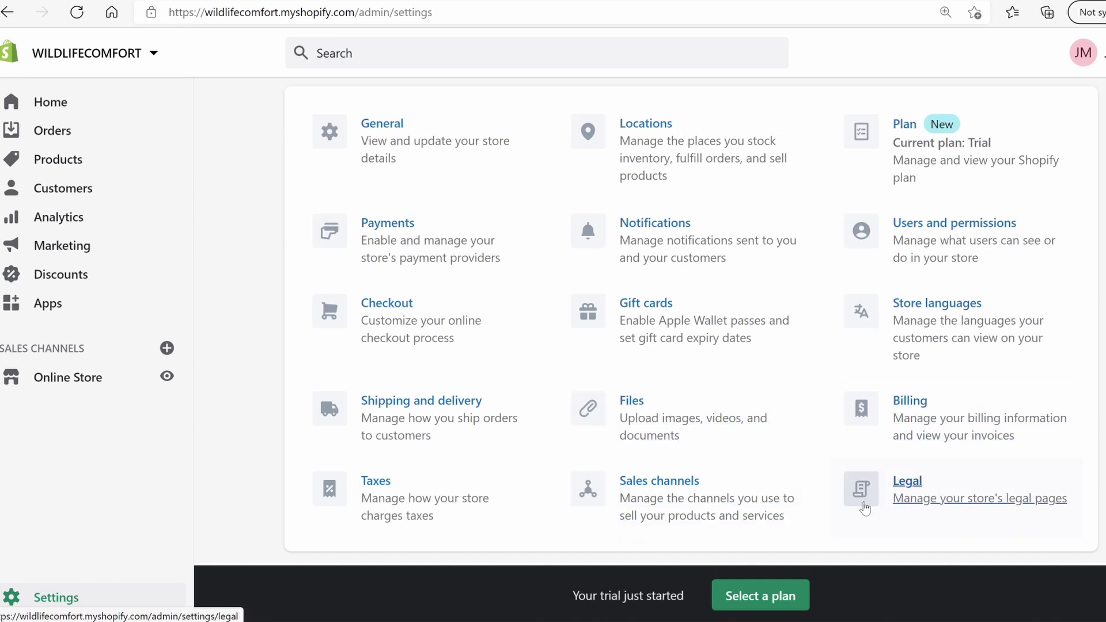
Open the Legal settings and fill the refund policy from its template
left_click(914, 483)
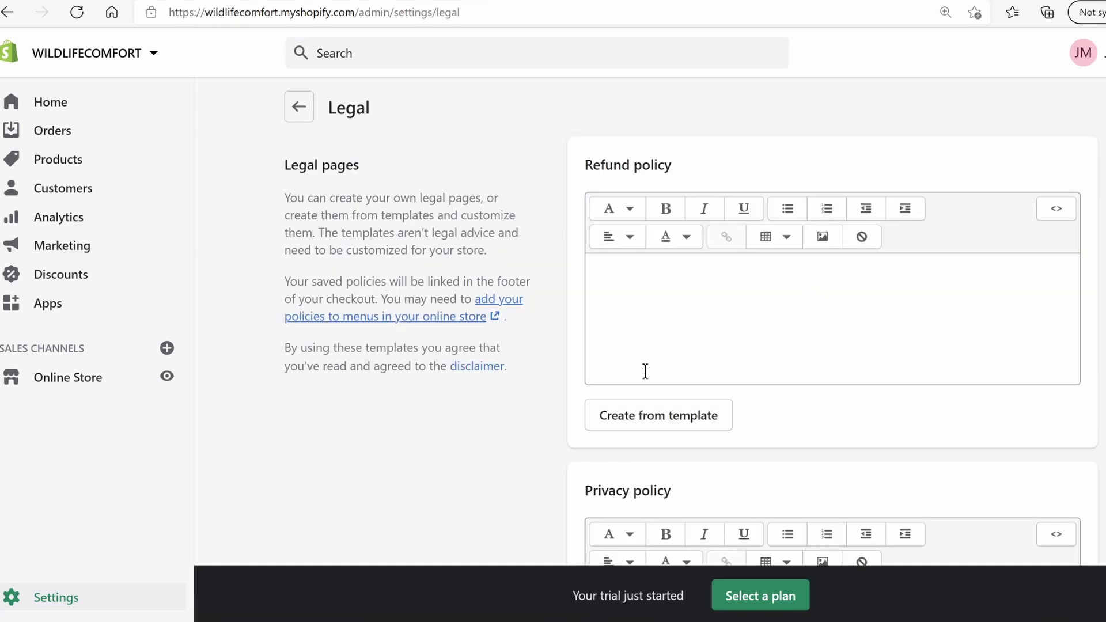
scroll(683, 417, "down", 6)
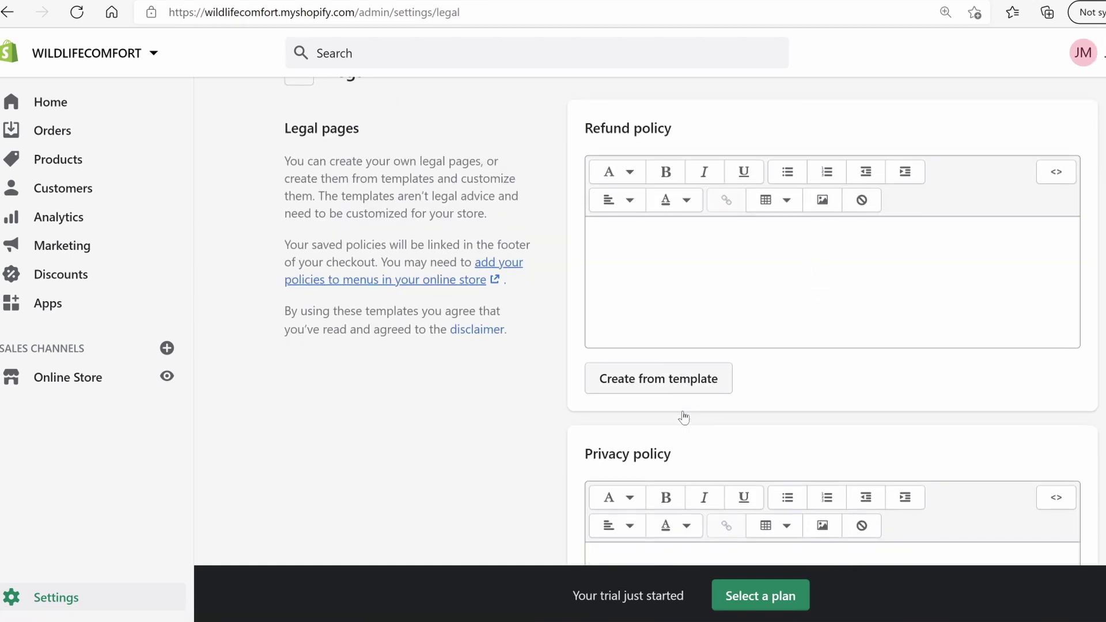
scroll(628, 449, "down", 9)
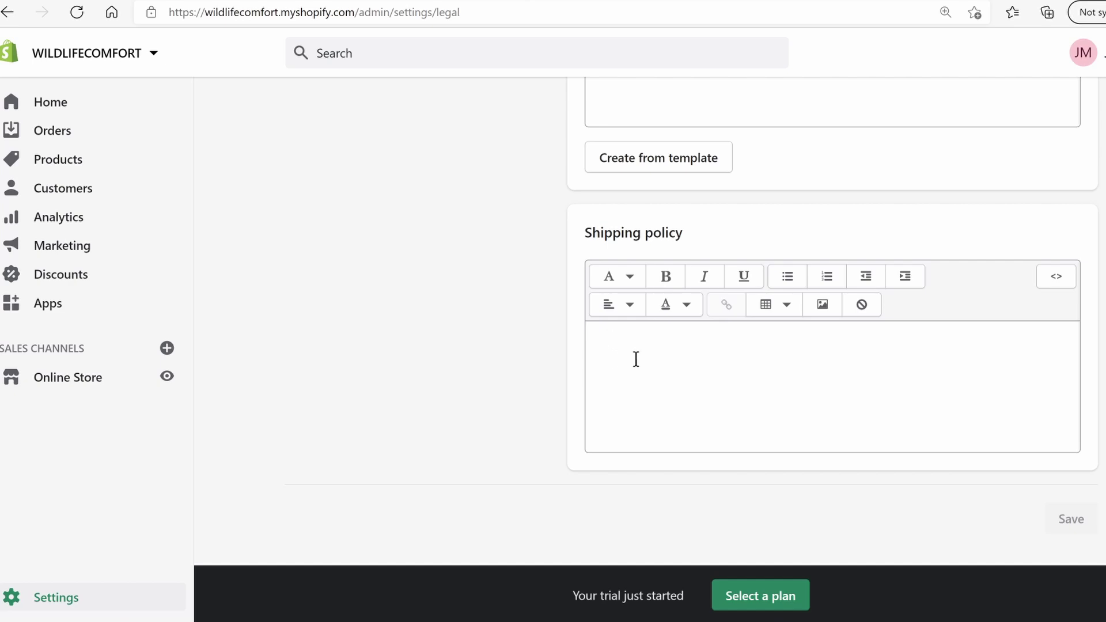
scroll(663, 360, "up", 10)
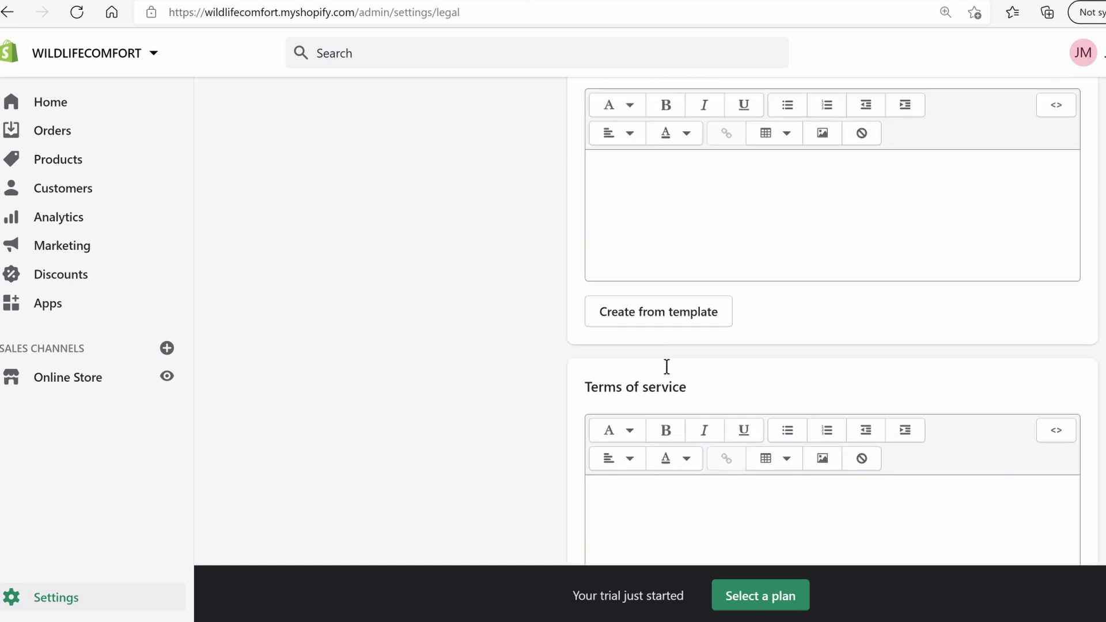
left_click(662, 365)
Paste the prepared free worldwide shipping text into the empty Shipping policy
scroll(541, 345, "up", 2)
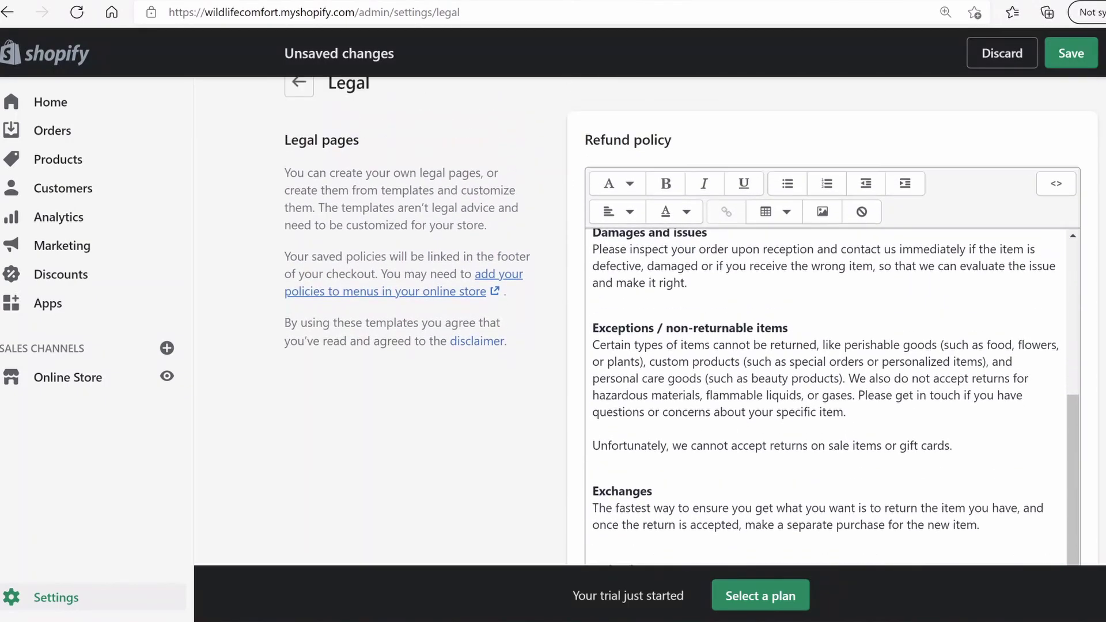
scroll(542, 345, "down", 4)
scroll(829, 322, "down", 9)
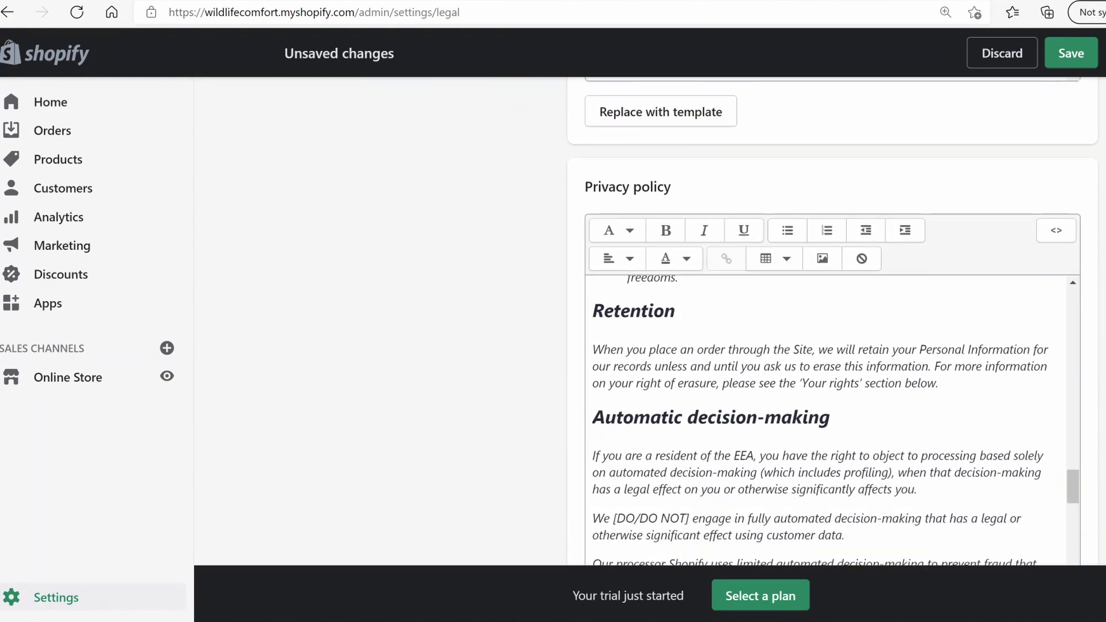
scroll(829, 323, "down", 5)
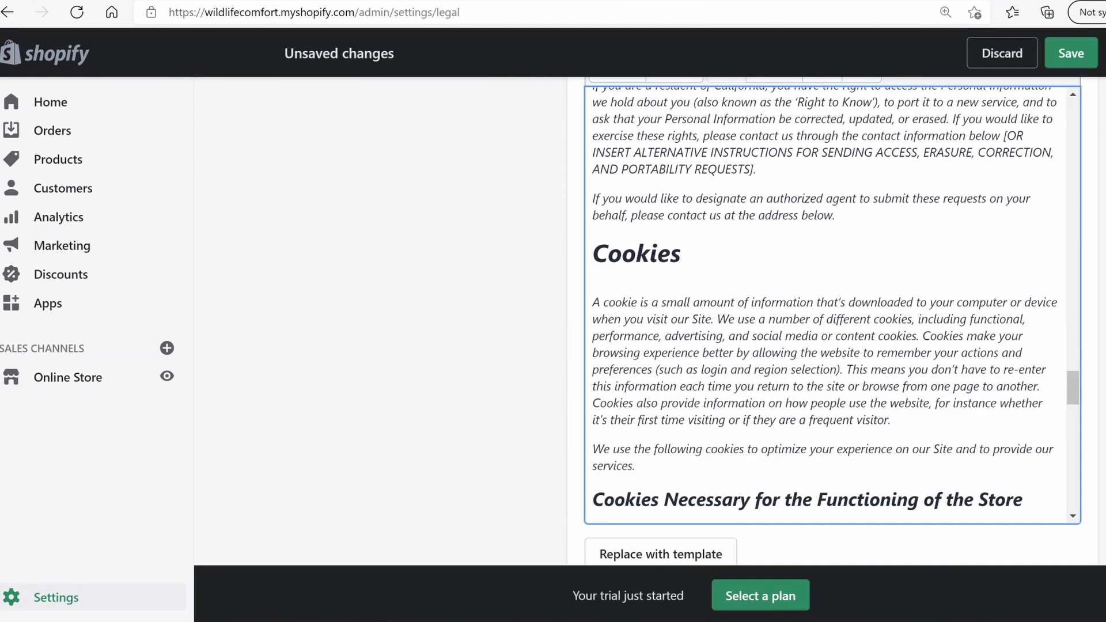
scroll(829, 323, "up", 7)
scroll(829, 323, "up", 4)
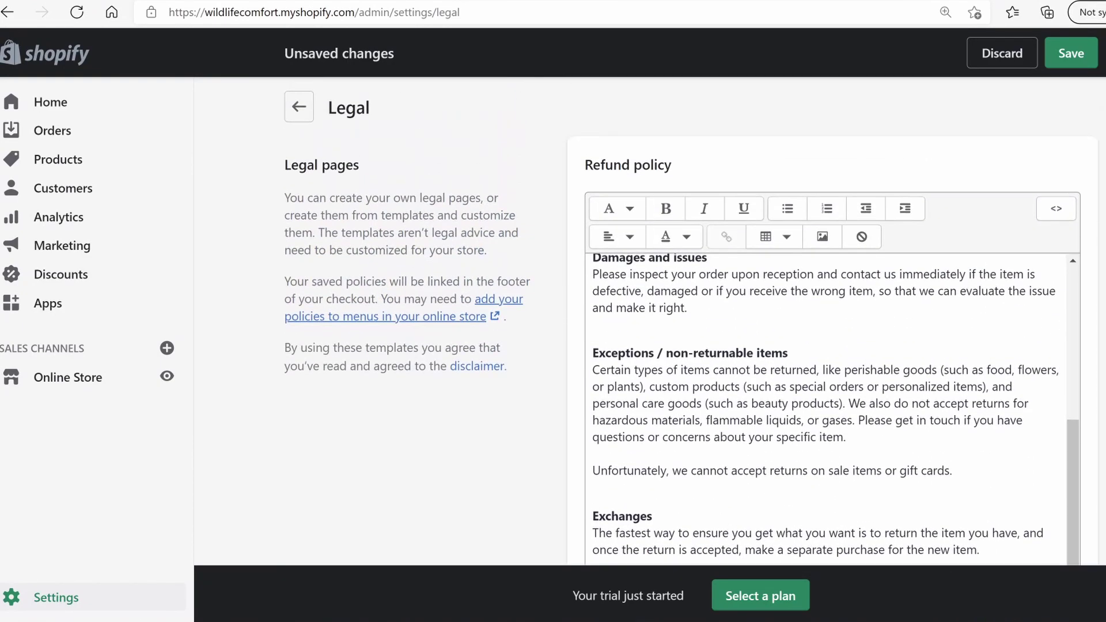
scroll(830, 323, "down", 8)
scroll(829, 322, "down", 10)
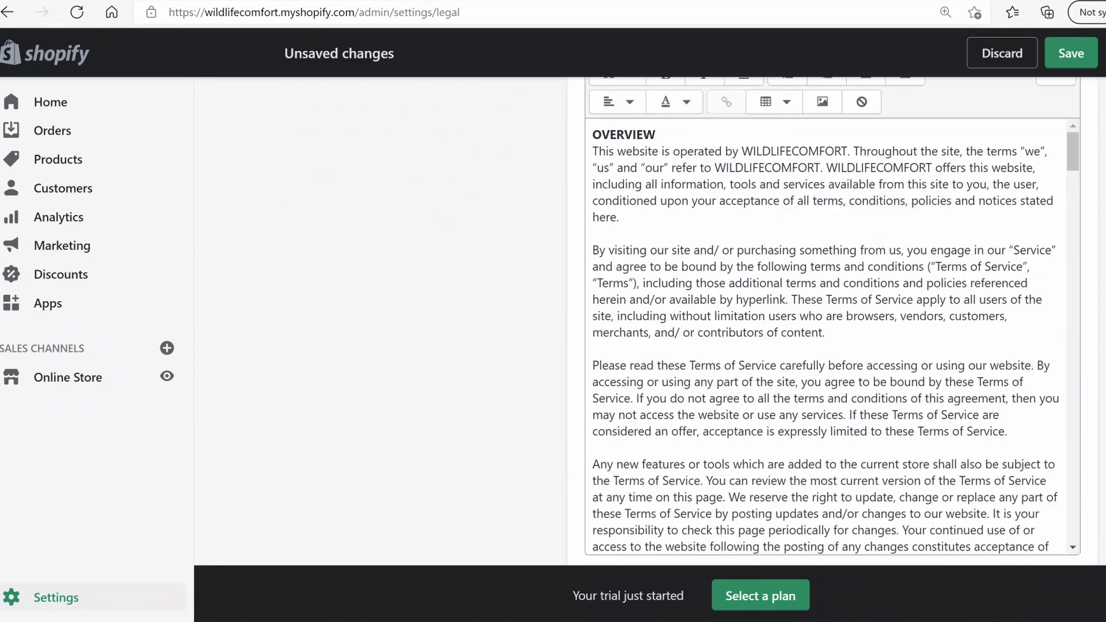
scroll(829, 323, "down", 3)
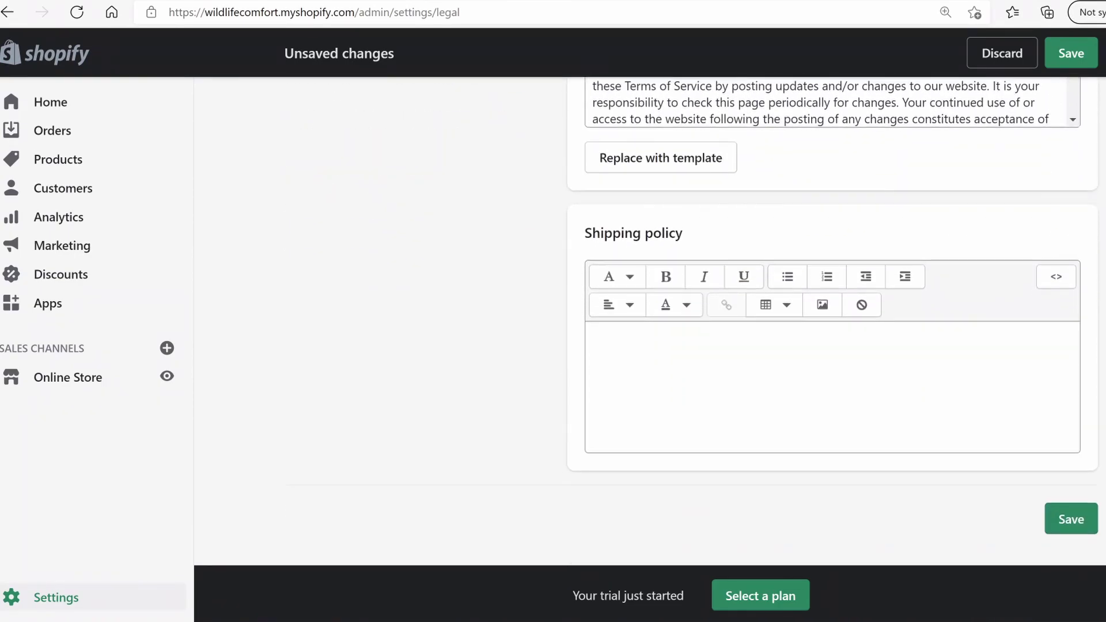
left_click(677, 460)
type("We are proud to offer free worldwide shipping on all orders. Standard International Shipping: 12-30 Business days All order will be dispatched from out warehouse within 3 Business Says. In peak periods please allow for up to 6 business days for dispatch.  *All Shipping times exclude clearance/custom delays")
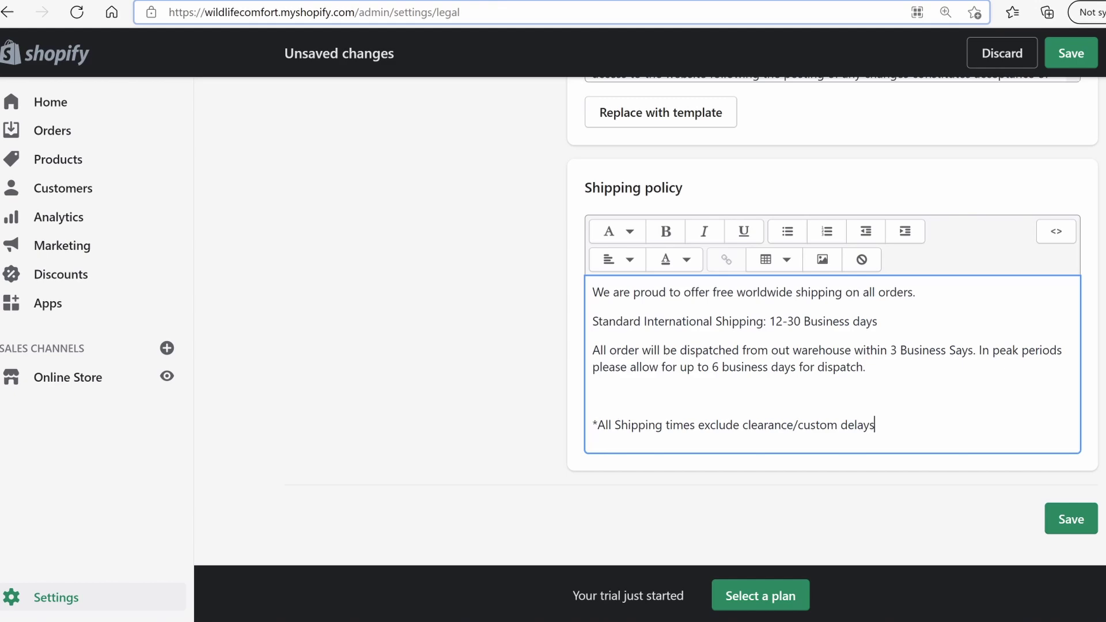
scroll(829, 323, "up", 2)
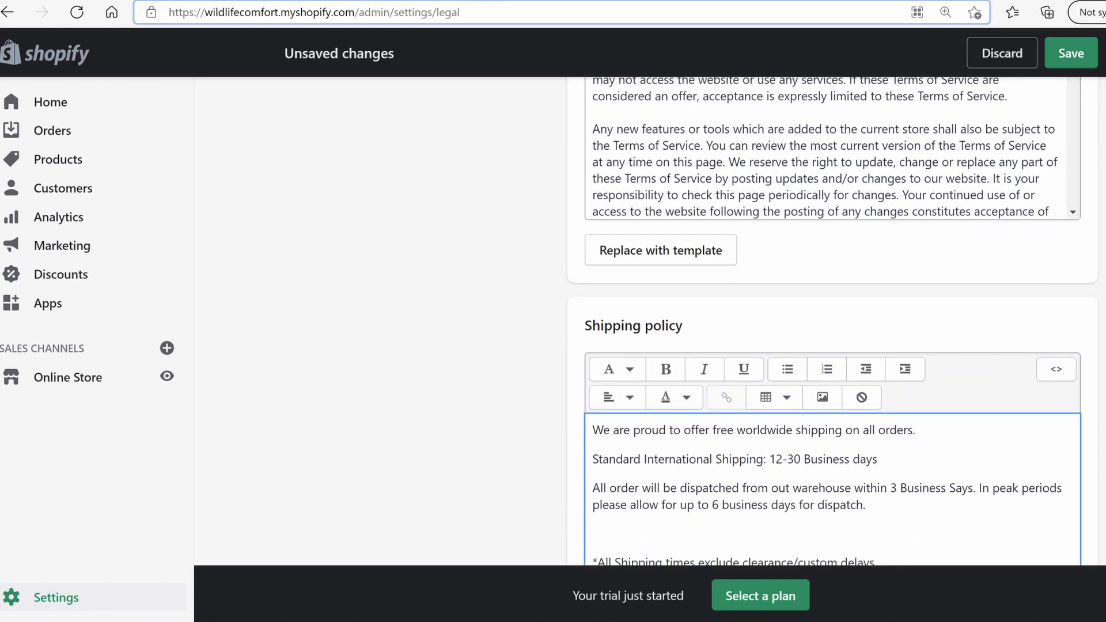
scroll(916, 479, "down", 1)
scroll(907, 325, "up", 15)
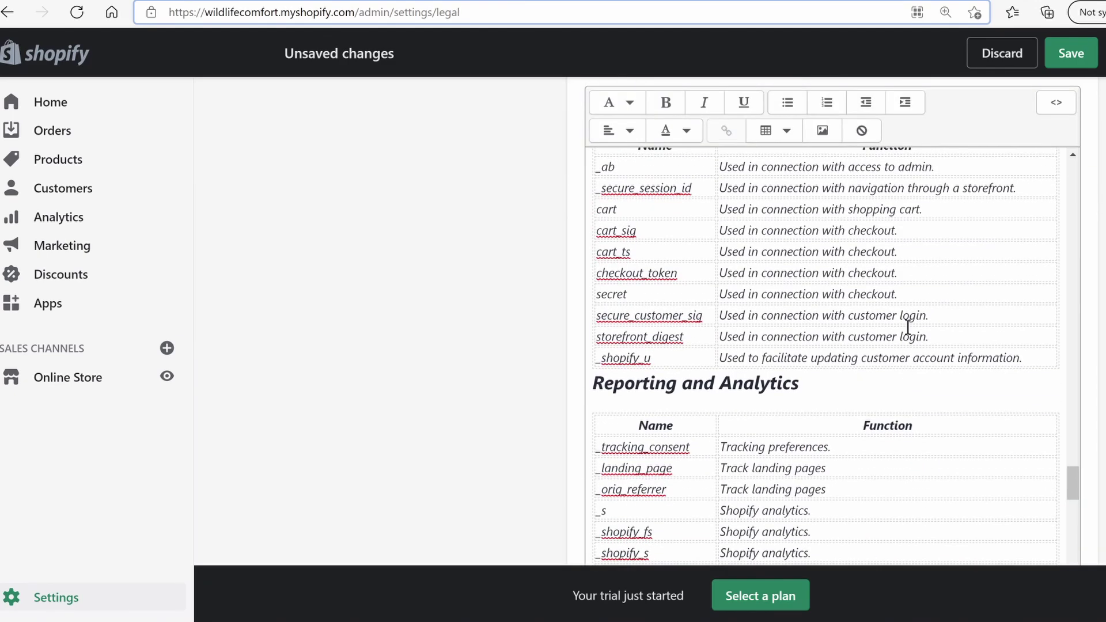
scroll(908, 327, "up", 1)
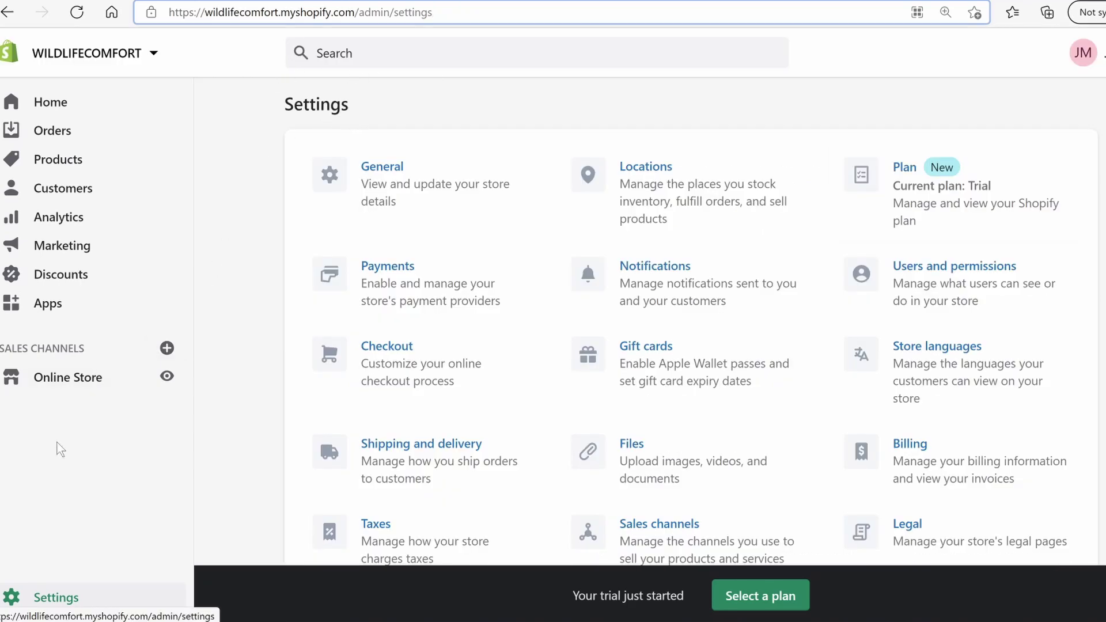
Open the Footer menu and add a 'Privacy Policy' item linked to the Privacy Policy page
left_click(68, 378)
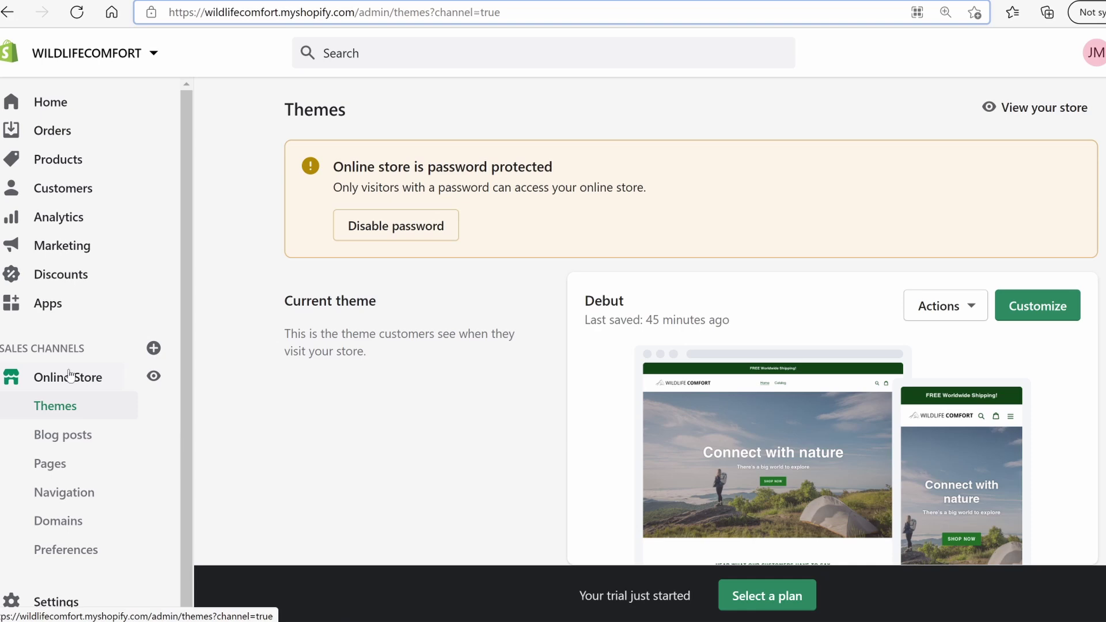
left_click(86, 498)
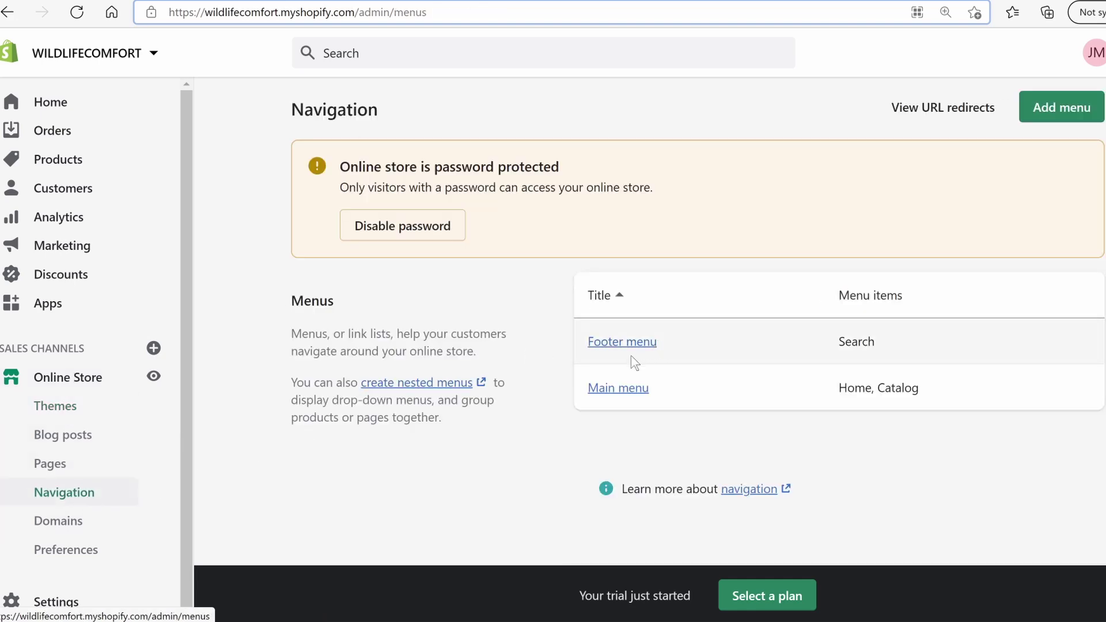
left_click(627, 346)
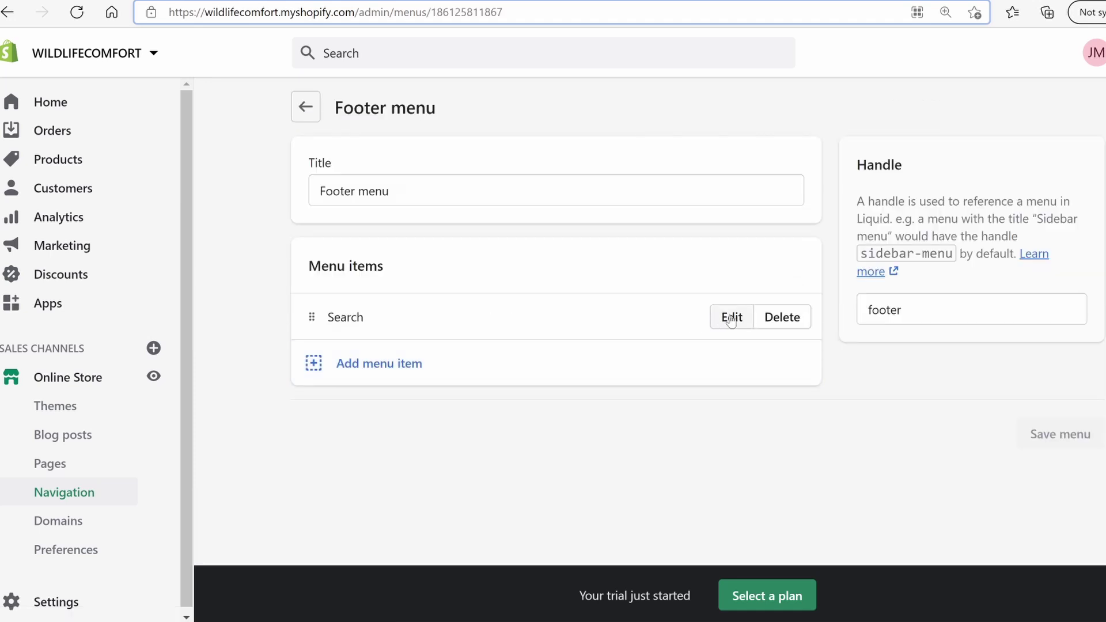
left_click(340, 363)
type("Privacy Policy")
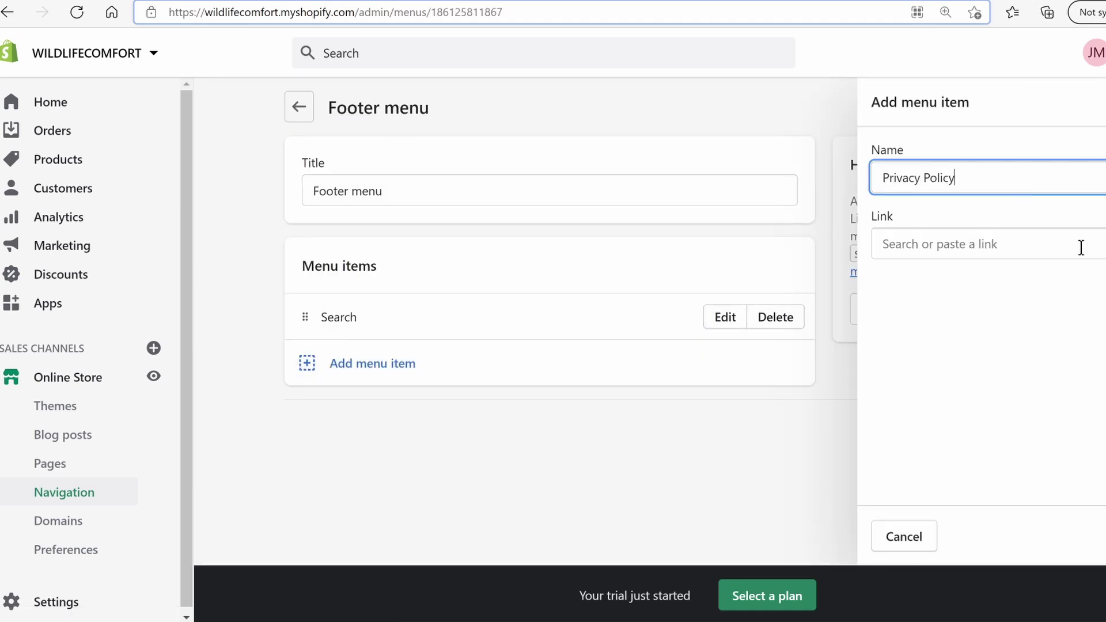
left_click(1077, 244)
scroll(990, 426, "down", 1)
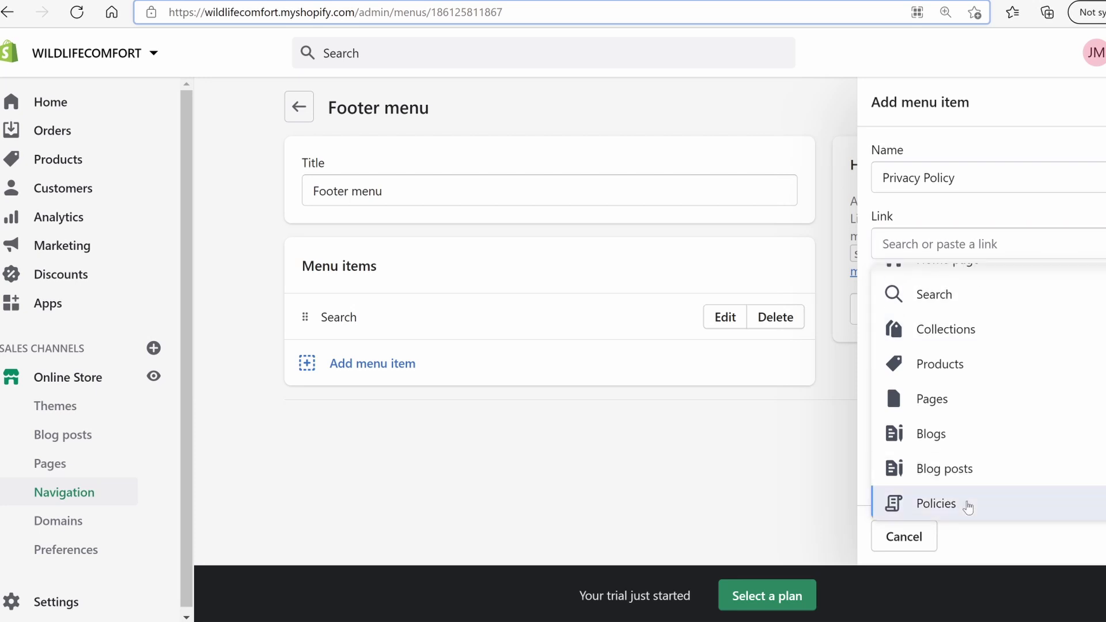
left_click(966, 505)
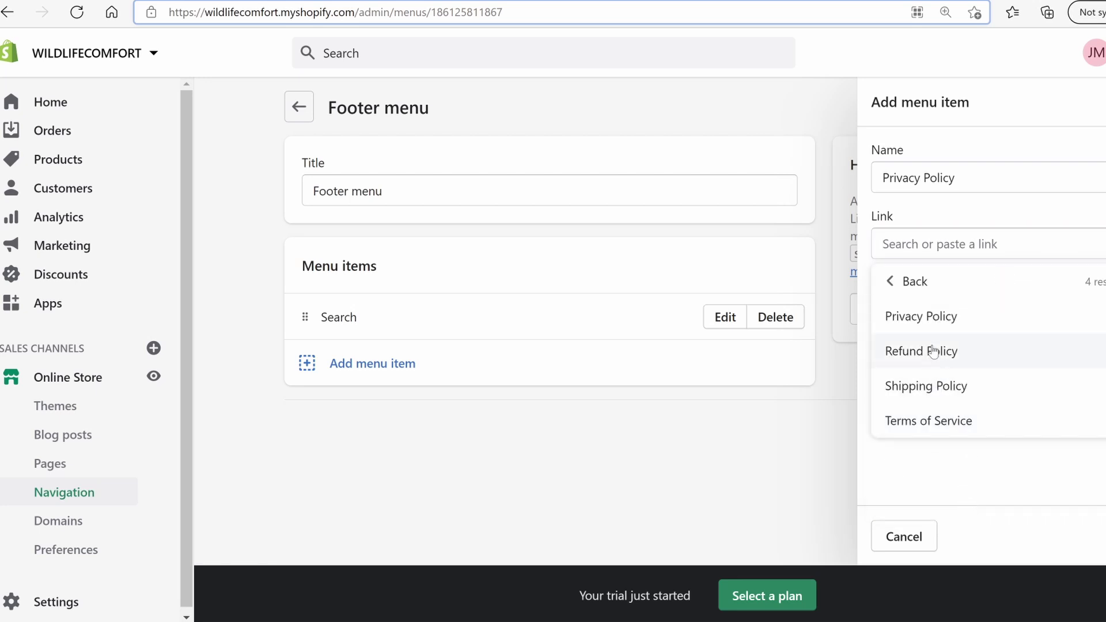
left_click(933, 318)
key("Return")
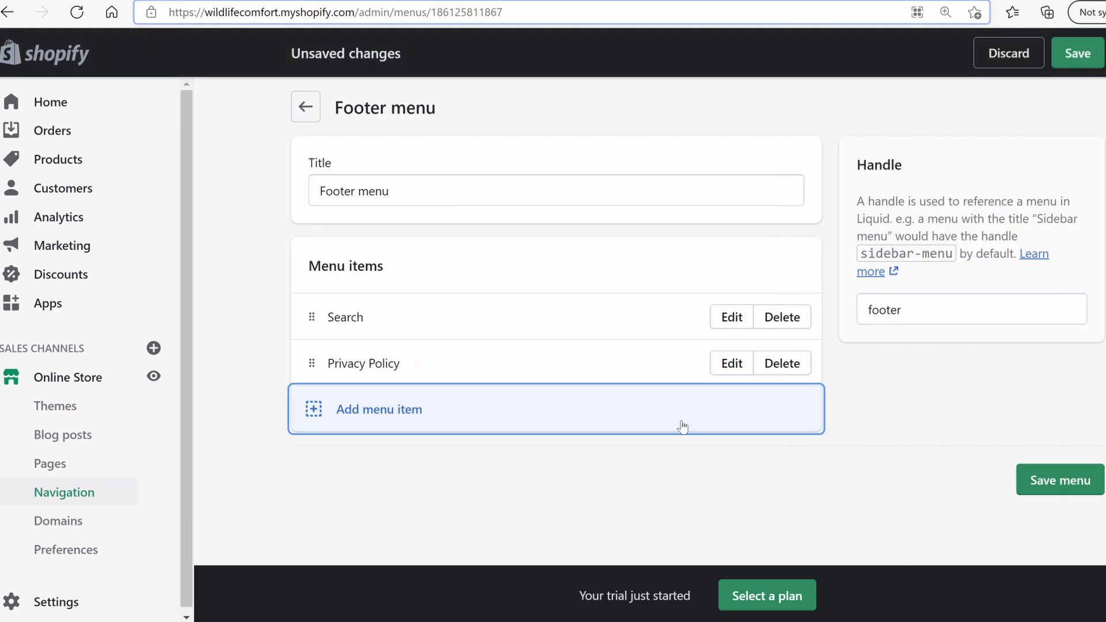
Add a 'Terms of service' footer item linked to the Terms of Service policy
left_click(396, 410)
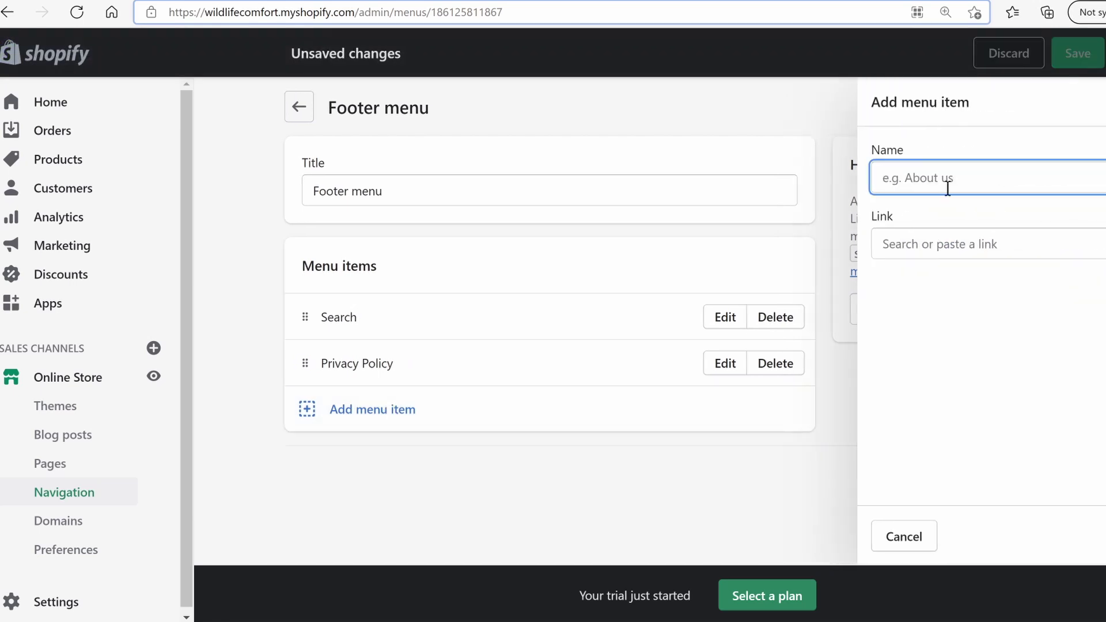
type("Terms of service")
left_click(979, 244)
scroll(957, 489, "down", 1)
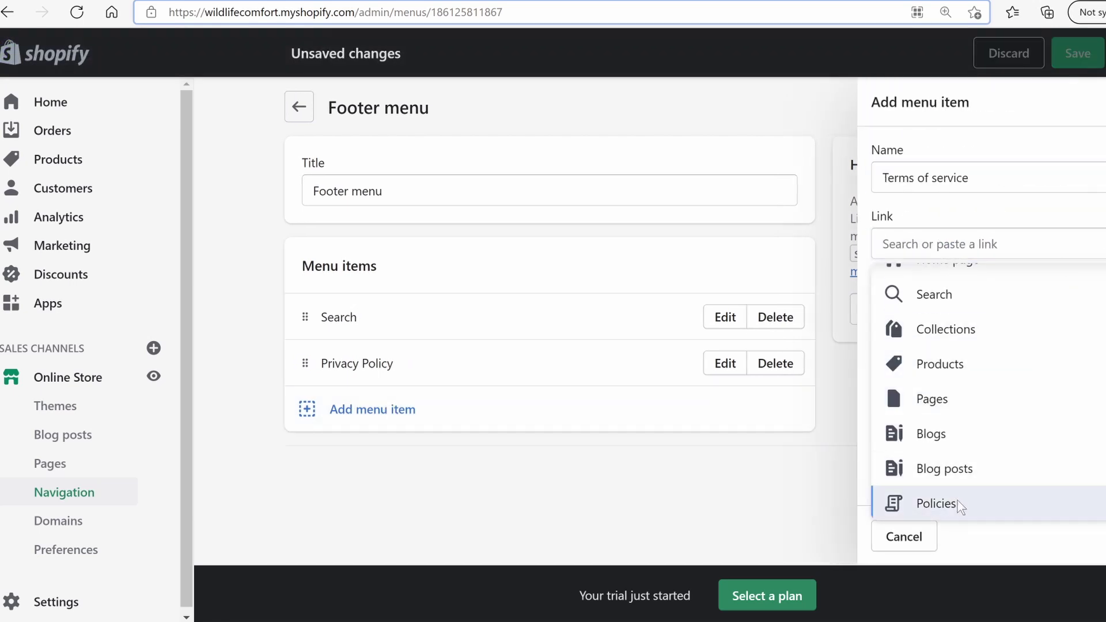
left_click(963, 505)
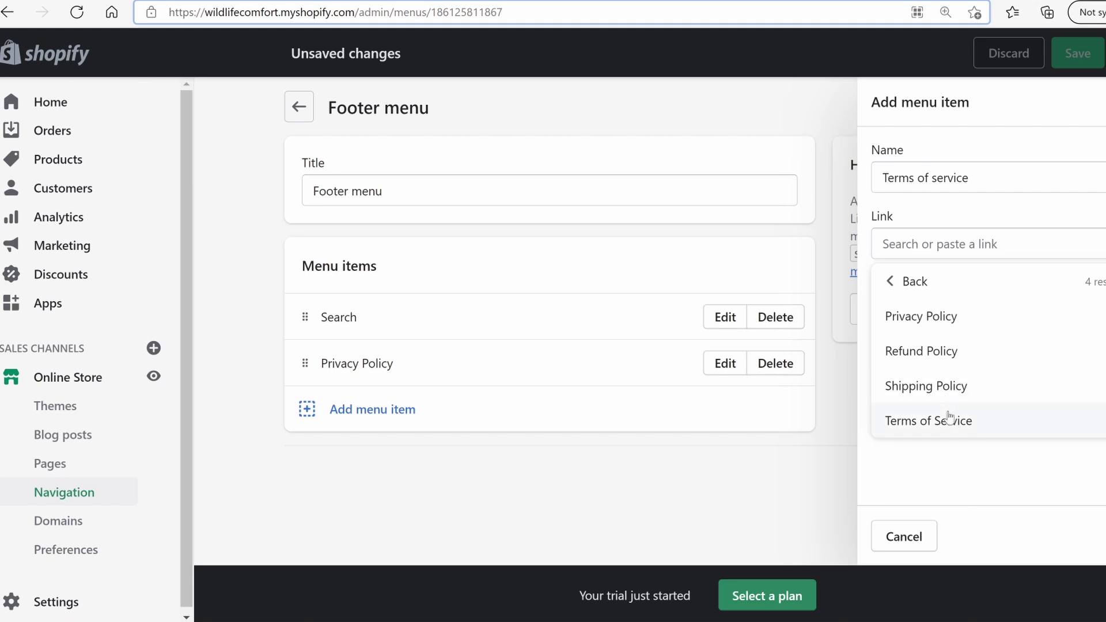
left_click(948, 417)
left_click(1082, 536)
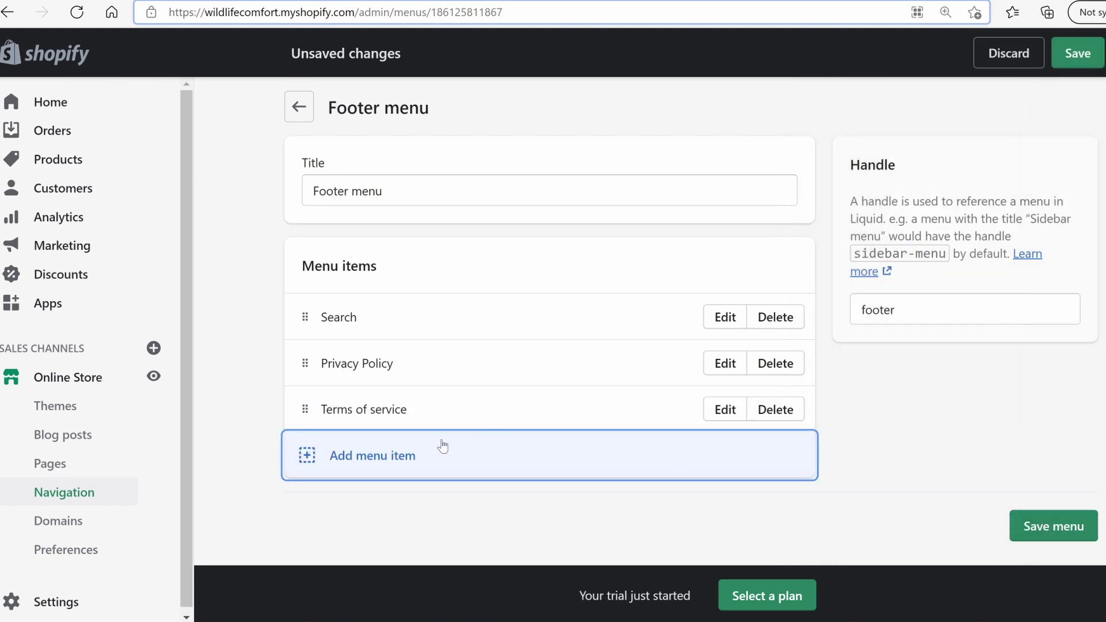
Add a 'Refund Policy' footer item linked to the Refund Policy page
left_click(378, 457)
type("Refu")
type("nd Policy")
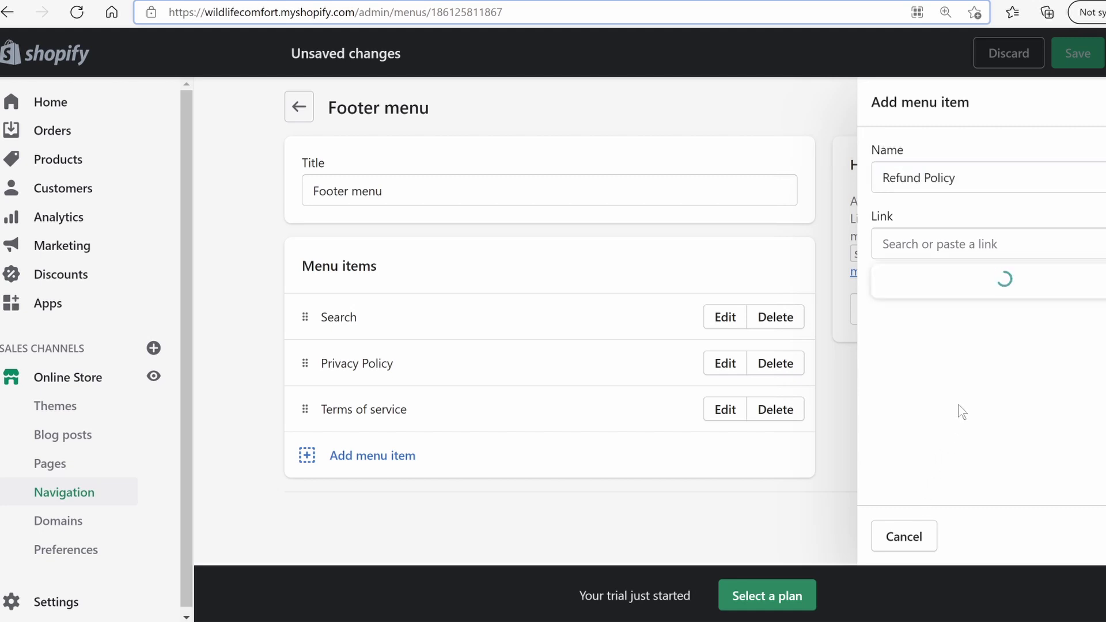
left_click(942, 359)
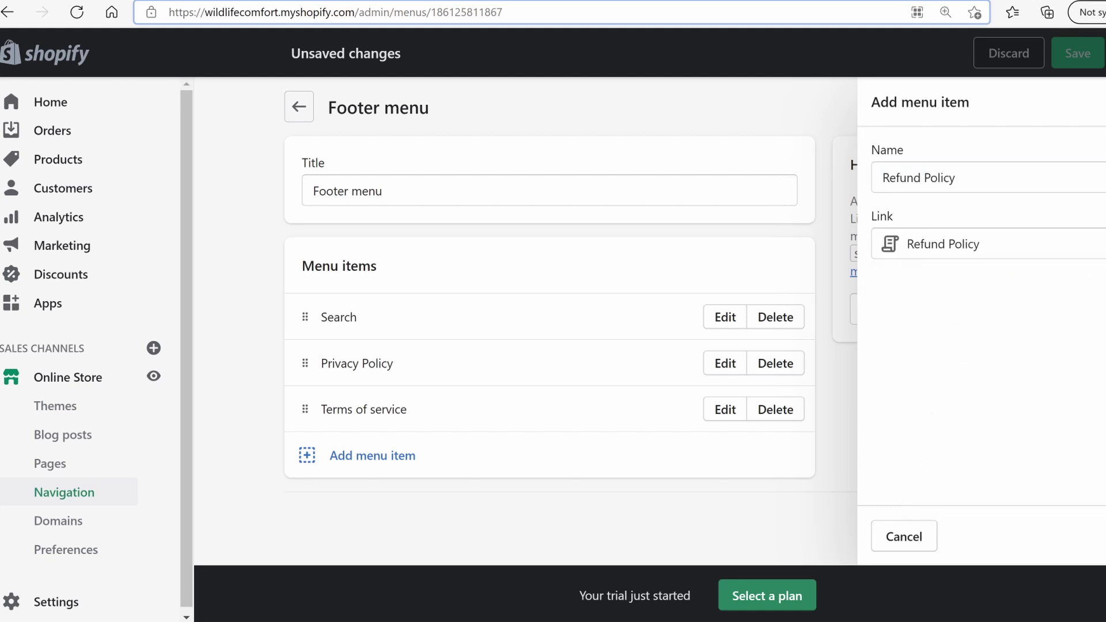
left_click(1103, 536)
Add a Shipping Policy footer item linked to the Shipping Policy page
left_click(397, 505)
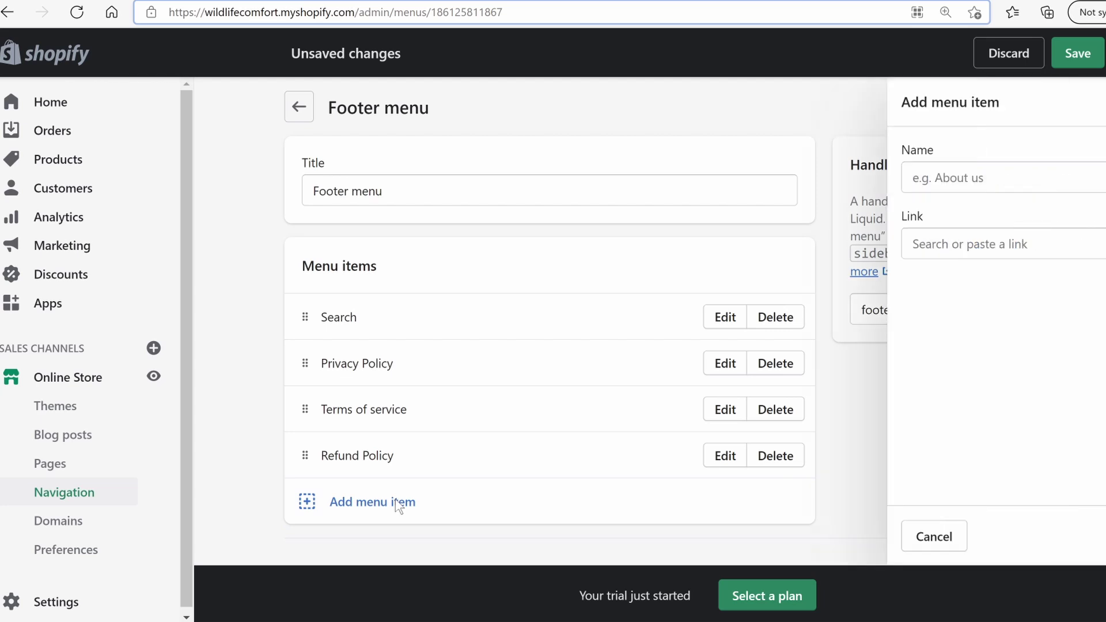
left_click(930, 243)
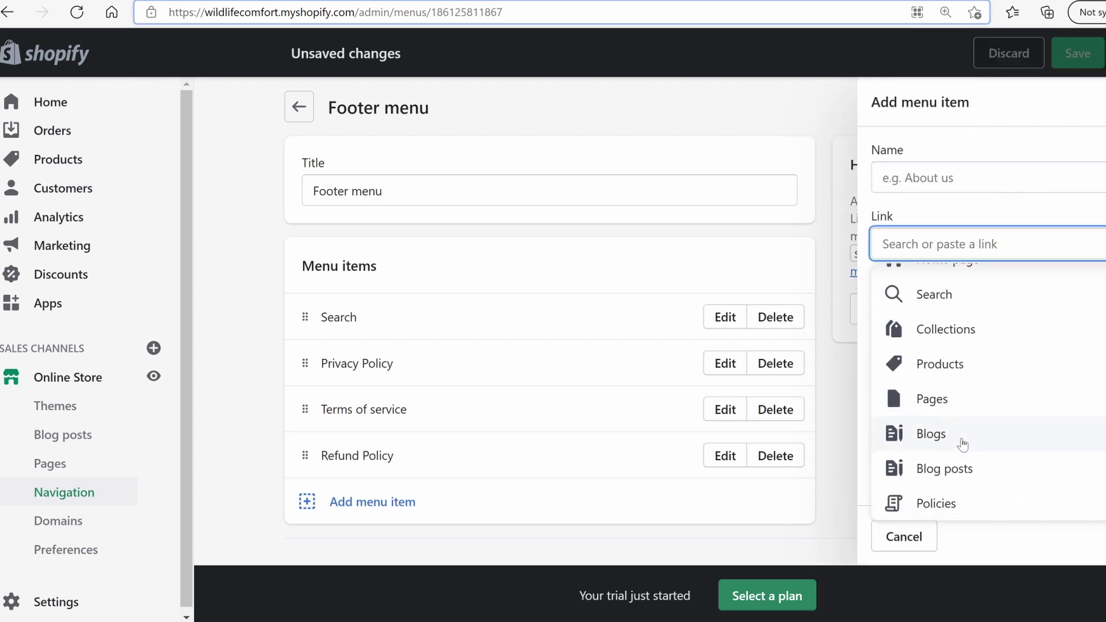
left_click(967, 505)
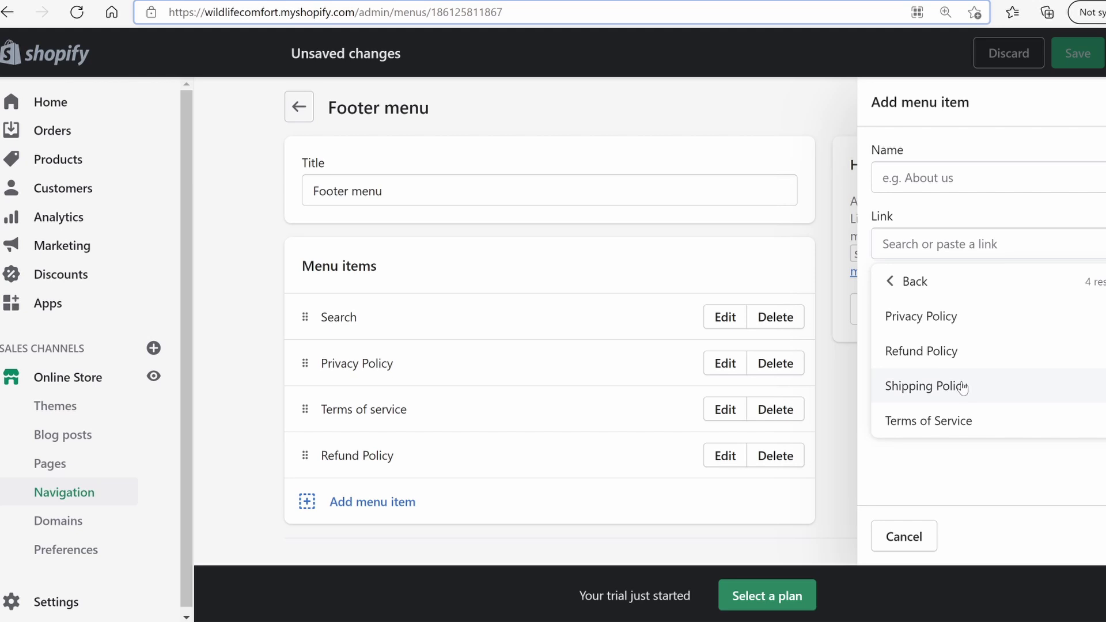
left_click(962, 387)
left_click(1039, 291)
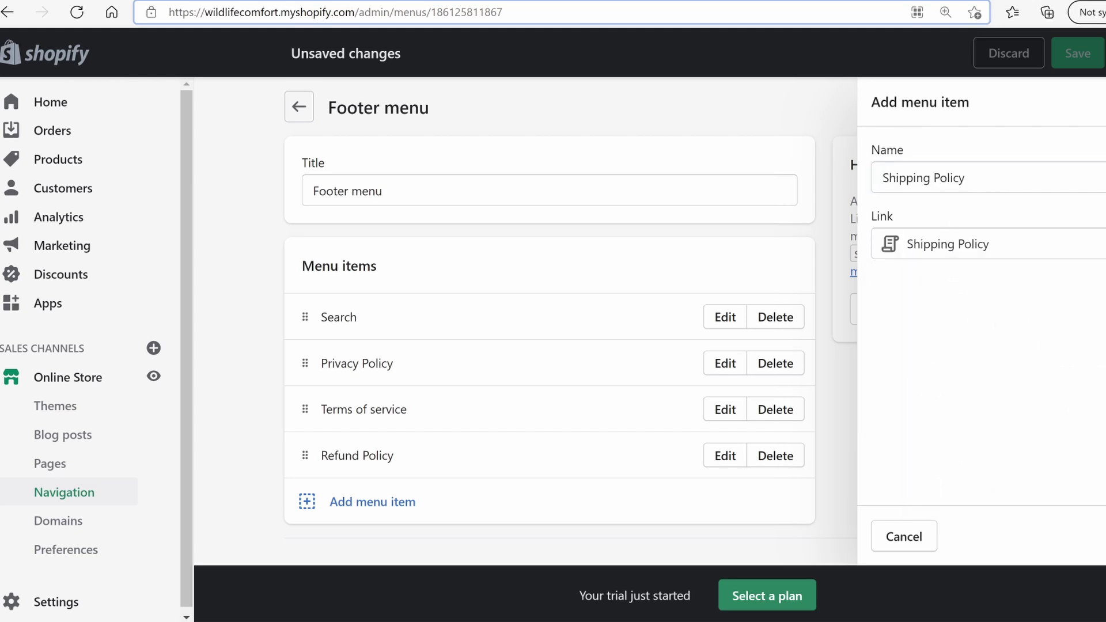
left_click(1040, 521)
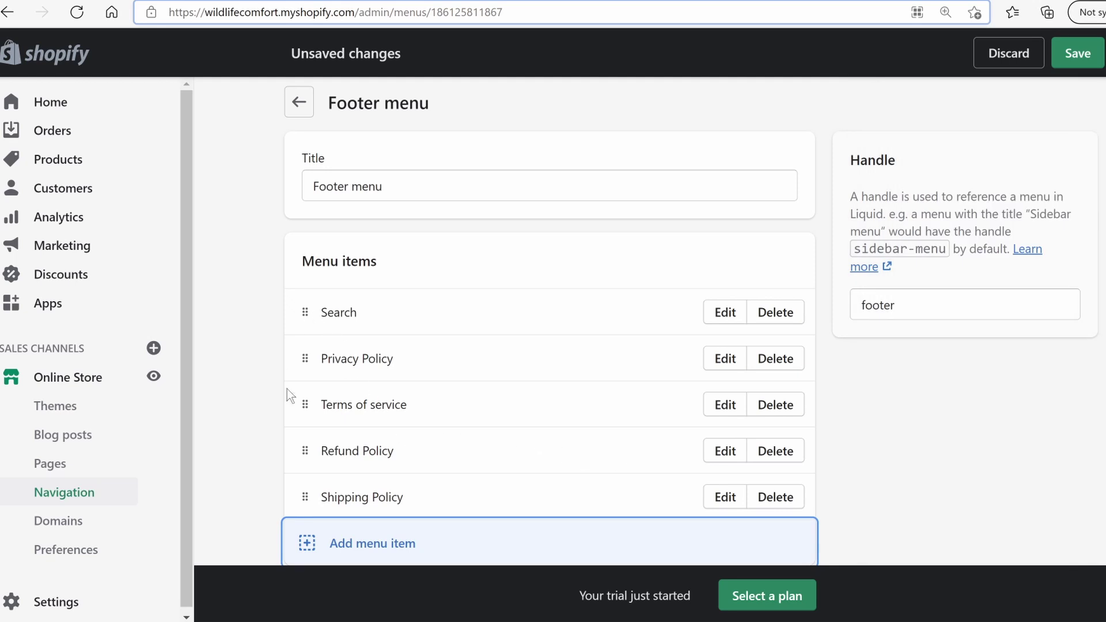
Move Terms of service above Privacy Policy, save the Footer menu, and return to Navigation
left_click_drag(305, 405, 303, 357)
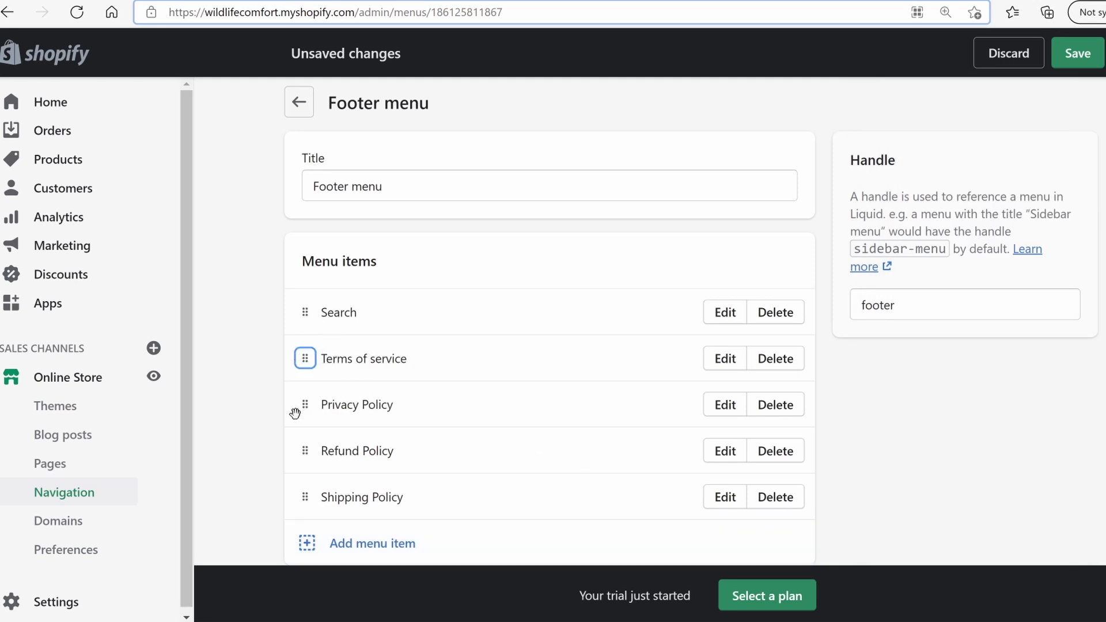
scroll(336, 480, "down", 2)
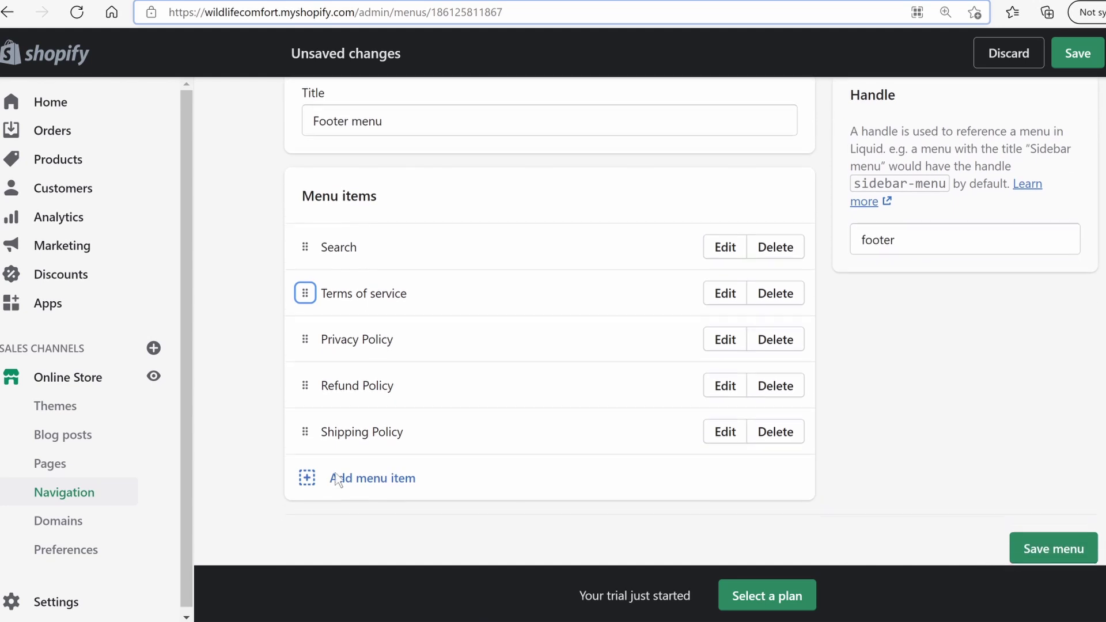
scroll(361, 472, "up", 2)
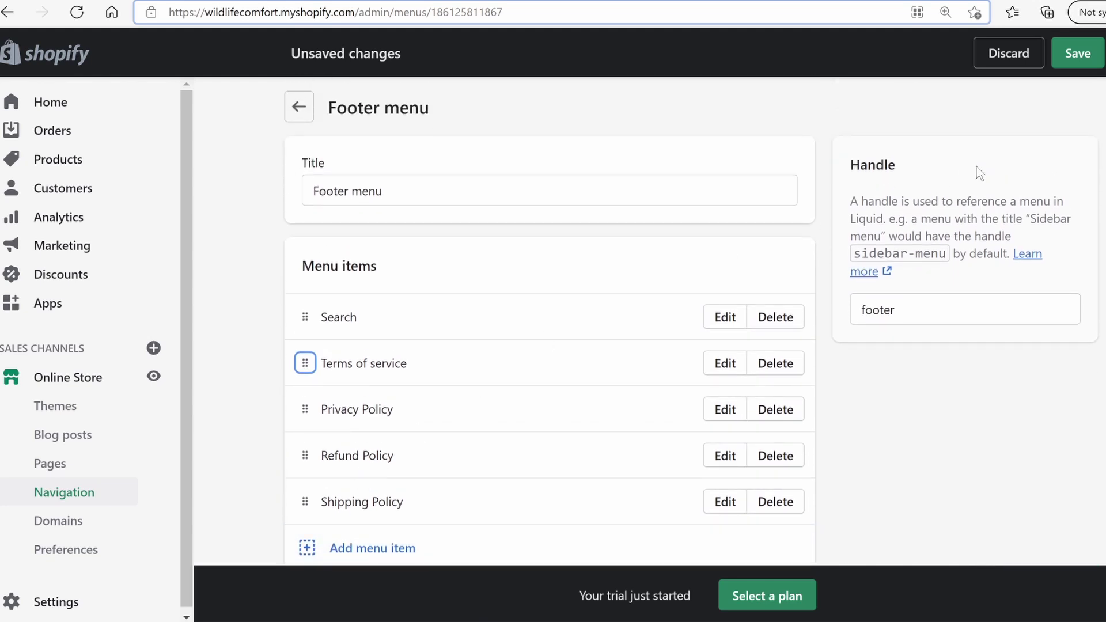
left_click(1079, 57)
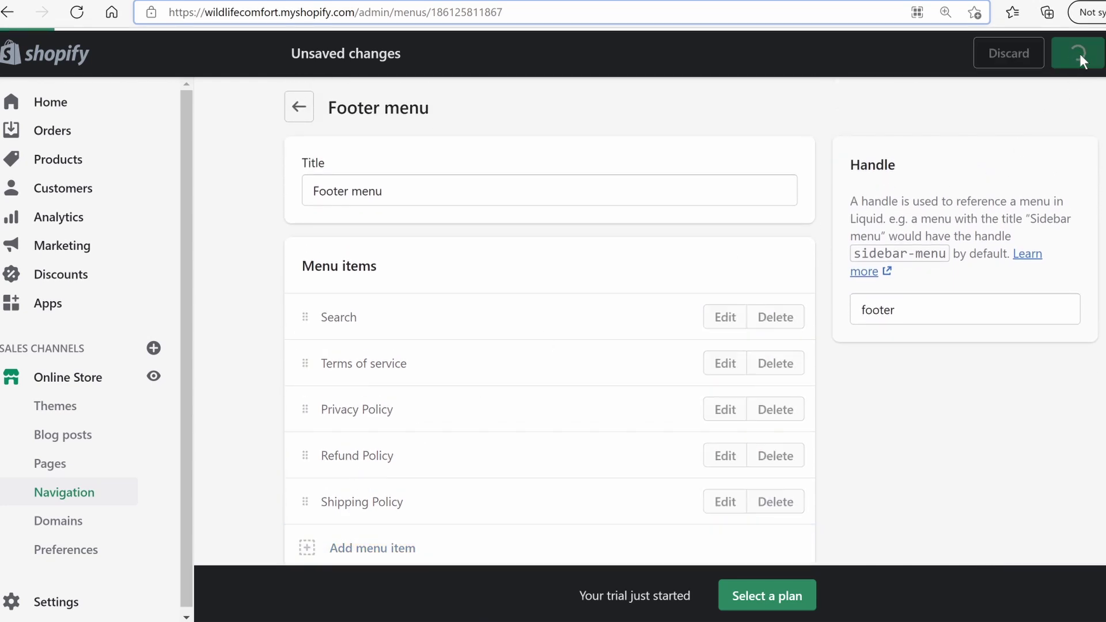
left_click(299, 110)
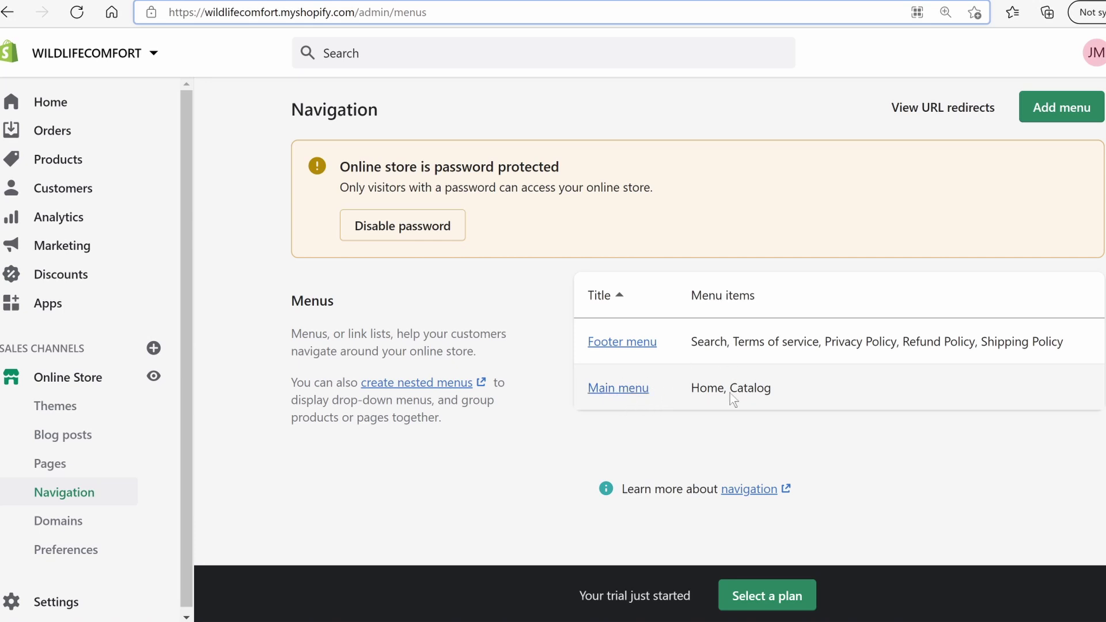
Create a new store page titled 'About Us'
left_click(60, 464)
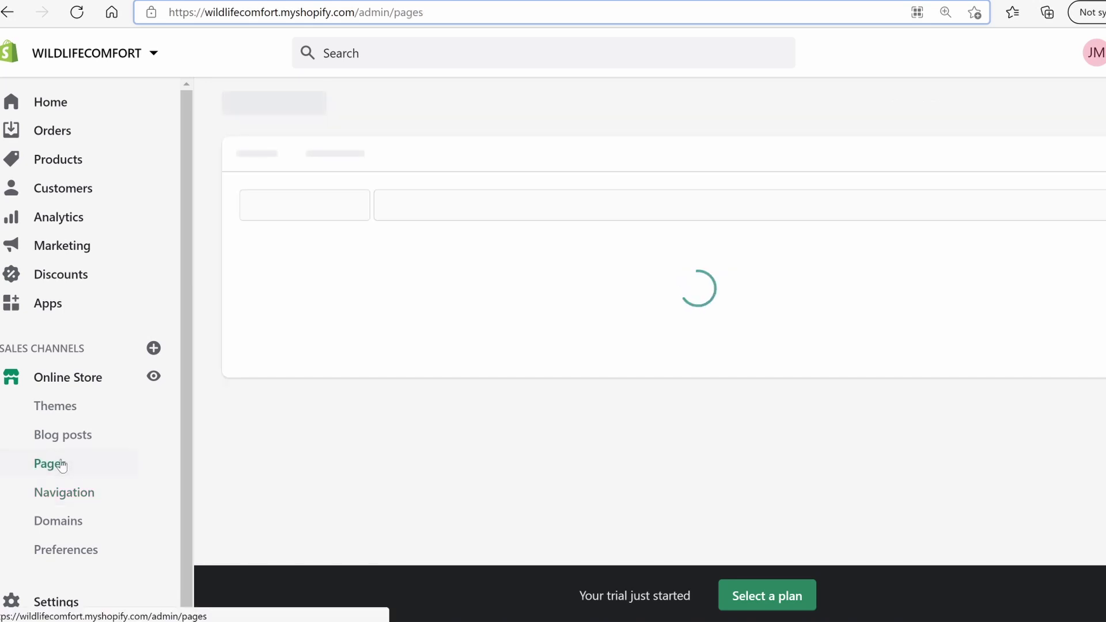
left_click(1057, 111)
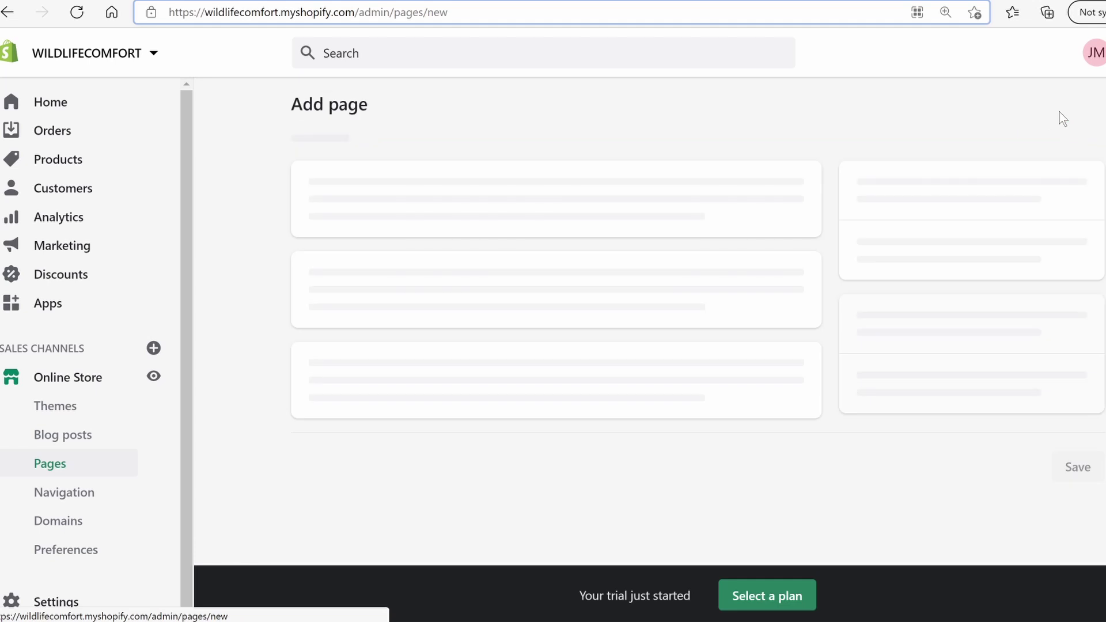
left_click(491, 194)
type("About Us")
Fill in the mission, reasons-to-buy list and contact email line, then save the page
left_click(456, 369)
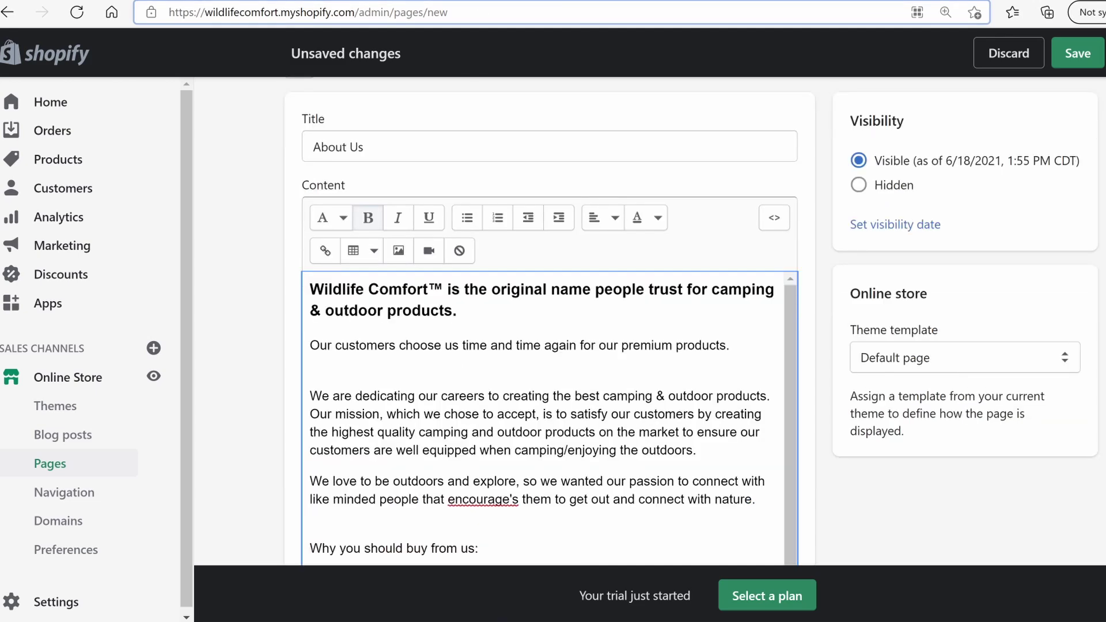
scroll(691, 321, "up", 1)
scroll(691, 321, "down", 3)
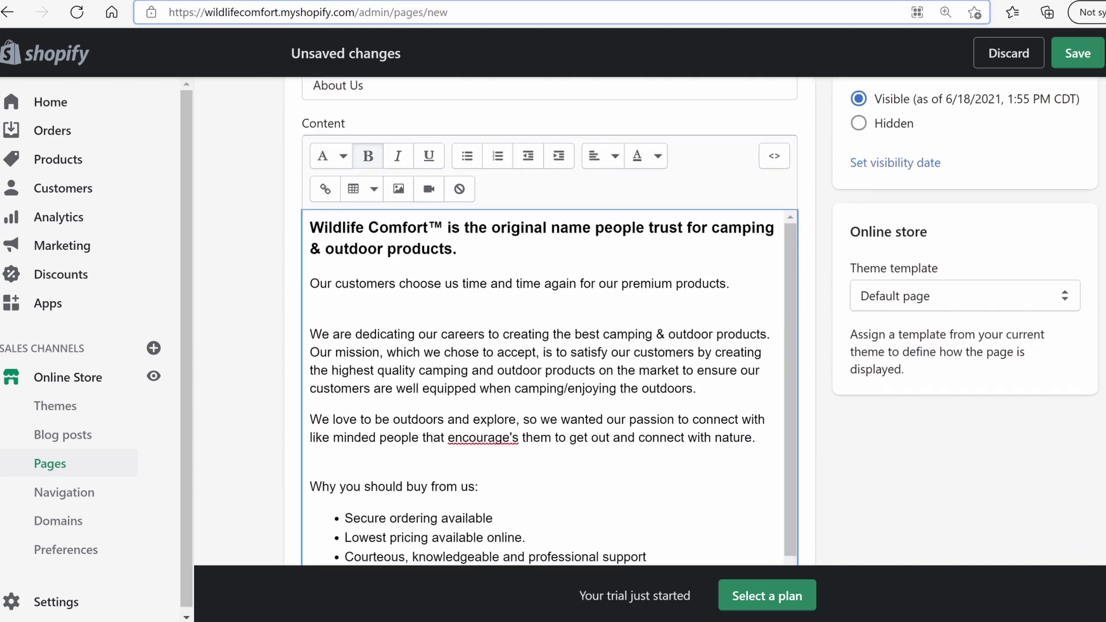
scroll(680, 291, "down", 2)
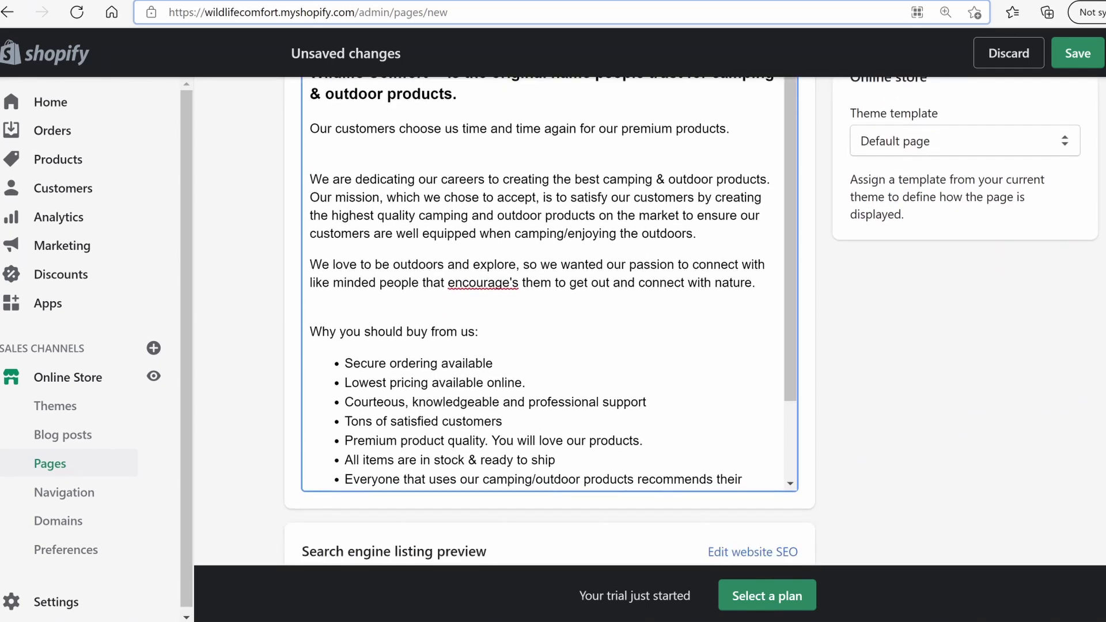
scroll(986, 239, "up", 3)
scroll(985, 239, "down", 1)
scroll(789, 256, "down", 1)
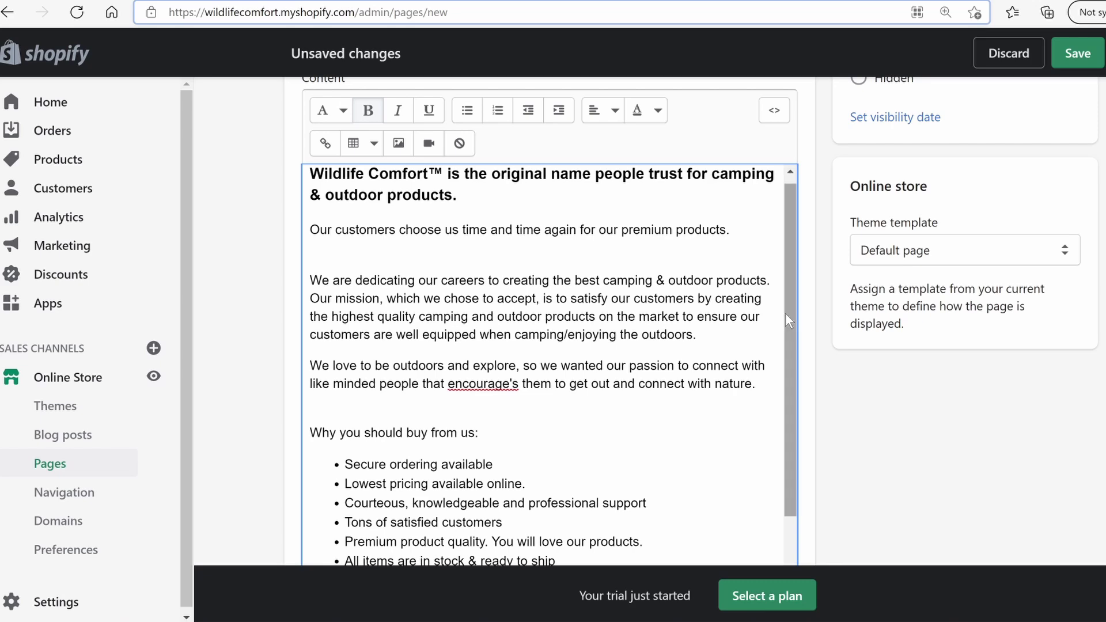
left_click_drag(785, 314, 789, 384)
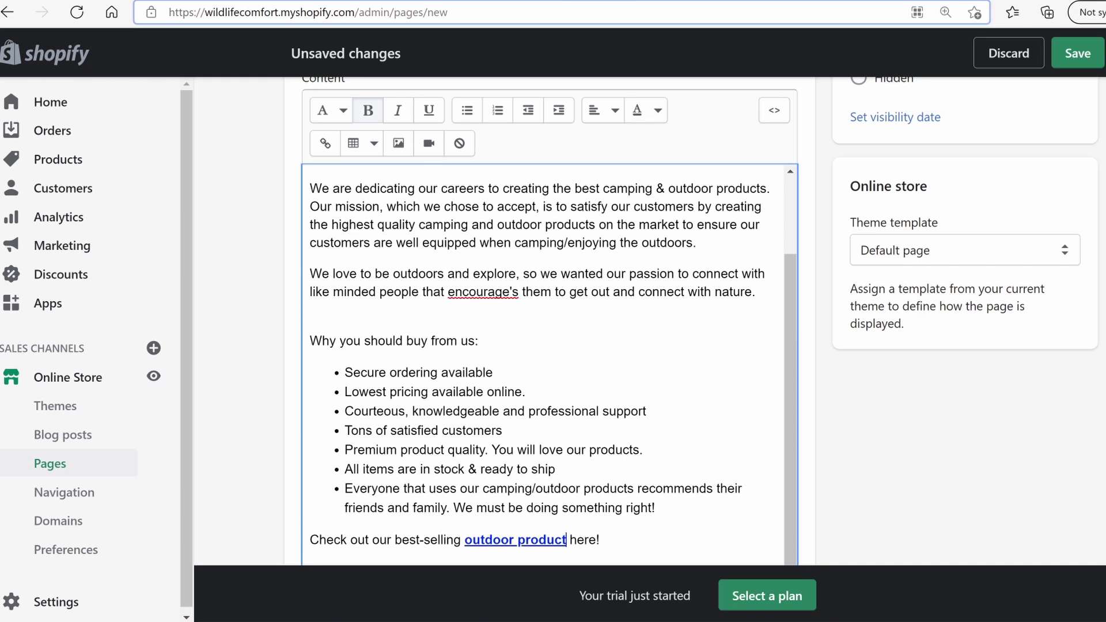
scroll(770, 340, "down", 1)
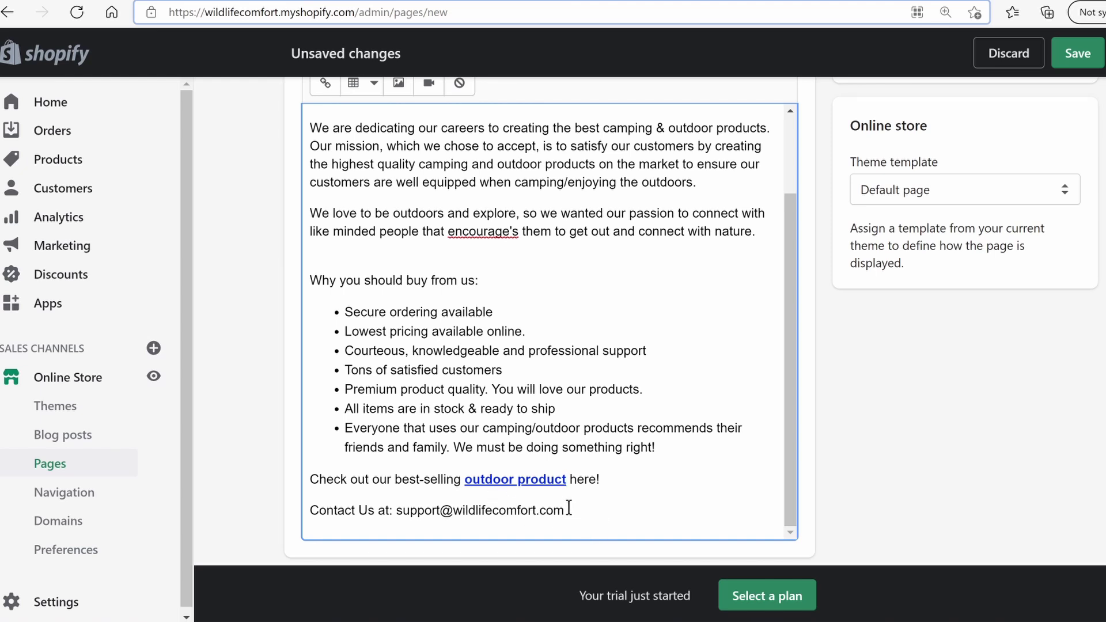
left_click_drag(564, 512, 426, 512)
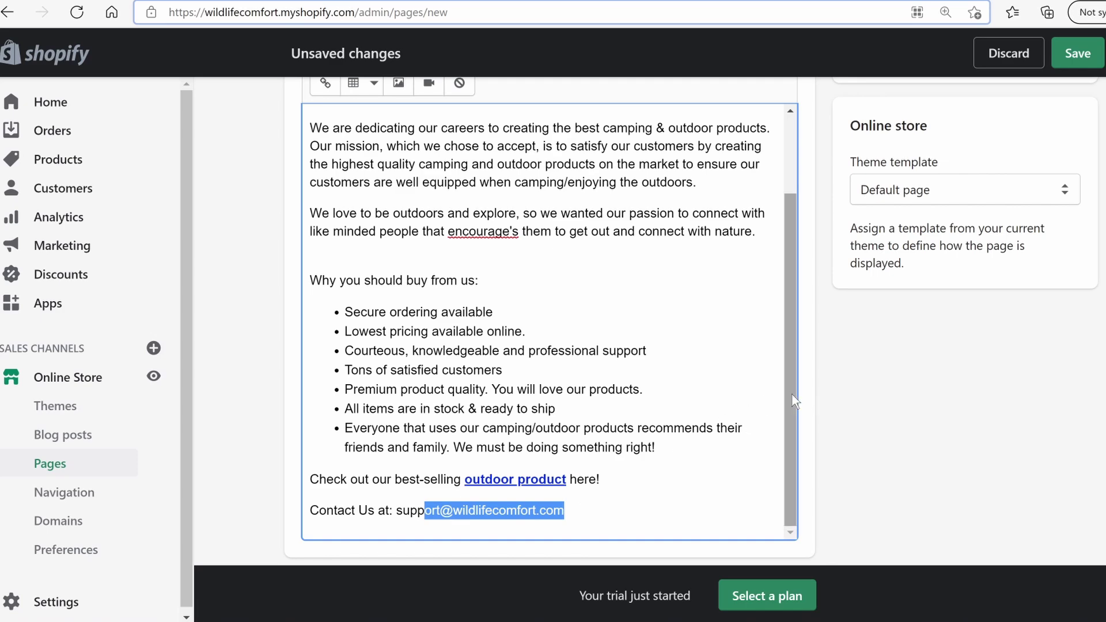
scroll(937, 451, "up", 3)
scroll(606, 380, "up", 5)
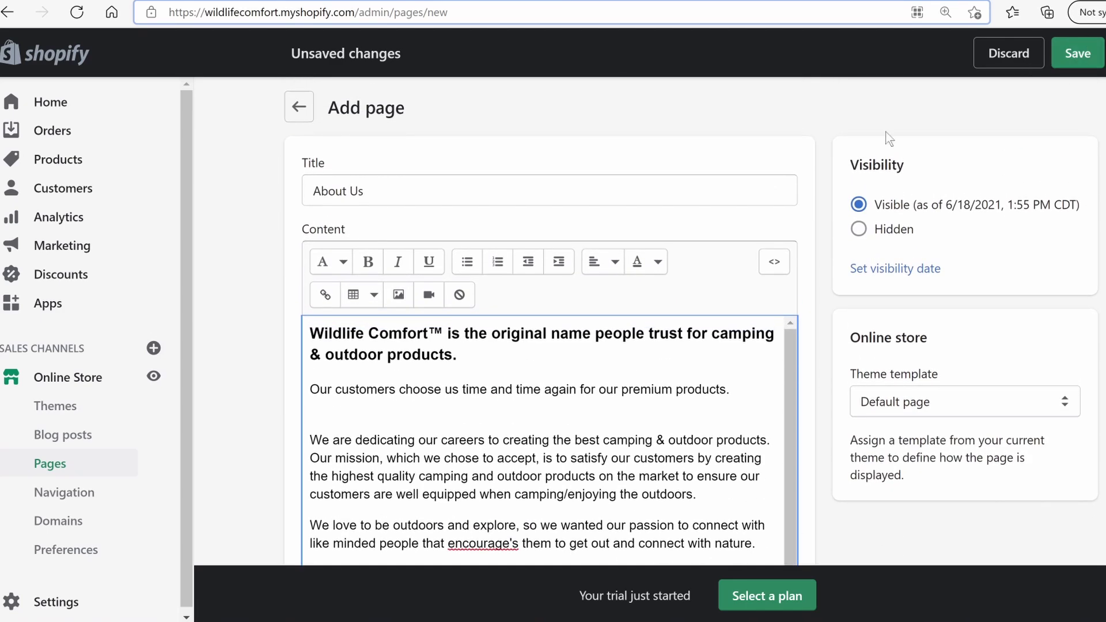
left_click(1070, 57)
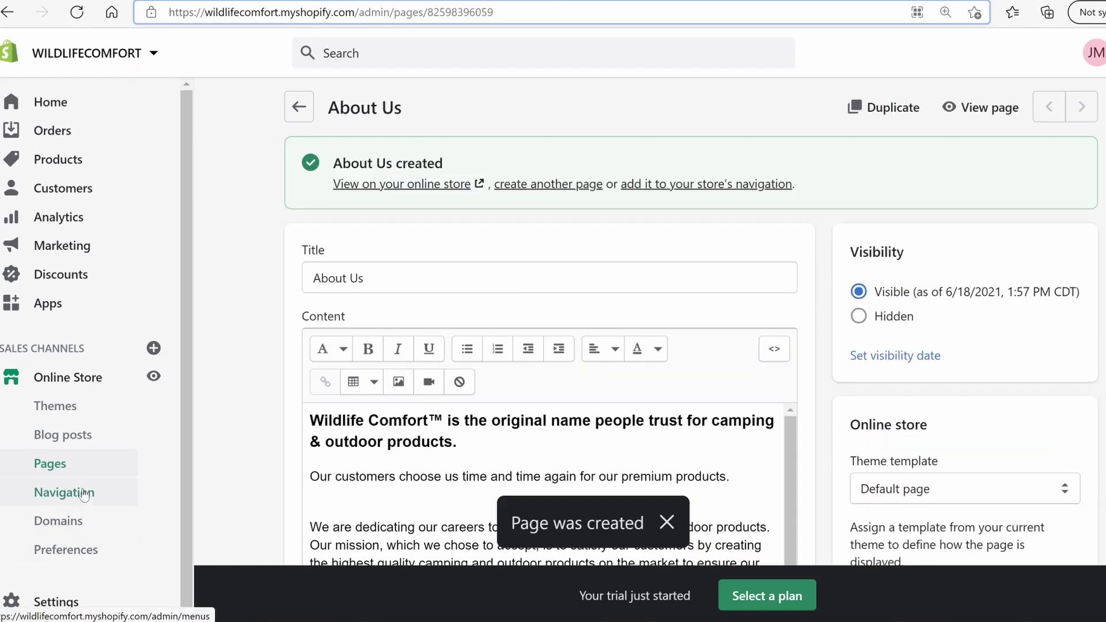
Add an About Us item linking to the About Us page to the Main menu and save it
left_click(84, 492)
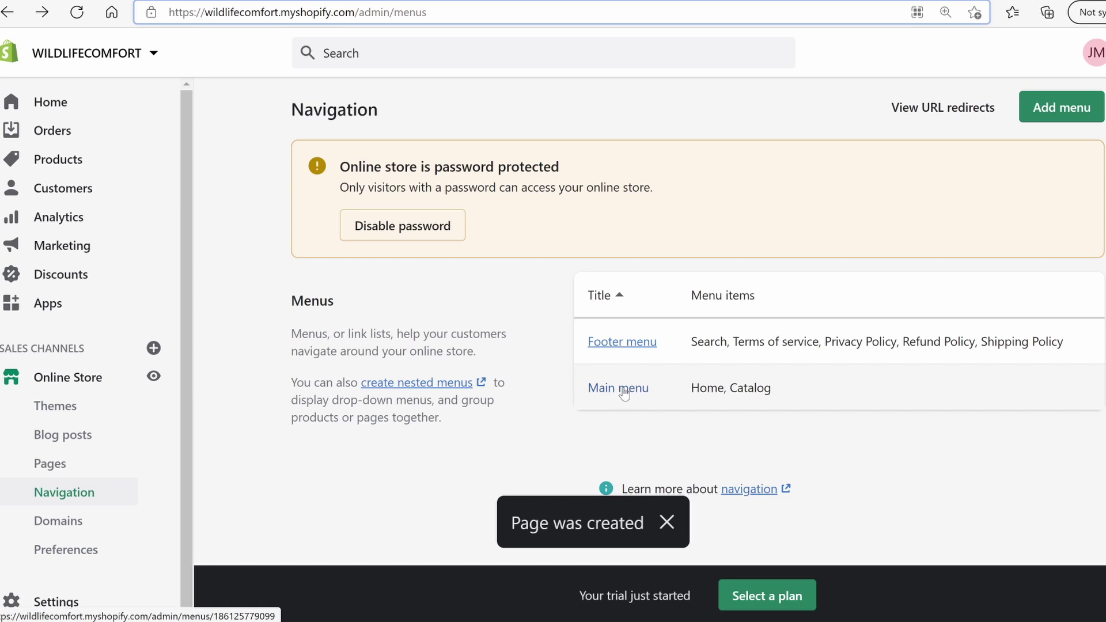
left_click(624, 392)
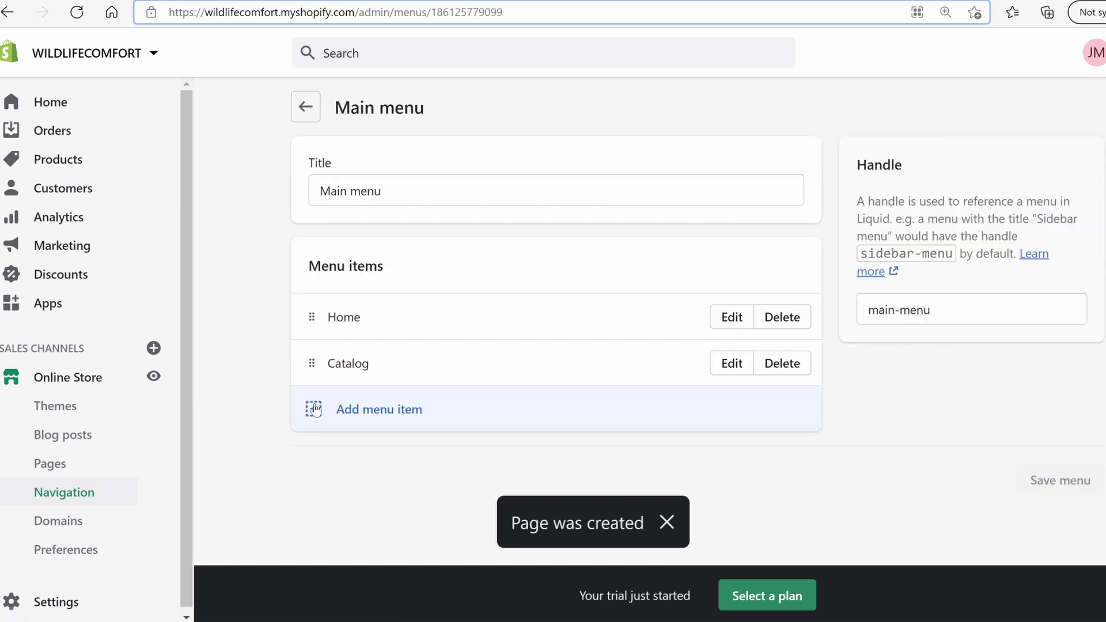
left_click(367, 422)
left_click(955, 243)
scroll(932, 409, "down", 1)
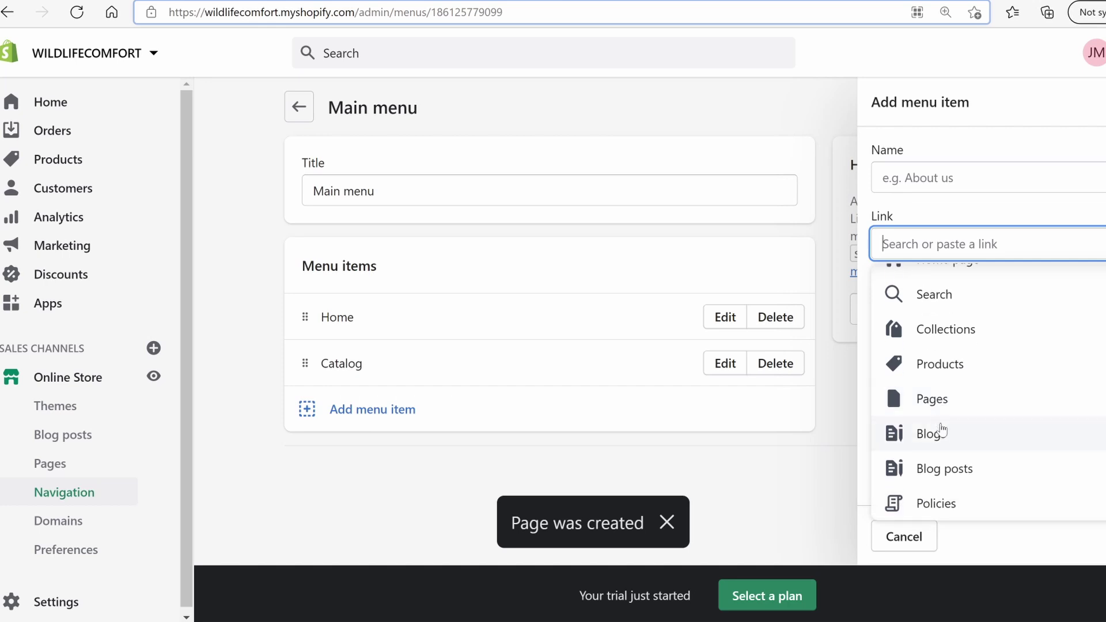
left_click(955, 403)
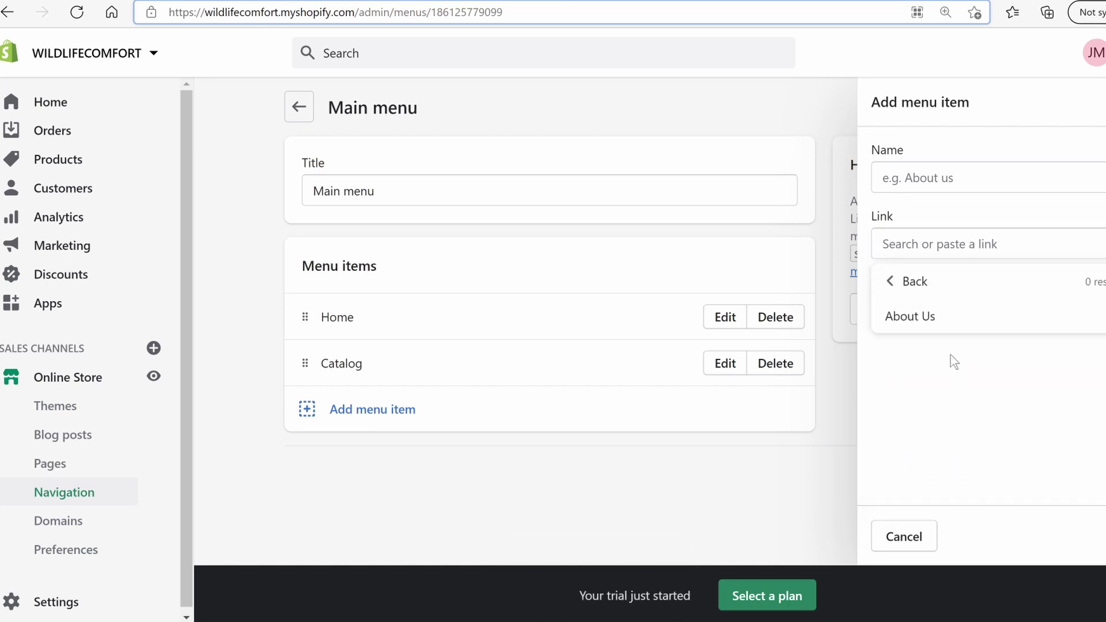
left_click(941, 321)
left_click(1103, 536)
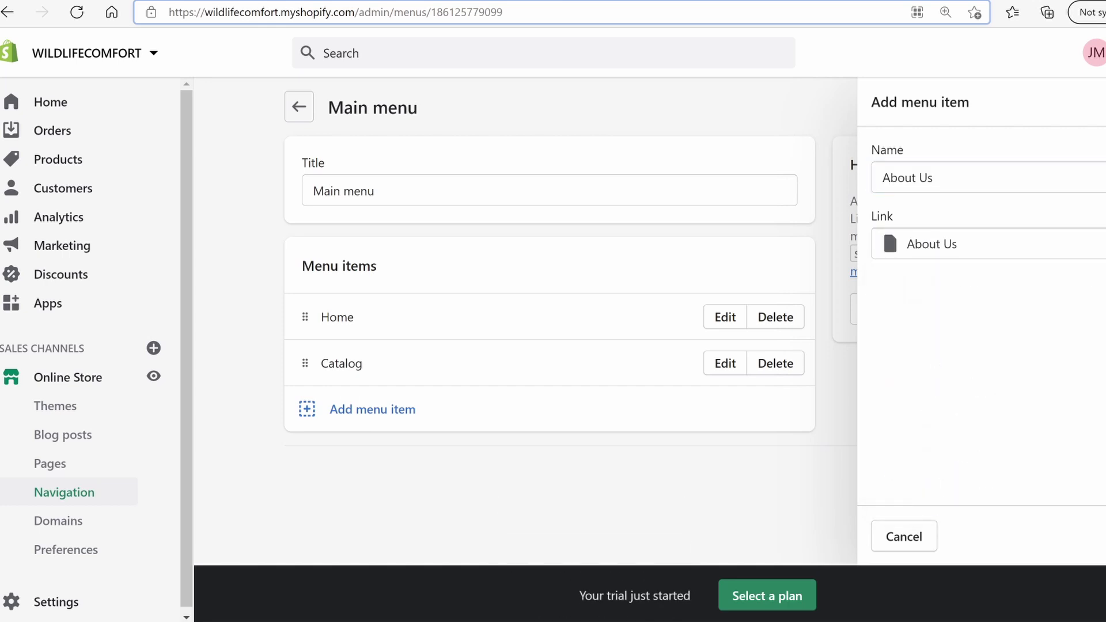
left_click(1052, 525)
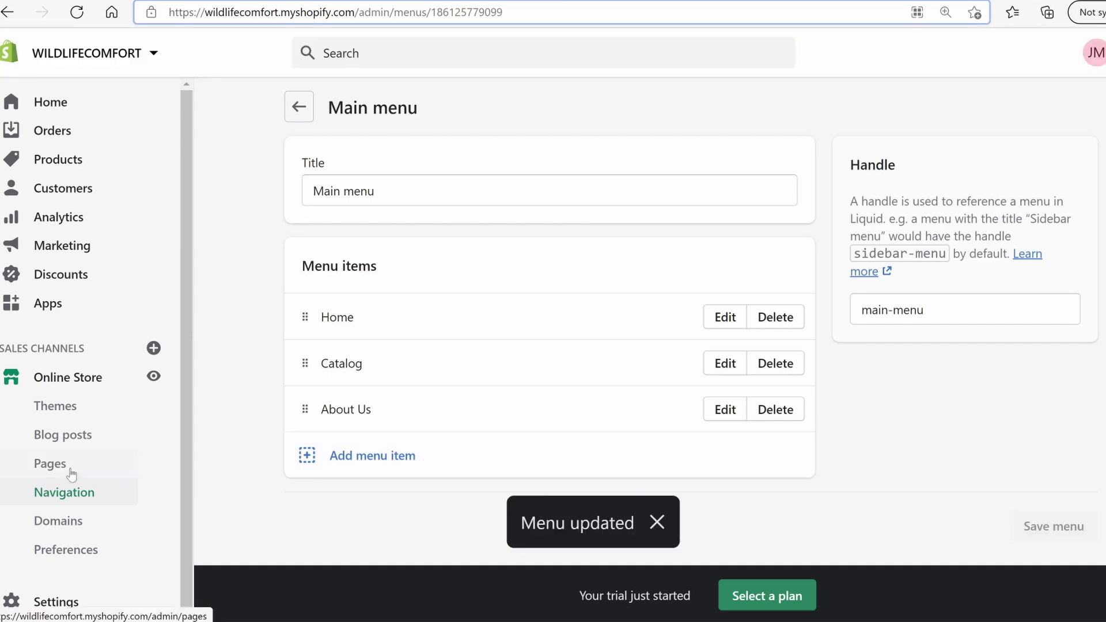
left_click(67, 468)
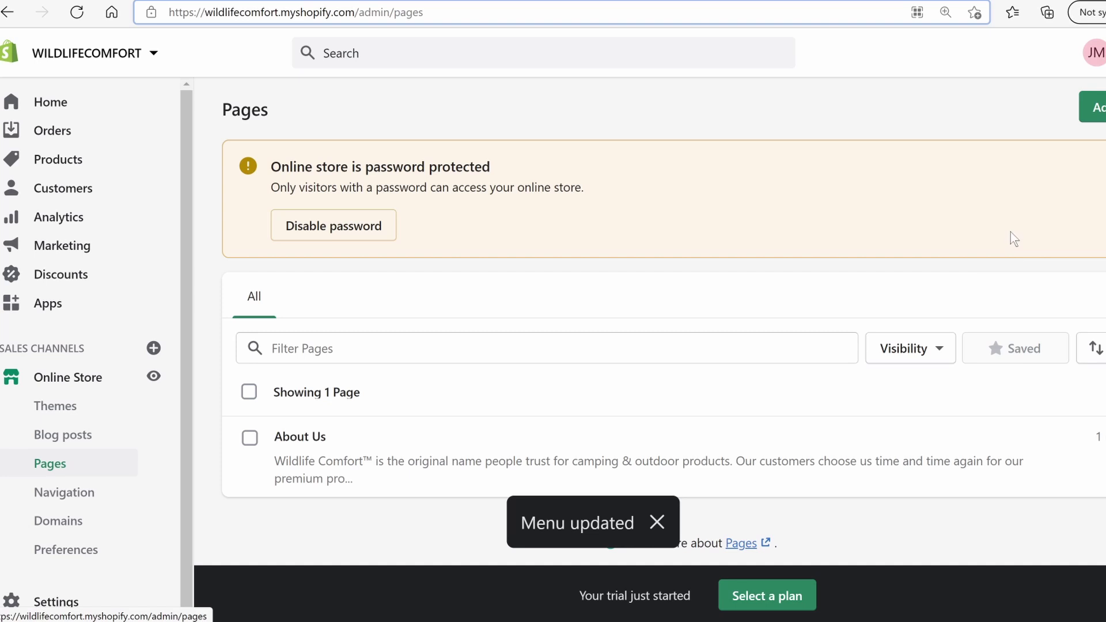
Create a new page titled 'Contact Us' using the contact theme template
left_click(1094, 111)
left_click(410, 195)
type("Contact Us")
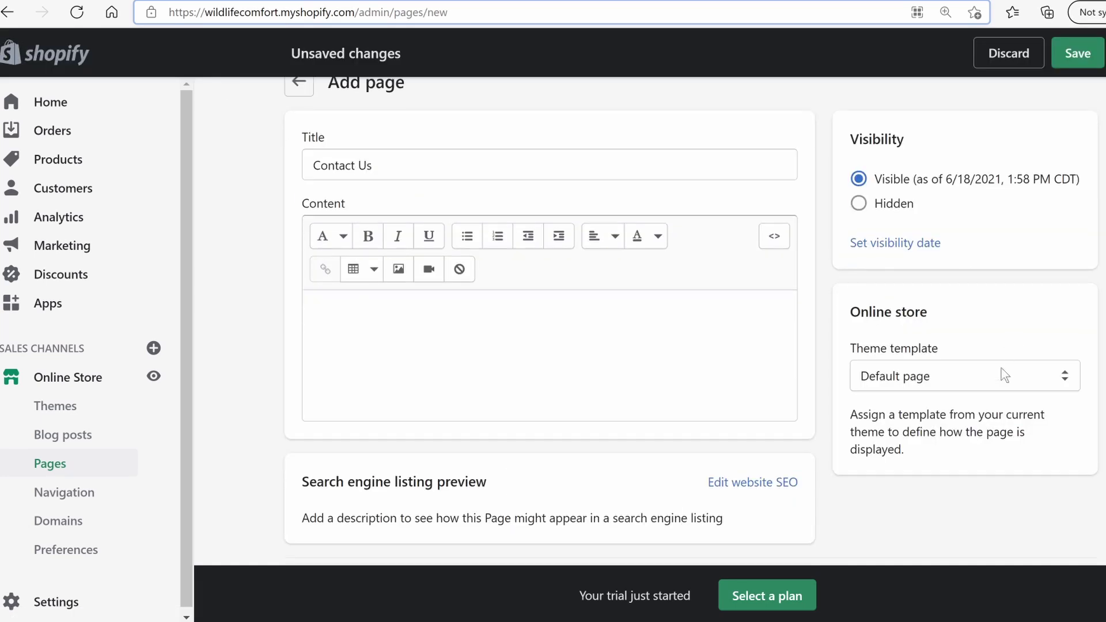
left_click(1005, 377)
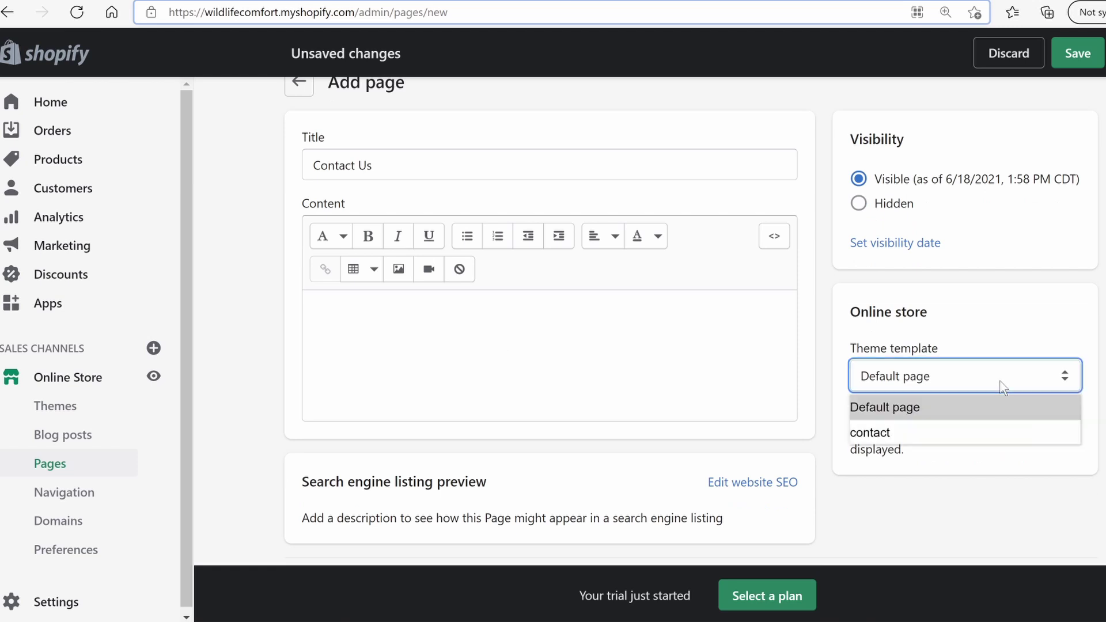
left_click(900, 432)
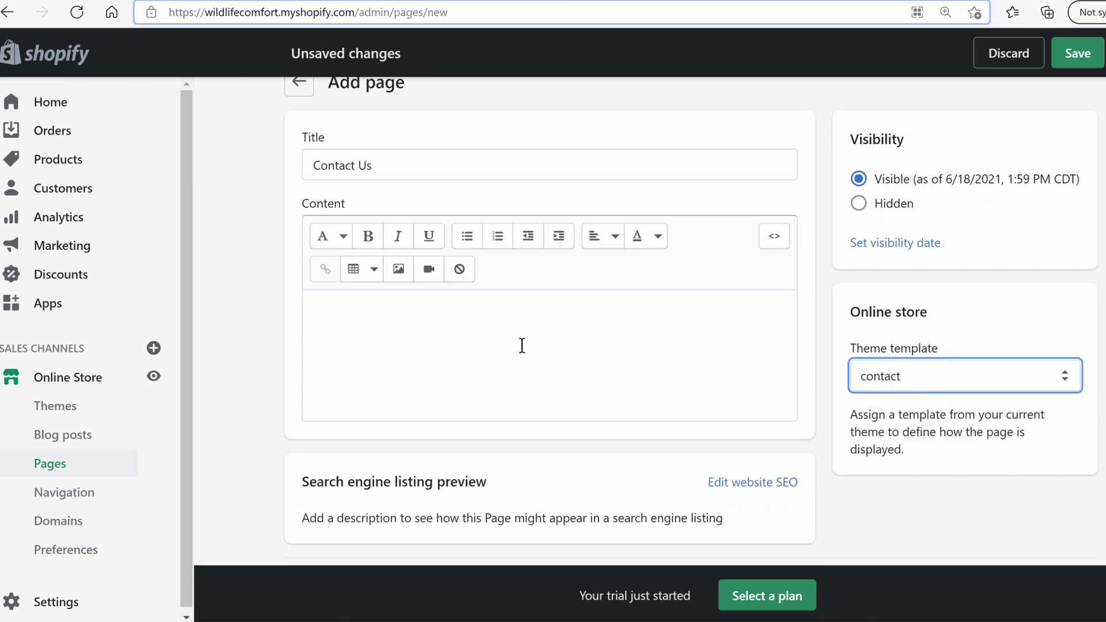
Write 'Send us an email at:' followed by the store's support e-mail address, then save the page
scroll(477, 354, "up", 1)
scroll(426, 364, "down", 1)
scroll(391, 374, "up", 2)
left_click(366, 364)
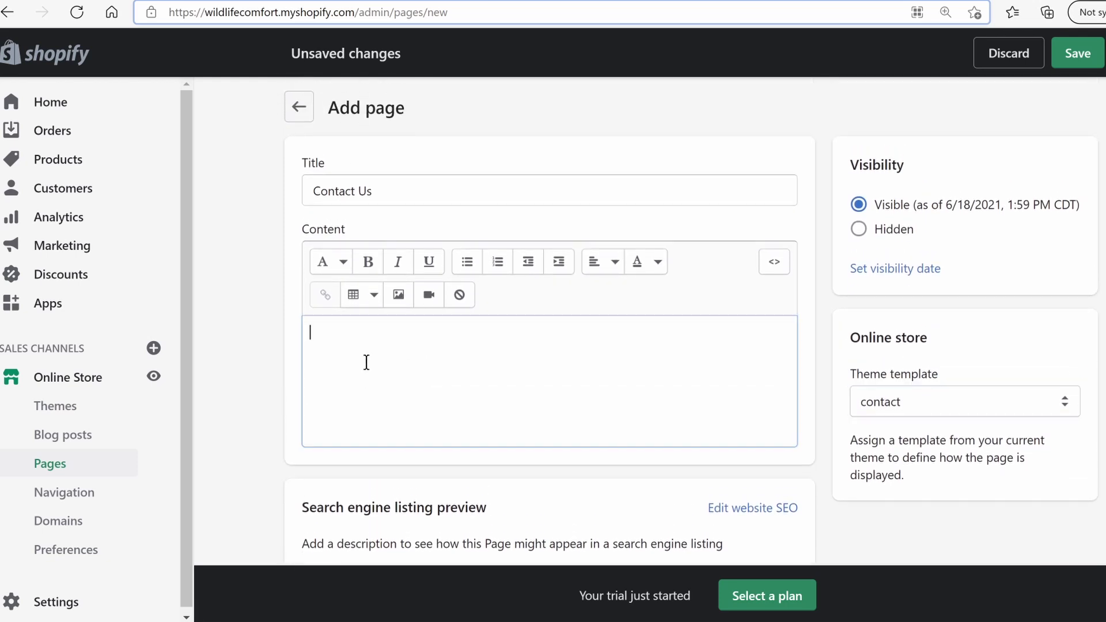
type("S")
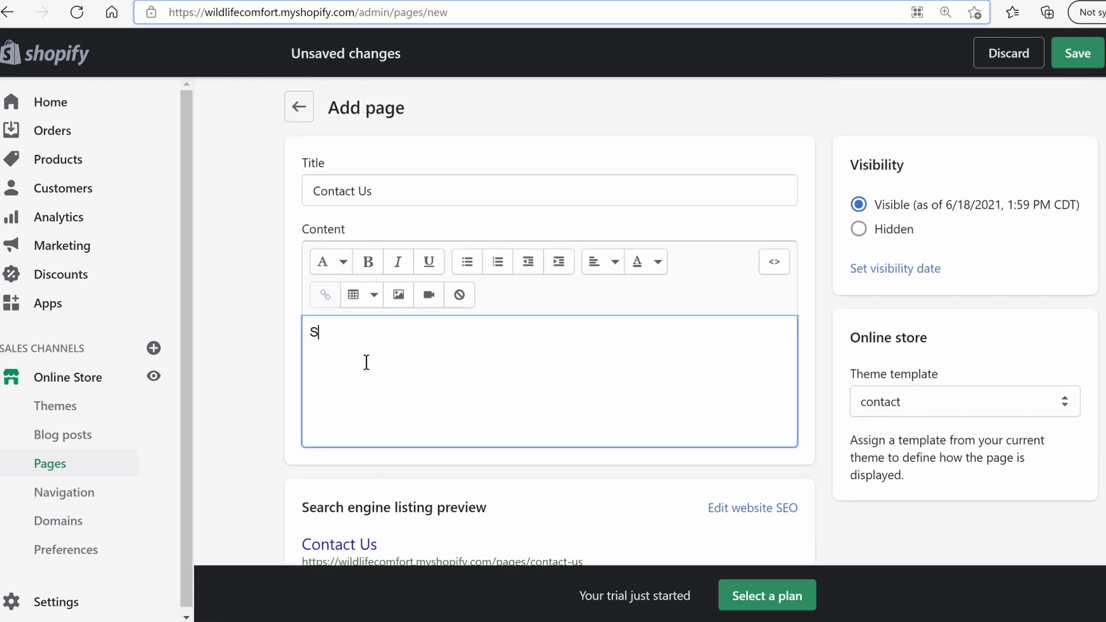
type("end us an email  at : ")
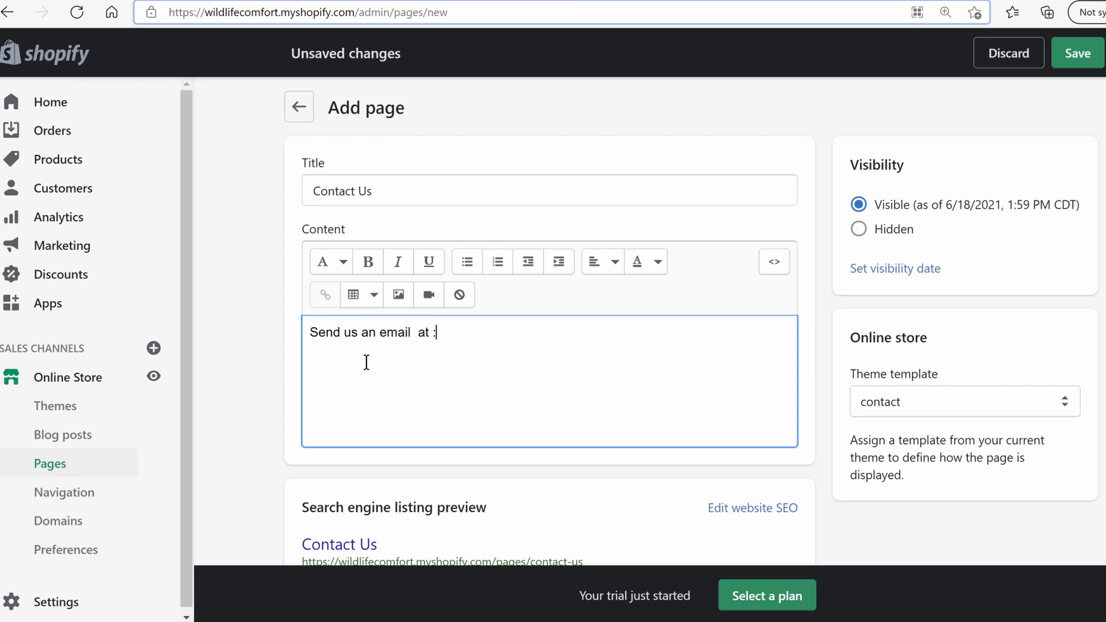
scroll(748, 230, "down", 1)
left_click(1077, 54)
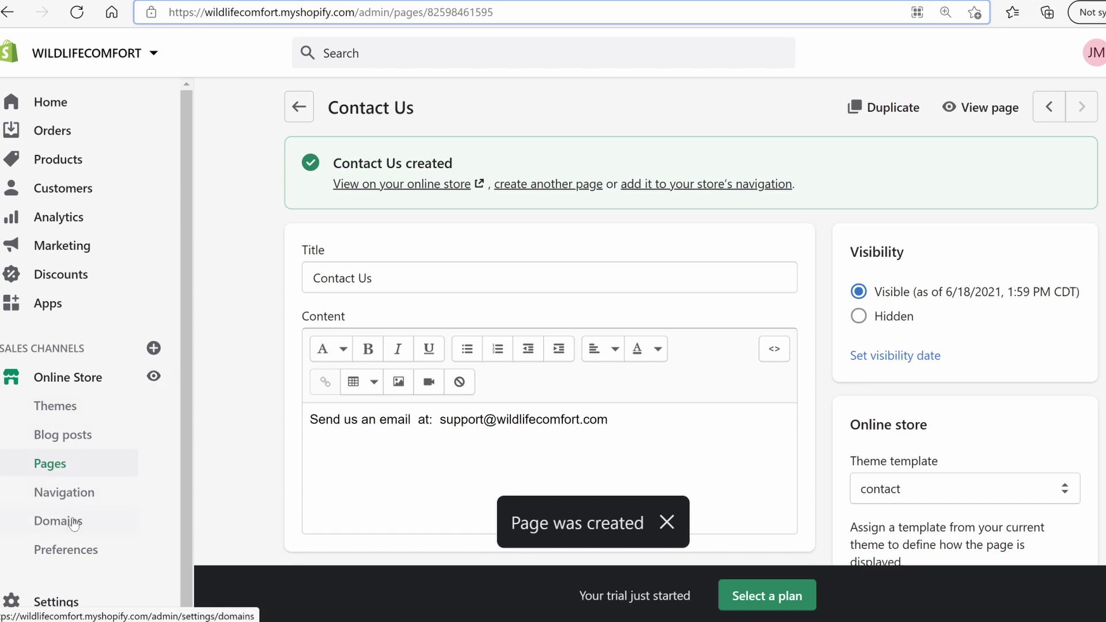
Add a Contact Us item linking to the Contact Us page to the Main menu and save it
left_click(71, 499)
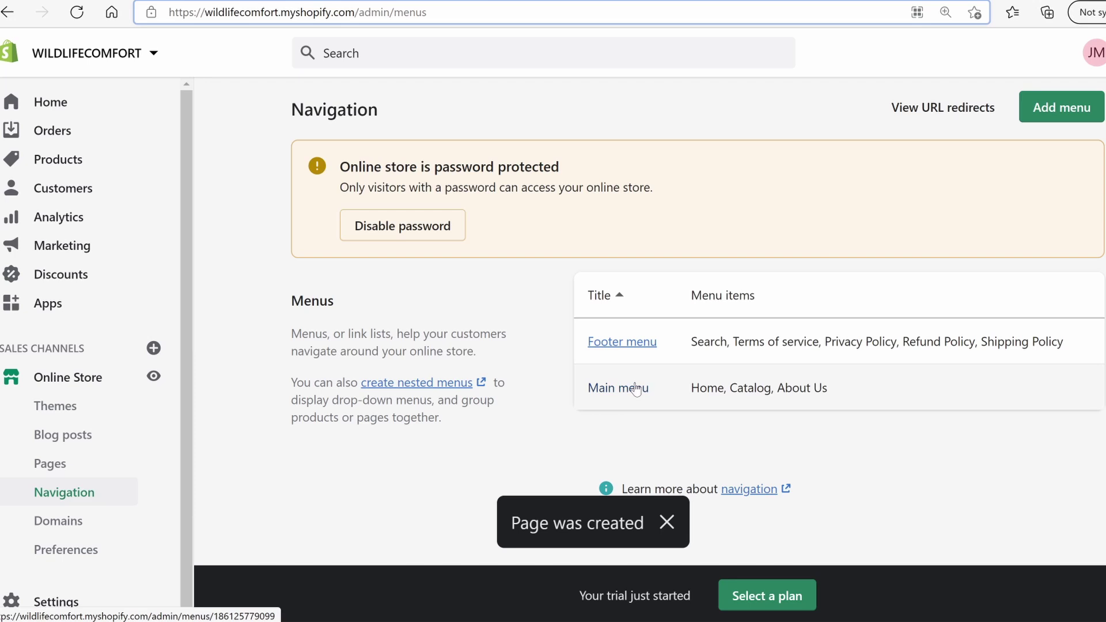
left_click(635, 390)
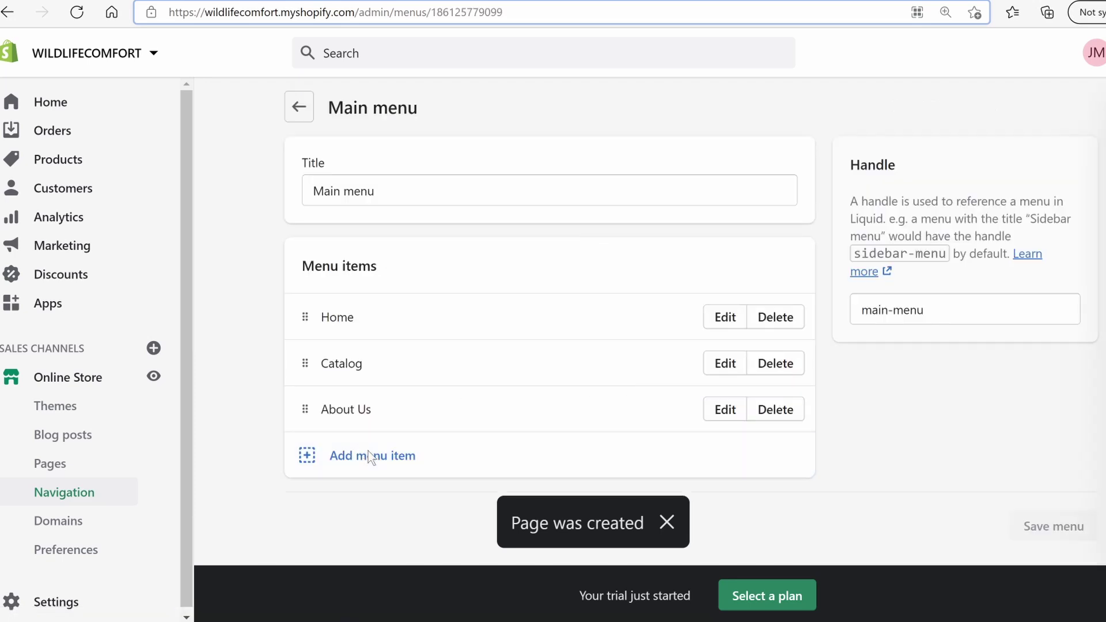
left_click(369, 457)
left_click(1054, 255)
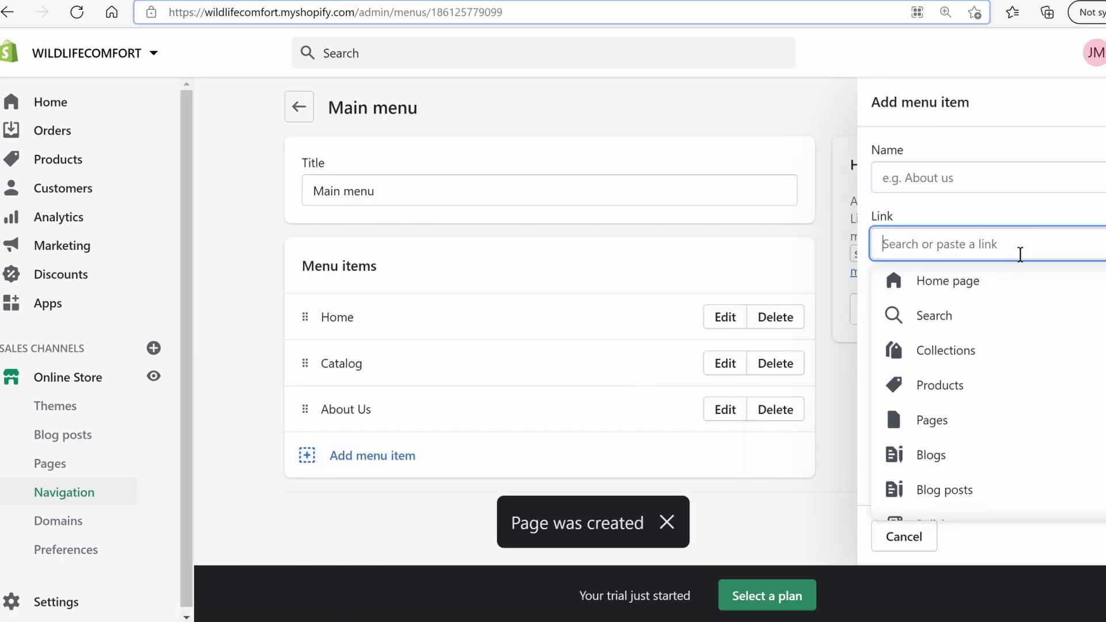
left_click(970, 427)
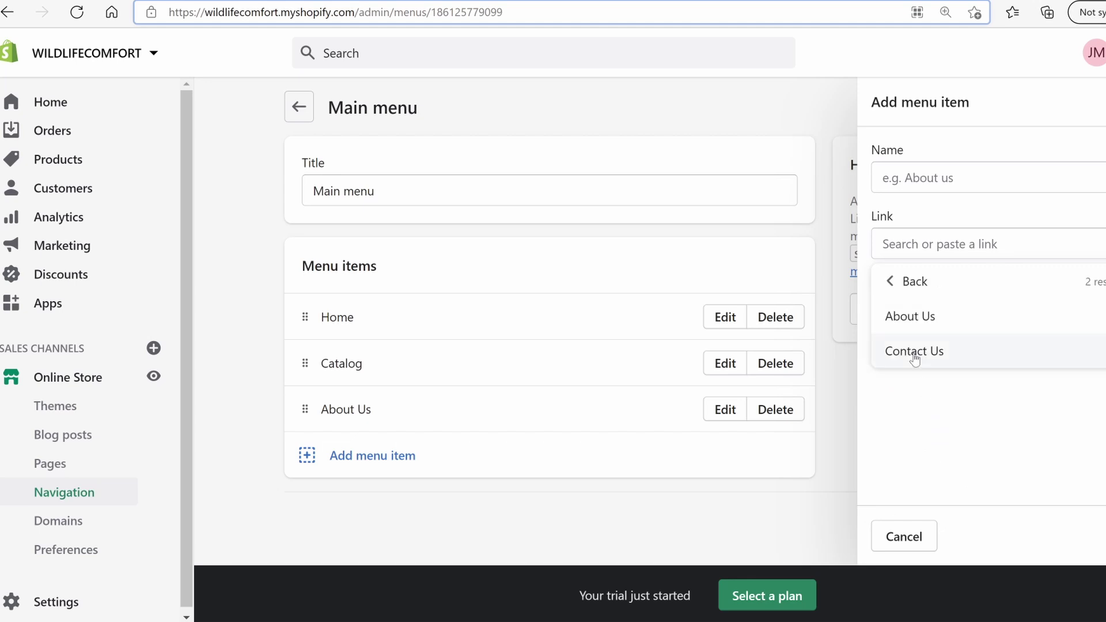
left_click(914, 355)
left_click(1102, 536)
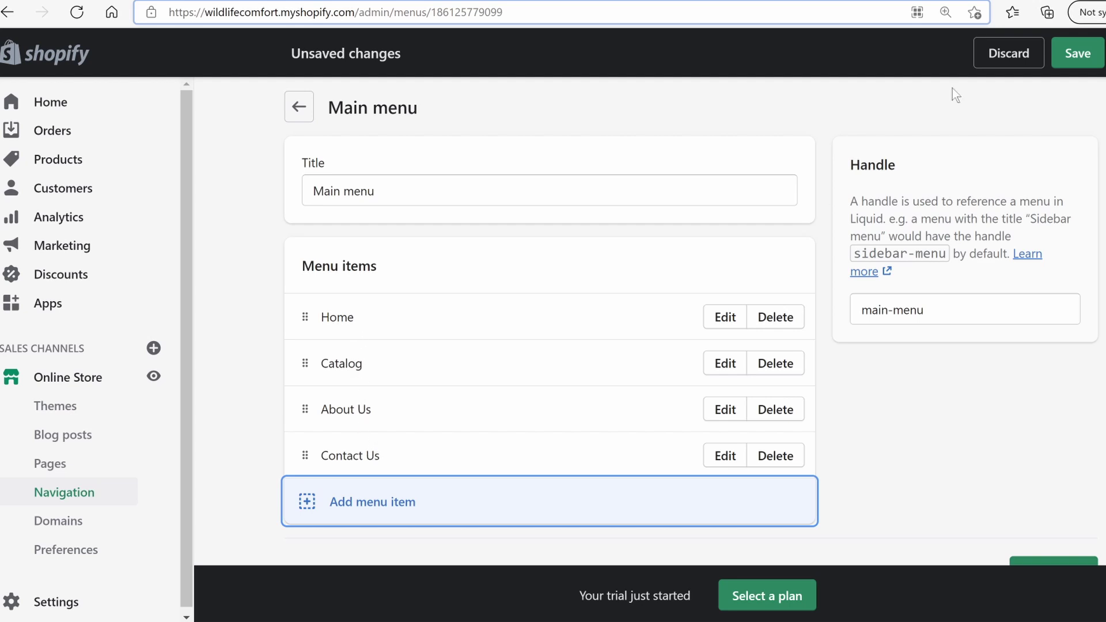
left_click(1077, 55)
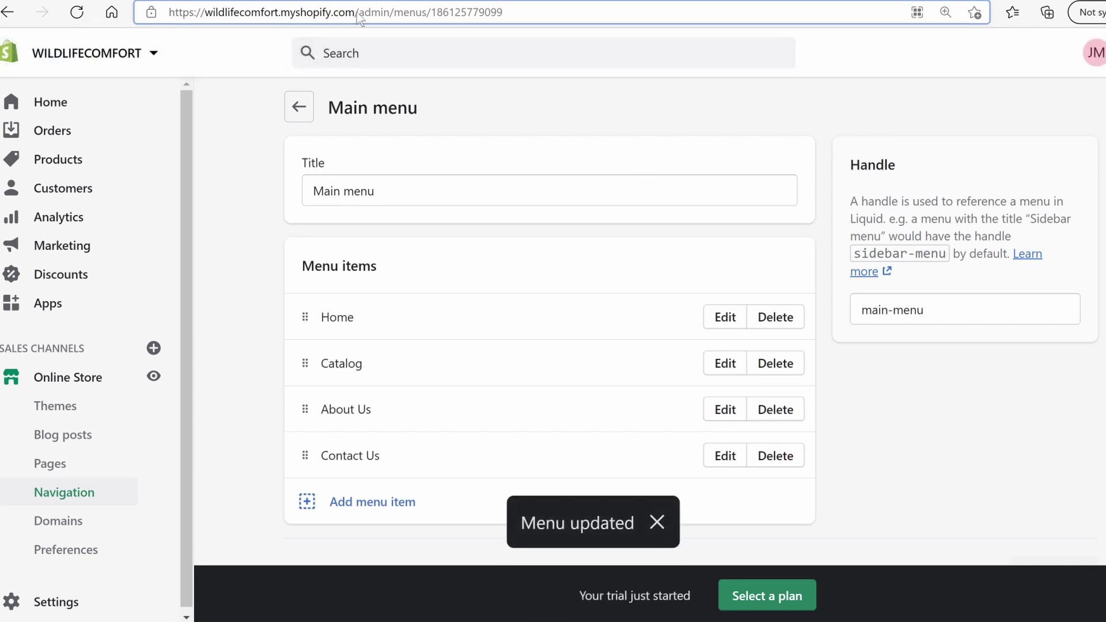
left_click(316, 17)
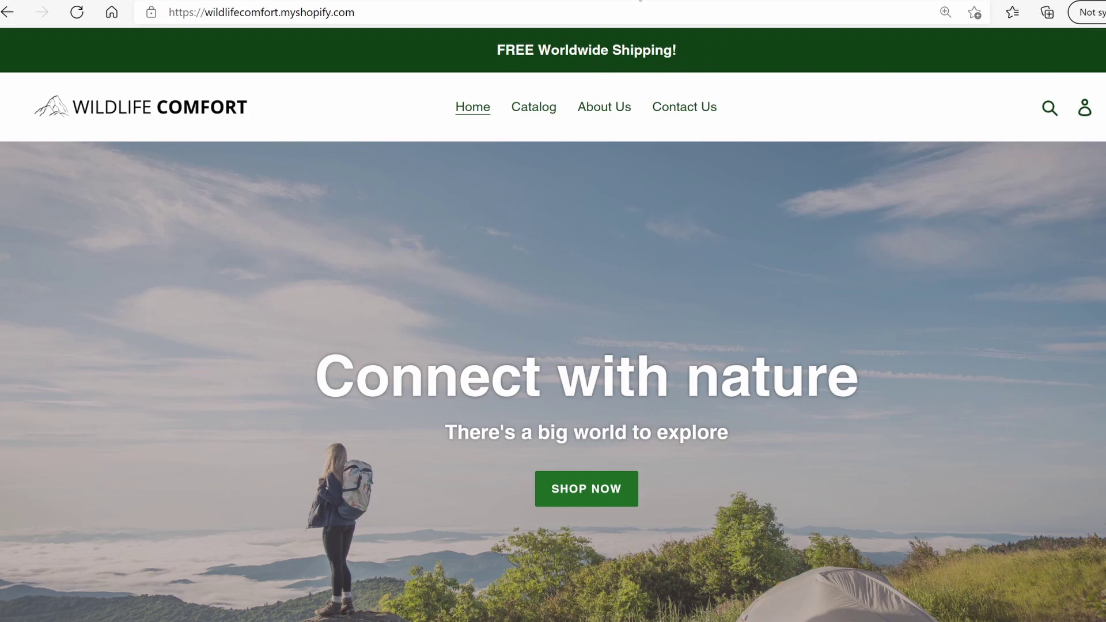
Scroll the live storefront home page and view its Contact Us page
scroll(1093, 62, "down", 1)
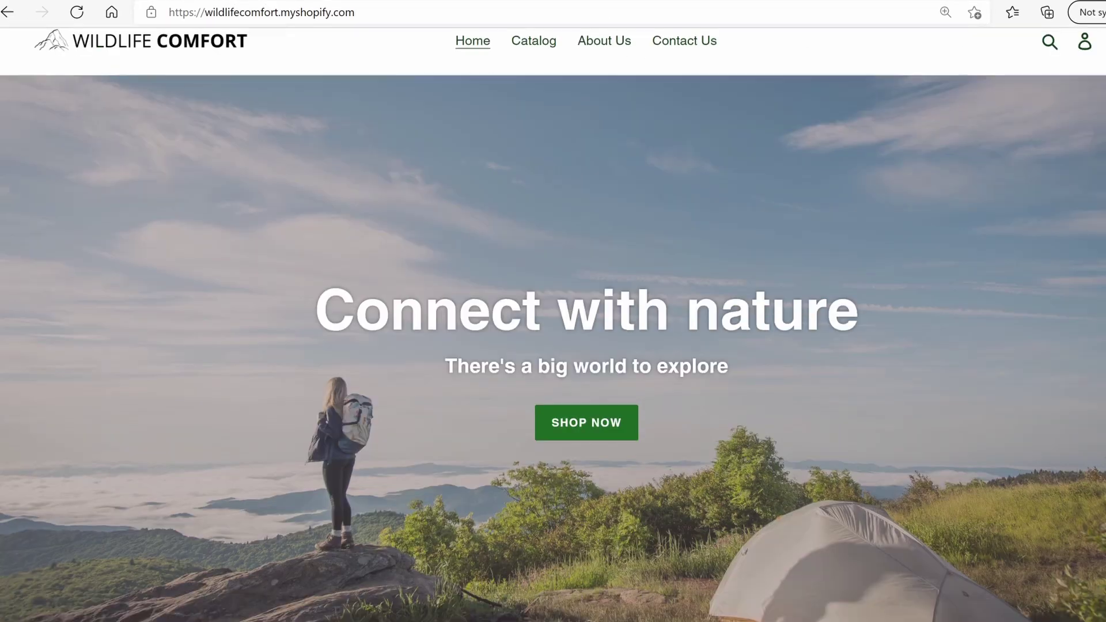
scroll(1031, 171, "down", 3)
scroll(856, 232, "up", 5)
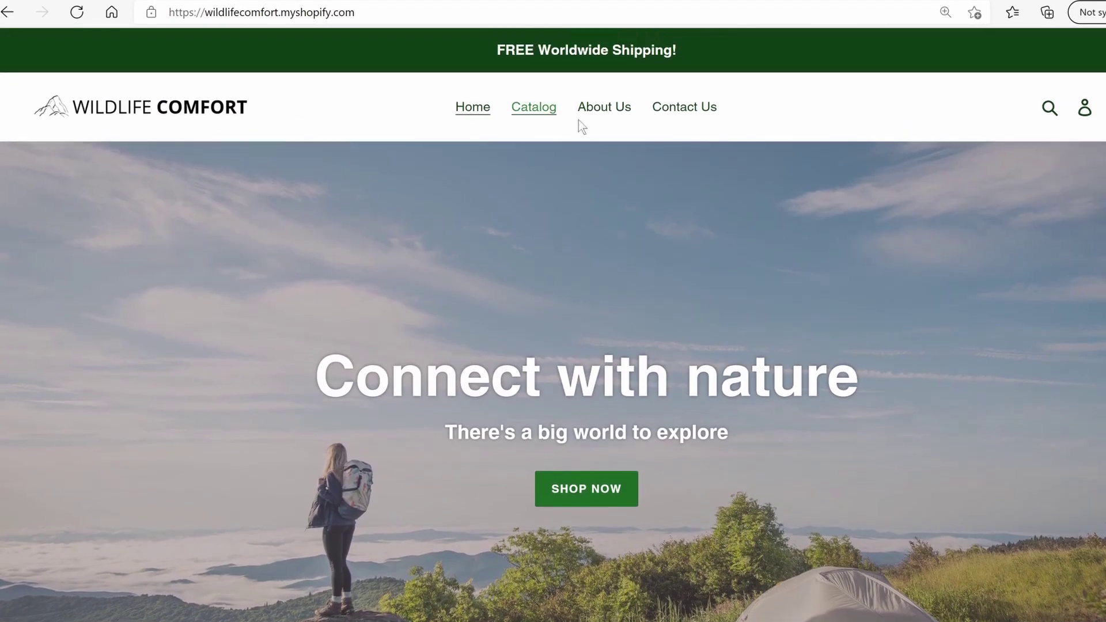
left_click(698, 113)
scroll(585, 286, "down", 5)
scroll(371, 305, "up", 4)
scroll(456, 279, "down", 4)
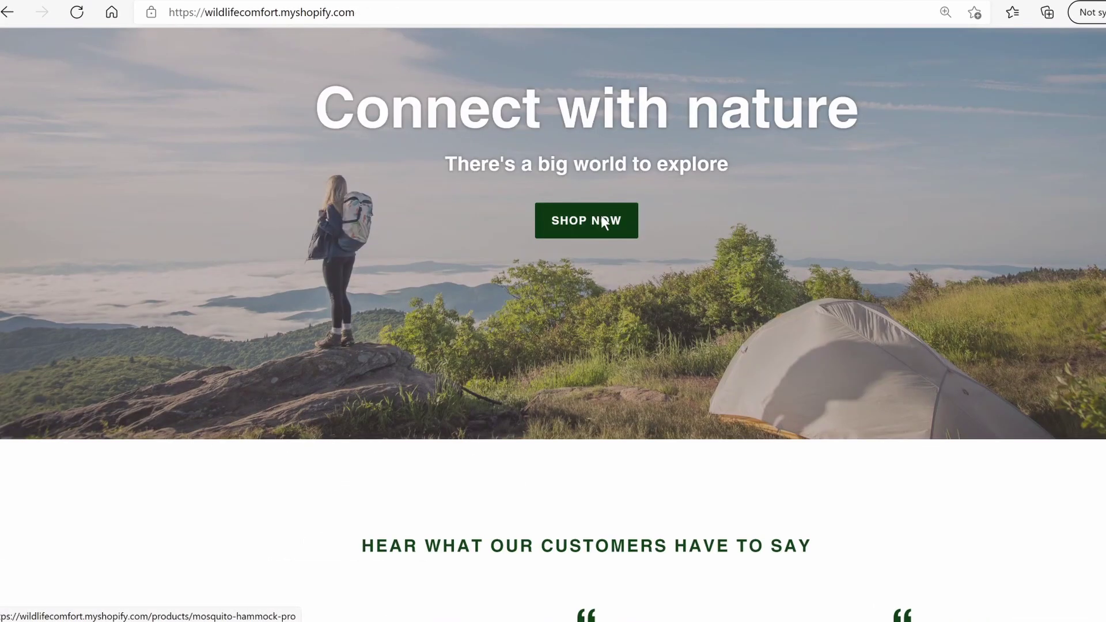
Open the Mosquito Hammock Pro product page and scroll through its details
left_click(601, 218)
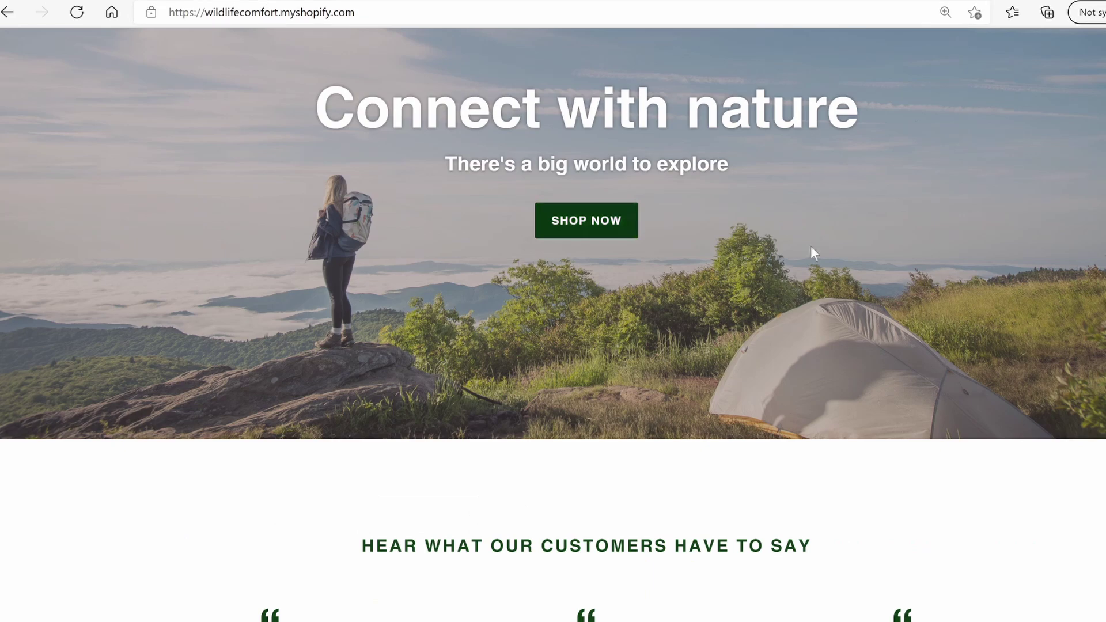
scroll(796, 258, "down", 6)
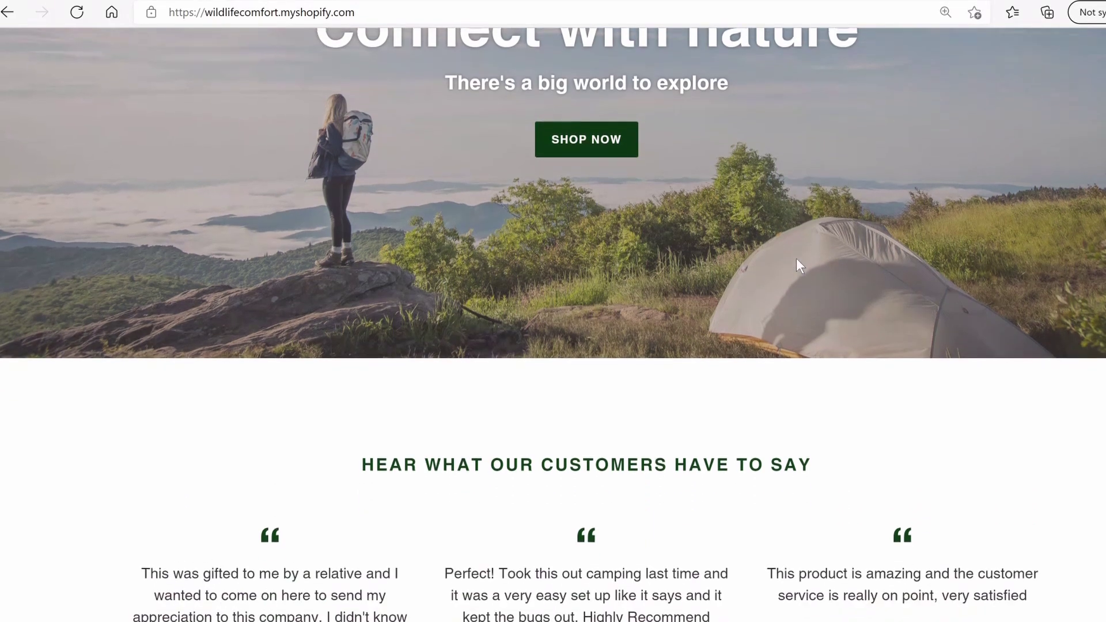
scroll(624, 275, "down", 7)
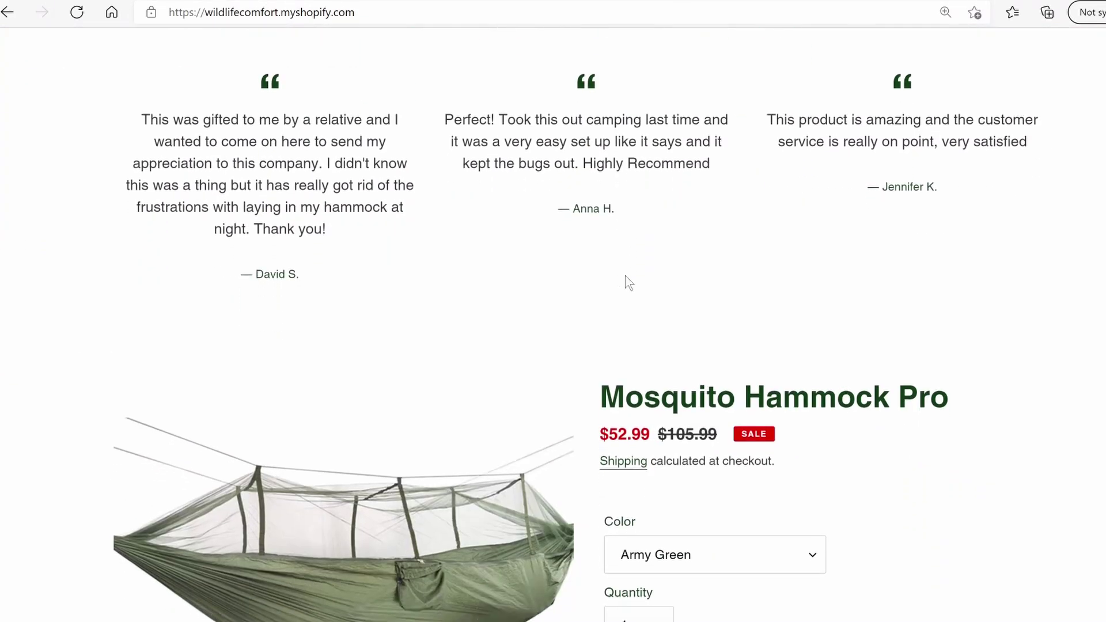
scroll(696, 338, "down", 10)
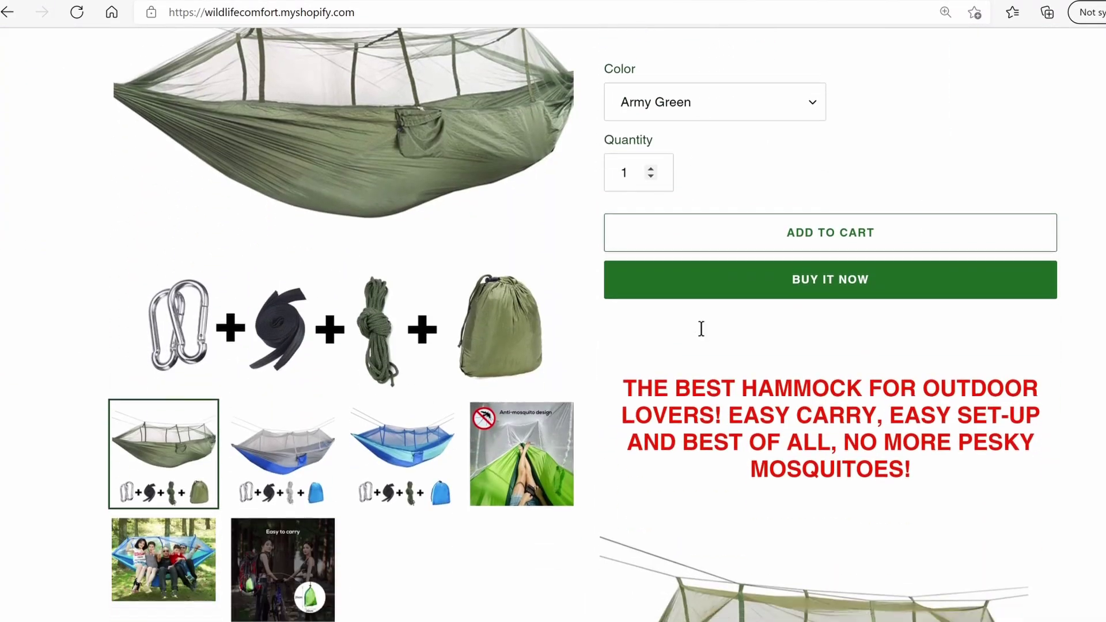
scroll(864, 332, "down", 20)
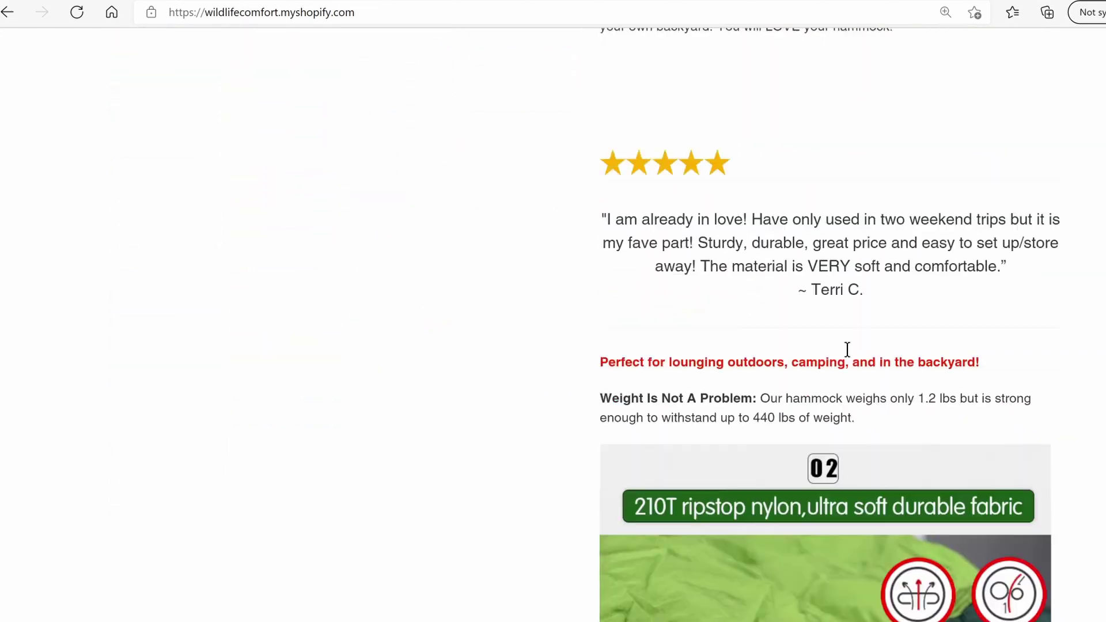
scroll(831, 383, "down", 20)
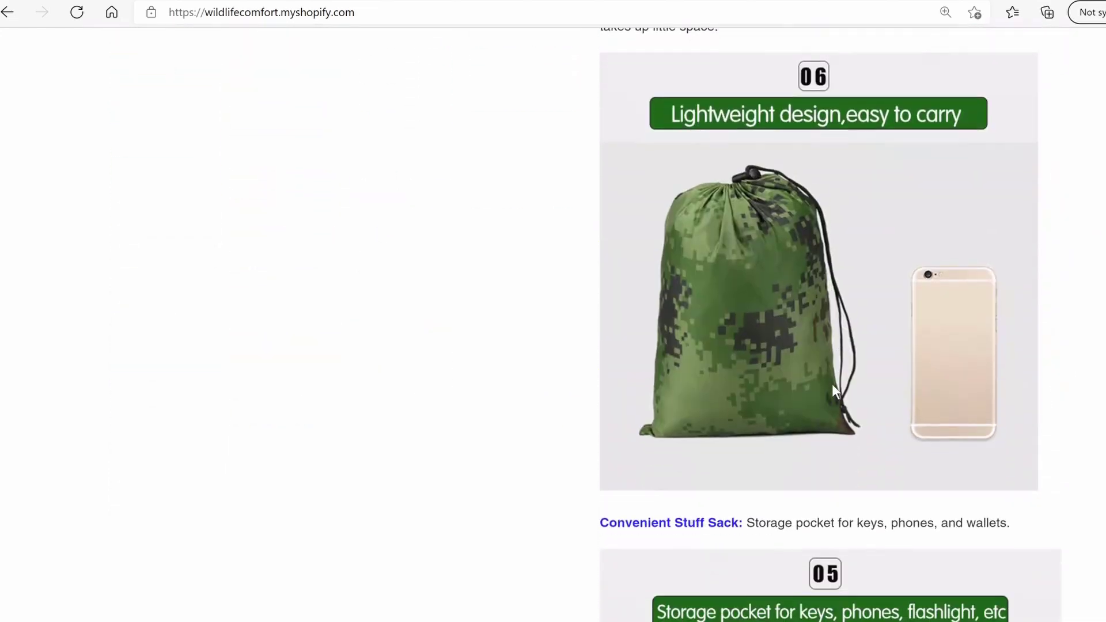
scroll(831, 384, "down", 20)
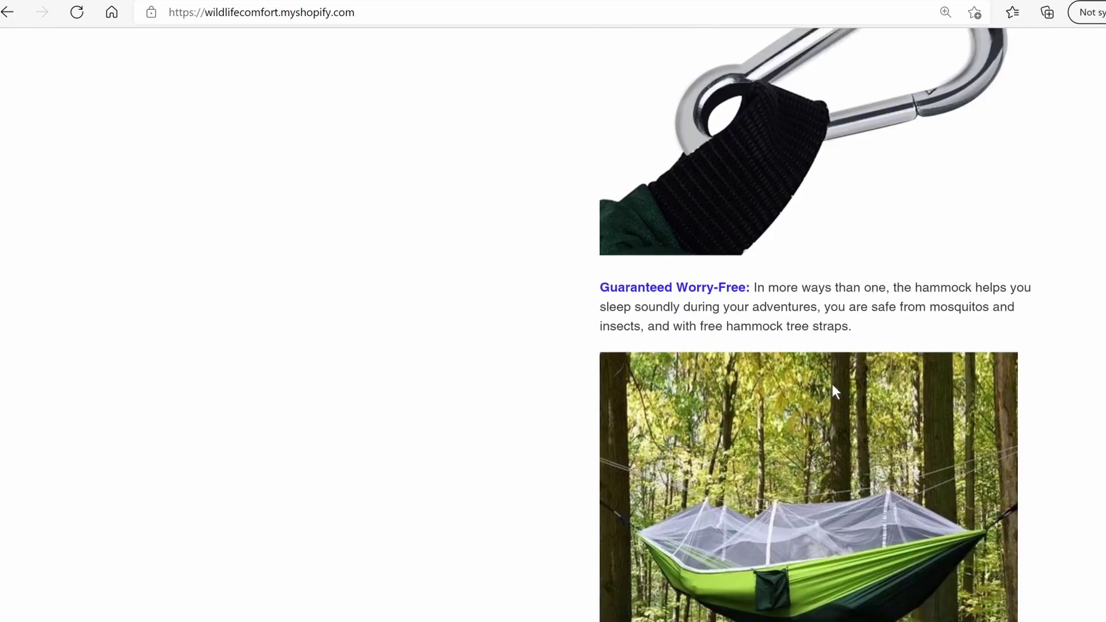
scroll(833, 392, "down", 20)
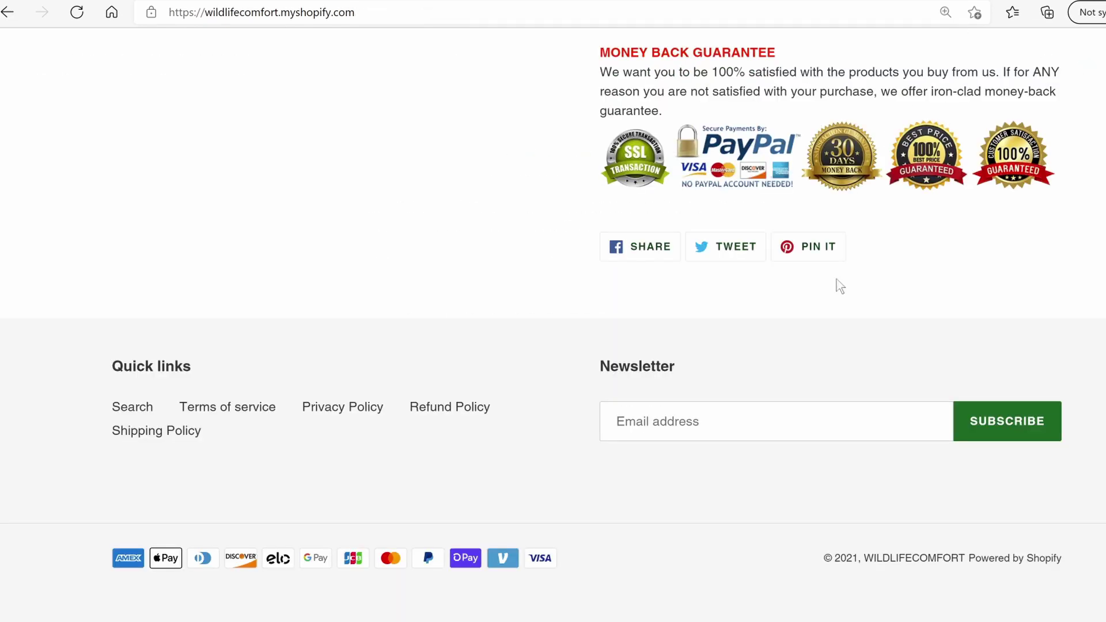
scroll(840, 286, "up", 20)
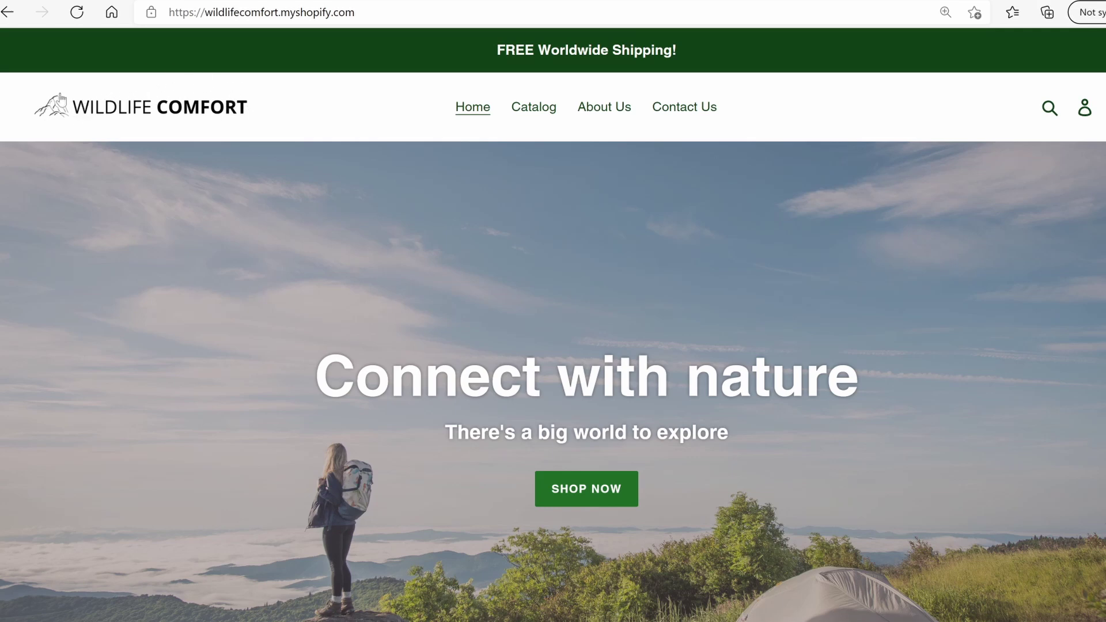
scroll(248, 182, "down", 4)
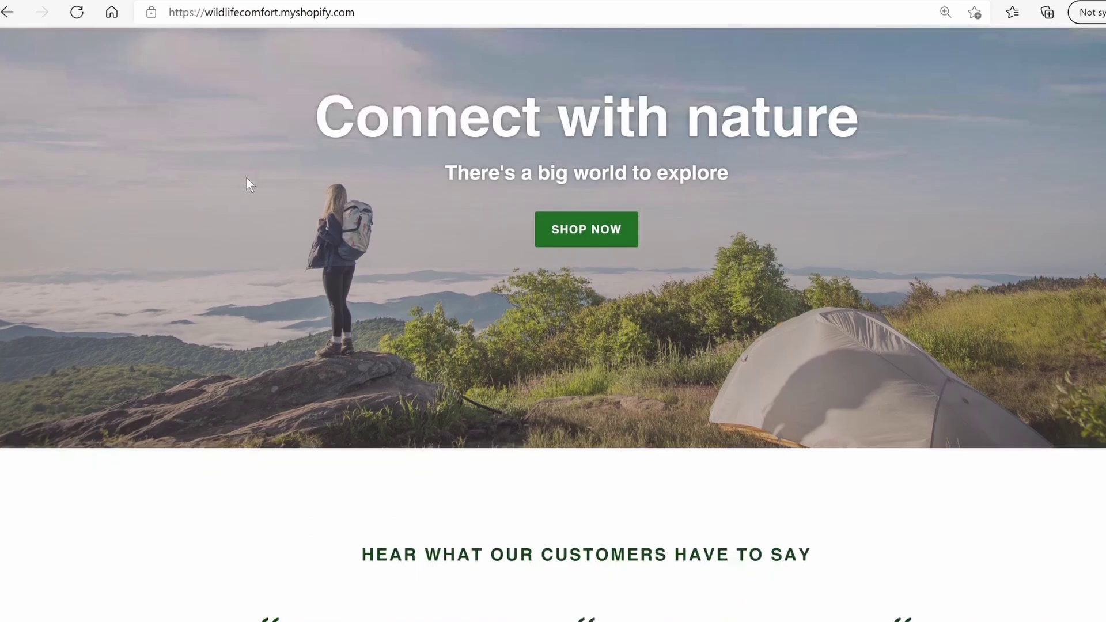
scroll(251, 219, "up", 5)
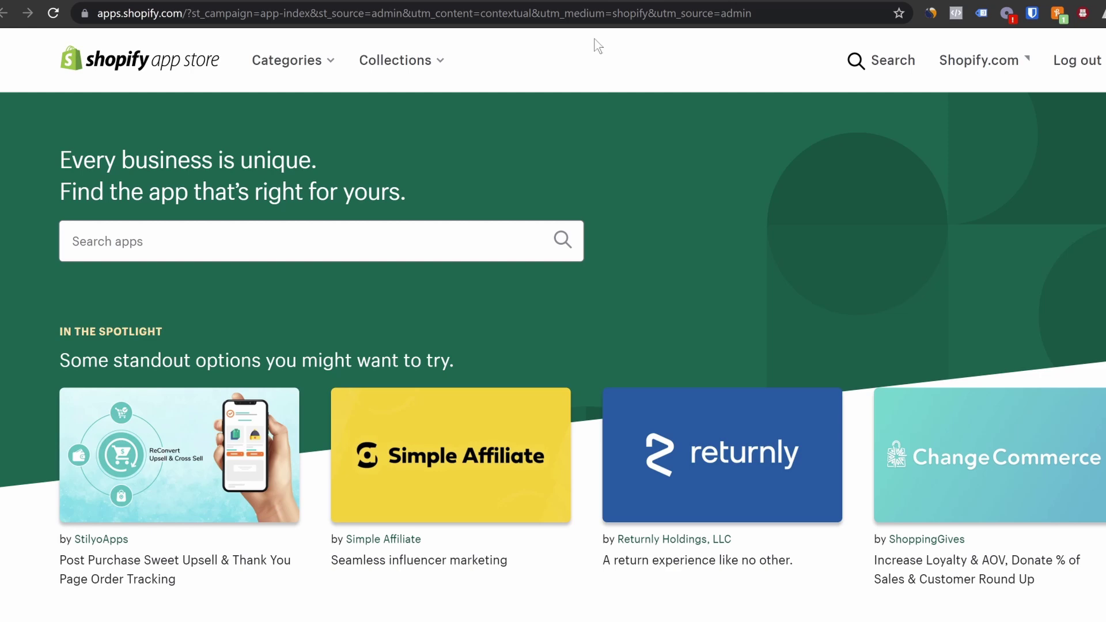
scroll(526, 314, "down", 6)
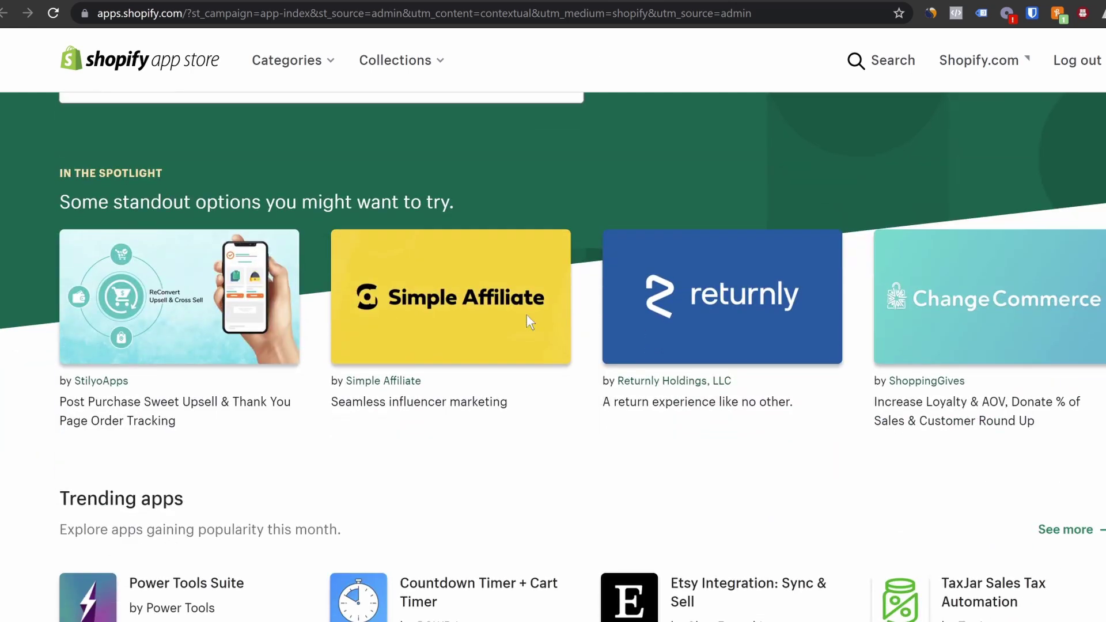
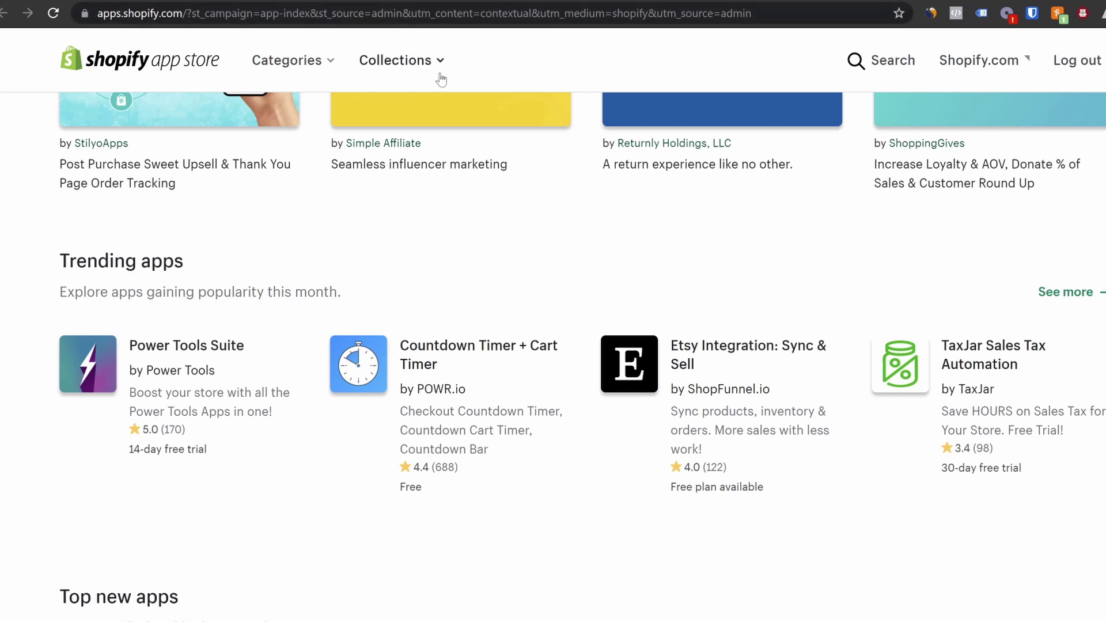
From the admin Apps page, search the Shopify App Store for 'loox'
left_click(421, 0)
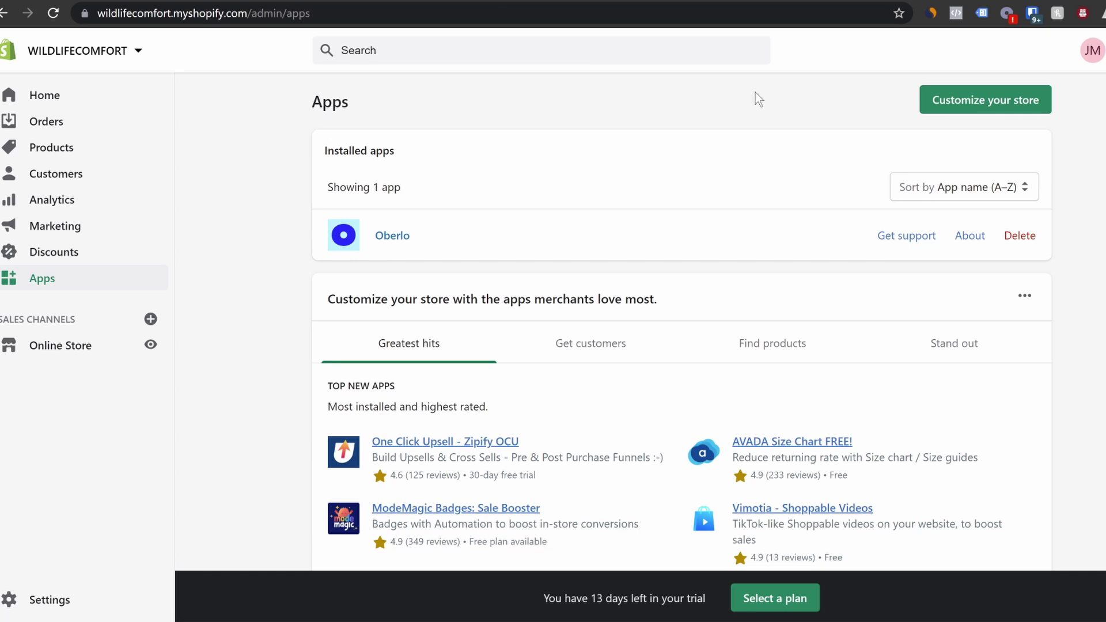
left_click(979, 100)
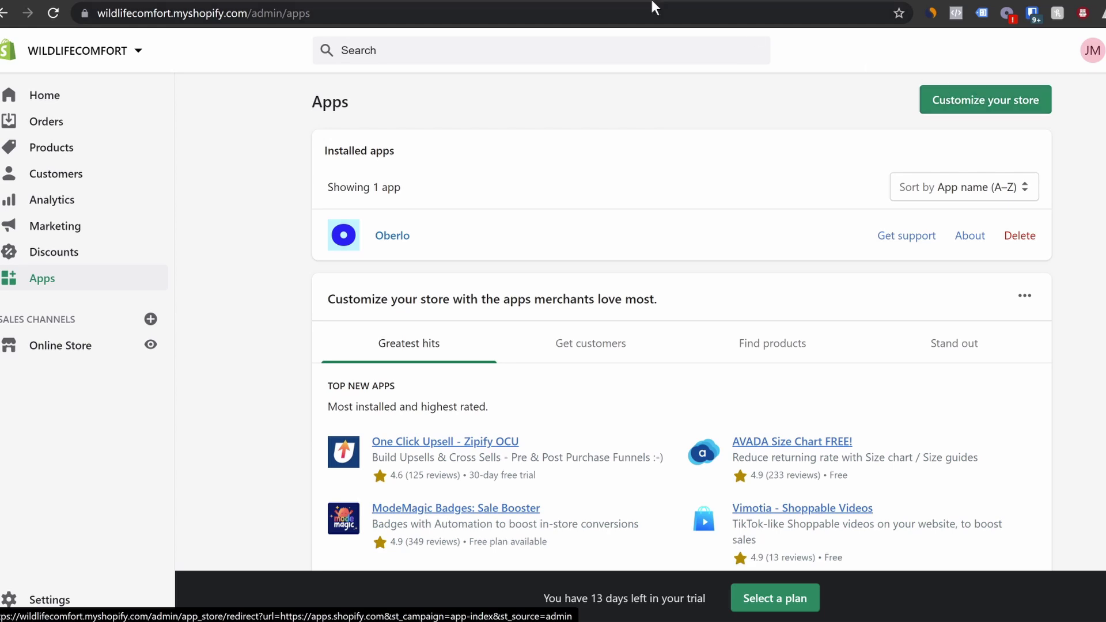
scroll(660, 252, "up", 5)
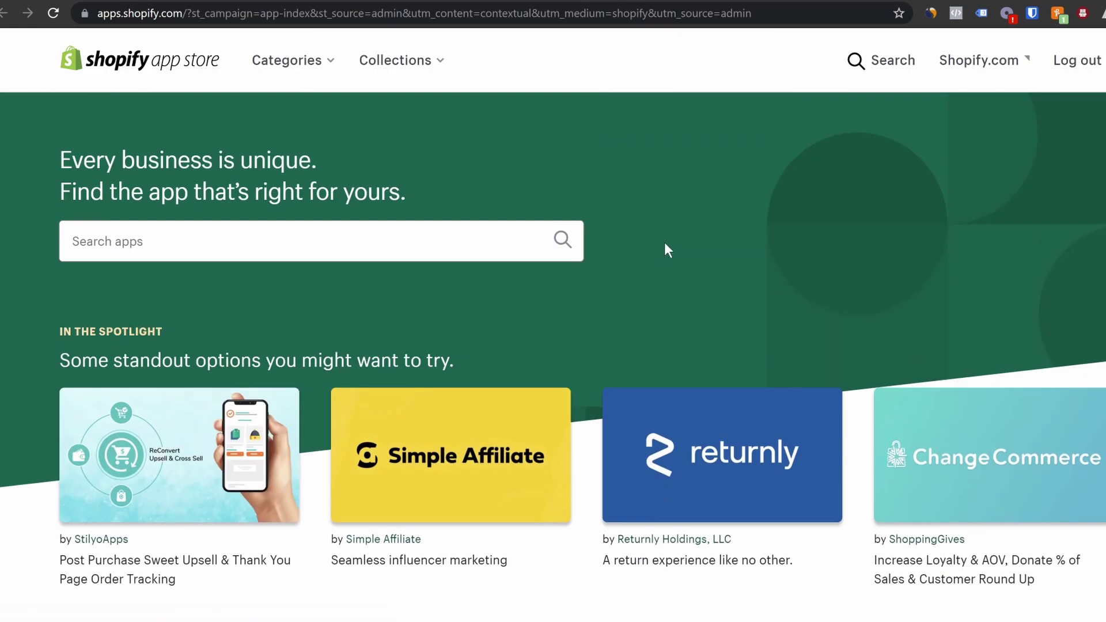
left_click(255, 244)
type("loox")
key("Return")
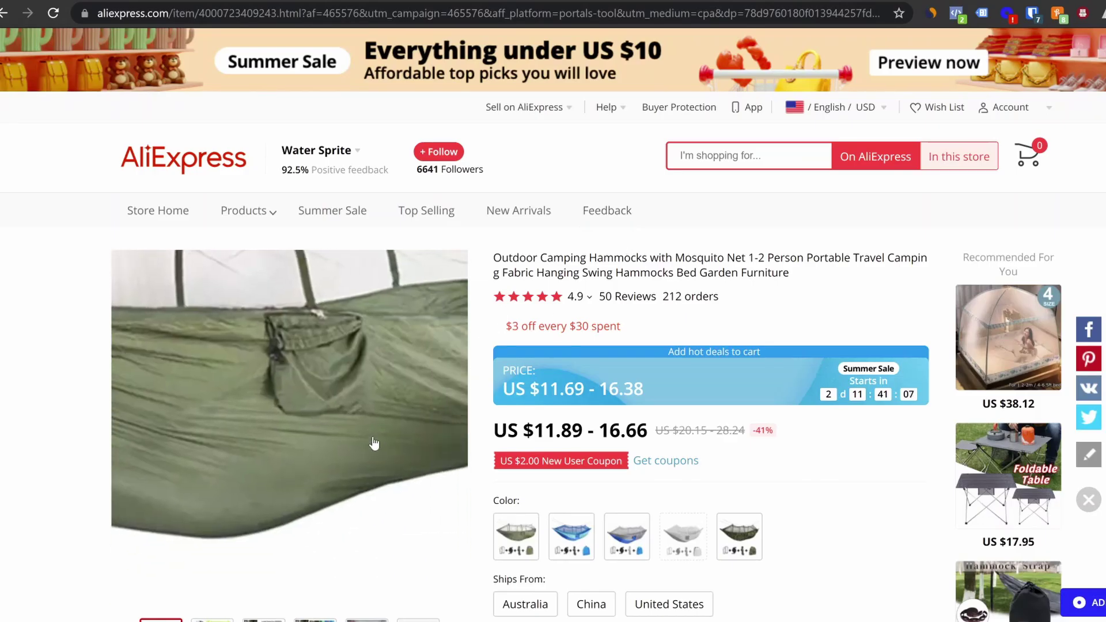
Show the AliExpress hammock's customer reviews and enlarge reviewers' hammock photos
scroll(383, 436, "down", 5)
scroll(403, 437, "down", 5)
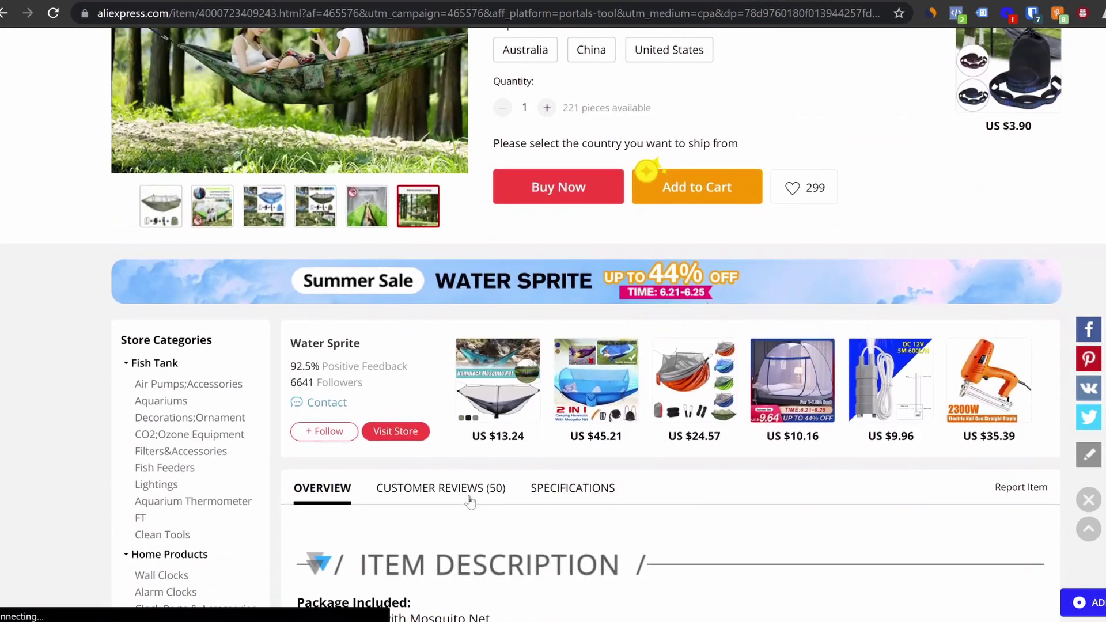
left_click(465, 491)
left_click(424, 376)
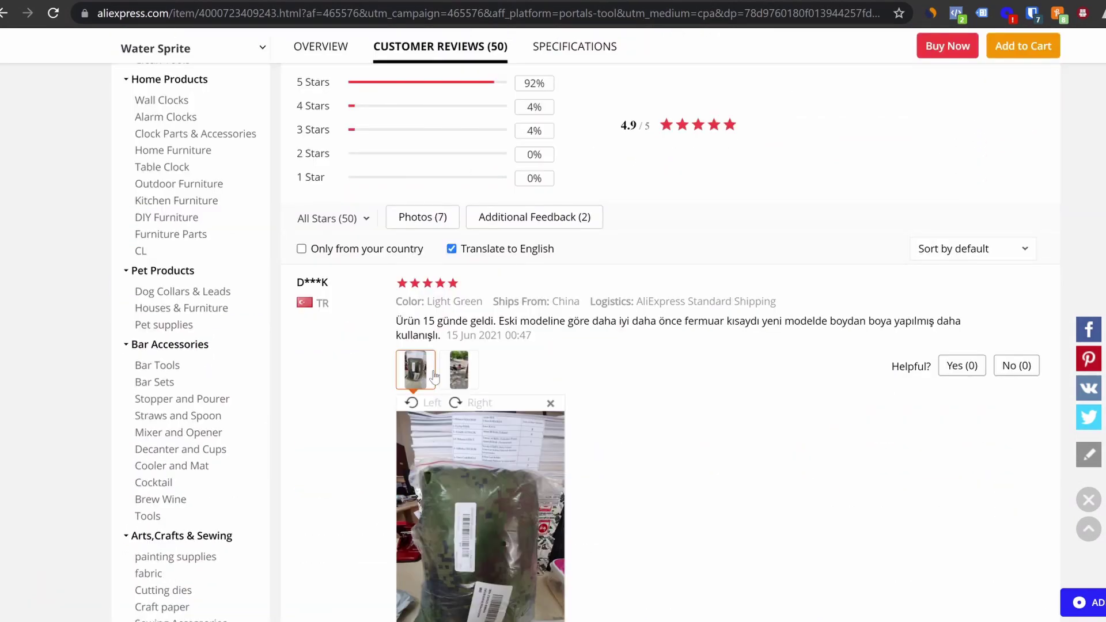
left_click(459, 370)
scroll(641, 387, "down", 5)
scroll(641, 387, "down", 9)
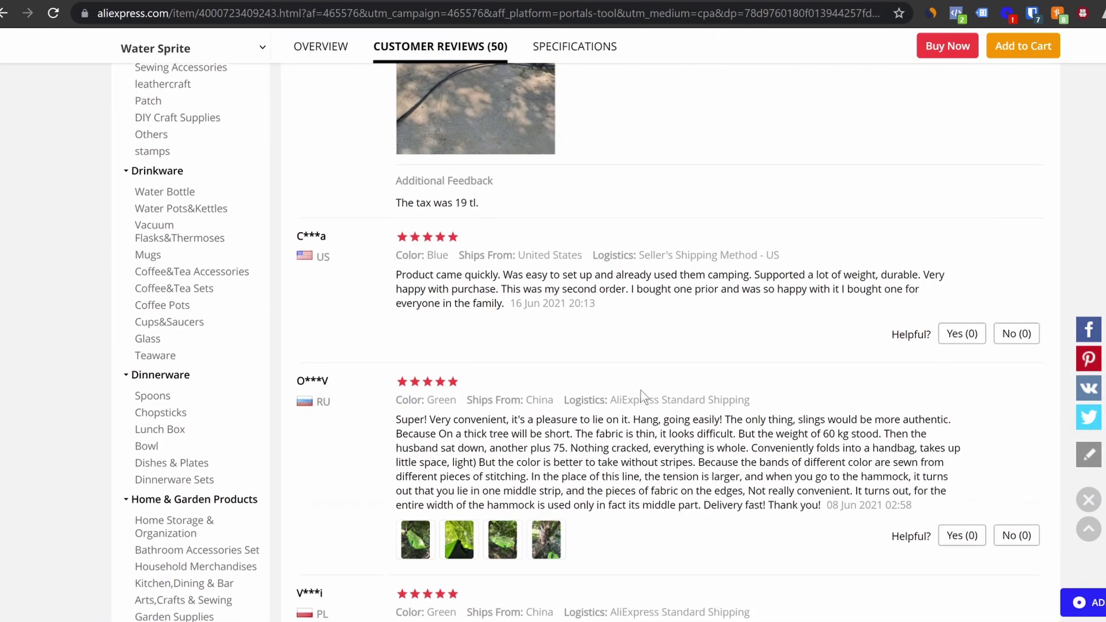
left_click(459, 225)
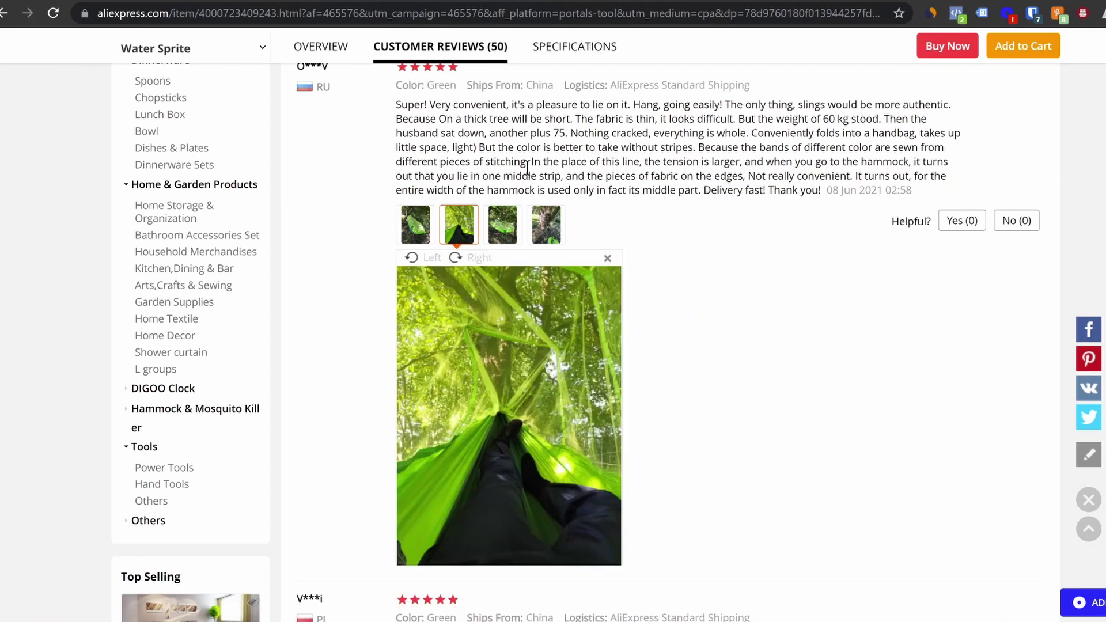
scroll(726, 267, "up", 3)
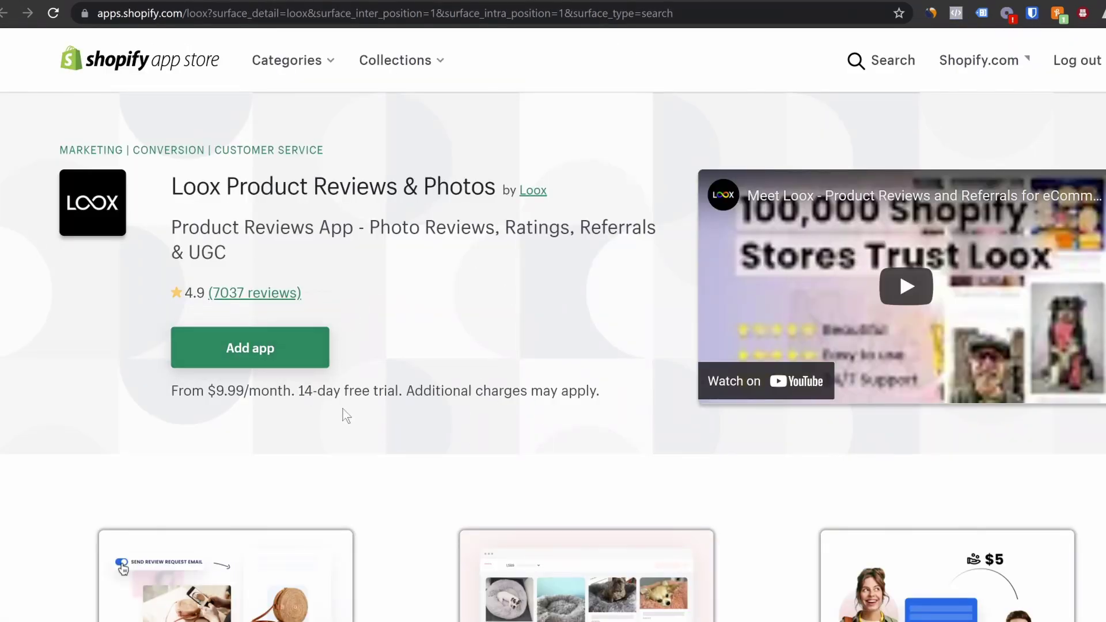
Replace the 'loox' query with 'cart recovery' and run the App Store search
key("ctrl+w")
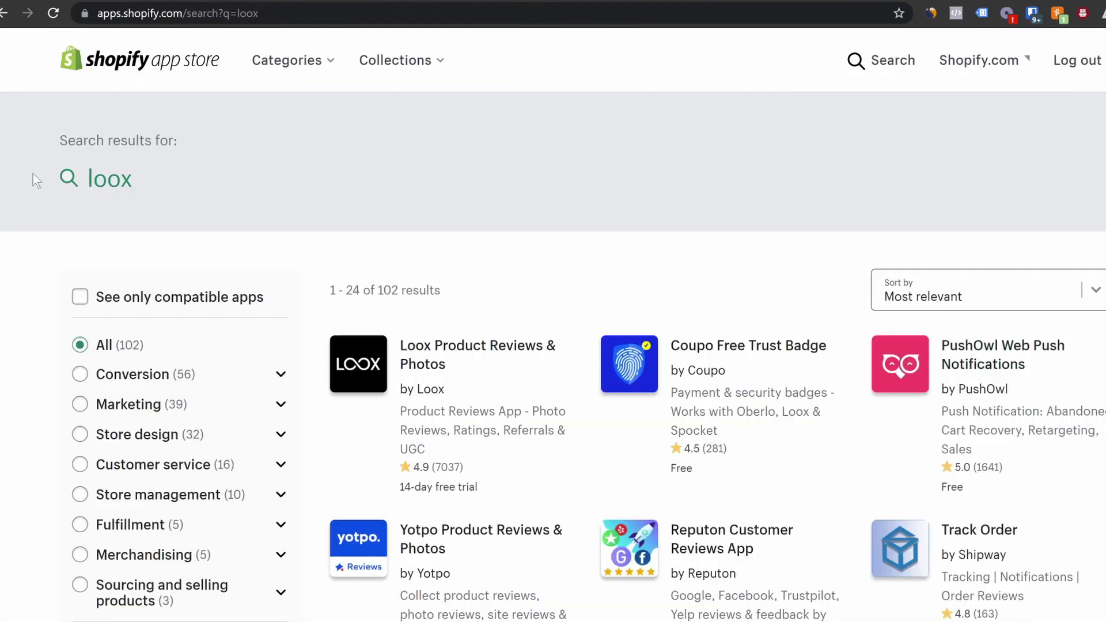
left_click(113, 180)
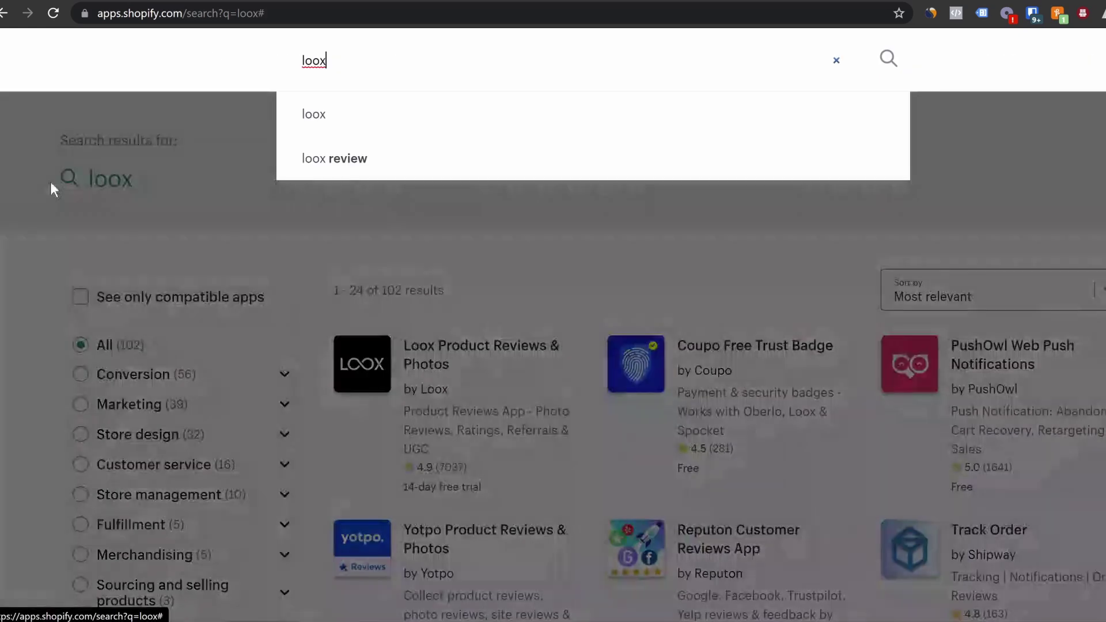
key("BackSpace")
key("BackSpace")
key("BackSpace")
key("BackSpace")
type("ca")
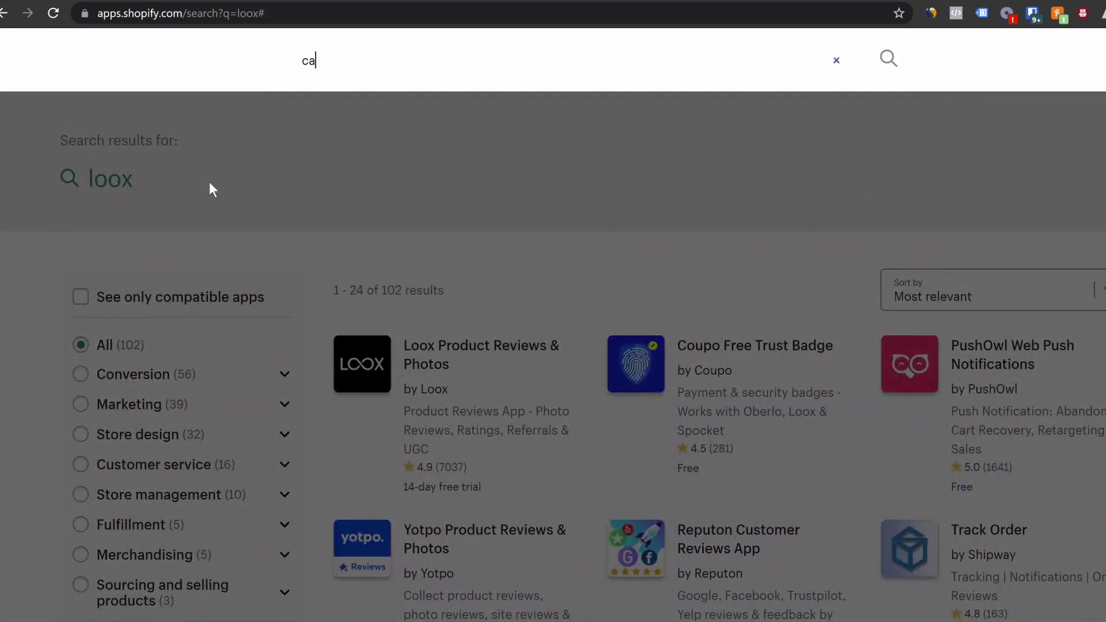
type("rt rec")
key("BackSpace")
type("recovery")
key("Return")
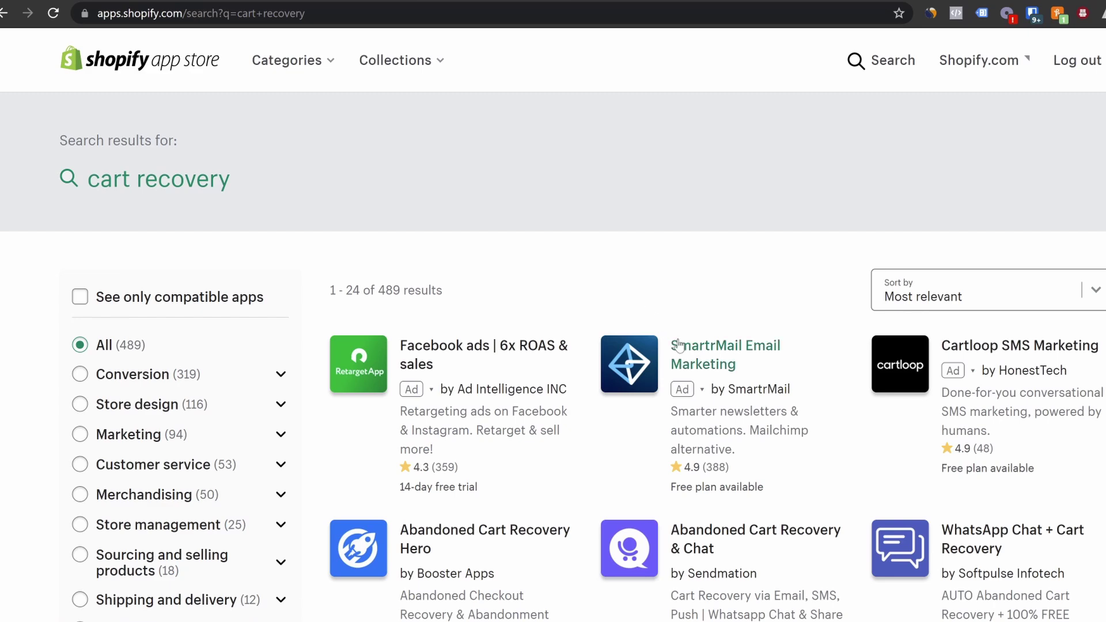
Browse through the 489 cart recovery app results
scroll(675, 348, "down", 2)
scroll(672, 344, "down", 2)
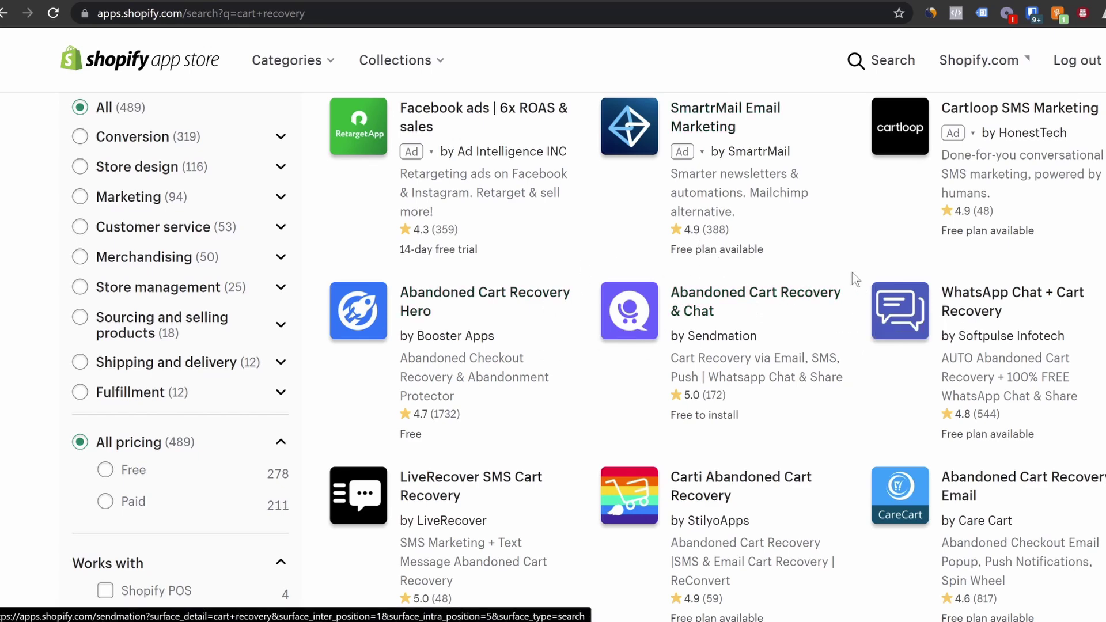
scroll(939, 360, "down", 5)
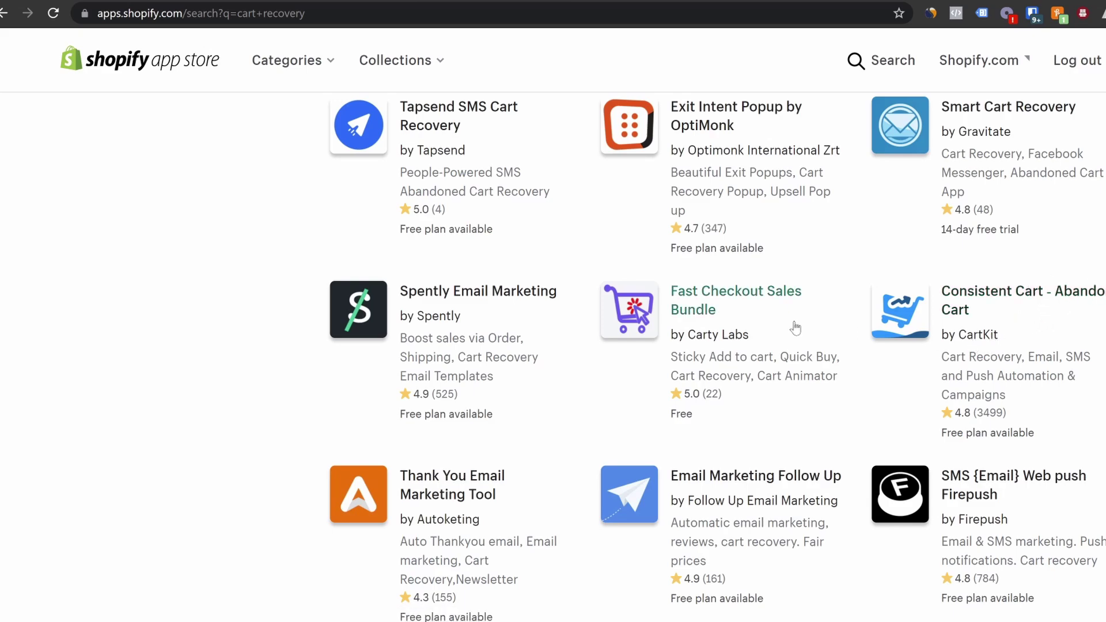
scroll(799, 403, "up", 10)
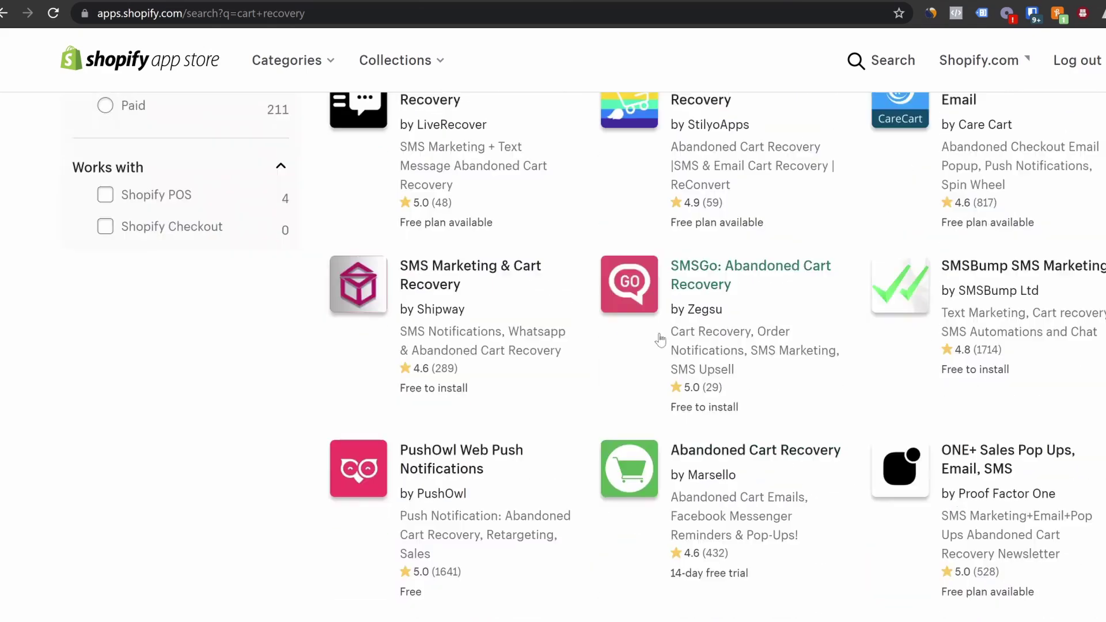
scroll(583, 340, "up", 10)
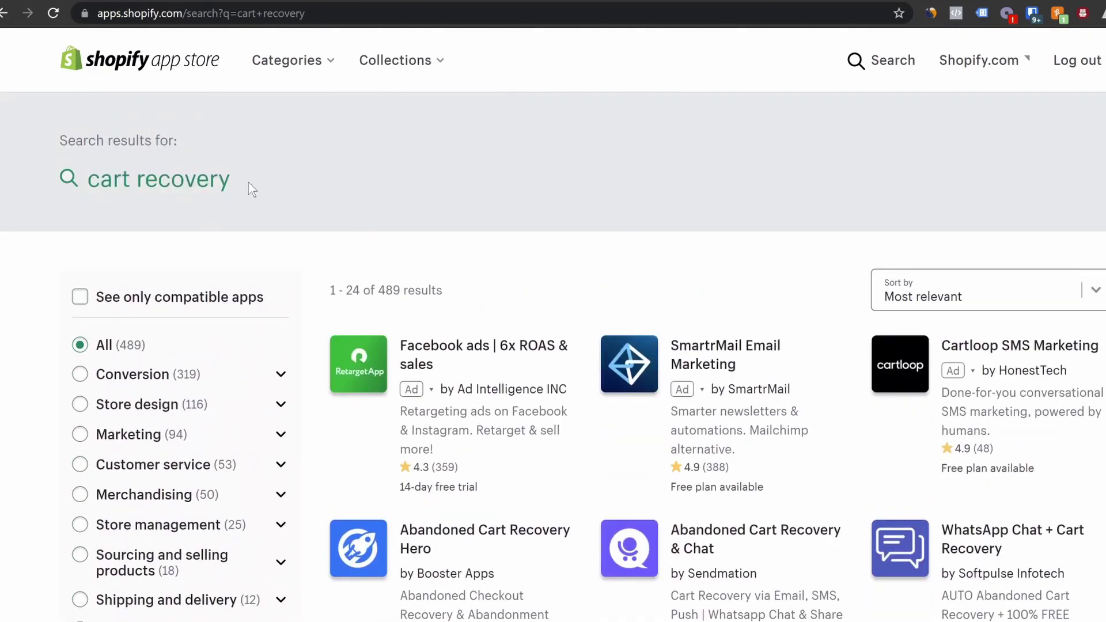
left_click(217, 174)
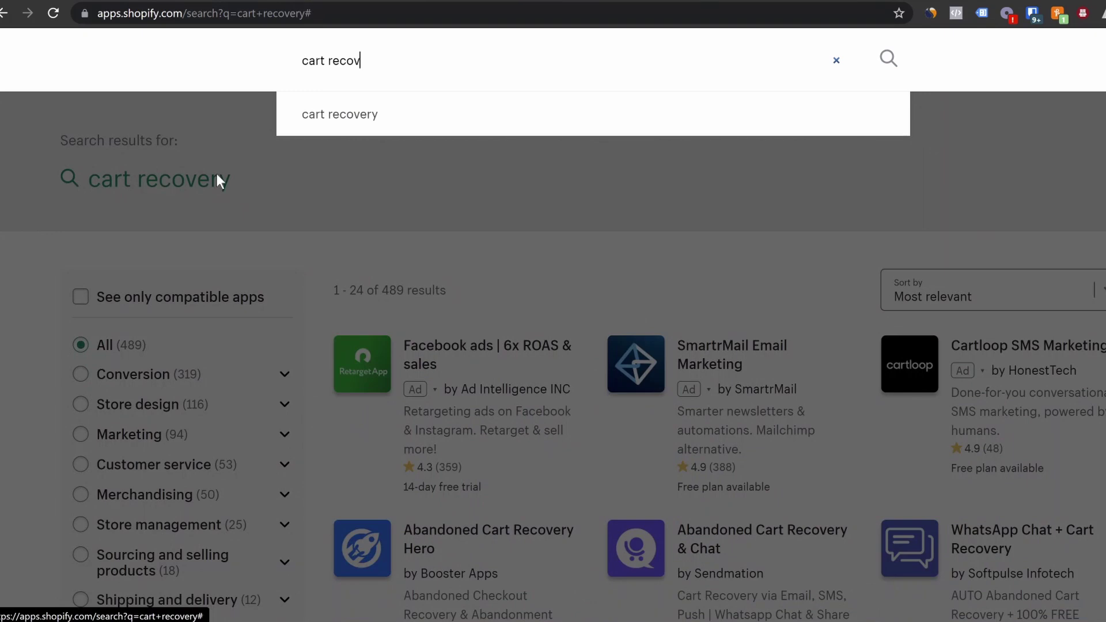
Search the App Store for 'ultimate offers' to find Ultimate Special Offers
key("BackSpace")
key("BackSpace")
key("BackSpace")
key("BackSpace")
key("BackSpace")
key("BackSpace")
key("BackSpace")
key("BackSpace")
key("BackSpace")
key("BackSpace")
key("BackSpace")
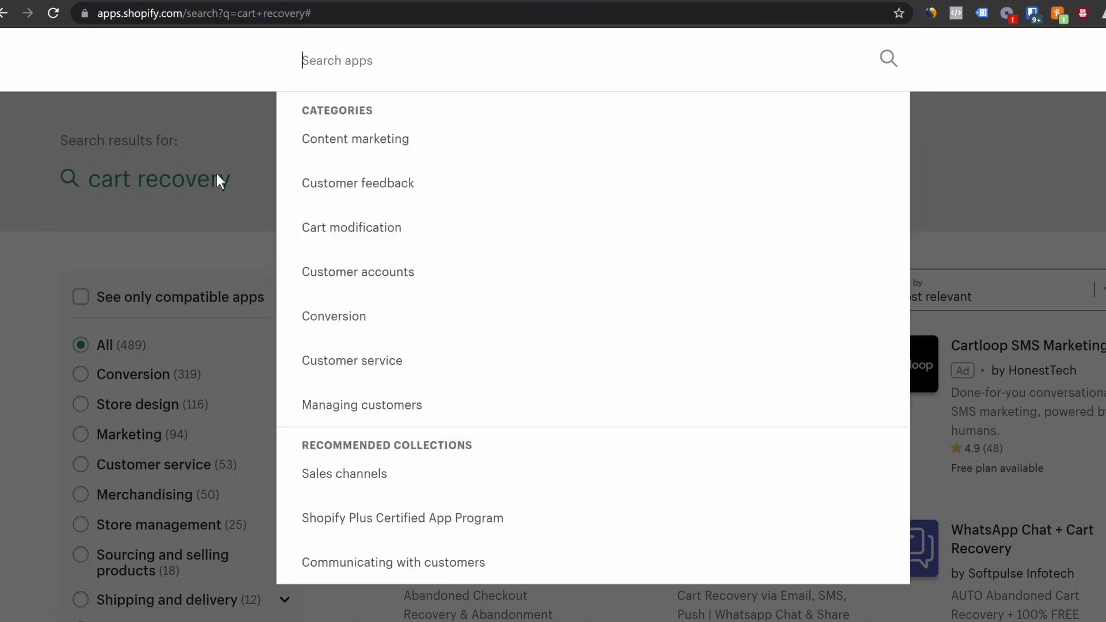
type("ulti")
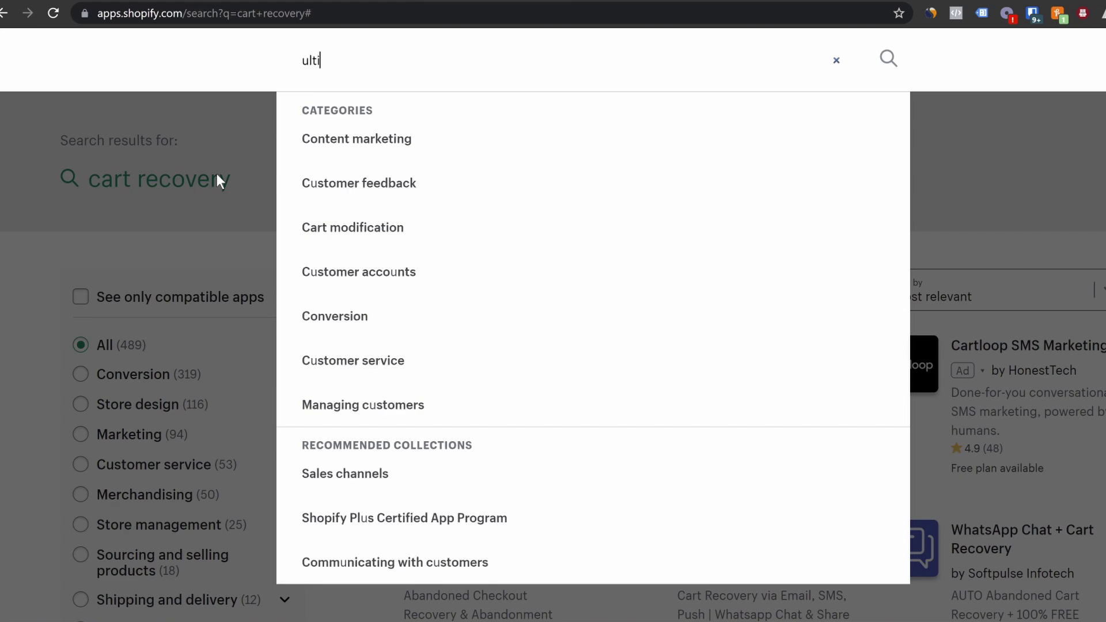
type("mate offers")
key("Return")
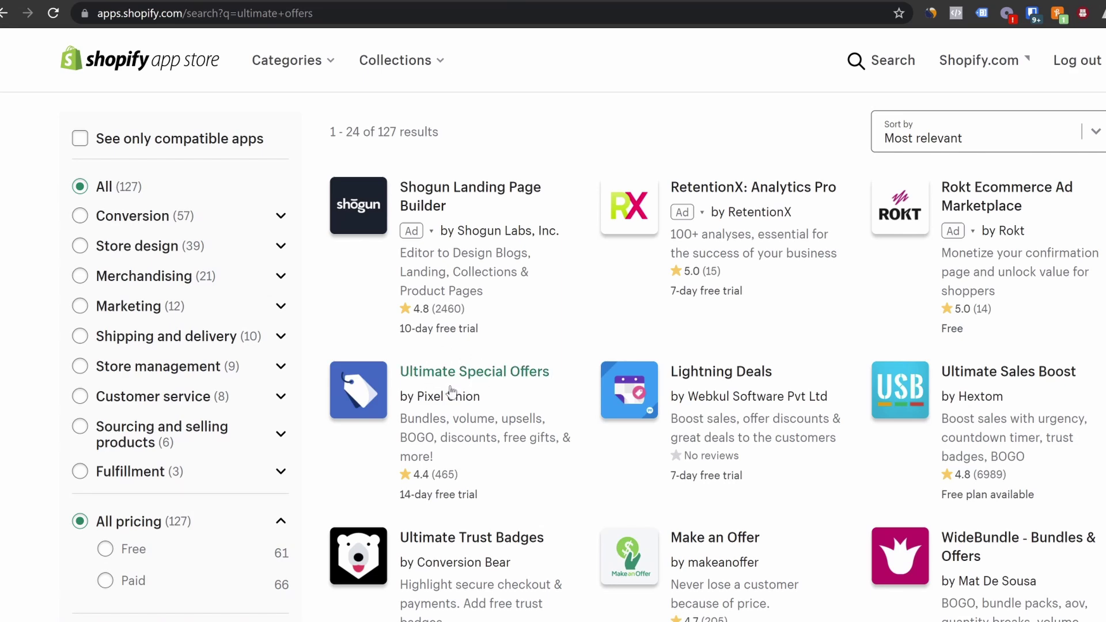
scroll(442, 395, "up", 3)
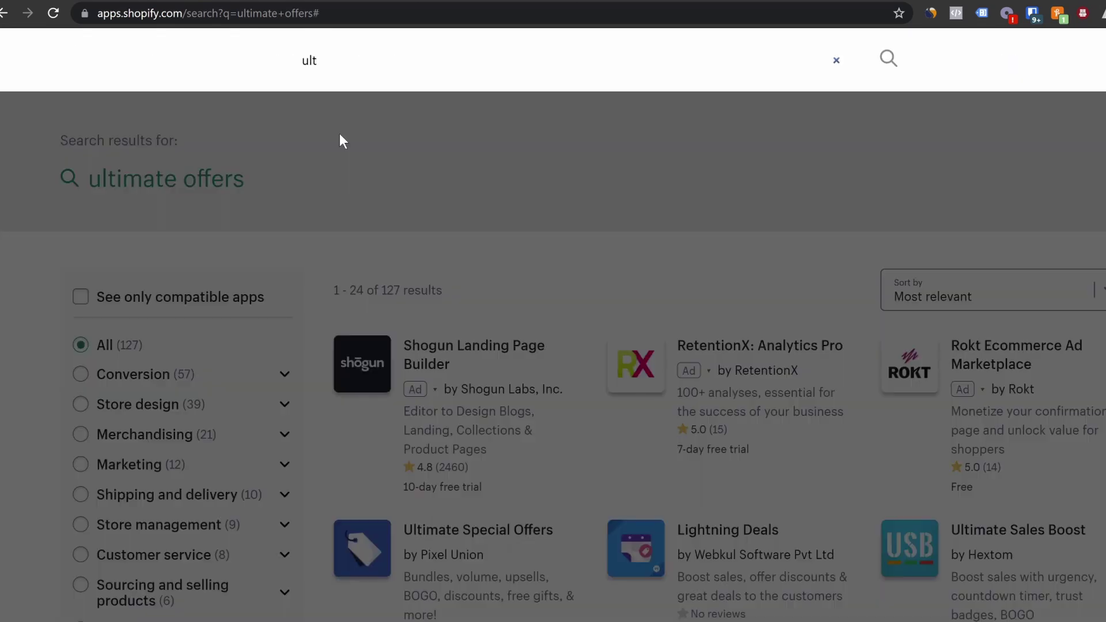
key("BackSpace")
key("BackSpace")
key("BackSpace")
type("c")
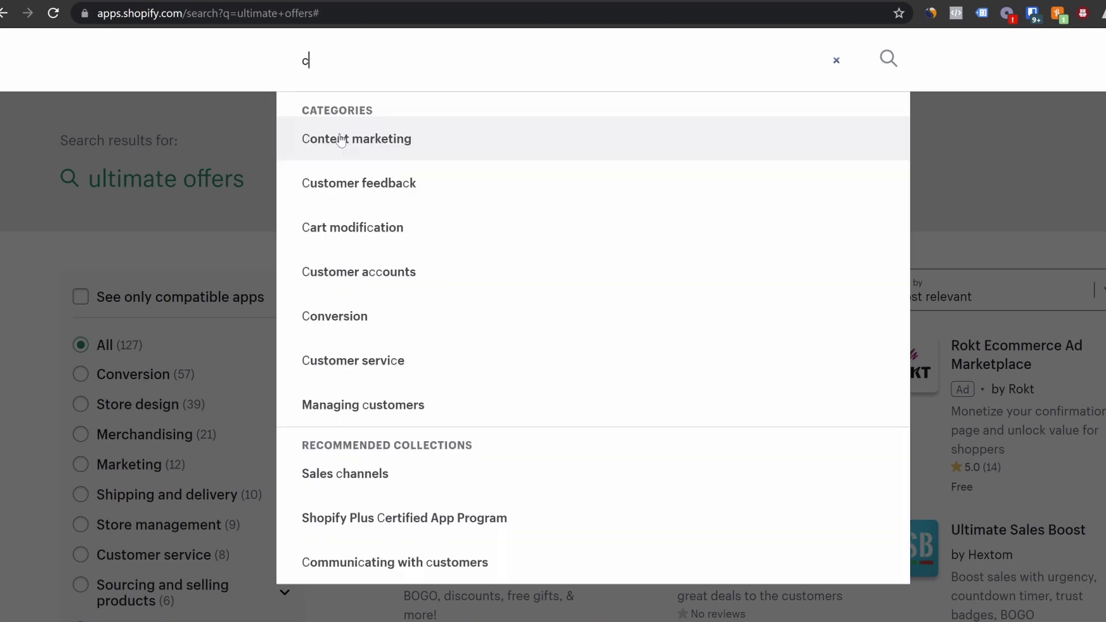
type("art")
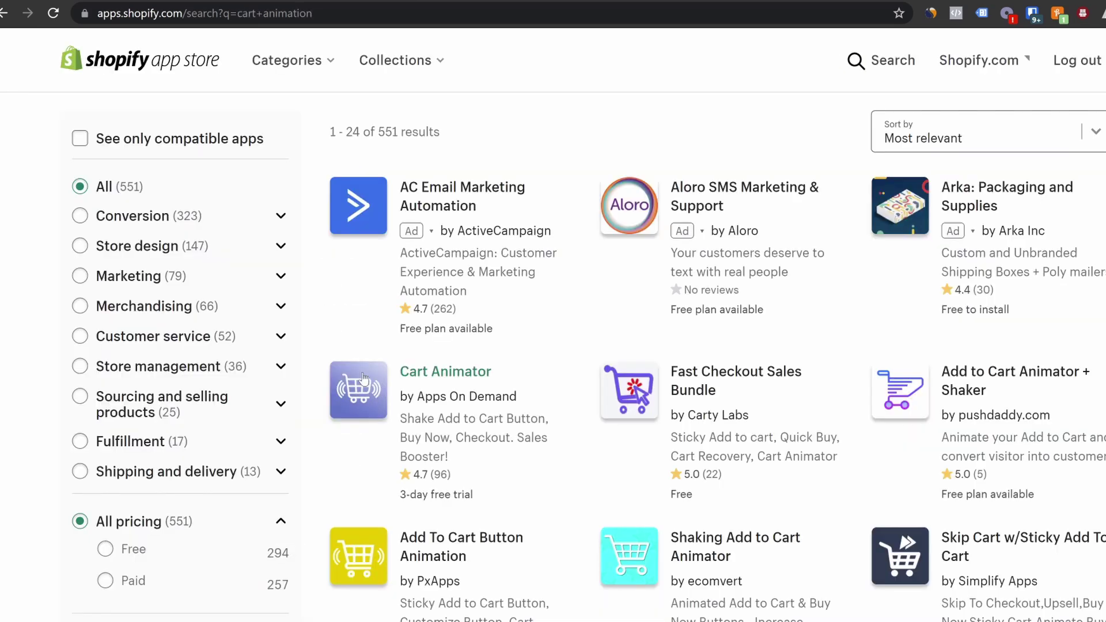
Replace the search with 'sourcing agent' and browse the 48 results
scroll(530, 414, "down", 3)
scroll(425, 498, "up", 5)
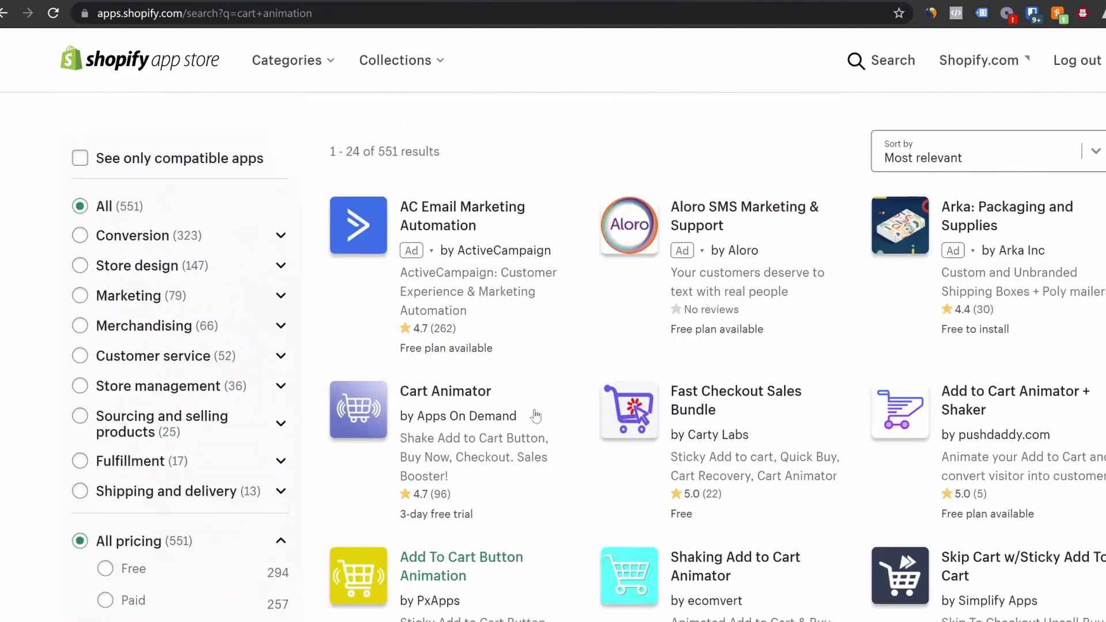
scroll(455, 276, "up", 3)
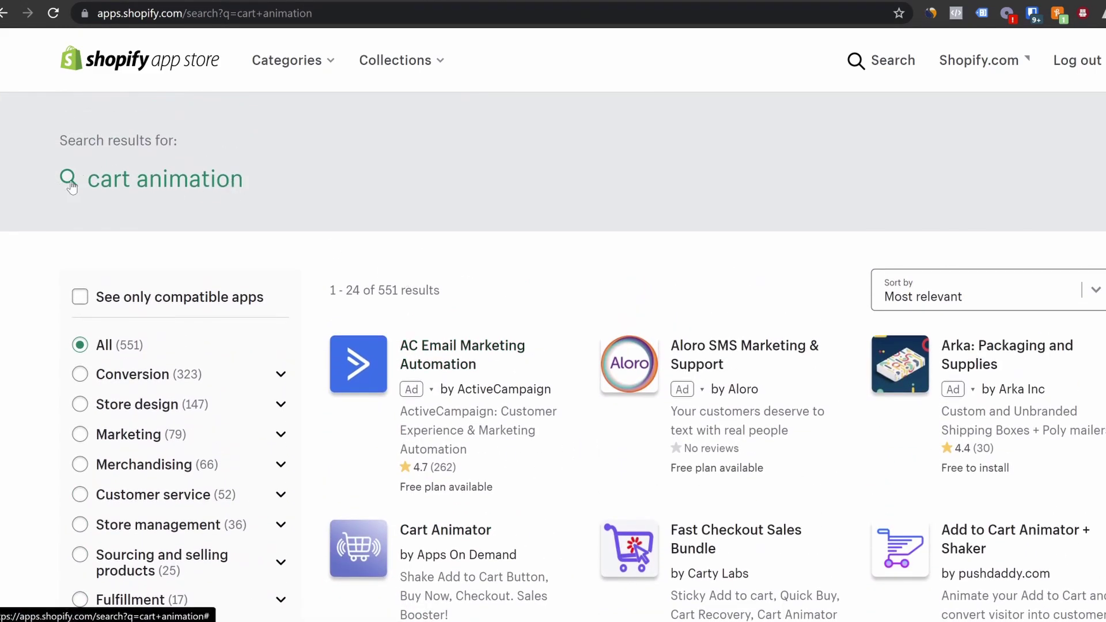
left_click(69, 183)
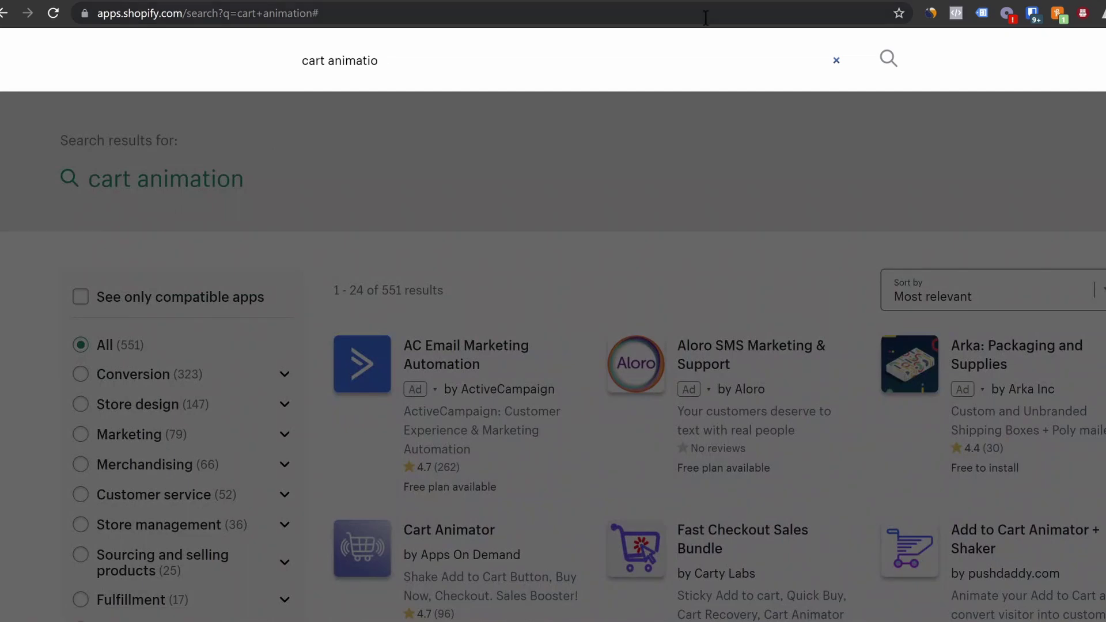
key("BackSpace")
key("BackSpace")
key("BackSpace")
key("BackSpace")
key("BackSpace")
key("BackSpace")
key("BackSpace")
key("BackSpace")
key("BackSpace")
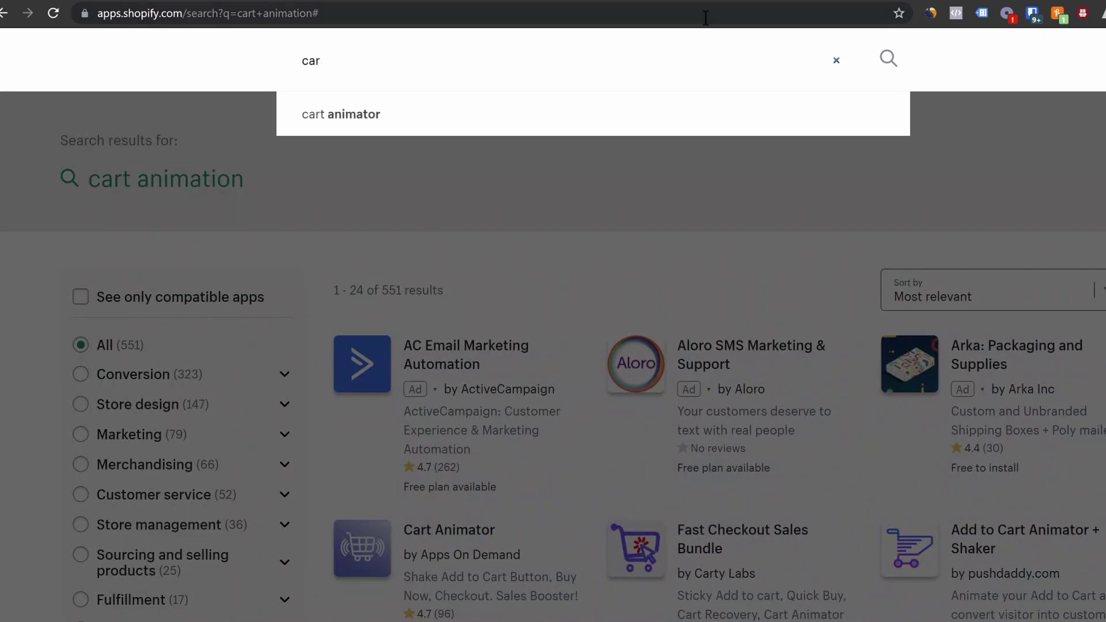
key("BackSpace")
key("BackSpace")
type("sourcing agent")
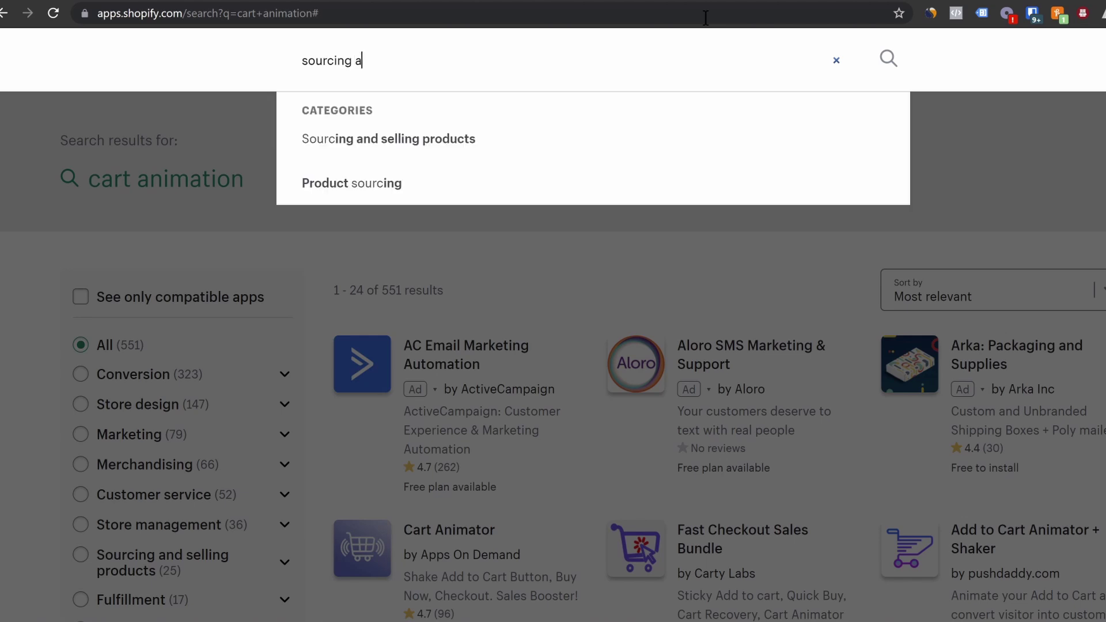
key("Return")
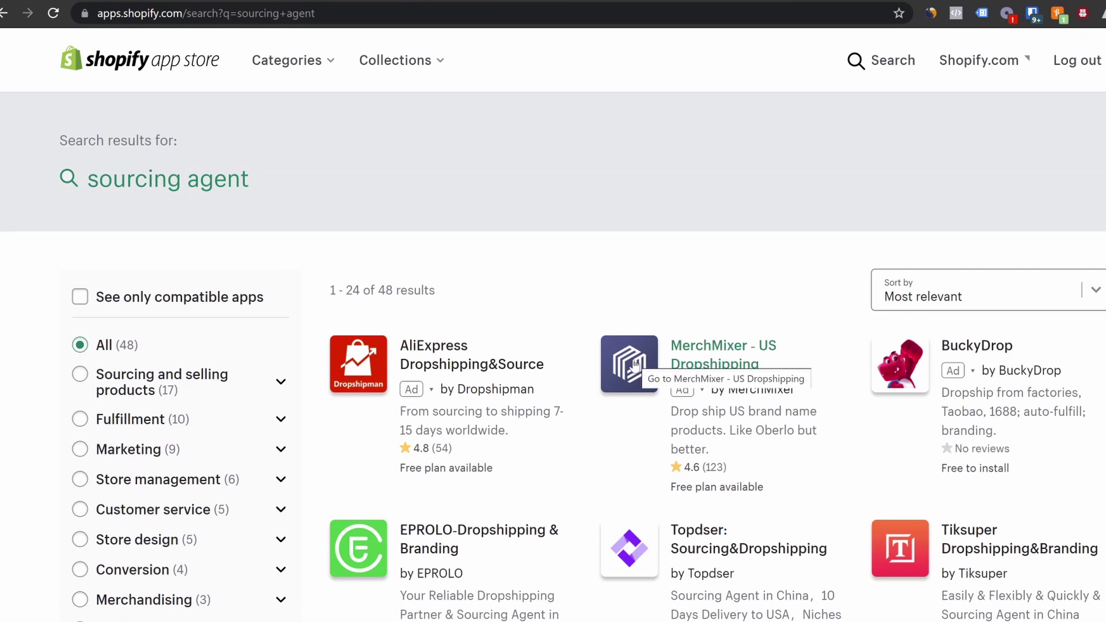
scroll(611, 363, "down", 3)
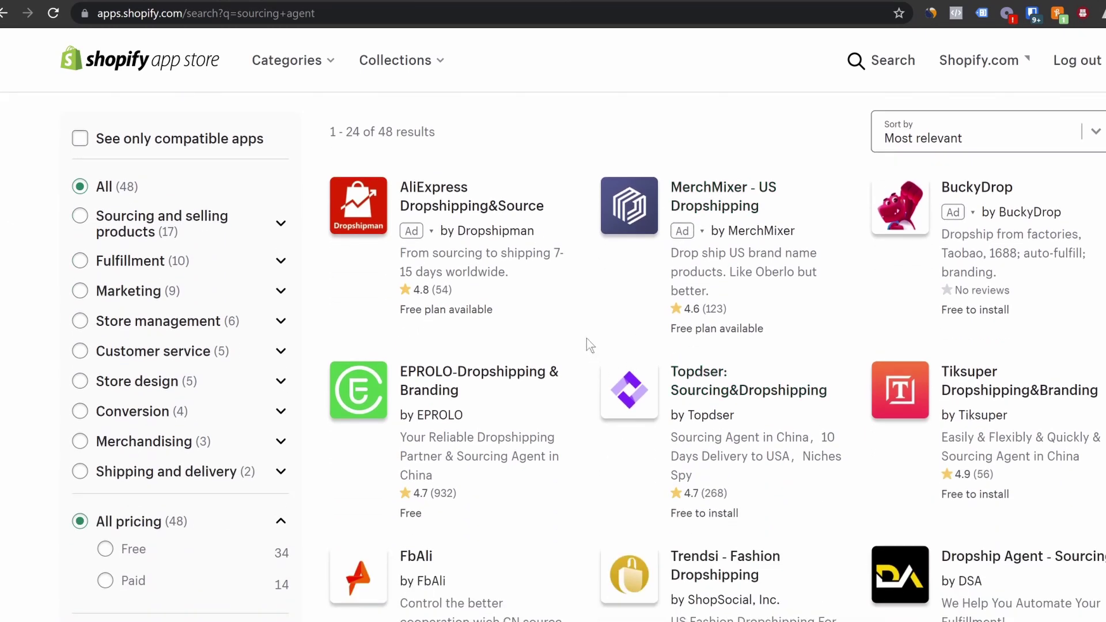
scroll(593, 332, "down", 3)
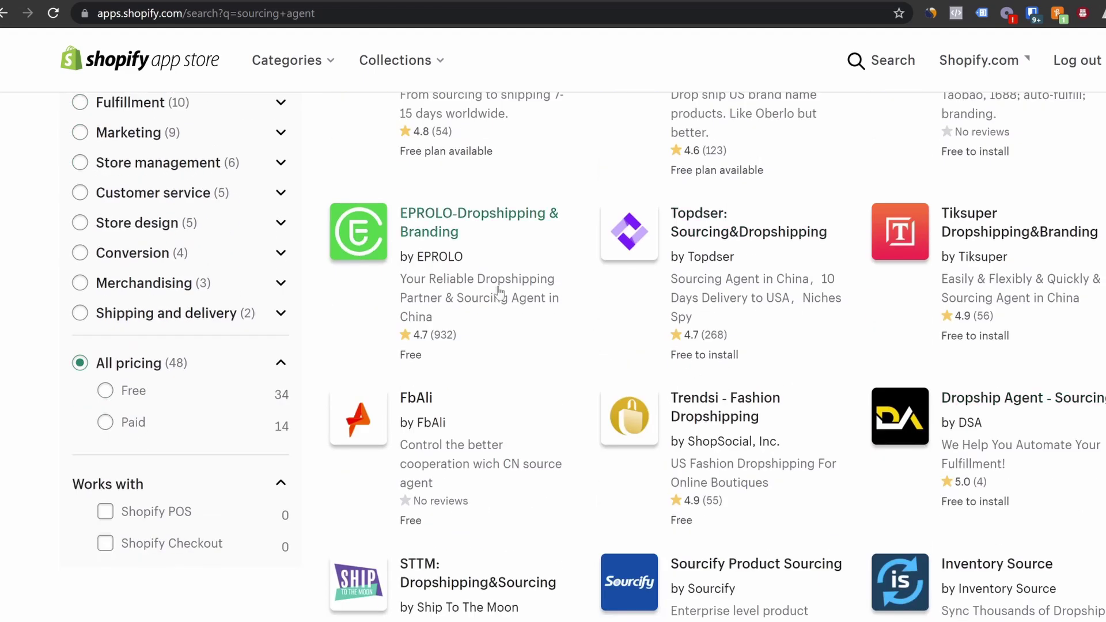
scroll(498, 308, "up", 3)
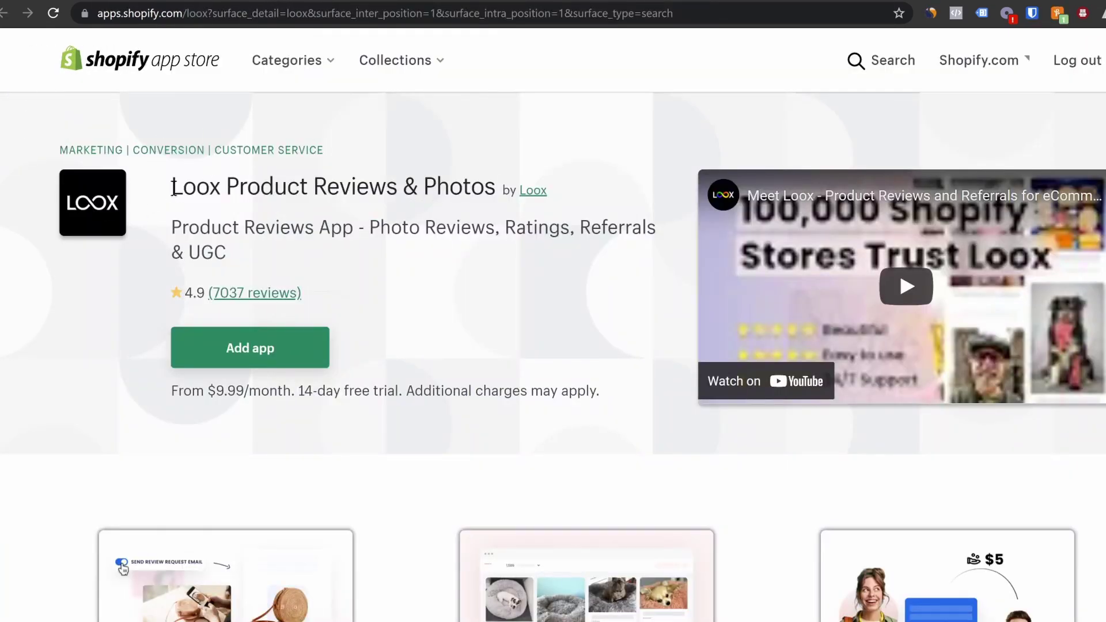
Add the Loox app to the store and approve its installation permissions
left_click(270, 352)
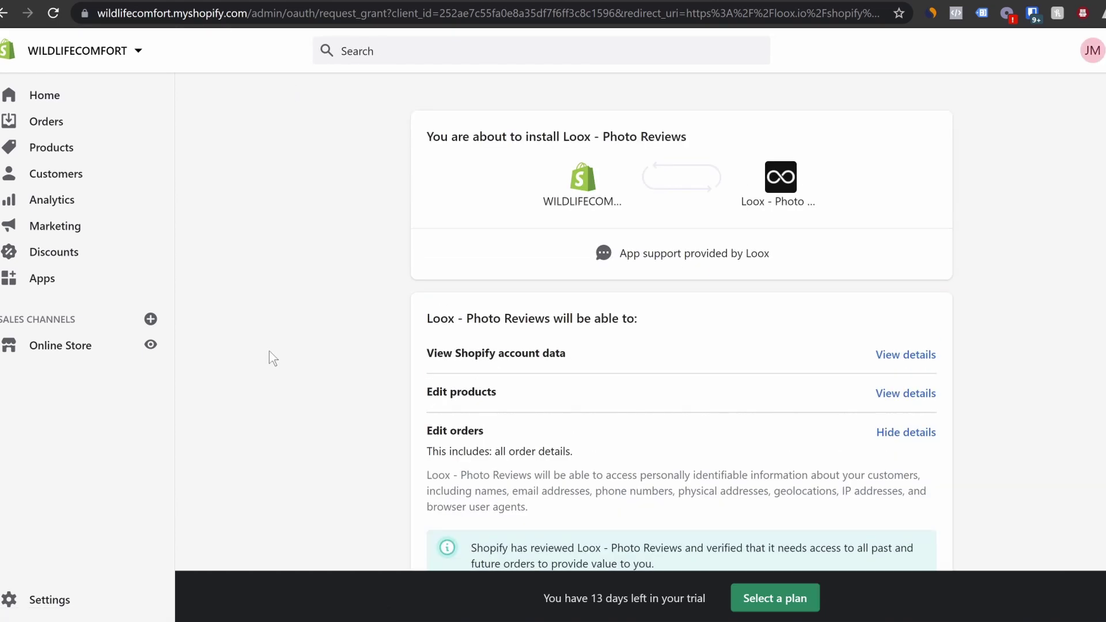
scroll(785, 328, "down", 7)
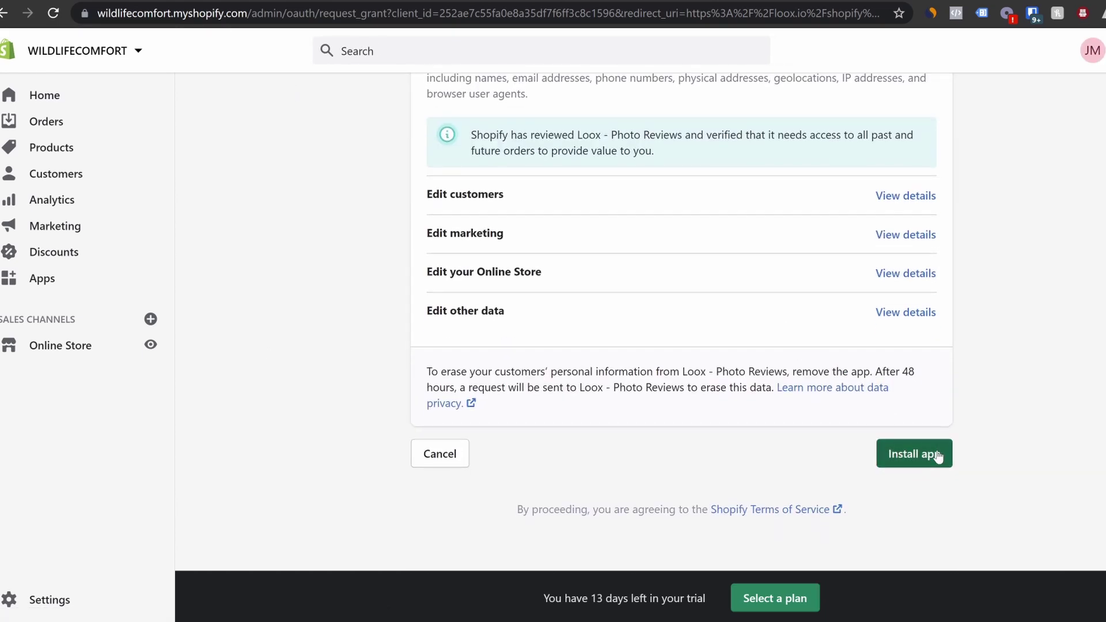
left_click(934, 447)
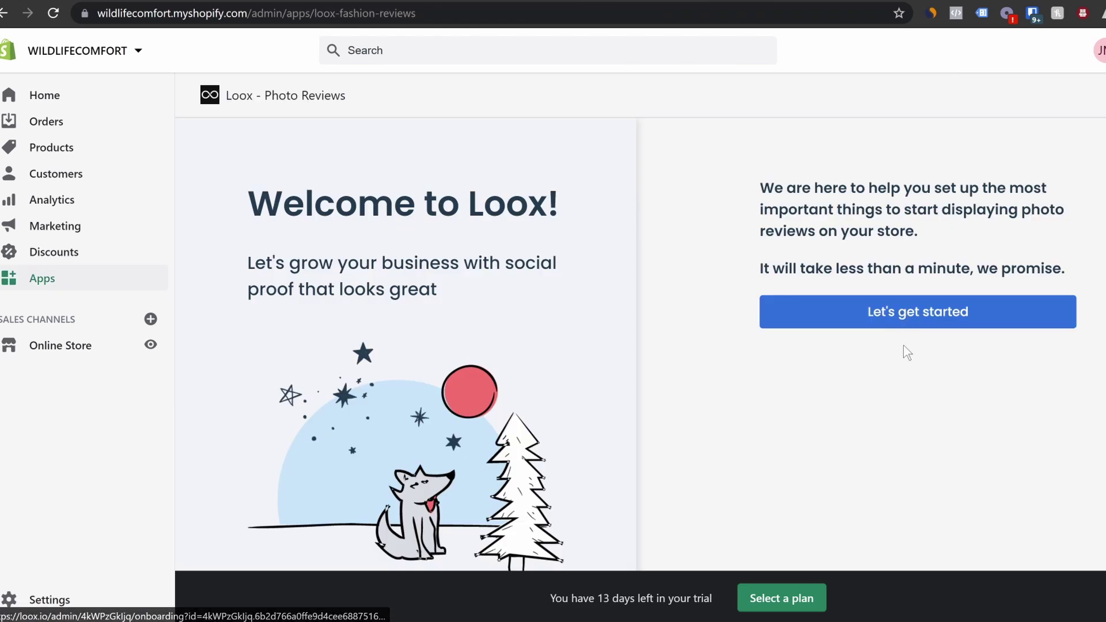
Finish Loox onboarding with default reviews widget and review request email settings
left_click(887, 317)
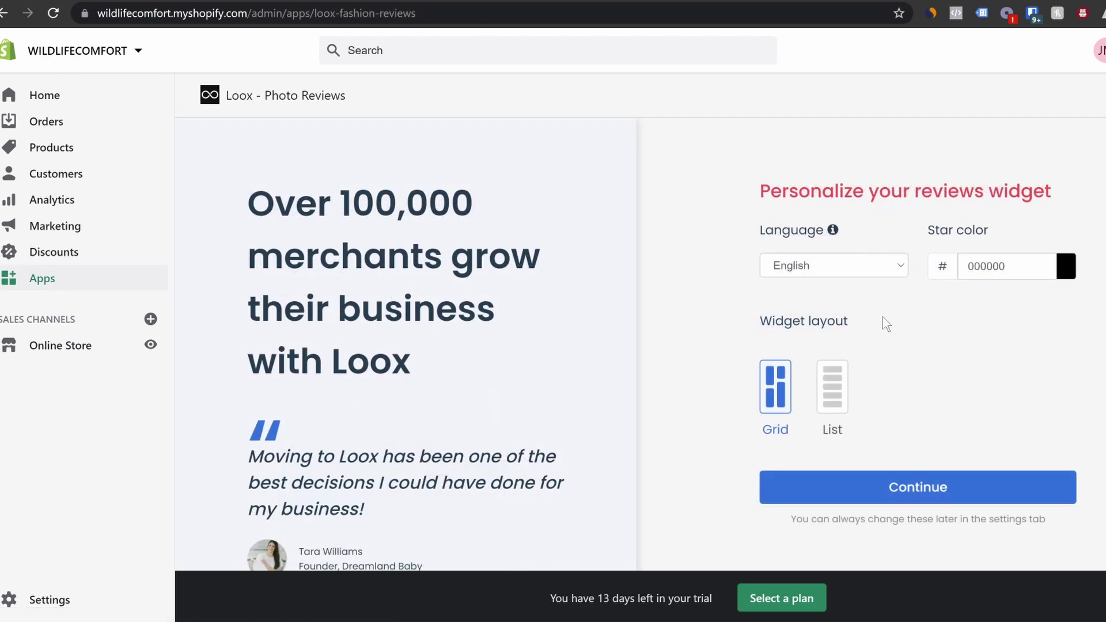
left_click(939, 485)
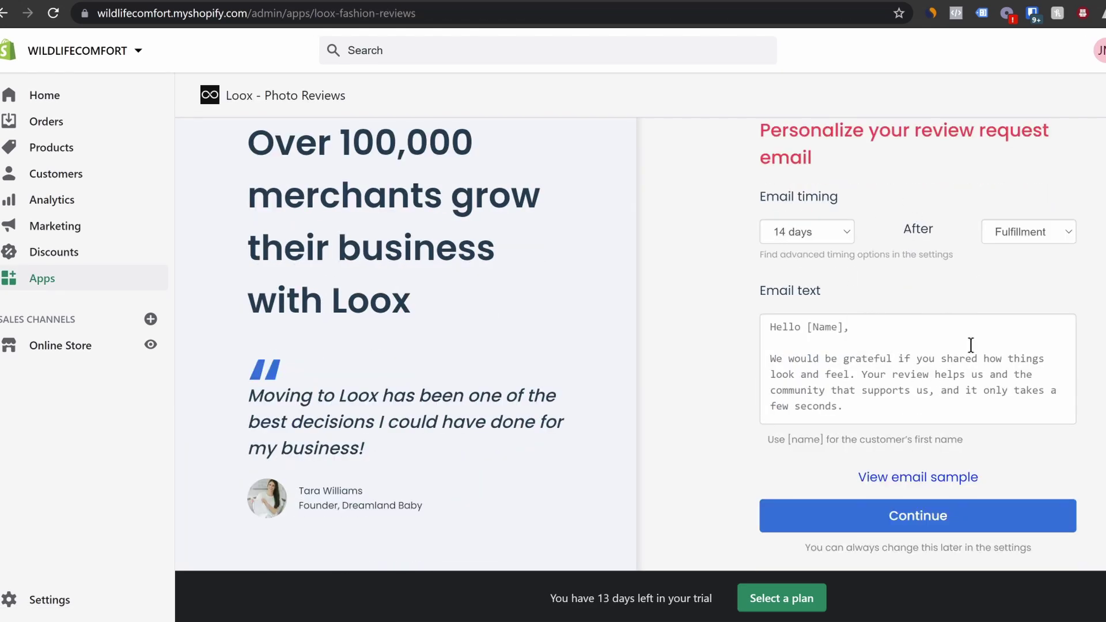
scroll(964, 376, "up", 1)
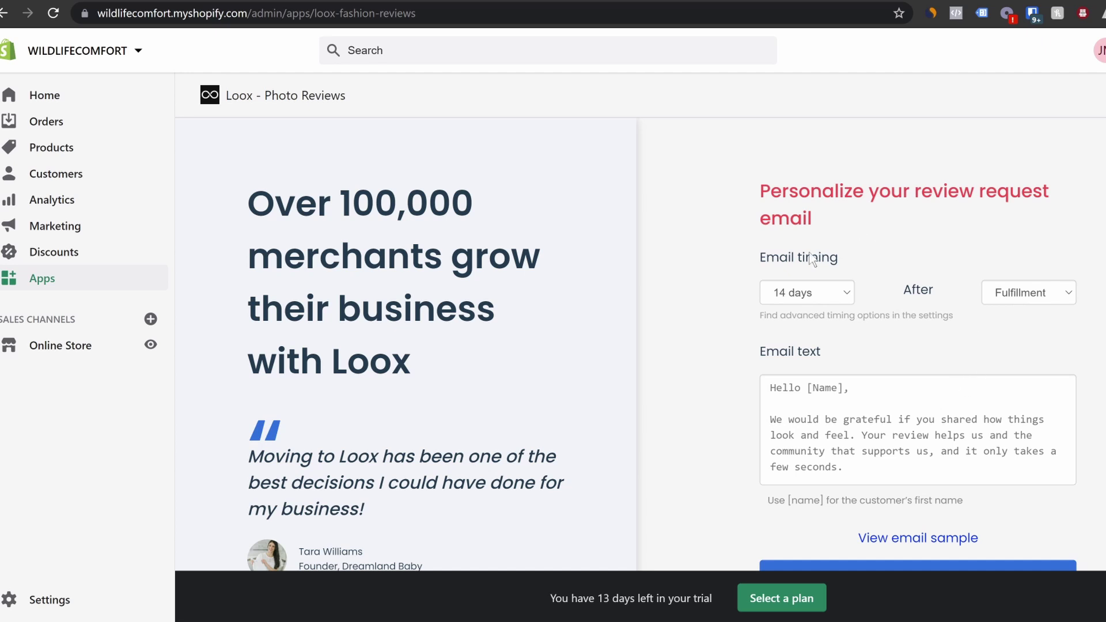
scroll(921, 375, "down", 1)
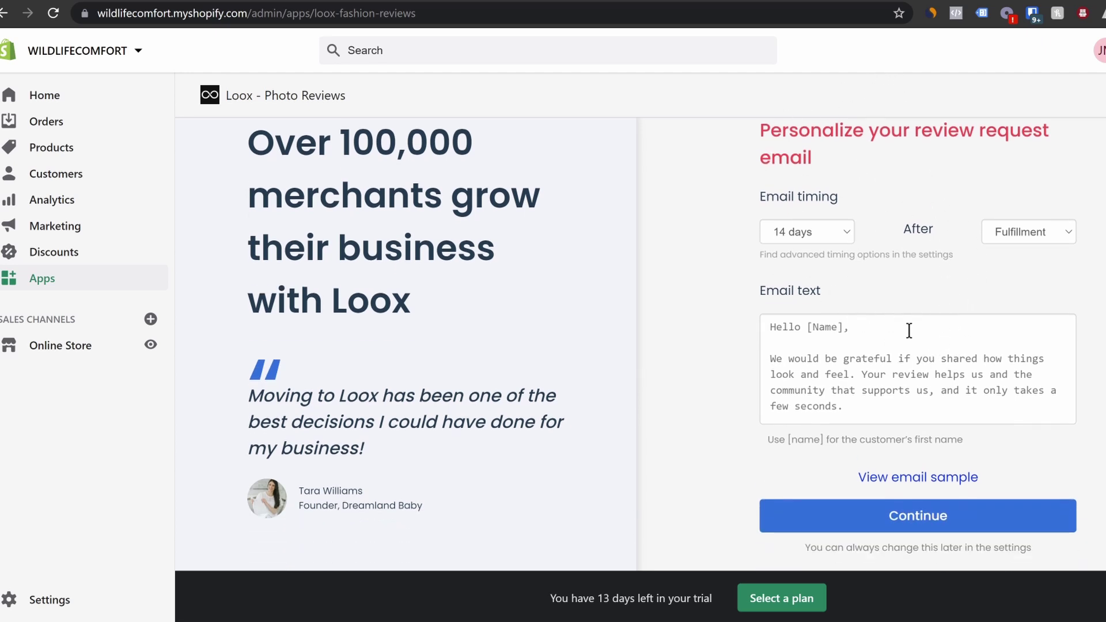
scroll(908, 330, "up", 1)
scroll(901, 351, "down", 1)
left_click(949, 514)
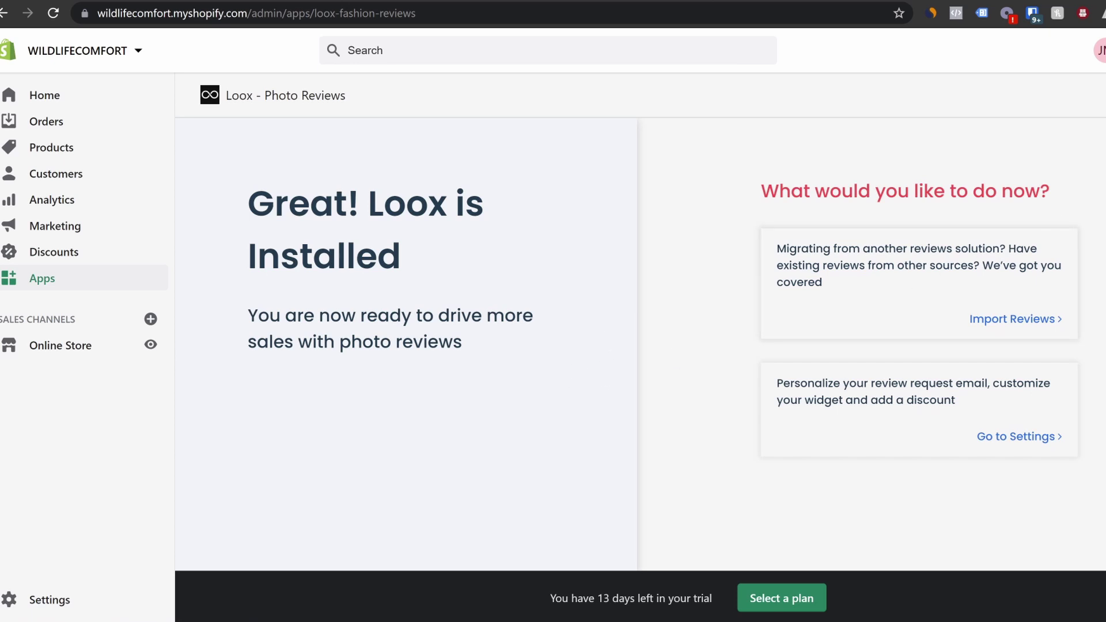
left_click(1005, 436)
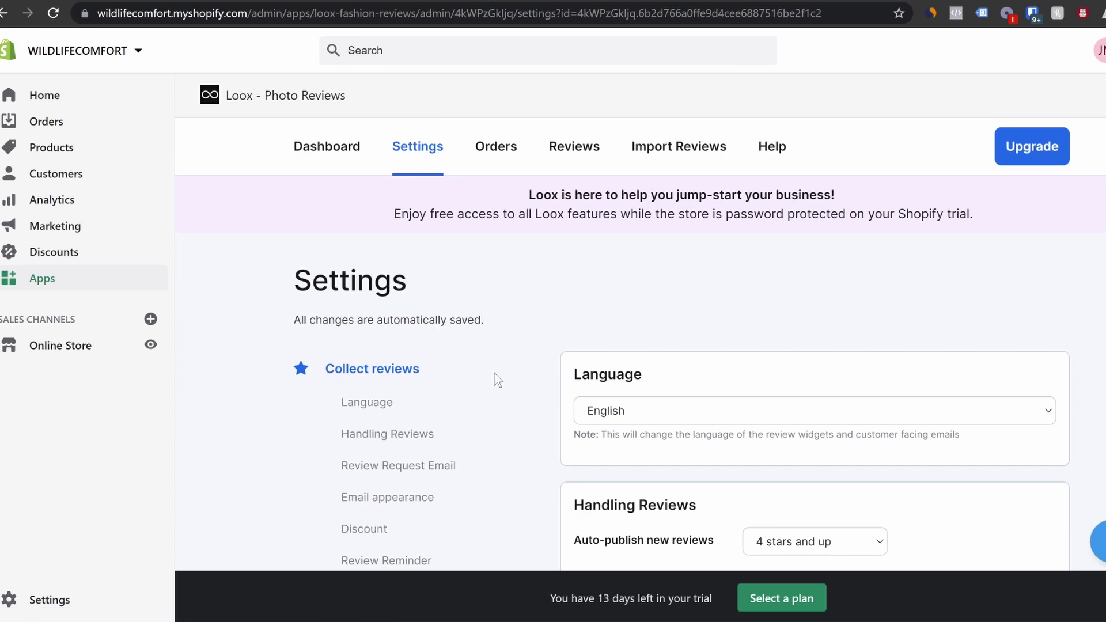
Drag the 'Import to Loox' button from Import Reviews onto the bookmarks bar
scroll(498, 380, "down", 2)
scroll(498, 380, "up", 2)
left_click(668, 151)
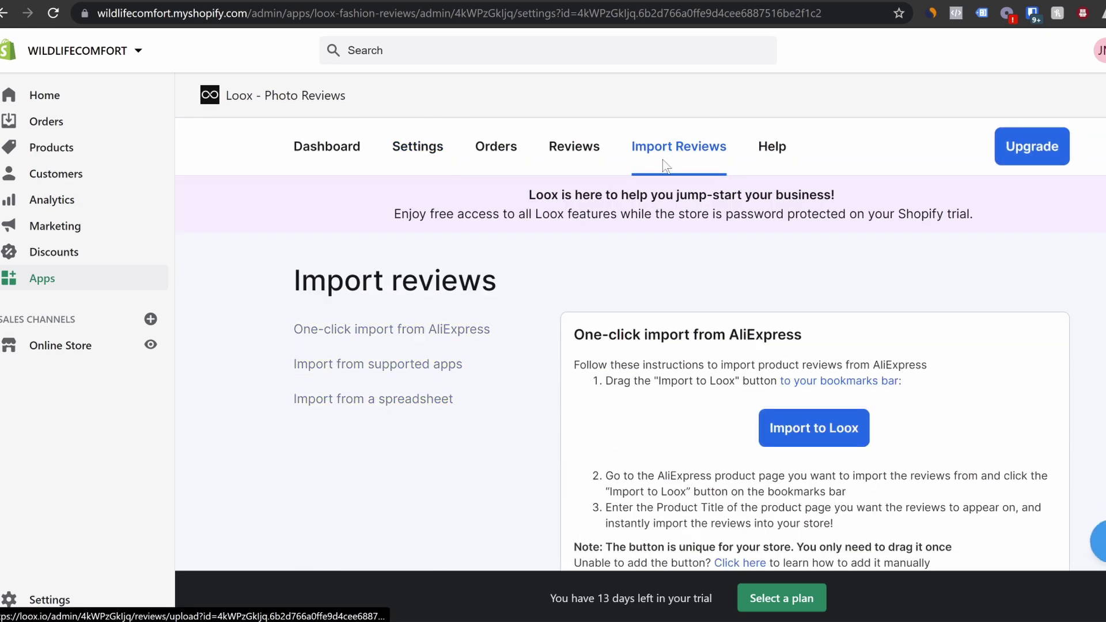
scroll(682, 369, "down", 3)
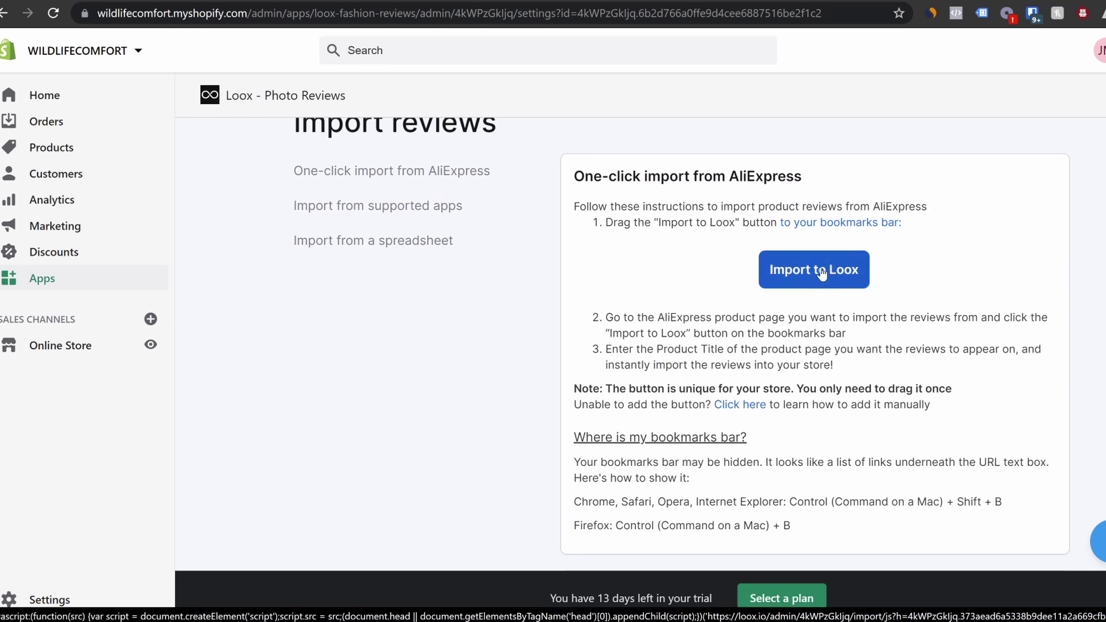
left_click(822, 274)
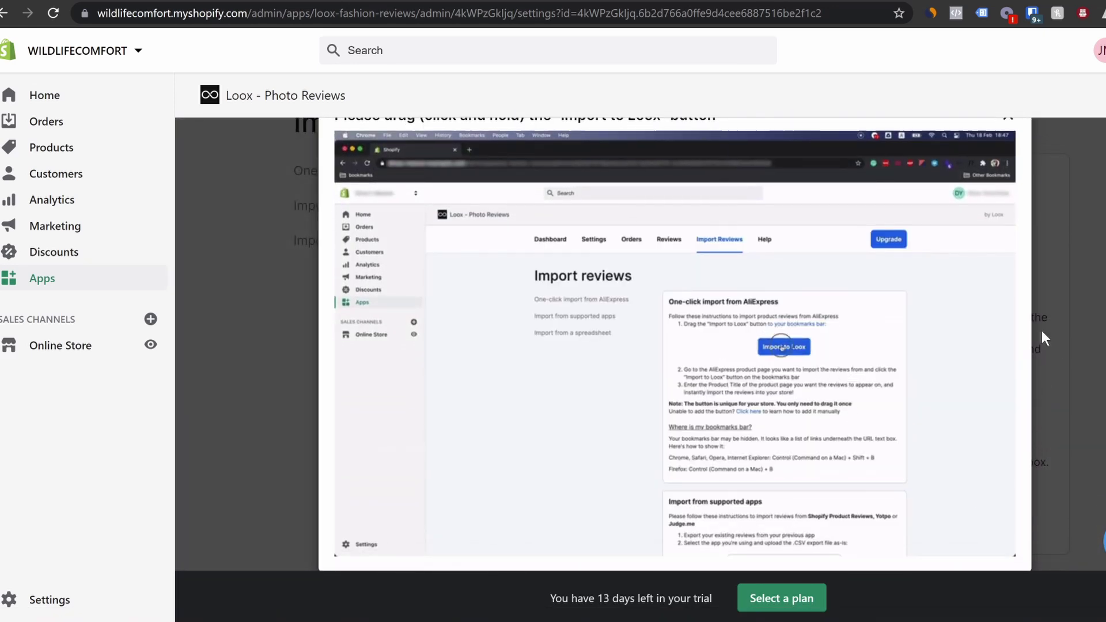
scroll(1041, 331, "up", 1)
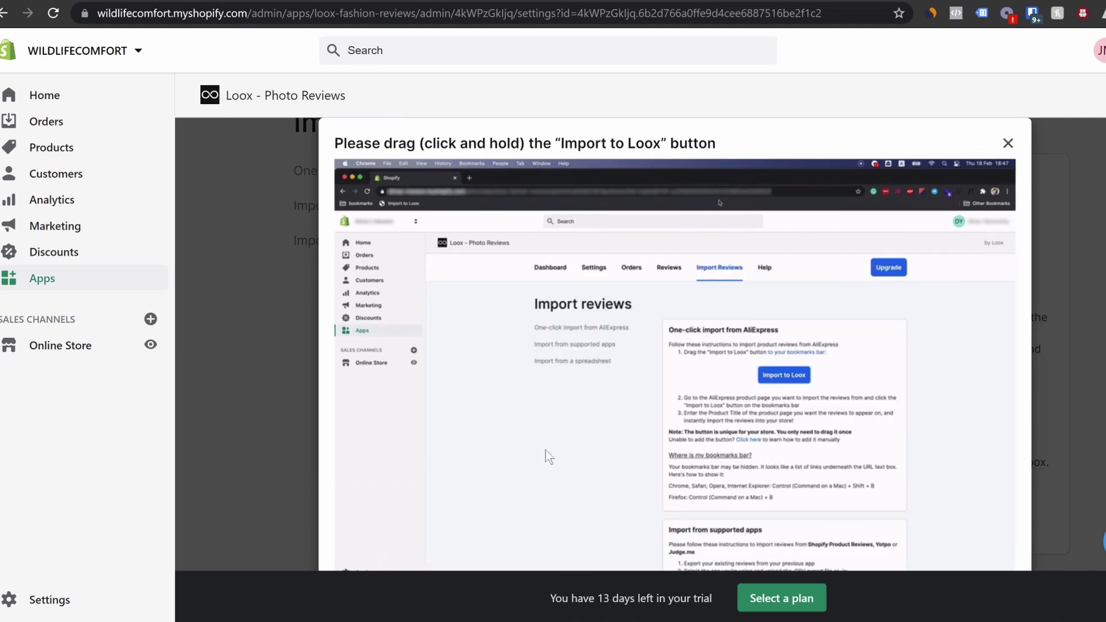
scroll(970, 345, "down", 1)
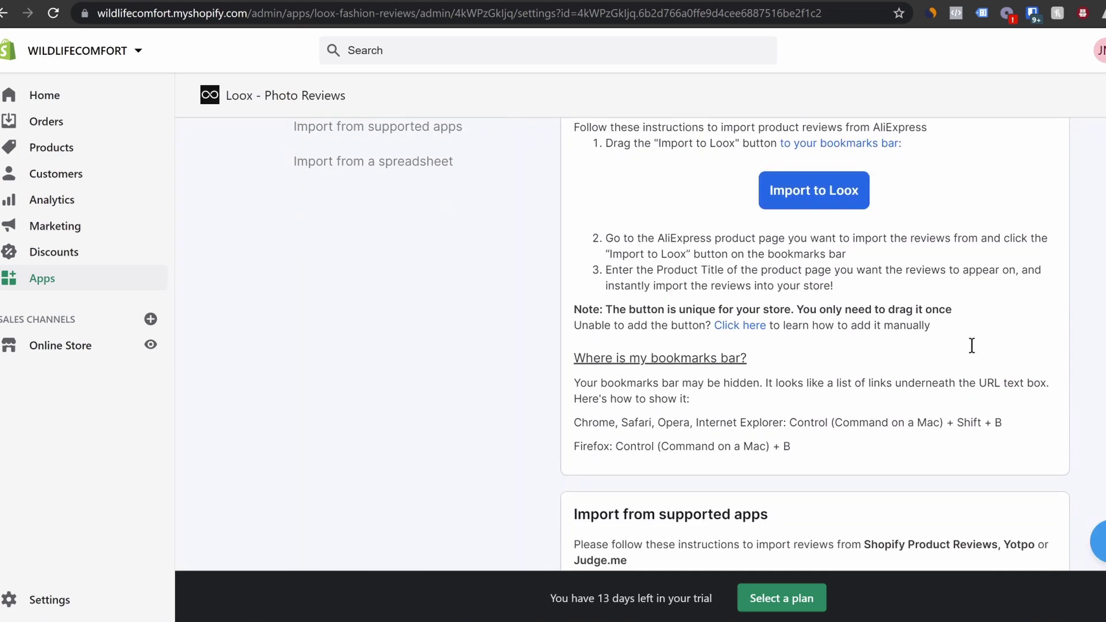
scroll(971, 346, "up", 1)
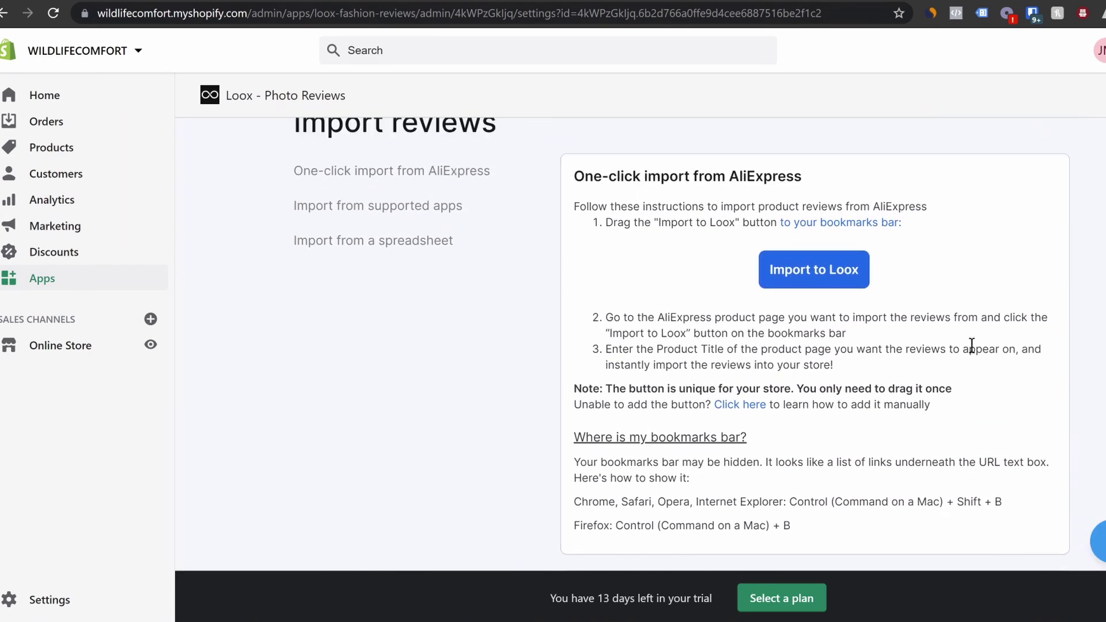
key("ctrl+shift+b")
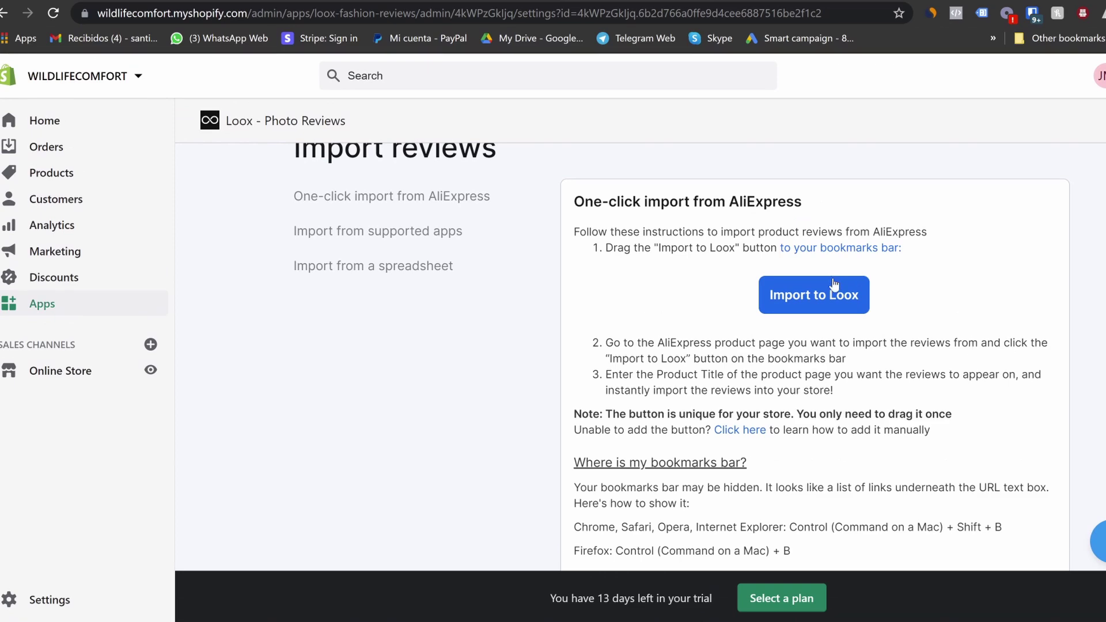
left_click_drag(805, 300, 878, 42)
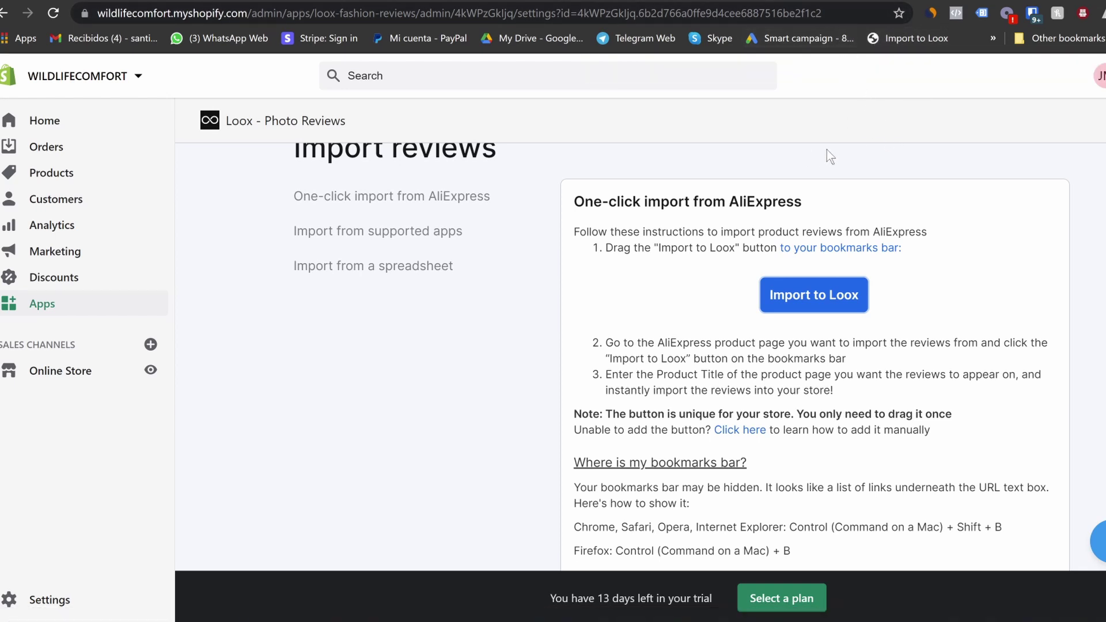
Launch the Loox importer on the AliExpress hammock and target Mosquito Hammock Pro
left_click(749, 1)
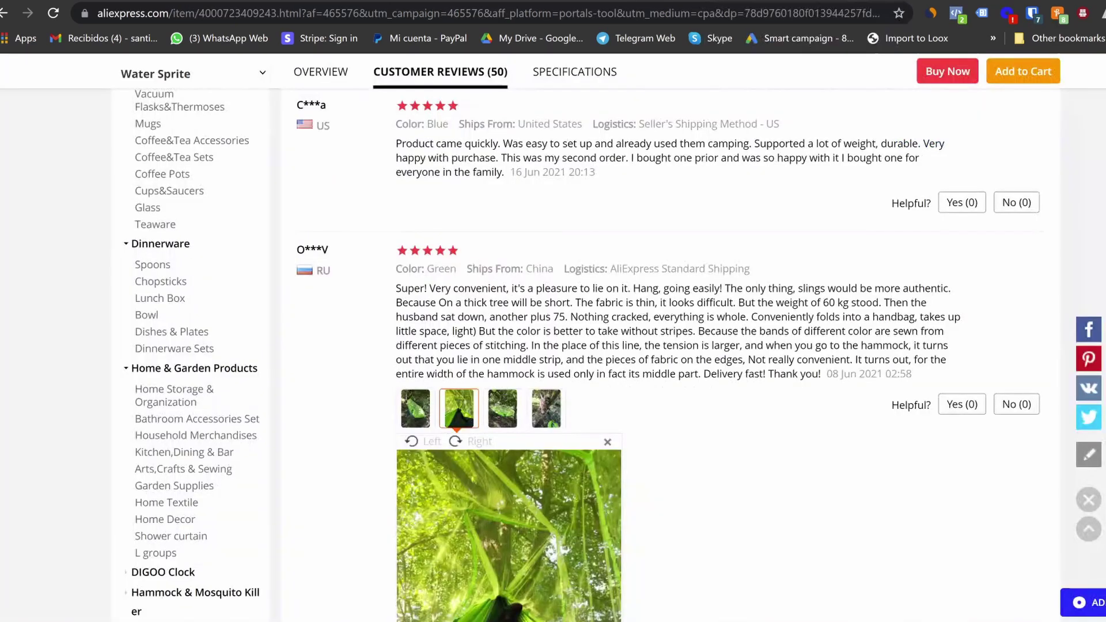
scroll(736, 251, "up", 10)
scroll(736, 251, "down", 2)
scroll(740, 247, "up", 1)
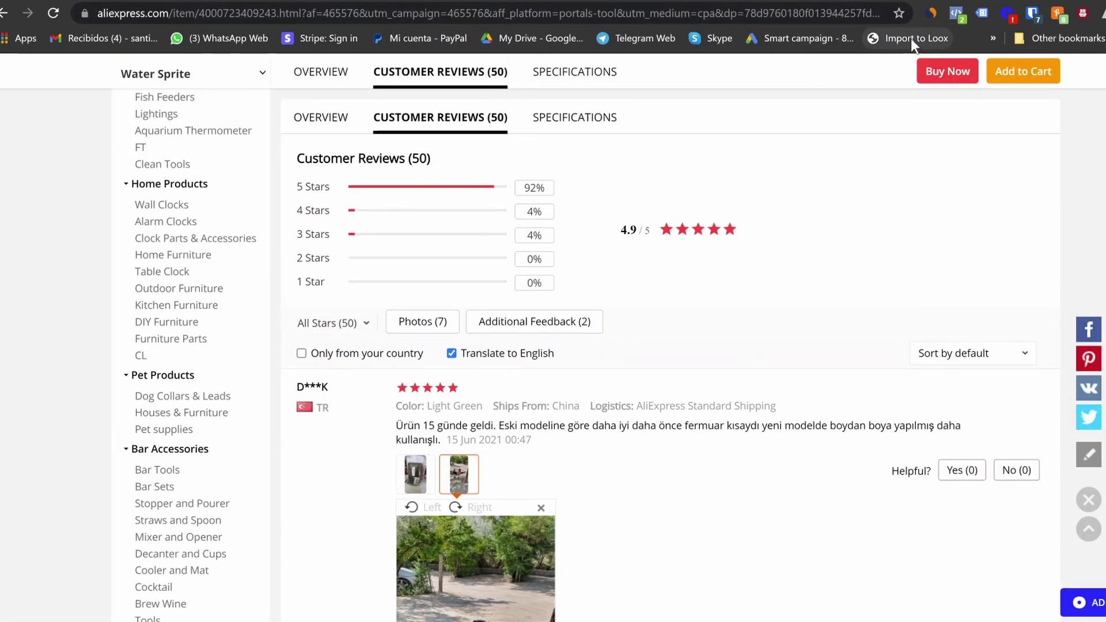
left_click(911, 40)
left_click(678, 180)
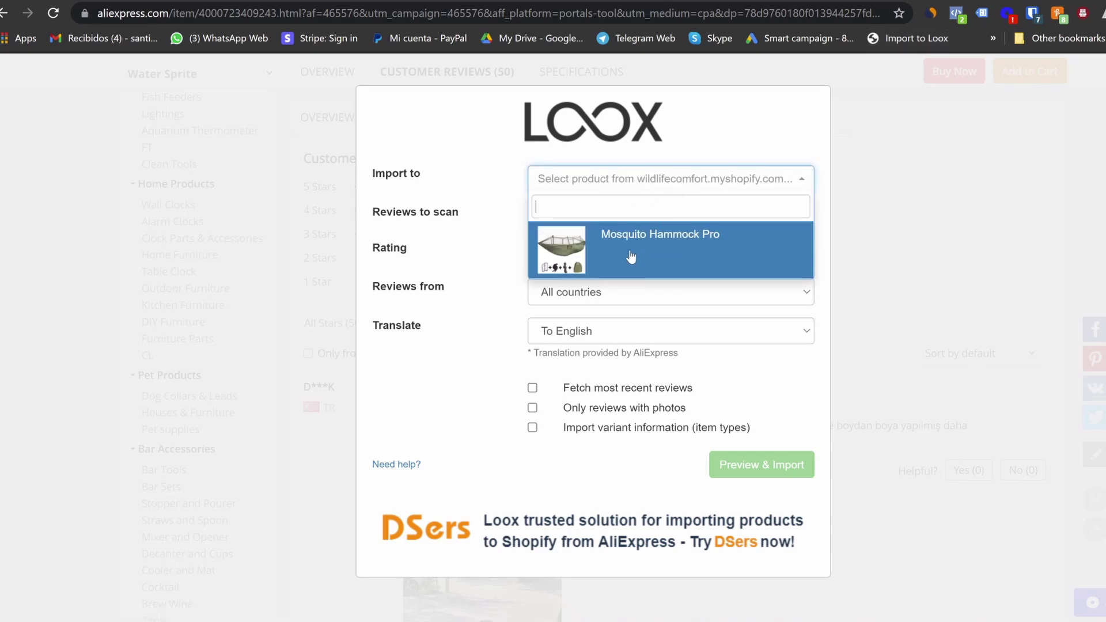
left_click(630, 249)
left_click(660, 181)
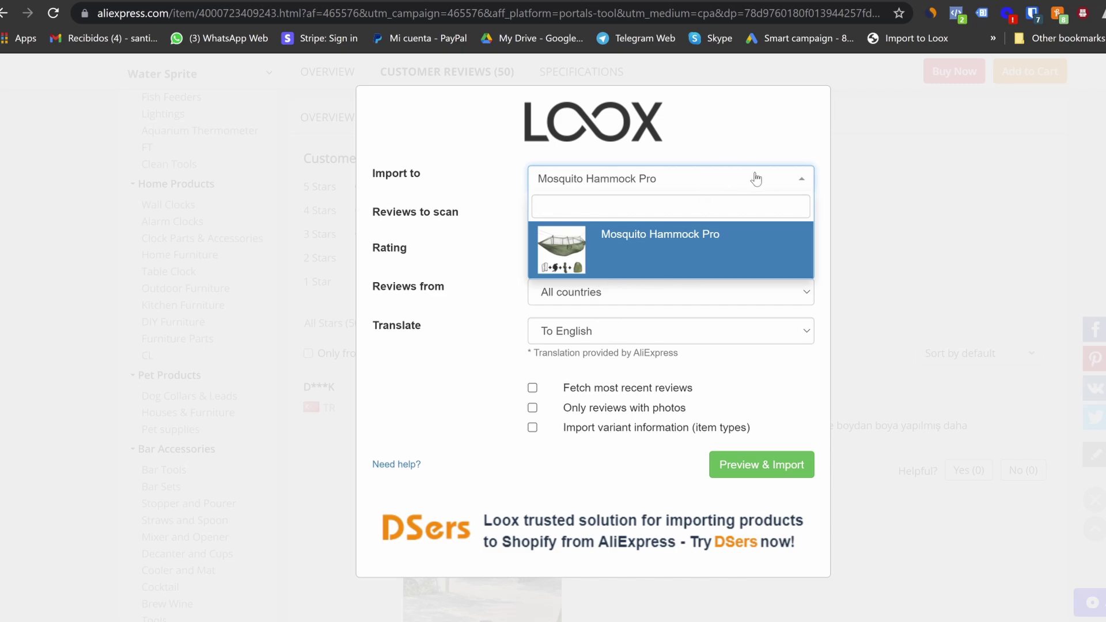
left_click(787, 181)
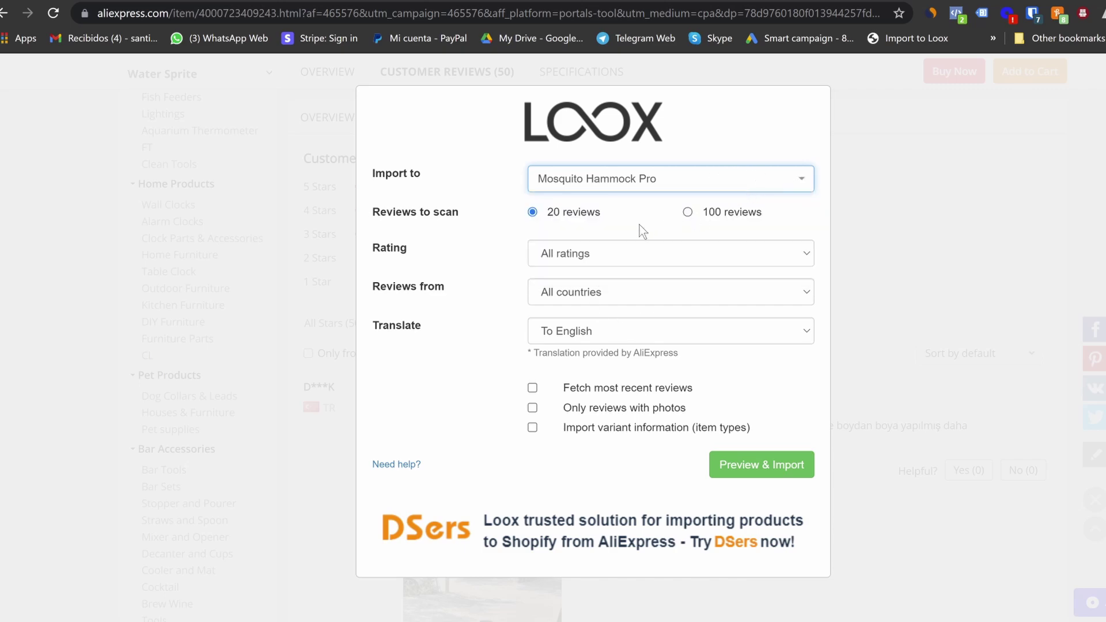
Filter to 4-star-and-up reviews from all countries and preview them
left_click(627, 250)
left_click(605, 329)
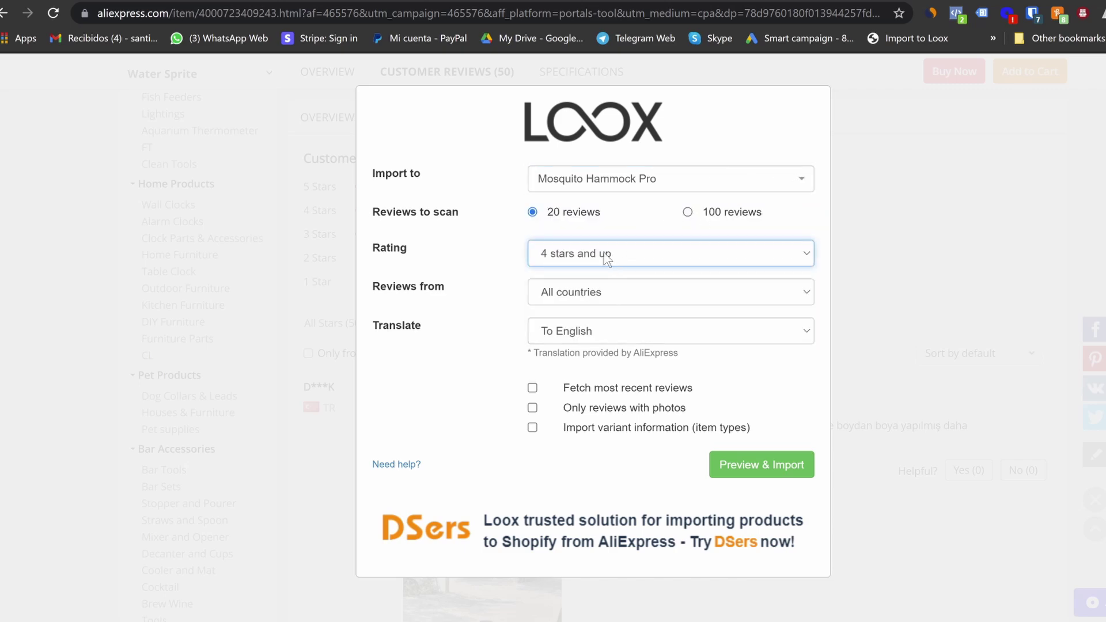
left_click(628, 283)
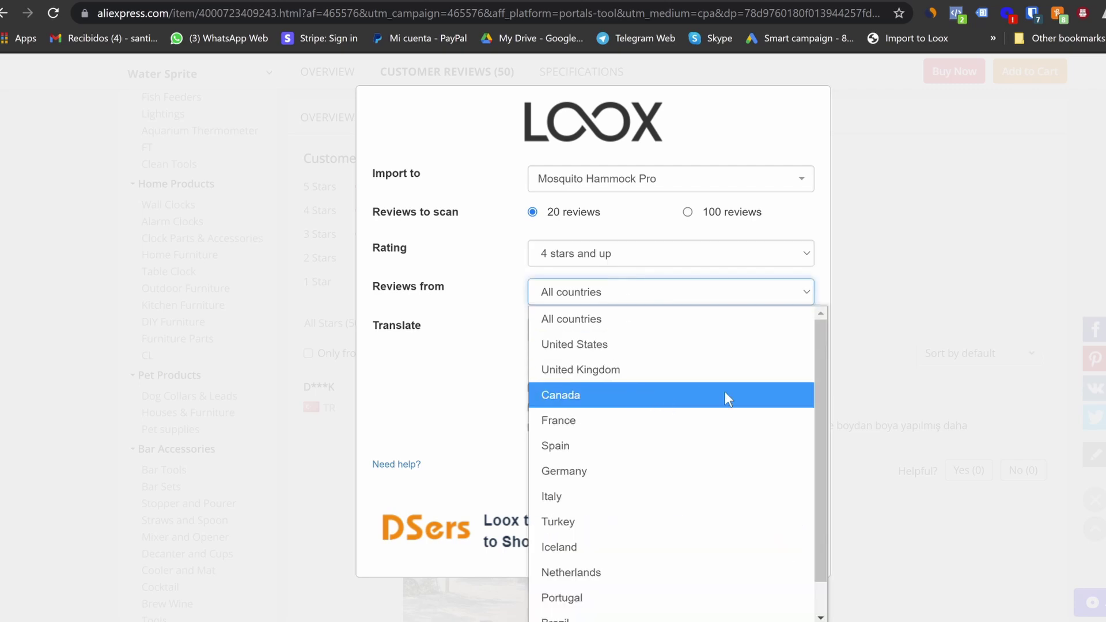
left_click(732, 288)
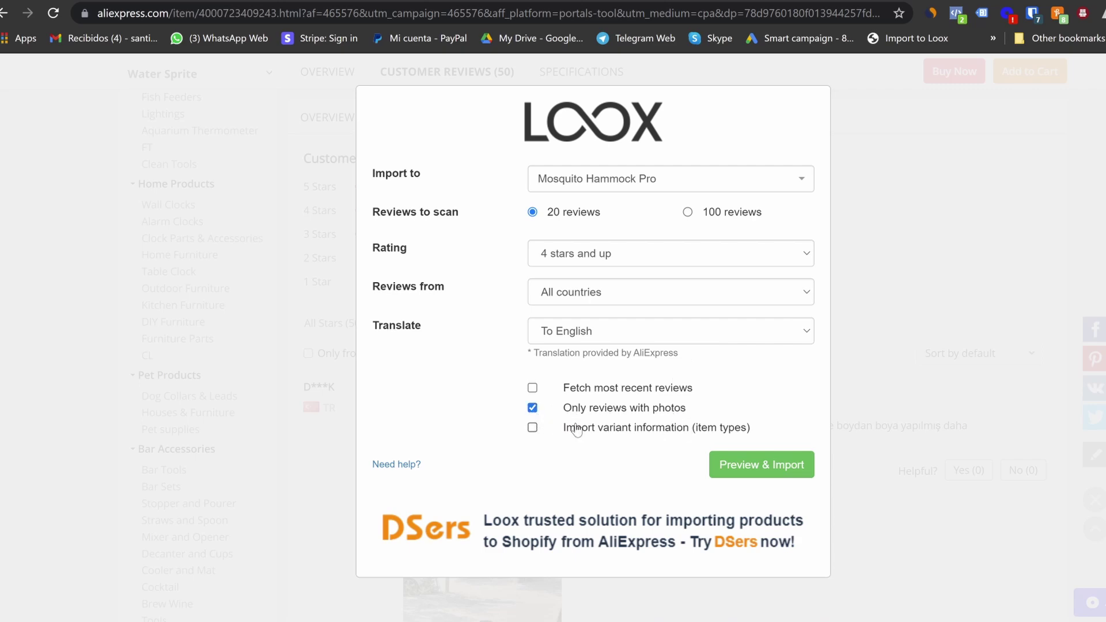
left_click(762, 472)
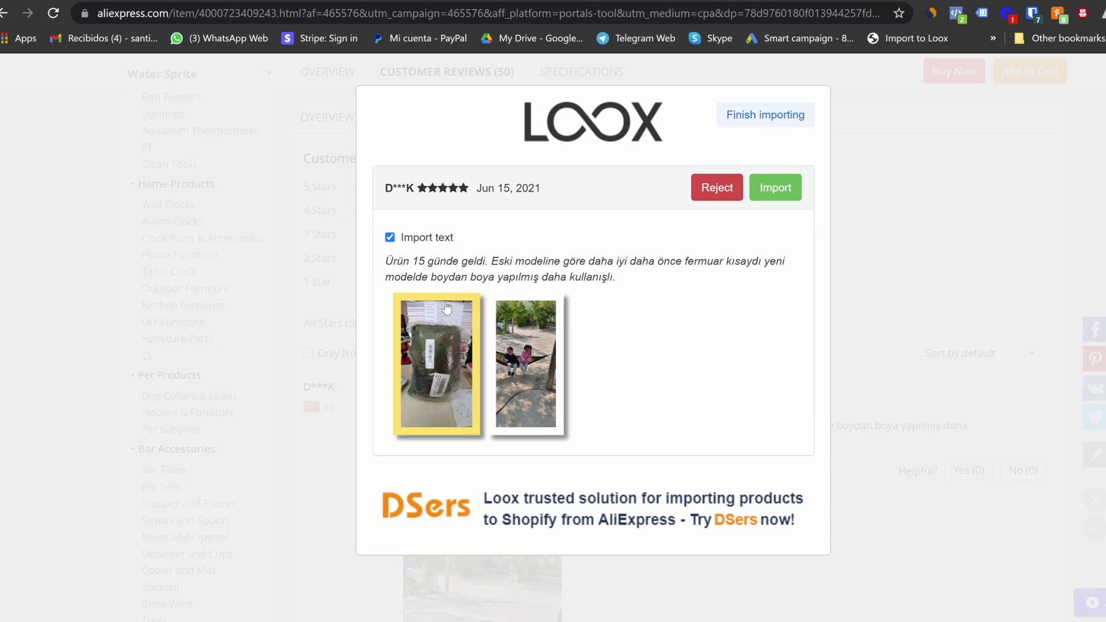
Import the previewed reviews into Loox, leaving out the Turkish and Russian review text
left_click(390, 238)
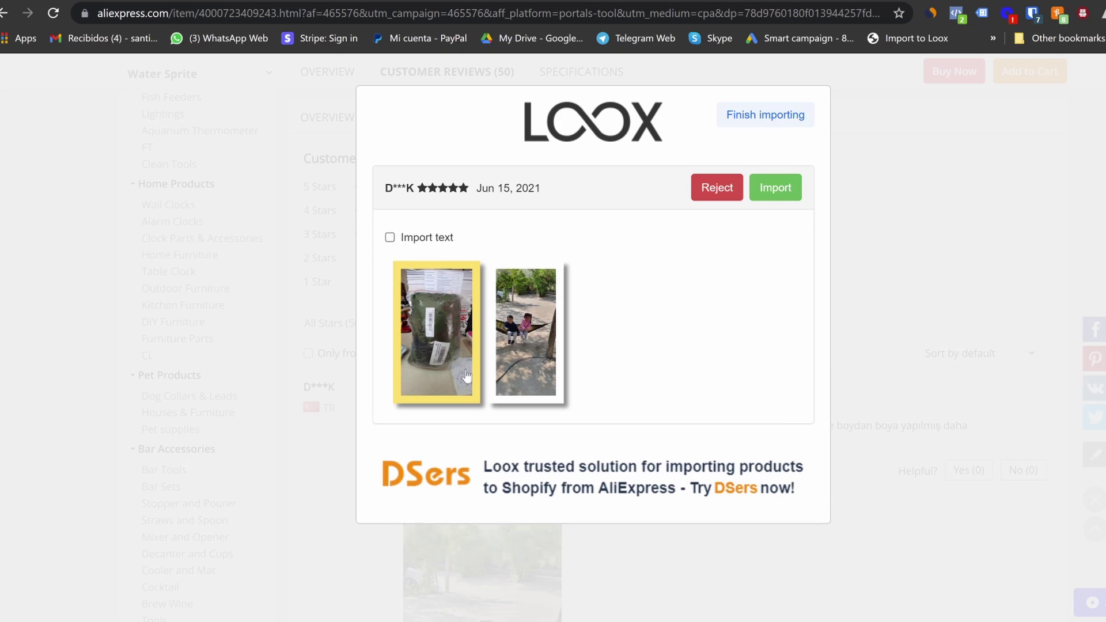
left_click(779, 190)
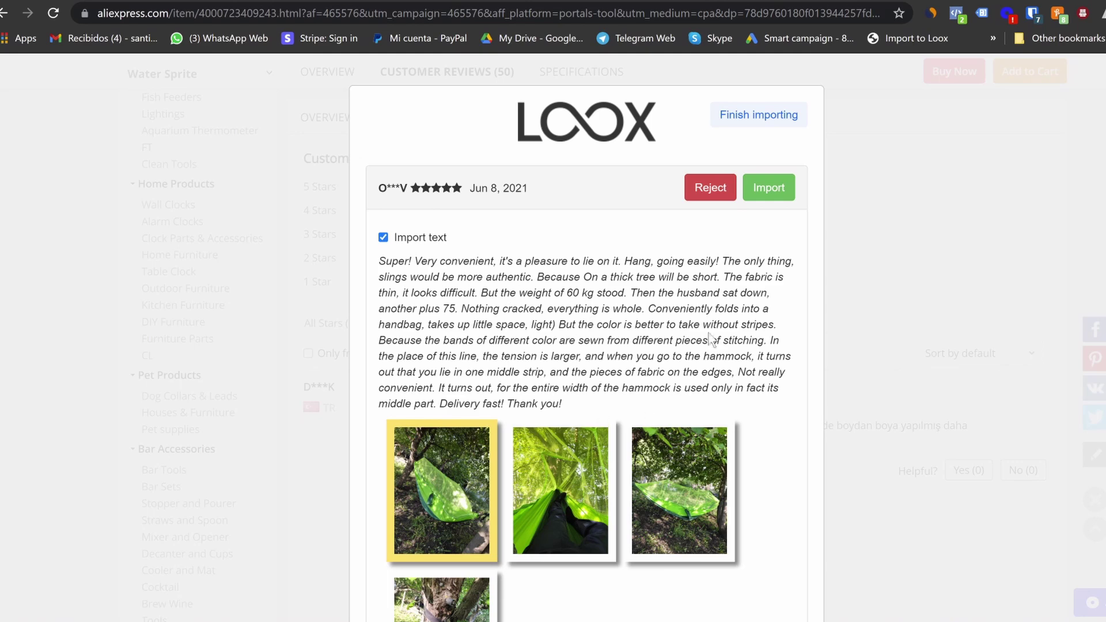
left_click(771, 192)
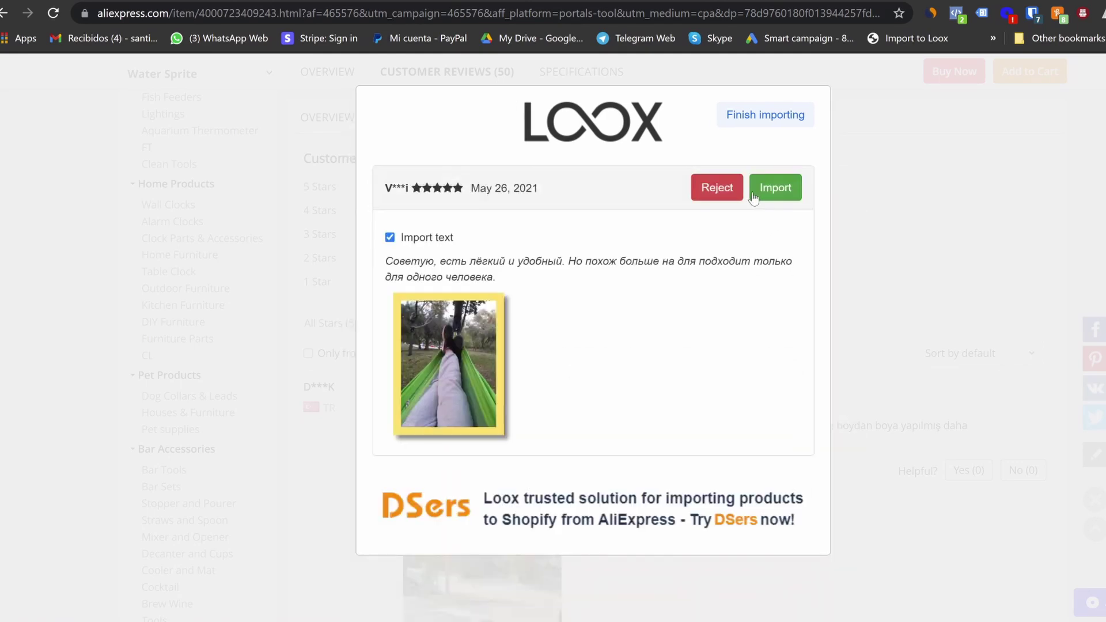
left_click(391, 239)
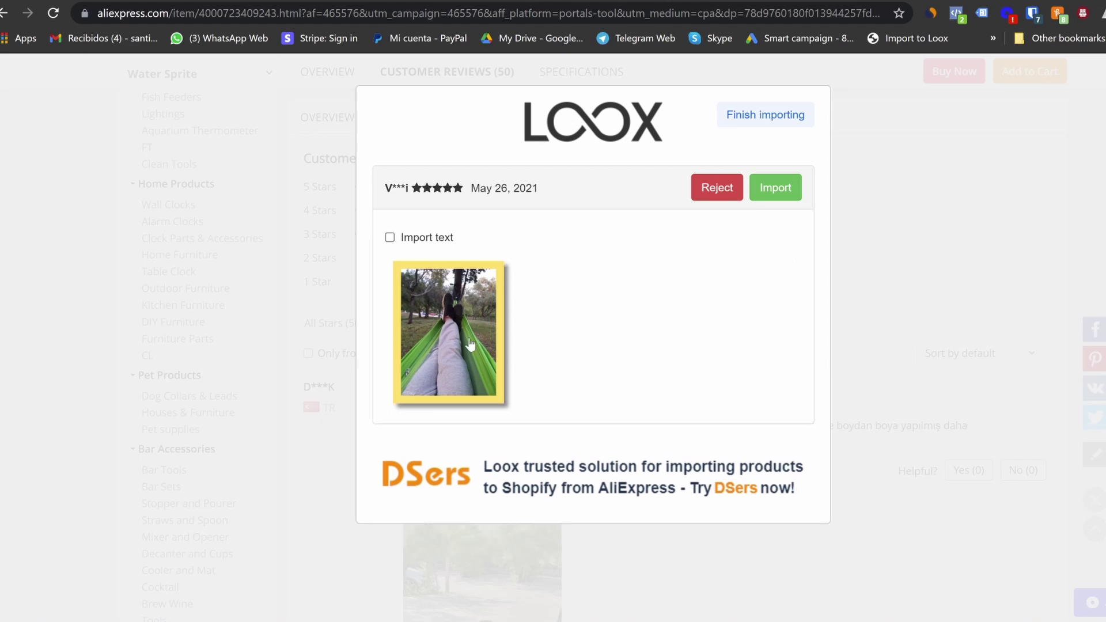
left_click(776, 188)
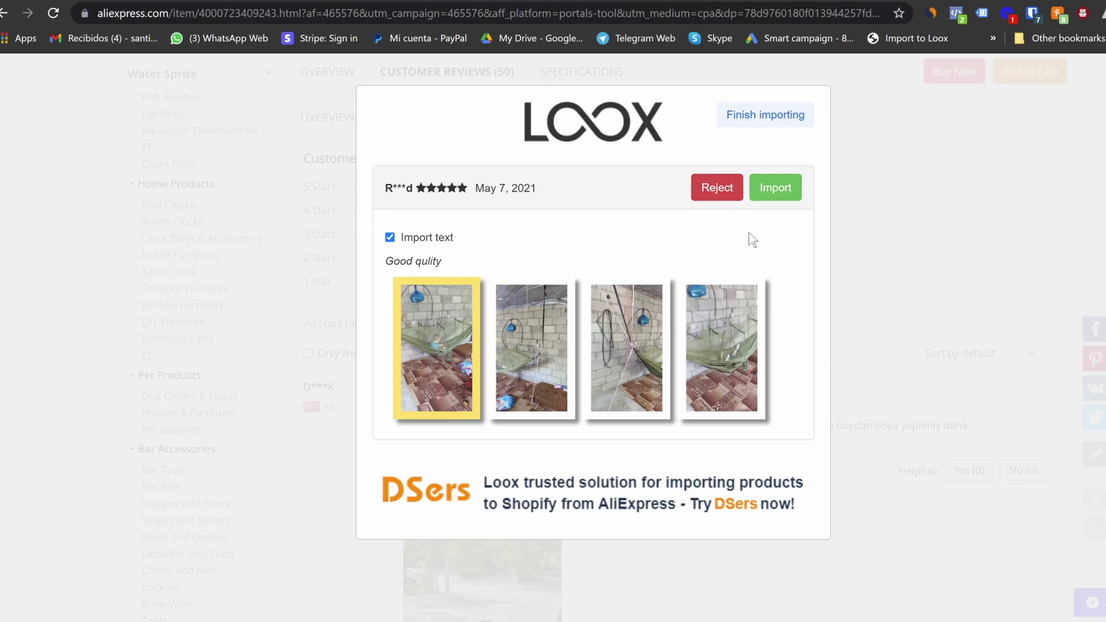
left_click(776, 188)
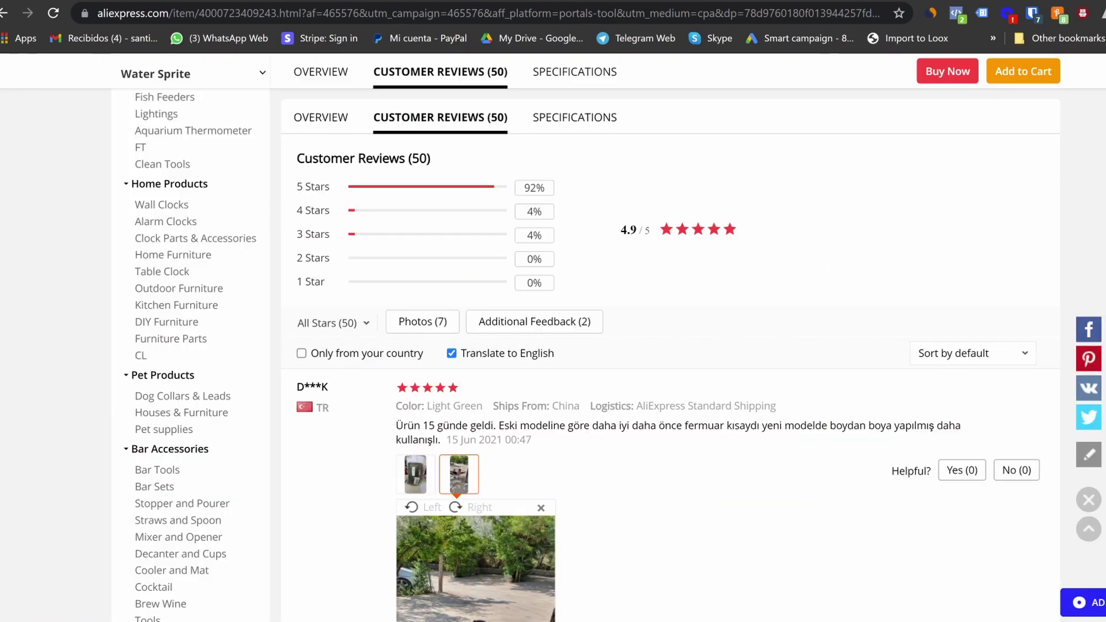
Return to the AliExpress hammock product tab
scroll(608, 308, "up", 3)
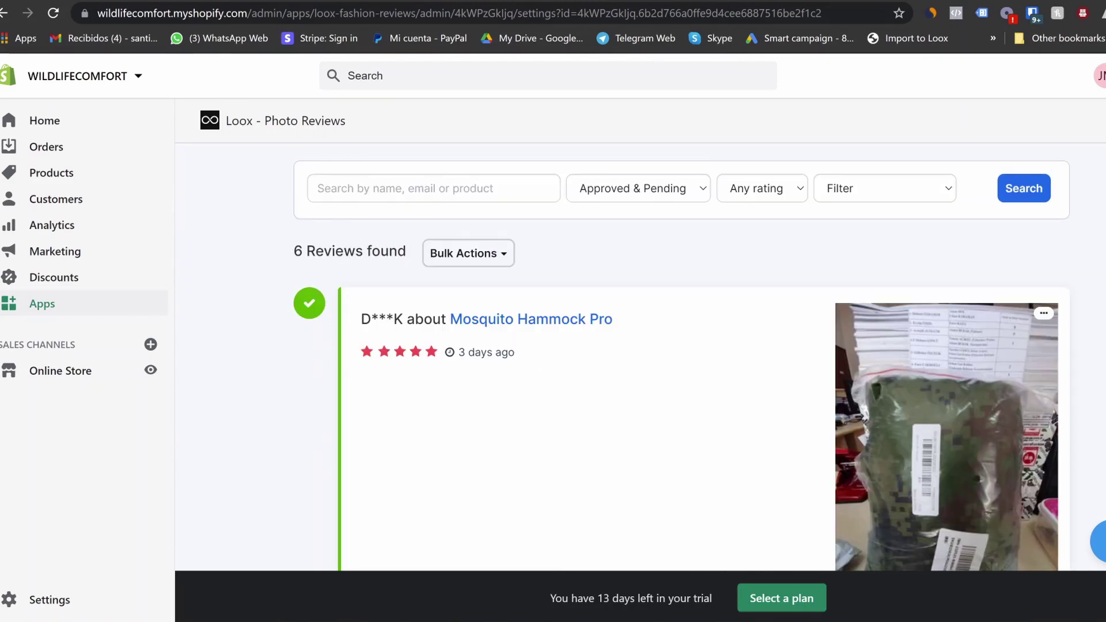
left_click(605, 2)
scroll(464, 269, "up", 12)
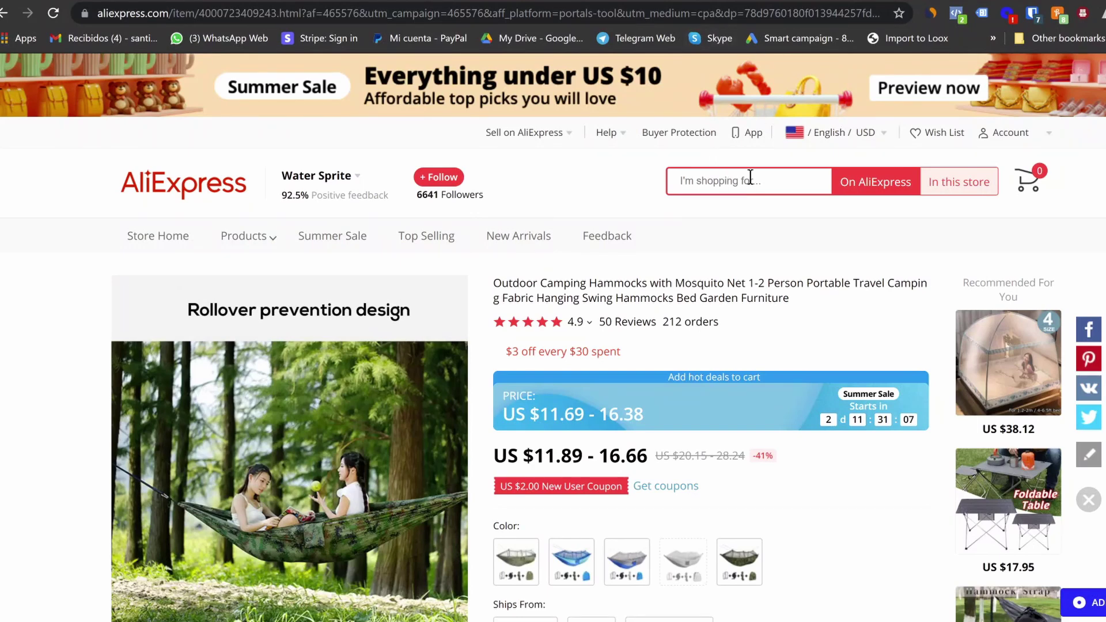
Search AliExpress for 'mosquito hammock', sort by orders, and open the best seller
type("mosq")
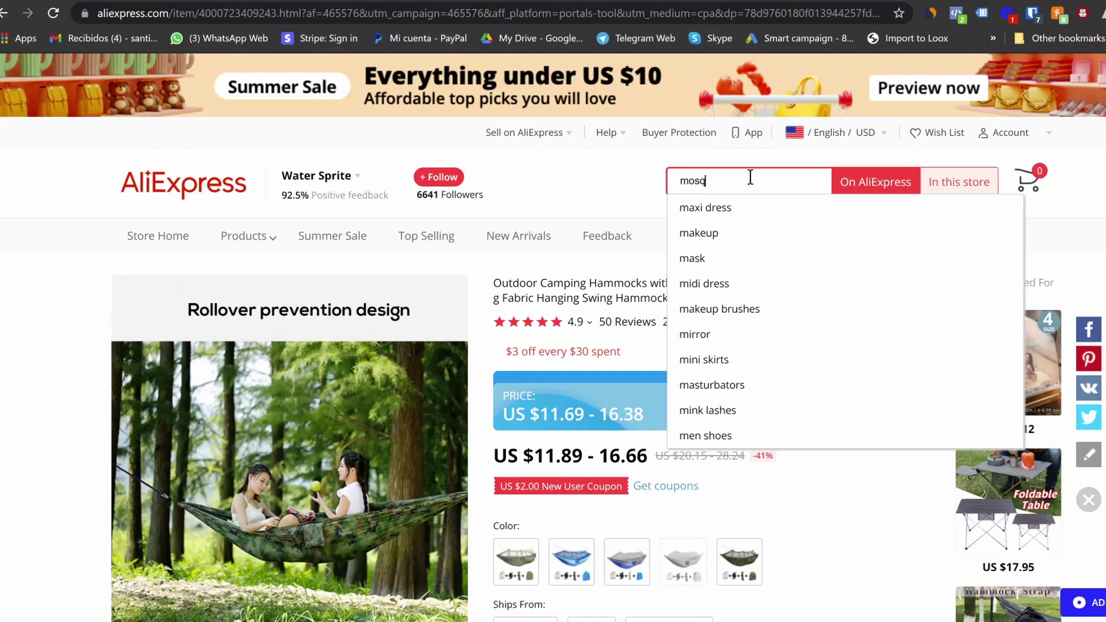
type("uito hammock")
key("Return")
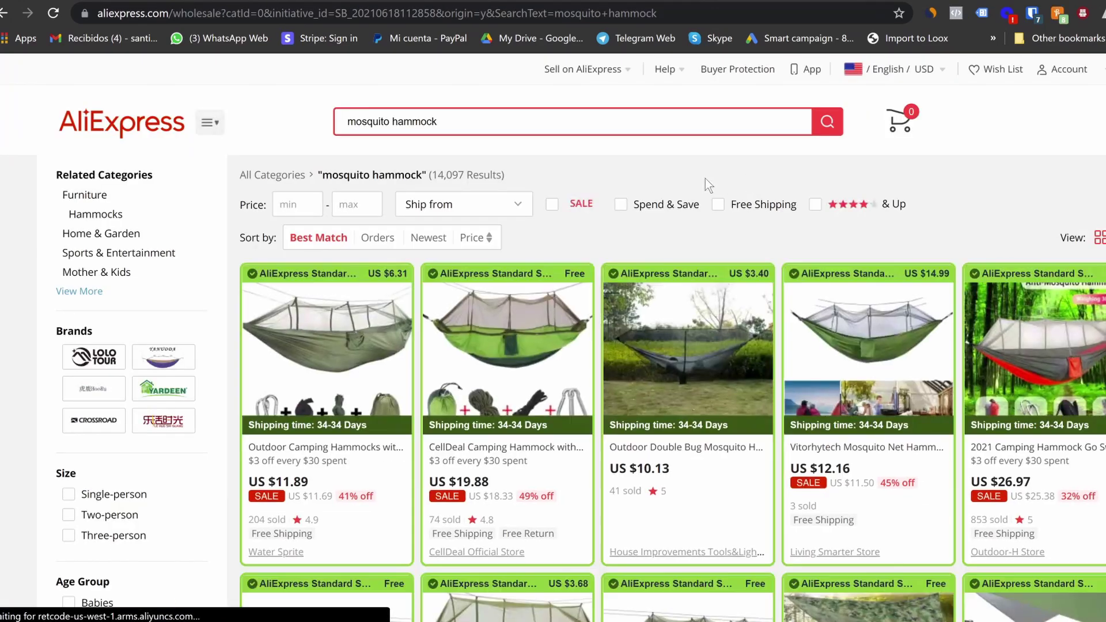
left_click(374, 238)
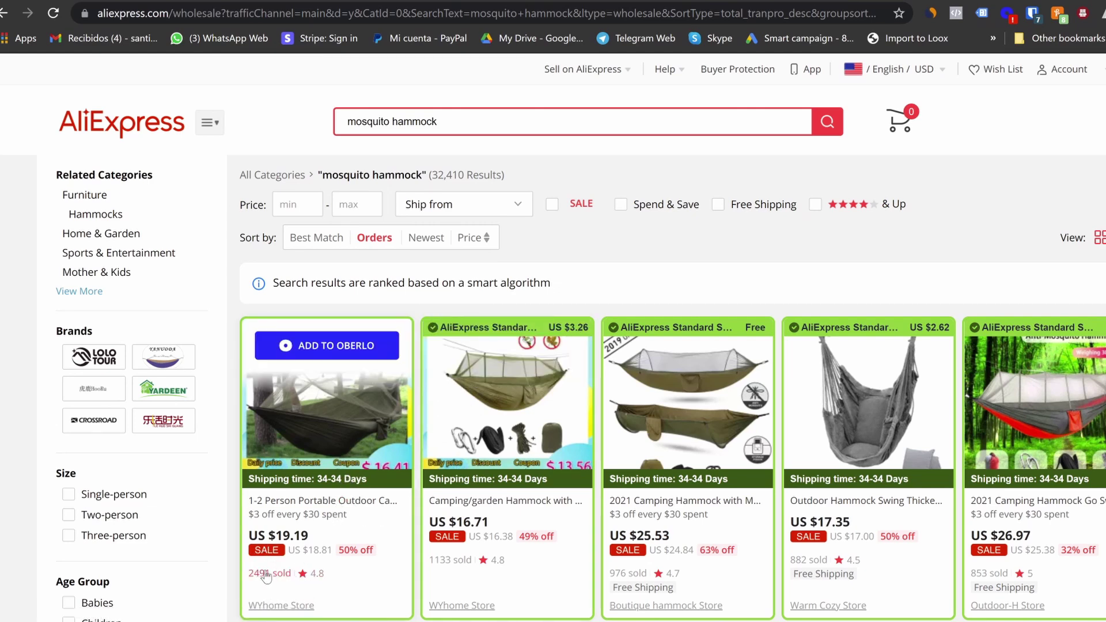
left_click(322, 505)
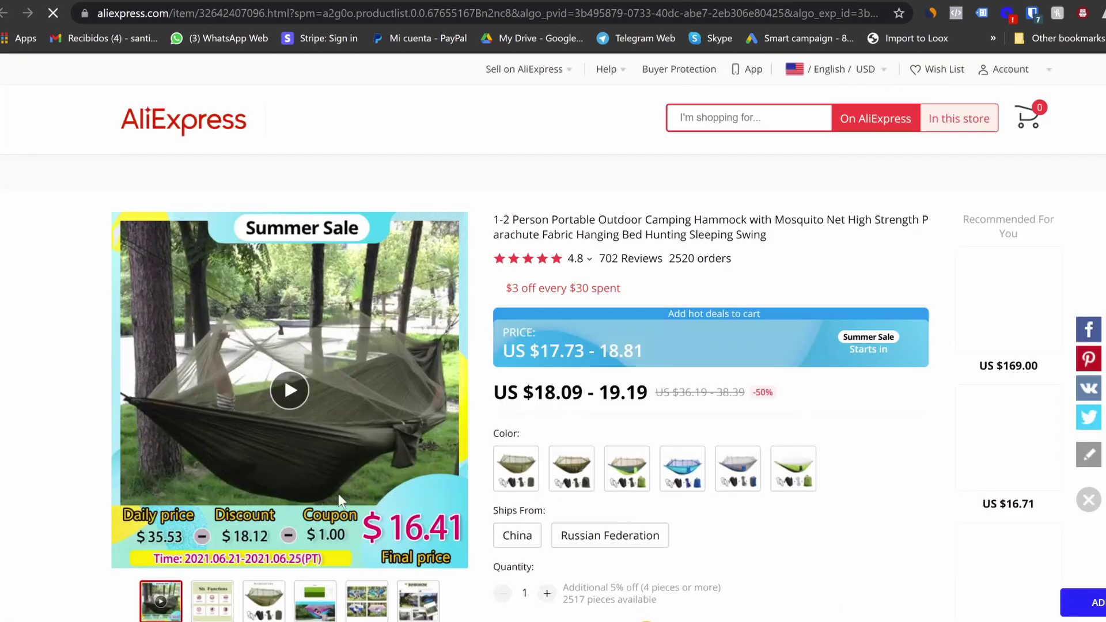
View the camping hammock's customer reviews and start a Loox review import
scroll(408, 463, "down", 5)
scroll(451, 469, "down", 1)
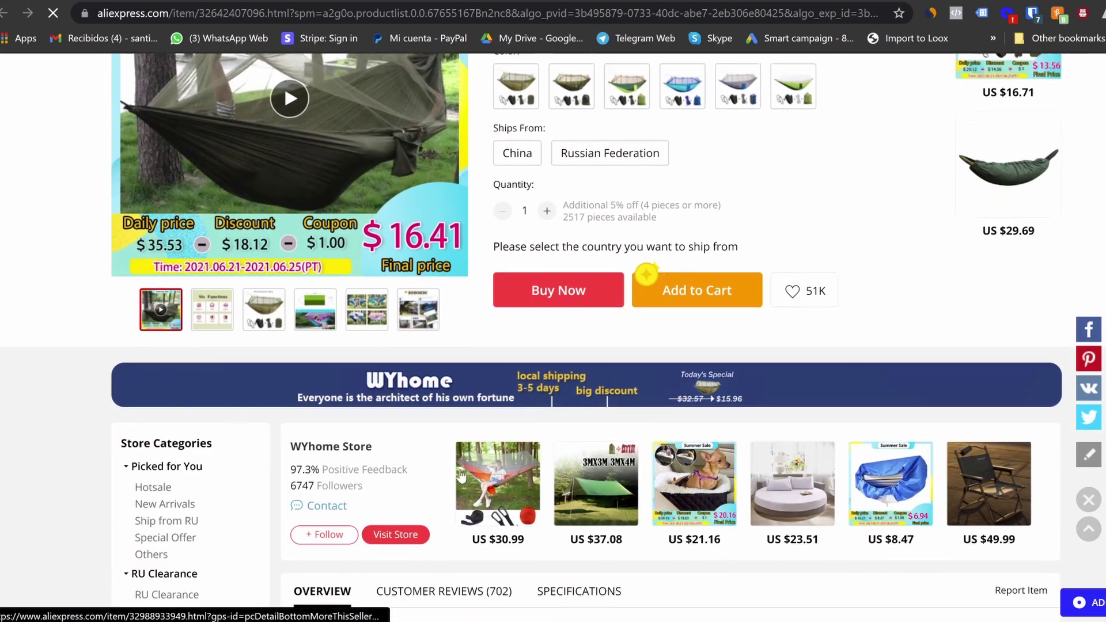
left_click(472, 536)
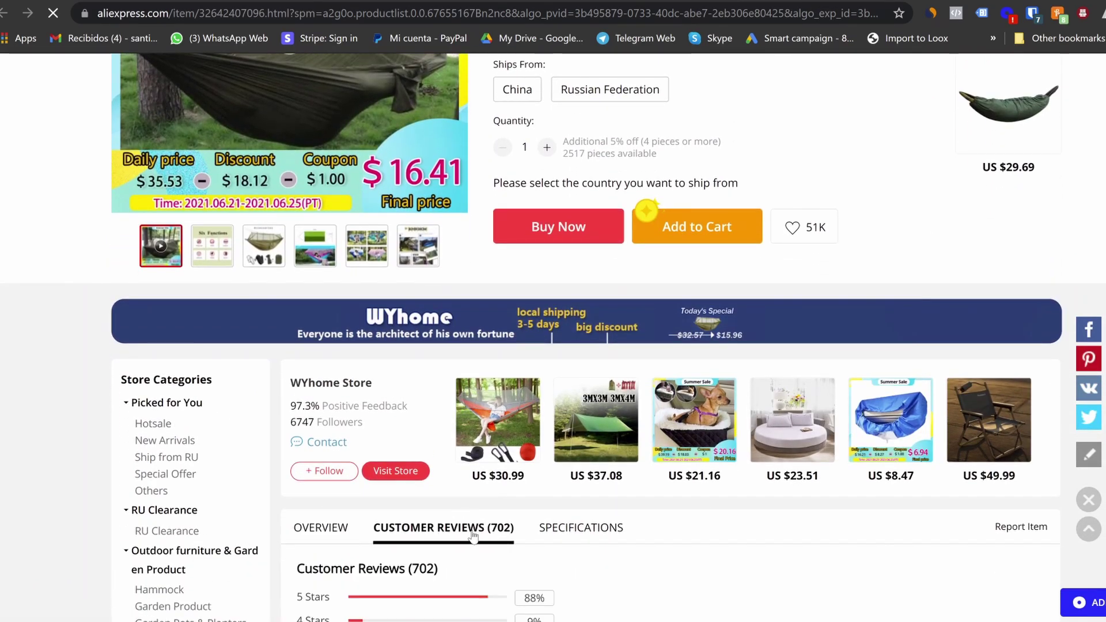
scroll(804, 198, "up", 4)
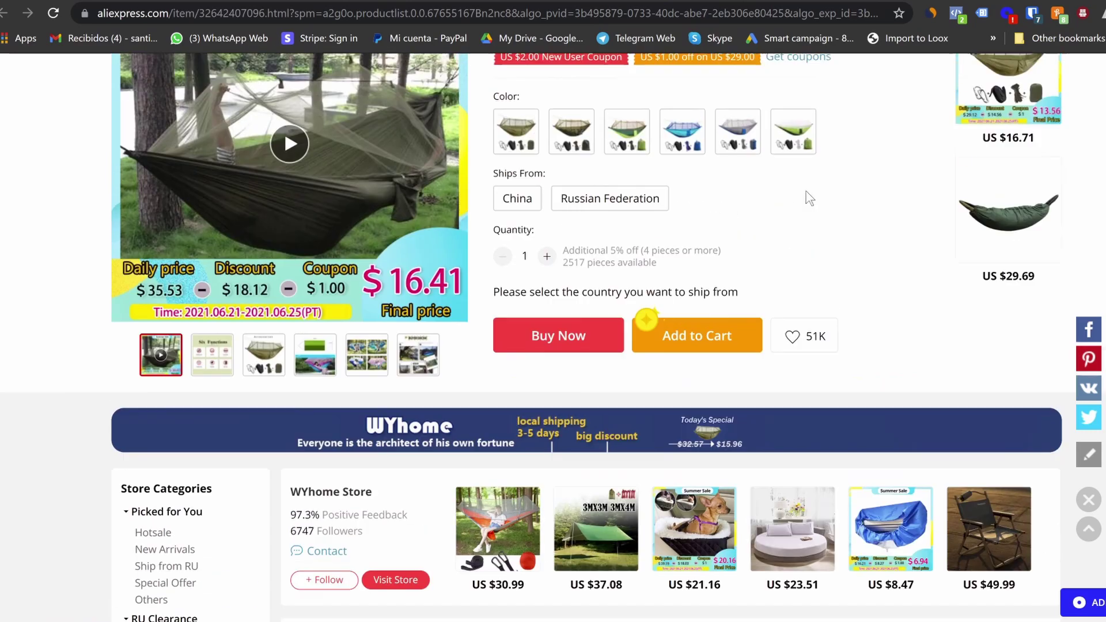
left_click(907, 35)
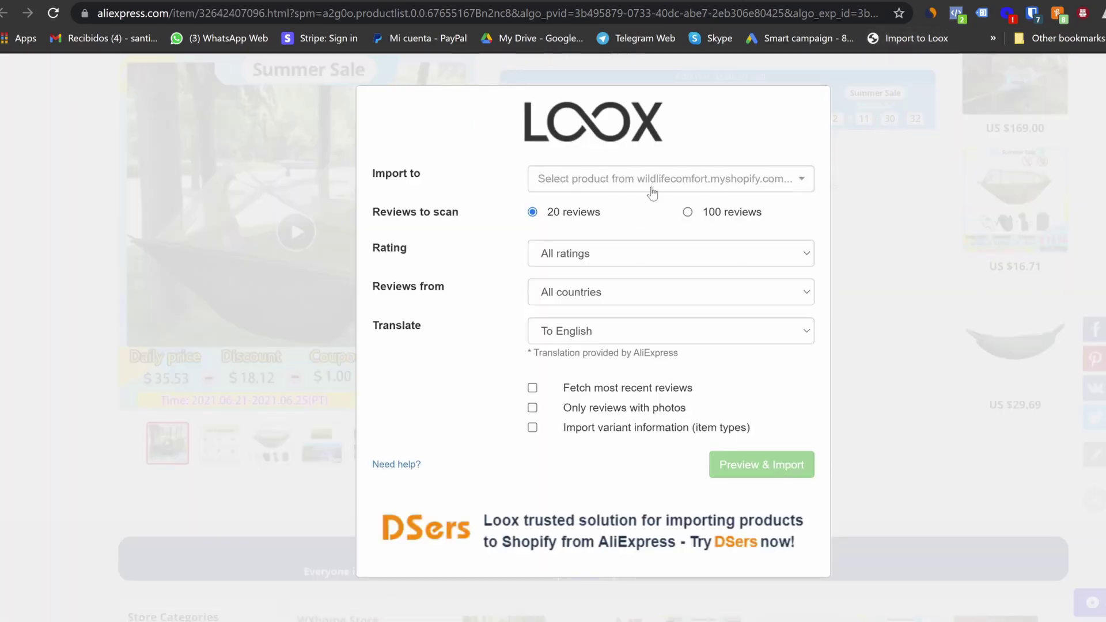
Filter the Loox import to Mosquito Hammock Pro, 4 stars and up, all countries, photo-only, and preview
left_click(658, 188)
left_click(640, 252)
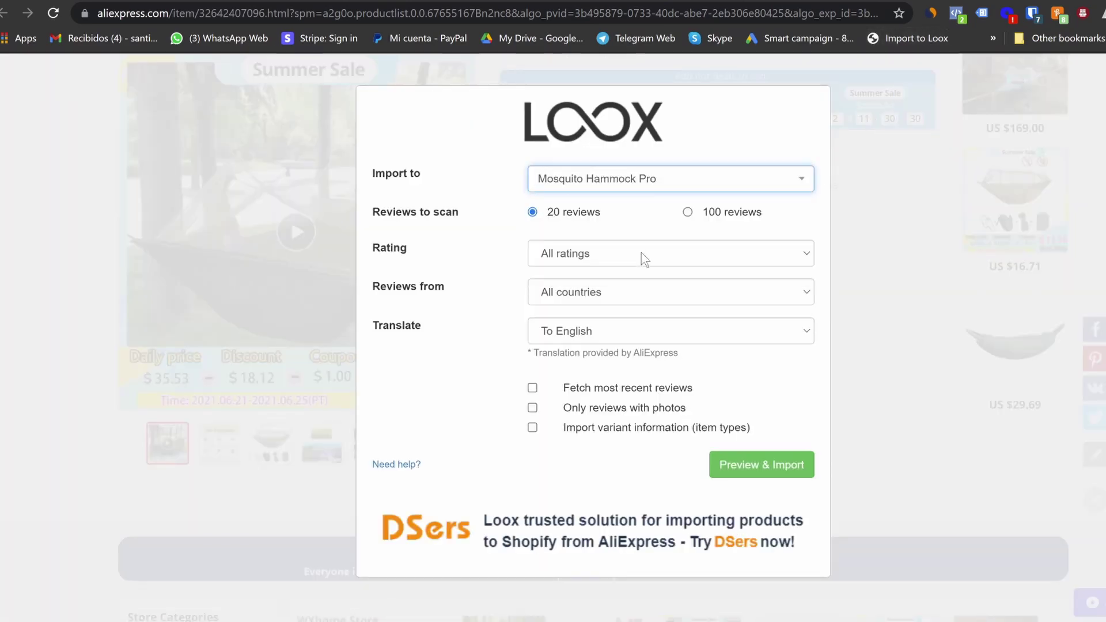
left_click(646, 260)
left_click(612, 328)
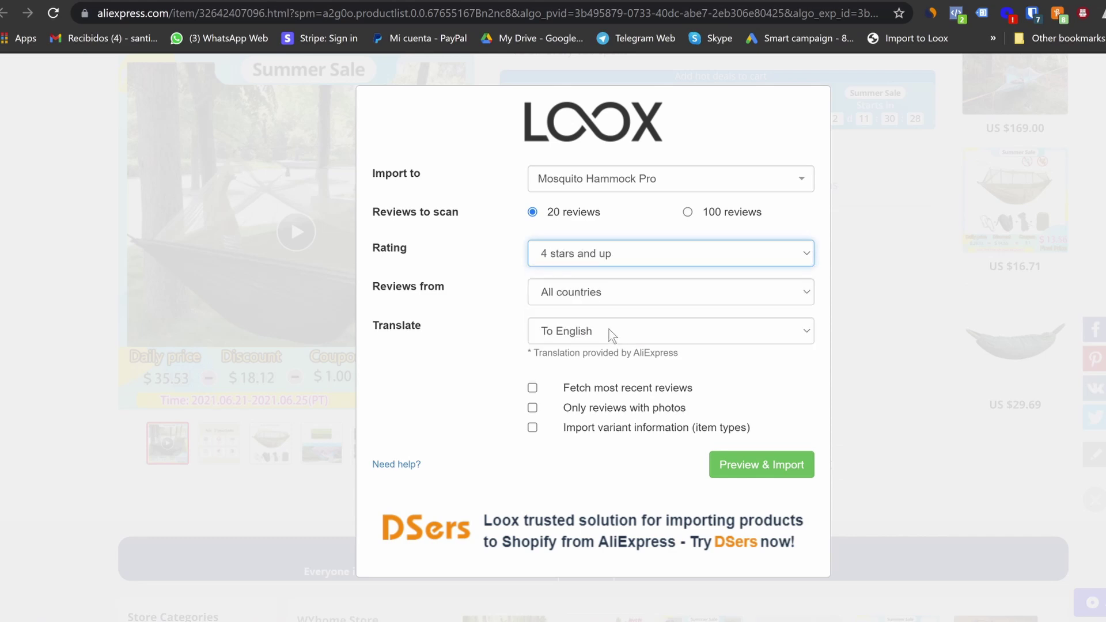
left_click(614, 295)
left_click(514, 284)
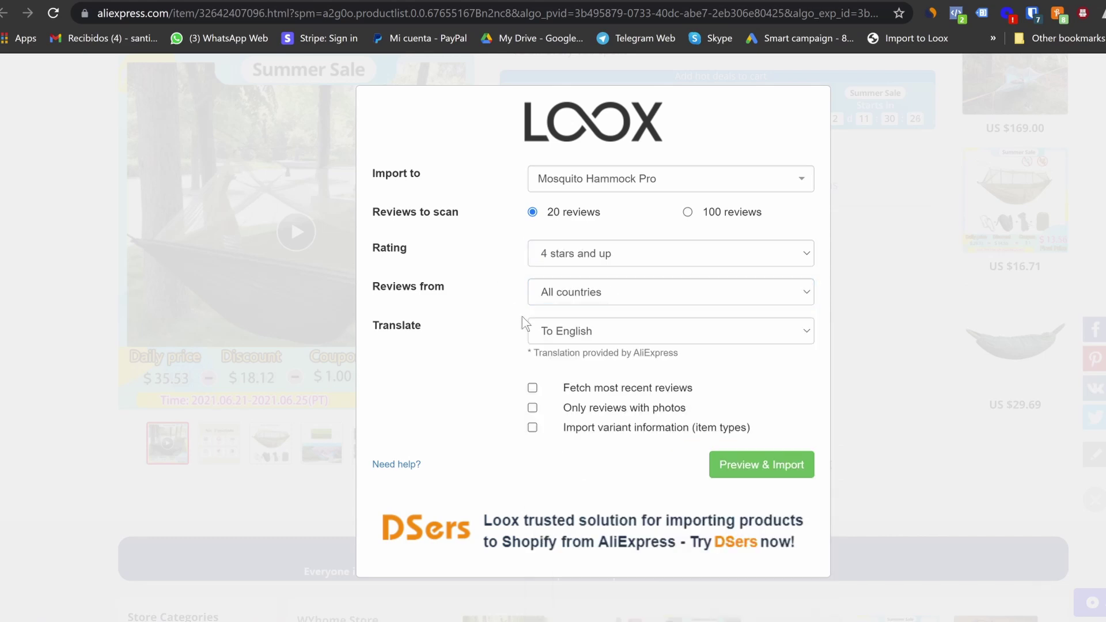
left_click(532, 408)
left_click(784, 467)
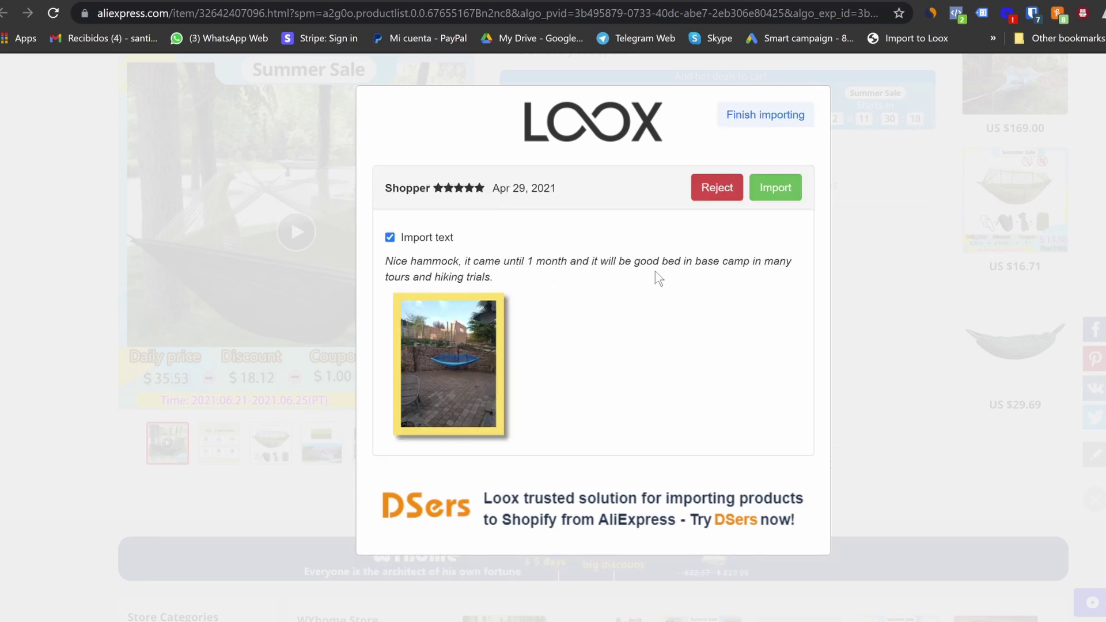
Import the blue and forest hammock photo reviews without text, rejecting the packaging-photo review
left_click(390, 238)
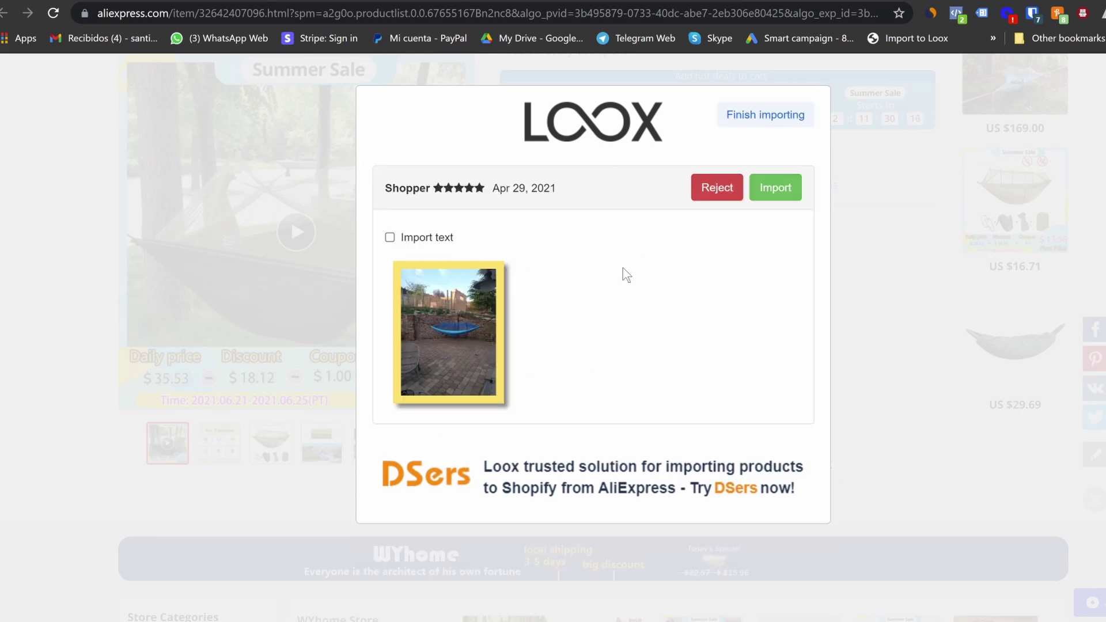
left_click(784, 189)
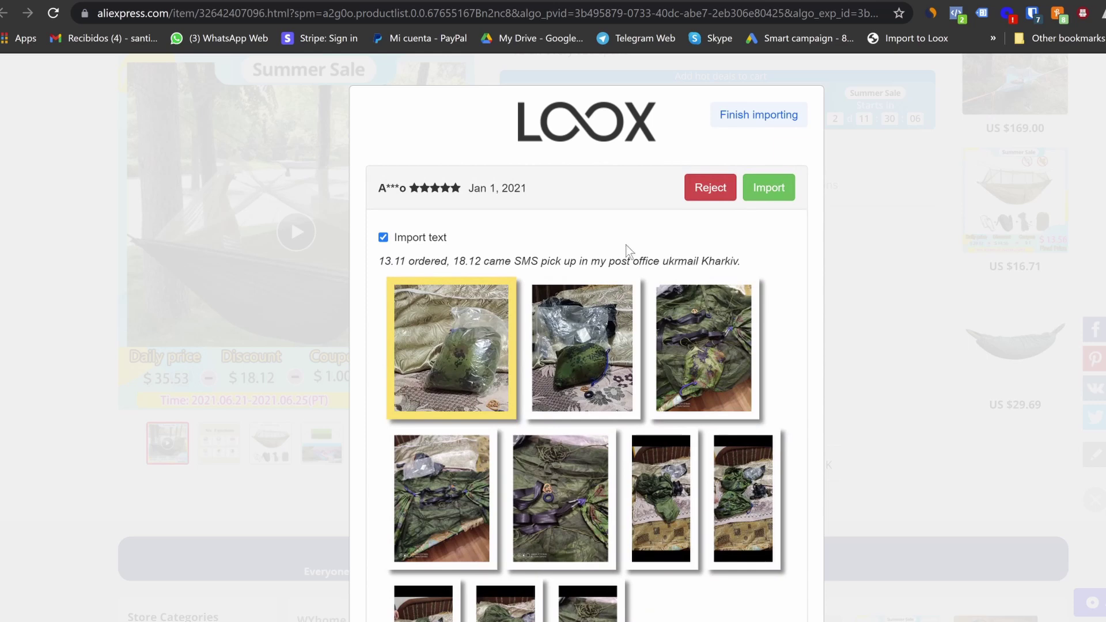
left_click(712, 189)
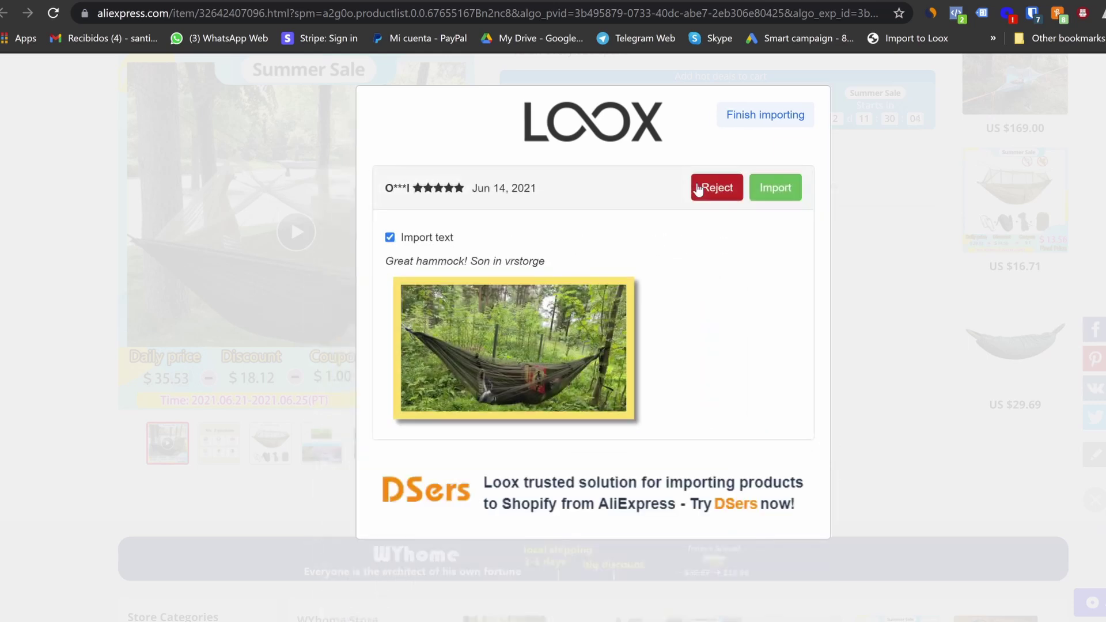
left_click(389, 238)
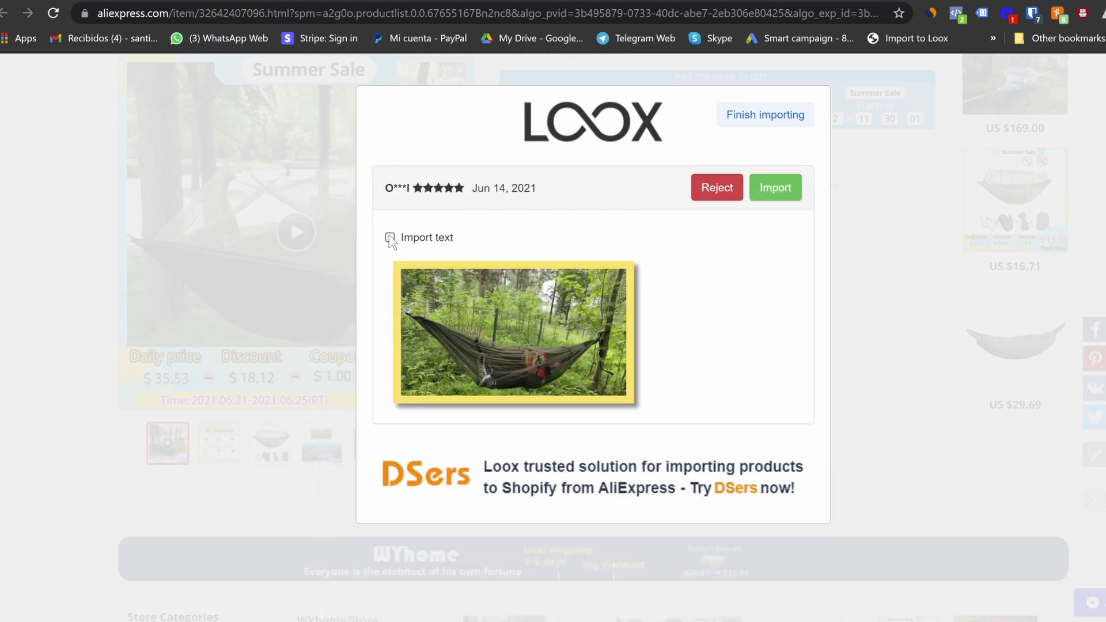
left_click(784, 188)
Reject four unsuitable reviews and import the remaining forest hammock photos to finish the import
left_click(713, 189)
left_click(709, 187)
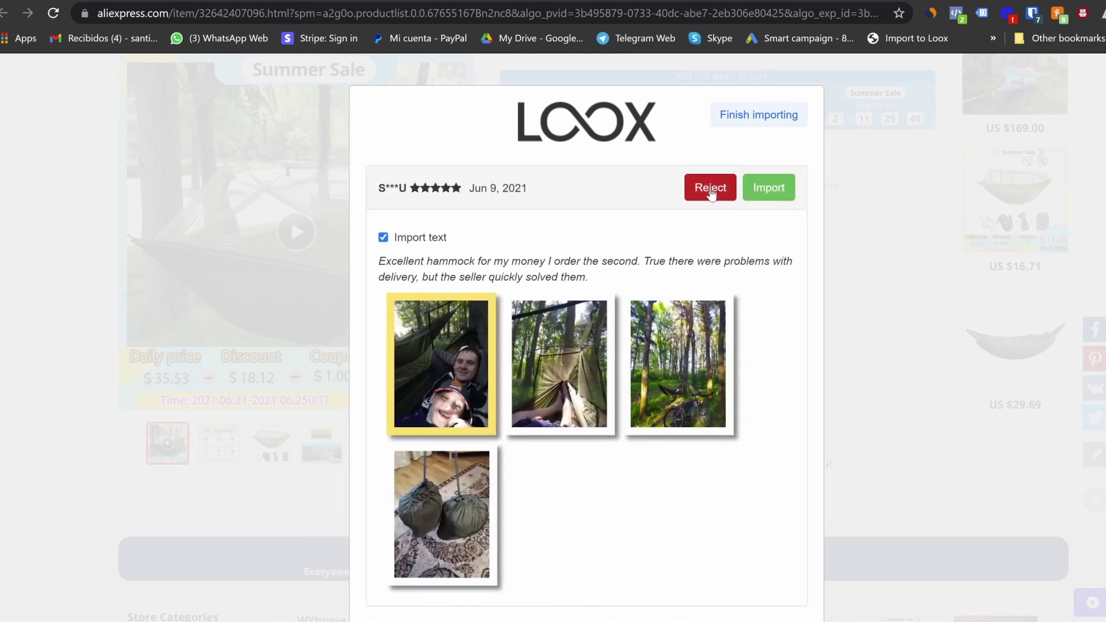
left_click(711, 190)
left_click(710, 193)
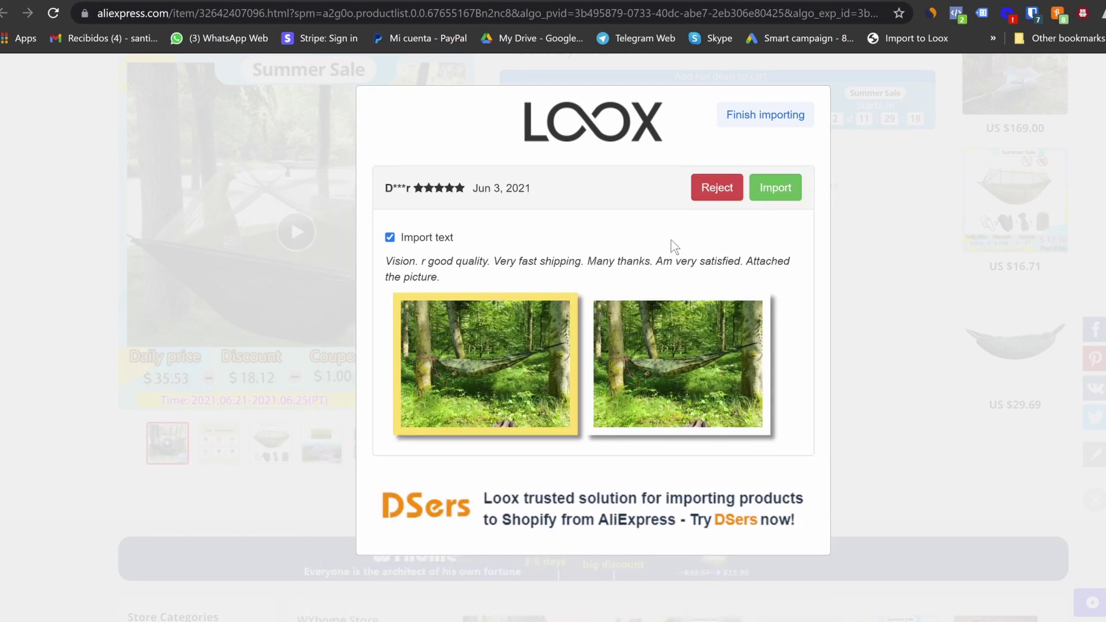
left_click(389, 237)
left_click(769, 196)
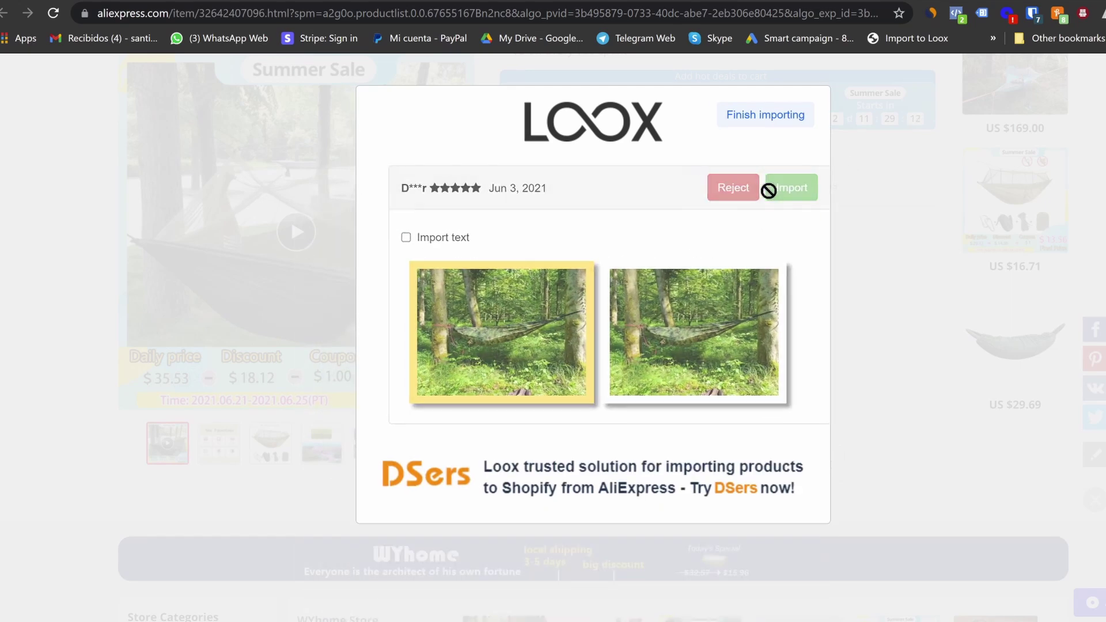
left_click(765, 198)
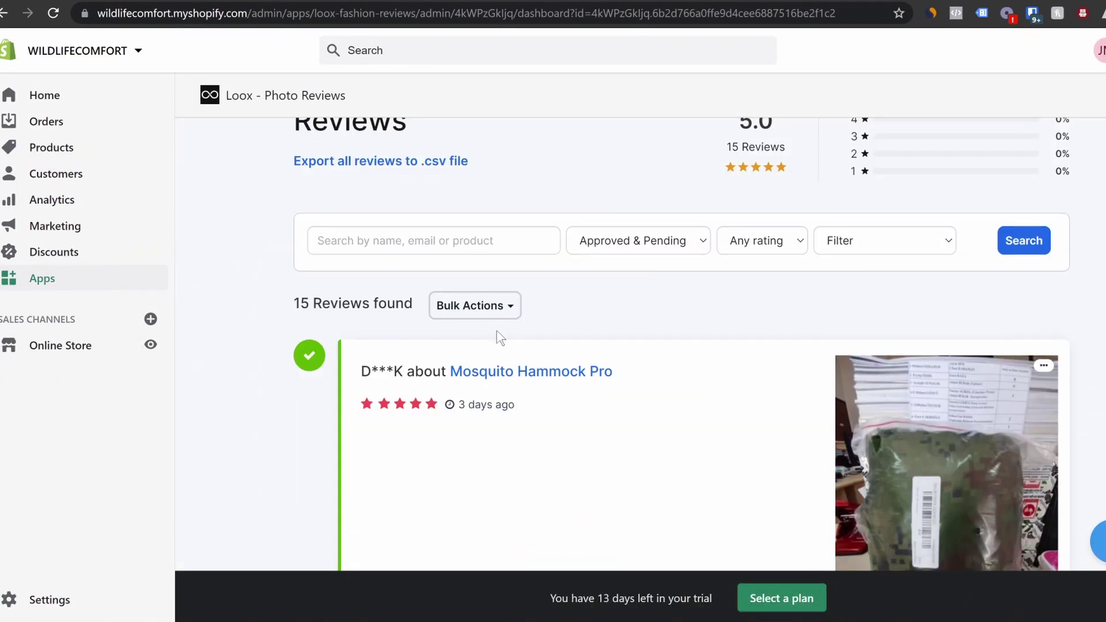
Scroll through the Loox dashboard's 15 five-star hammock reviews, briefly checking the AliExpress tab
scroll(501, 346, "down", 3)
scroll(501, 347, "down", 15)
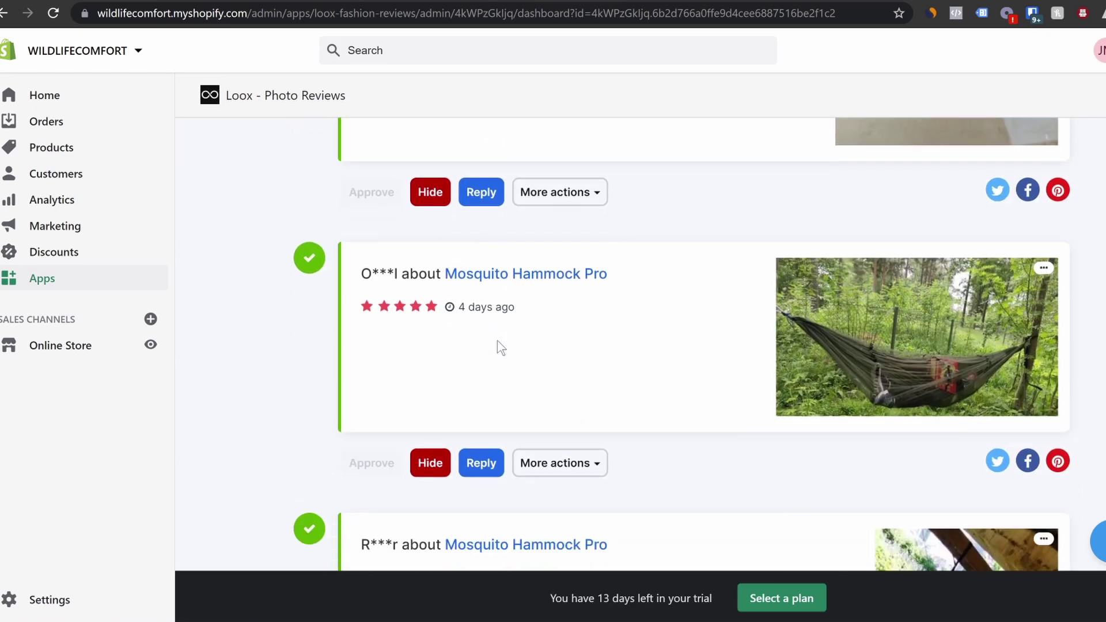
scroll(501, 345, "down", 10)
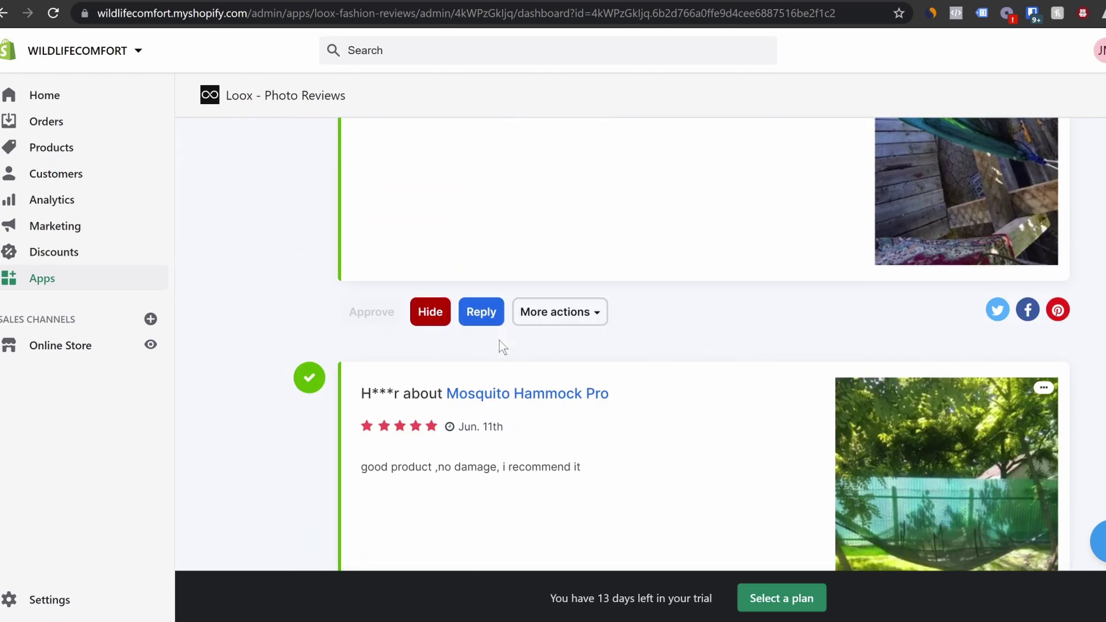
left_click(749, 1)
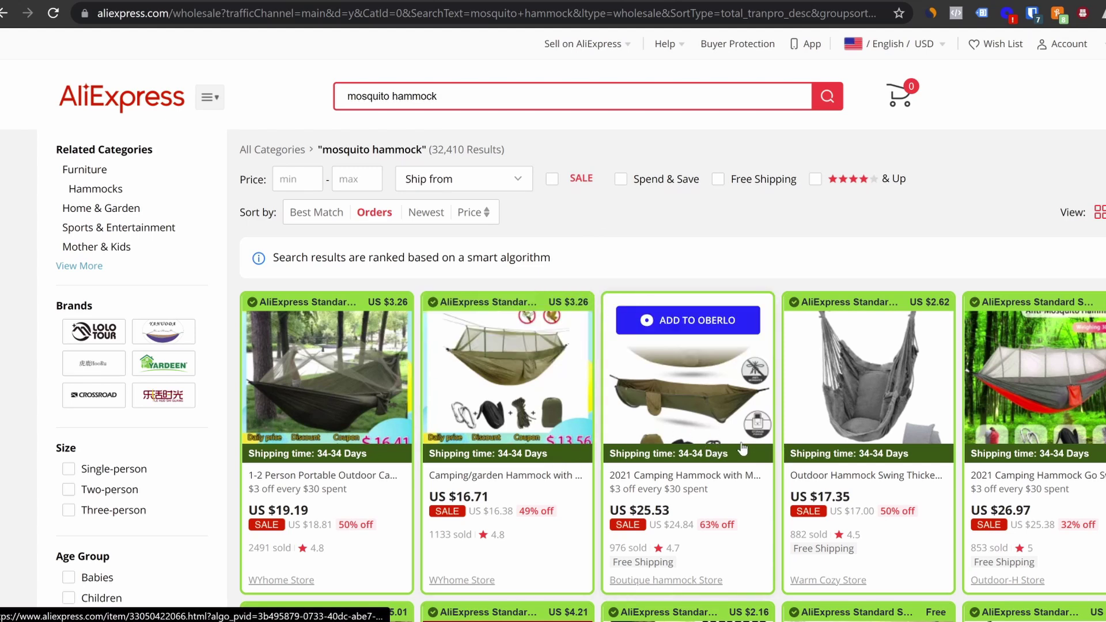
left_click(593, 1)
scroll(821, 394, "up", 1)
scroll(821, 394, "up", 4)
scroll(686, 345, "up", 20)
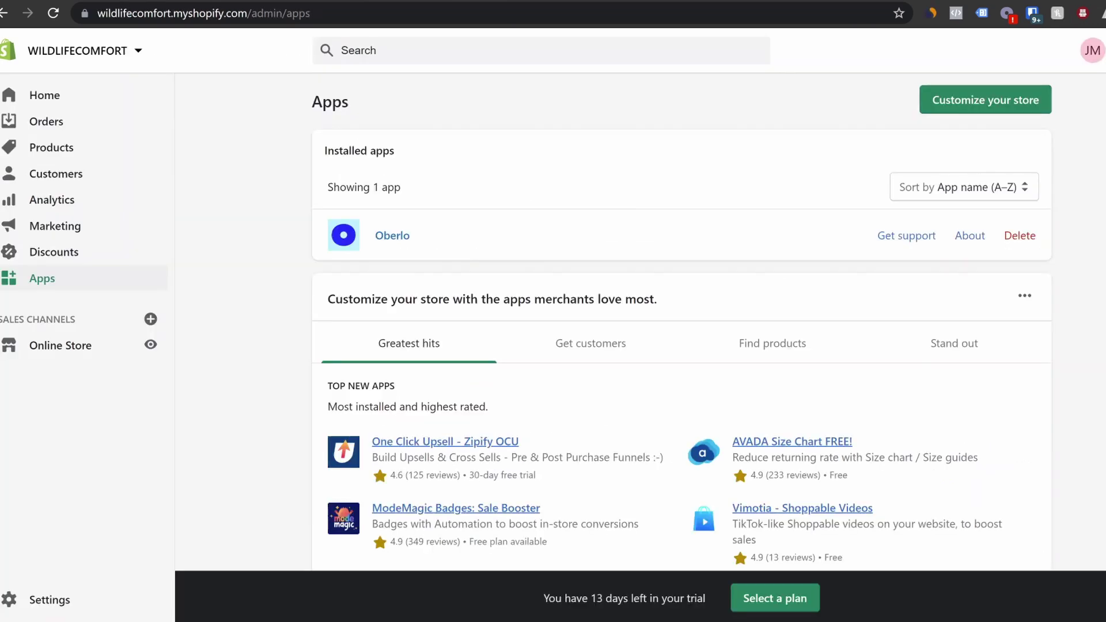
Customize the Debut theme and add the Loox Widget - All Reviews section to the home page
left_click(65, 345)
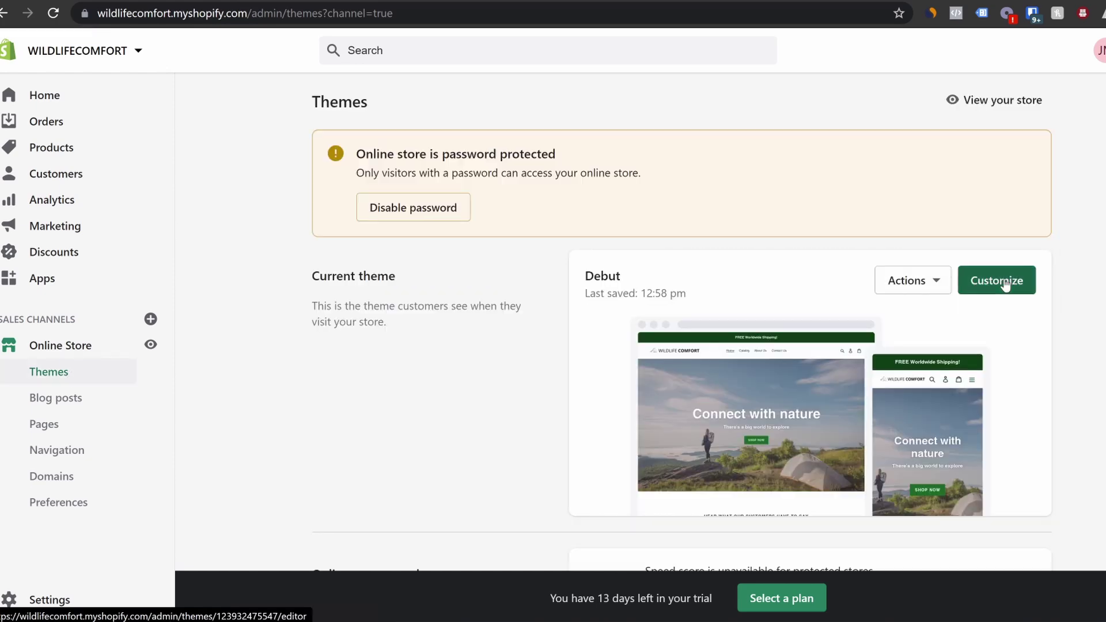
left_click(1006, 285)
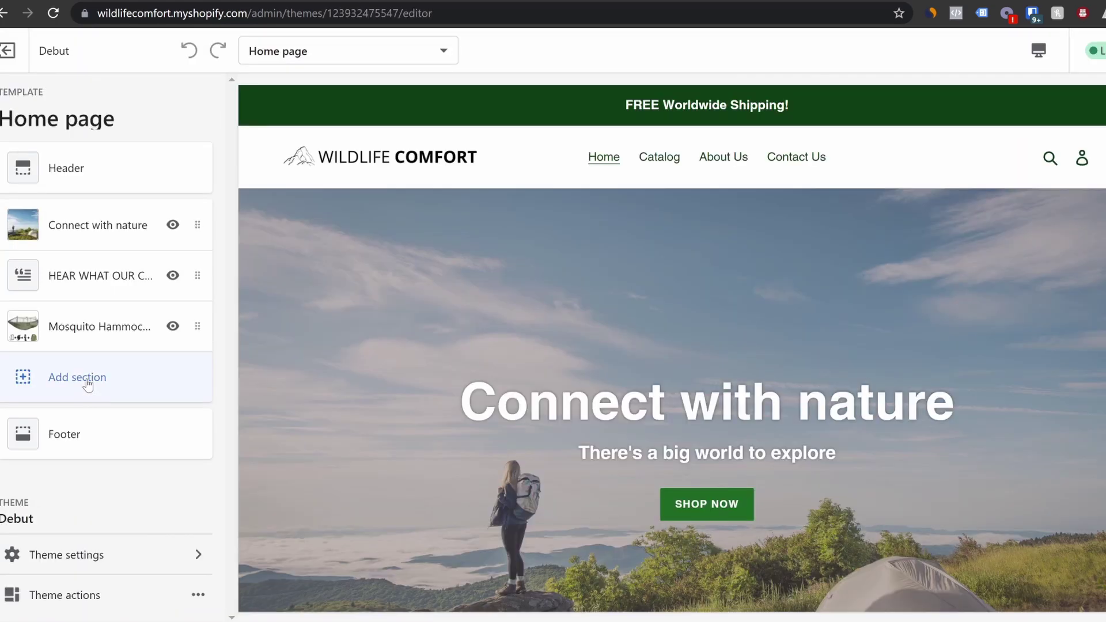
left_click(88, 384)
left_click_drag(220, 239, 231, 390)
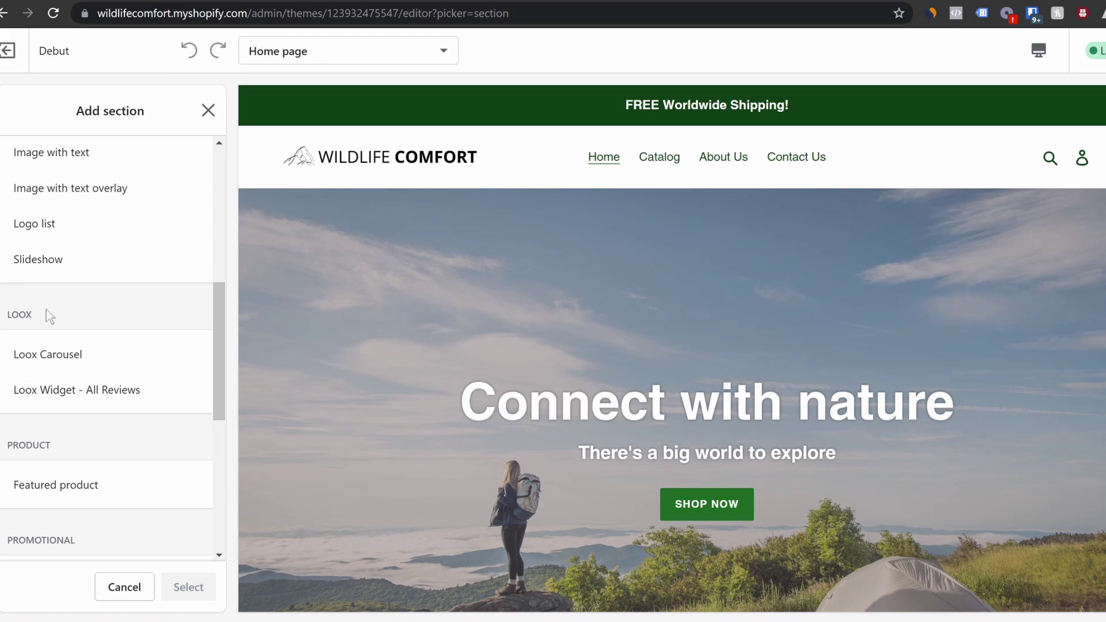
left_click(106, 389)
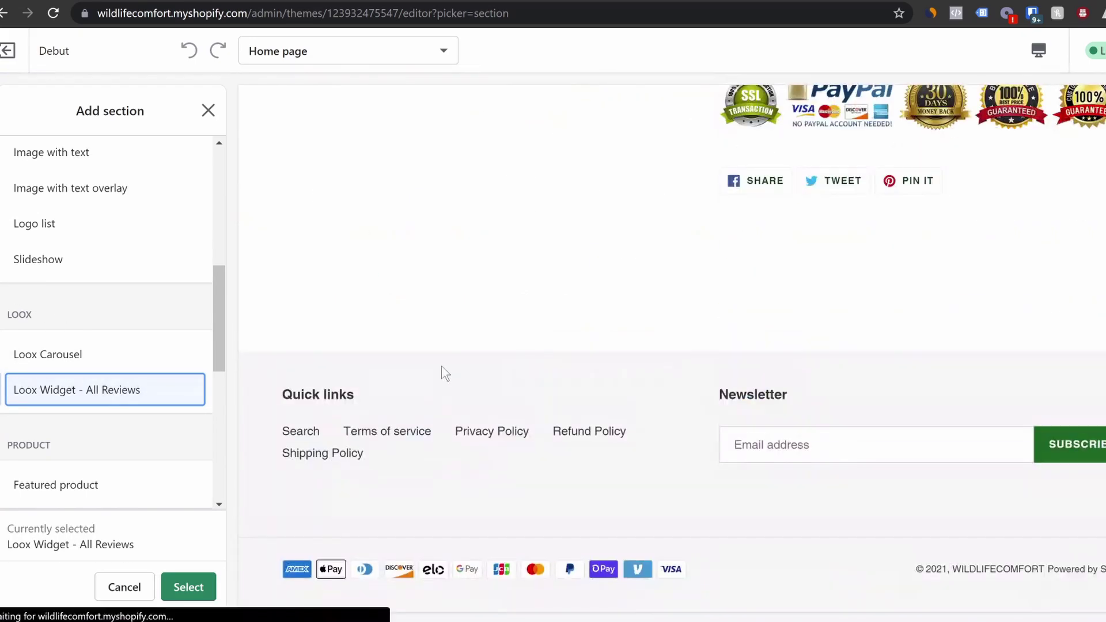
scroll(1008, 331, "down", 3)
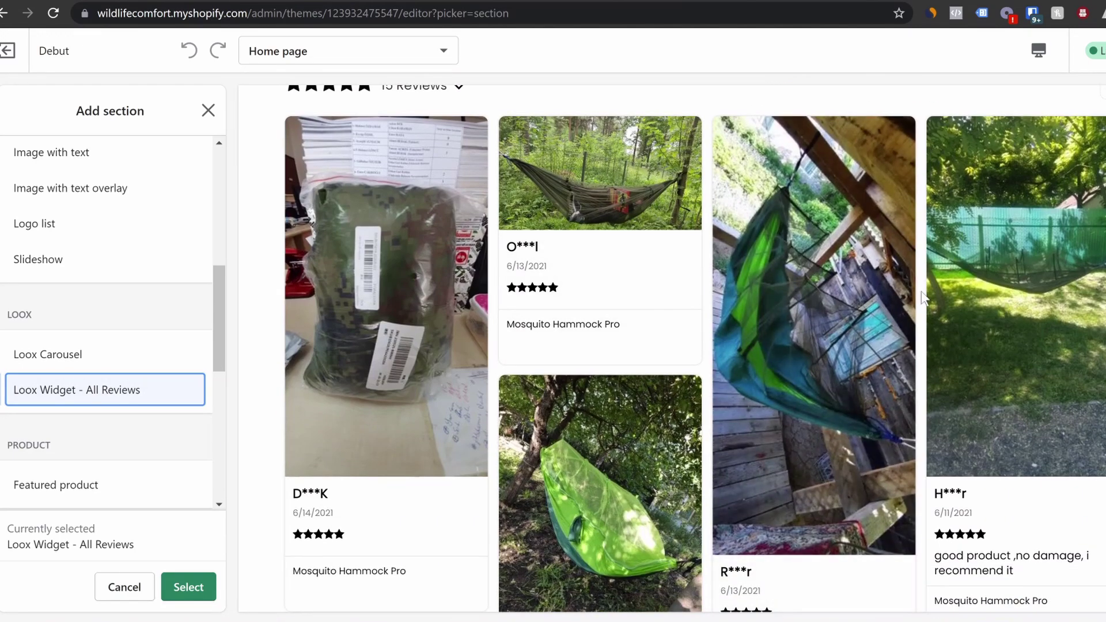
scroll(872, 380, "up", 5)
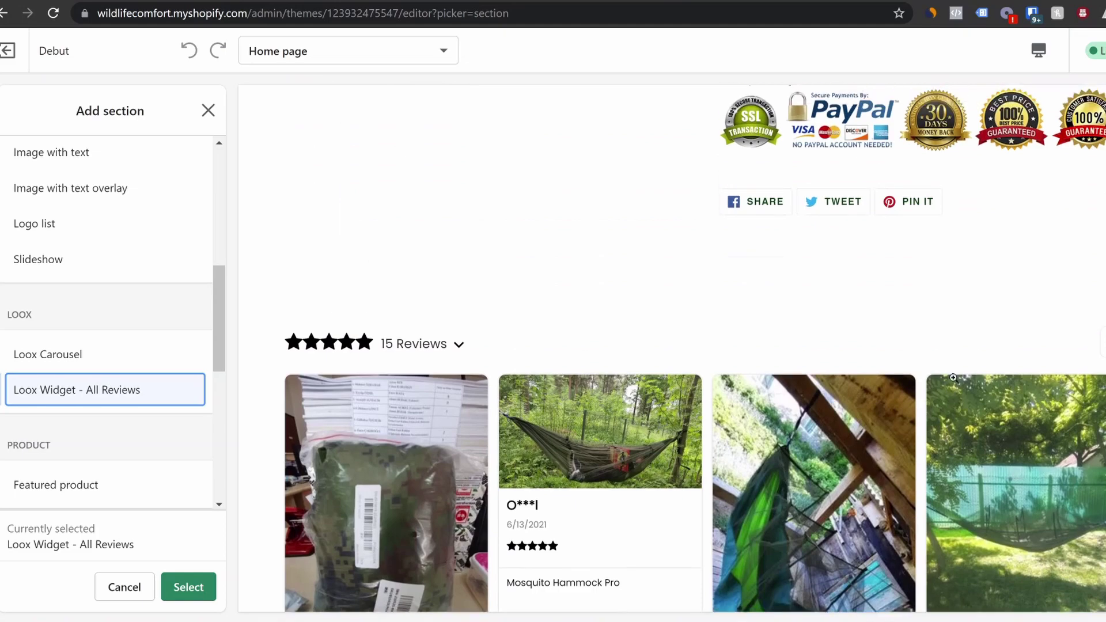
left_click(207, 579)
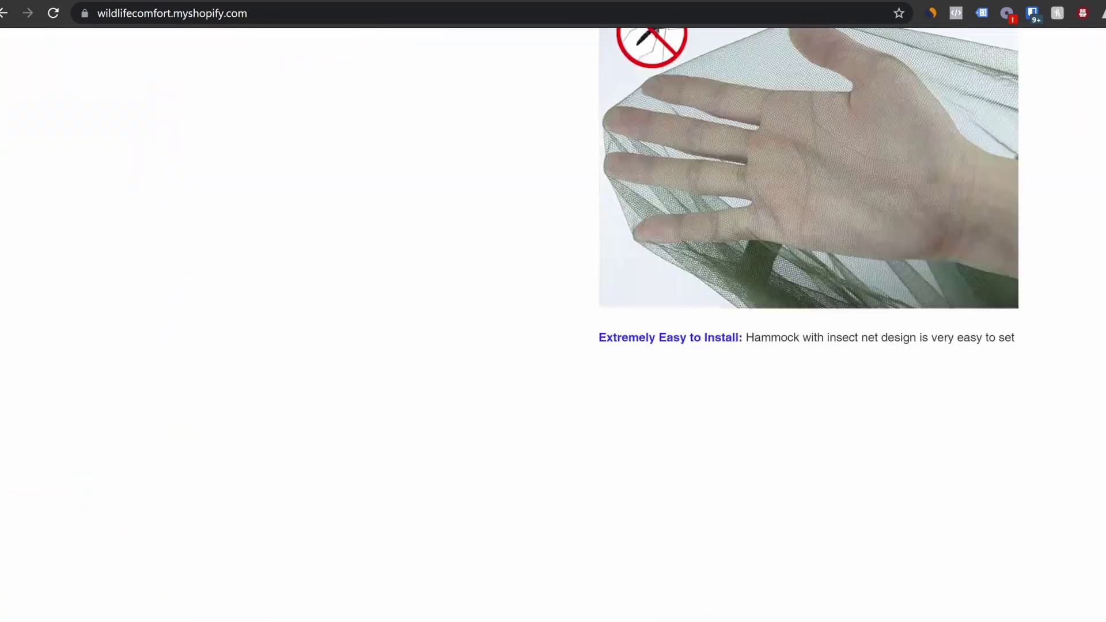
scroll(806, 322, "down", 15)
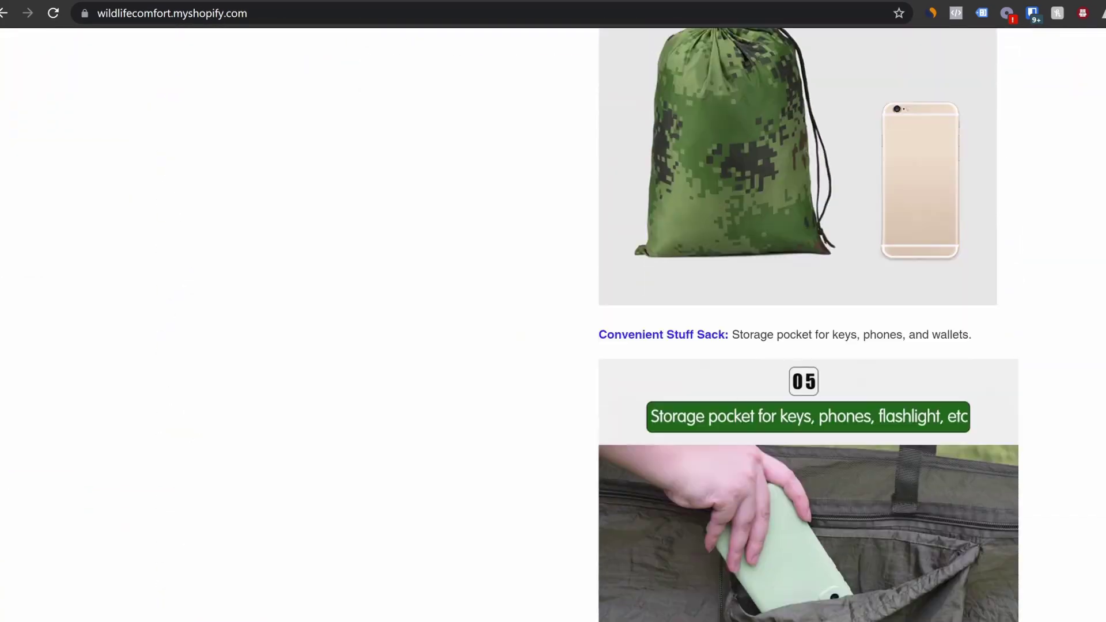
scroll(806, 323, "down", 20)
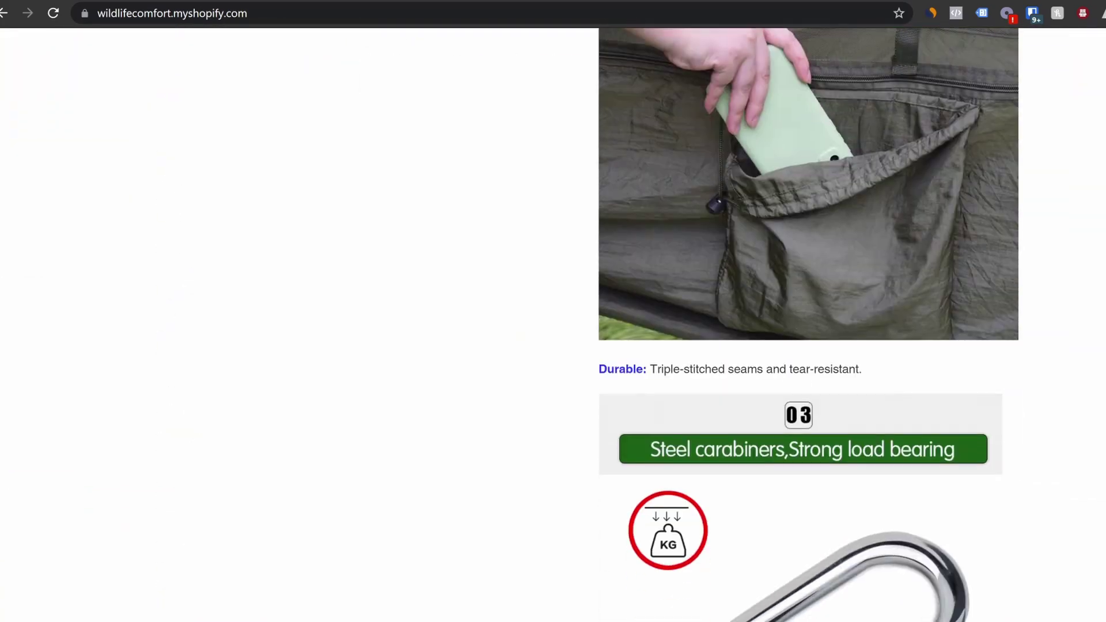
scroll(806, 322, "down", 20)
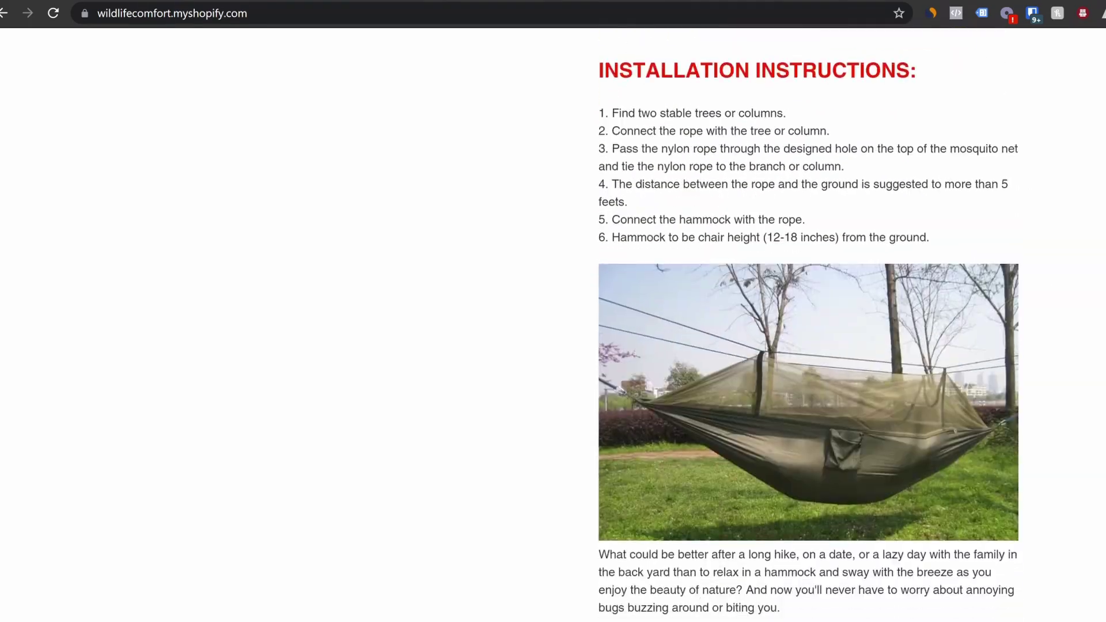
scroll(806, 323, "down", 20)
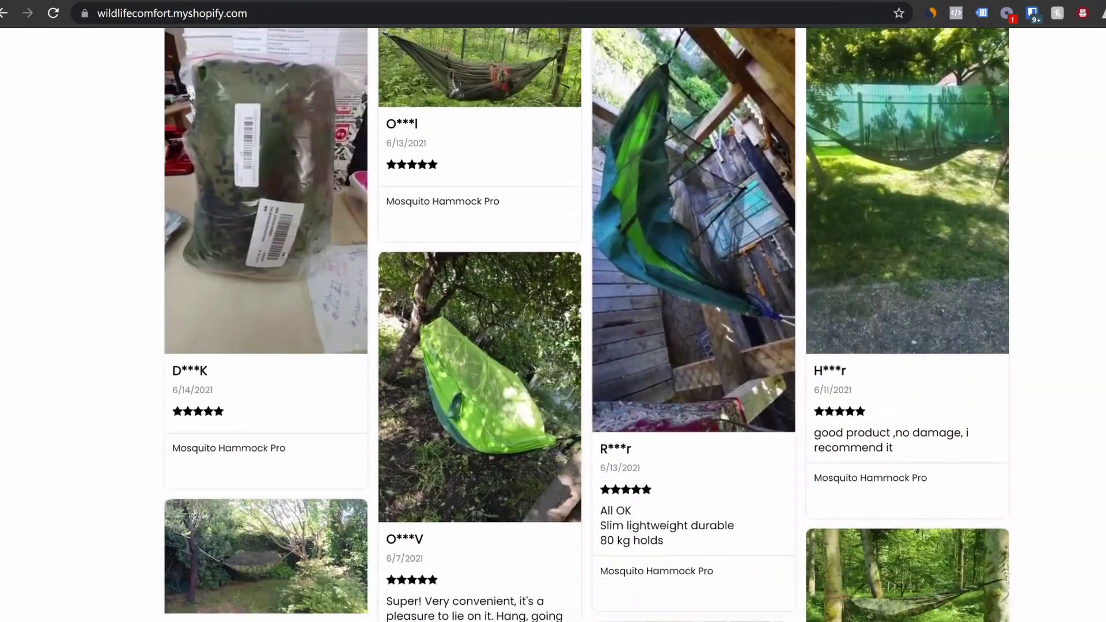
scroll(553, 322, "down", 5)
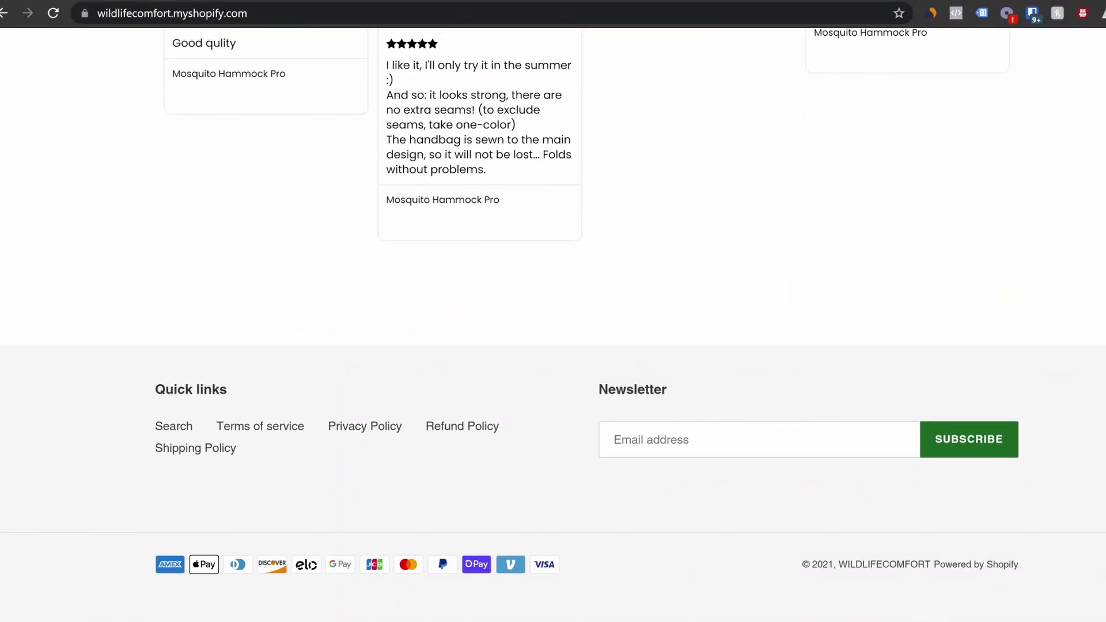
scroll(807, 523, "up", 5)
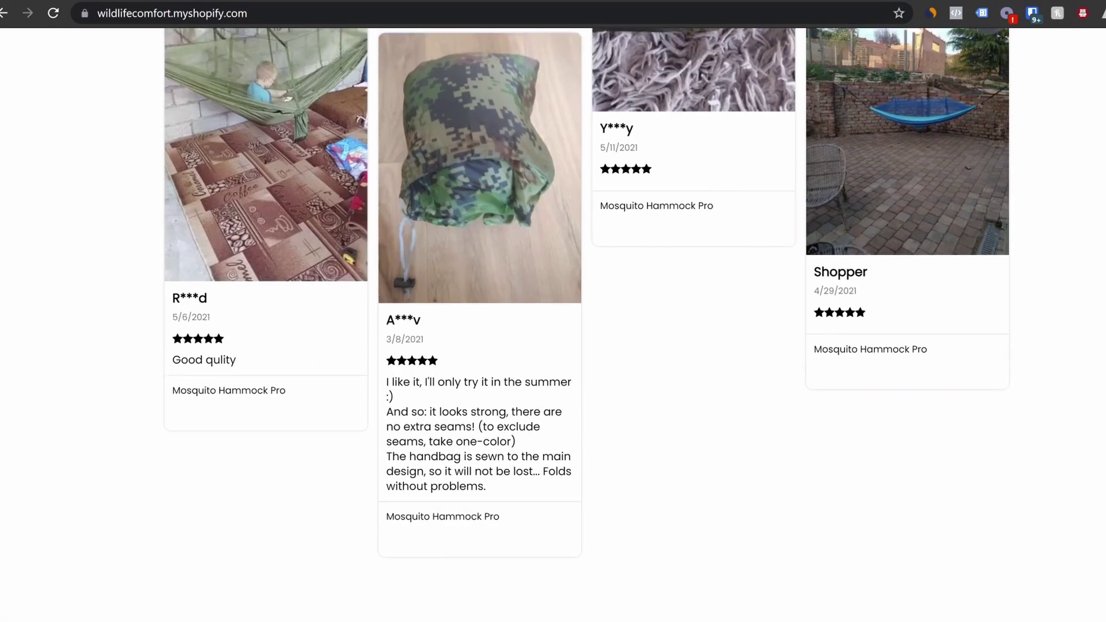
scroll(553, 323, "up", 10)
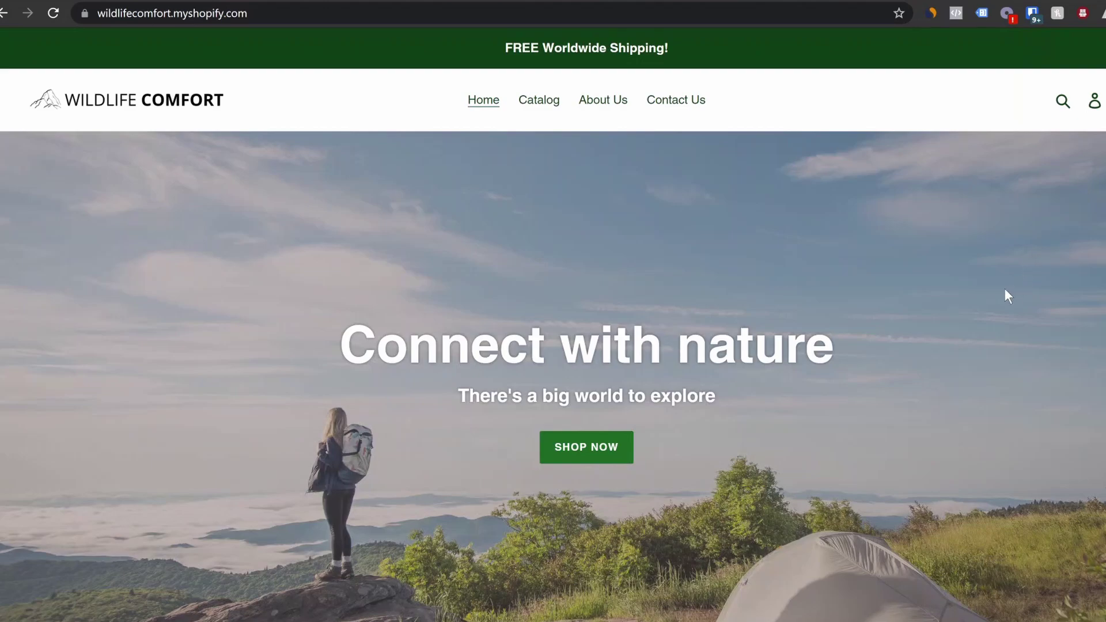
scroll(955, 323, "down", 1)
scroll(949, 321, "up", 1)
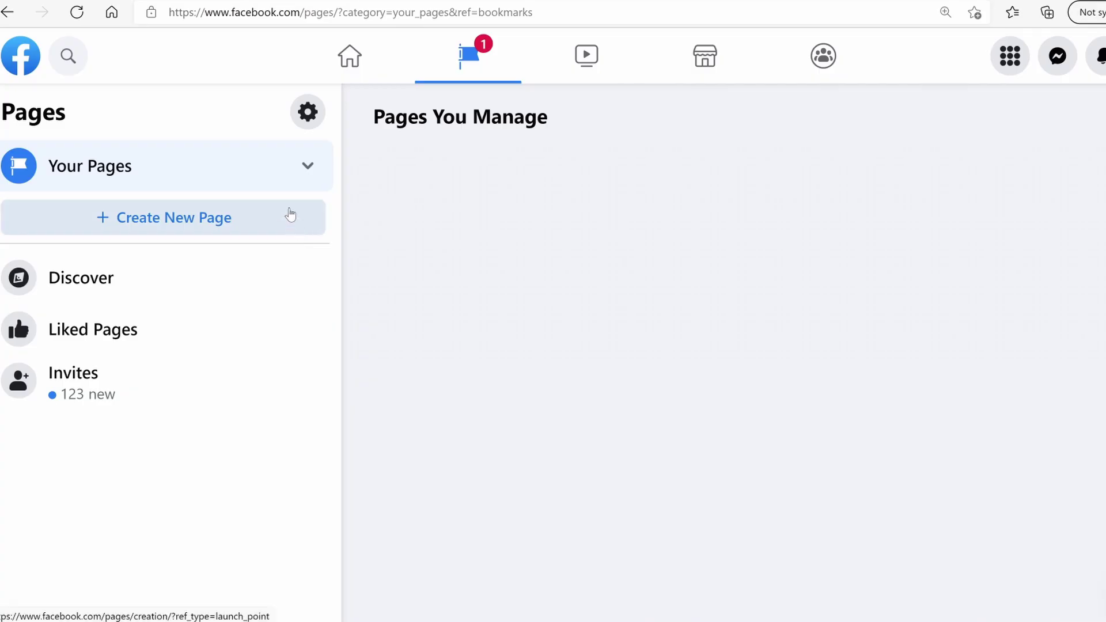
Start a new Facebook page named 'Wildlife Comfort' and search categories for 'outd'
left_click(192, 221)
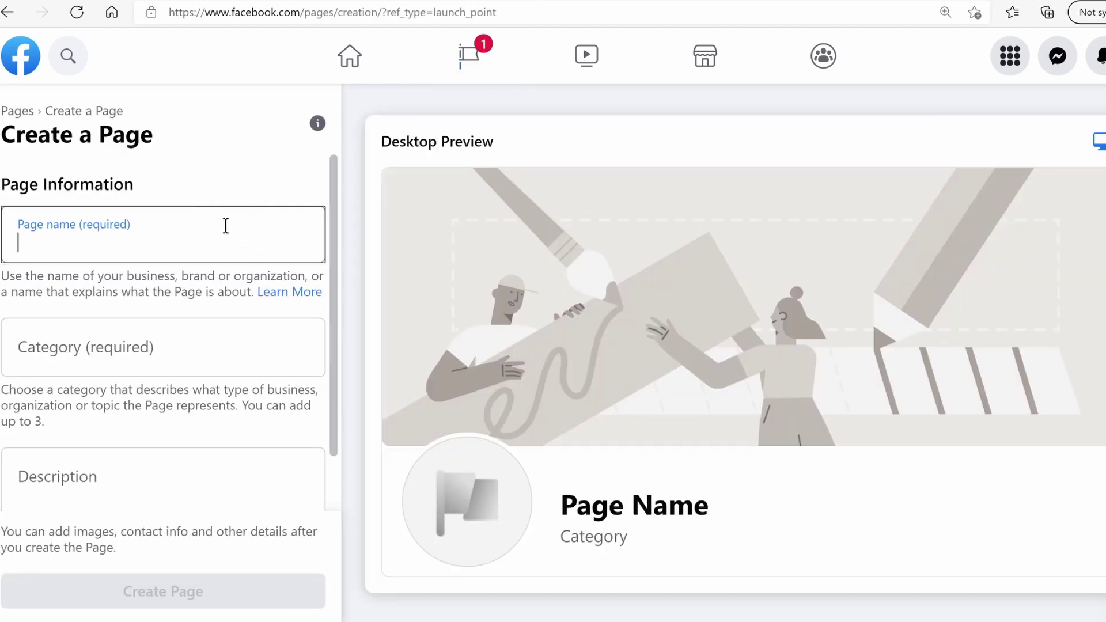
type("wild")
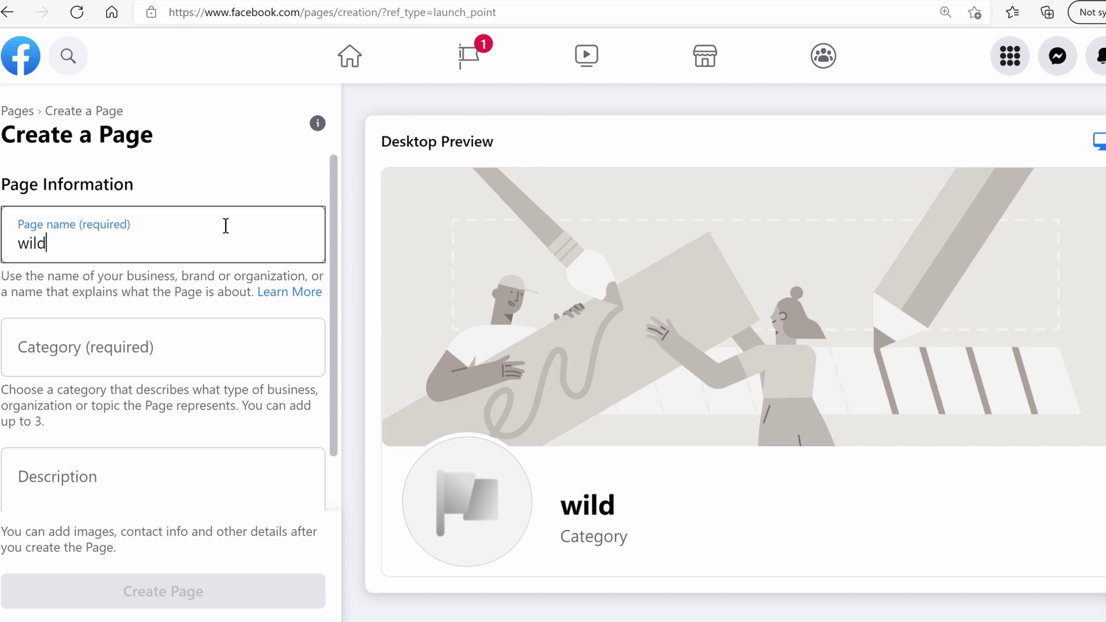
type("life")
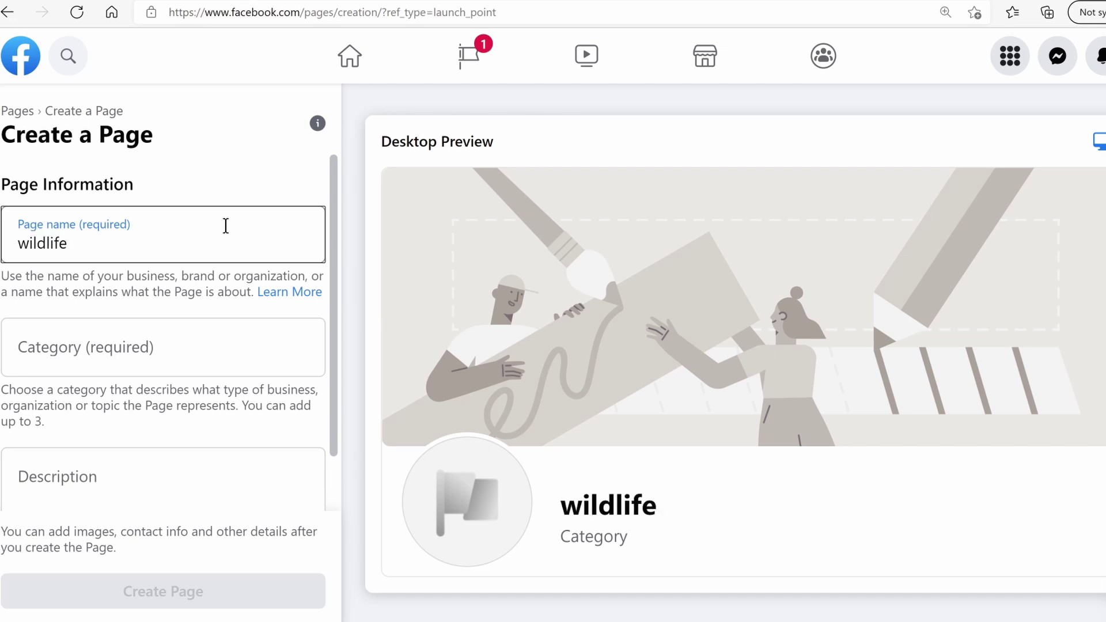
type(" Comfort")
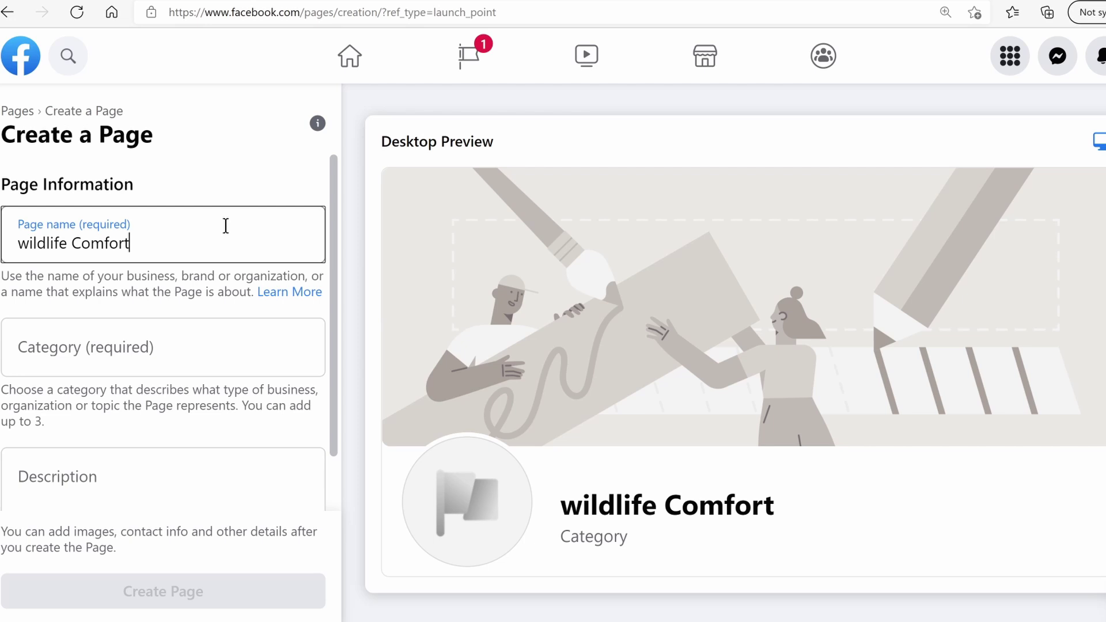
left_click(126, 333)
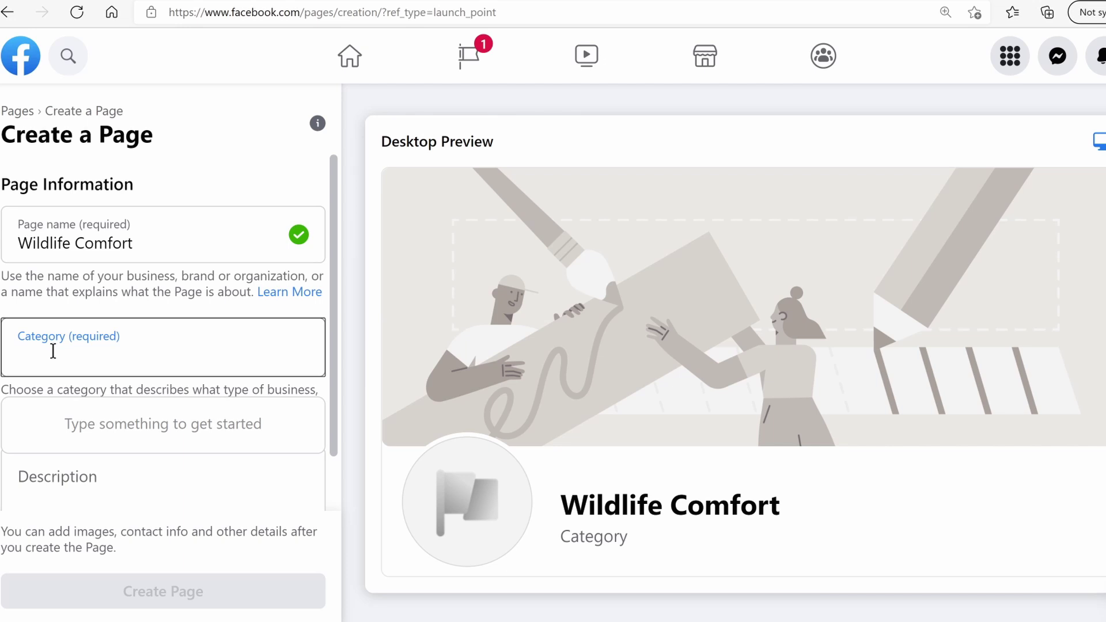
type("outdo")
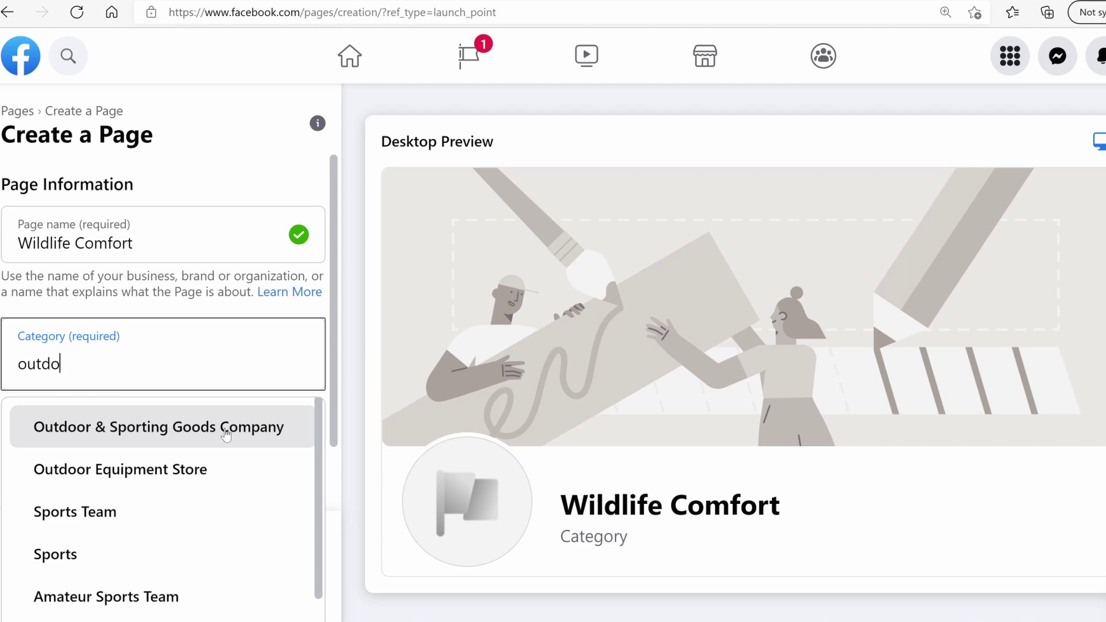
scroll(226, 435, "down", 2)
scroll(202, 444, "up", 2)
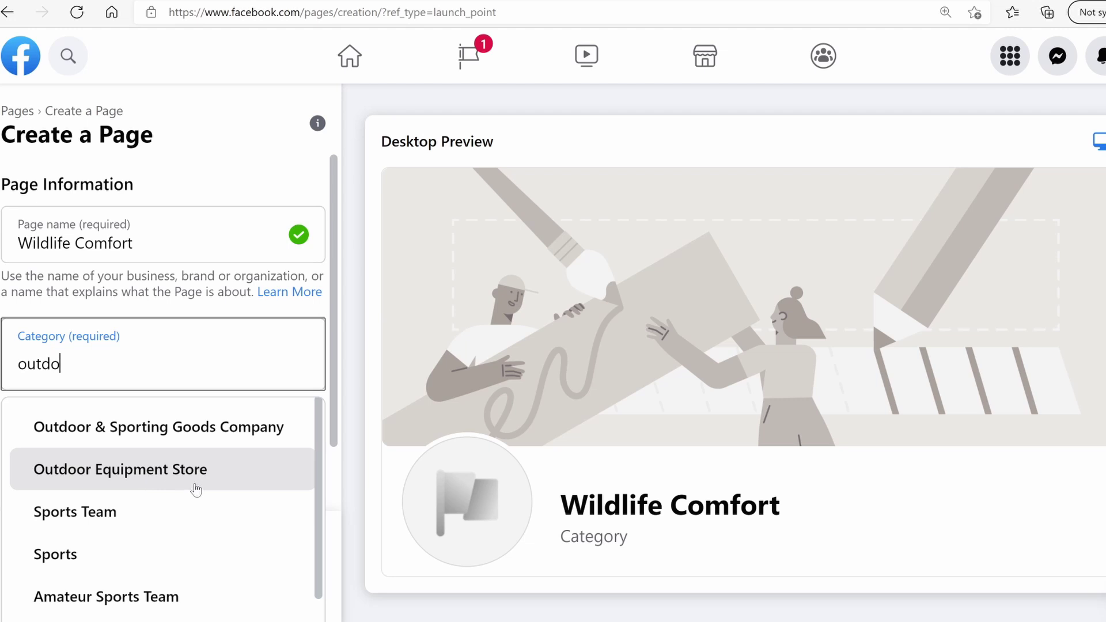
scroll(195, 486, "down", 3)
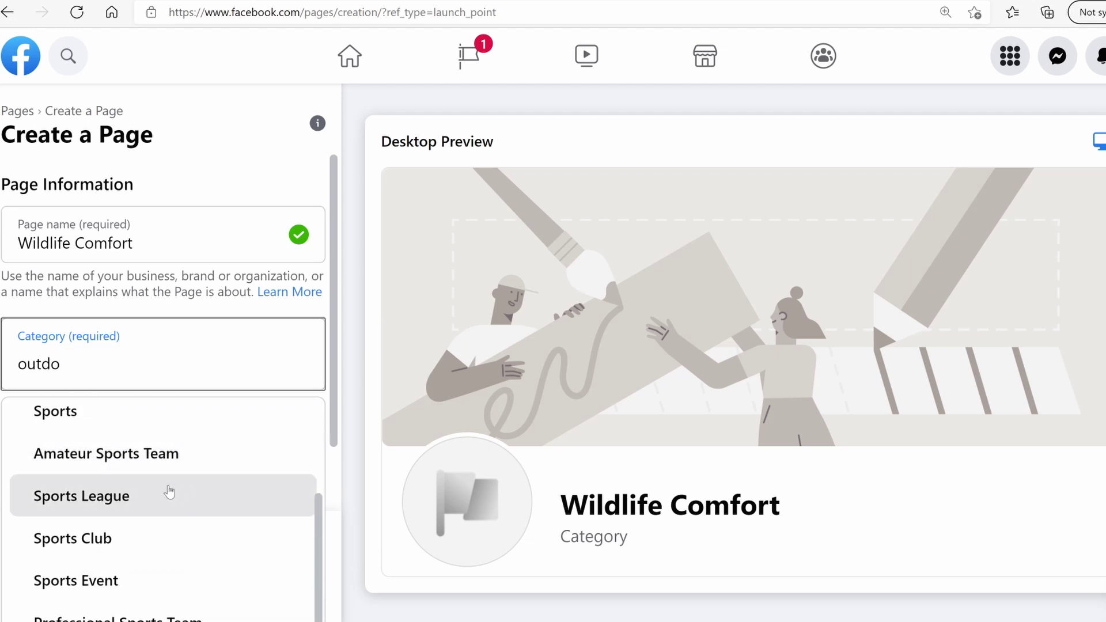
Set the page category to Outdoor & Sporting Goods Company after re-searching with 'outdo'
left_click(110, 368)
double_click(167, 387)
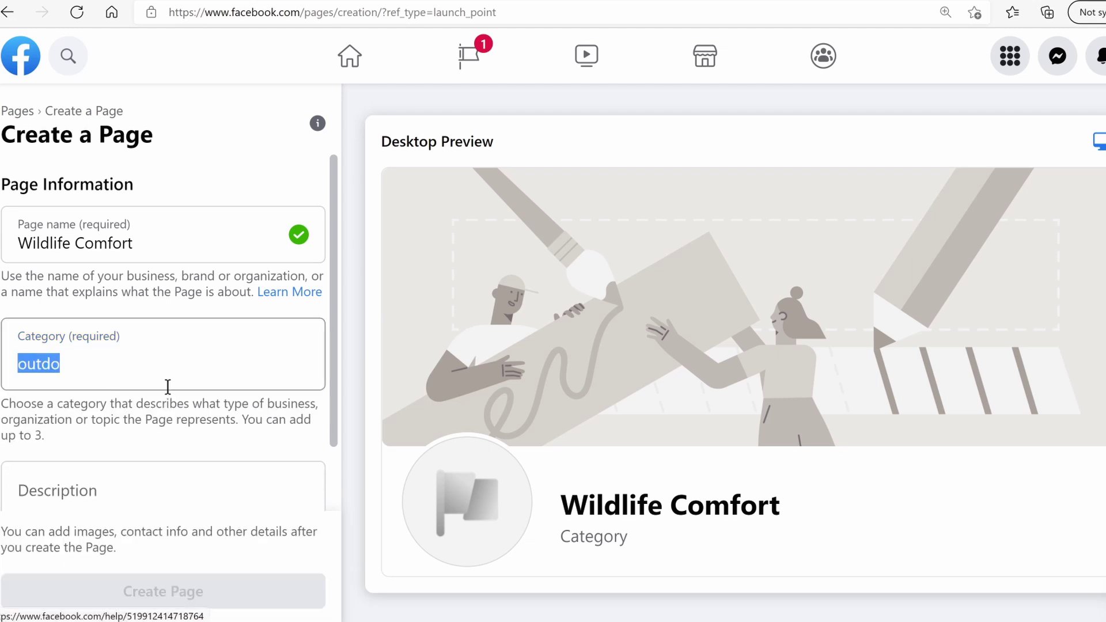
key("shift+Tab")
left_click(151, 380)
left_click(101, 348)
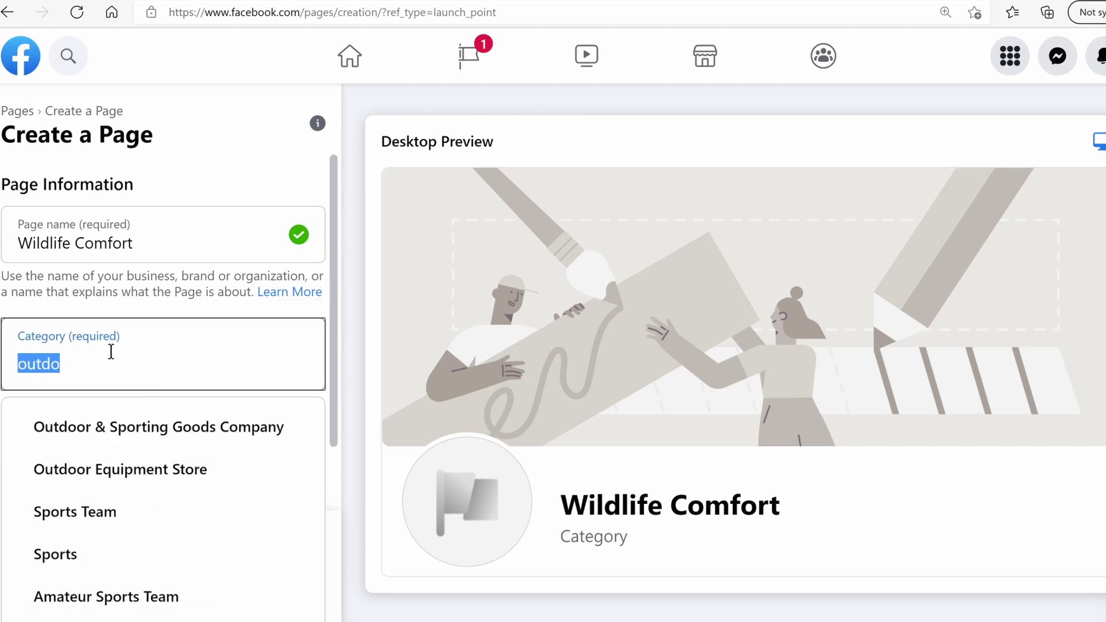
type("pet")
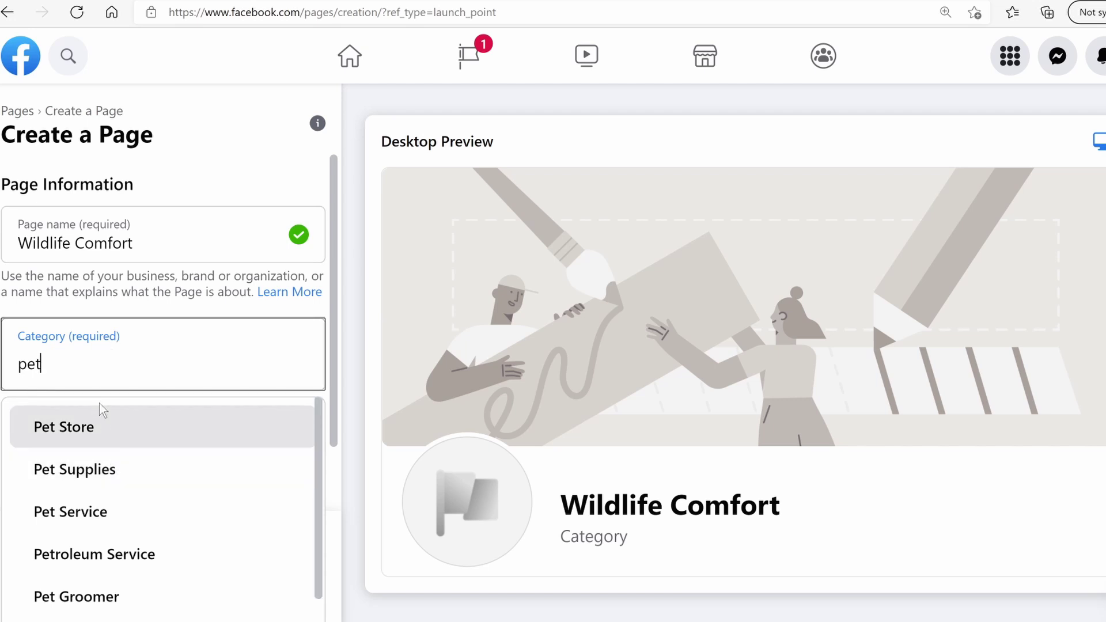
key("BackSpace")
key("BackSpace")
key("BackSpace")
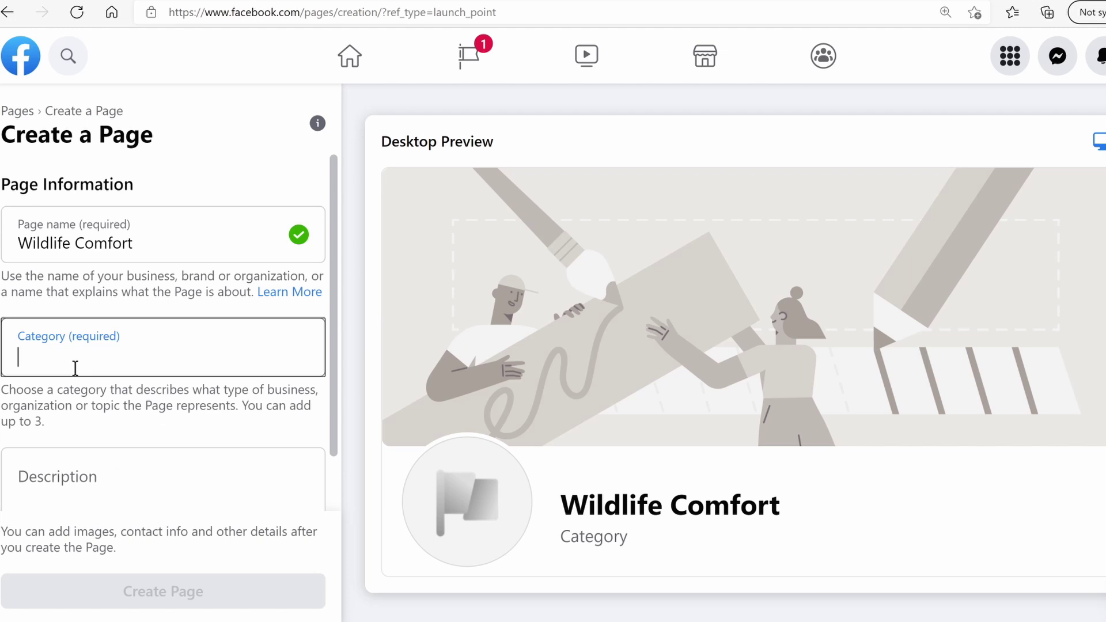
type("outdo")
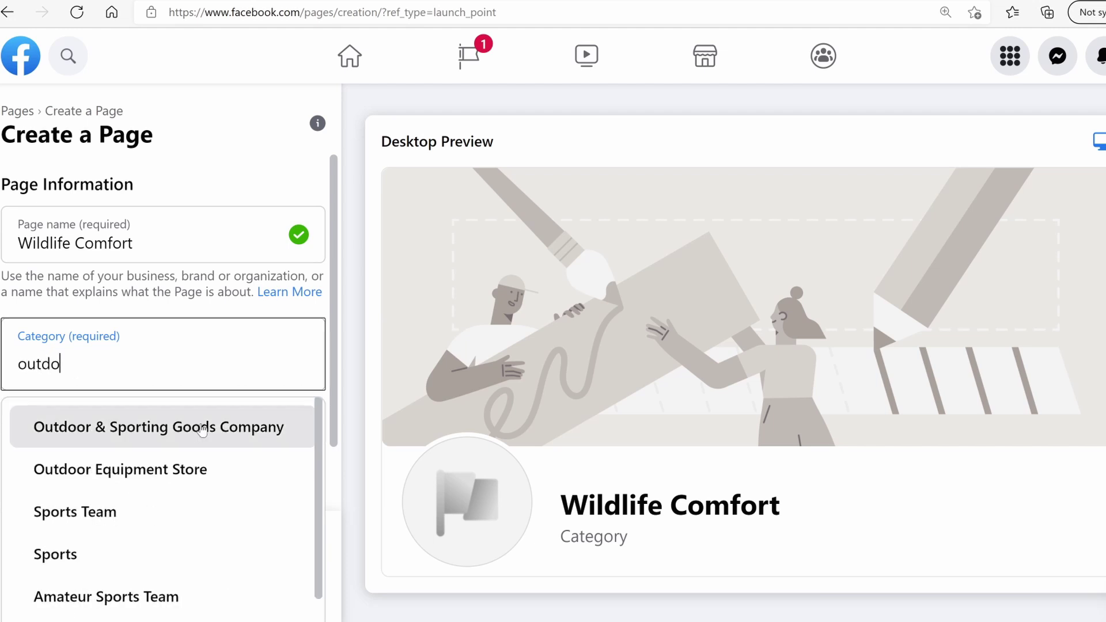
left_click(202, 427)
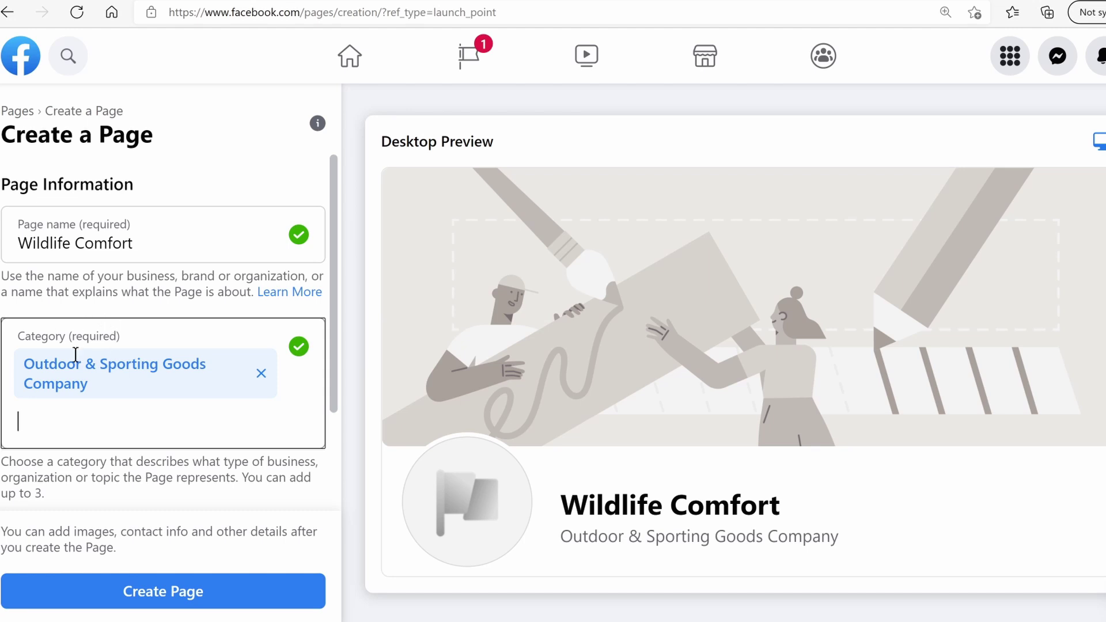
scroll(64, 375, "down", 3)
left_click(77, 410)
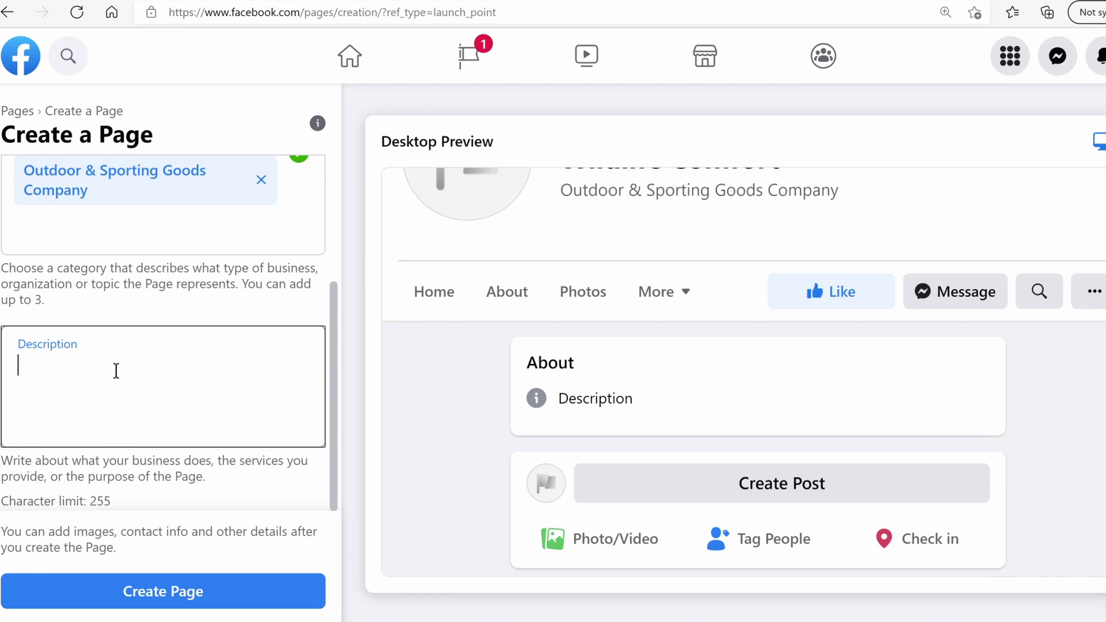
type("When you conne")
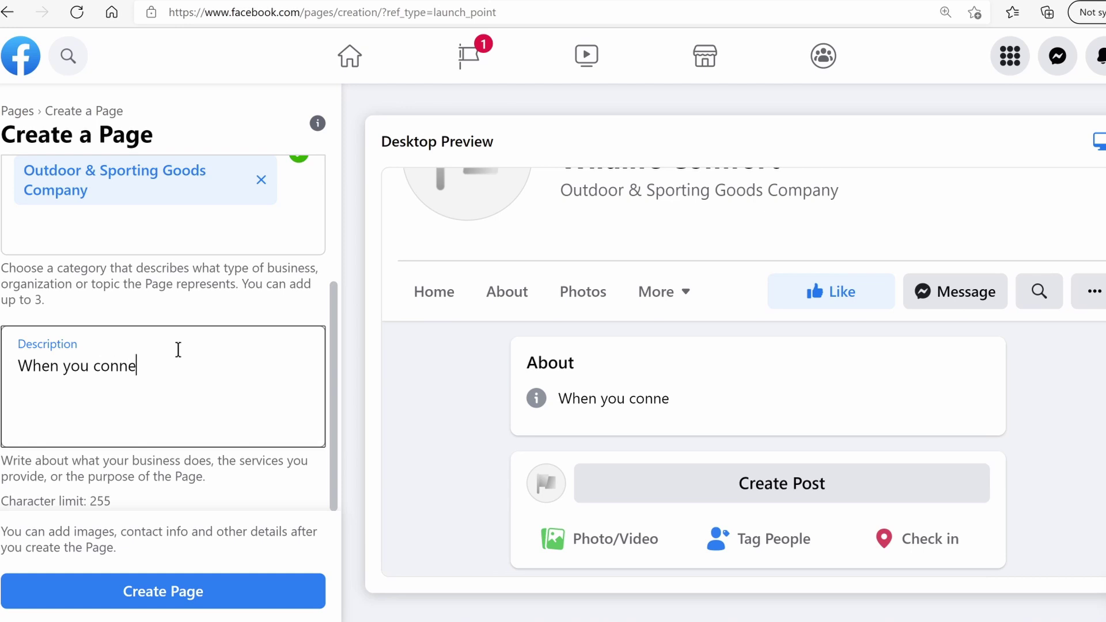
type("ct with nature, you connect")
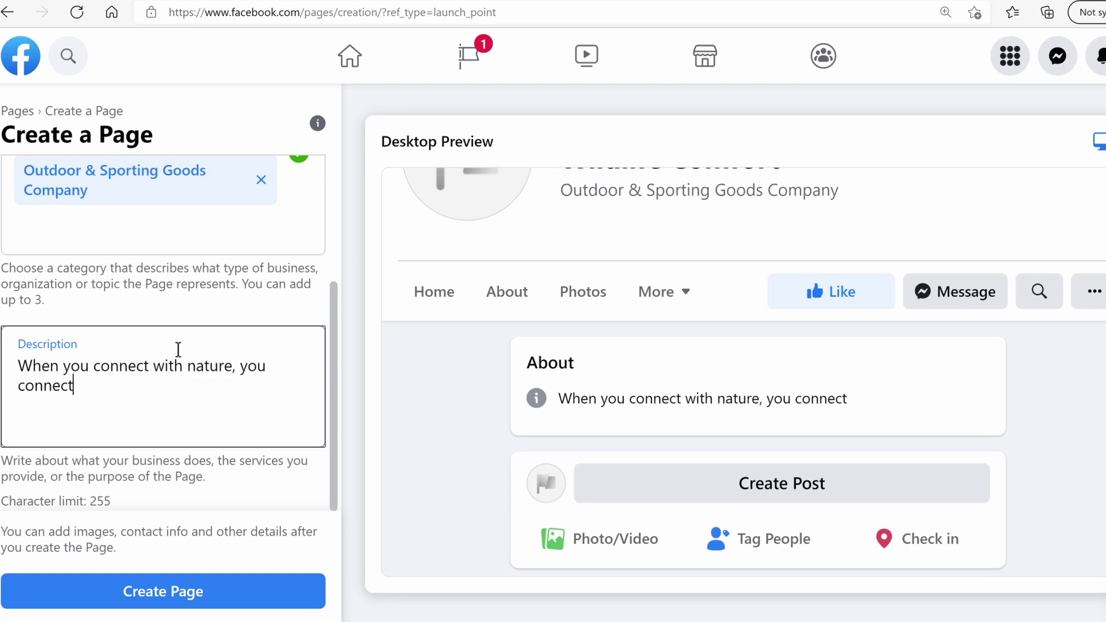
type(" with yourself")
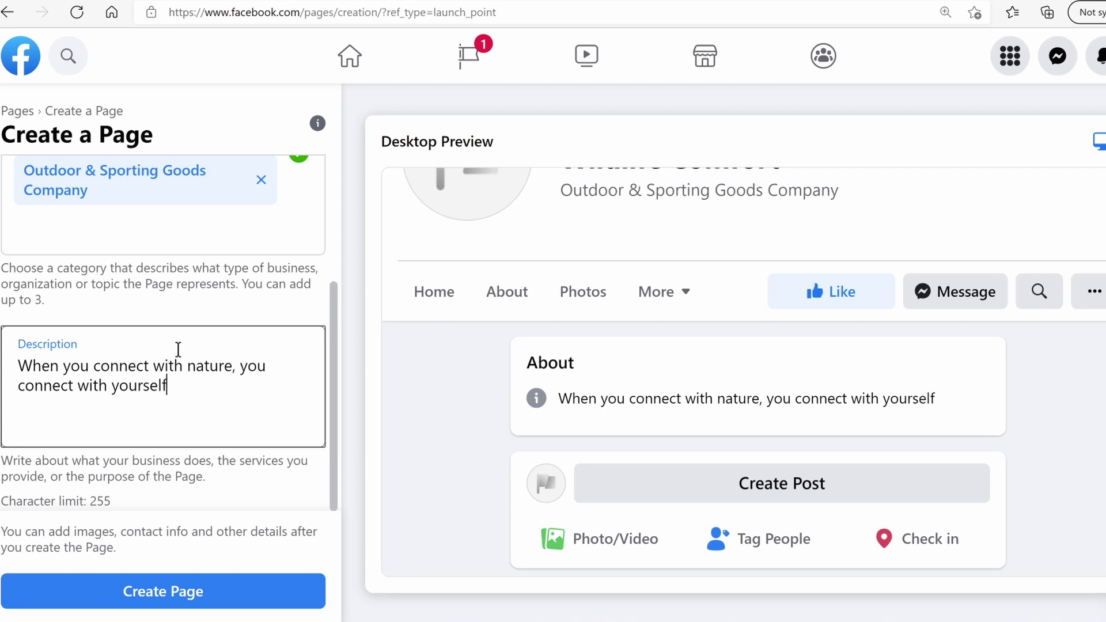
left_click(198, 594)
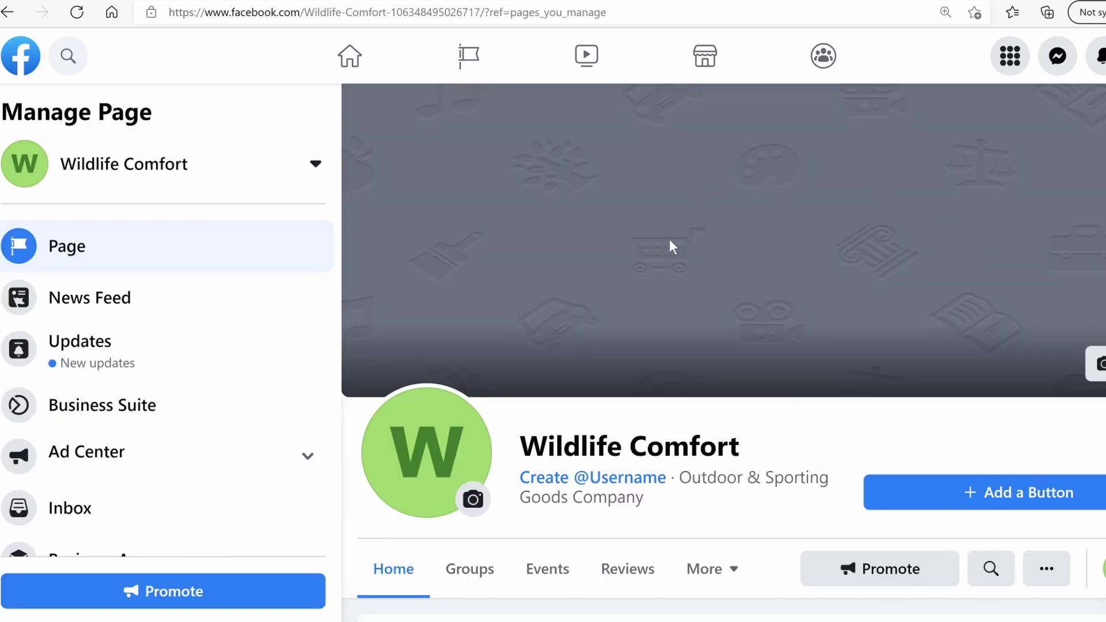
scroll(500, 349, "down", 9)
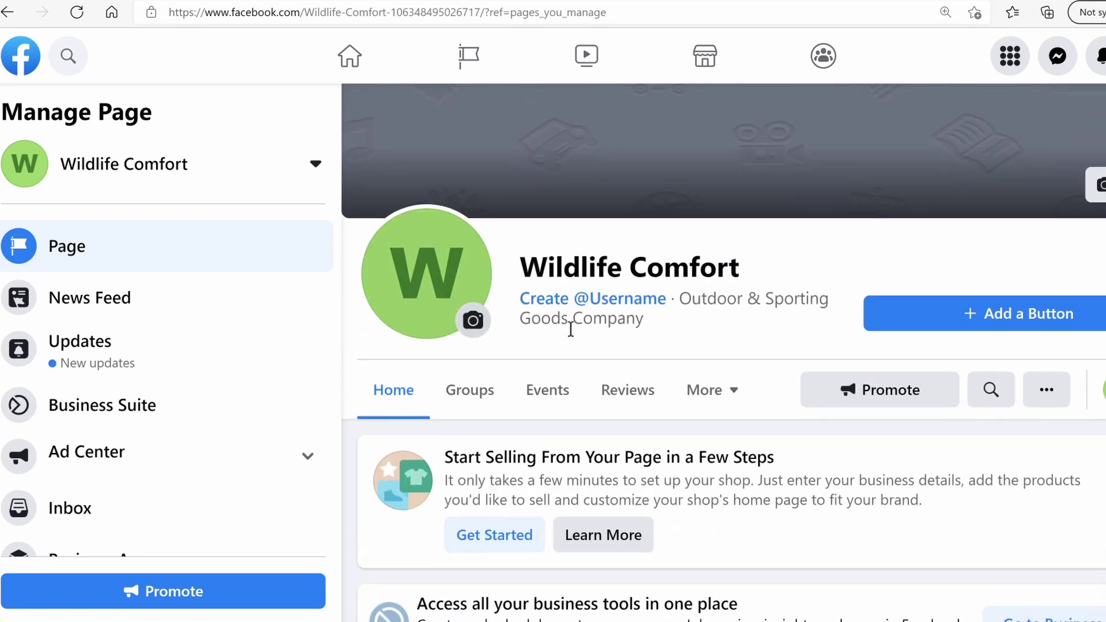
scroll(602, 345, "down", 9)
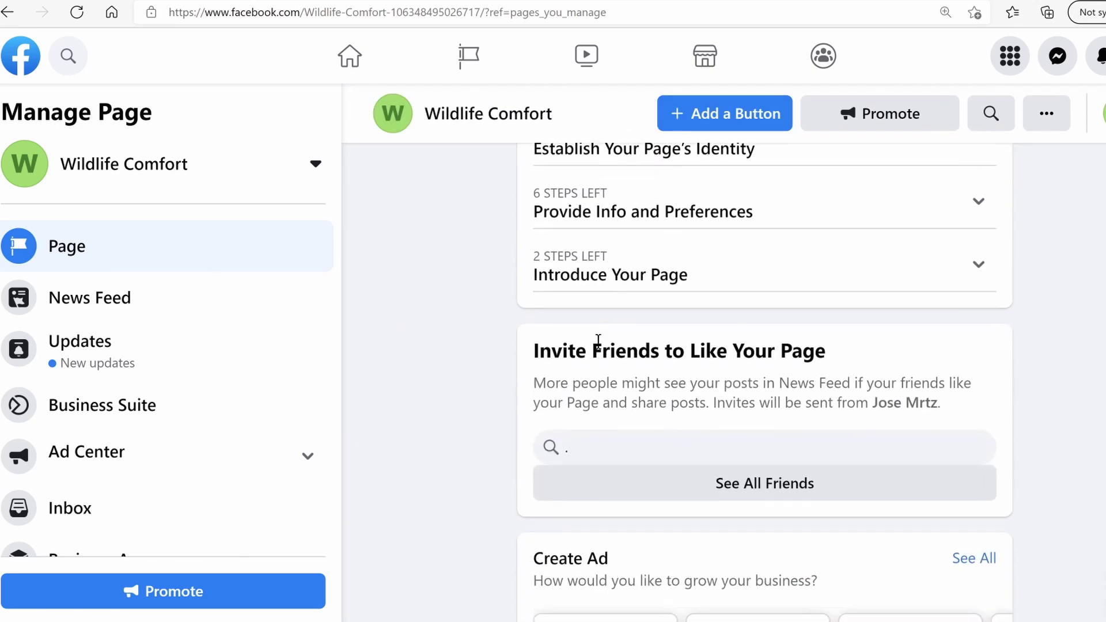
scroll(860, 399, "down", 7)
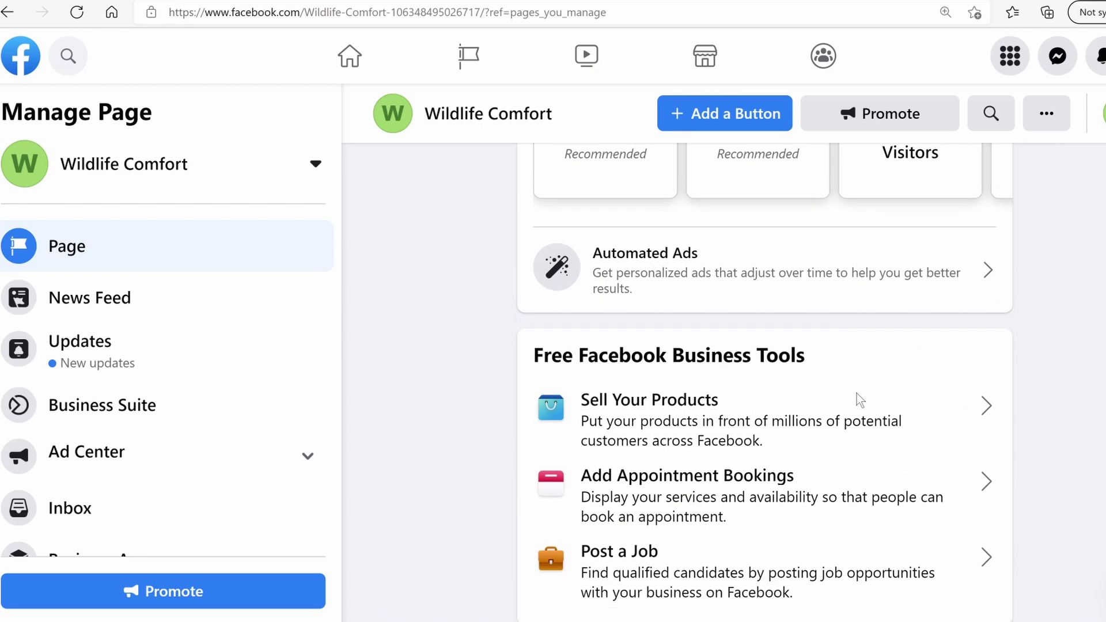
scroll(1055, 383, "down", 8)
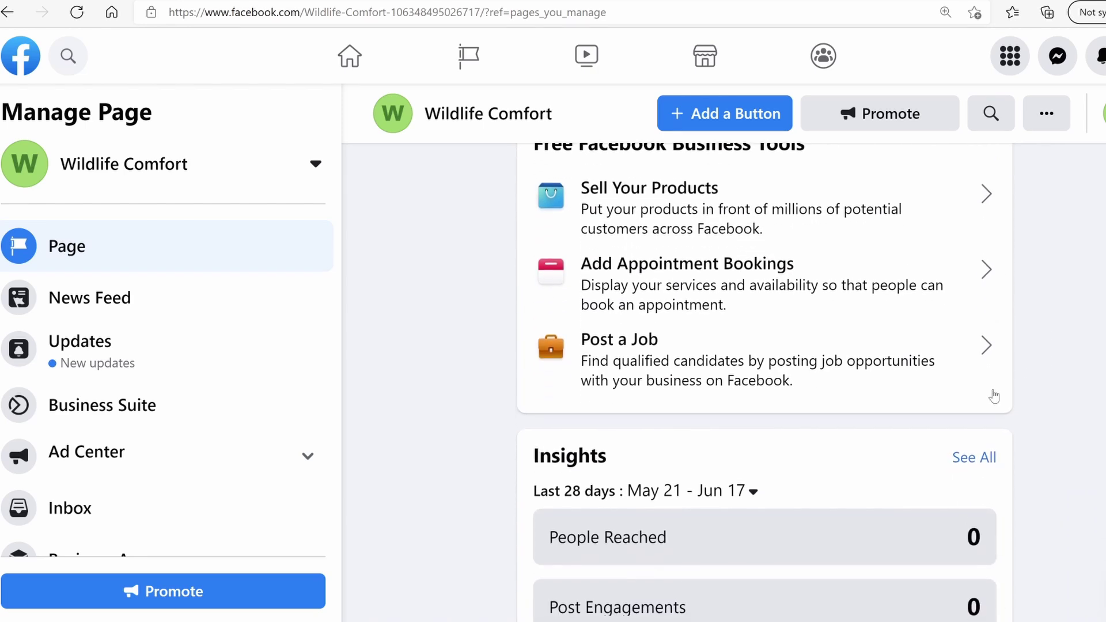
scroll(989, 391, "down", 10)
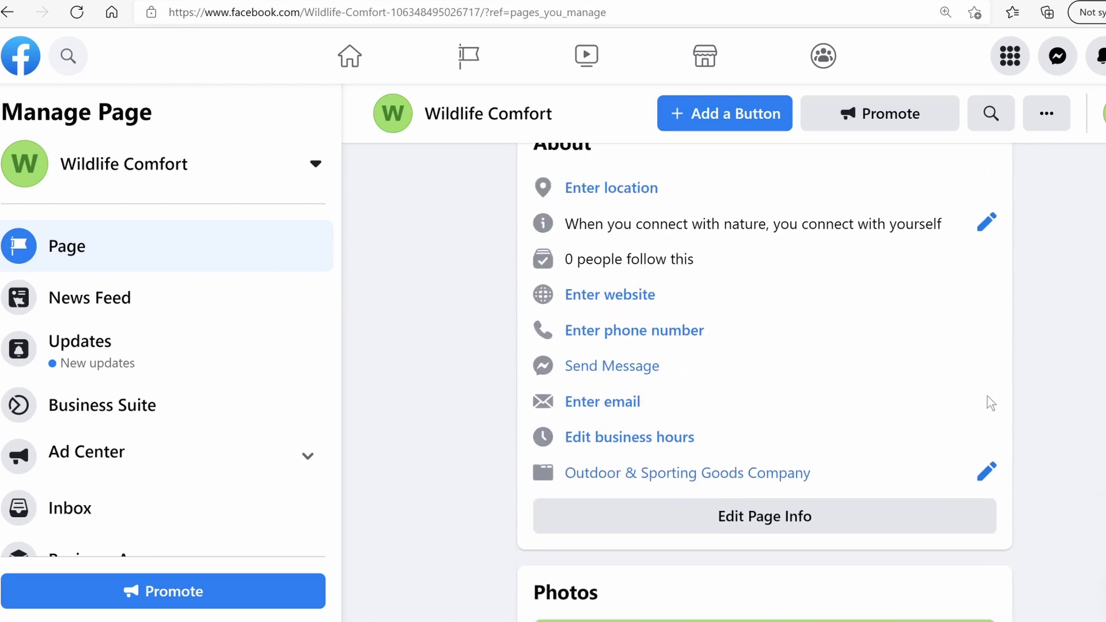
scroll(764, 381, "down", 5)
scroll(764, 382, "up", 20)
scroll(632, 323, "up", 6)
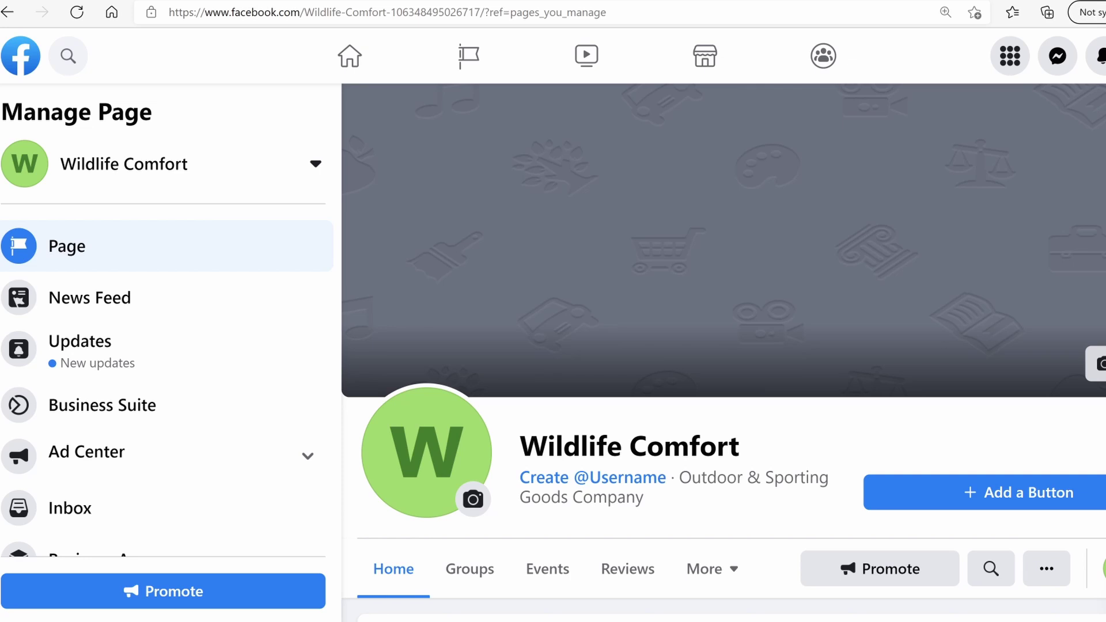
Upload the WILDLIFE COMFORT mountain logo image as the page cover and save it
left_click(1097, 364)
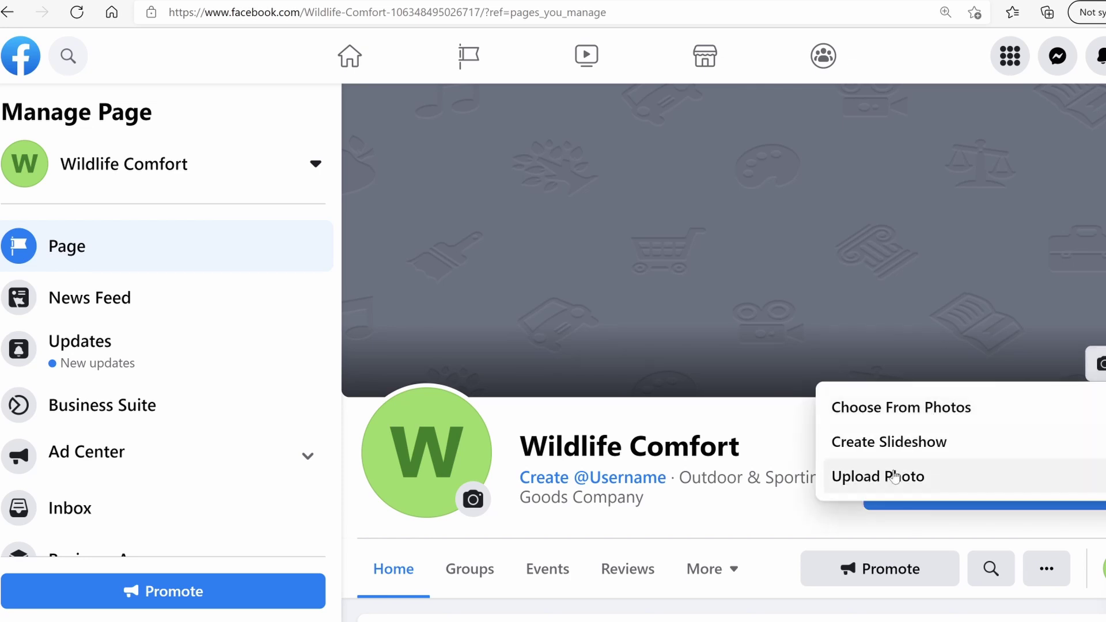
left_click(895, 476)
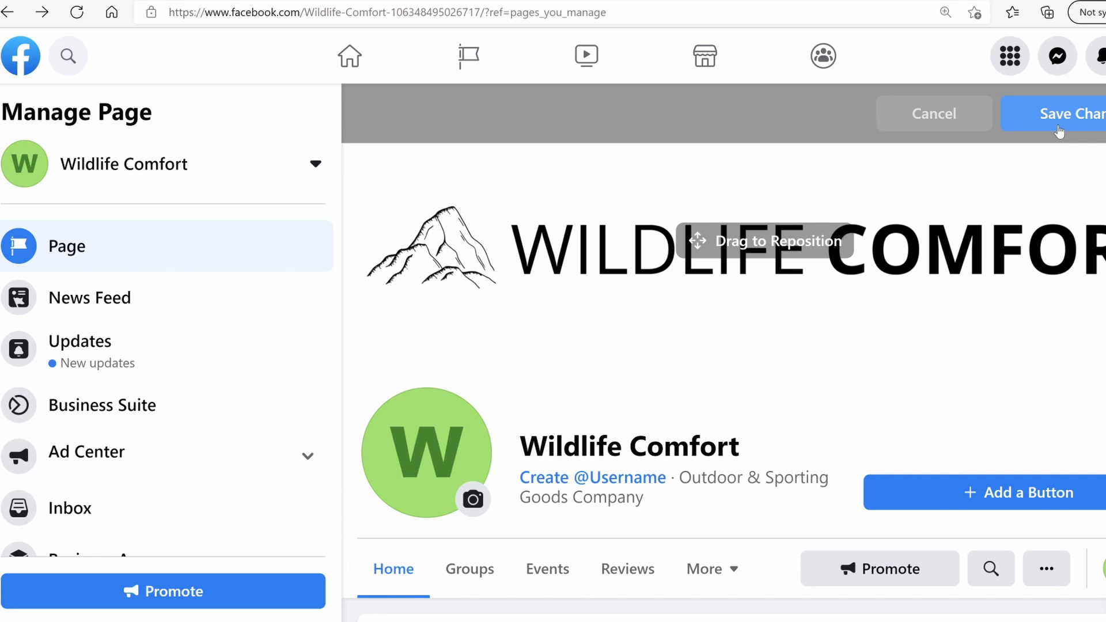
left_click(1101, 115)
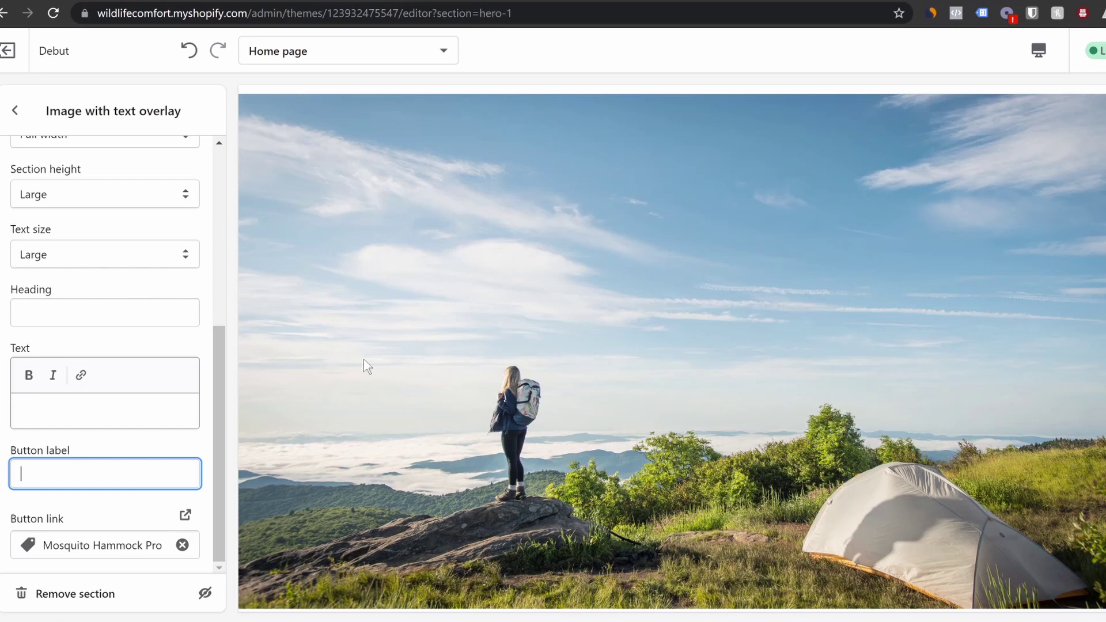
Capture the store preview's hero photo with the Snipping Tool
scroll(525, 247, "up", 2)
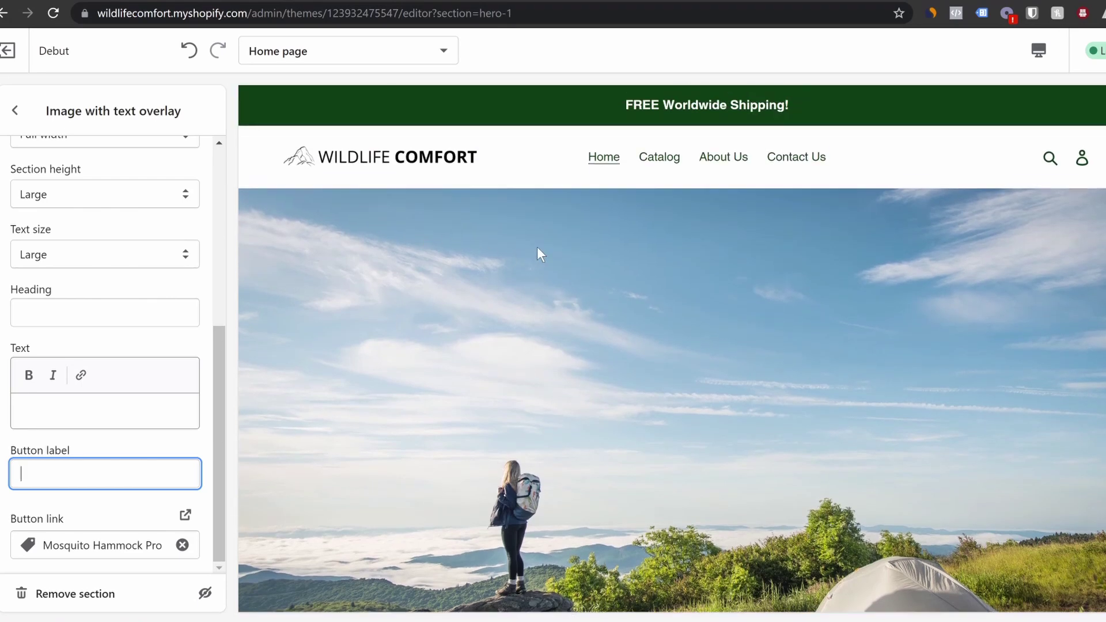
scroll(281, 239, "down", 2)
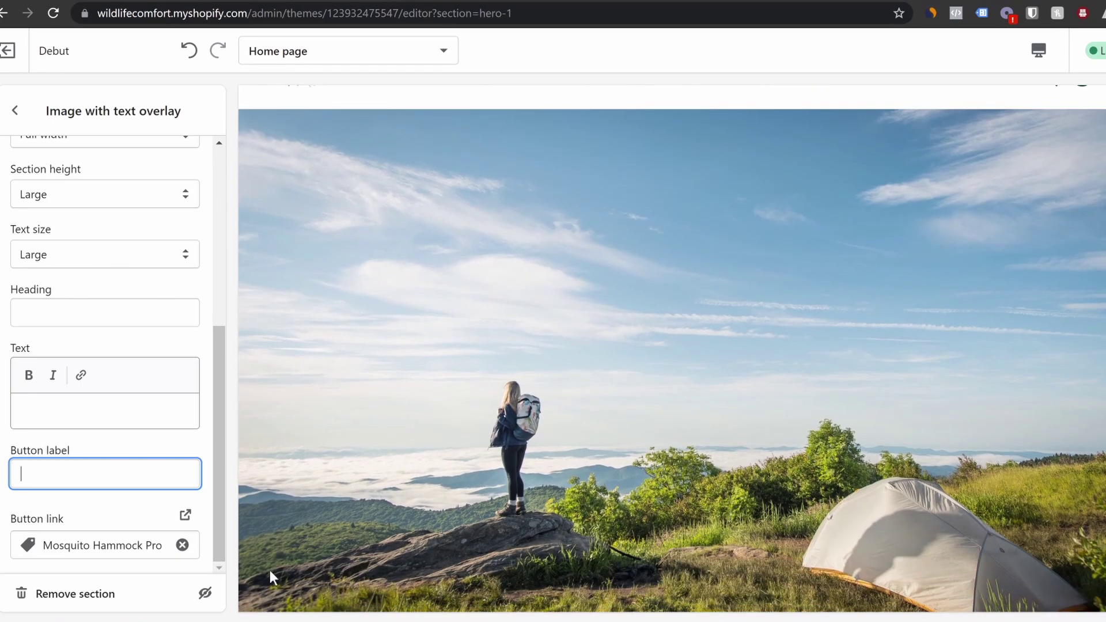
left_click(277, 621)
left_click_drag(110, 323, 402, 292)
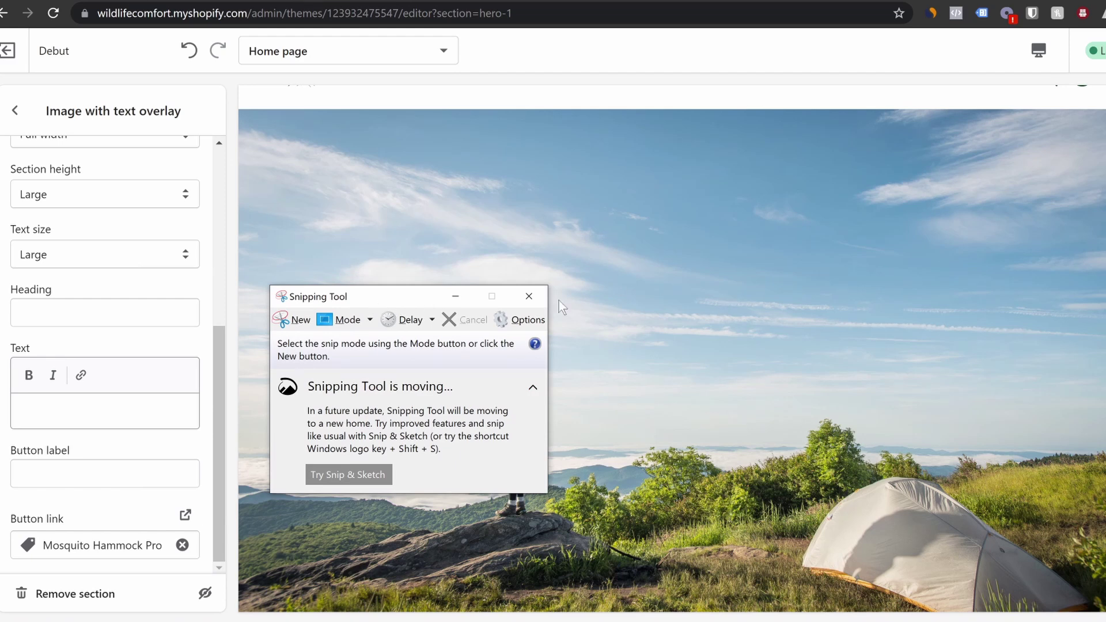
left_click_drag(376, 299, 409, 274)
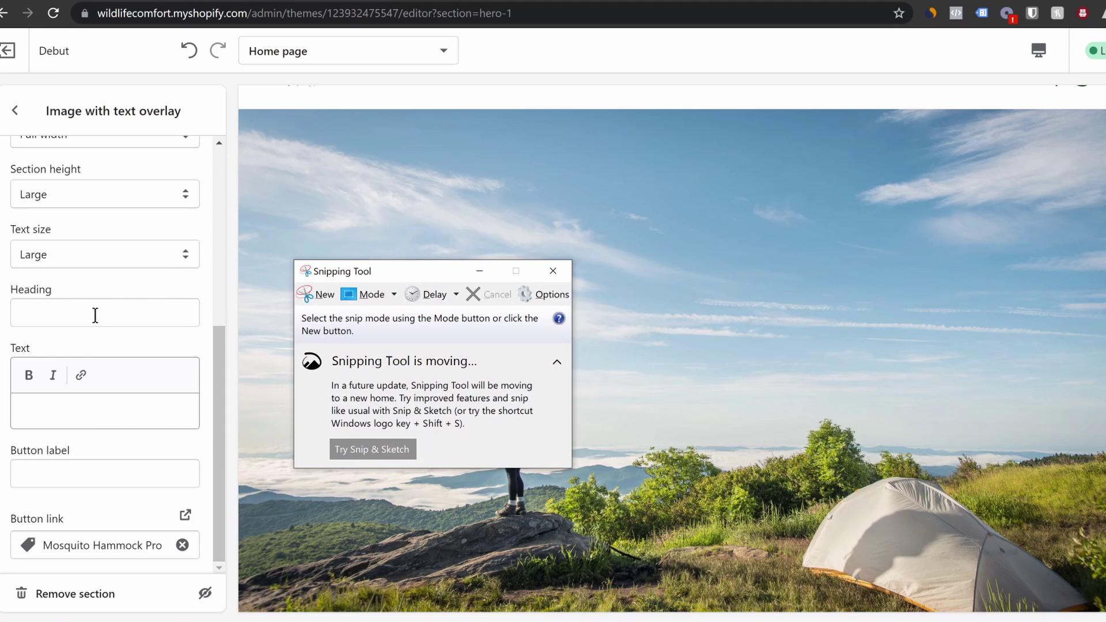
left_click(323, 299)
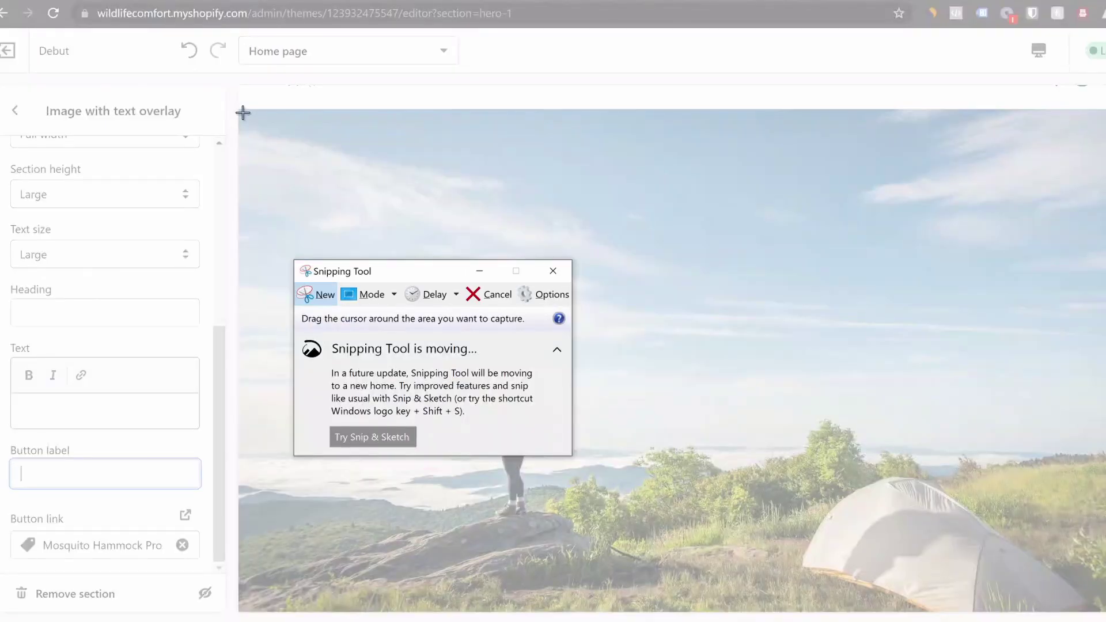
left_click_drag(242, 113, 1105, 606)
Give the hero the heading 'Connect with nature' and text 'There's abig world to explore', then save
left_click(115, 479)
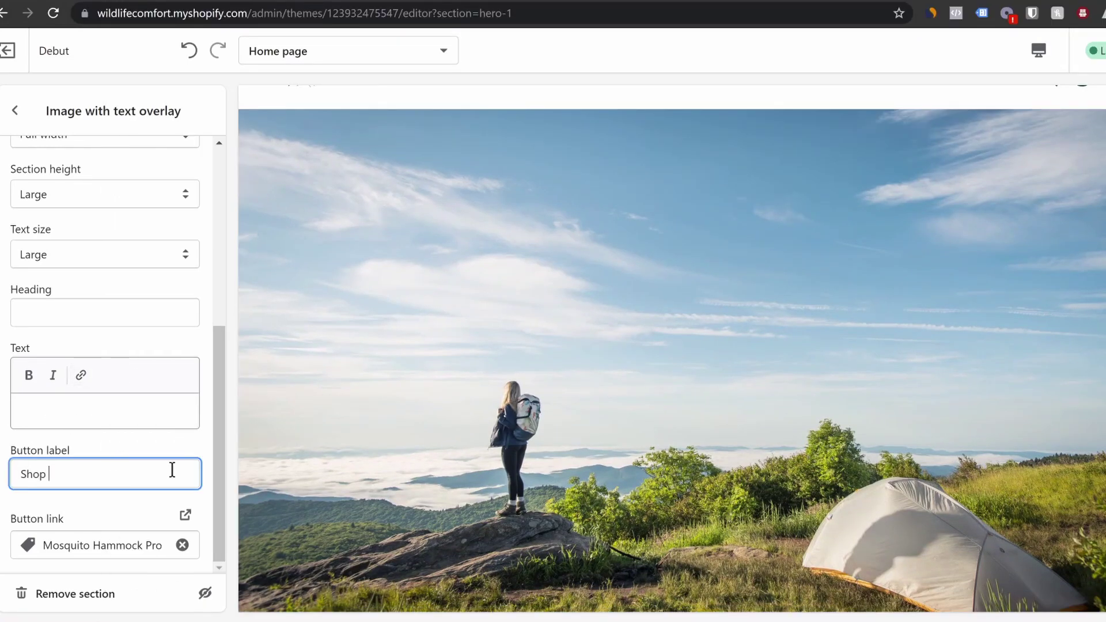
left_click(82, 312)
type("C")
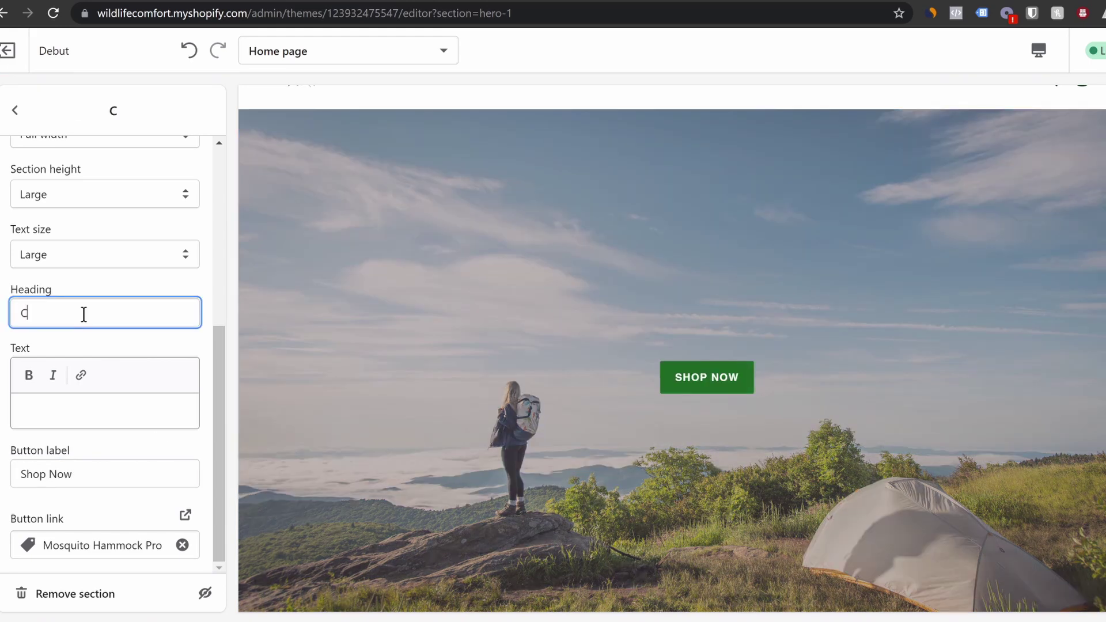
type("onnect with natyre")
key("BackSpace")
key("BackSpace")
key("BackSpace")
type("ure")
left_click(88, 410)
type("There's abig world to explore")
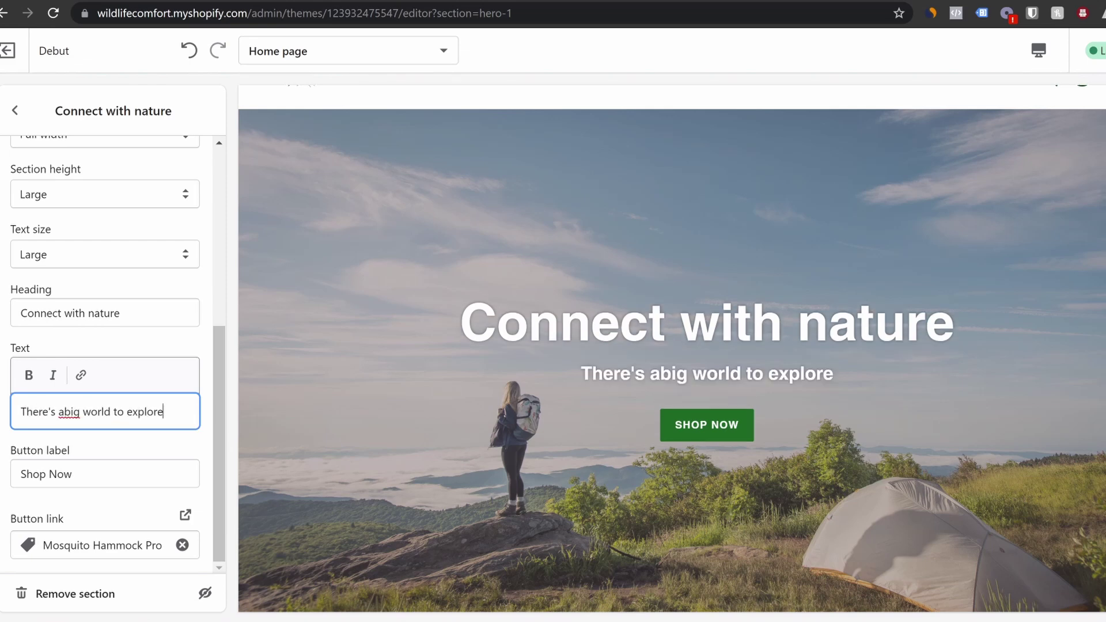
left_click(1105, 50)
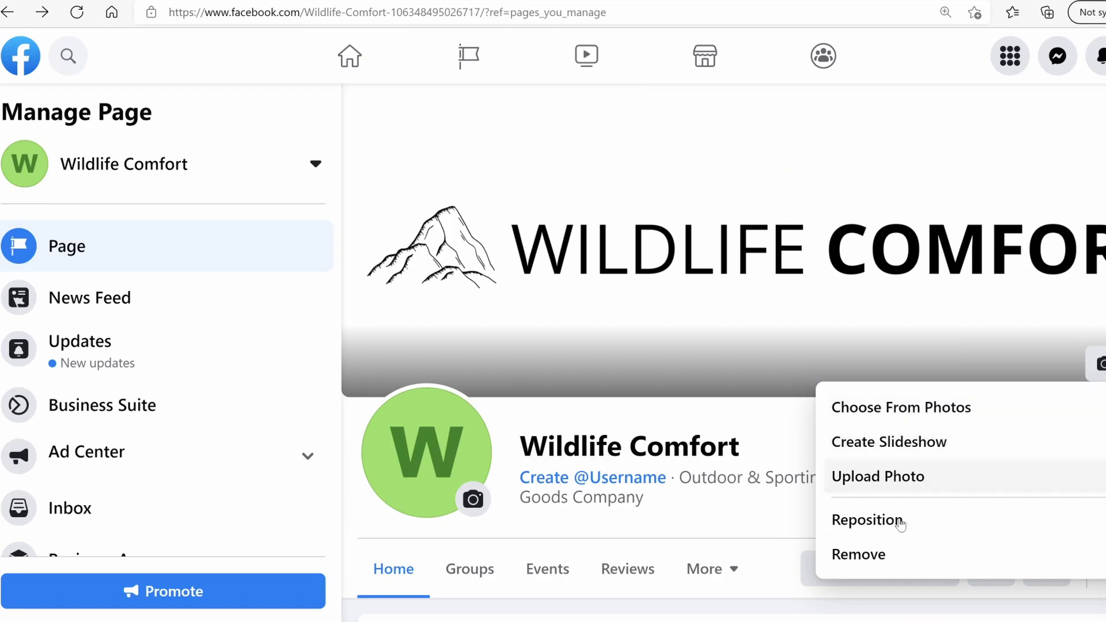
Save the hiker-and-tent photo as the page cover and bring up the profile picture options
left_click(898, 479)
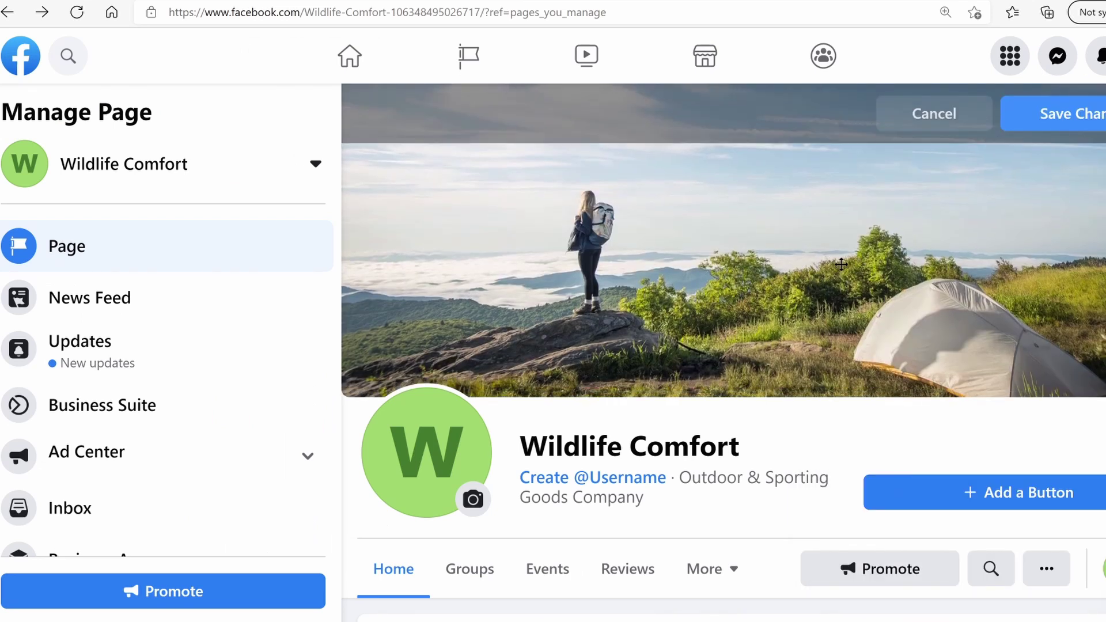
left_click(1053, 114)
left_click(477, 448)
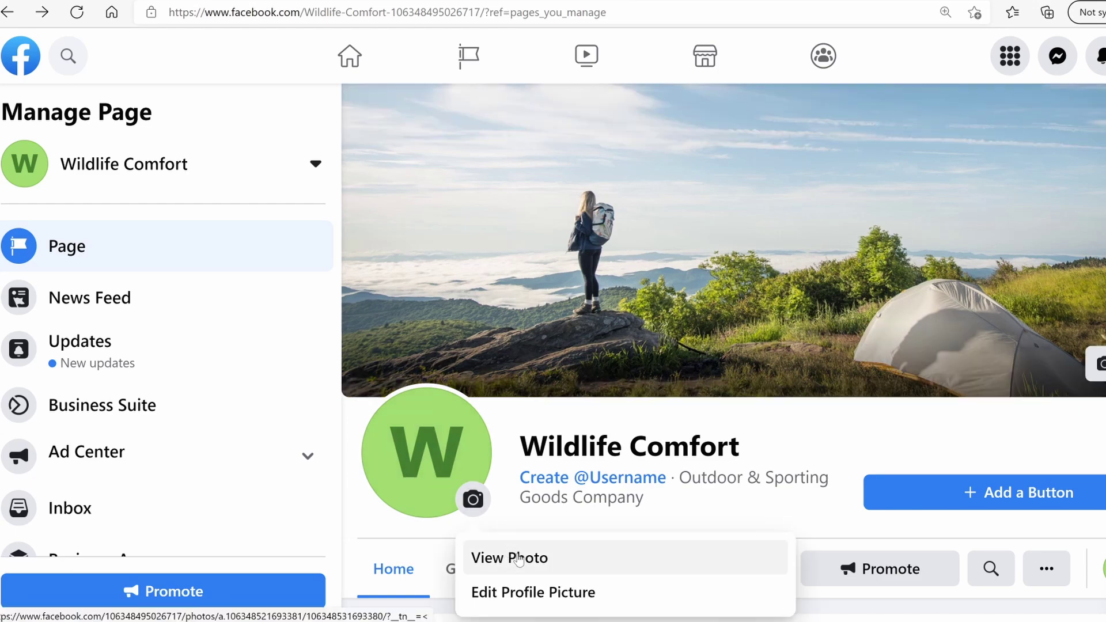
scroll(515, 561, "down", 3)
scroll(484, 527, "up", 2)
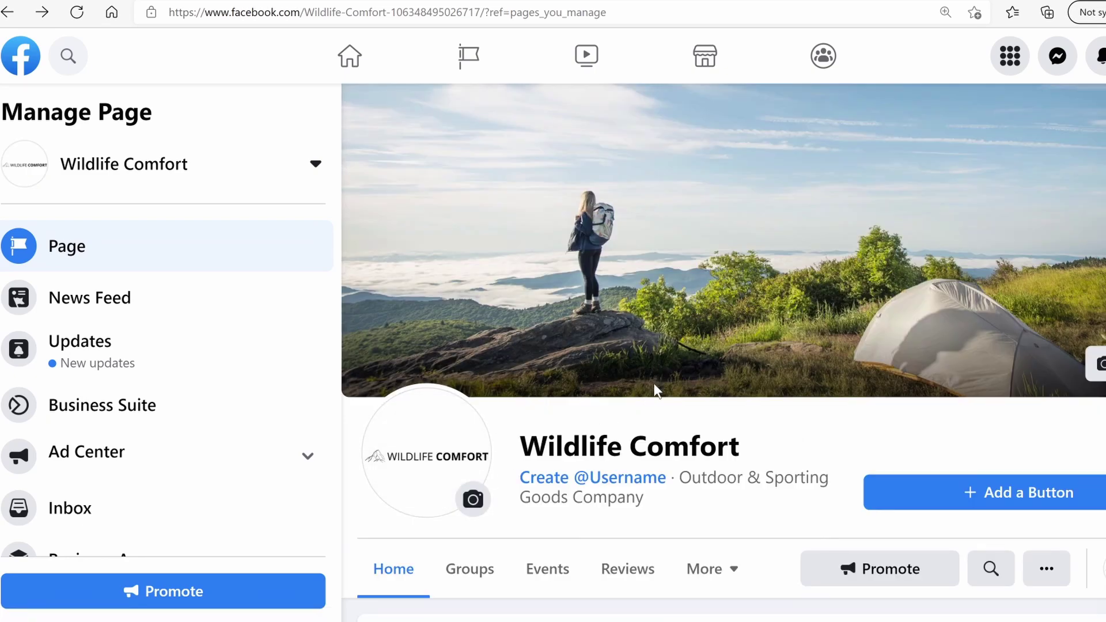
Scroll the page feed and look through the Profile Pictures album before returning
scroll(655, 392, "down", 3)
scroll(722, 352, "down", 10)
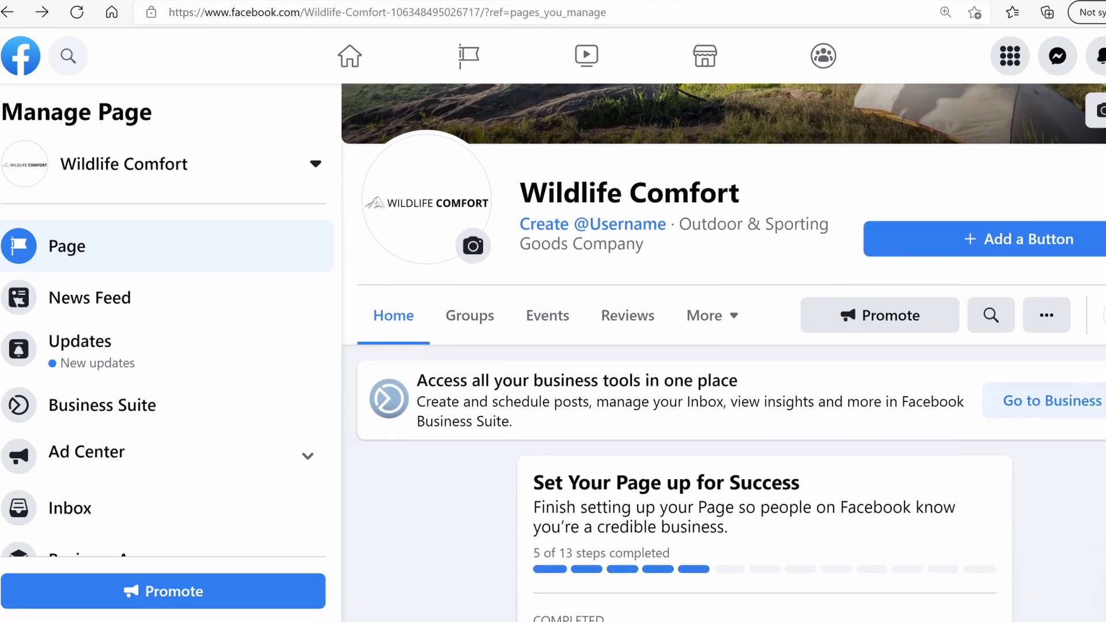
scroll(764, 383, "down", 14)
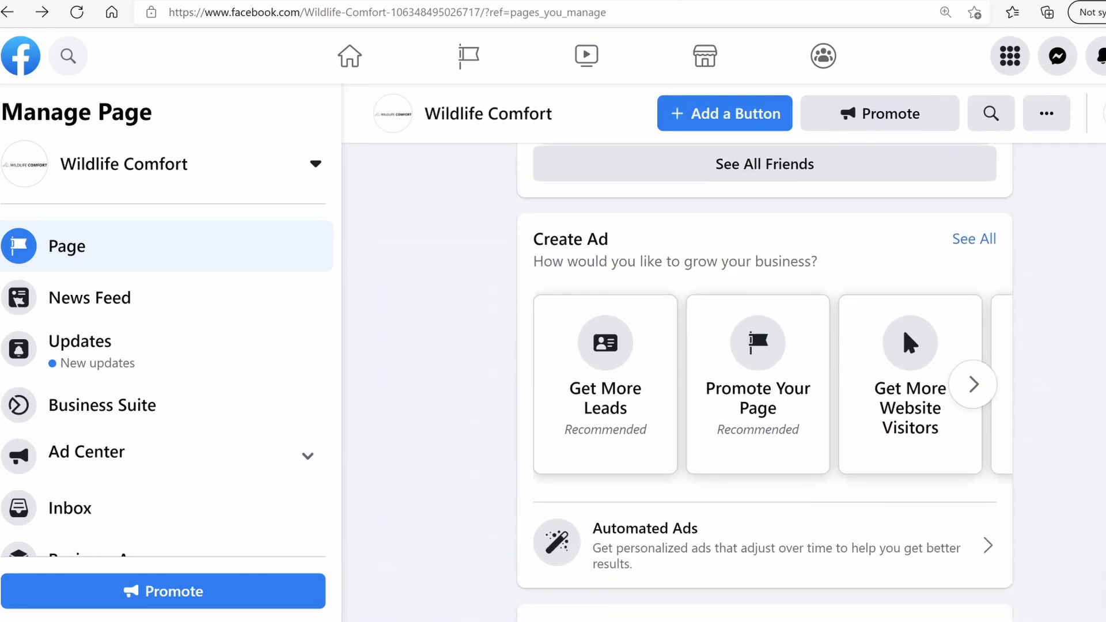
scroll(764, 382, "down", 15)
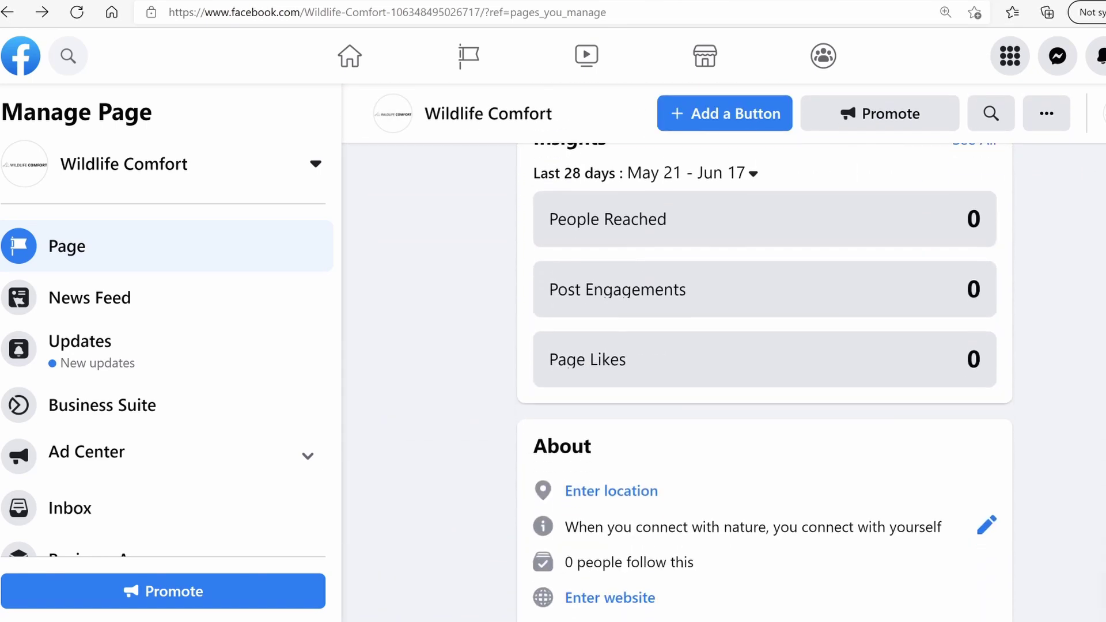
scroll(764, 382, "down", 12)
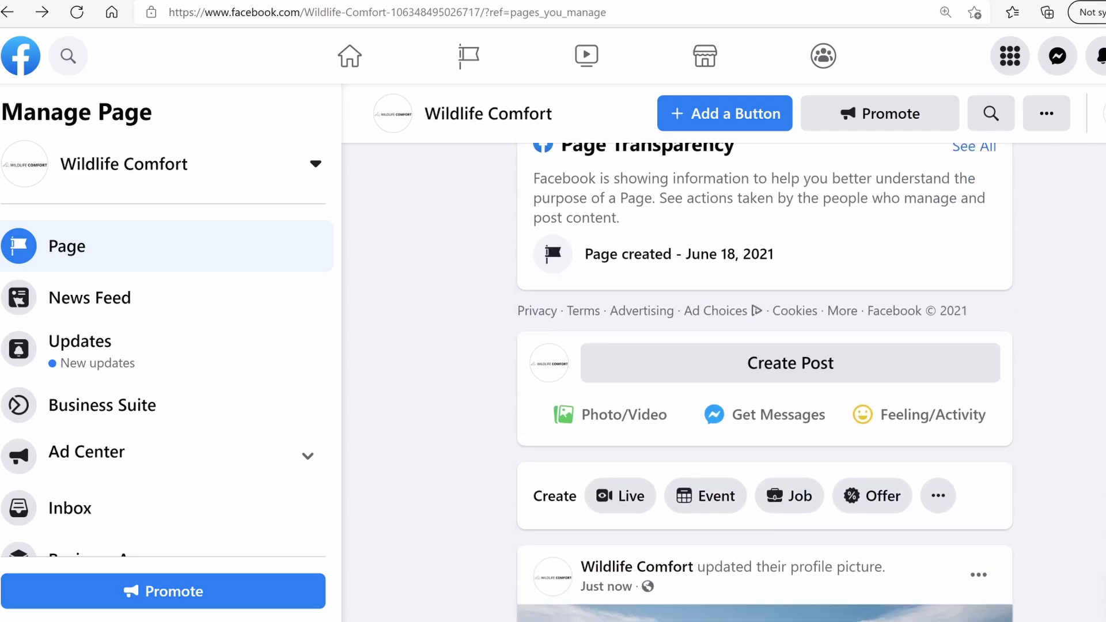
scroll(764, 382, "down", 10)
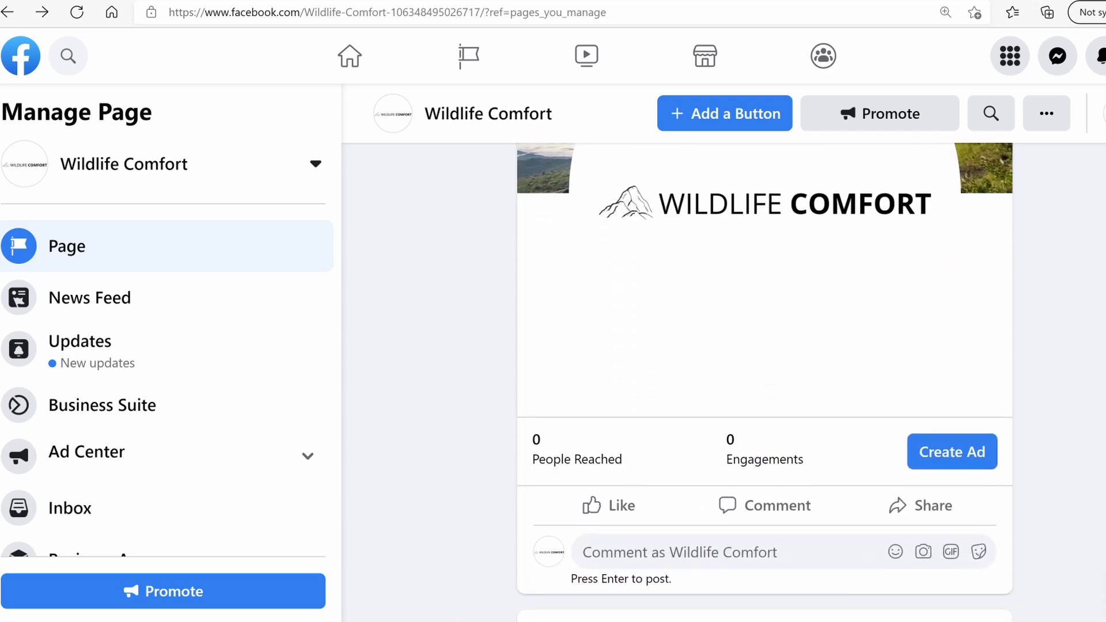
scroll(764, 382, "down", 2)
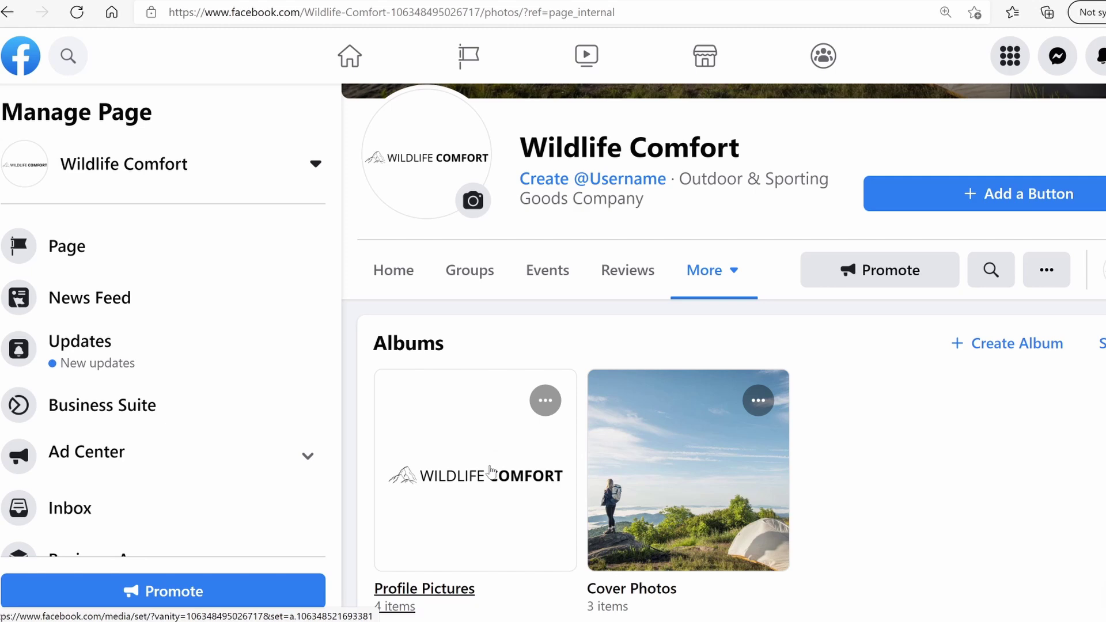
left_click(491, 472)
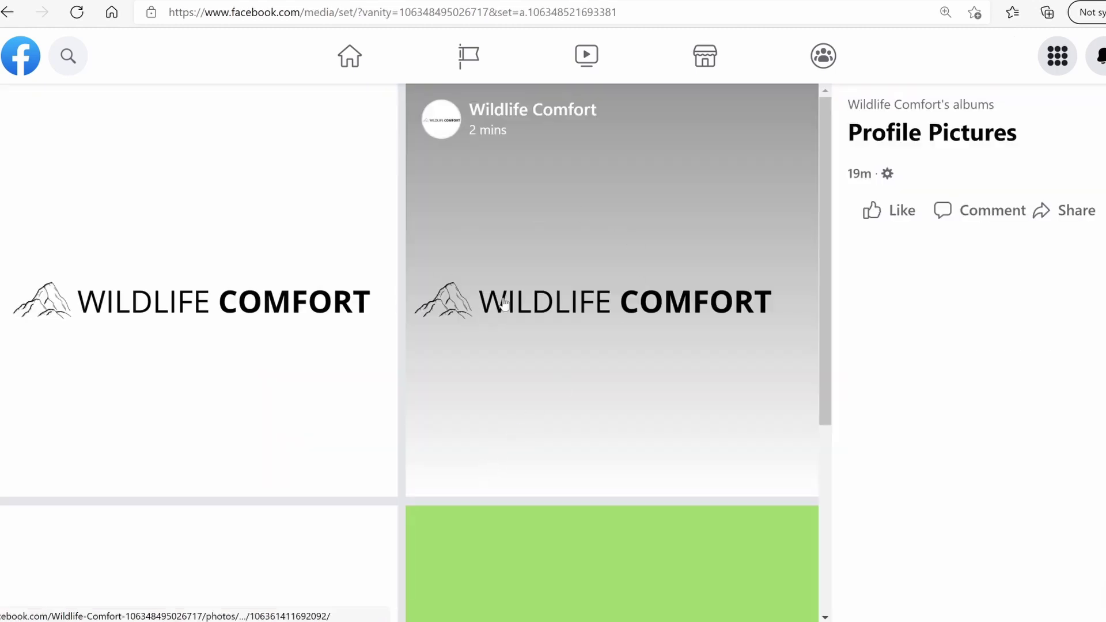
scroll(627, 319, "down", 6)
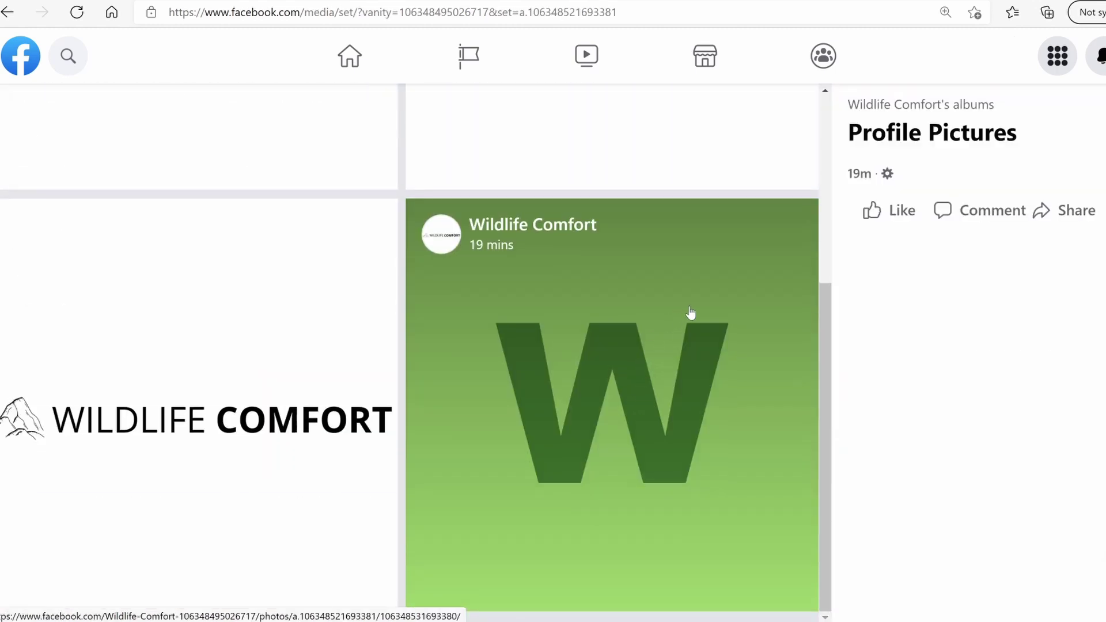
scroll(658, 407, "up", 3)
key("alt+Left")
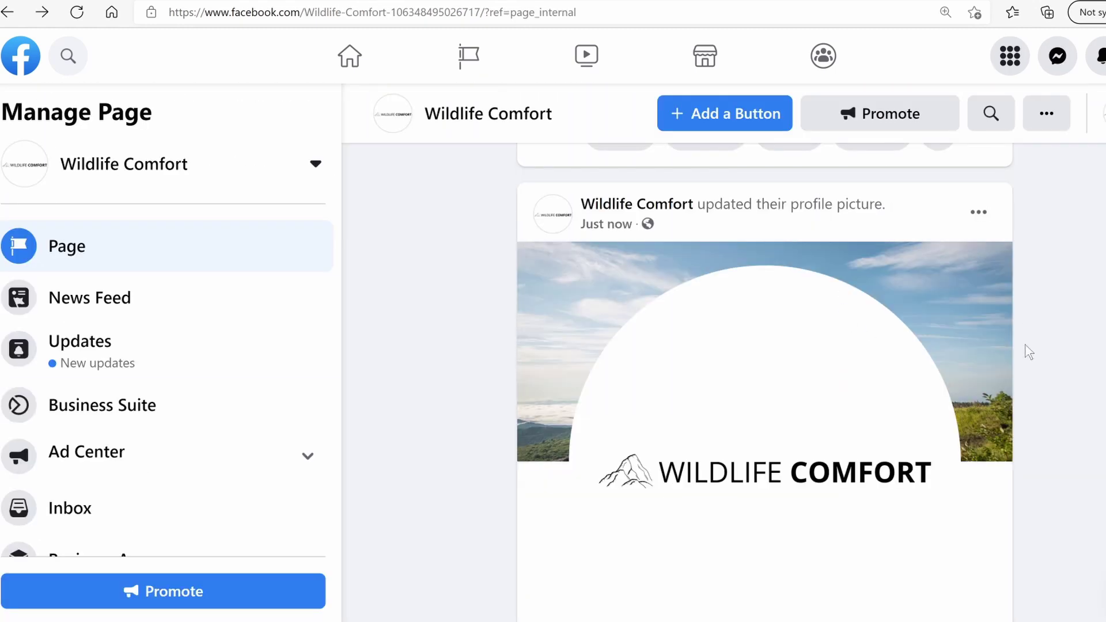
scroll(1029, 351, "up", 2)
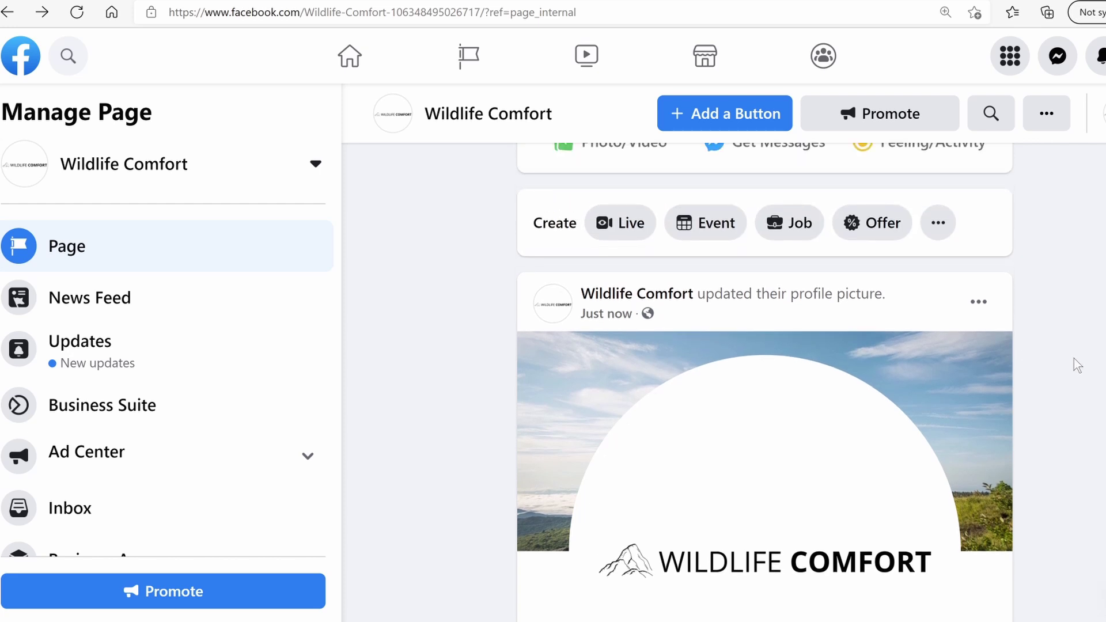
Hide the profile-picture and cover-photo update posts from the page timeline
left_click(978, 302)
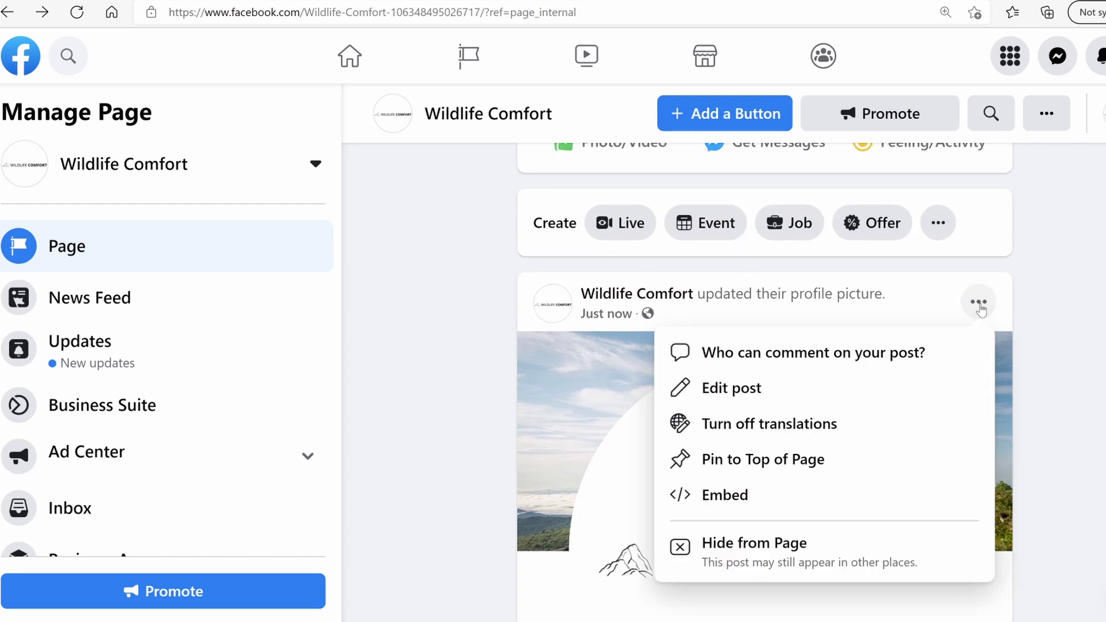
left_click(763, 559)
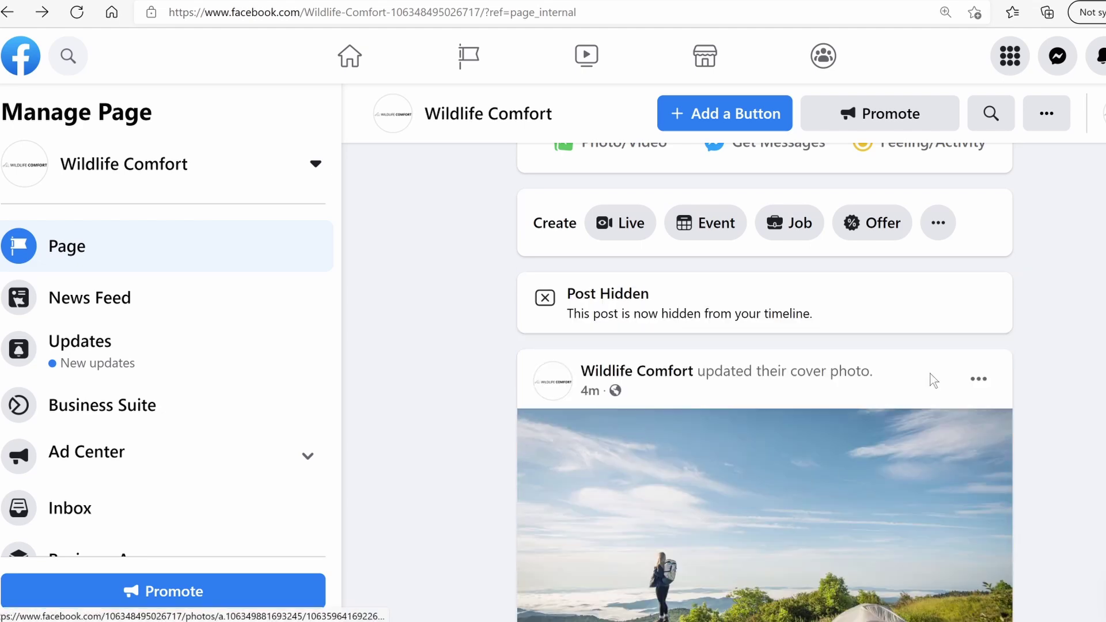
left_click(979, 379)
scroll(804, 552, "down", 1)
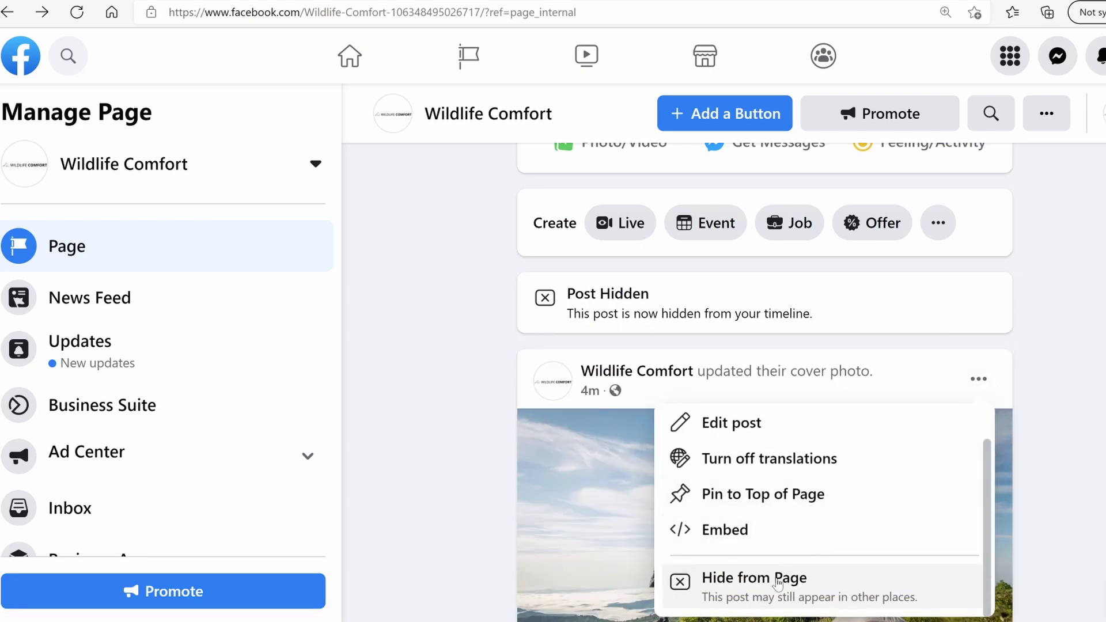
left_click(740, 574)
scroll(1072, 373, "up", 3)
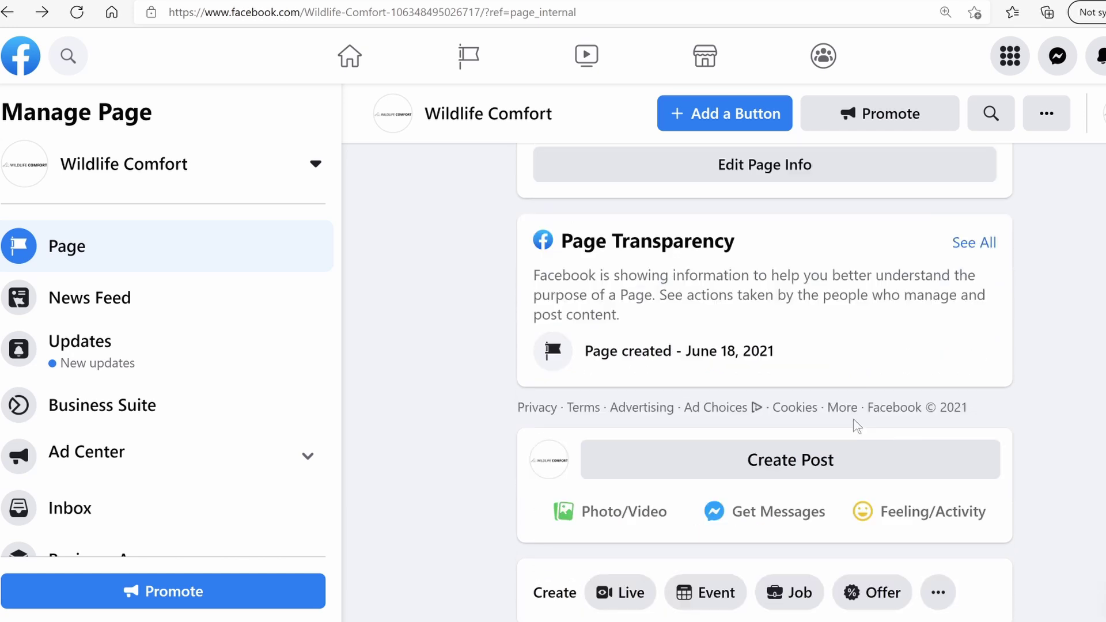
scroll(764, 380, "up", 3)
scroll(764, 380, "down", 5)
scroll(765, 378, "down", 1)
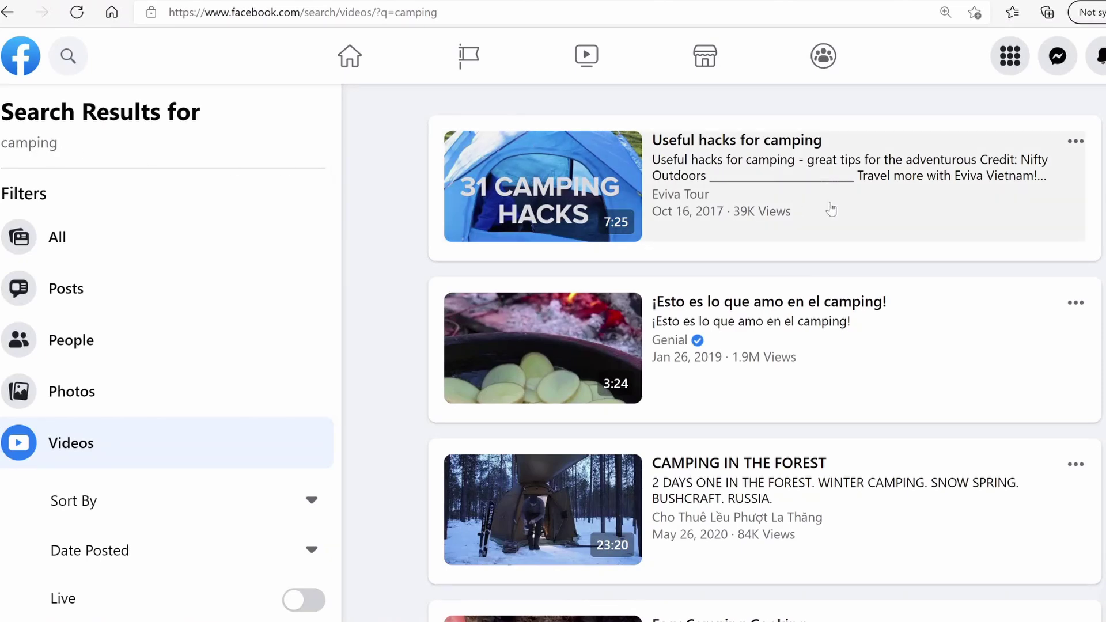
Copy the link of the 'Useful hacks for camping' video from the camping search results
scroll(567, 415, "down", 3)
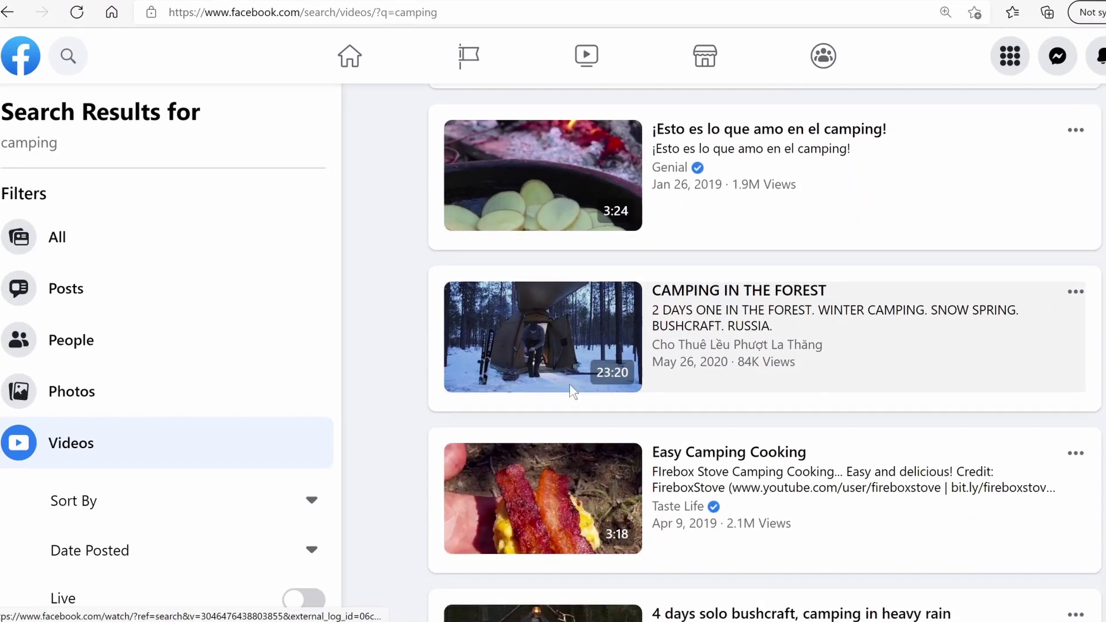
scroll(570, 415, "up", 3)
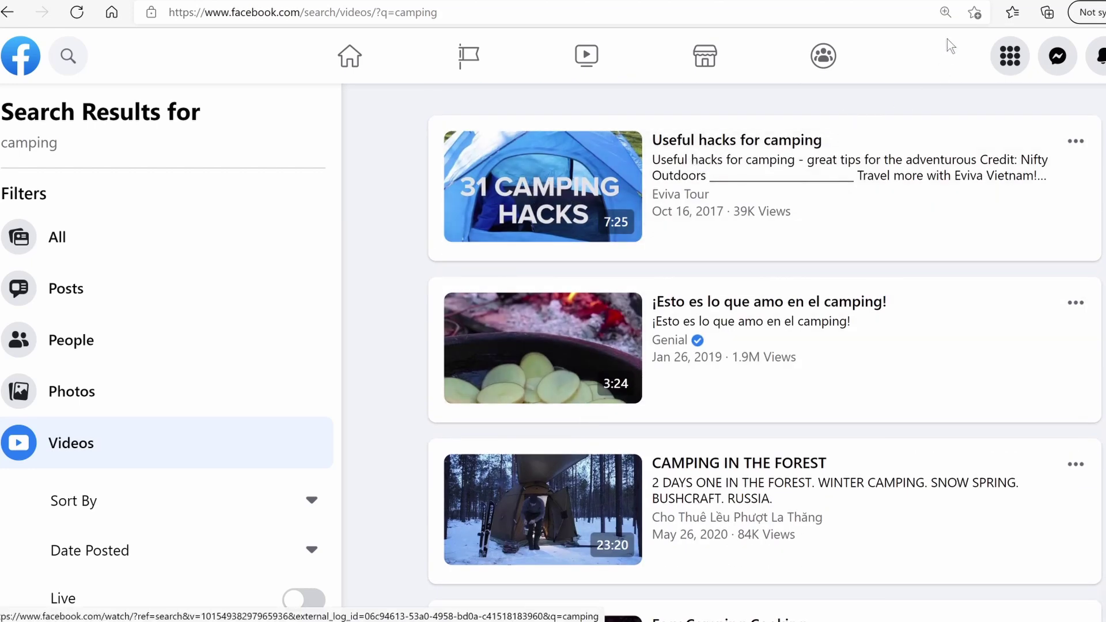
left_click(1067, 144)
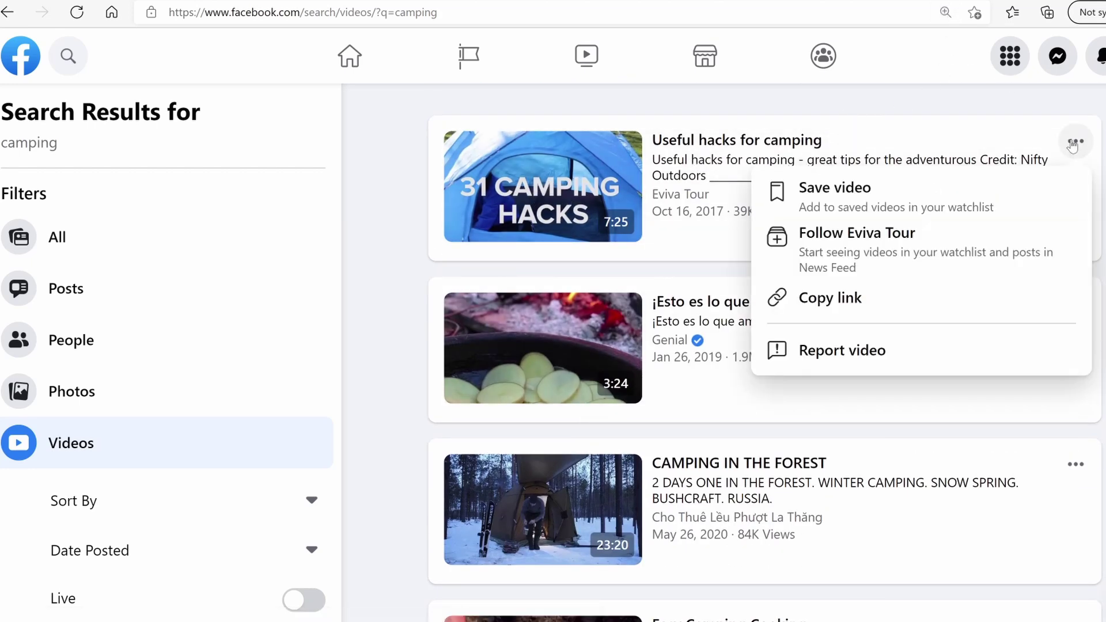
left_click(867, 311)
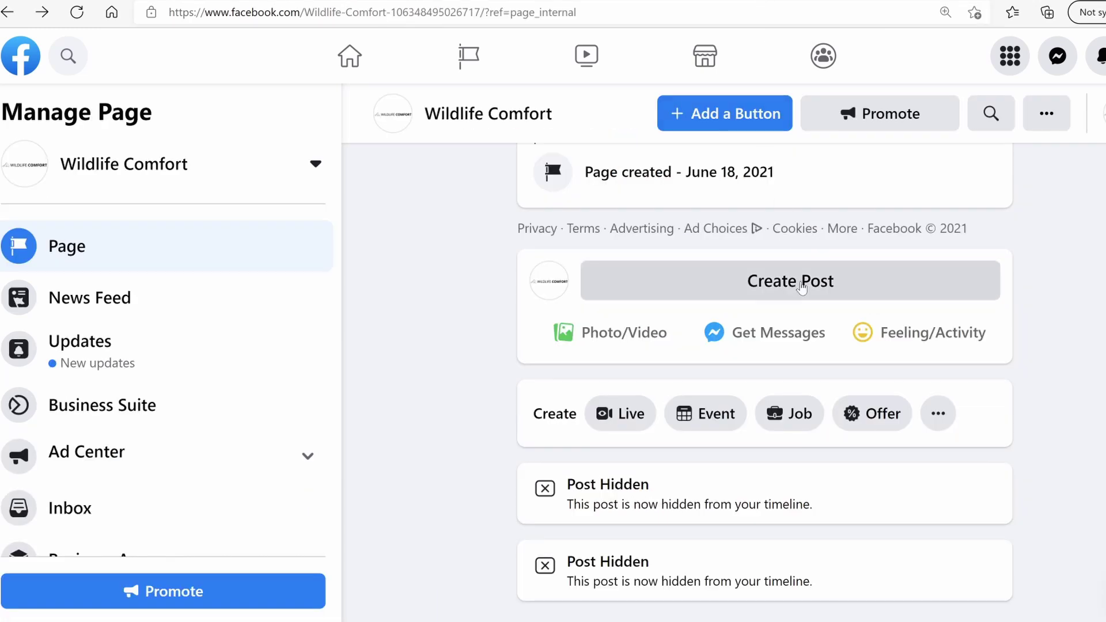
Start a page post with the video link, replacing the URL text with 'Check out this useful hacks for camping'
left_click(801, 288)
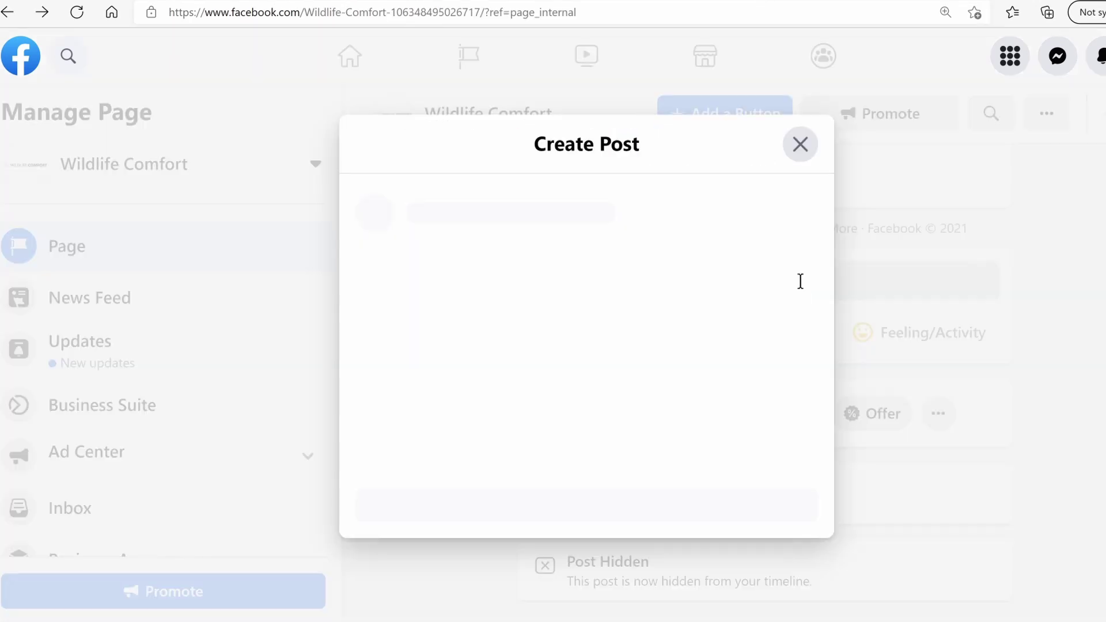
key("ctrl+v")
scroll(670, 230, "down", 2)
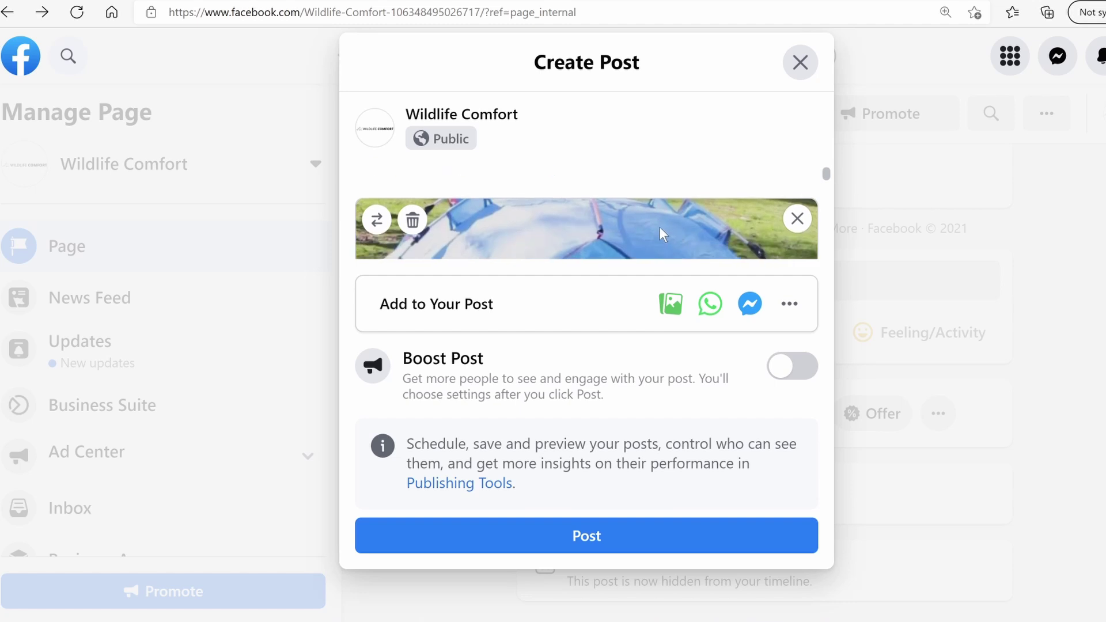
scroll(642, 156, "up", 2)
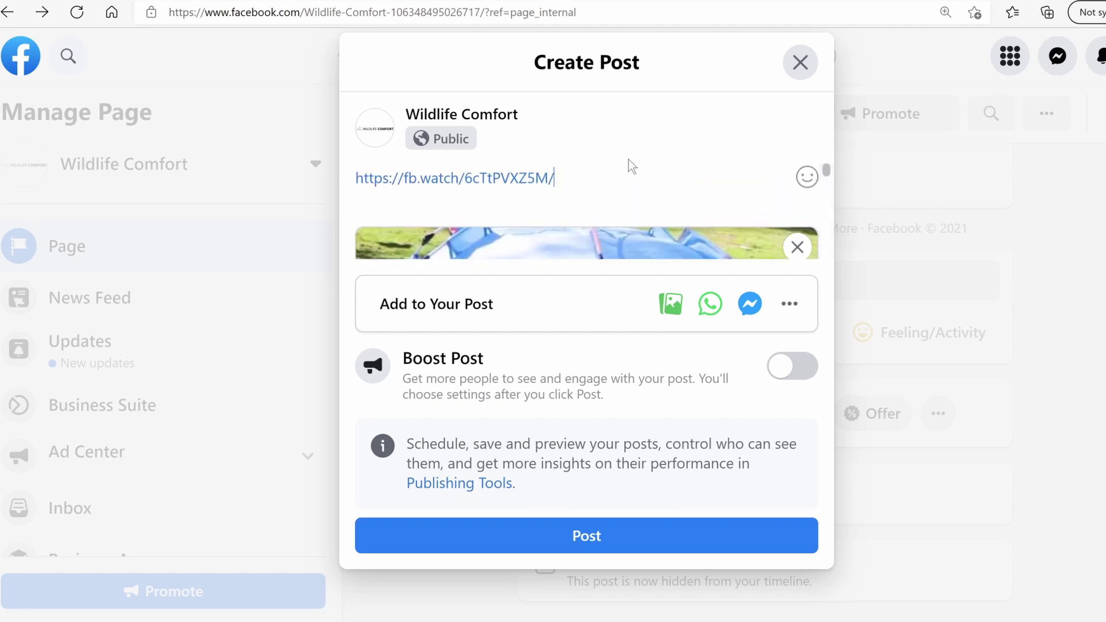
left_click_drag(570, 179, 344, 188)
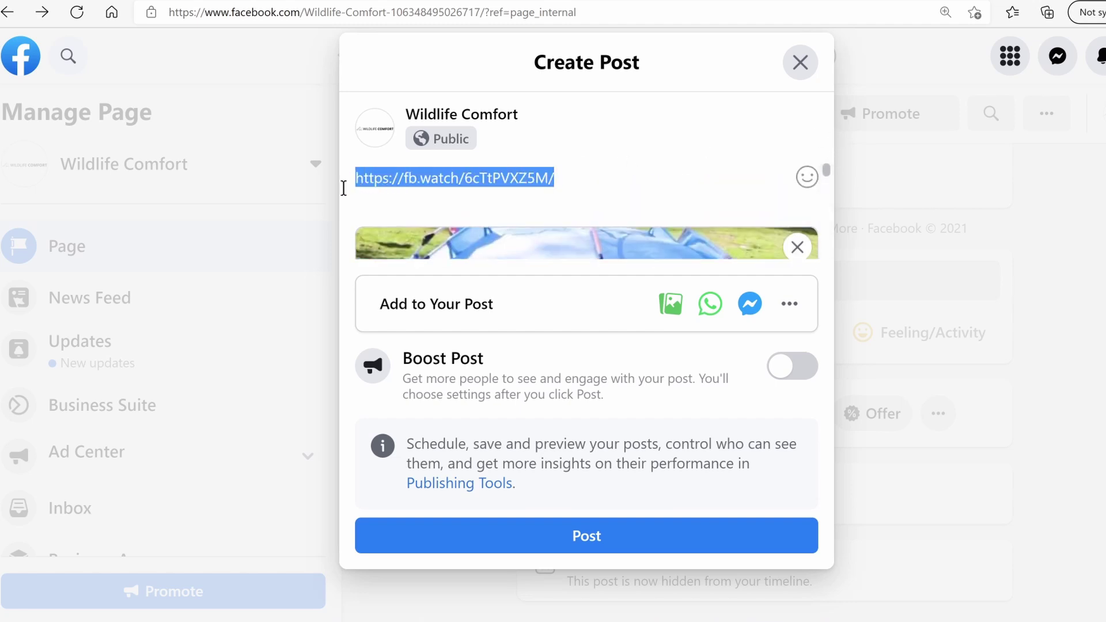
type("Check out this useful")
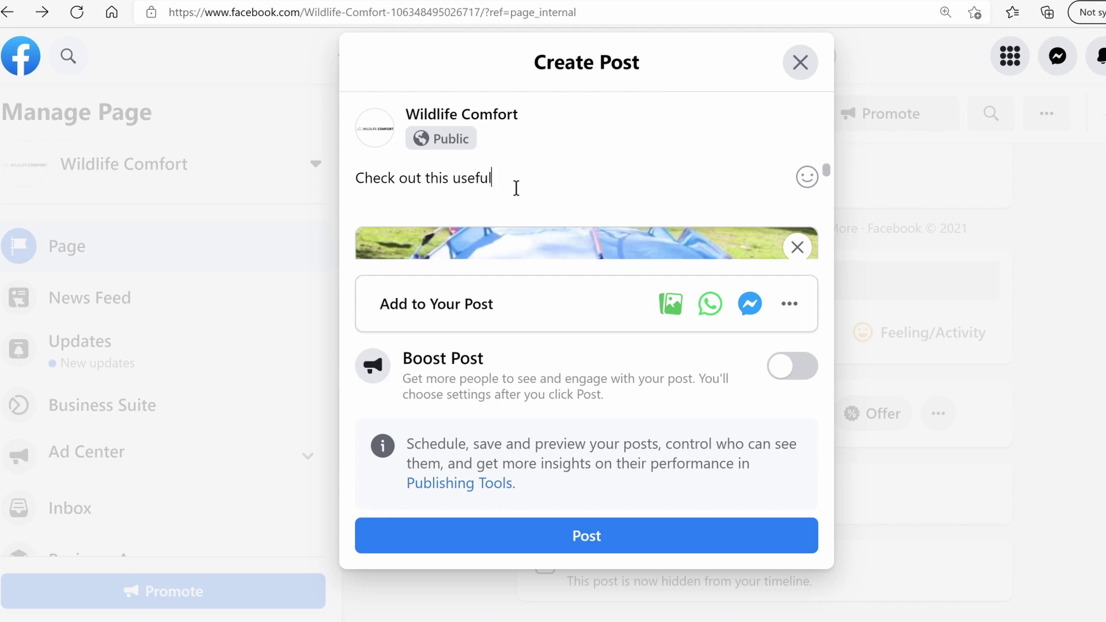
type(" hacks for camping")
Add grinning and monocle-face emojis to the caption and publish the post
left_click(806, 177)
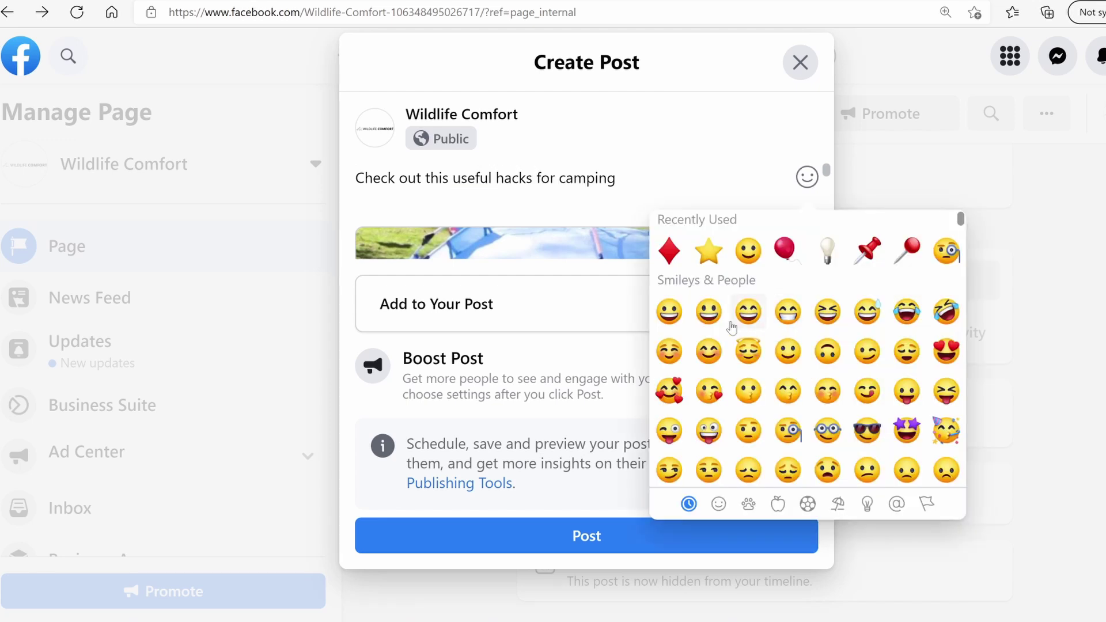
left_click(707, 313)
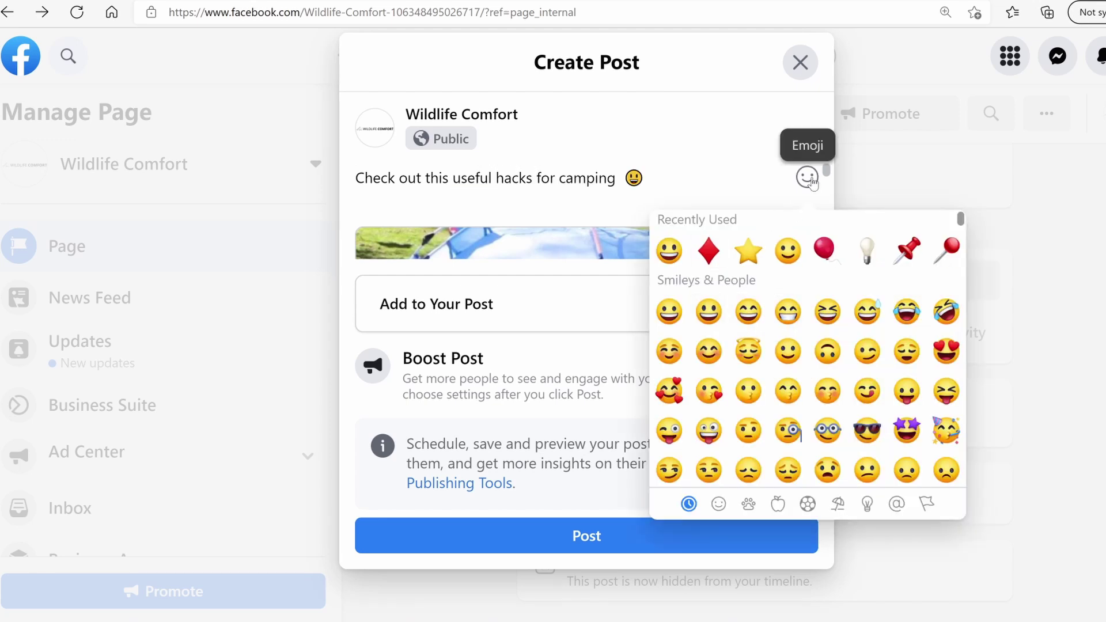
scroll(805, 334, "down", 1)
left_click(787, 390)
left_click(615, 536)
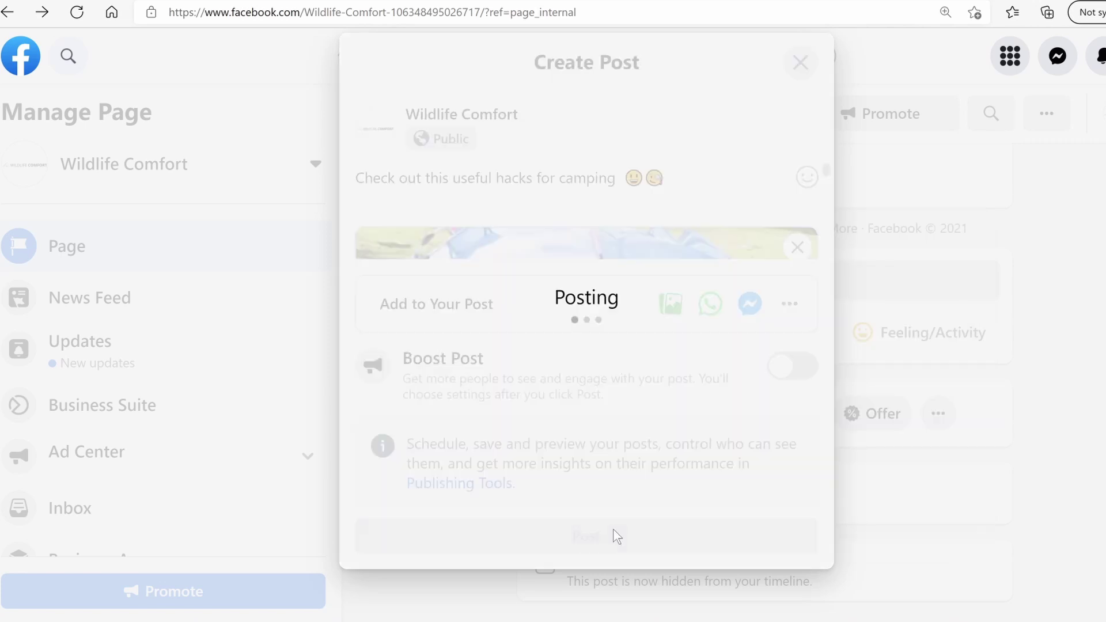
scroll(508, 447, "down", 5)
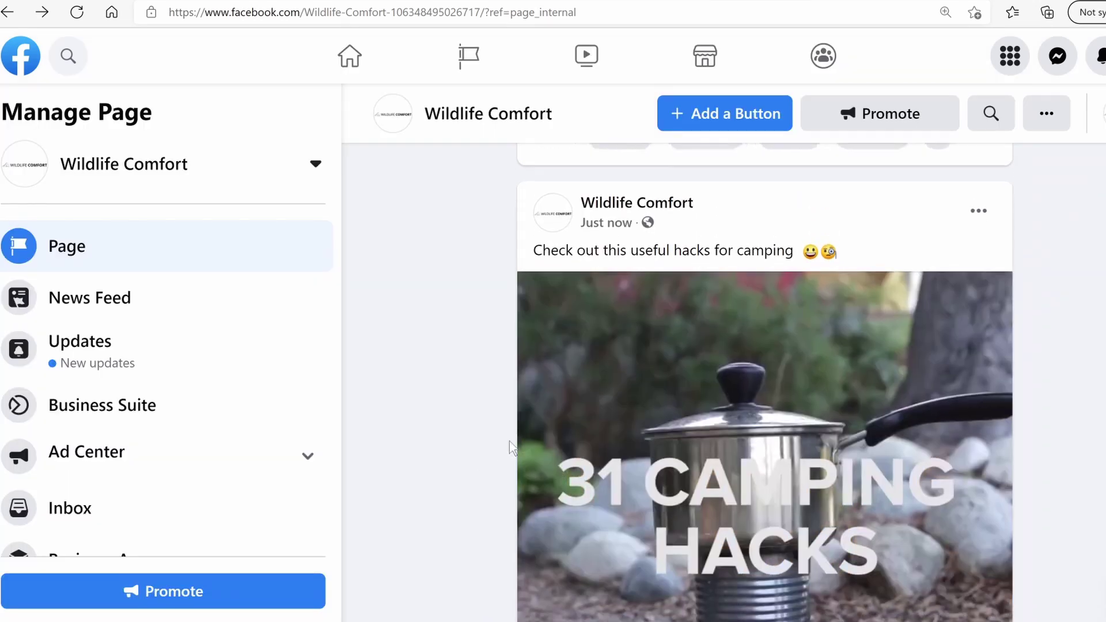
scroll(506, 447, "down", 1)
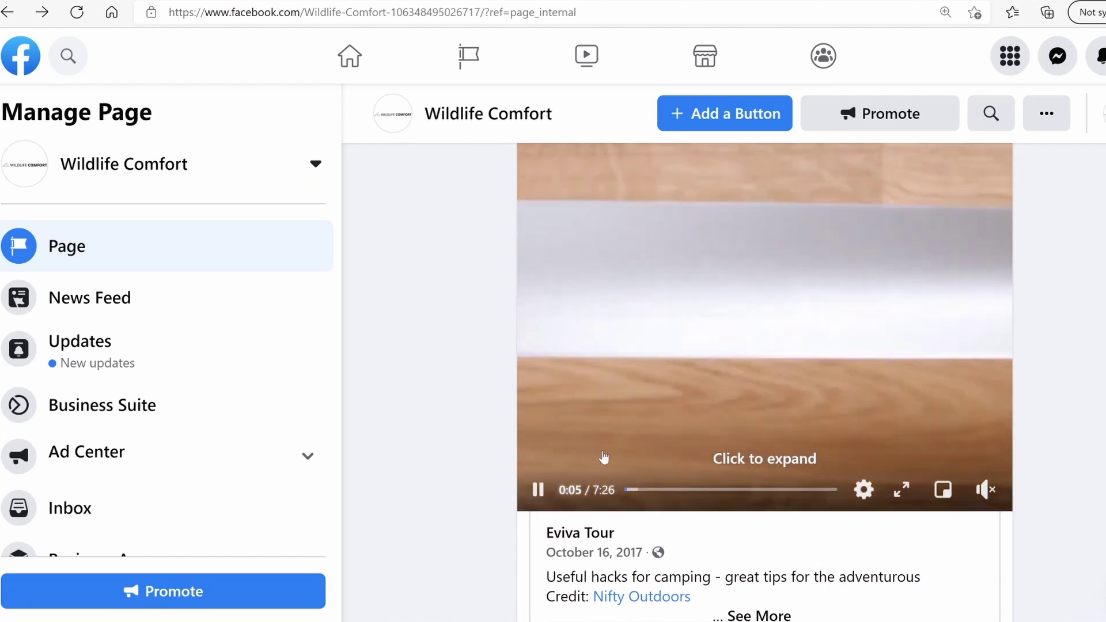
scroll(607, 450, "down", 3)
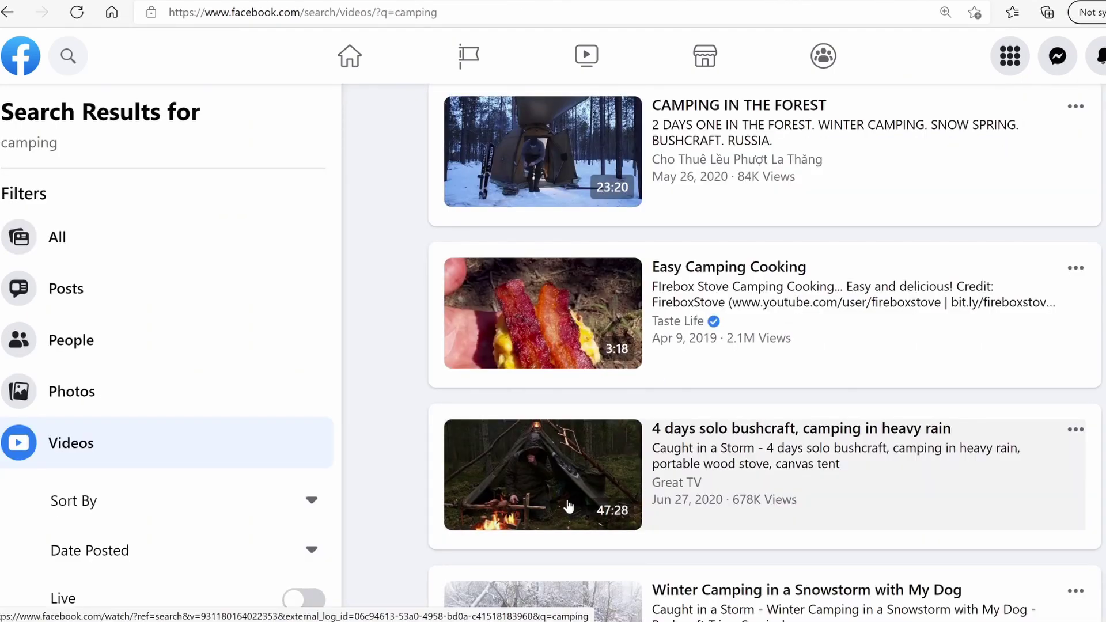
Copy the bushcraft video's link and paste it into a new Wildlife Comfort page post
left_click(1075, 428)
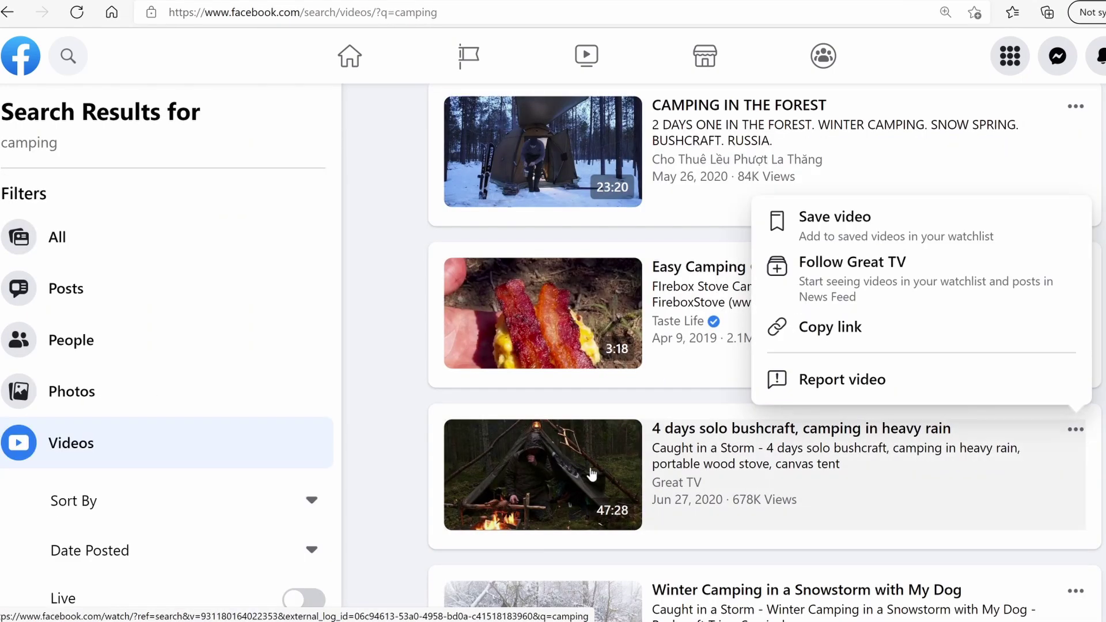
left_click(851, 334)
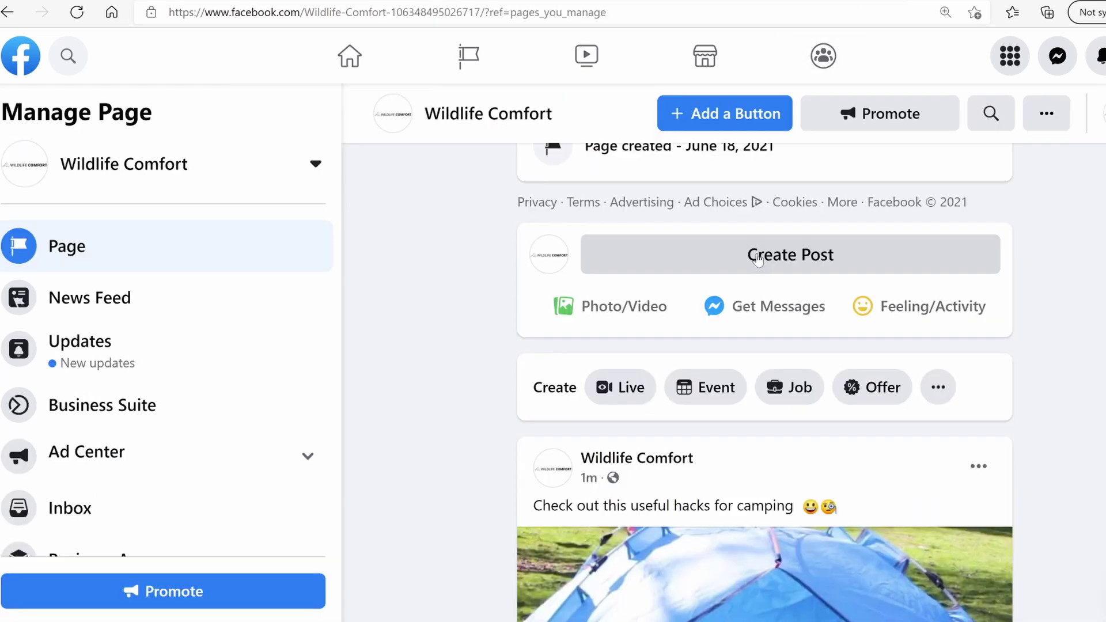
left_click(758, 260)
key("ctrl+v")
Replace the link text with the caption 'WOW!! This is amazing!' plus an emoji and publish
left_click_drag(581, 229, 353, 233)
key("BackSpace")
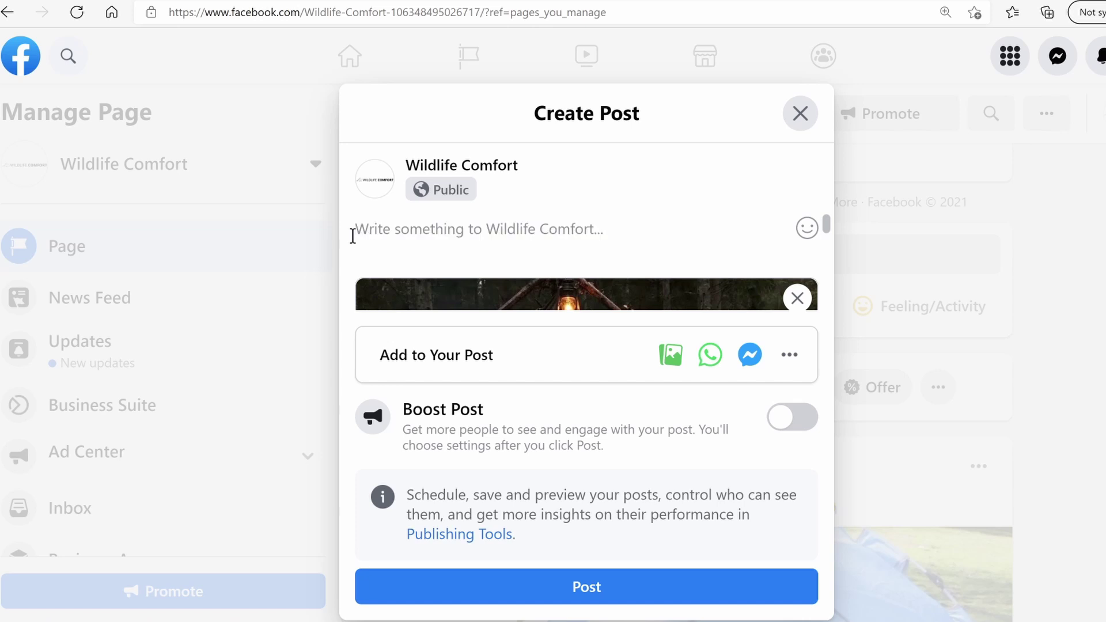
type("WOW")
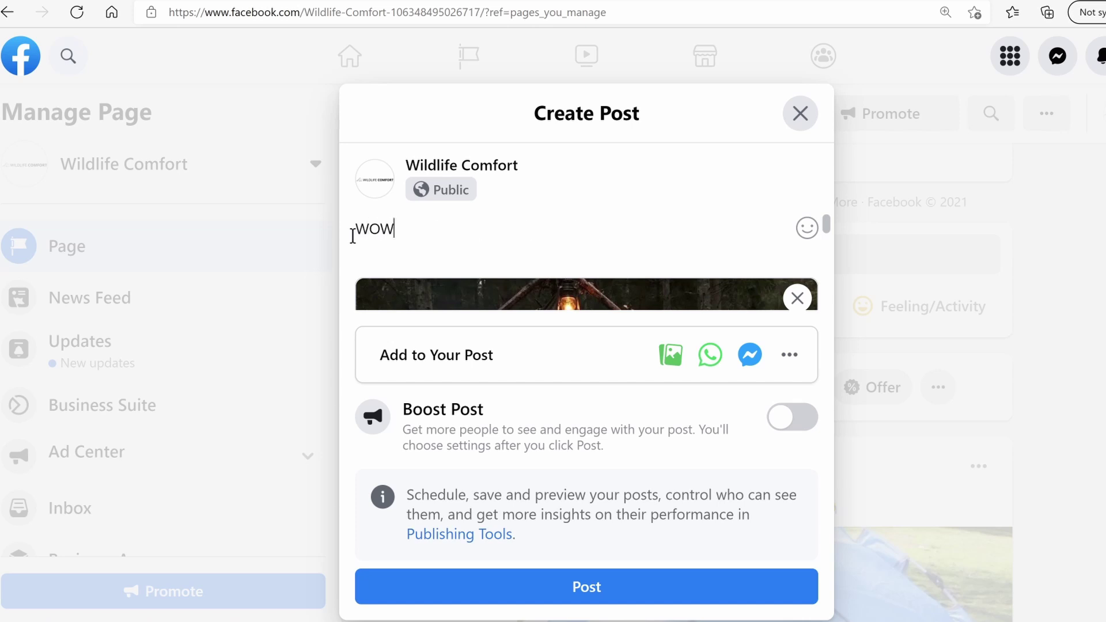
type("!! This is amazing! 😮")
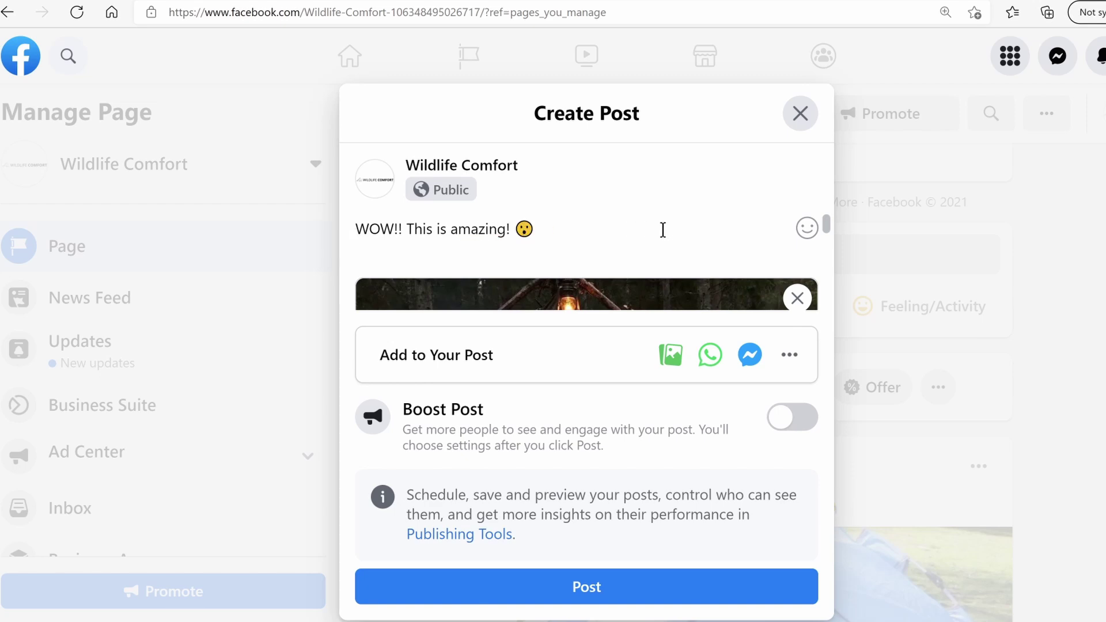
left_click(669, 587)
scroll(668, 369, "down", 10)
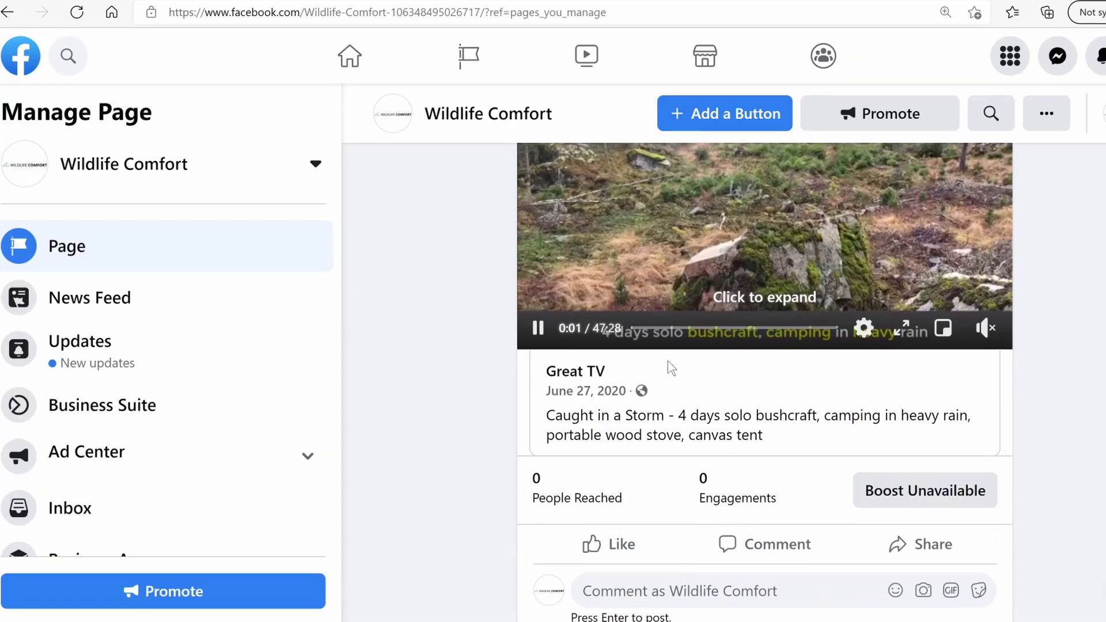
scroll(667, 369, "down", 7)
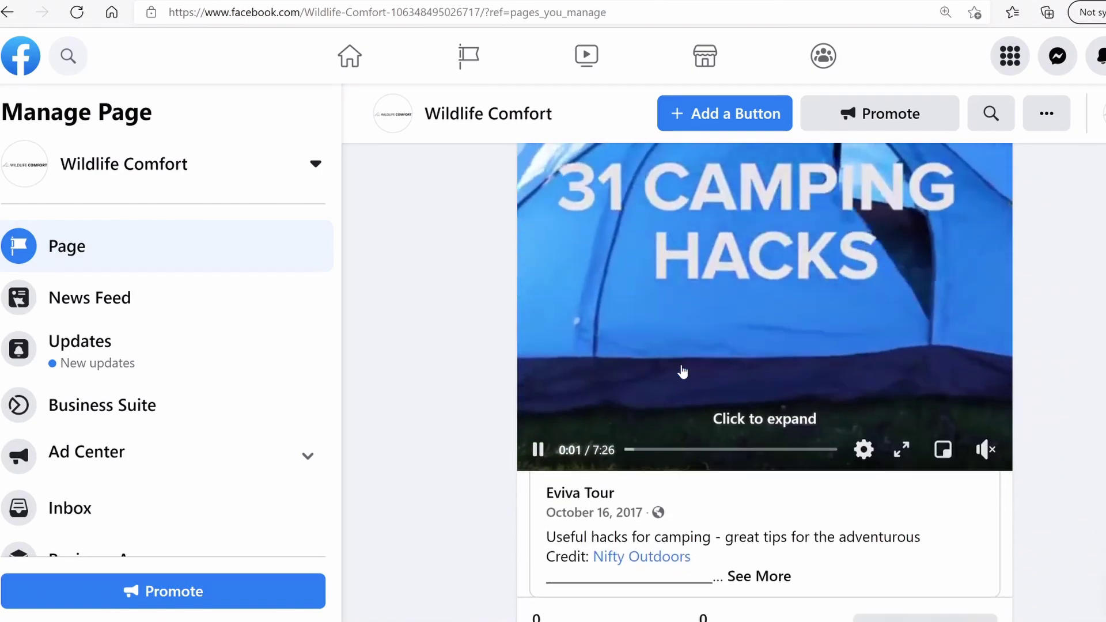
scroll(807, 395, "up", 8)
scroll(799, 396, "up", 8)
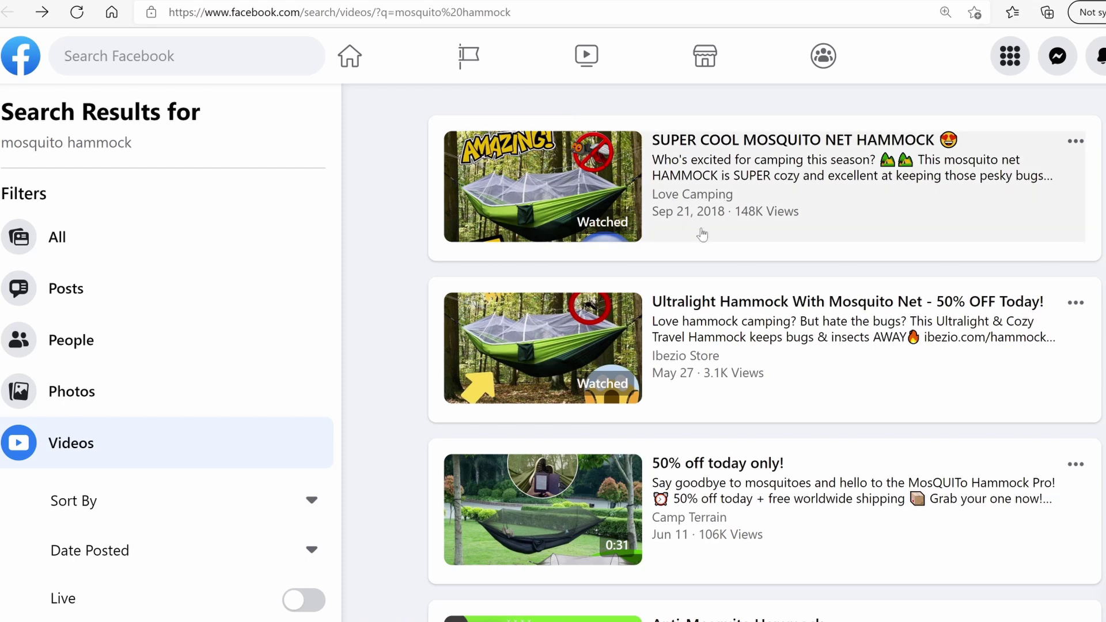
Scroll the mosquito hammock video results to find the SUPER COOL MOSQUITO NET HAMMOCK video
scroll(764, 352, "down", 3)
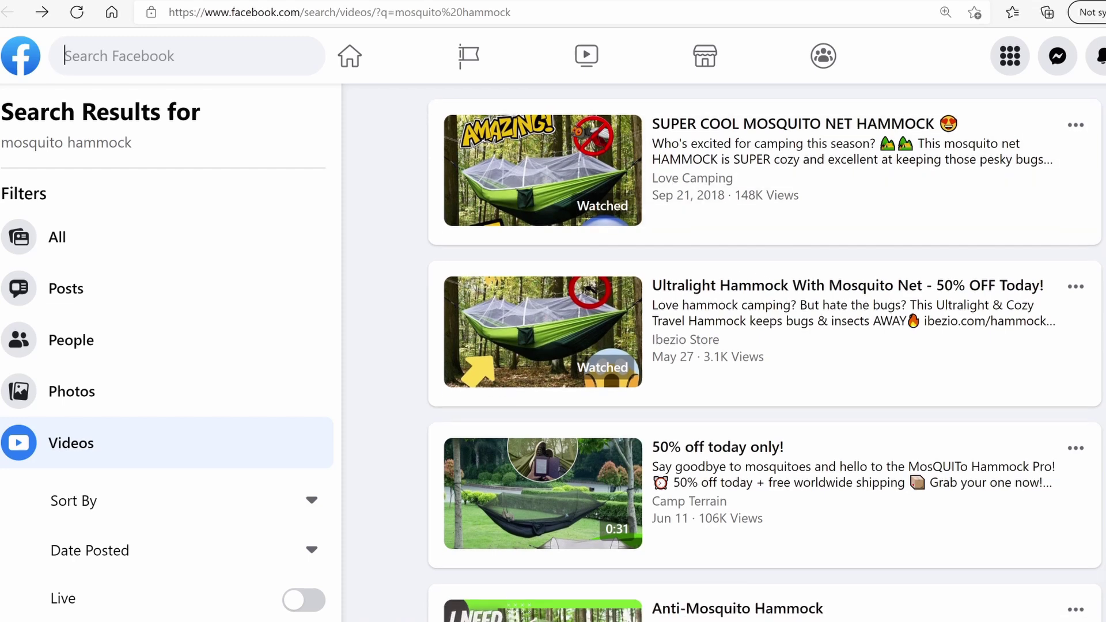
scroll(661, 321, "down", 2)
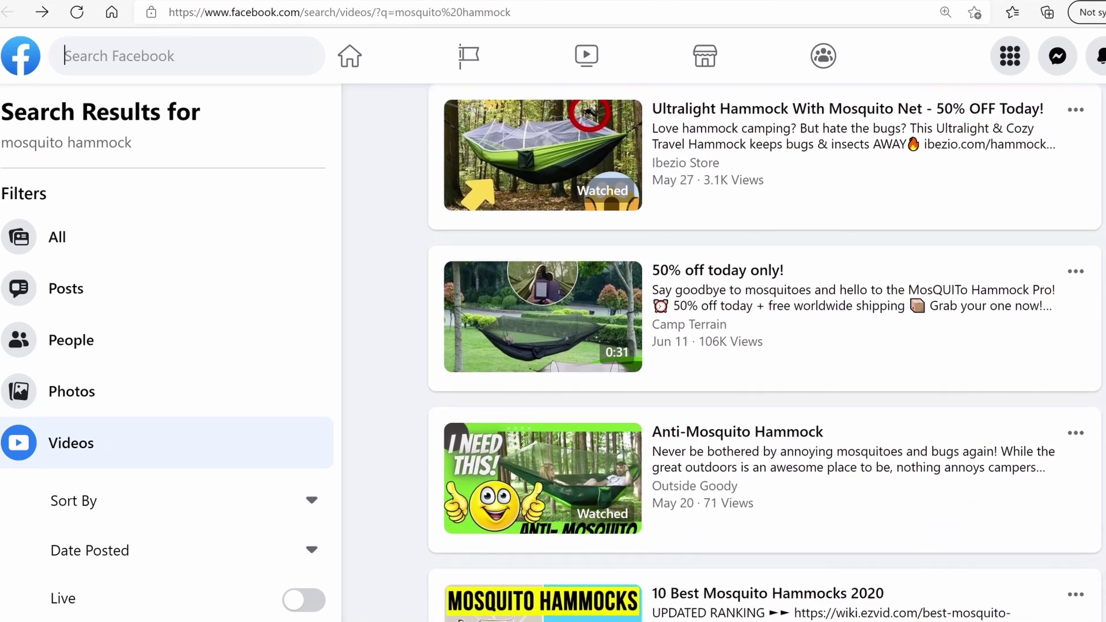
scroll(661, 320, "up", 3)
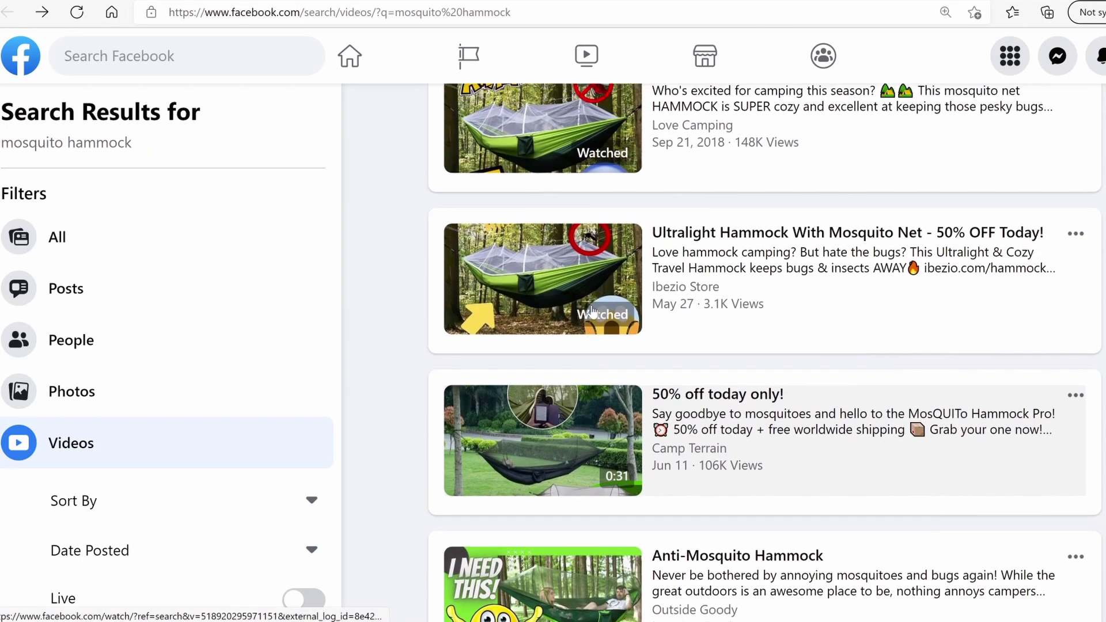
scroll(541, 380, "down", 2)
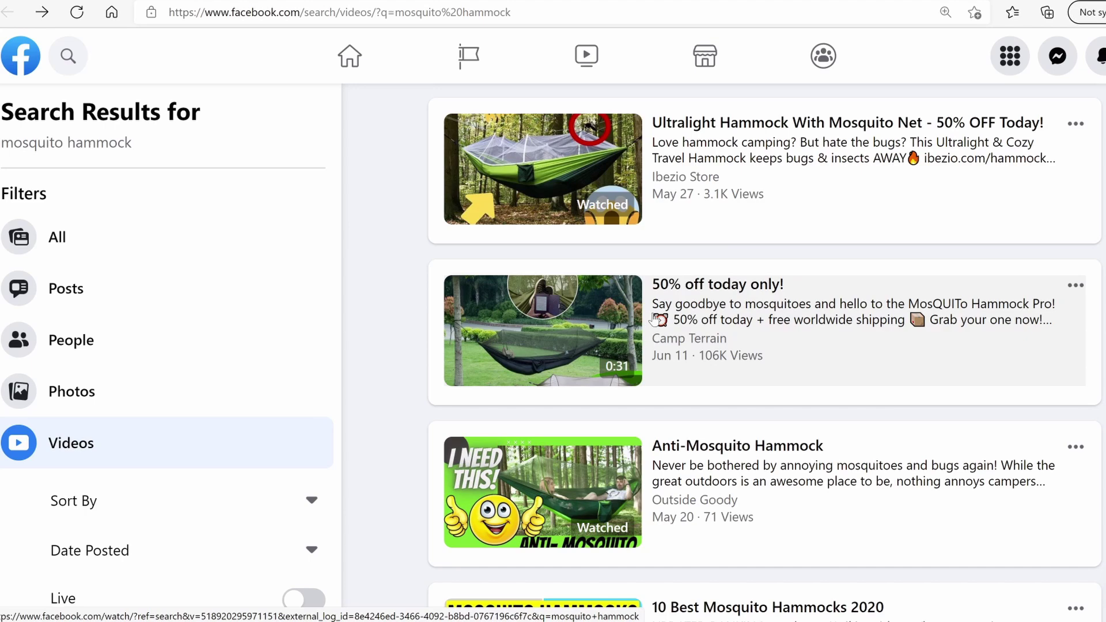
scroll(543, 348, "down", 1)
scroll(541, 347, "down", 5)
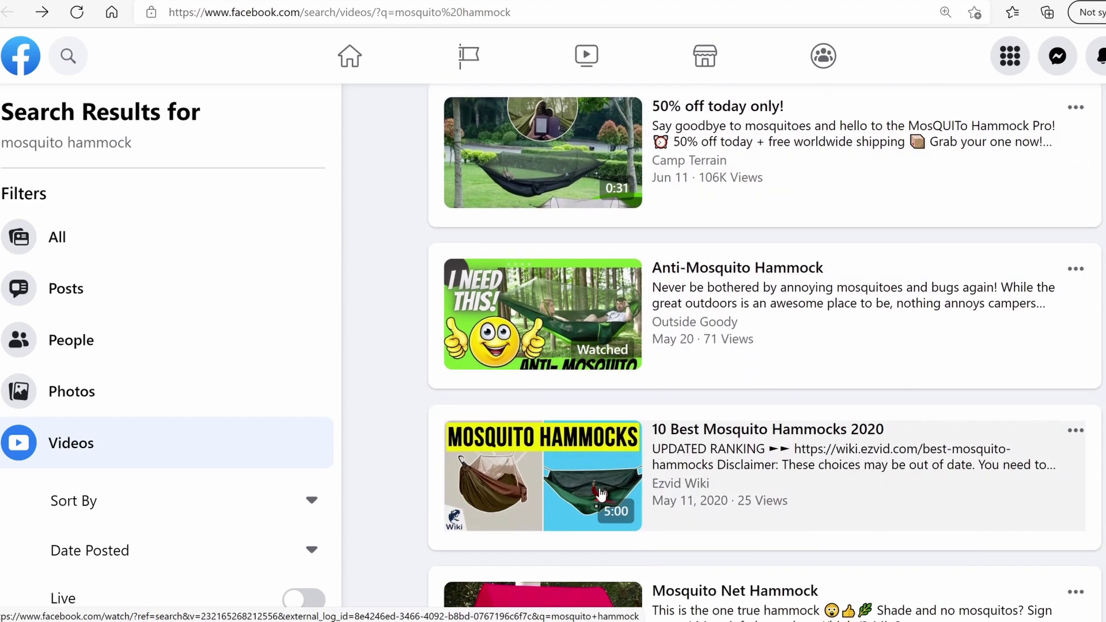
scroll(544, 300, "up", 5)
scroll(546, 269, "down", 1)
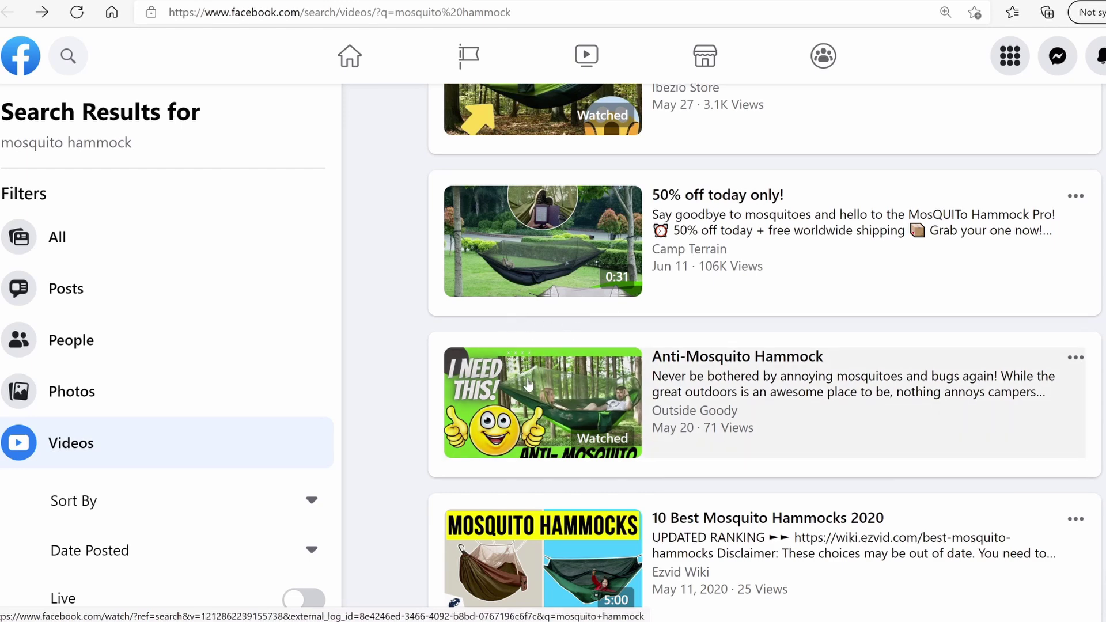
scroll(529, 384, "down", 2)
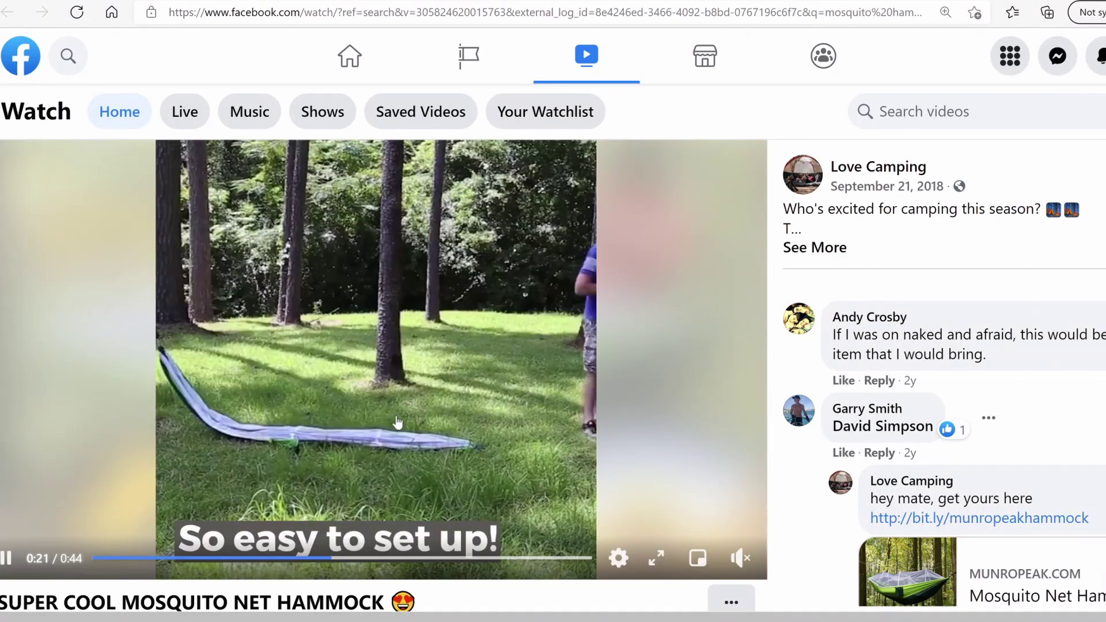
Pause the Love Camping video at 0:25 and scrub the Summit Style video to its ULTRA-QUICK SETUP scene
scroll(417, 412, "down", 1)
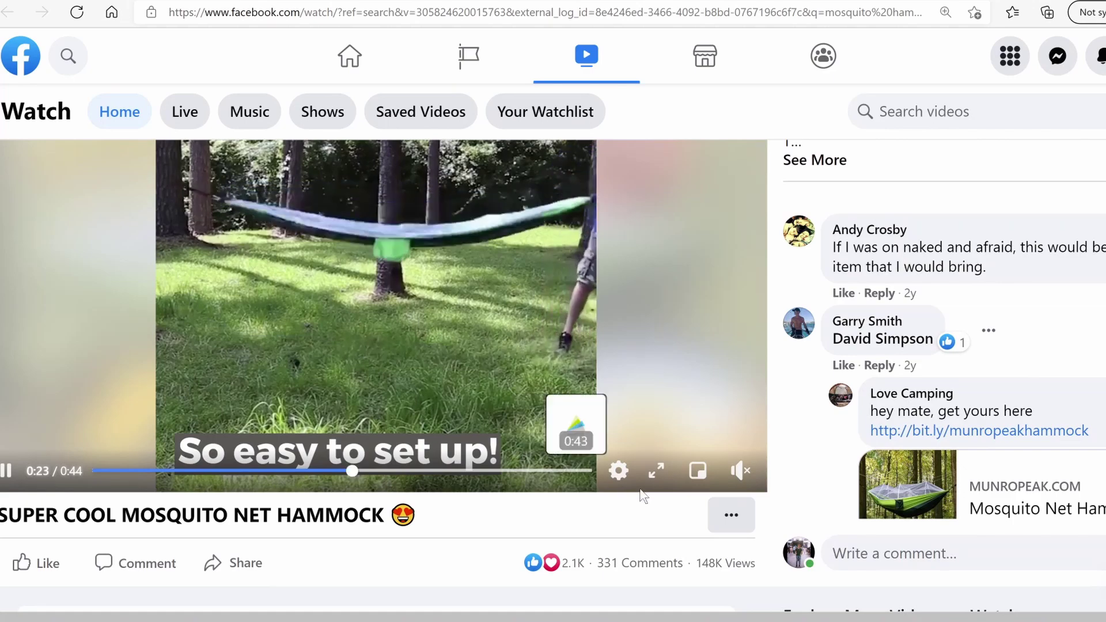
left_click(7, 472)
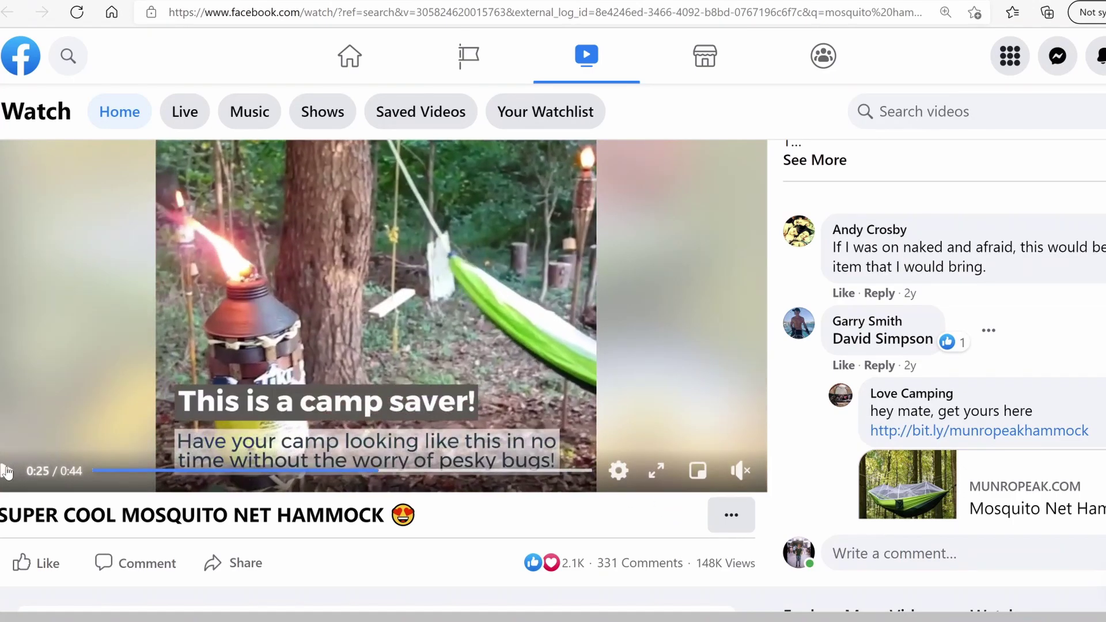
scroll(360, 466, "up", 1)
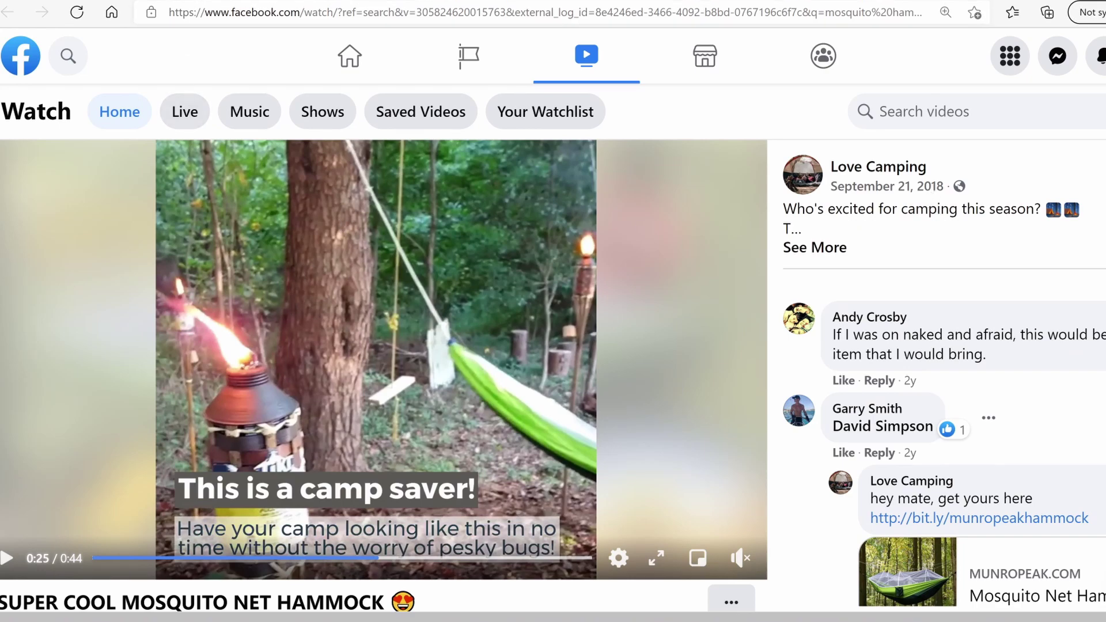
left_click(188, 2)
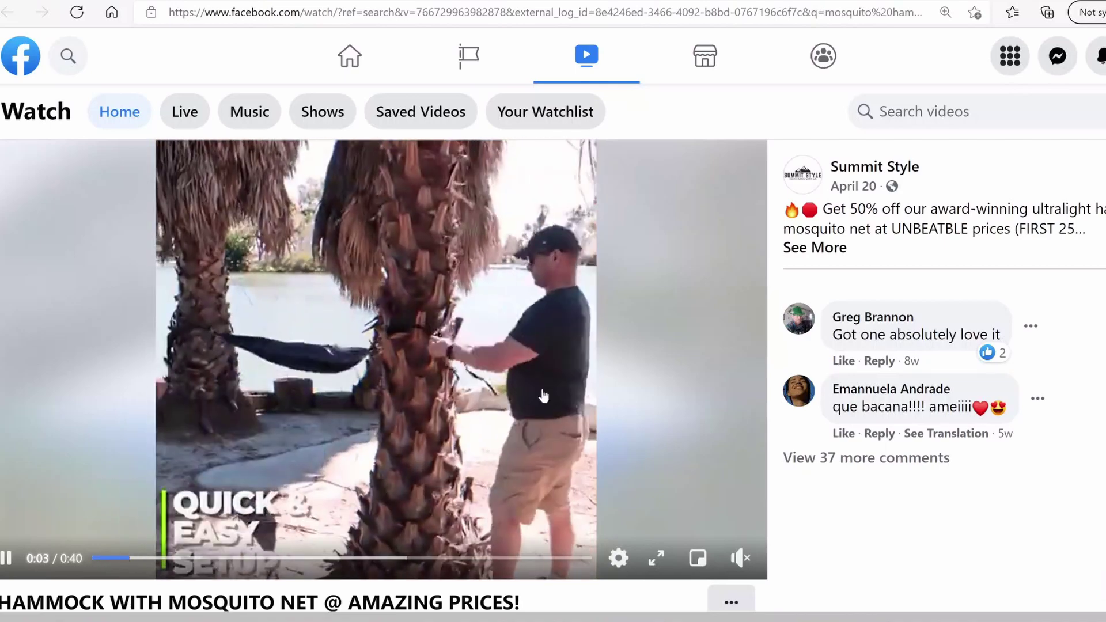
left_click(190, 558)
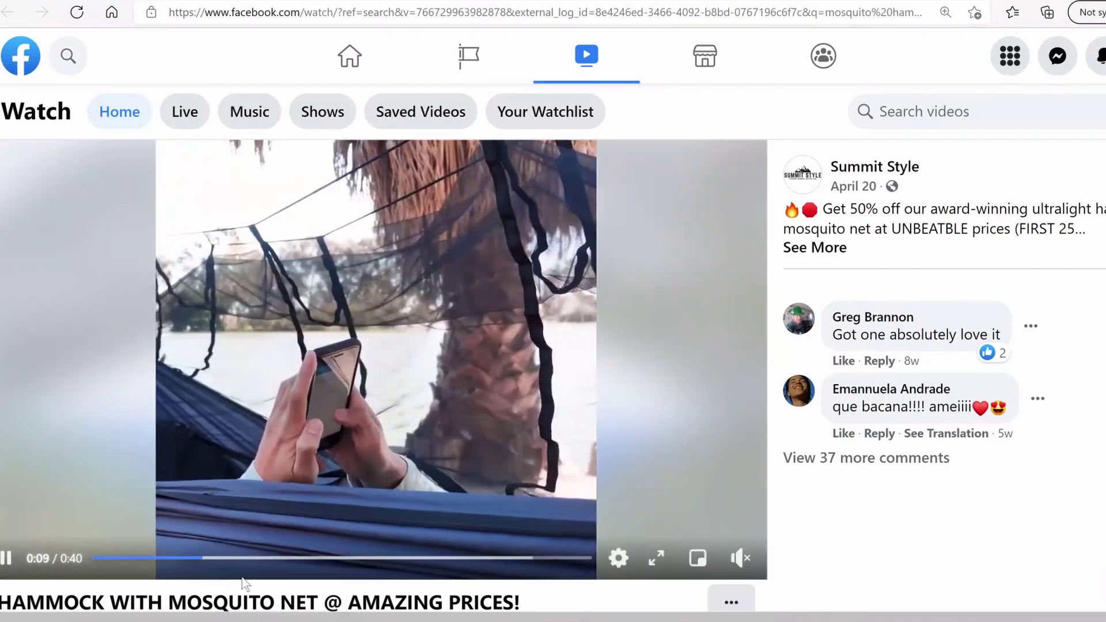
left_click(249, 558)
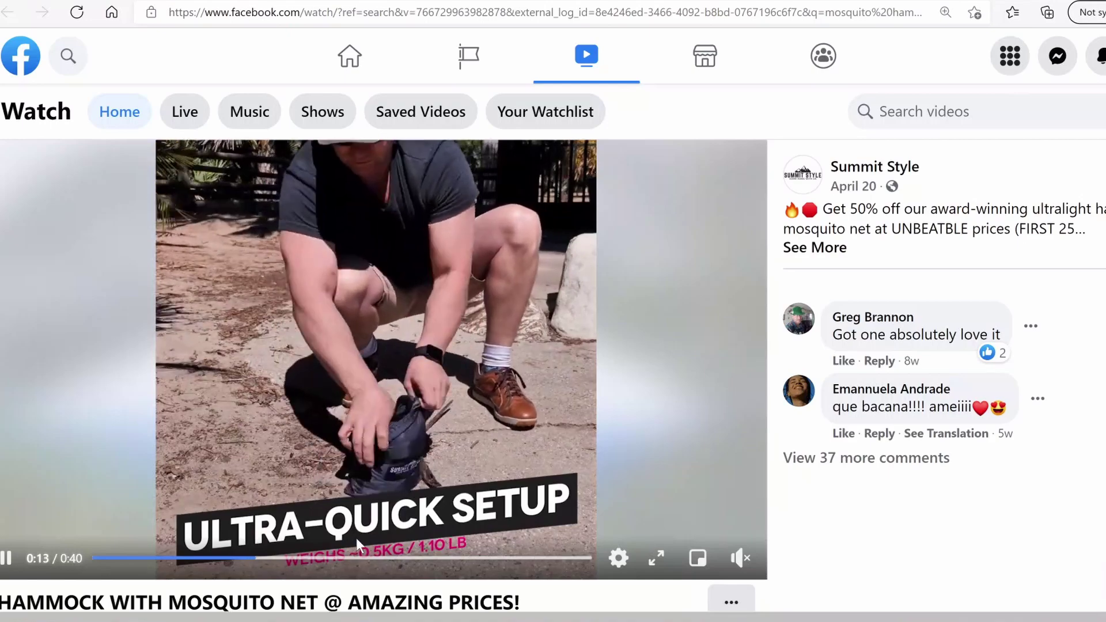
left_click(299, 379)
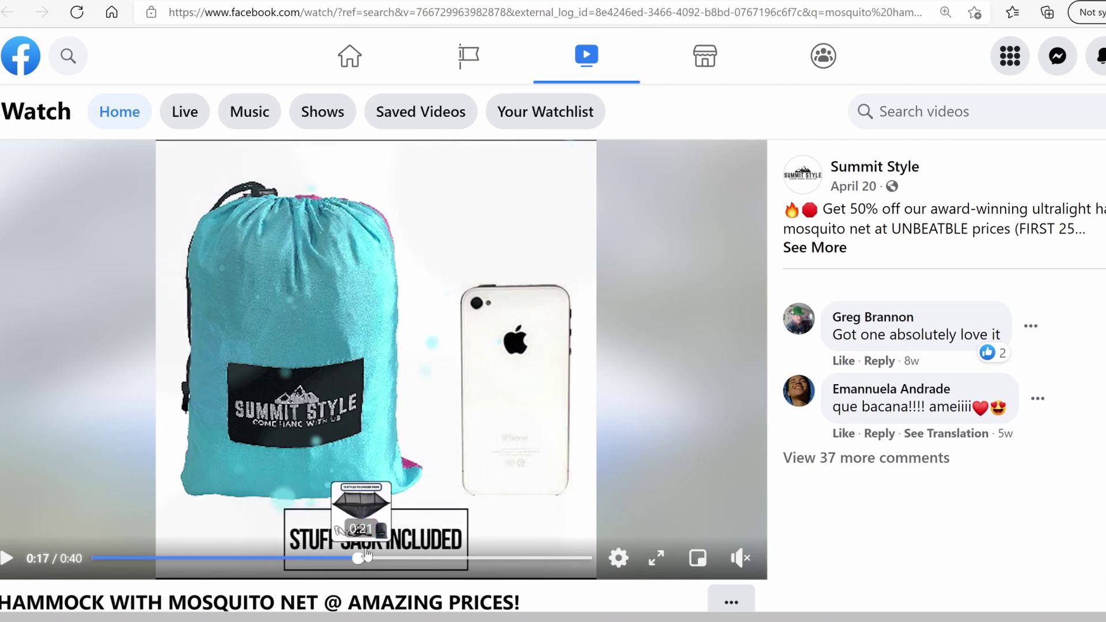
Skip to the 0:22 hammock scene and near the end, then replay the Camp Terrain video from the start
left_click(367, 558)
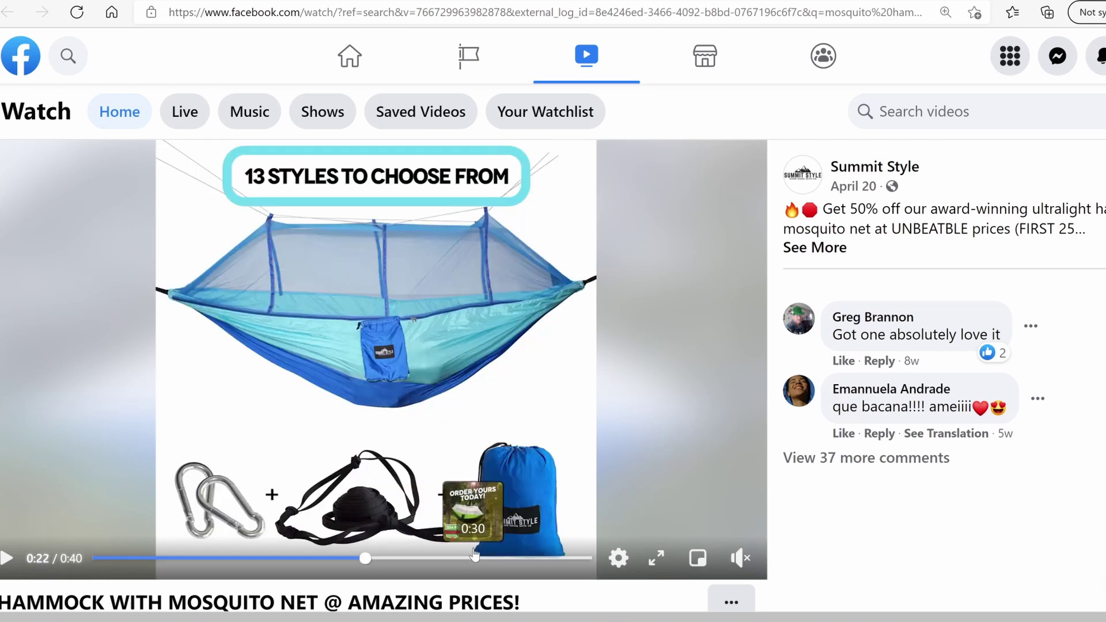
left_click(471, 557)
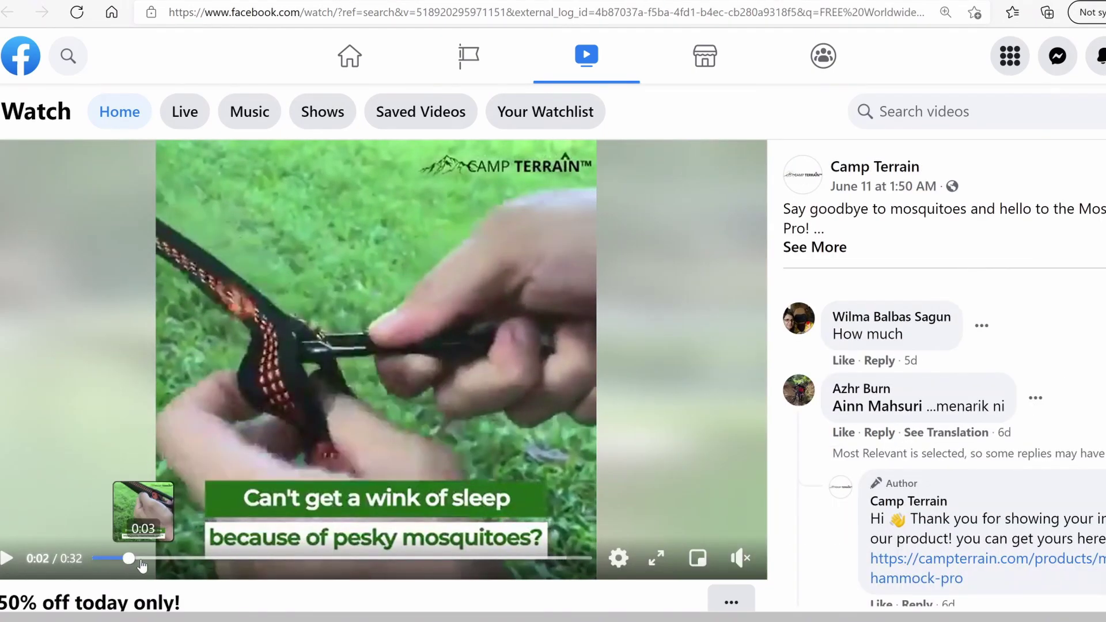
left_click(95, 558)
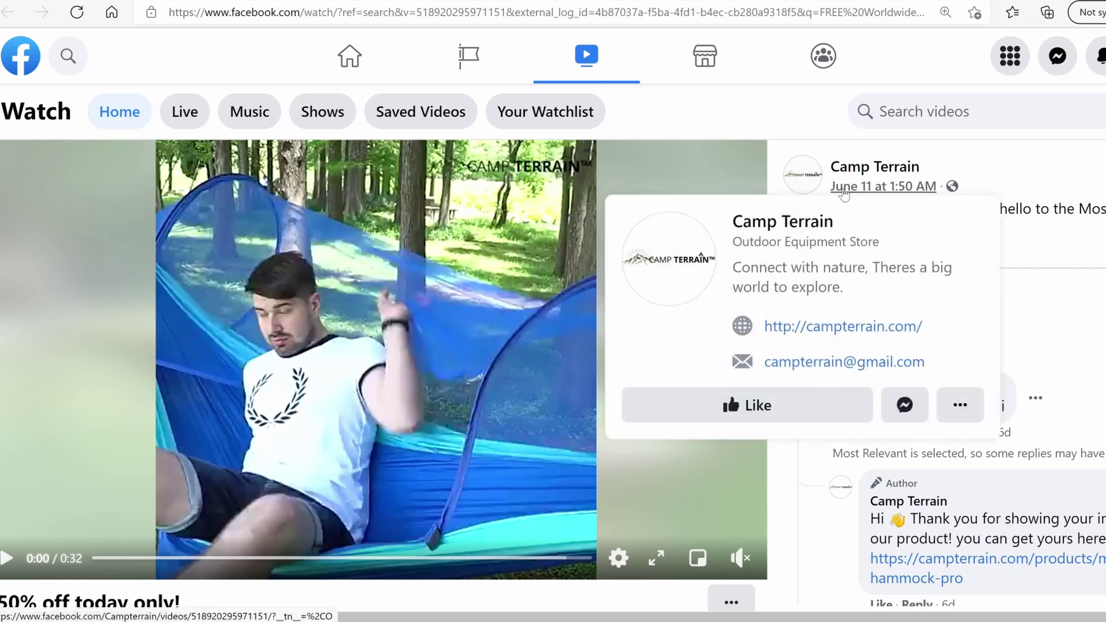
left_click(7, 557)
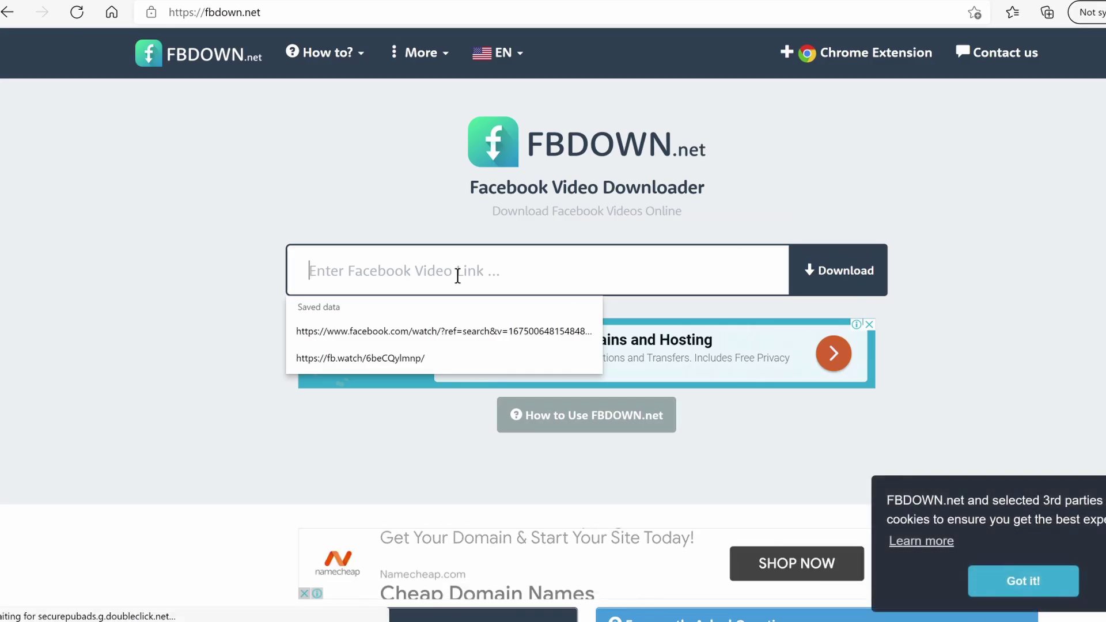
Paste the Camp Terrain video link into FBDOWN.net and save the HD-quality mp4
type("https://fb.watch/6cU2NNaa4D/")
left_click(832, 271)
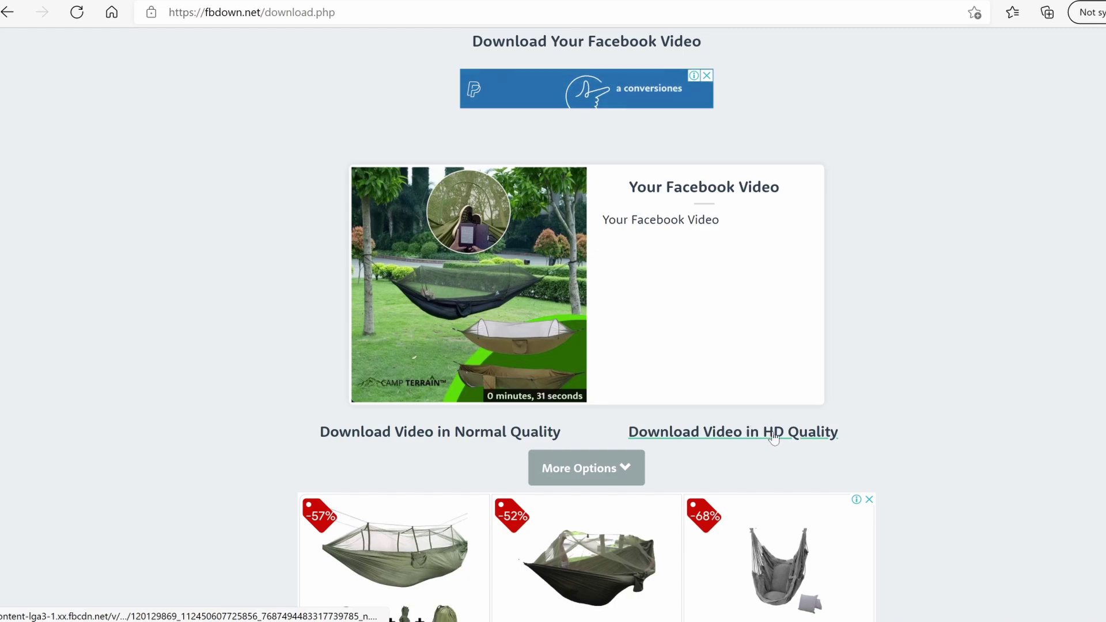
left_click(773, 436)
left_click(828, 542)
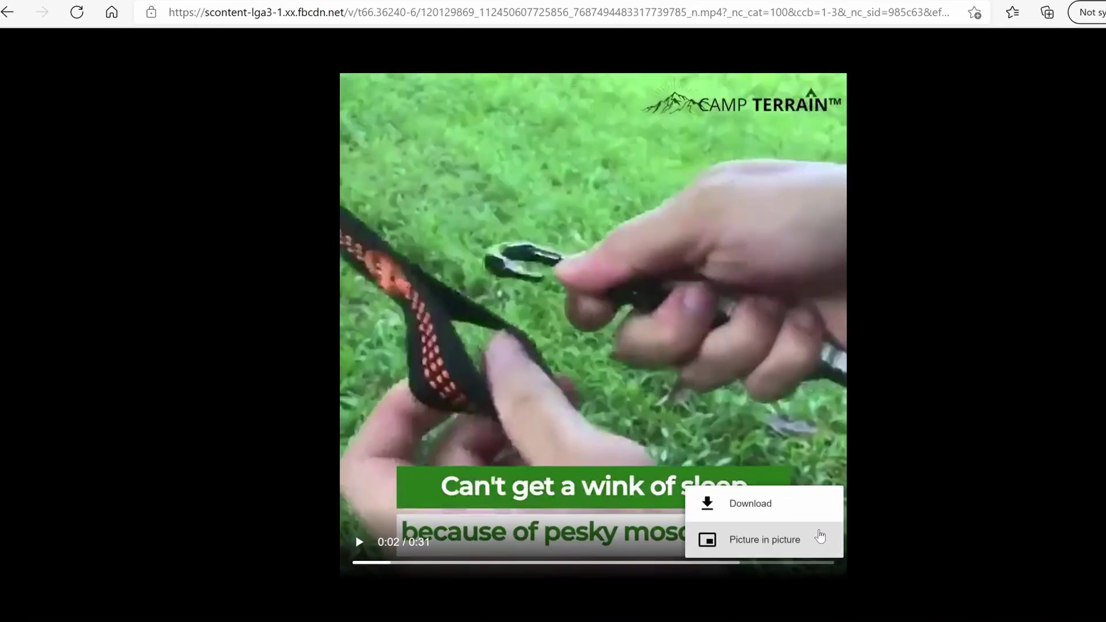
left_click(787, 506)
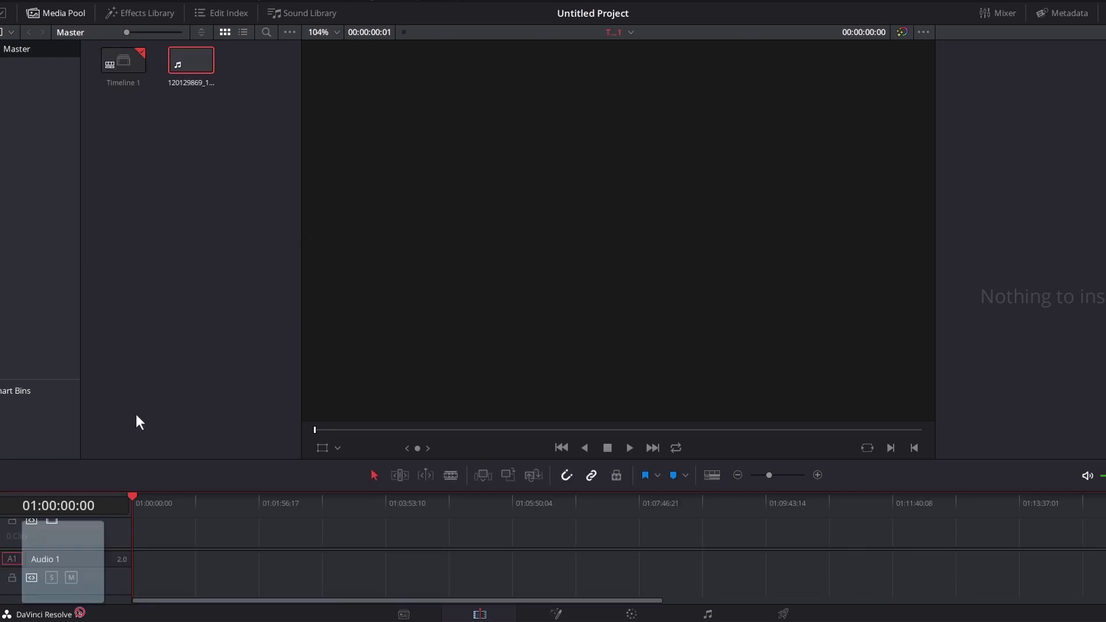
Import the hammock mp4, match the project frame rate to it, and drop it on a new timeline
left_click_drag(136, 413, 173, 321)
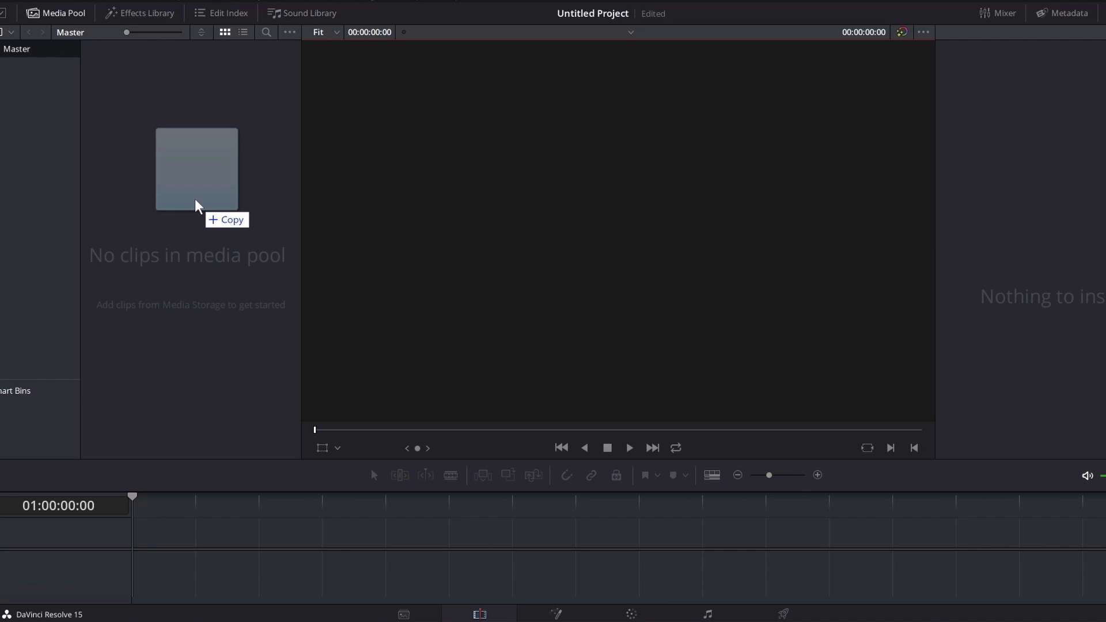
left_click_drag(229, 208, 191, 159)
left_click(719, 363)
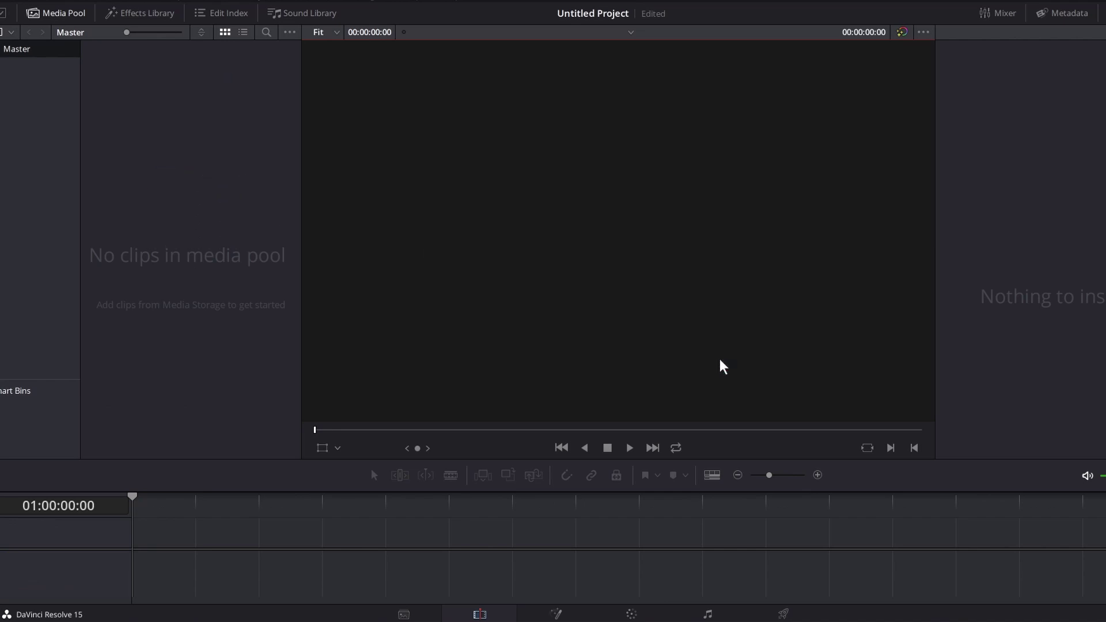
left_click_drag(112, 57, 144, 468)
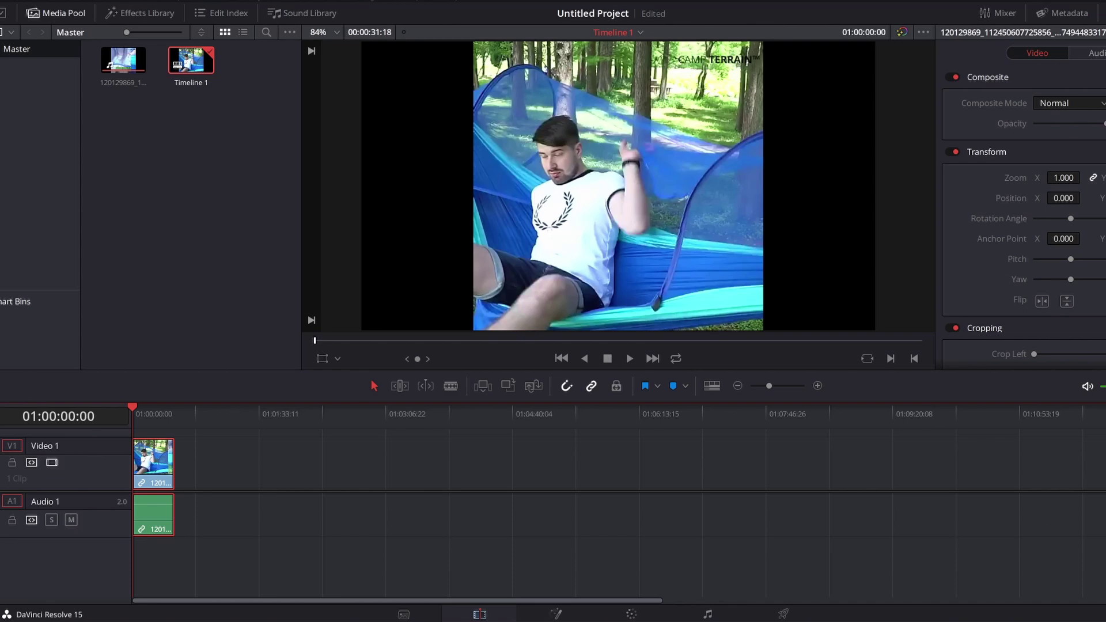
key("shift+9")
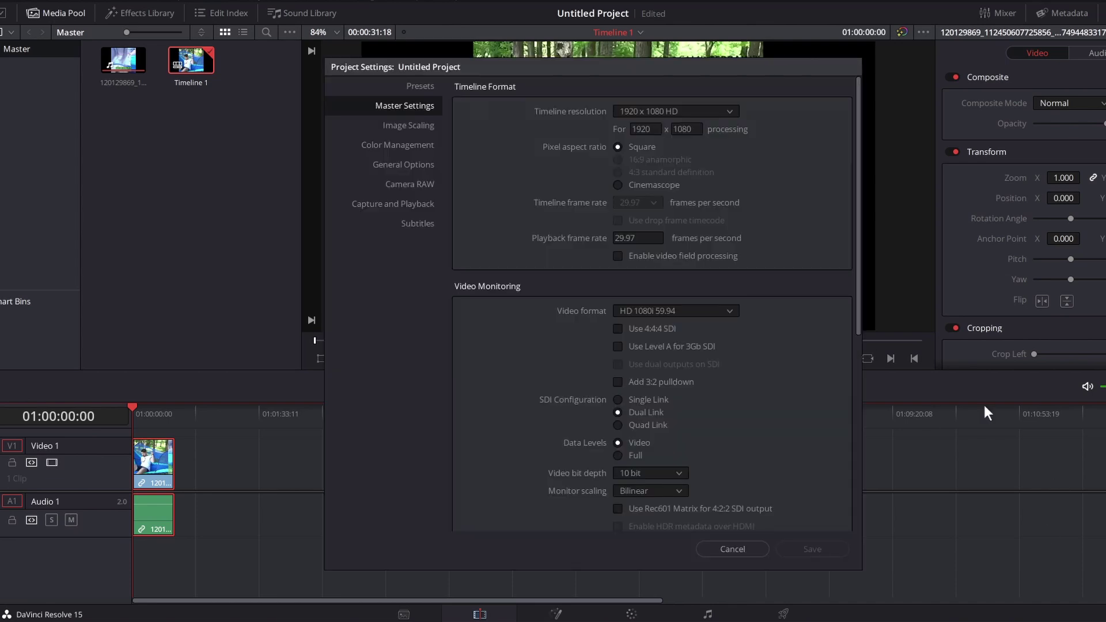
Set the timeline resolution to 640 x 640 in Project Settings and save
double_click(644, 129)
type("640")
key("Tab")
type("640")
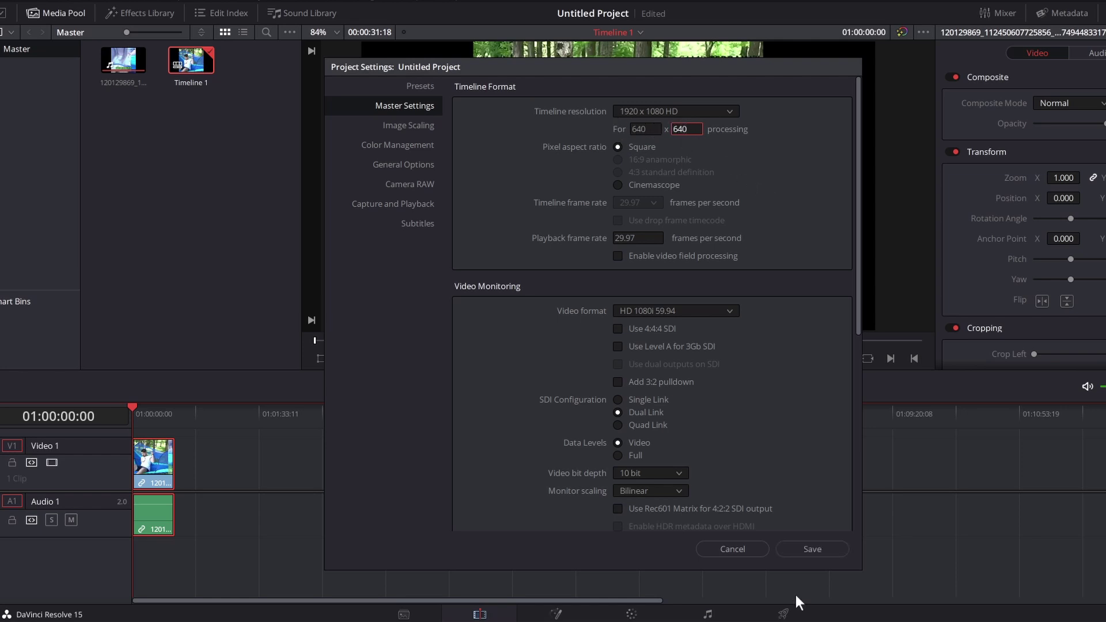
left_click(812, 549)
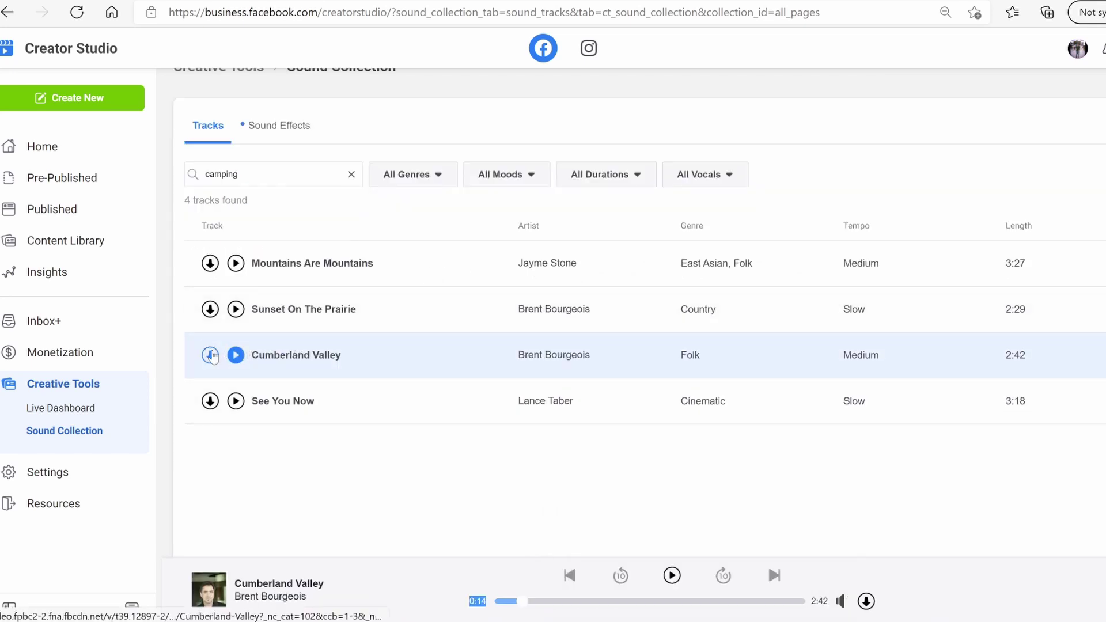
Download the Cumberland Valley track and drag the downloaded music file into the media pool
left_click(210, 355)
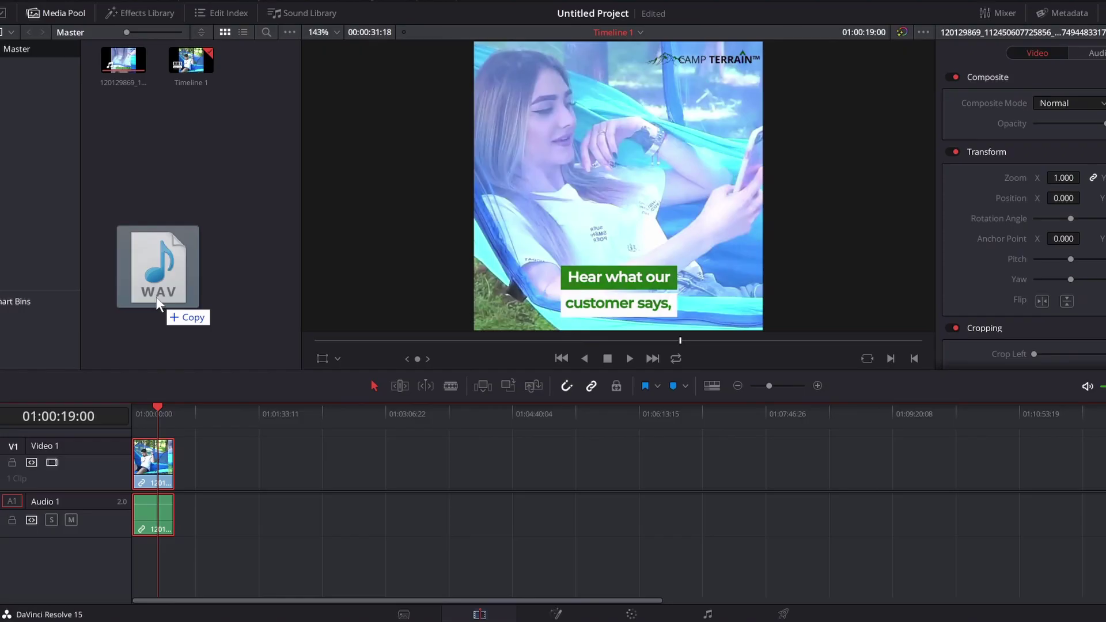
left_click_drag(157, 296, 200, 187)
Unlink and delete the hammock clip's original audio, then place the Strolling music on Audio 1
right_click(147, 515)
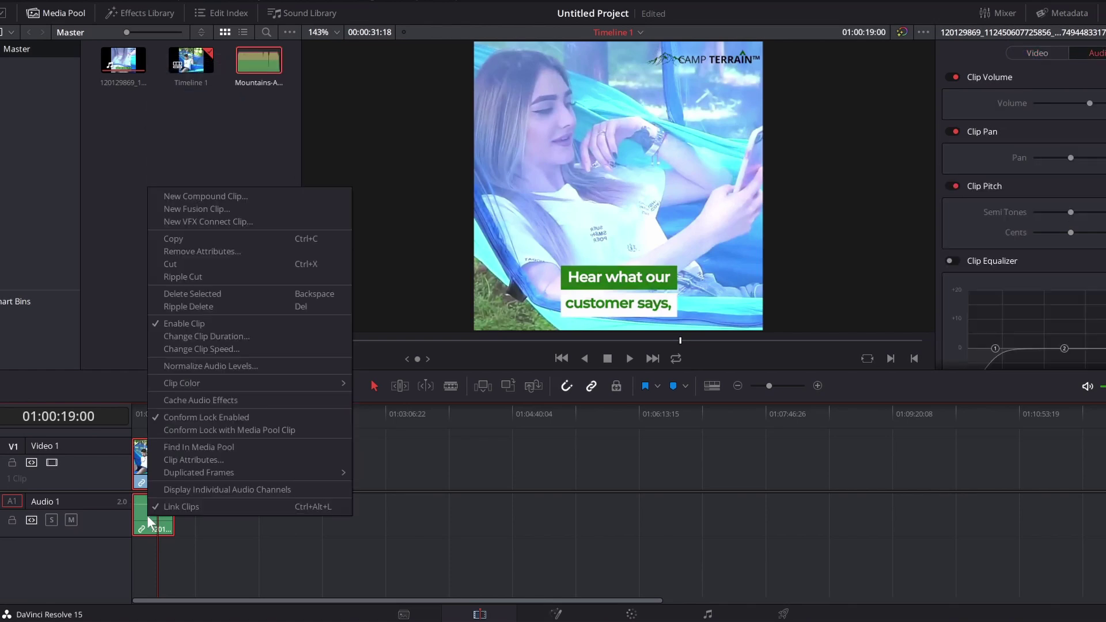
left_click(178, 506)
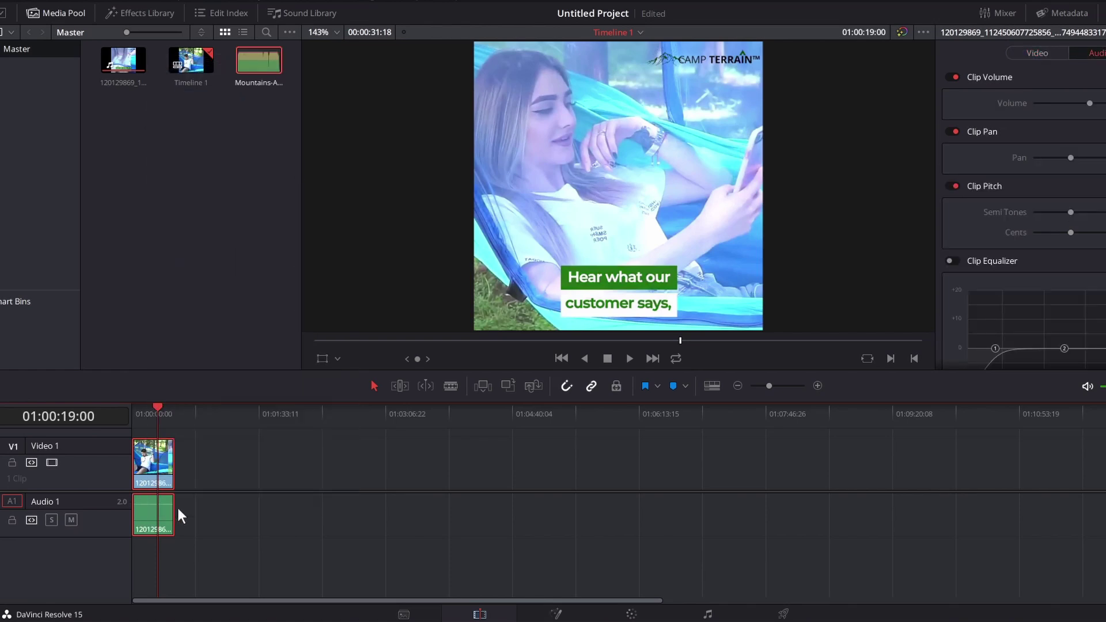
left_click(143, 513)
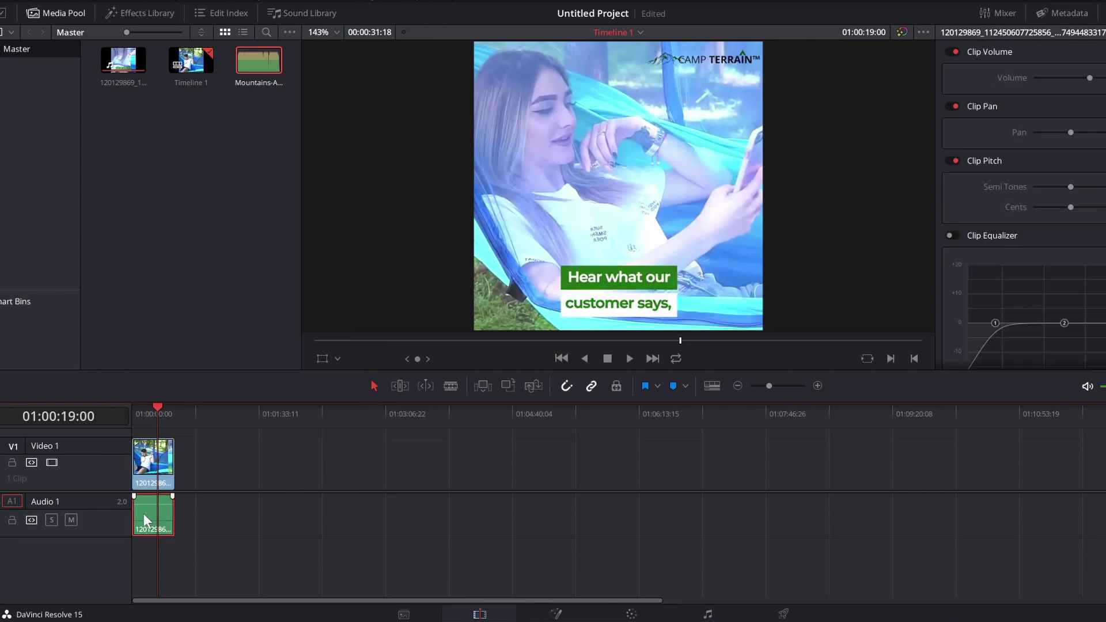
key("Delete")
left_click_drag(258, 60, 153, 505)
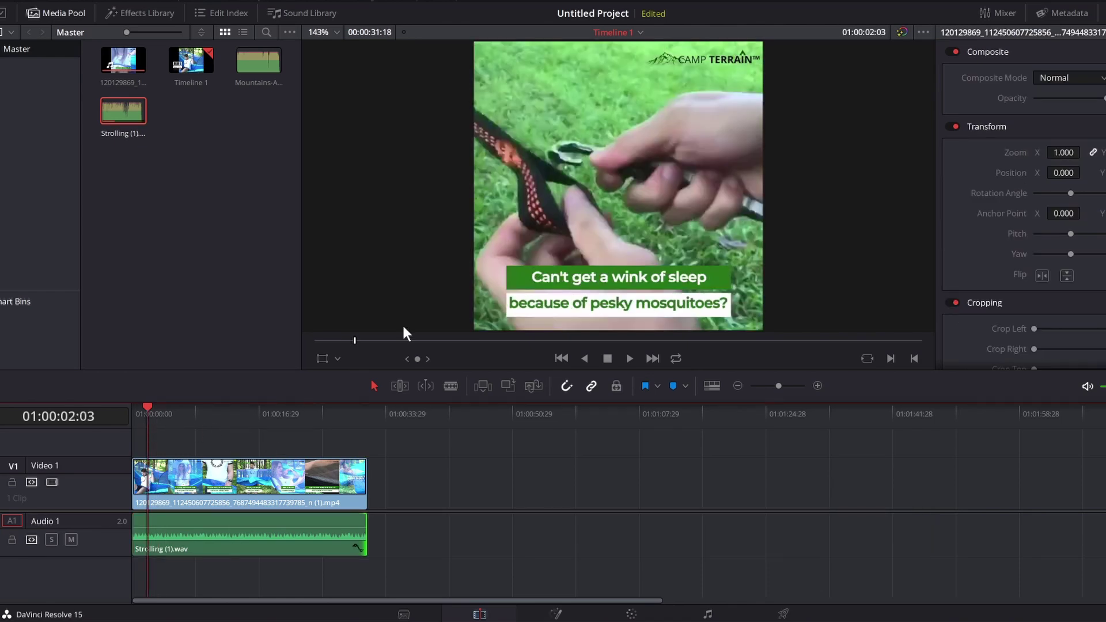
Zoom the V1 hammock clip to 1.130 and import the Wildlife_Comfort logo PNG into the media pool
left_click(52, 14)
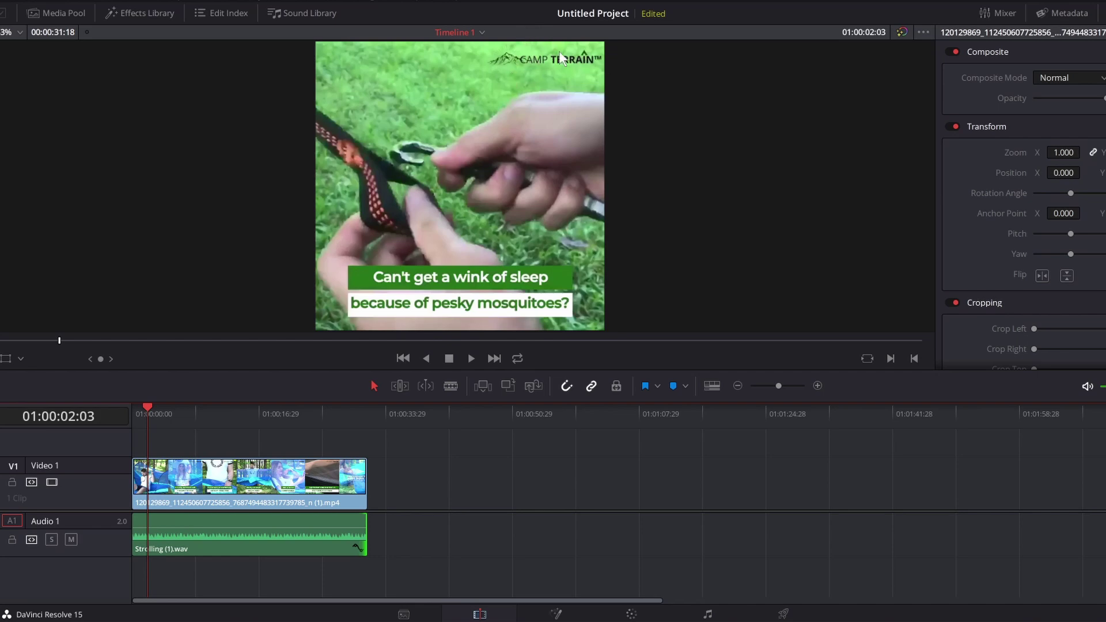
left_click(262, 478)
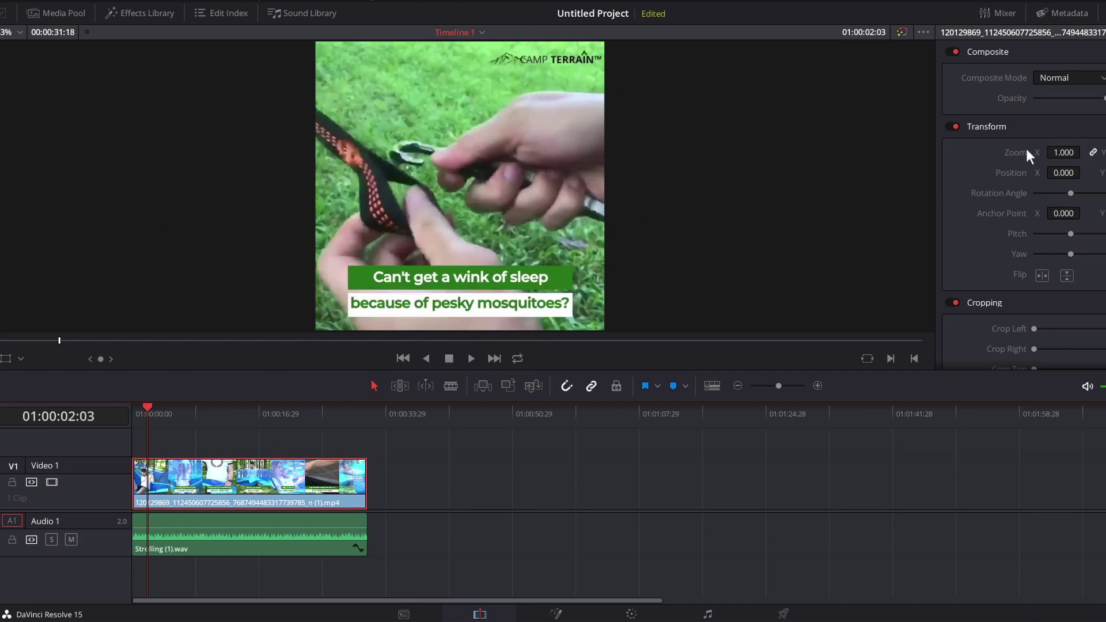
left_click_drag(1061, 152, 1105, 173)
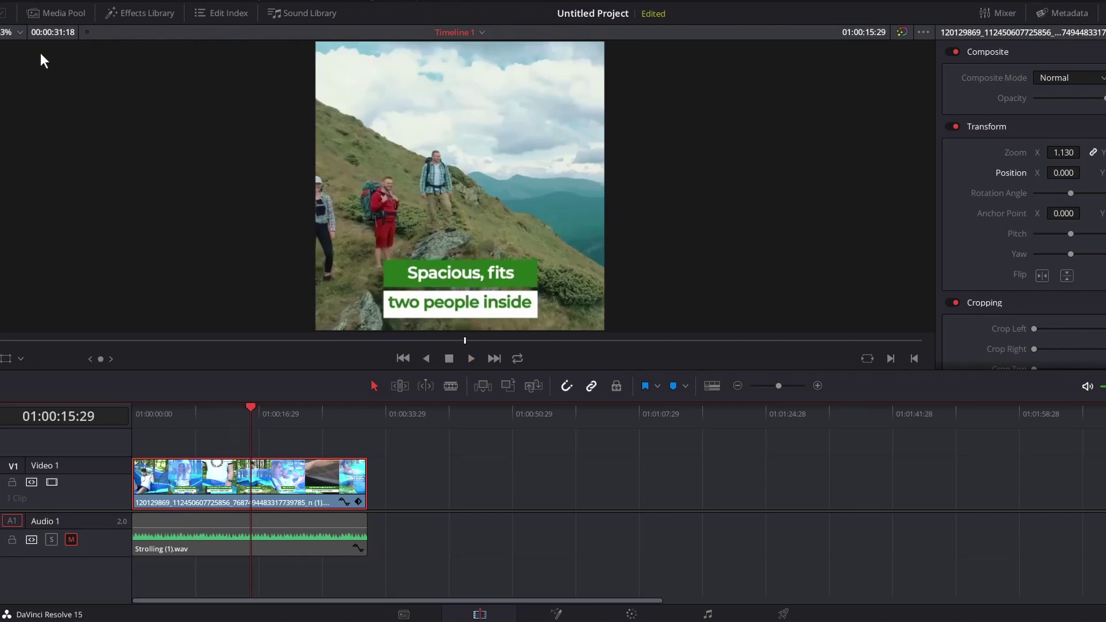
left_click(57, 13)
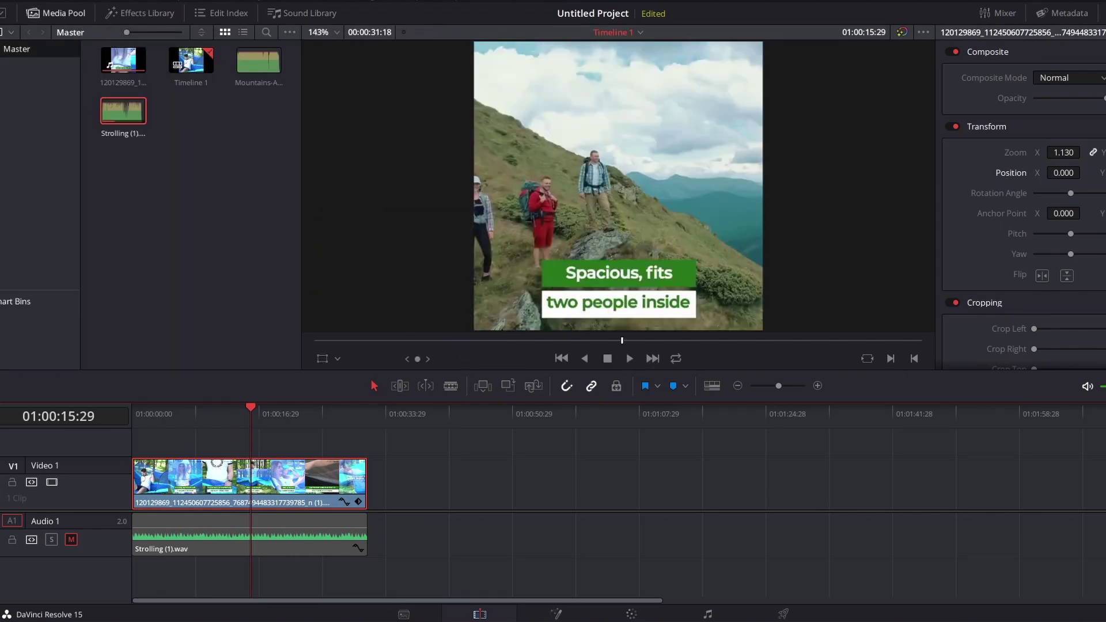
left_click_drag(133, 603, 208, 185)
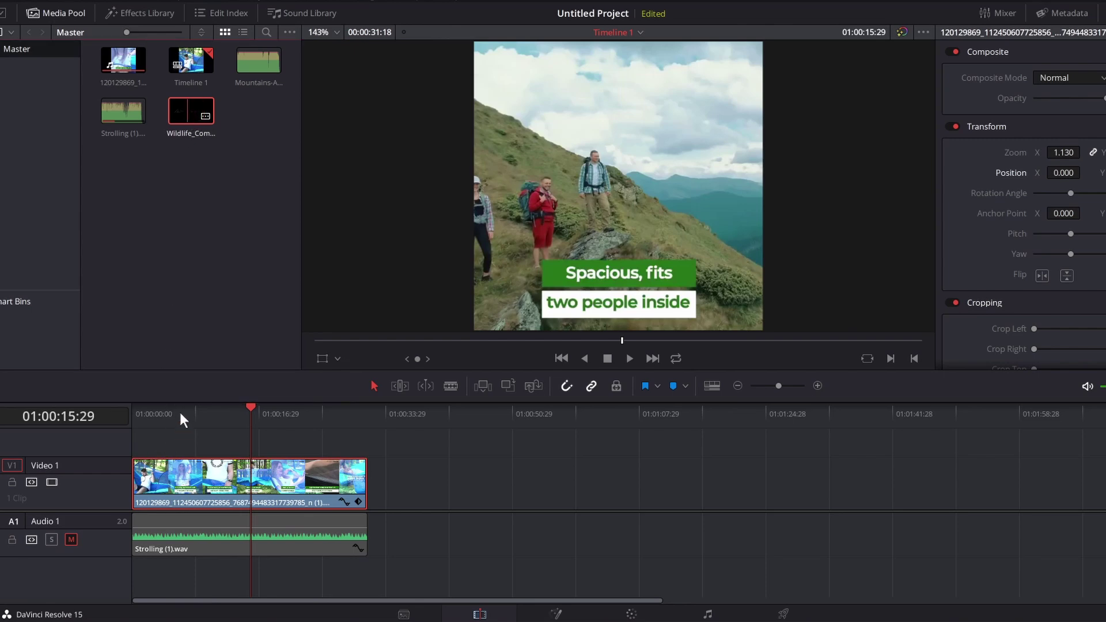
Place the Wildlife Comfort logo on the track above the video and scale it up
left_click(192, 109)
left_click_drag(192, 111, 140, 407)
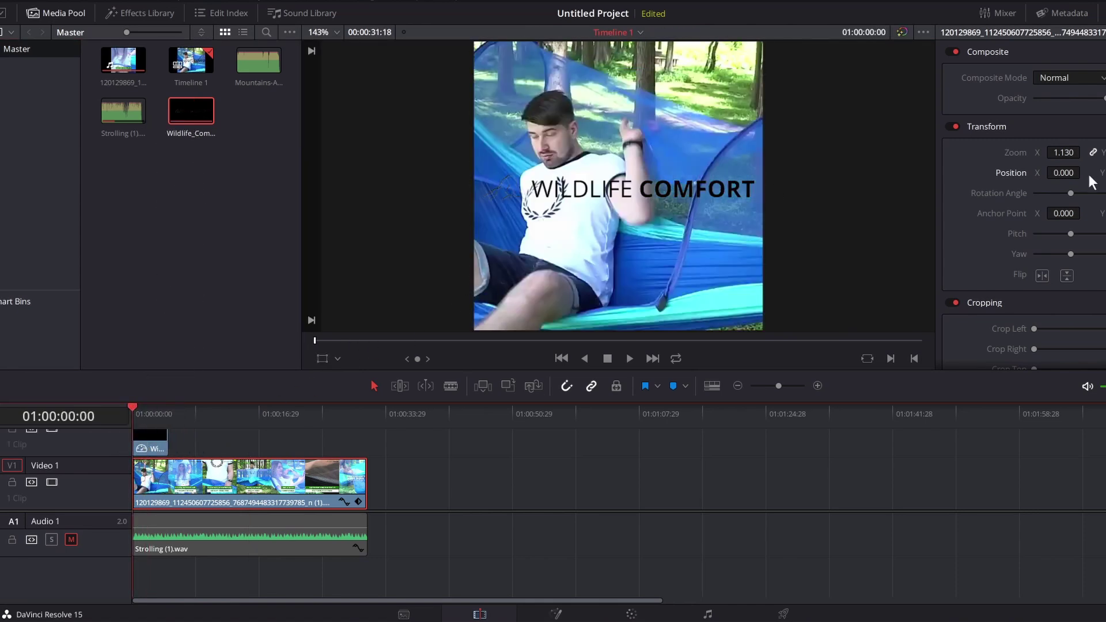
left_click_drag(1064, 173, 1068, 174)
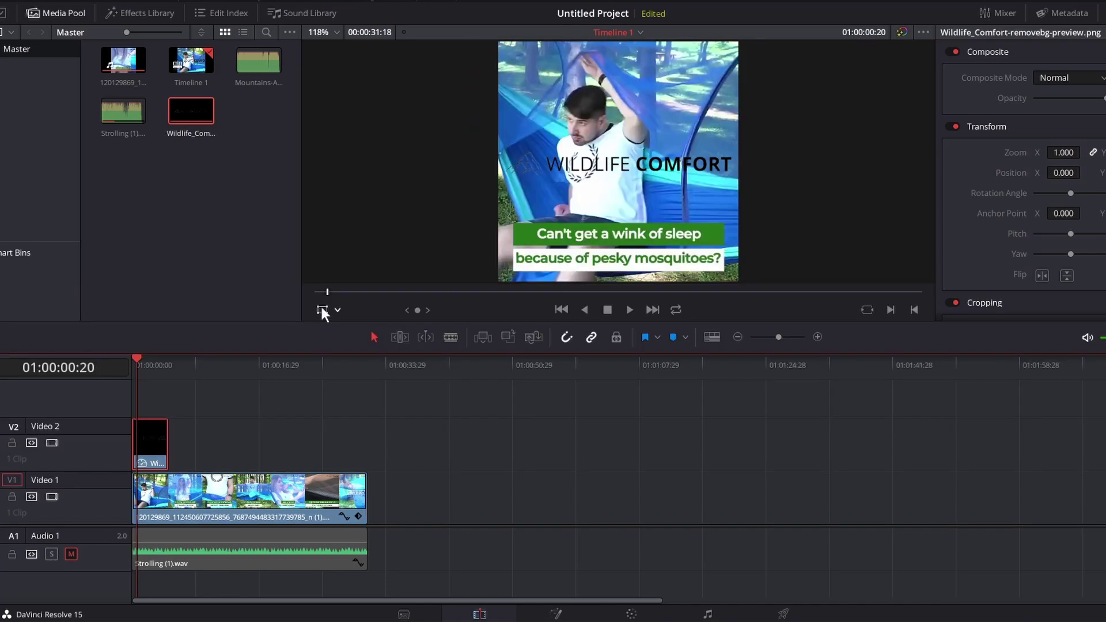
left_click(321, 310)
left_click_drag(499, 81, 656, 80)
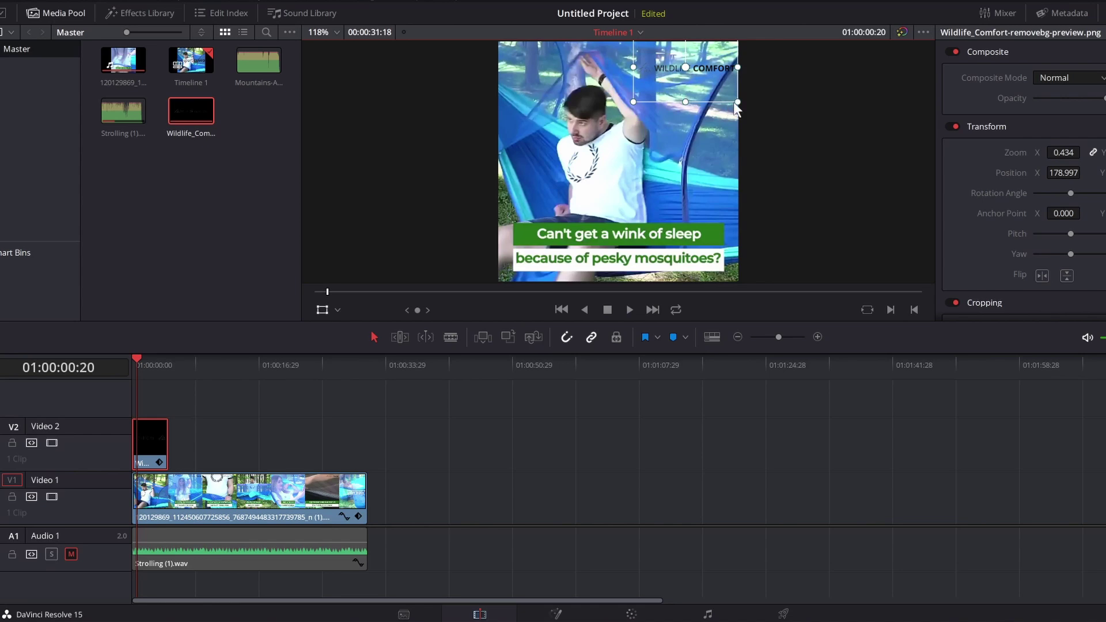
left_click_drag(737, 102, 697, 88)
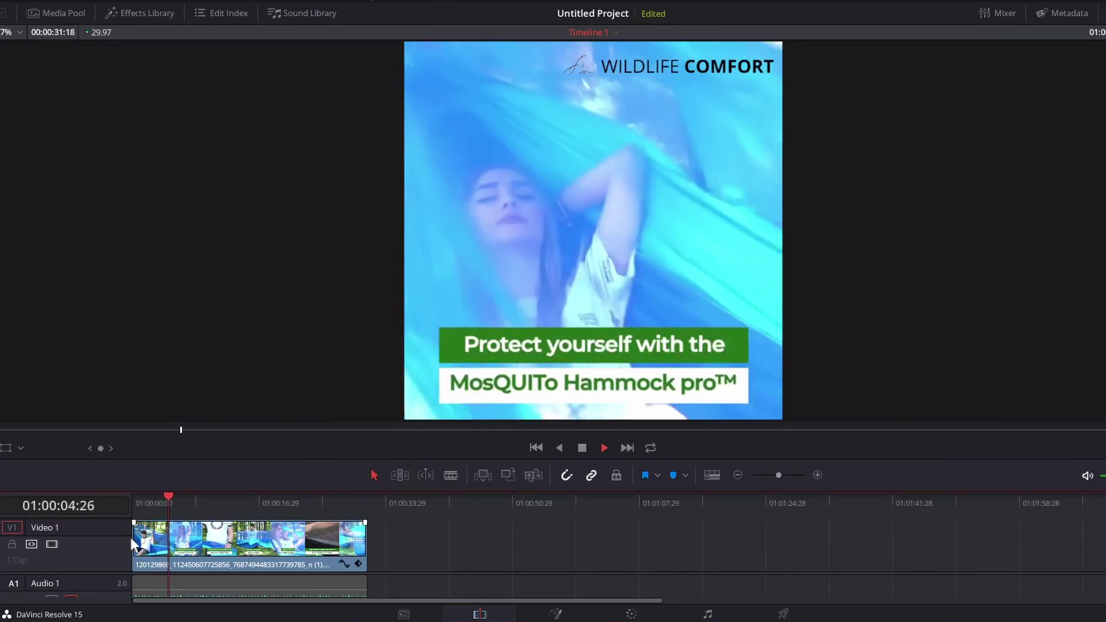
Extend the logo clip to the video's full length, unmute Audio 1, and play from the start
key("space")
left_click_drag(230, 455, 233, 304)
left_click_drag(167, 433, 361, 433)
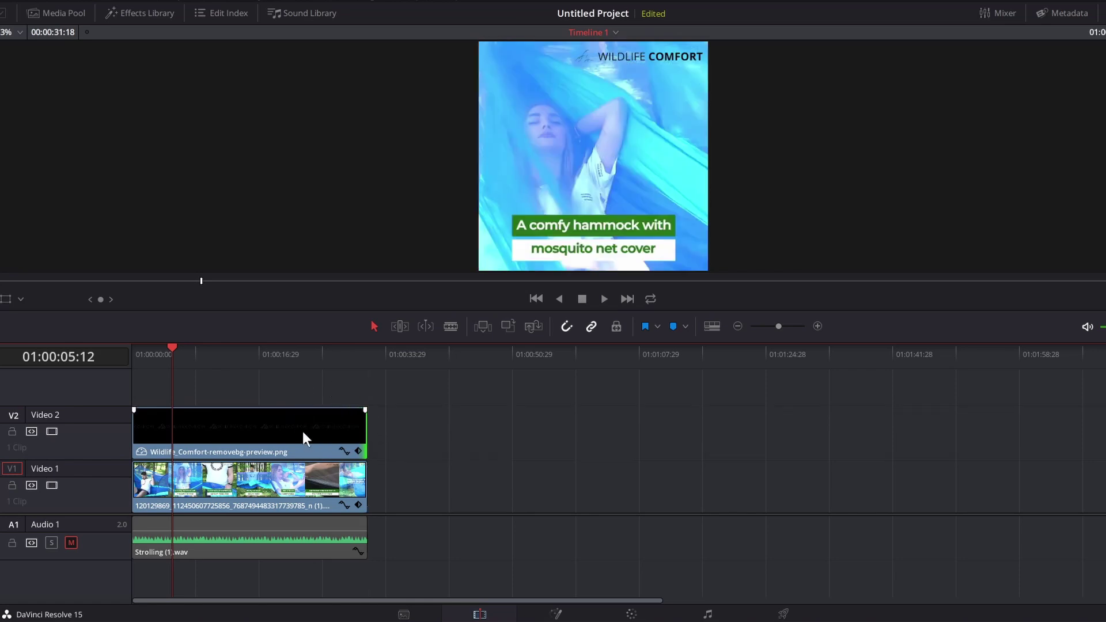
left_click(75, 544)
left_click_drag(287, 311, 277, 528)
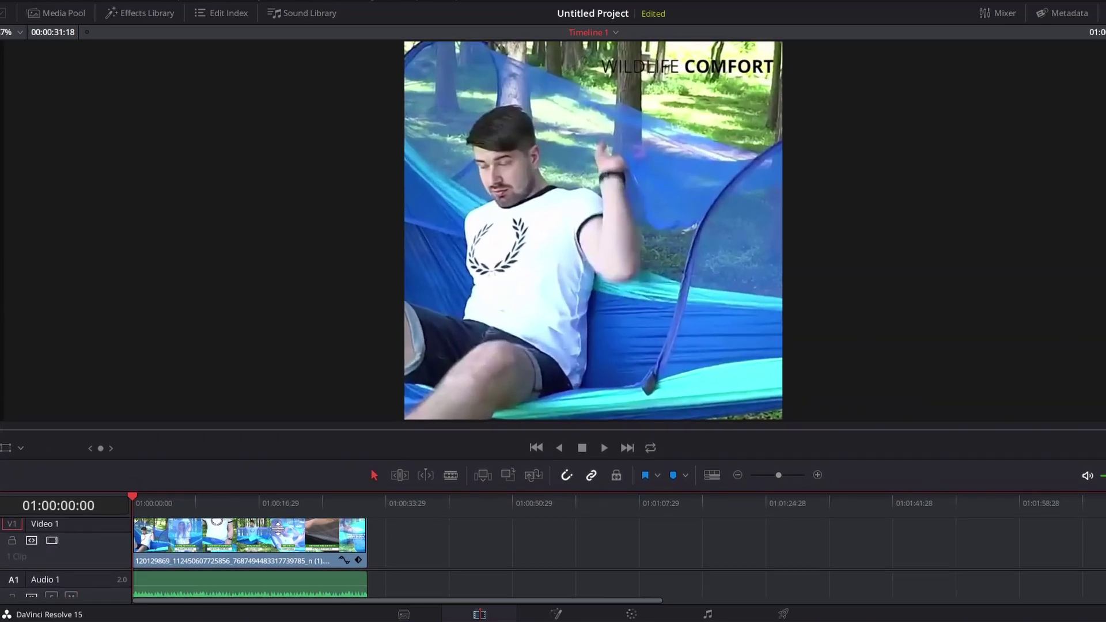
key("space")
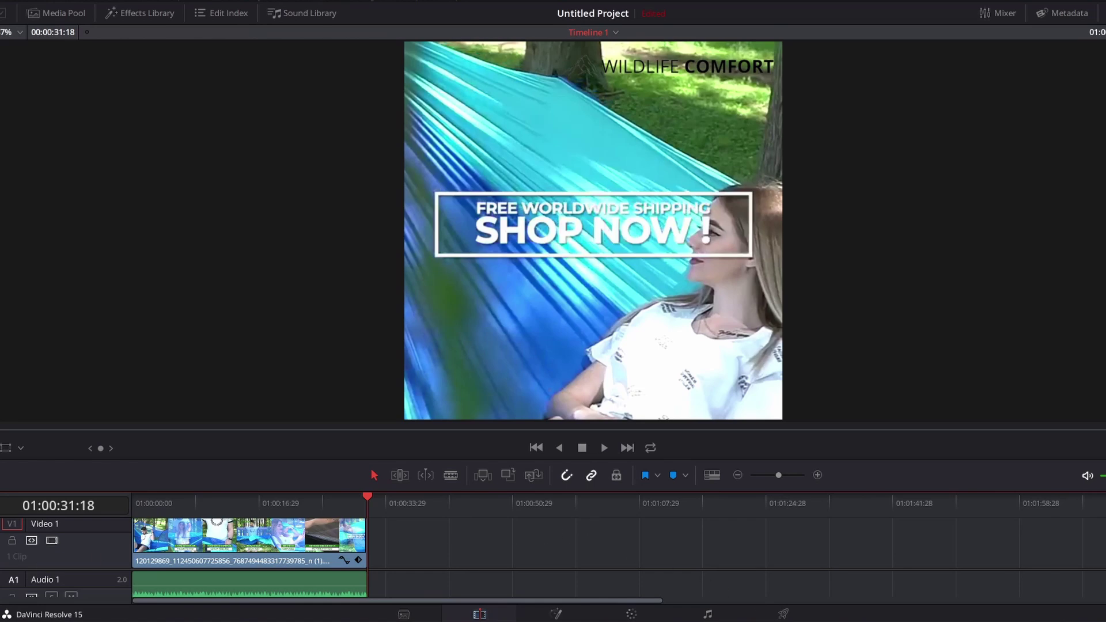
Switch to the Deliver page to see the render settings for the finished promo
left_click(784, 613)
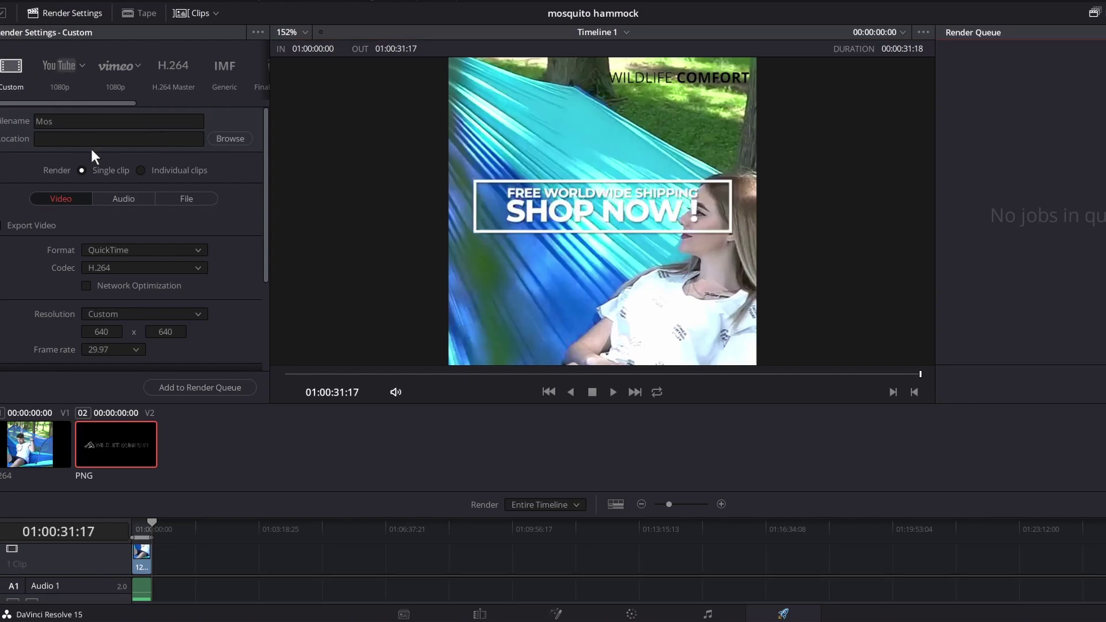
Keep QuickTime as the render format and set the output filename to 'Mosquito Hammock'
scroll(118, 230, "down", 1)
scroll(121, 210, "down", 3)
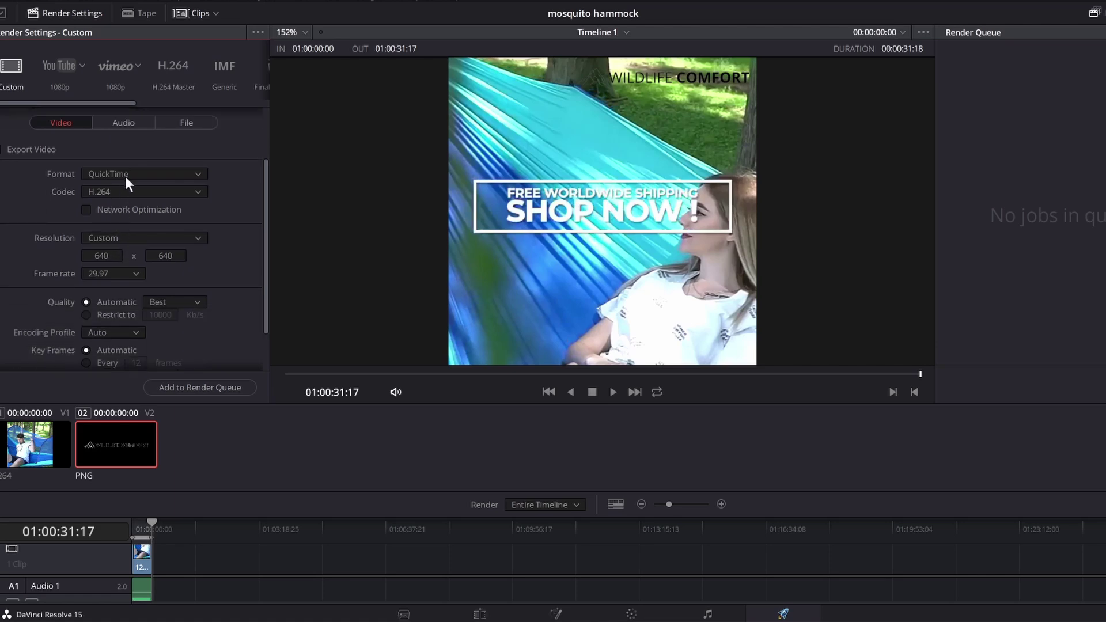
left_click(127, 173)
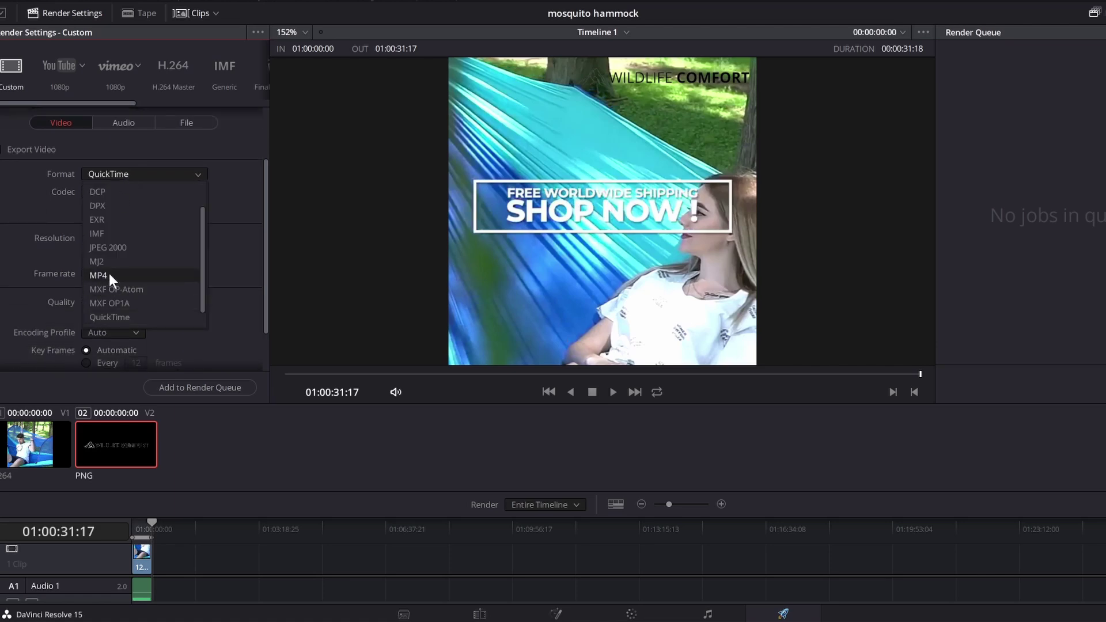
left_click(239, 182)
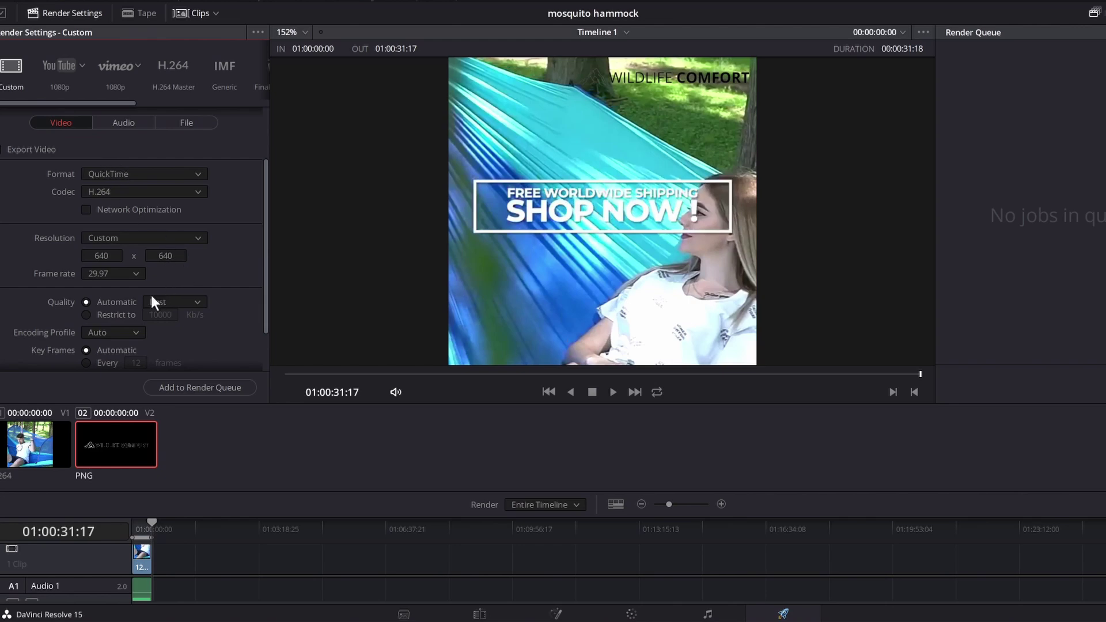
scroll(98, 299, "down", 2)
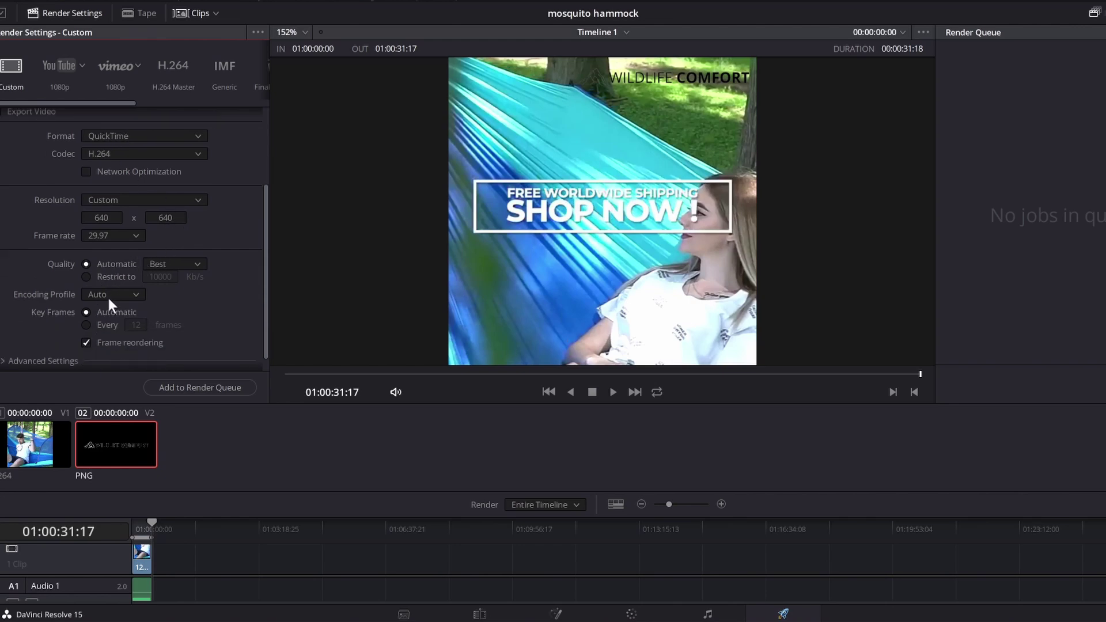
scroll(126, 295, "up", 2)
scroll(151, 292, "up", 4)
left_click(83, 120)
type("Mosquito Hammock")
key("Return")
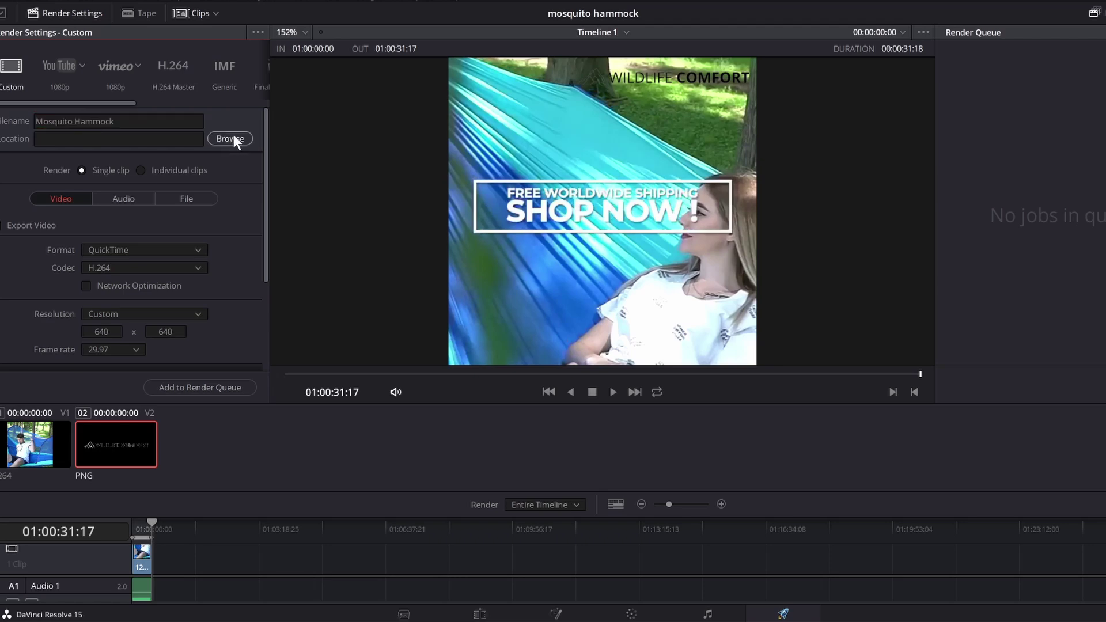
scroll(234, 172, "down", 5)
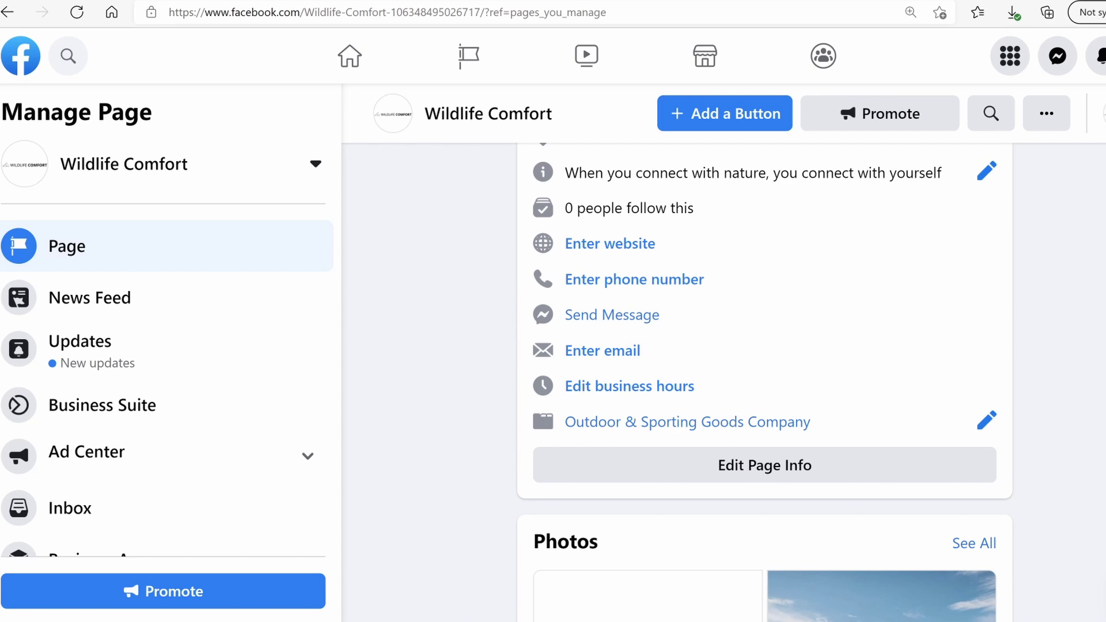
Create a new Wildlife Comfort post and attach the rendered hammock promo video
scroll(764, 382, "down", 10)
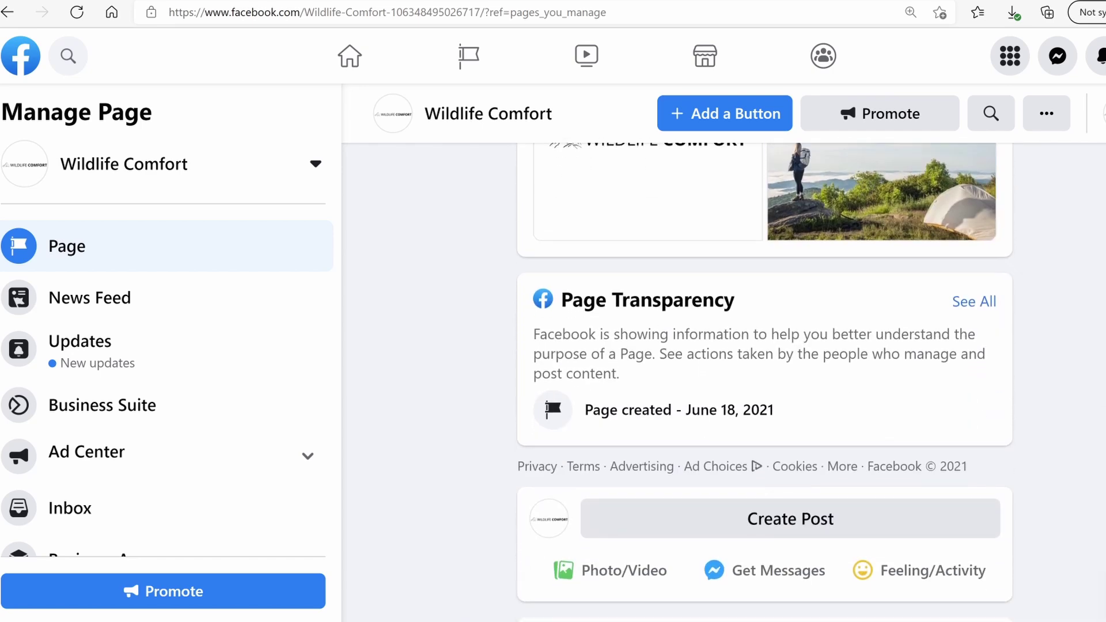
scroll(782, 309, "down", 1)
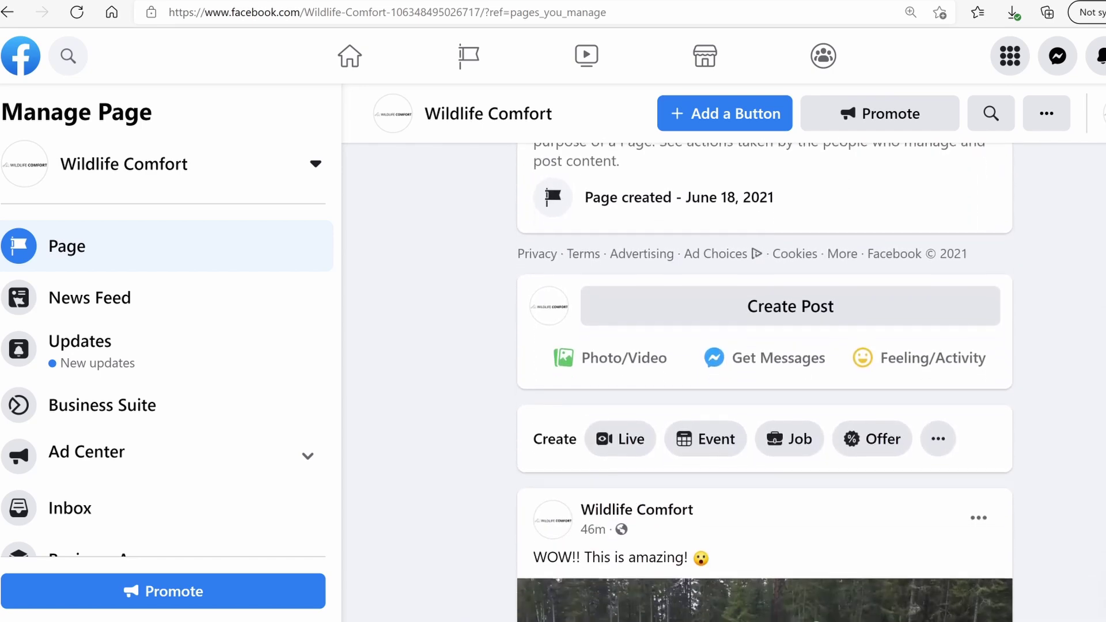
left_click(775, 308)
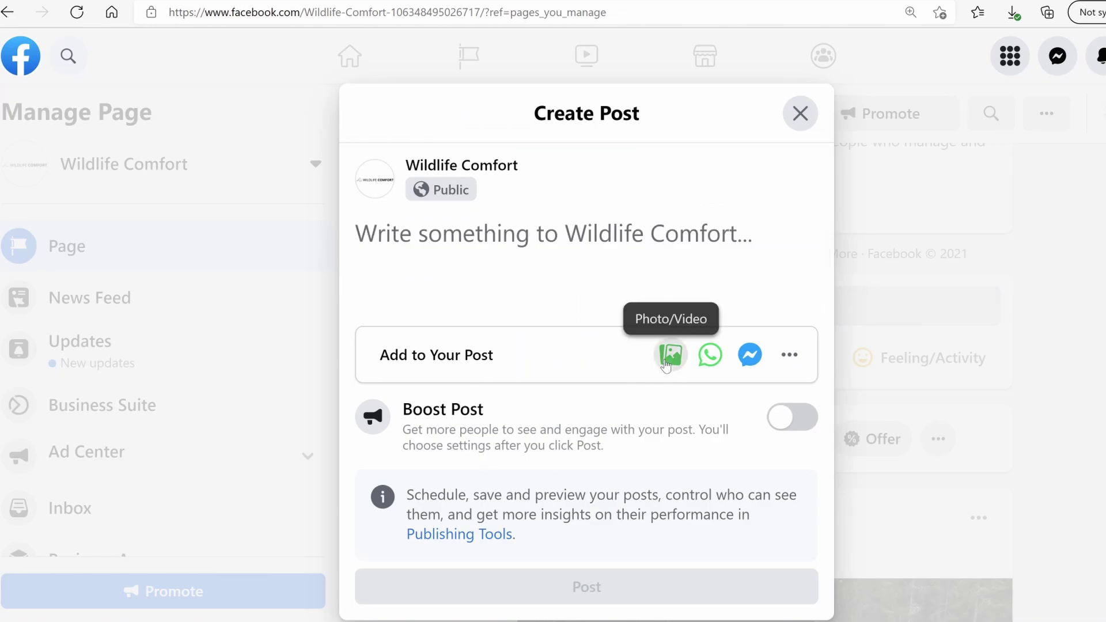
left_click(670, 354)
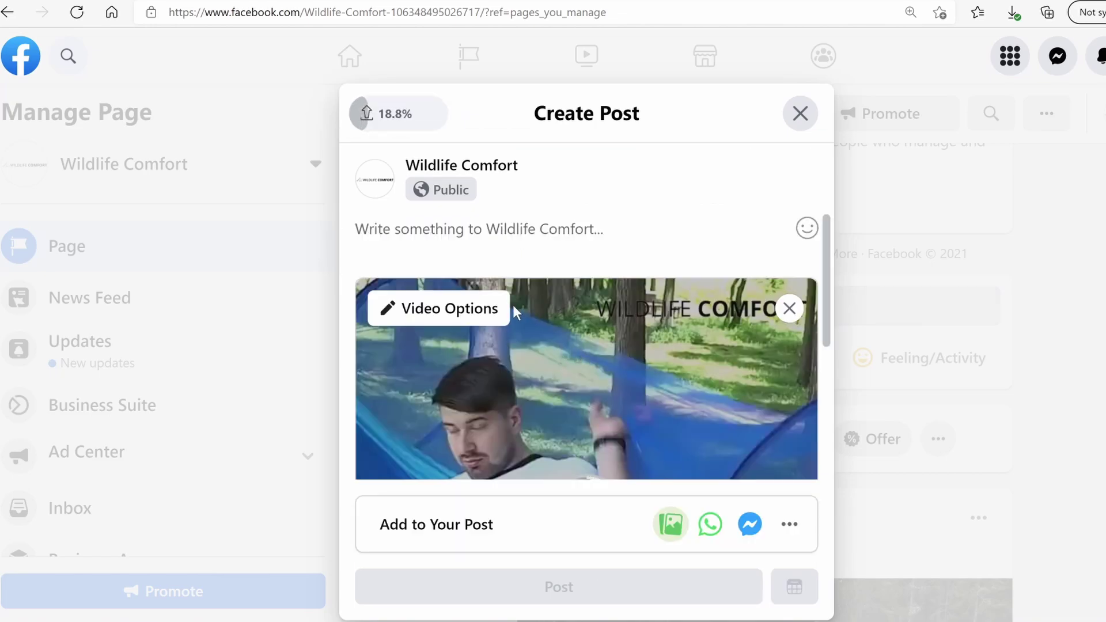
scroll(523, 334, "down", 3)
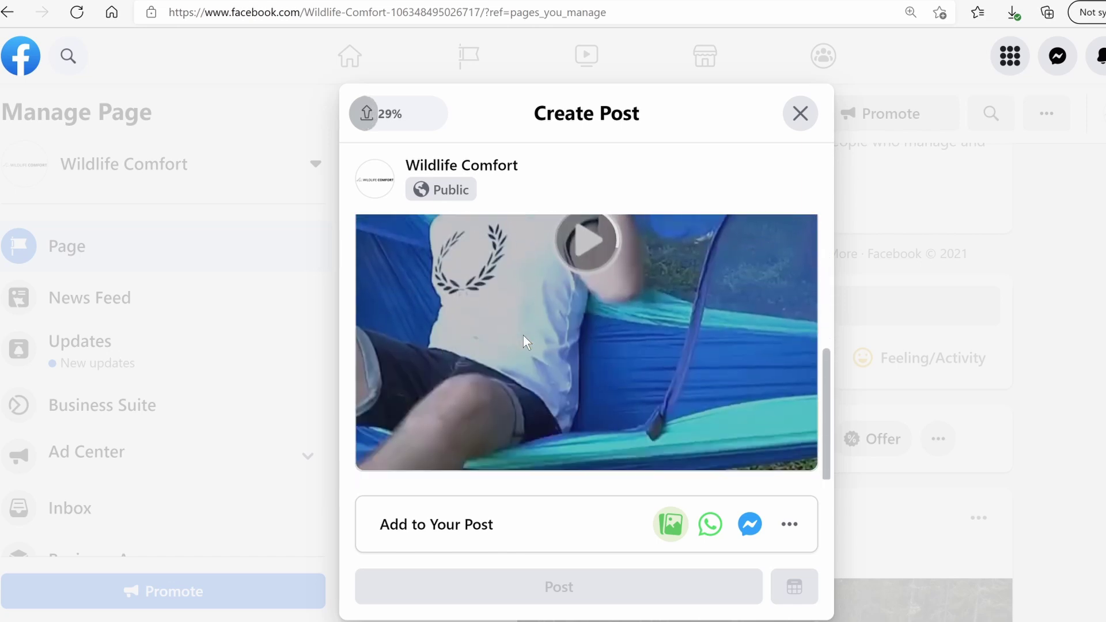
scroll(521, 332, "up", 2)
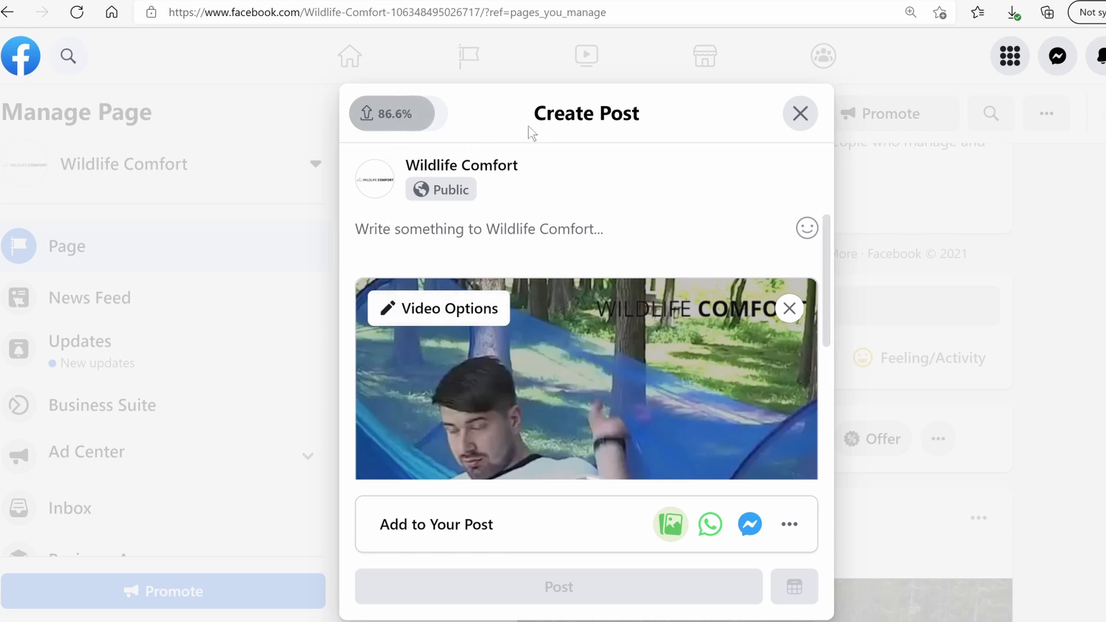
Paste the prepared promo caption into the post and capitalise 'off' to 'Off'
left_click(443, 254)
type("Say goodbye to mosquitoes and hello to the Mosquito Hammock Pro! ⏰ 50% off today + Free worldwide shipping 📦 Grab your one now! ➡ https://wildlifecomfort.myshopify.com/")
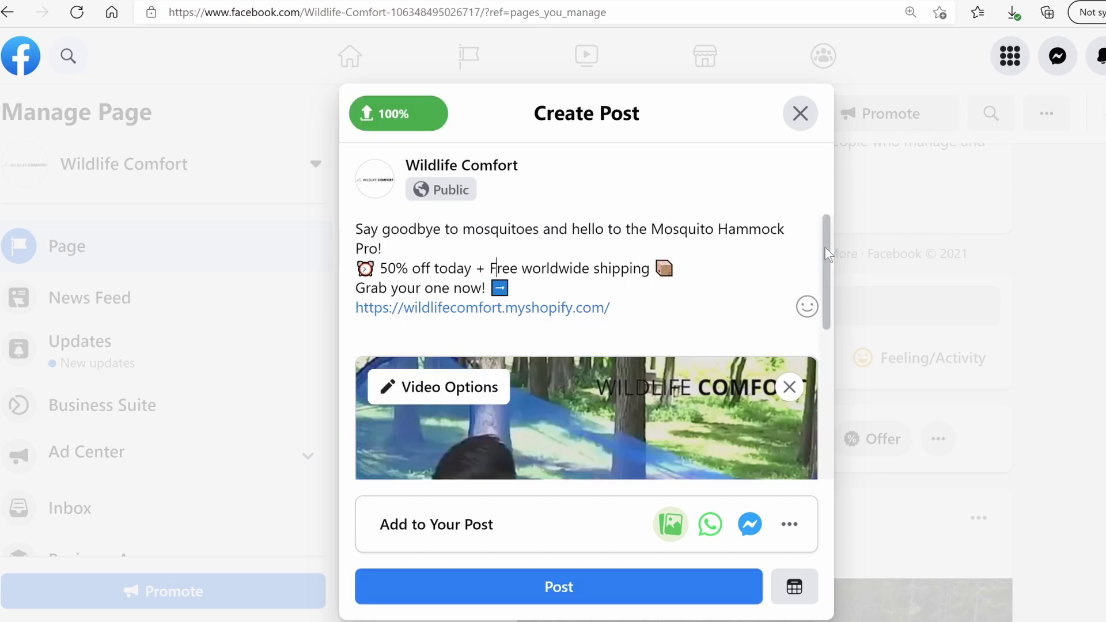
left_click_drag(824, 249, 828, 220)
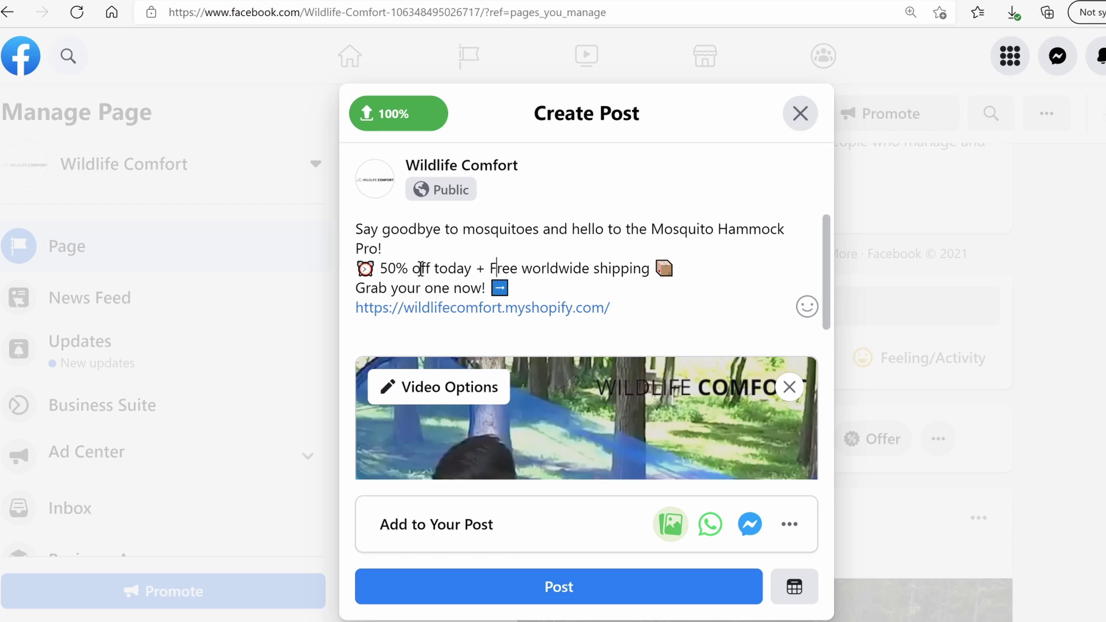
key("BackSpace")
type("O")
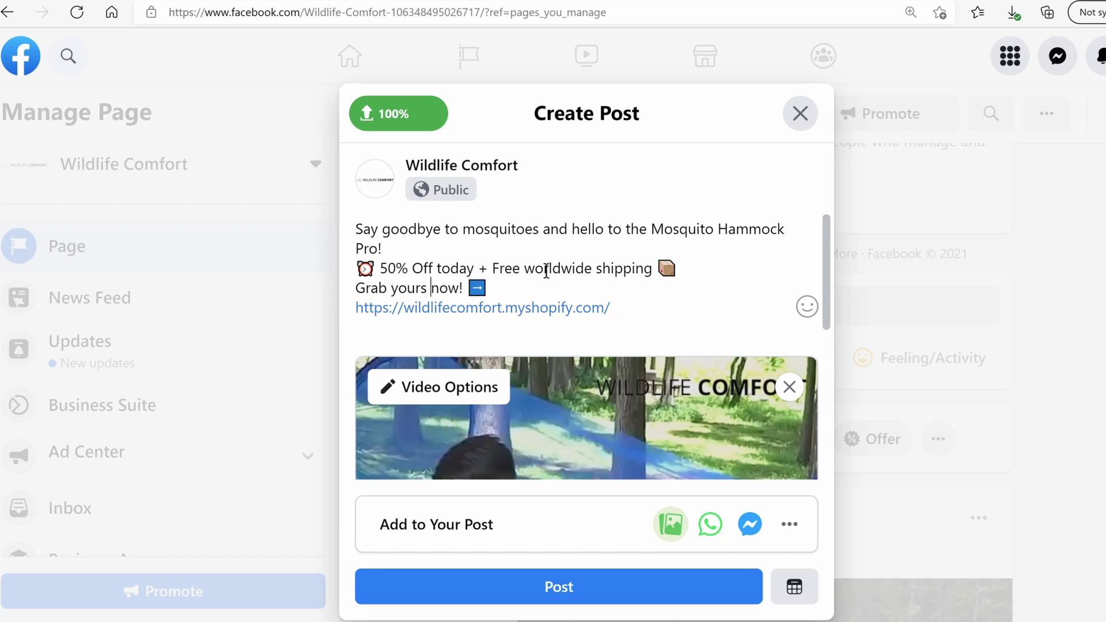
scroll(679, 417, "down", 1)
scroll(569, 393, "up", 1)
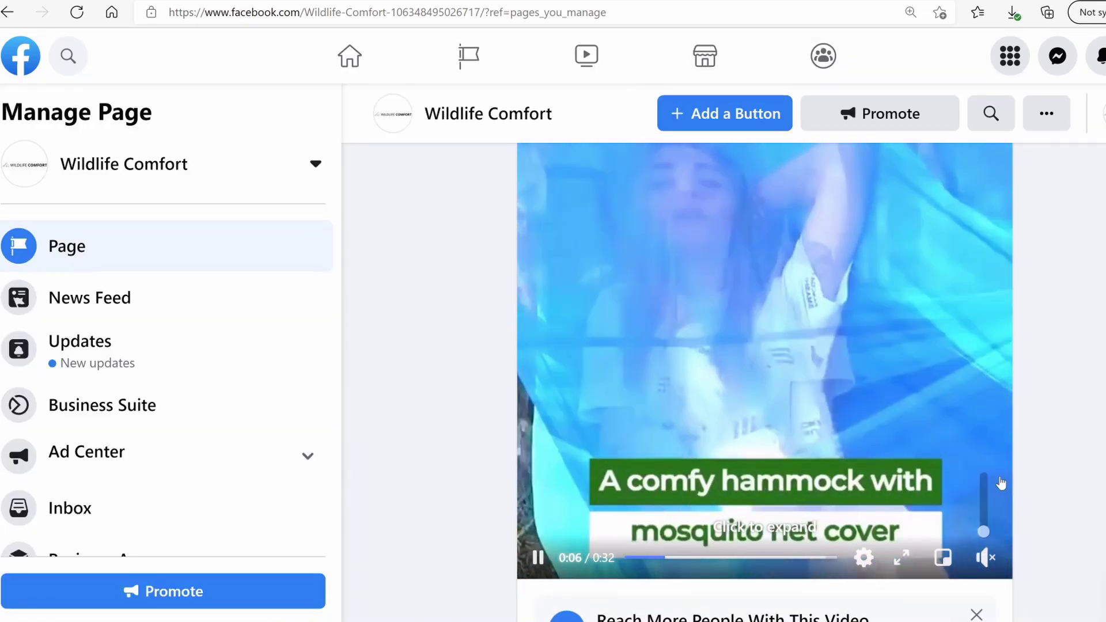
scroll(933, 518, "up", 4)
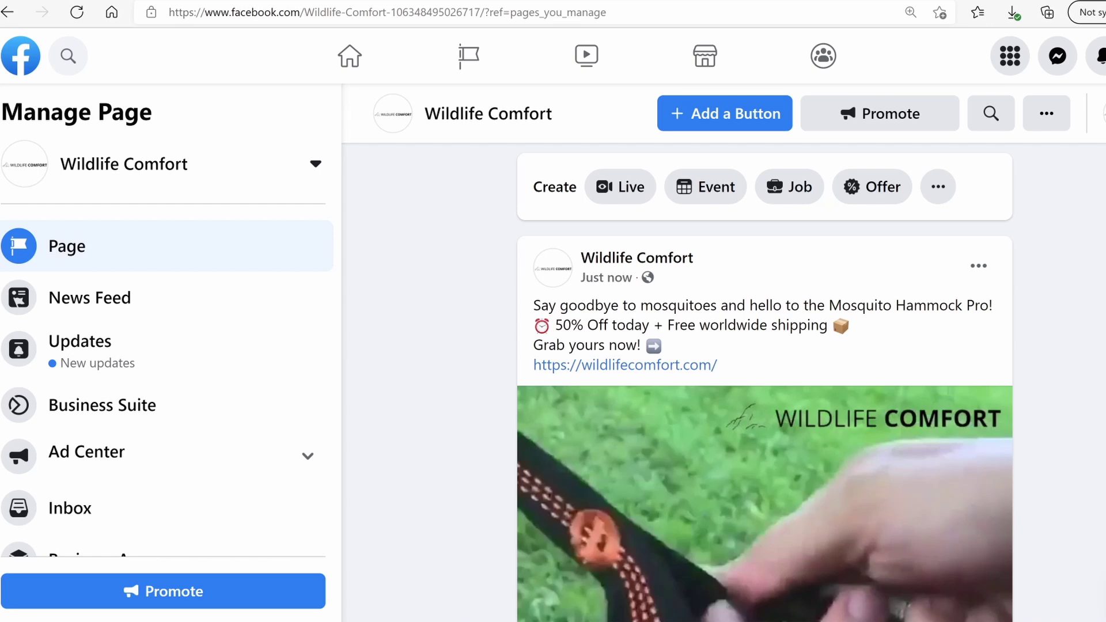
scroll(764, 383, "down", 1)
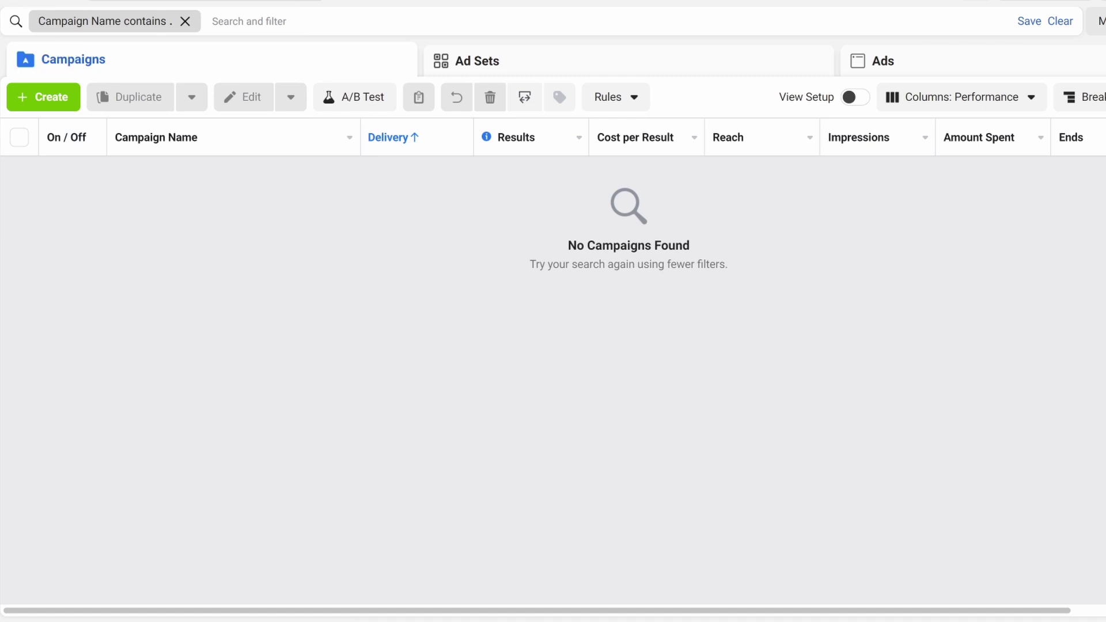
Go to Ads Manager's Campaigns list via All Tools and start a new campaign
left_click(1, 21)
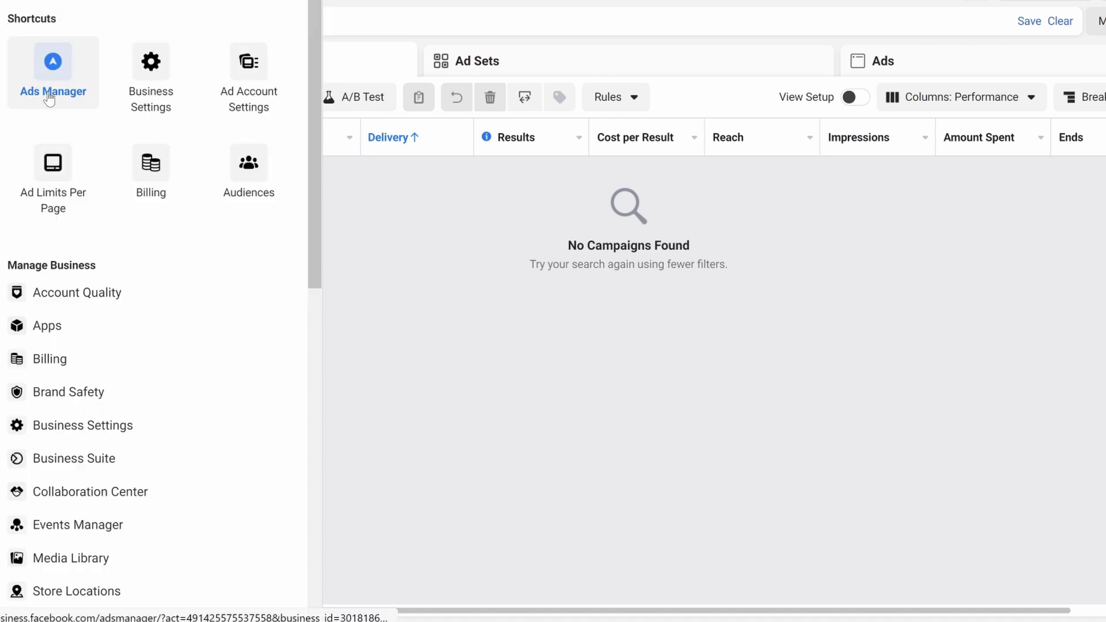
left_click(472, 220)
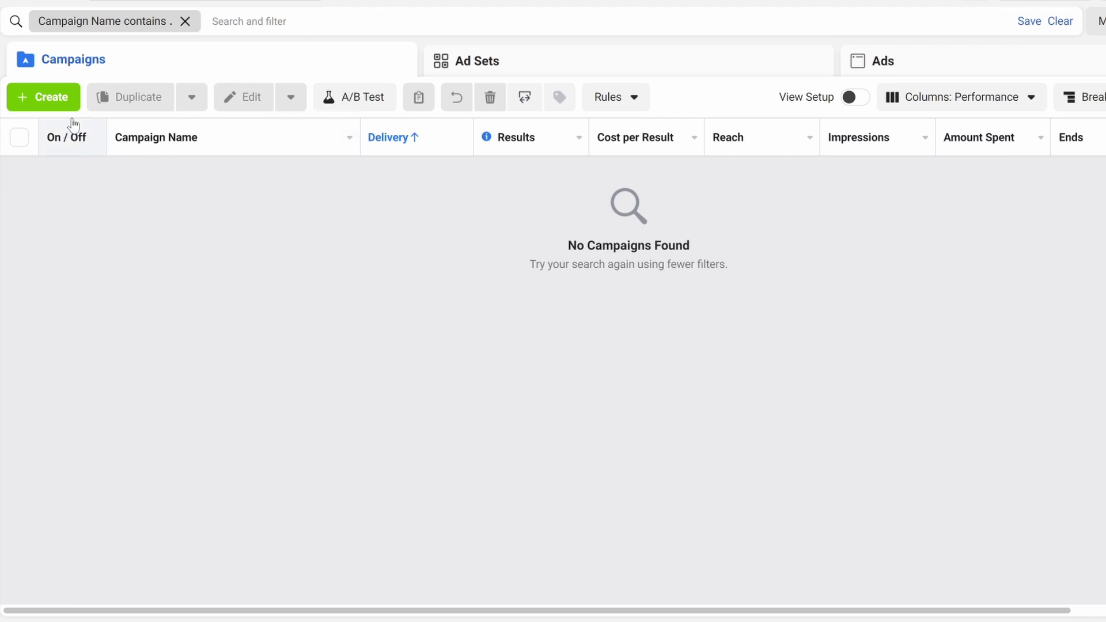
left_click(44, 102)
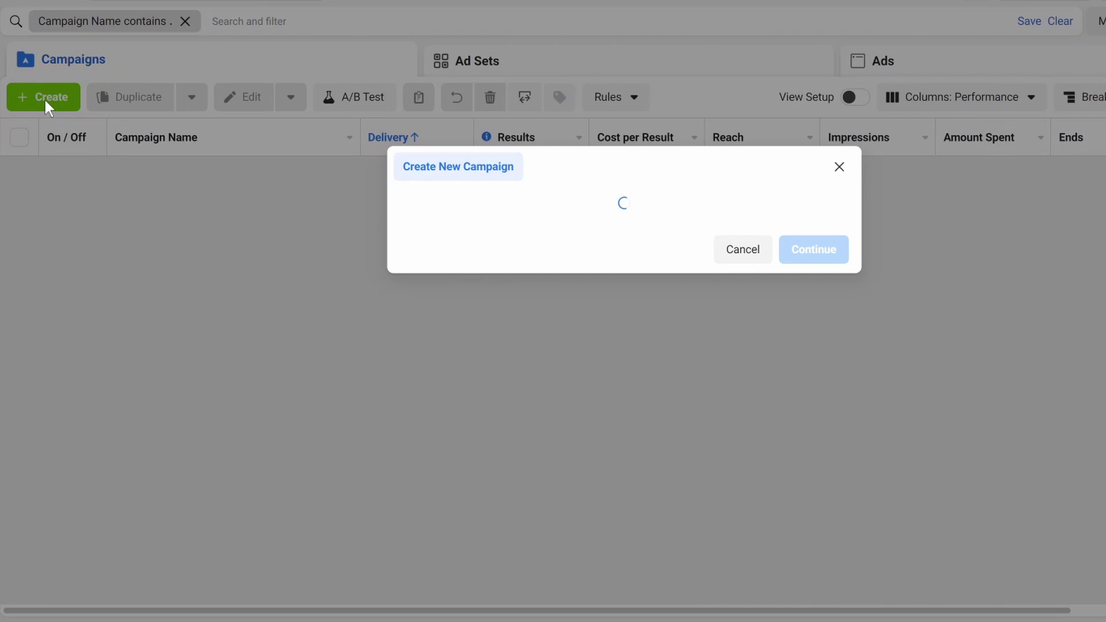
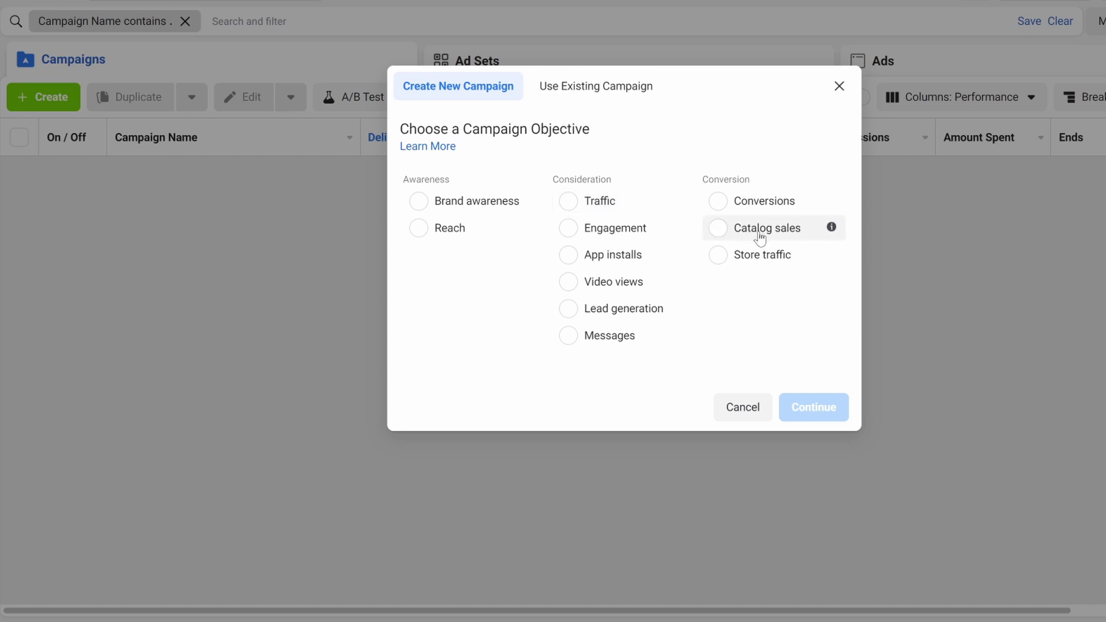
Choose Conversions as the campaign objective and create the campaign
mouse_move(632, 266)
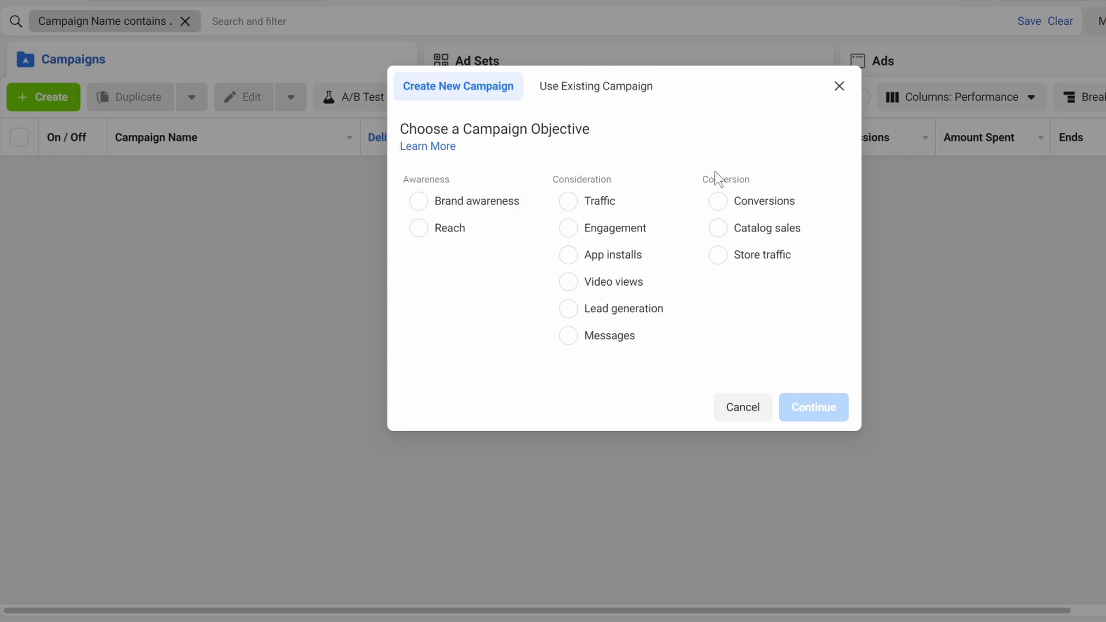
left_click(724, 205)
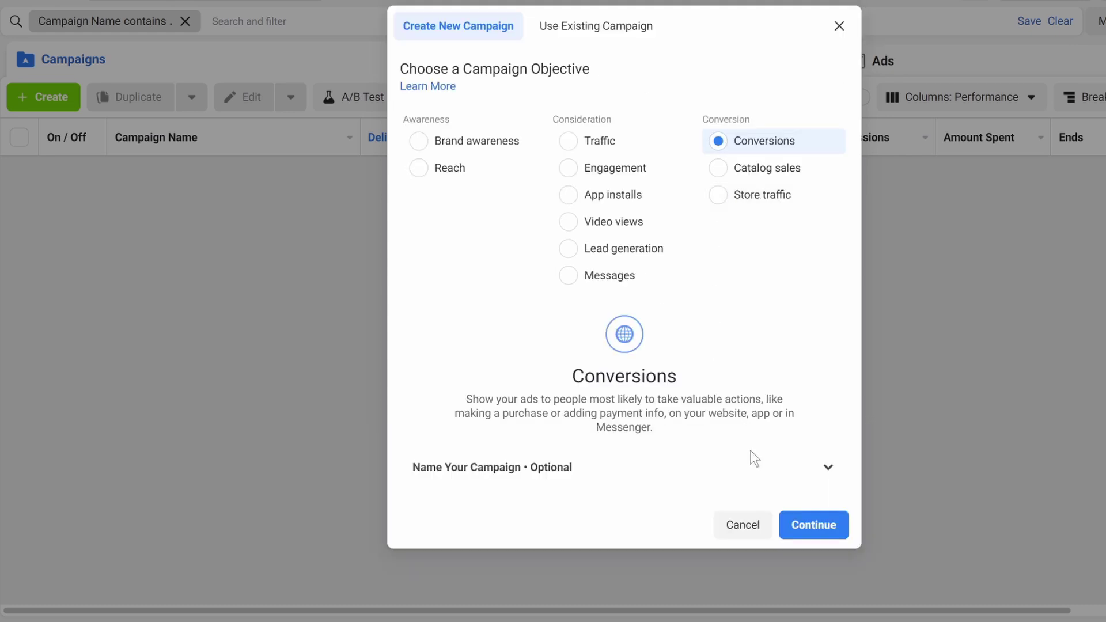
left_click(838, 521)
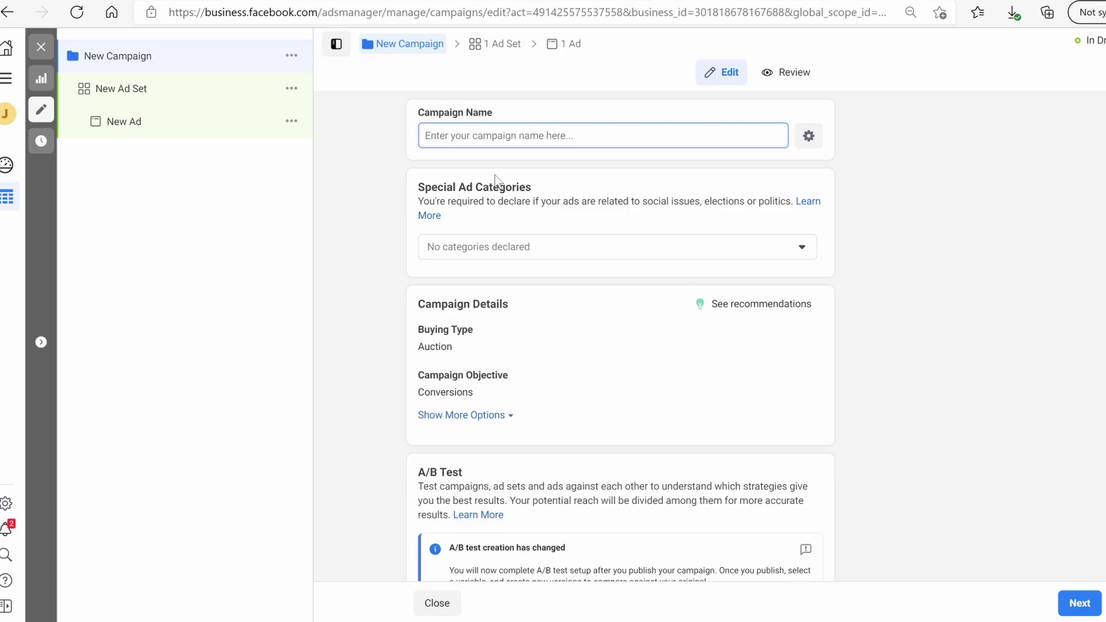
Enter 'Campaign #1 - Mosquito Hammock' as the campaign name and review the campaign settings
type("Campai")
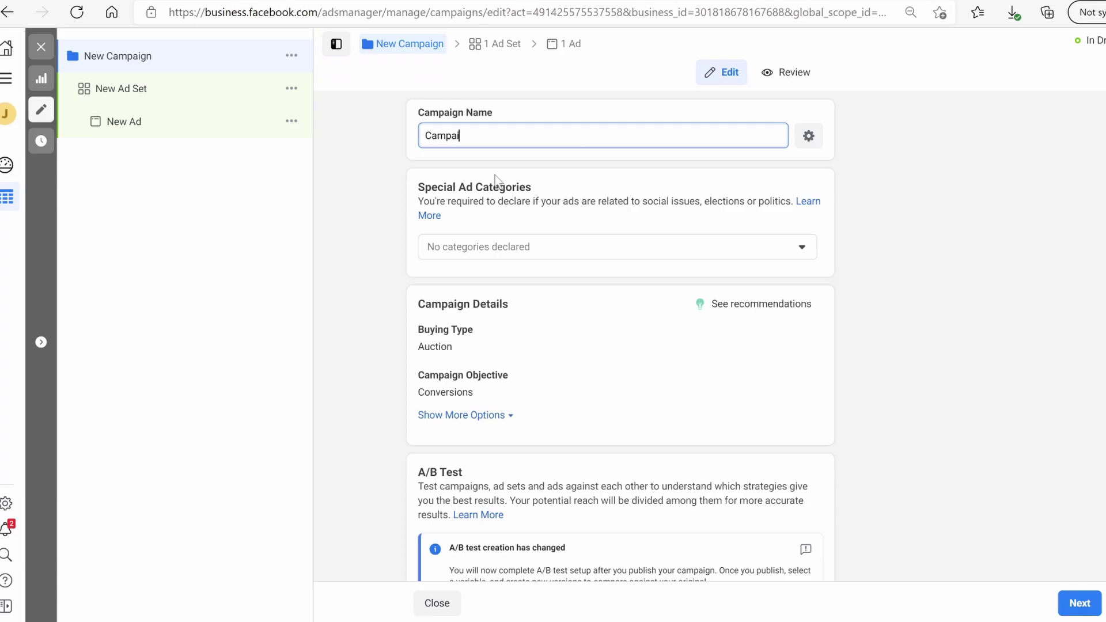
type("gn #1 Mosquito Hammo")
type("ck")
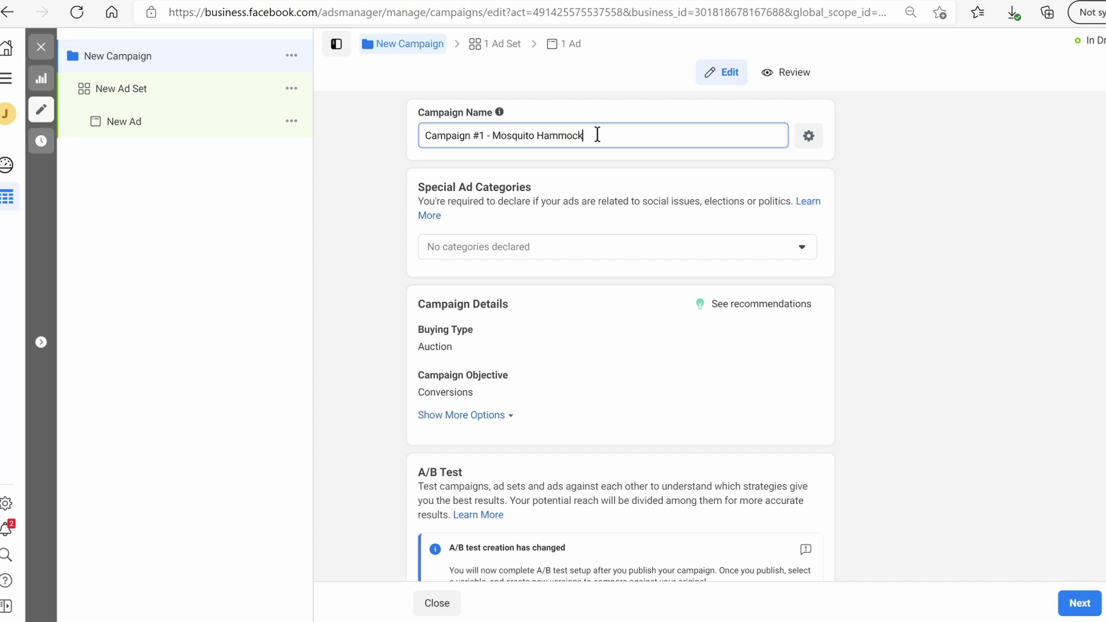
scroll(649, 241, "down", 1)
scroll(646, 239, "up", 1)
scroll(535, 296, "down", 3)
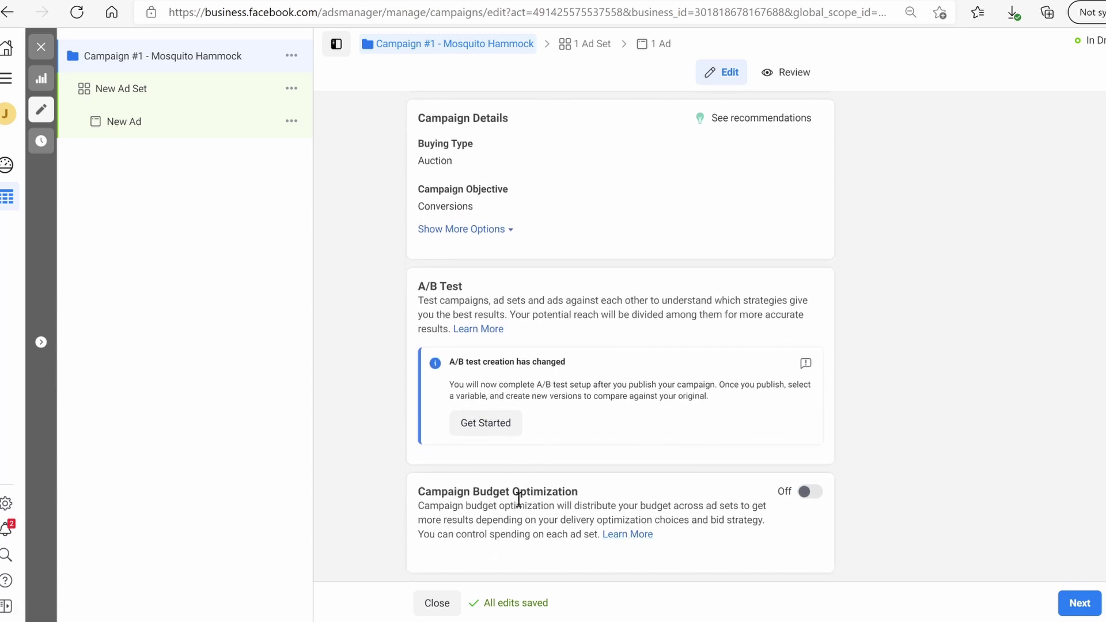
scroll(717, 432, "up", 3)
scroll(717, 432, "down", 3)
scroll(620, 335, "up", 3)
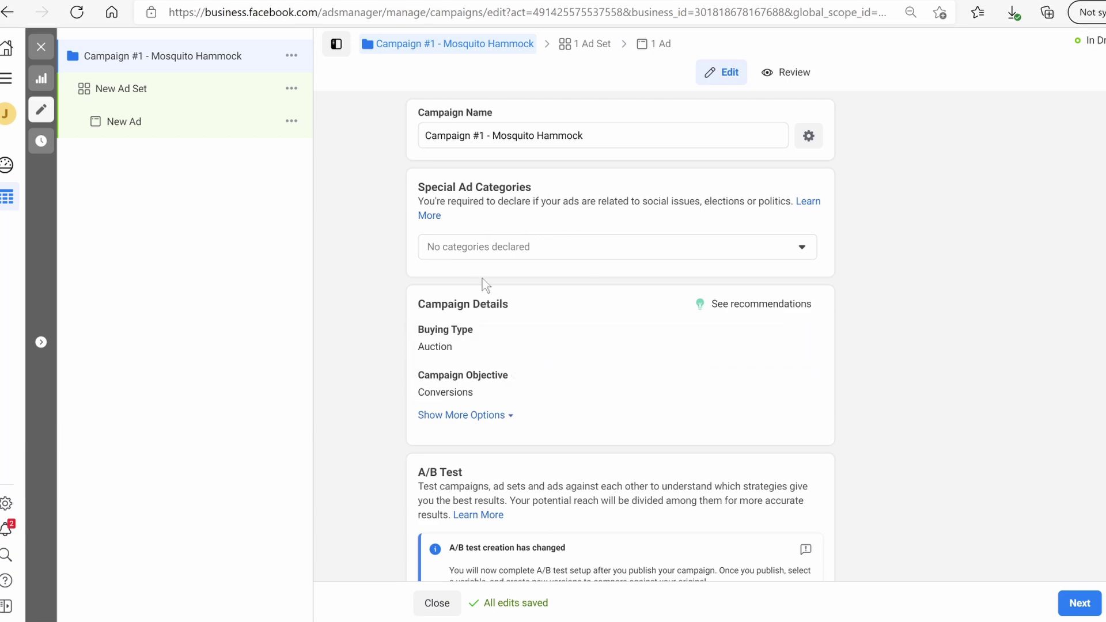
scroll(596, 248, "down", 3)
Name the ad set 'Campaign #1 - Mosquito Hammock - Ad Set #1'
left_click(1079, 602)
type("C")
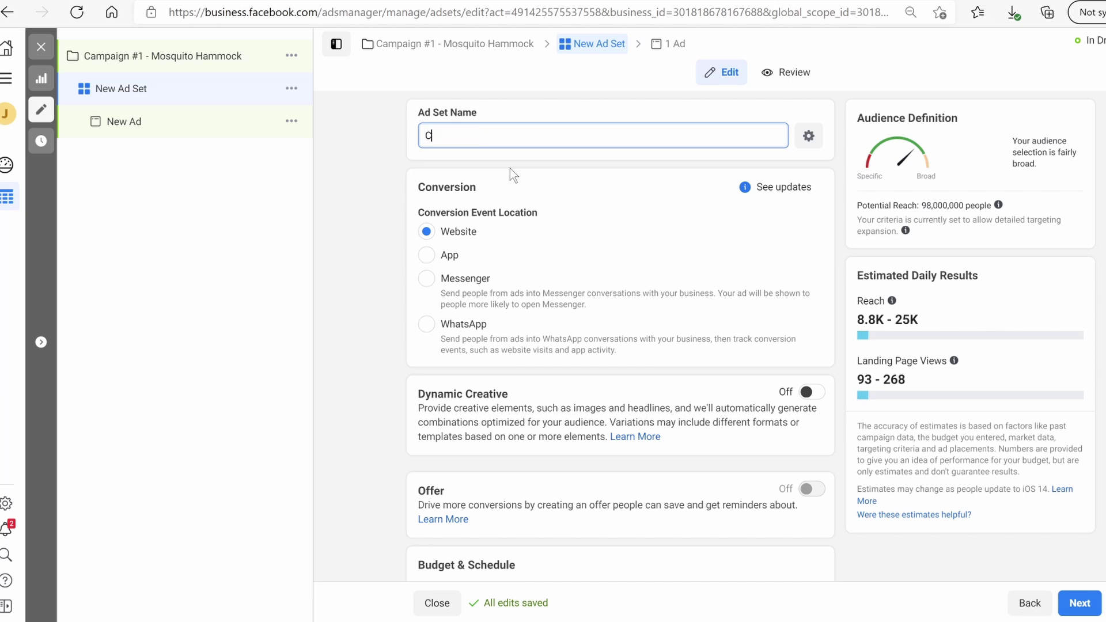
type("ampaign #1 - Mosquito Ham")
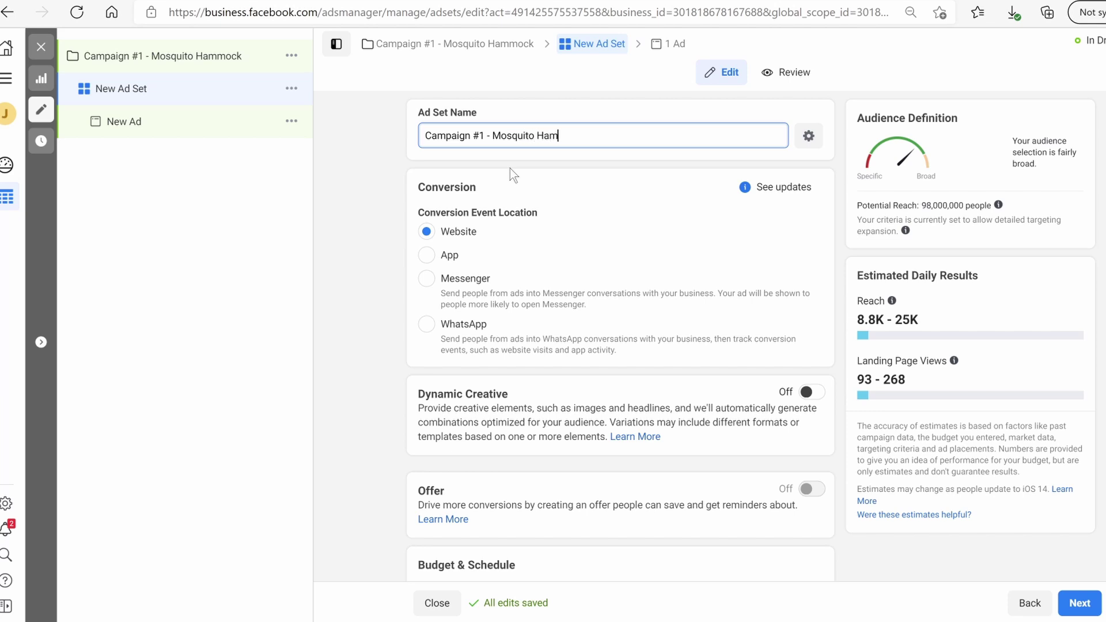
type("mock - Ad Set #1 ( )")
left_click(425, 233)
scroll(562, 297, "down", 2)
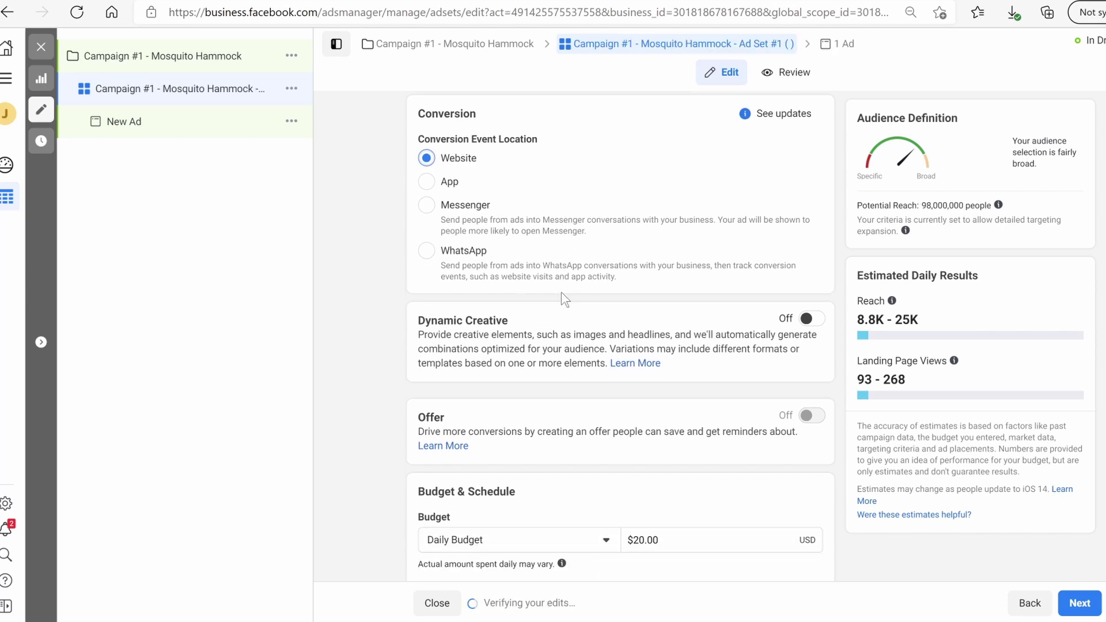
Set the ad set's daily budget to $10.00 and begin a location search
left_click(635, 522)
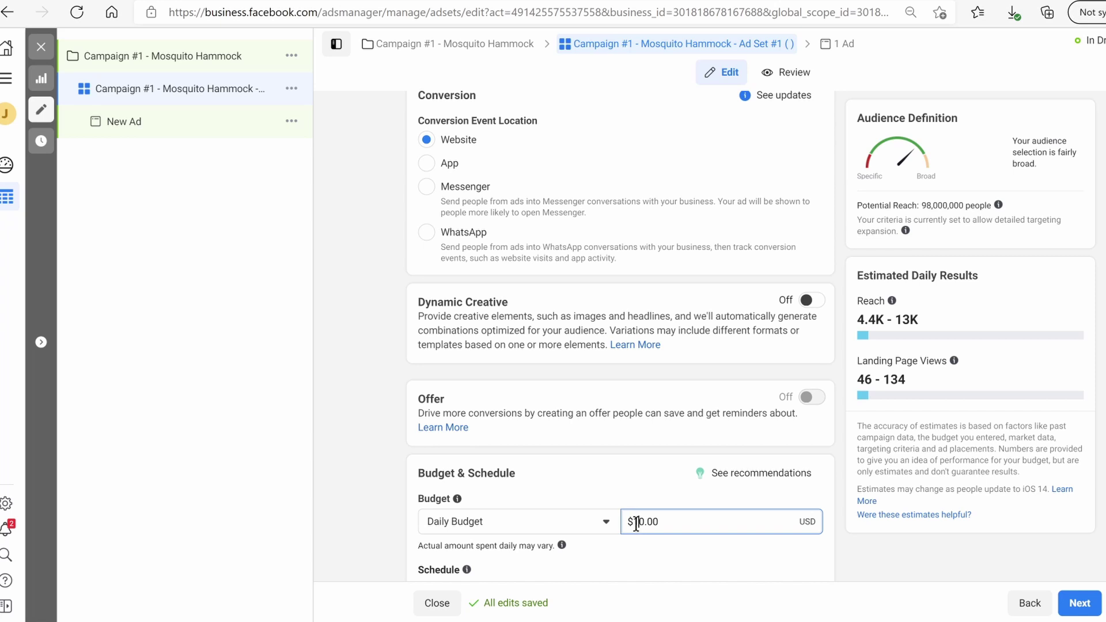
key("BackSpace")
key("BackSpace")
type("5")
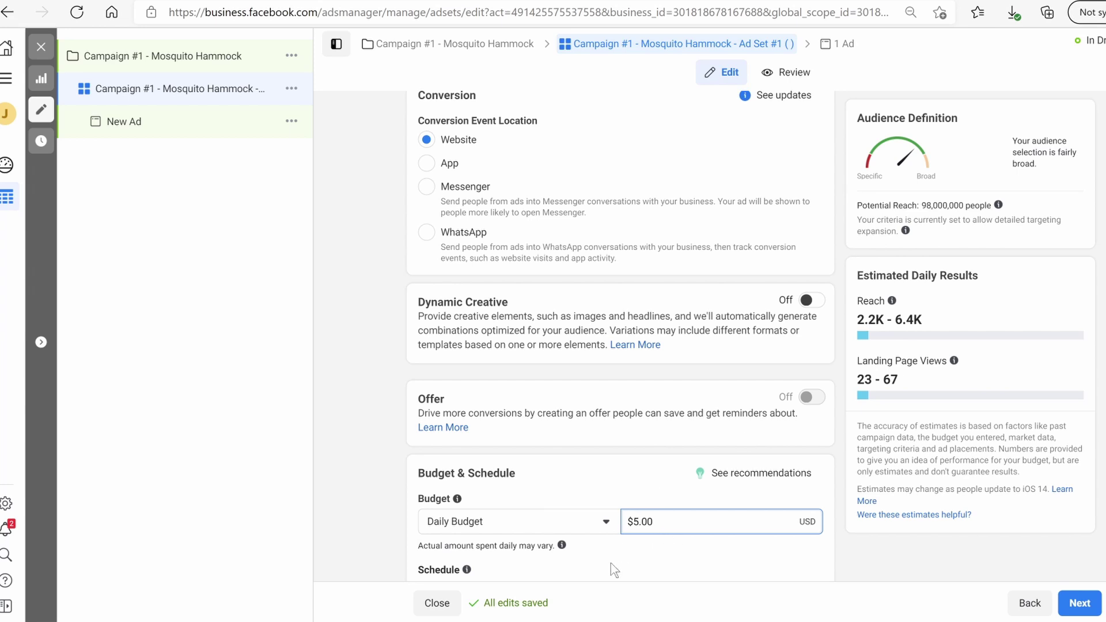
type("10")
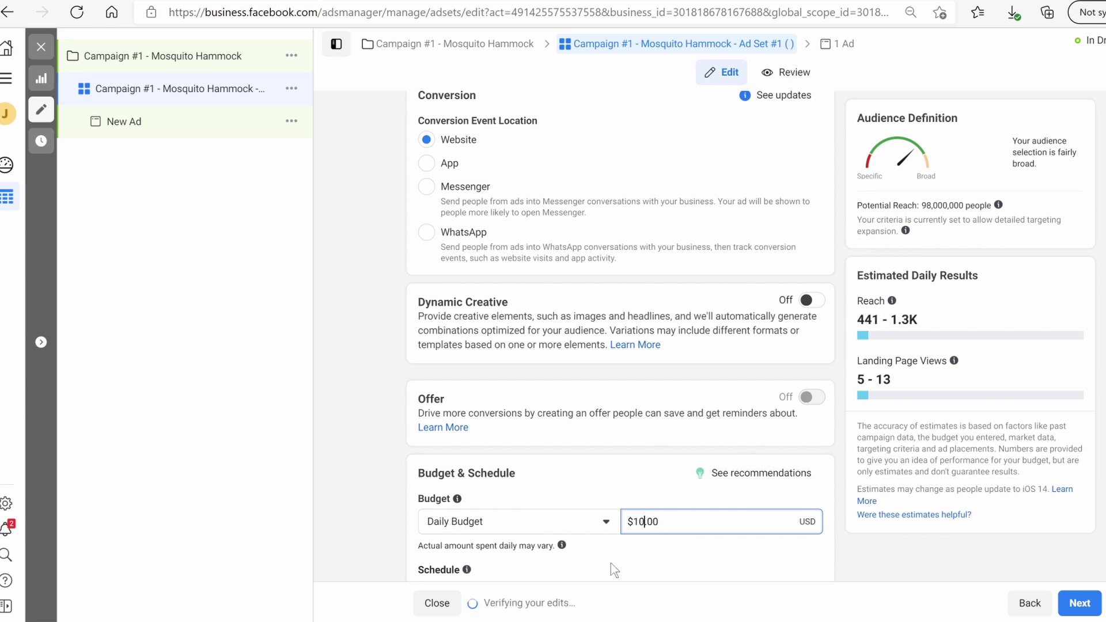
left_click(672, 435)
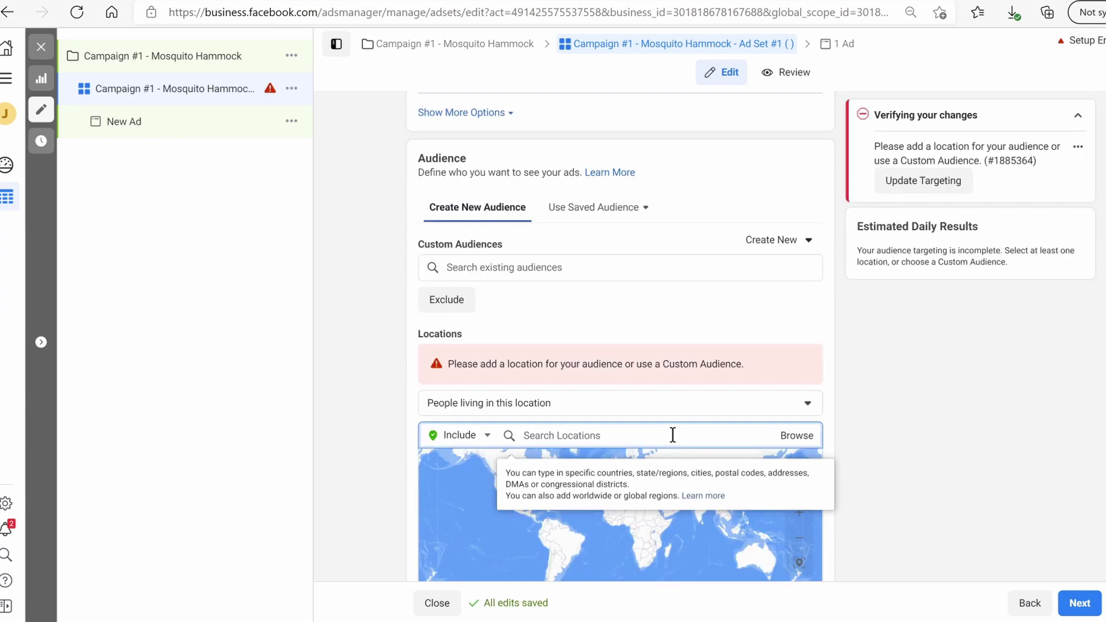
type("united")
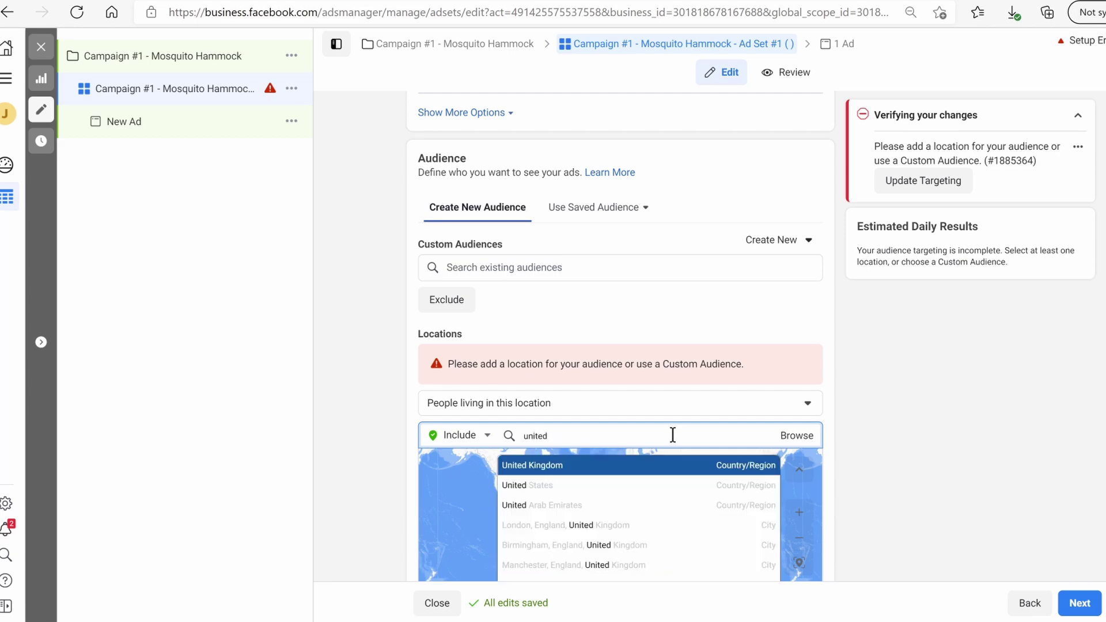
Add United States as the ad set's target location
left_click(704, 487)
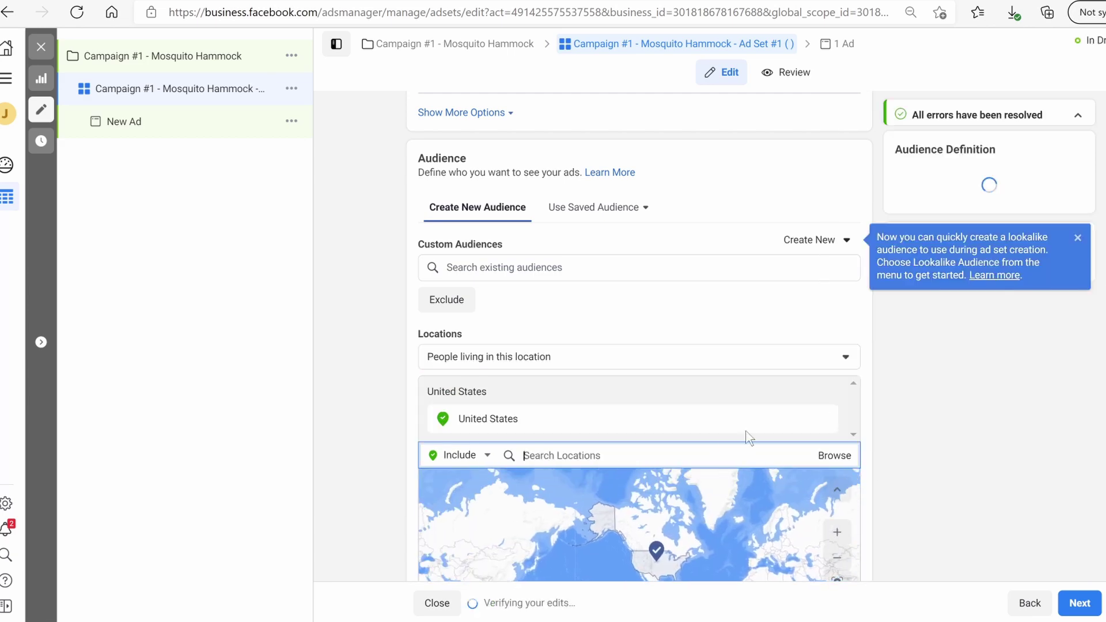
scroll(436, 452, "down", 4)
mouse_move(436, 452)
left_click(776, 443)
scroll(775, 378, "up", 2)
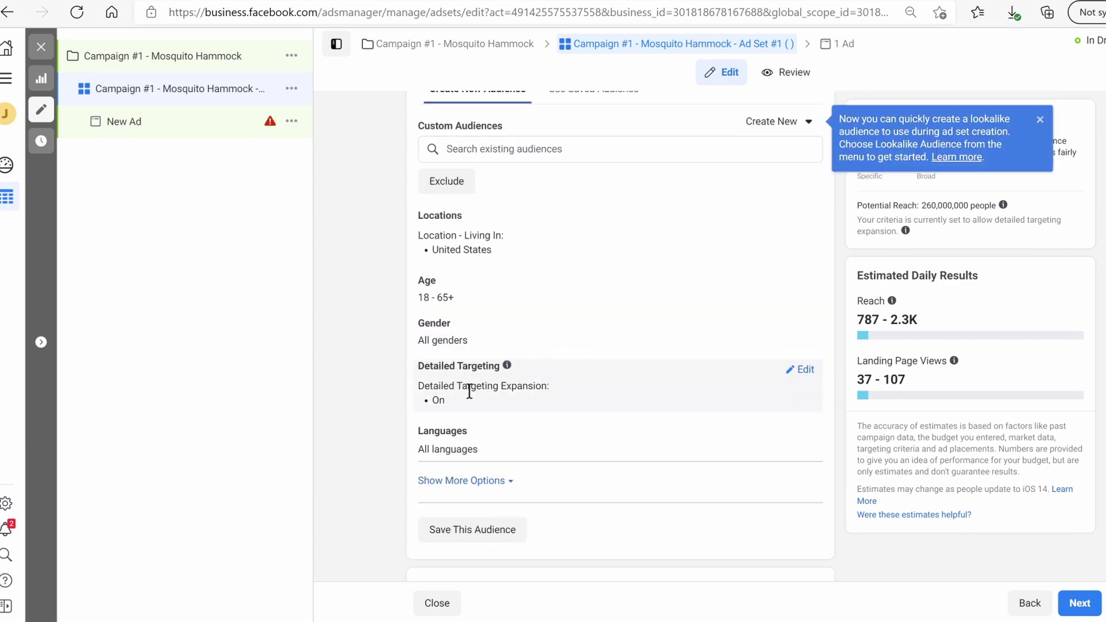
Open Detailed Targeting for editing and focus its search box
mouse_move(496, 384)
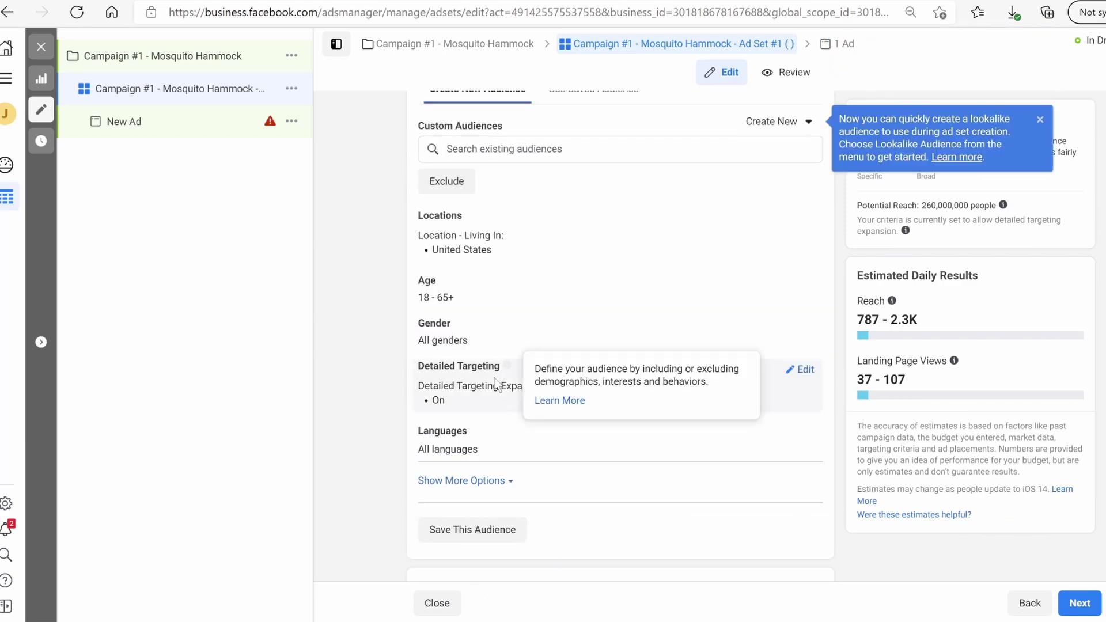
left_click(805, 372)
scroll(588, 429, "up", 3)
scroll(587, 427, "down", 3)
left_click(574, 403)
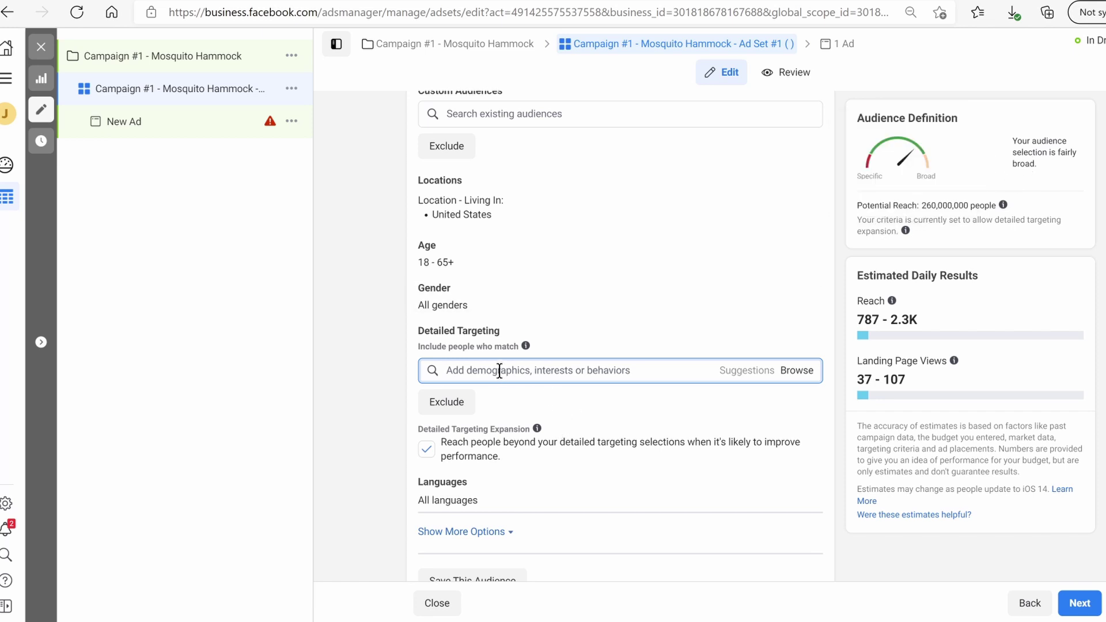
Add the Camping World interest and turn off detailed targeting expansion
type("damping")
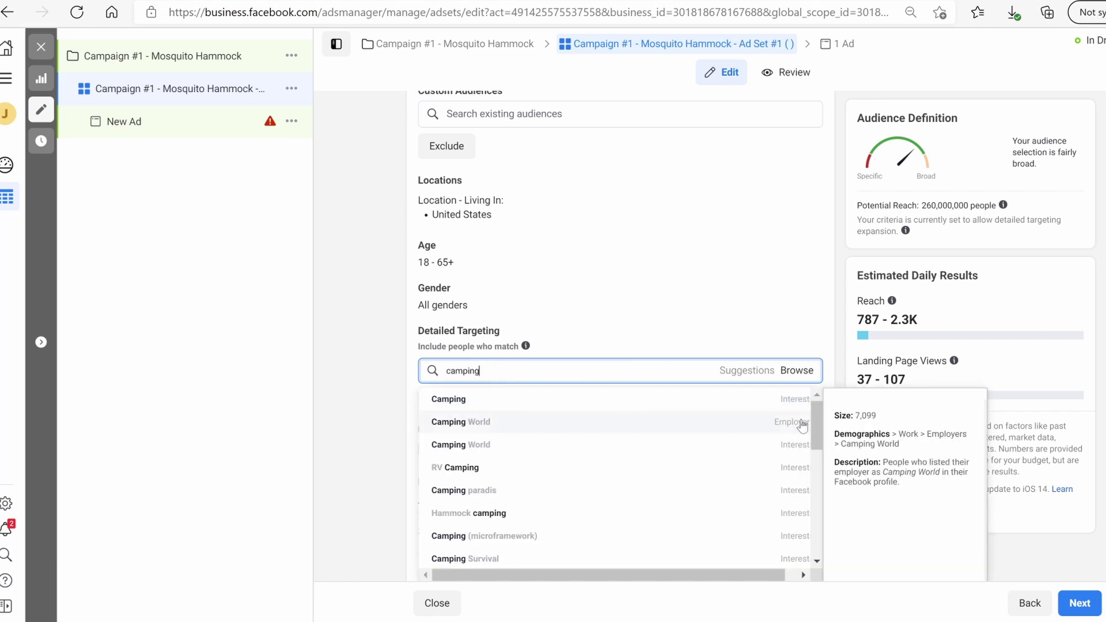
left_click(760, 453)
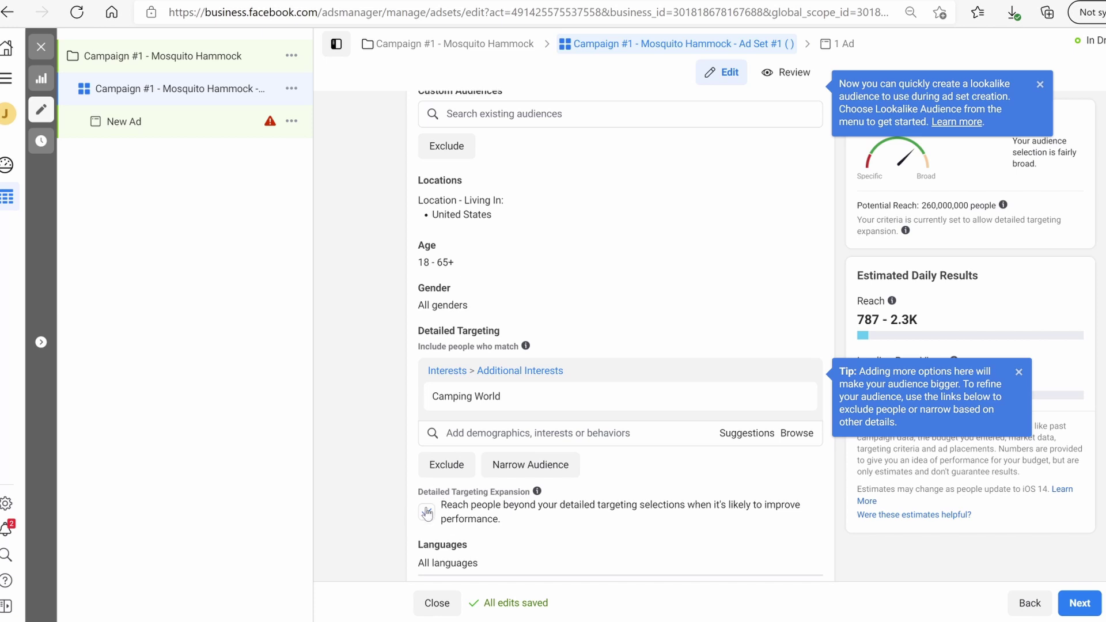
left_click(426, 512)
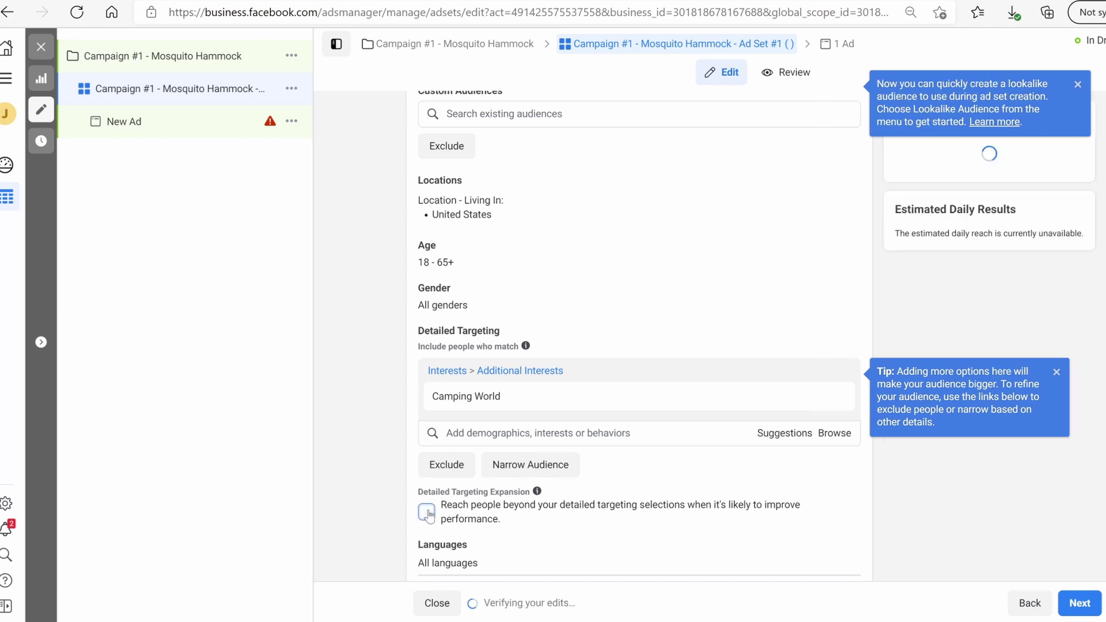
Narrow the audience so people must also match the Engaged Shoppers behavior
mouse_move(603, 394)
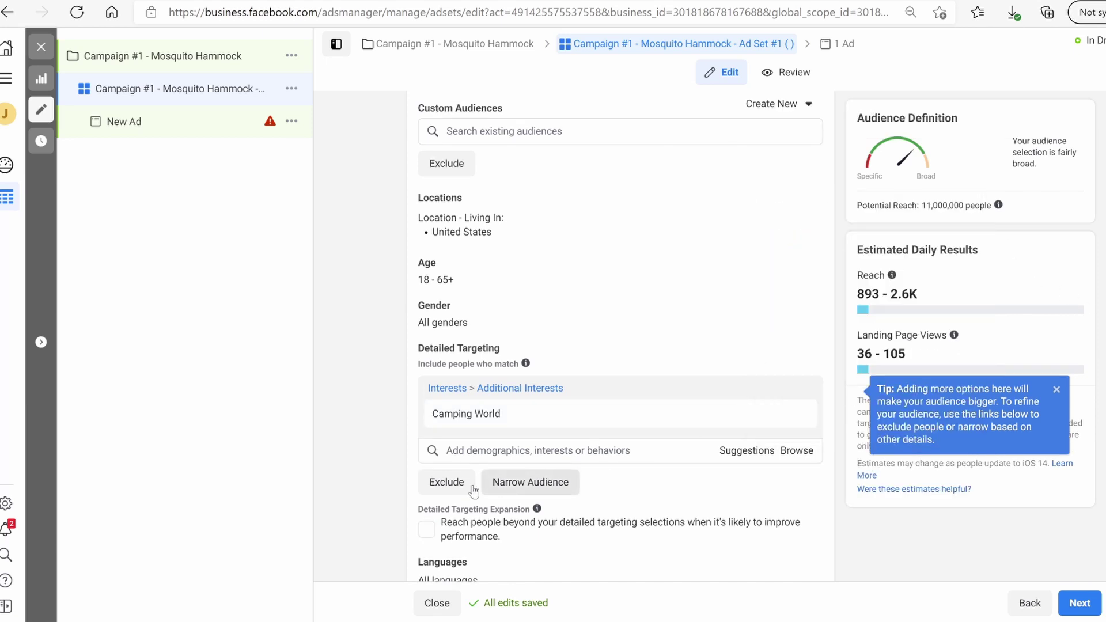
left_click(540, 482)
left_click(527, 499)
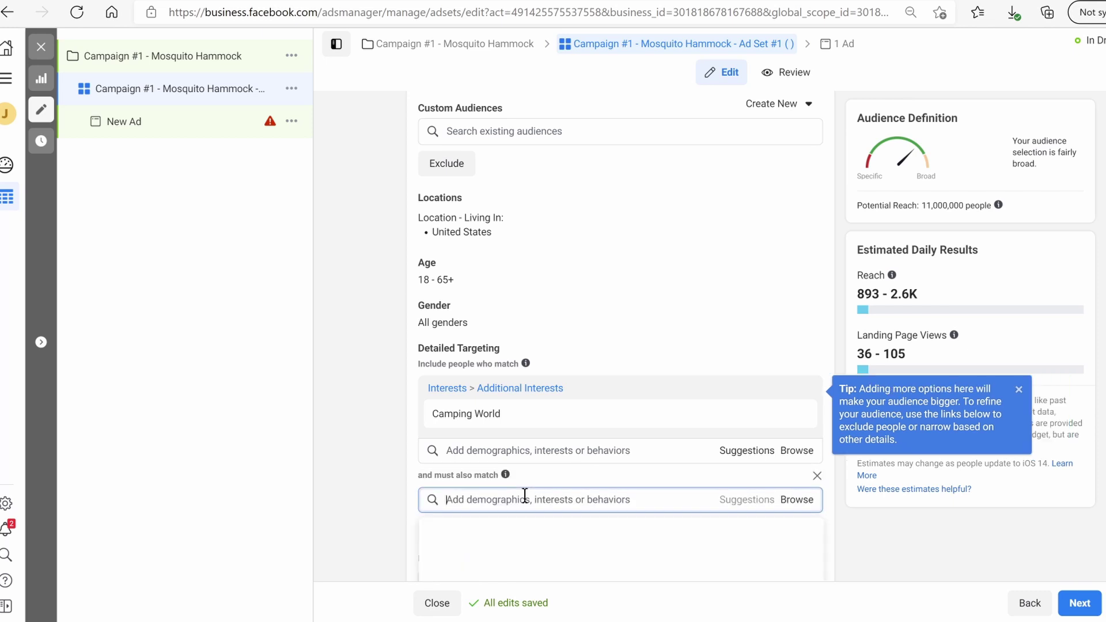
type("e")
key("BackSpace")
type("engaged shop")
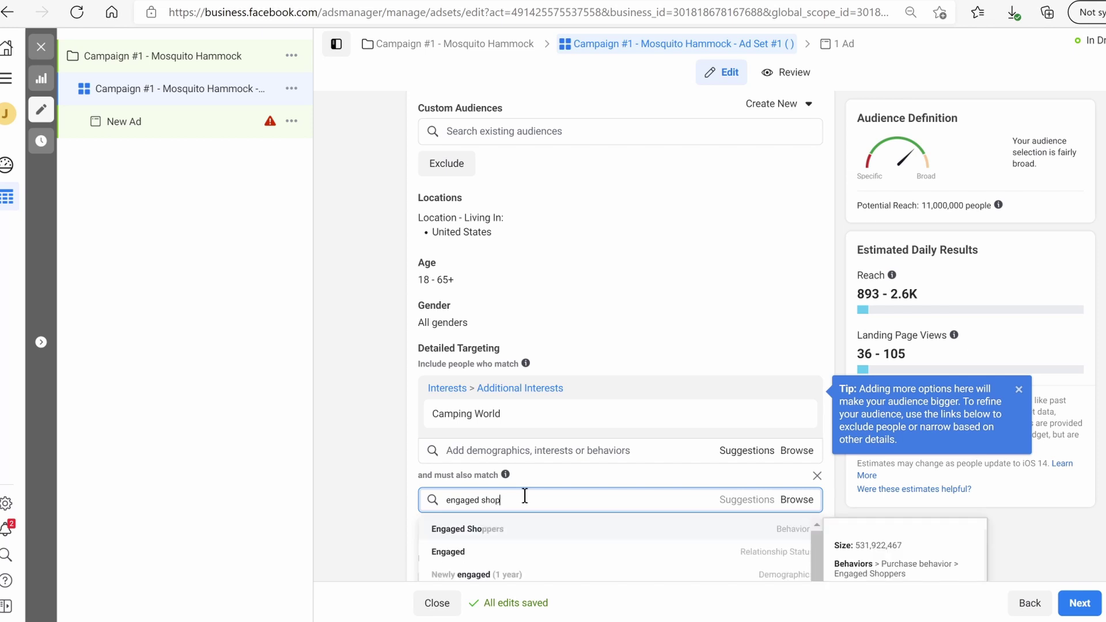
key("Return")
scroll(719, 462, "down", 3)
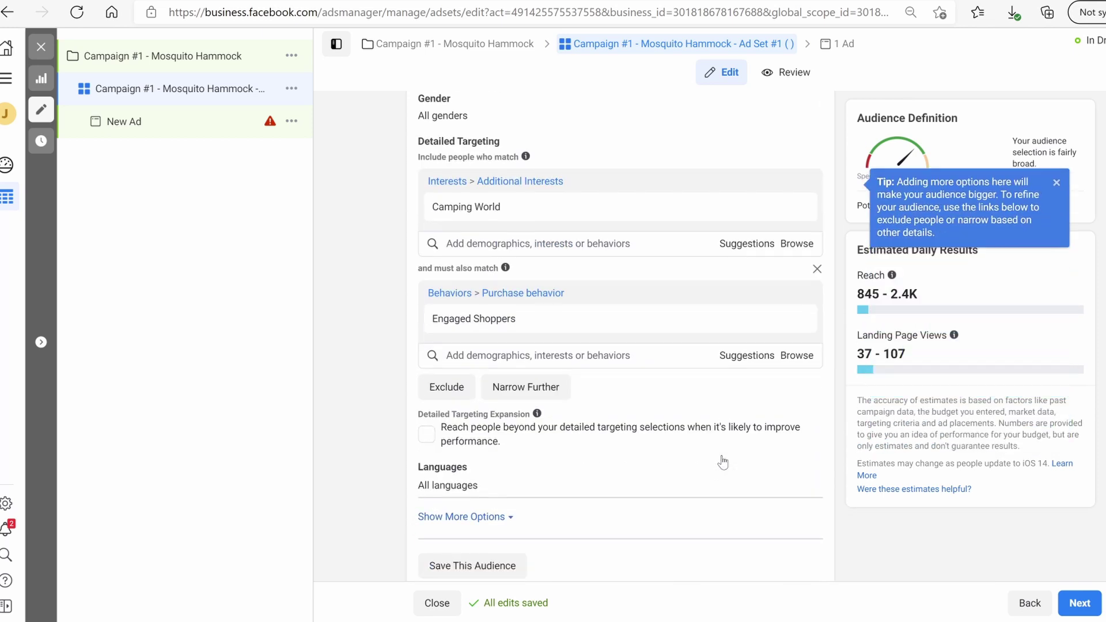
scroll(725, 462, "up", 1)
mouse_move(806, 266)
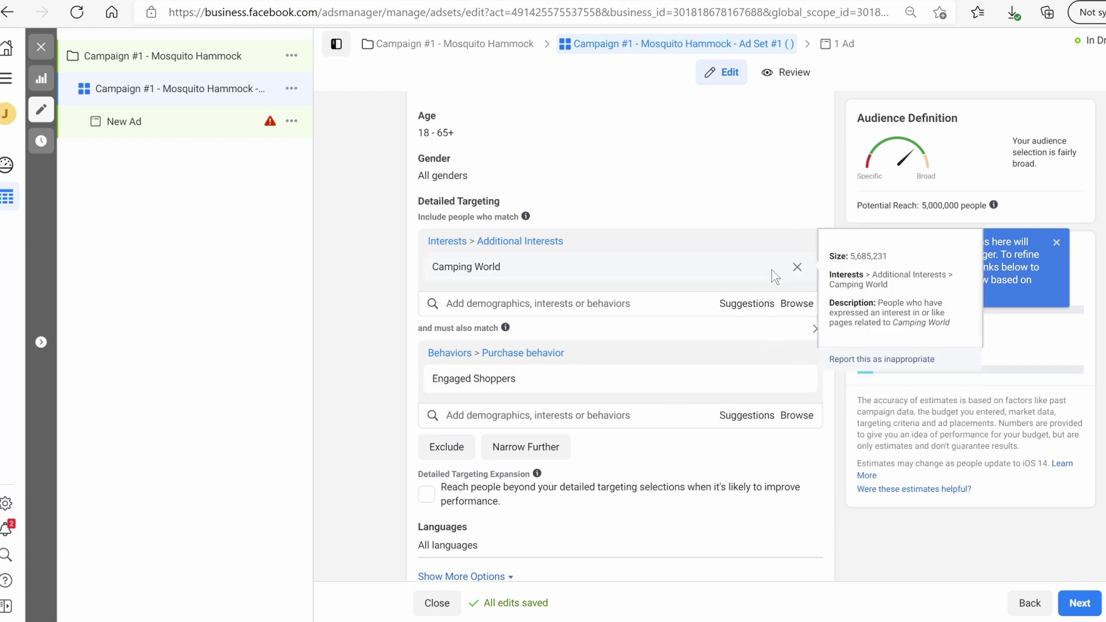
Replace the Camping World interest with Camping and Caravanning Club
left_click(806, 266)
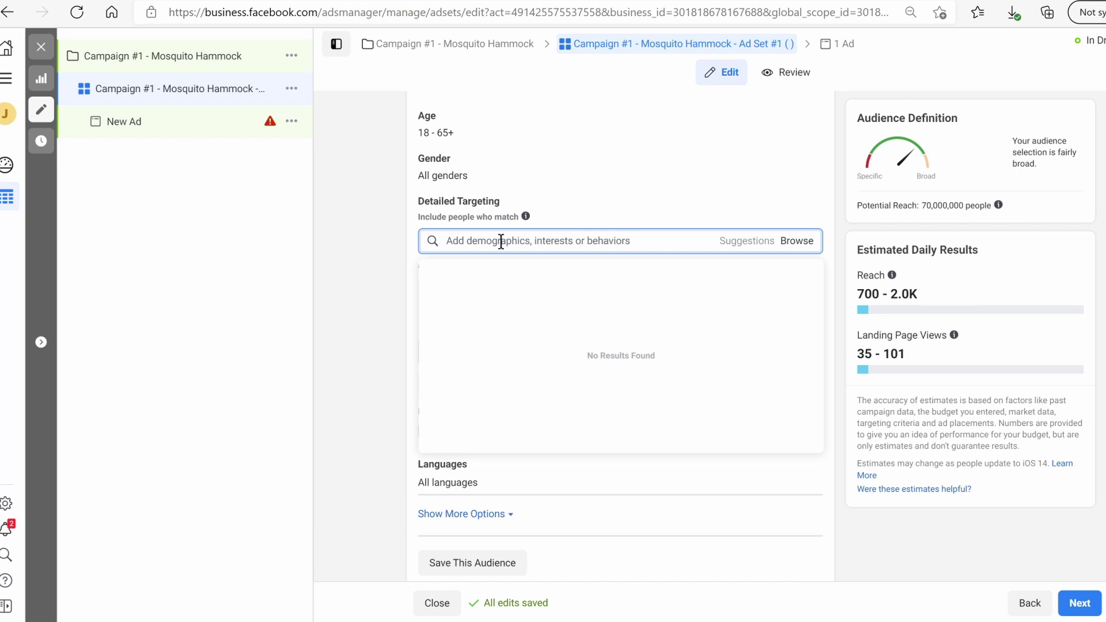
type("camping")
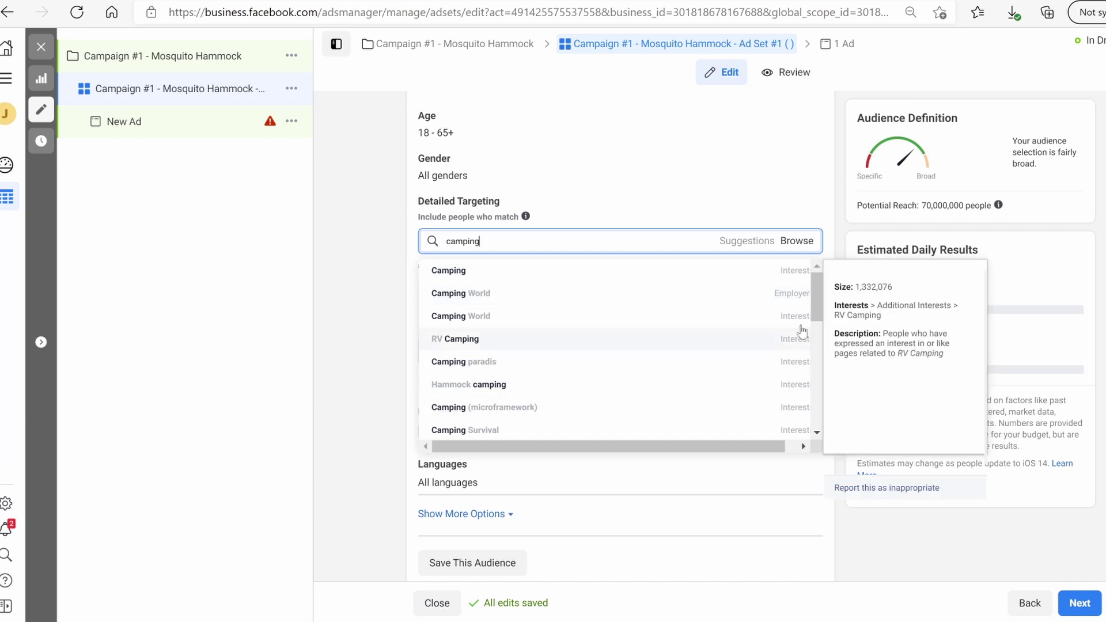
left_click_drag(813, 309, 819, 331)
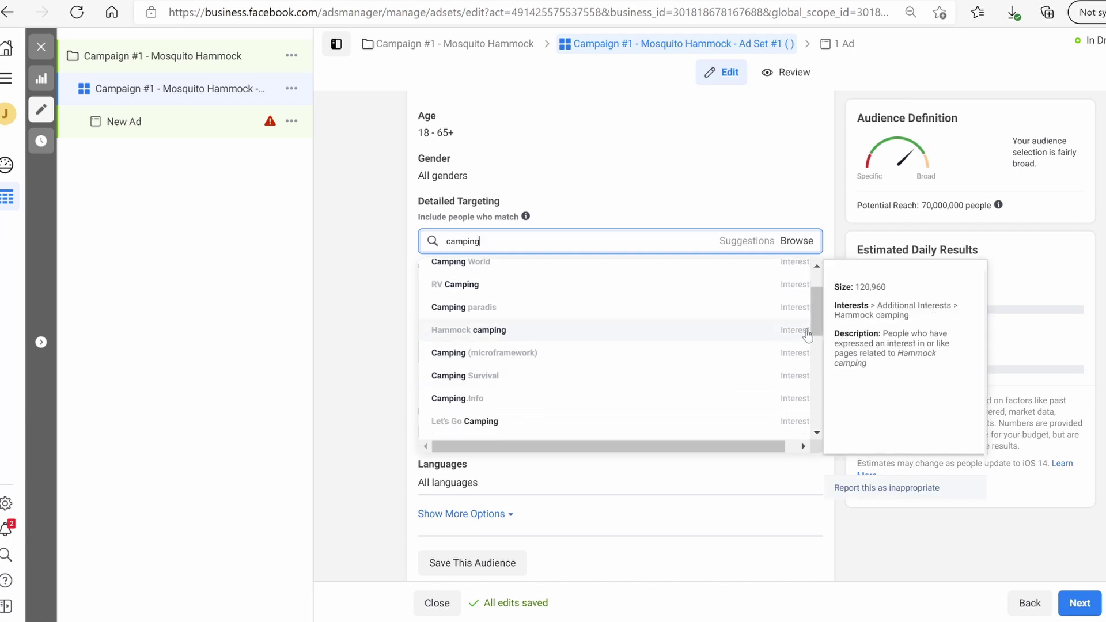
scroll(815, 324, "down", 2)
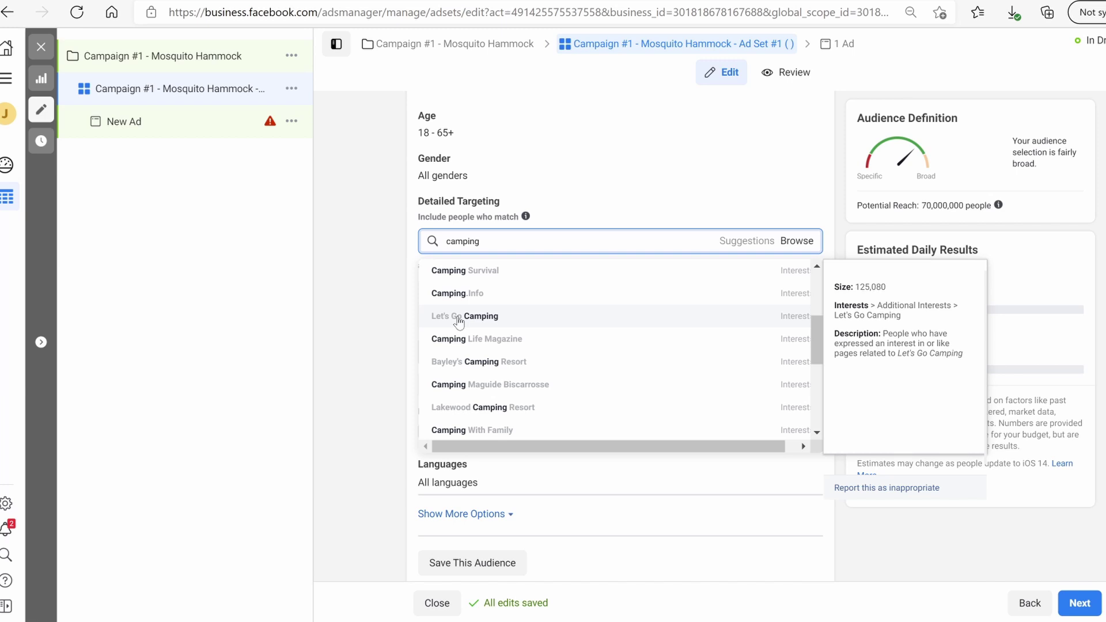
scroll(472, 322, "up", 2)
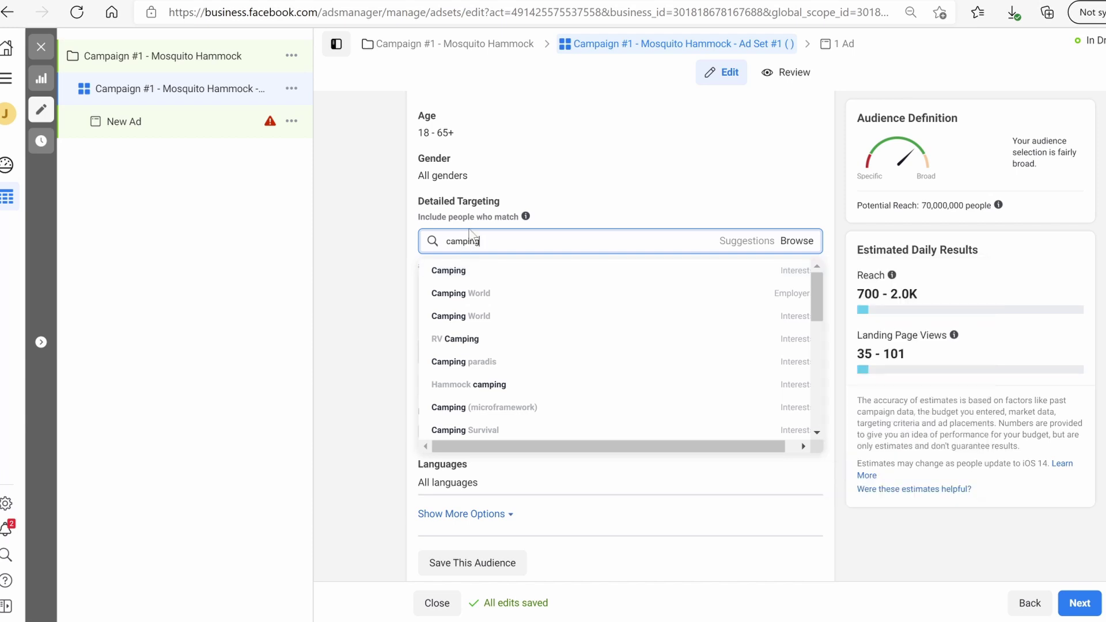
mouse_move(481, 270)
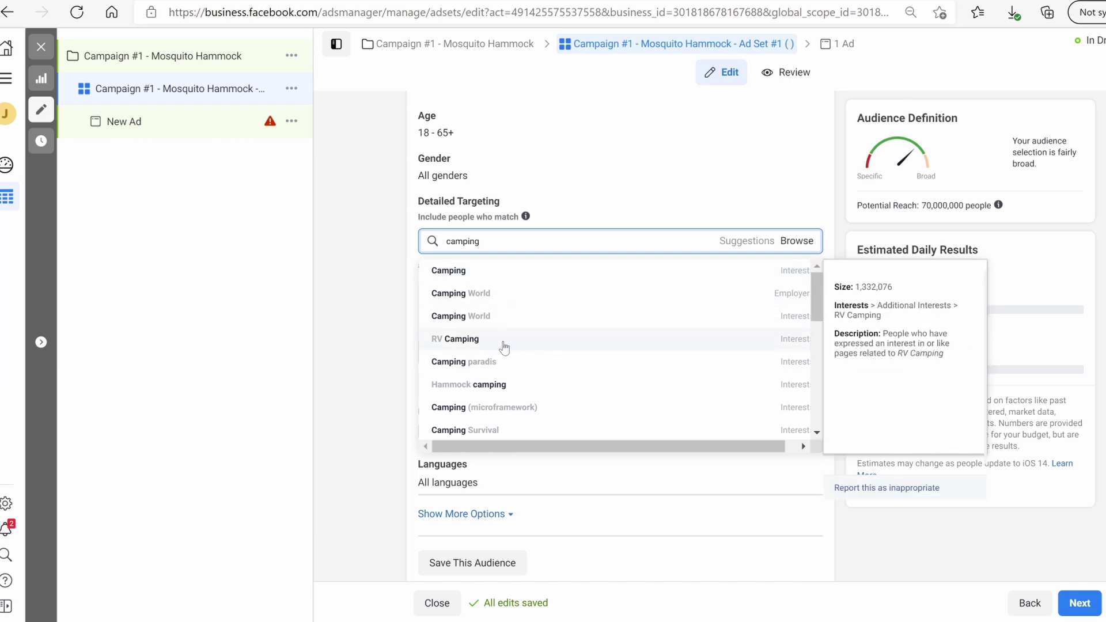
scroll(539, 361, "down", 2)
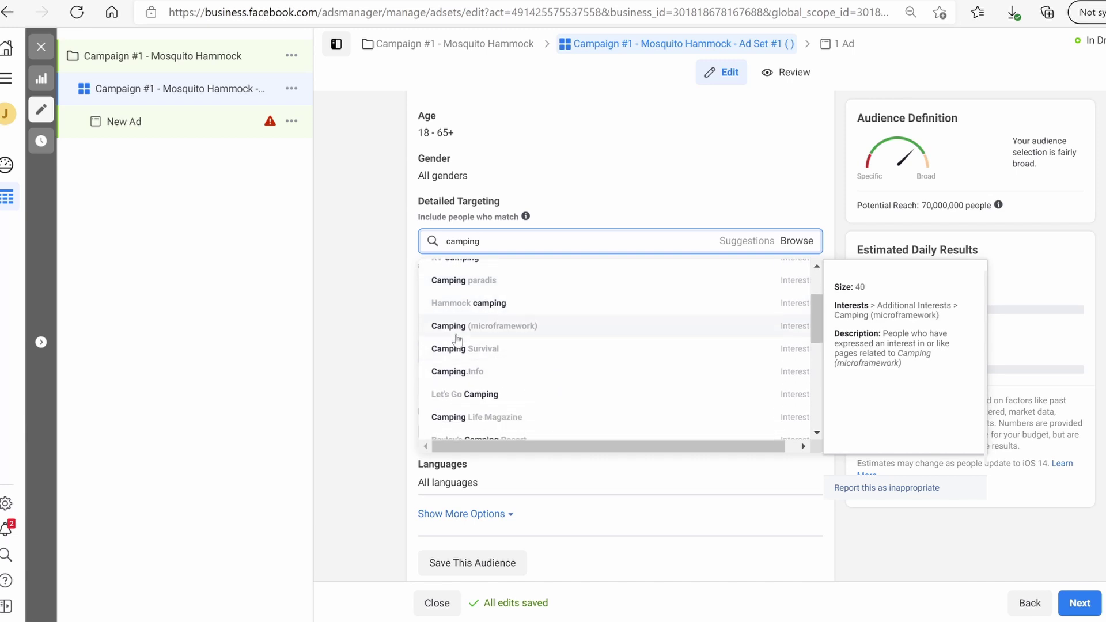
scroll(505, 339, "down", 5)
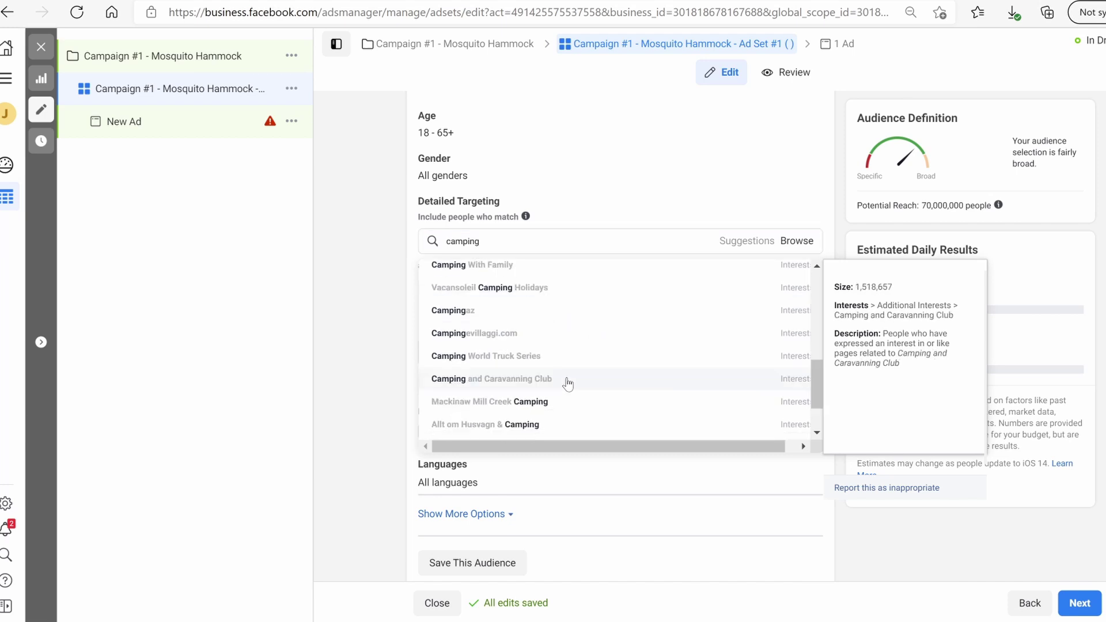
left_click(623, 375)
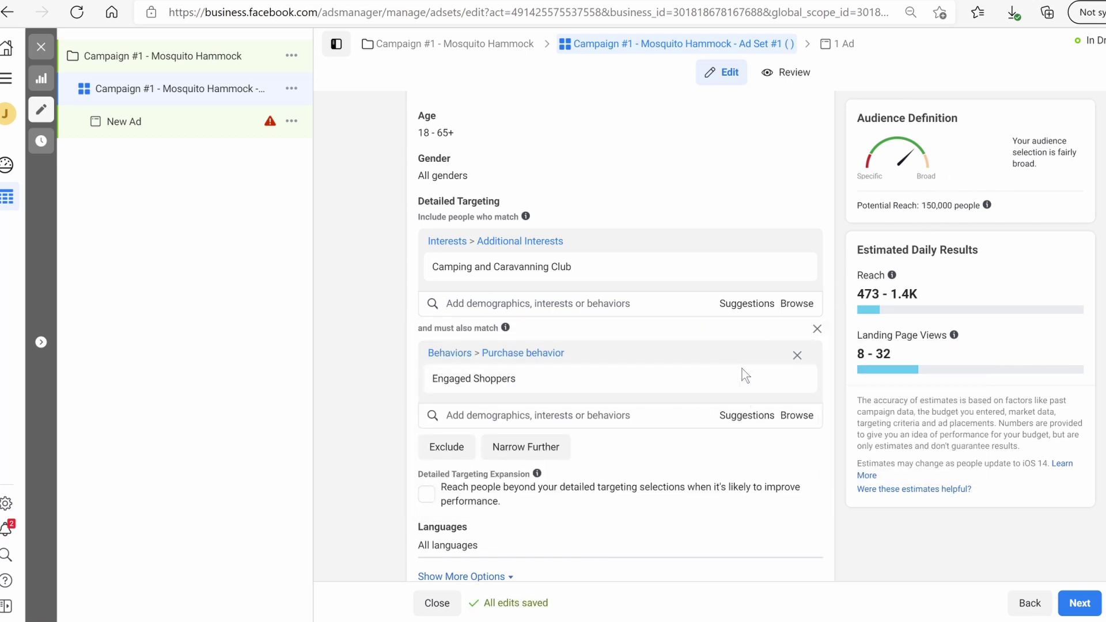
Remove Engaged Shoppers and Camping and Caravanning Club, then add the Hammock camping interest
left_click(797, 379)
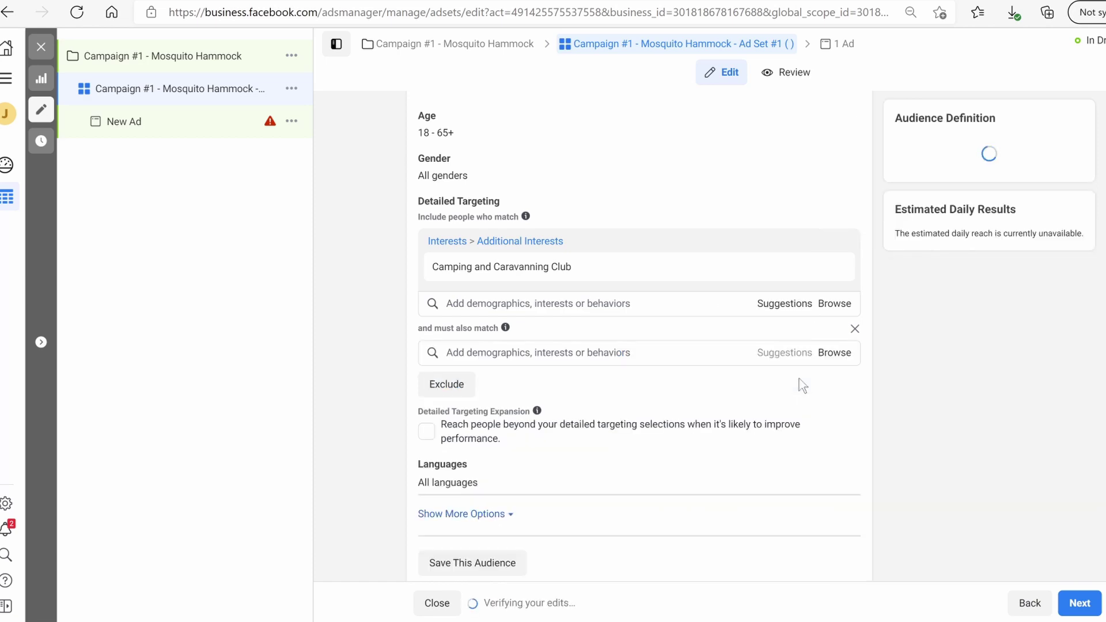
mouse_move(920, 326)
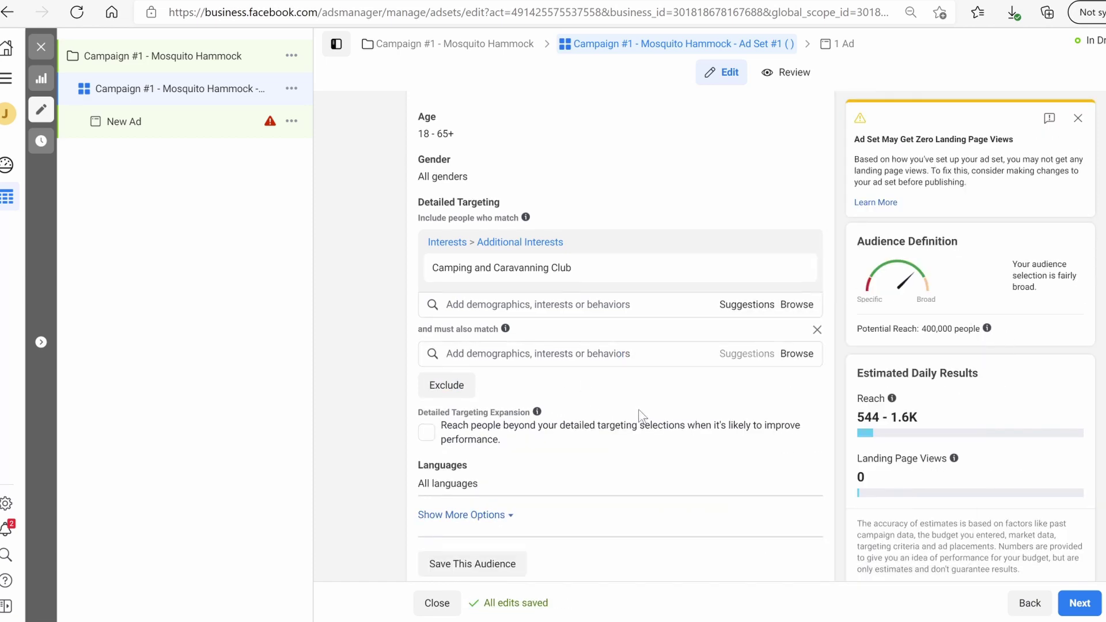
scroll(641, 416, "up", 1)
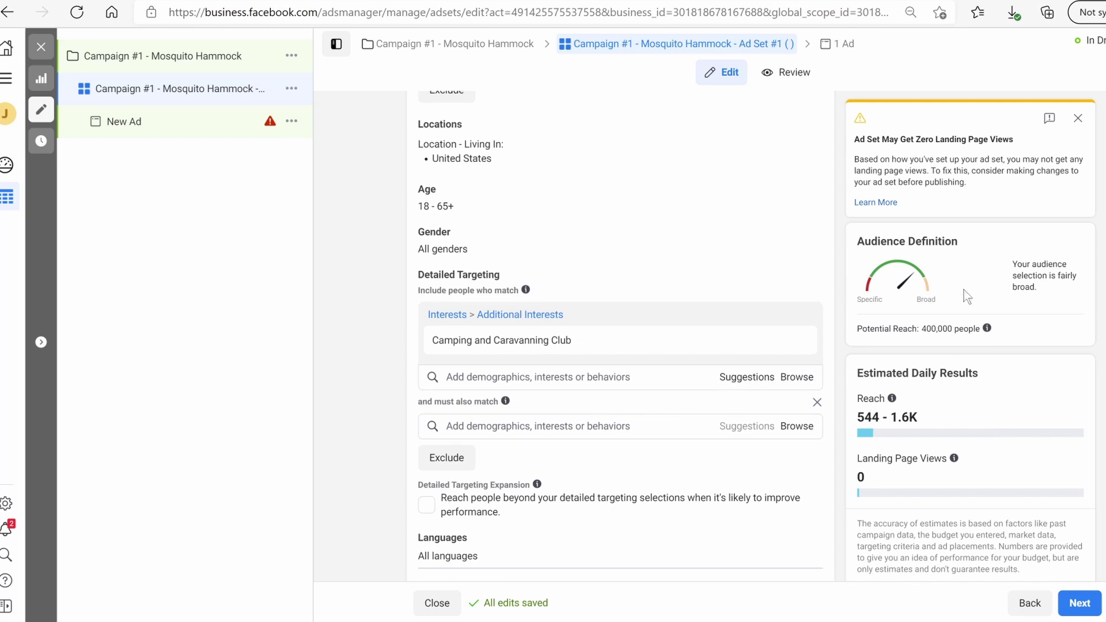
left_click(463, 378)
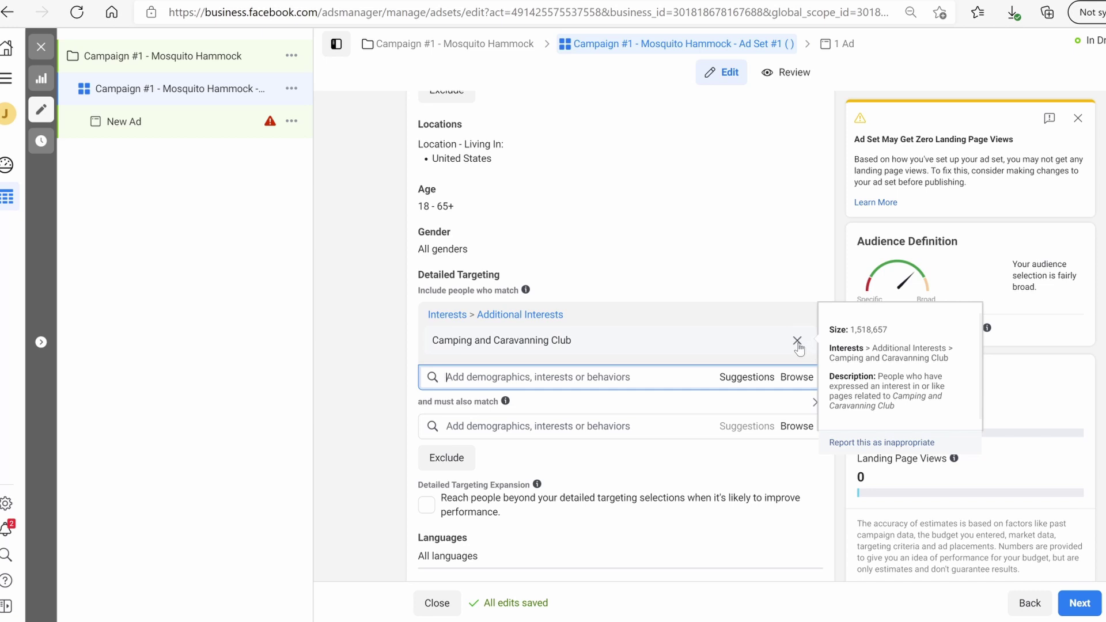
left_click(796, 341)
left_click(580, 314)
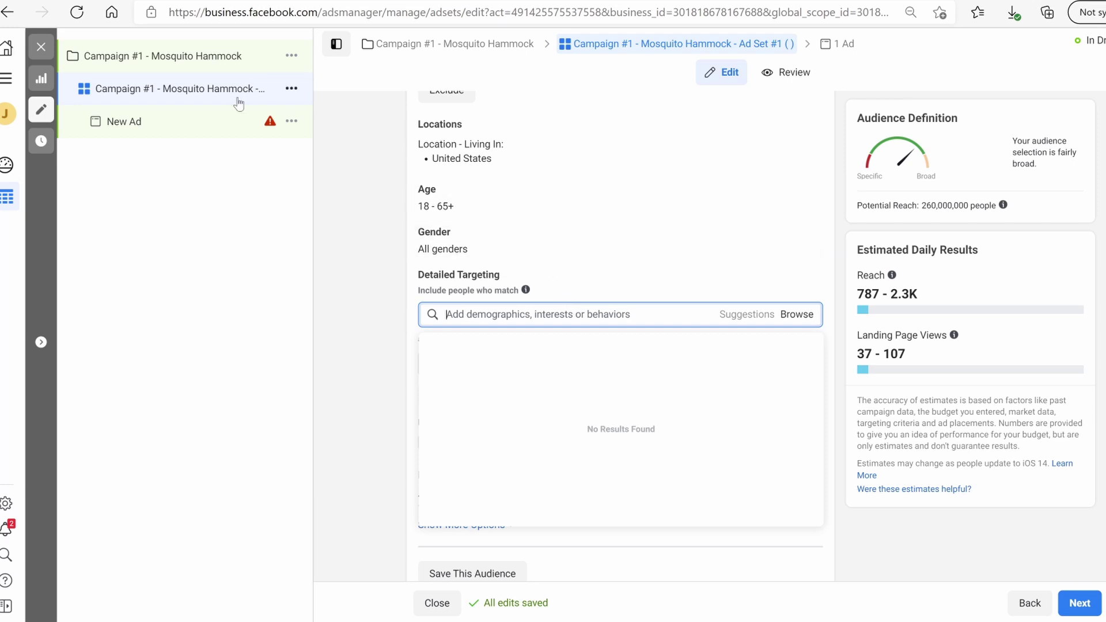
mouse_move(506, 274)
left_click(783, 379)
left_click(757, 386)
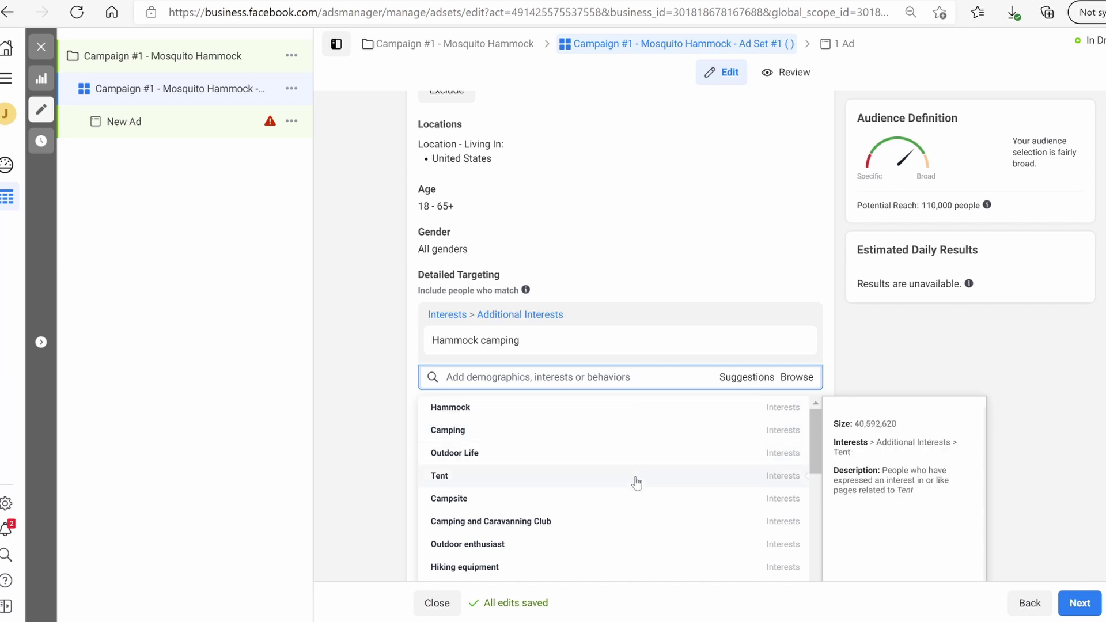
scroll(628, 490, "down", 1)
Browse the Demographics categories, reviewing Education Level and Life Events without adding any
left_click(800, 379)
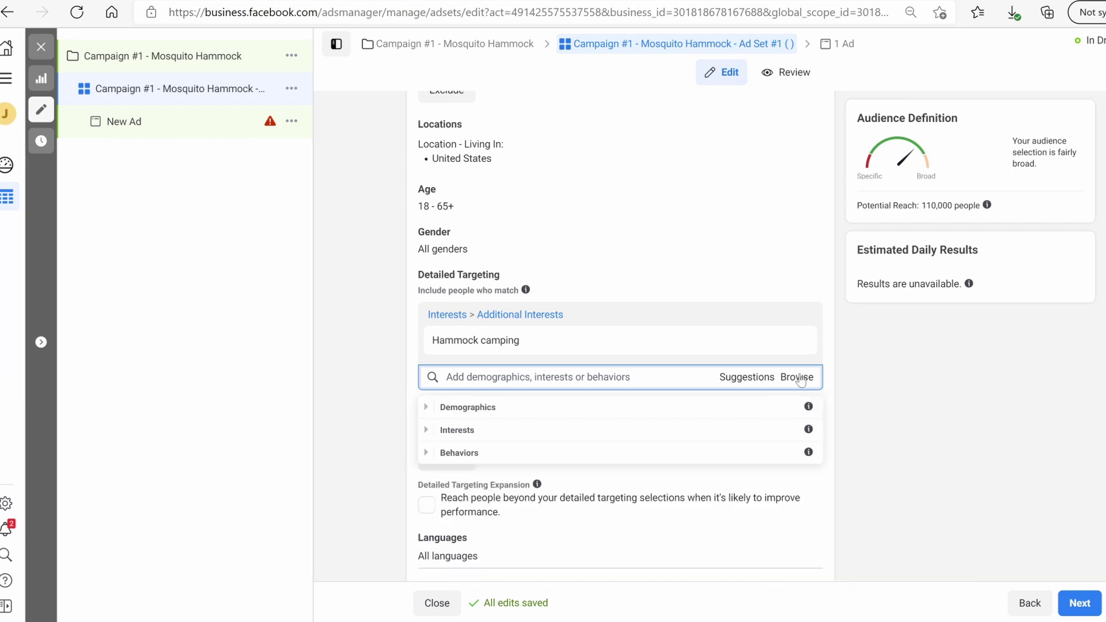
left_click(426, 407)
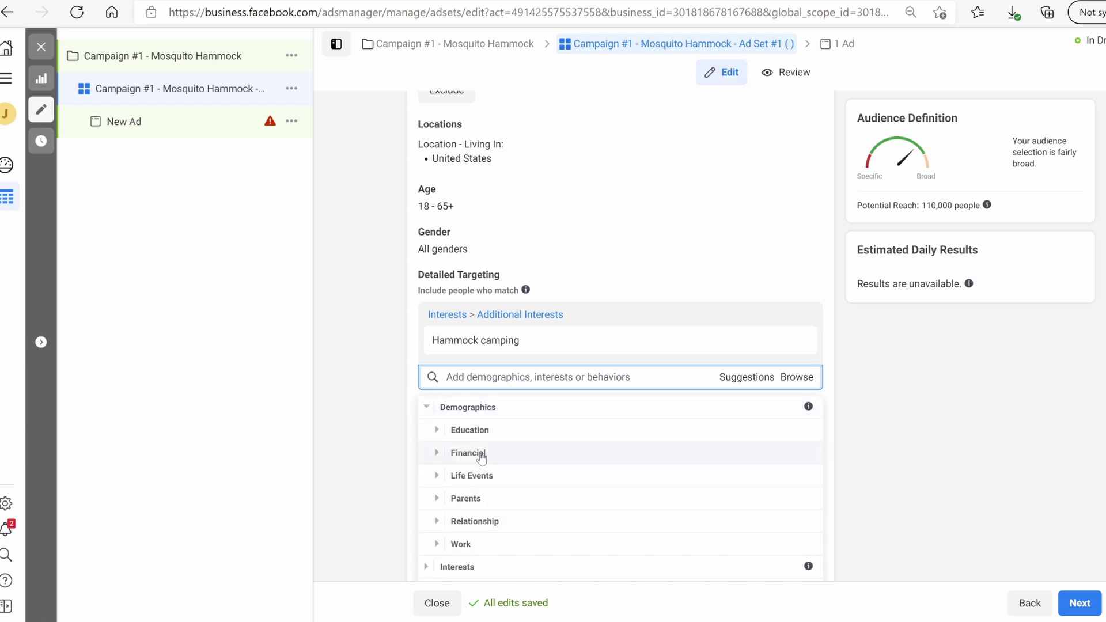
left_click(469, 430)
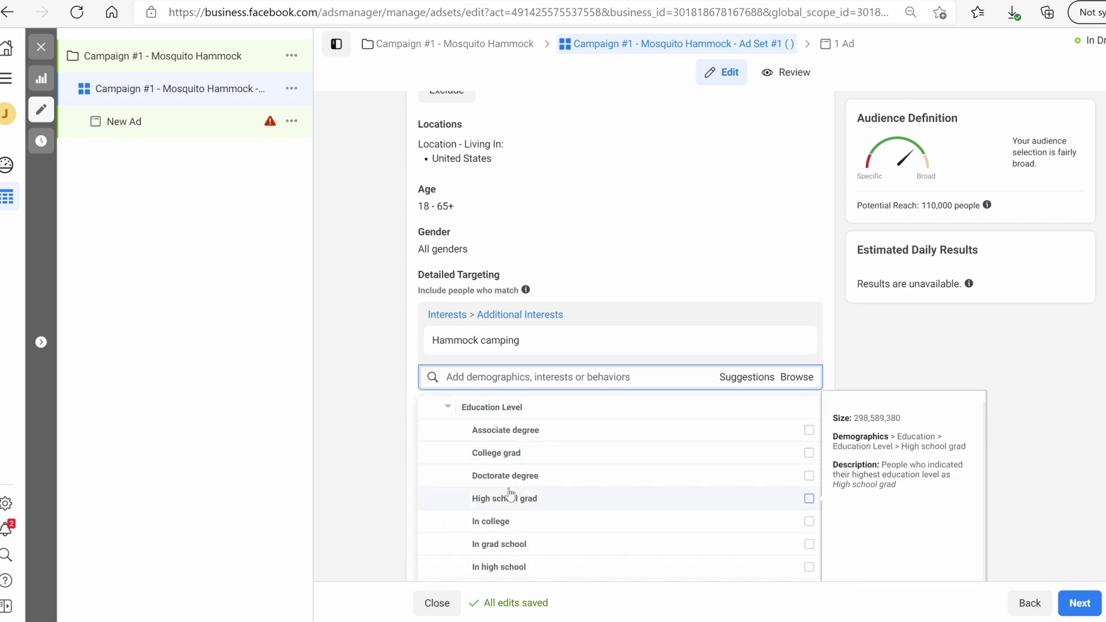
left_click(446, 408)
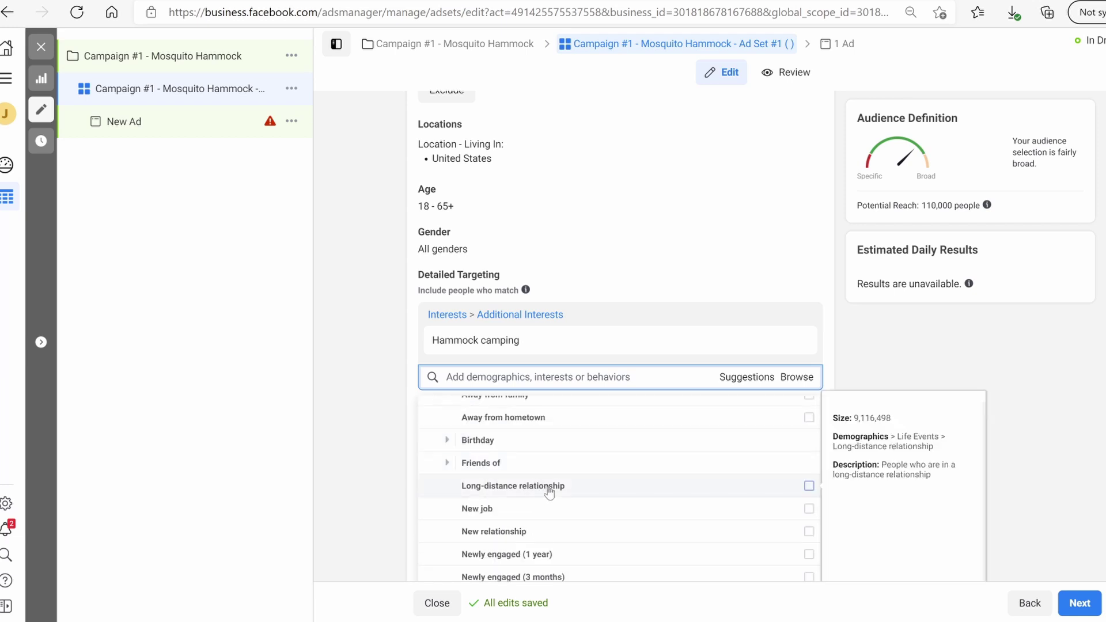
scroll(547, 461, "up", 3)
left_click(440, 436)
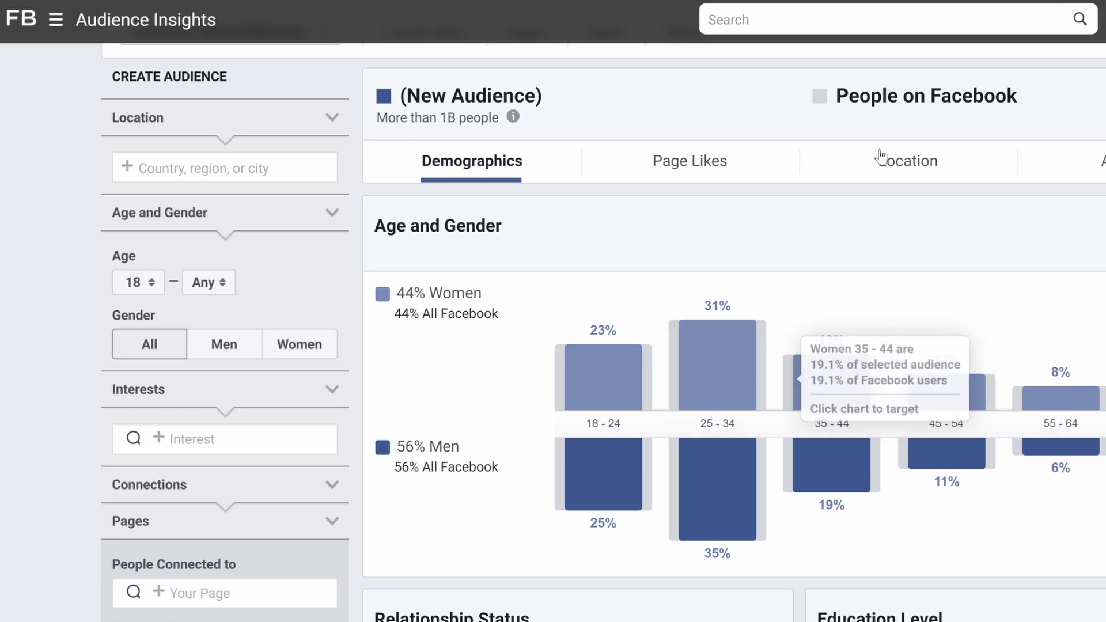
Set the audience location to United States and search interests for 'camping'
mouse_move(717, 369)
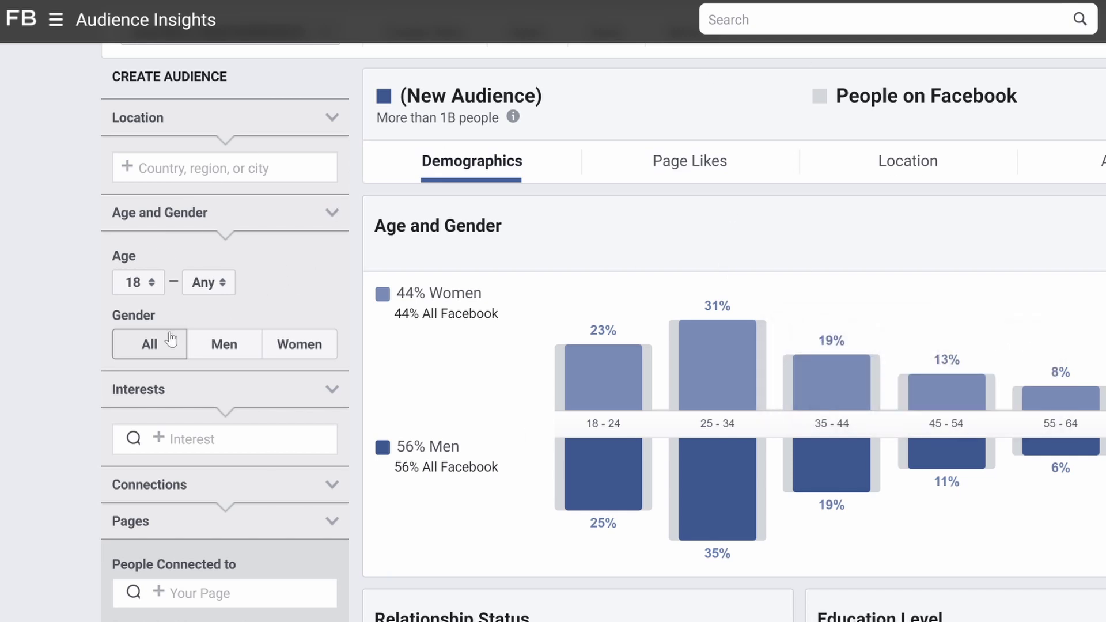
mouse_move(583, 305)
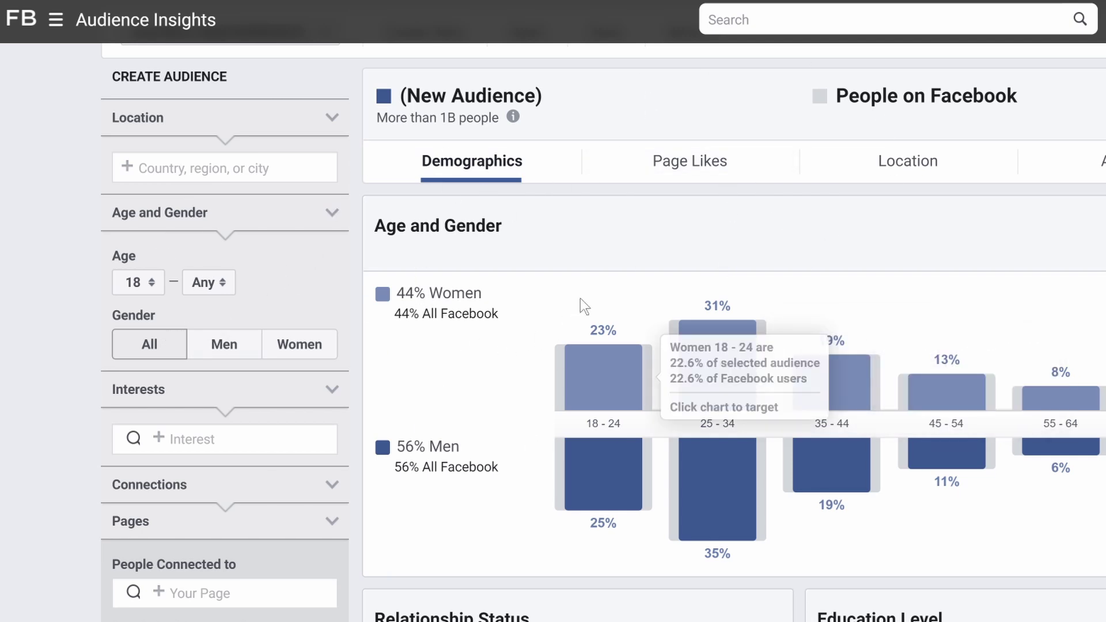
mouse_move(512, 116)
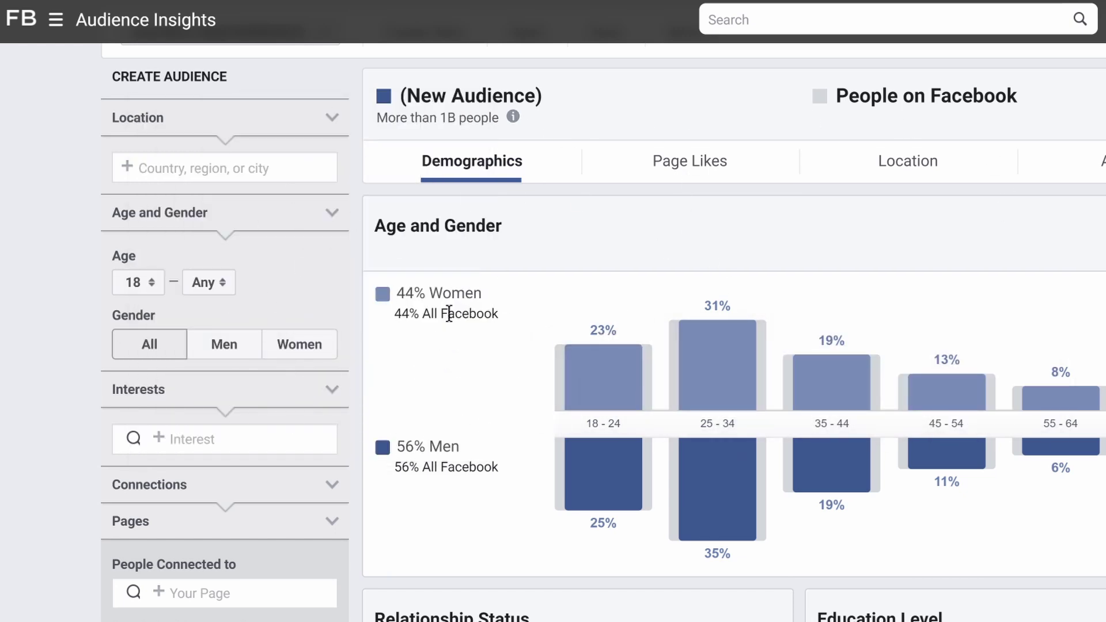
left_click(199, 173)
type("united states")
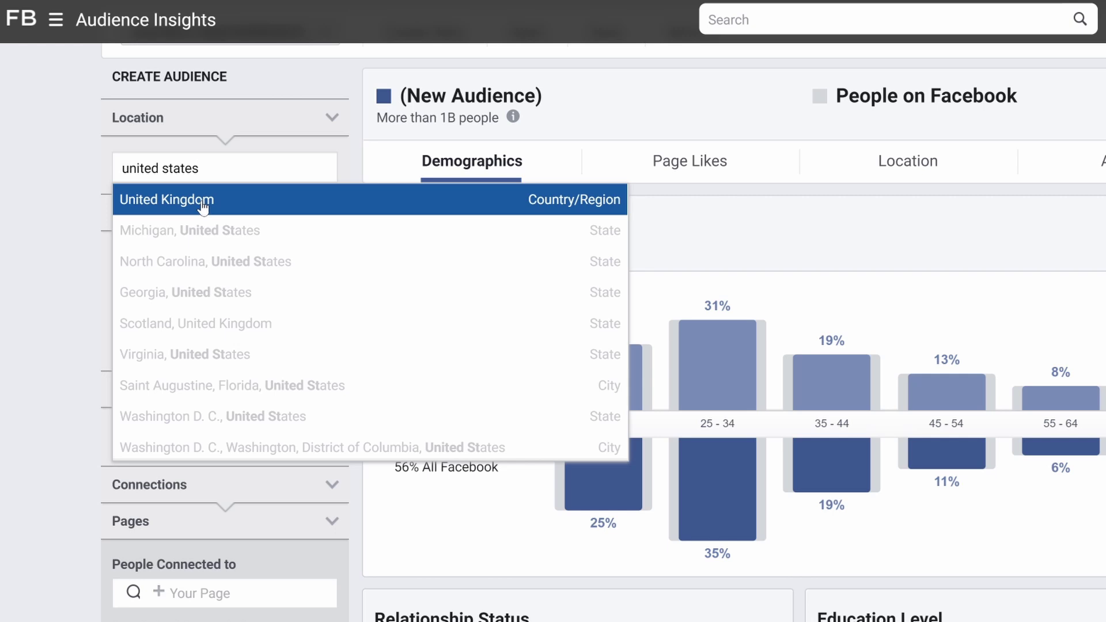
left_click(203, 210)
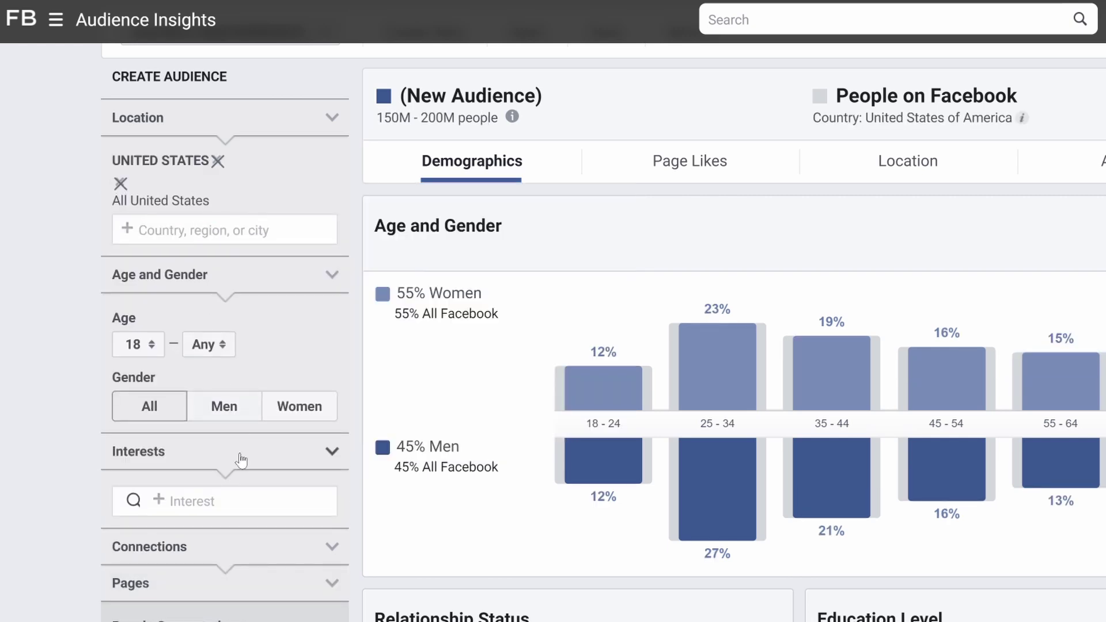
left_click(218, 500)
type("camping")
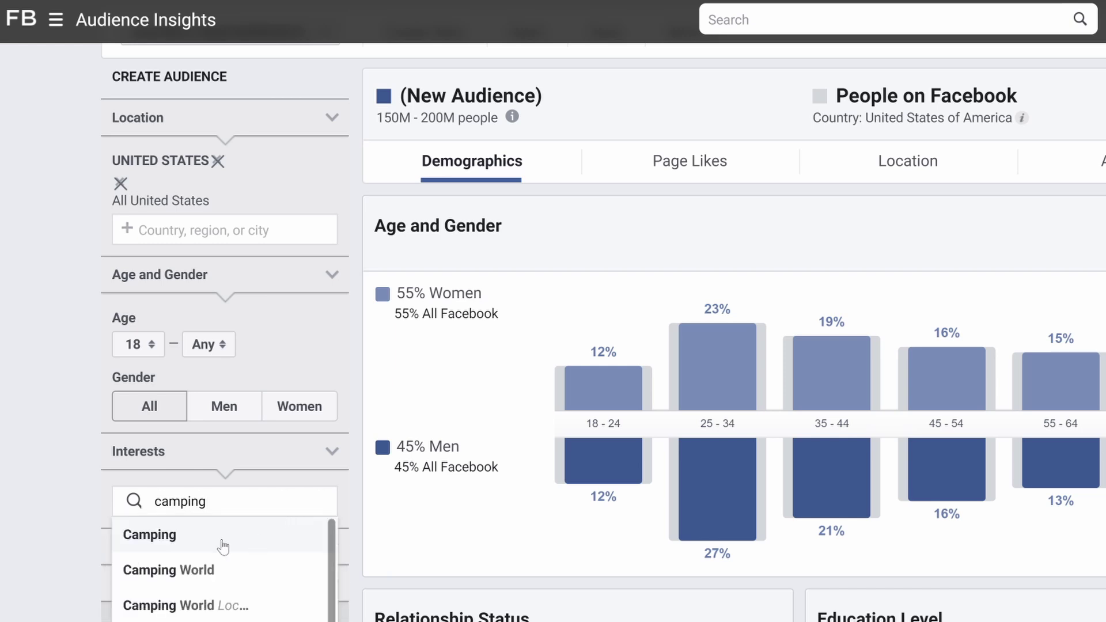
Add Camping as the interest, review the demographic charts, and view top Page Likes
left_click(223, 535)
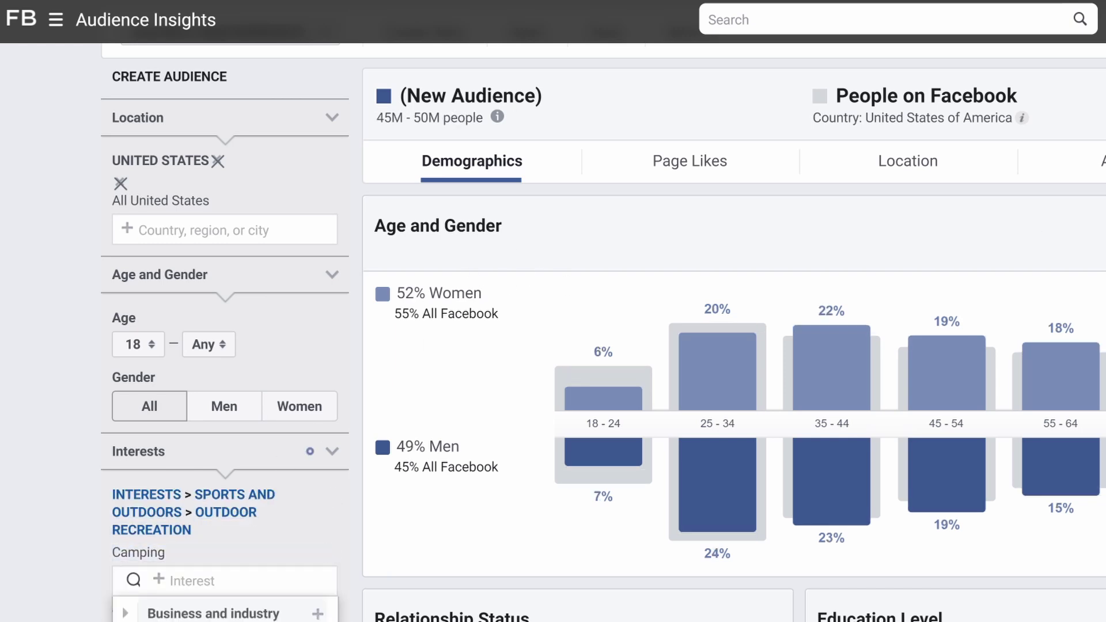
scroll(734, 322, "down", 2)
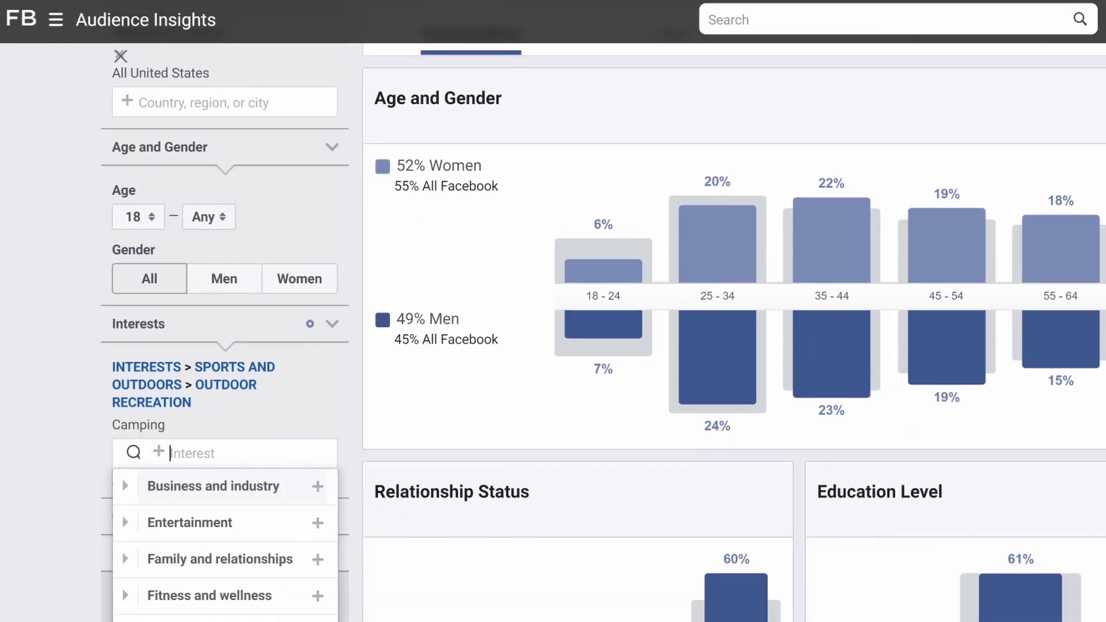
scroll(520, 277, "down", 6)
mouse_move(745, 323)
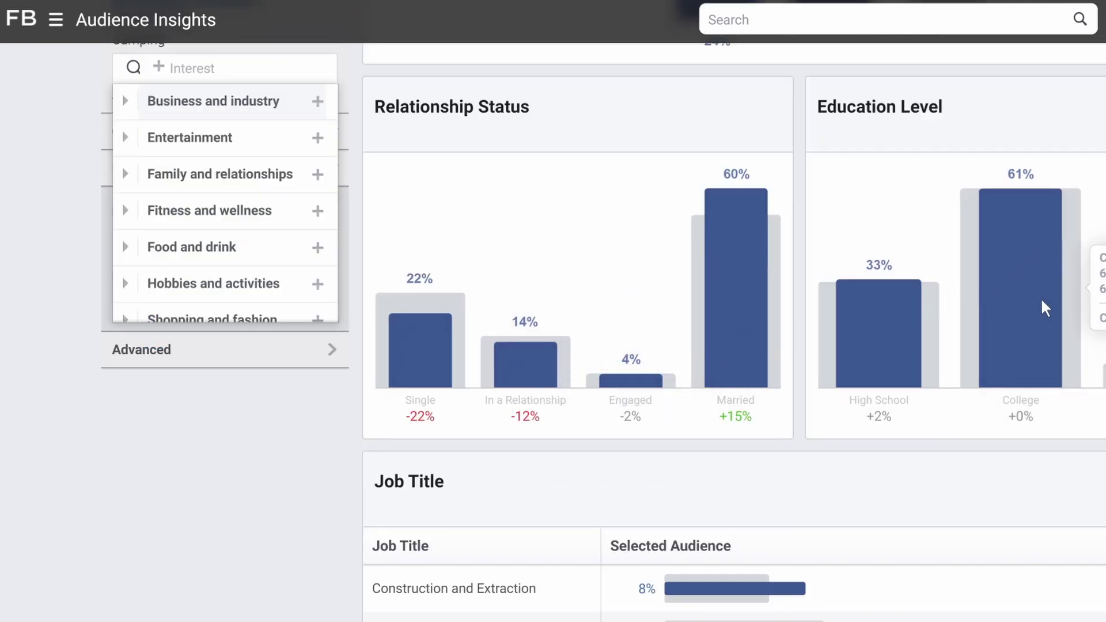
scroll(734, 345, "down", 4)
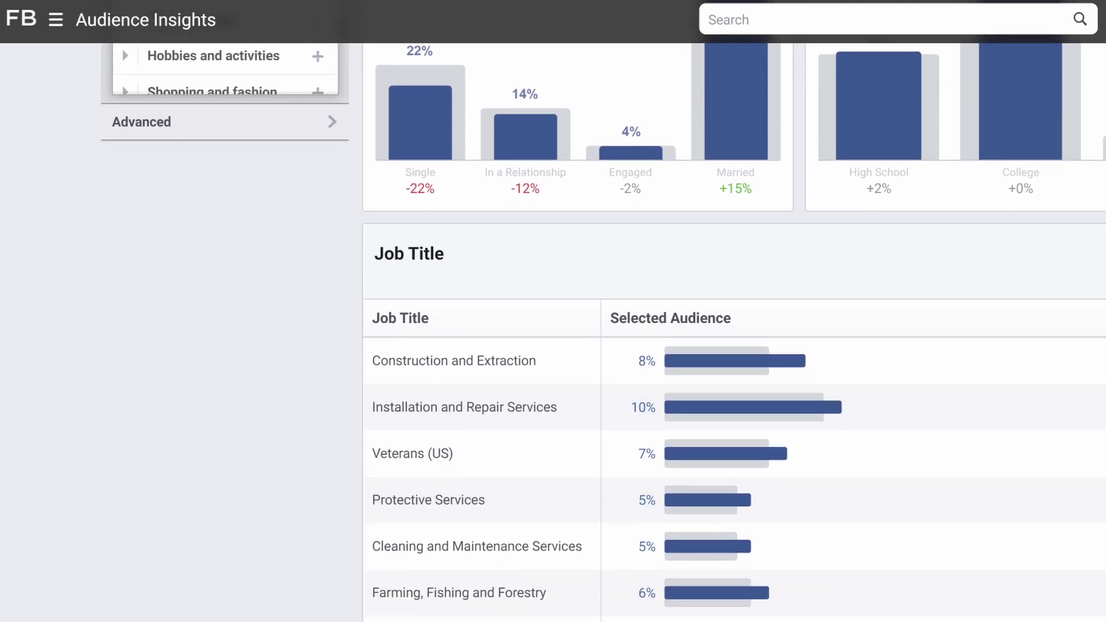
scroll(734, 403, "down", 2)
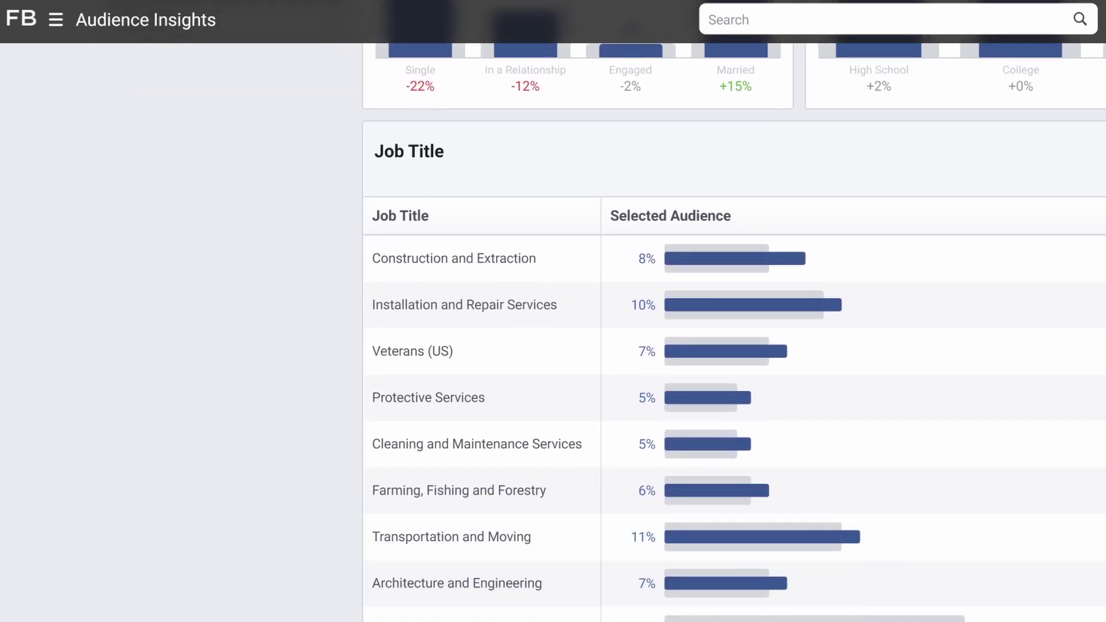
scroll(734, 357, "up", 1)
scroll(884, 558, "down", 2)
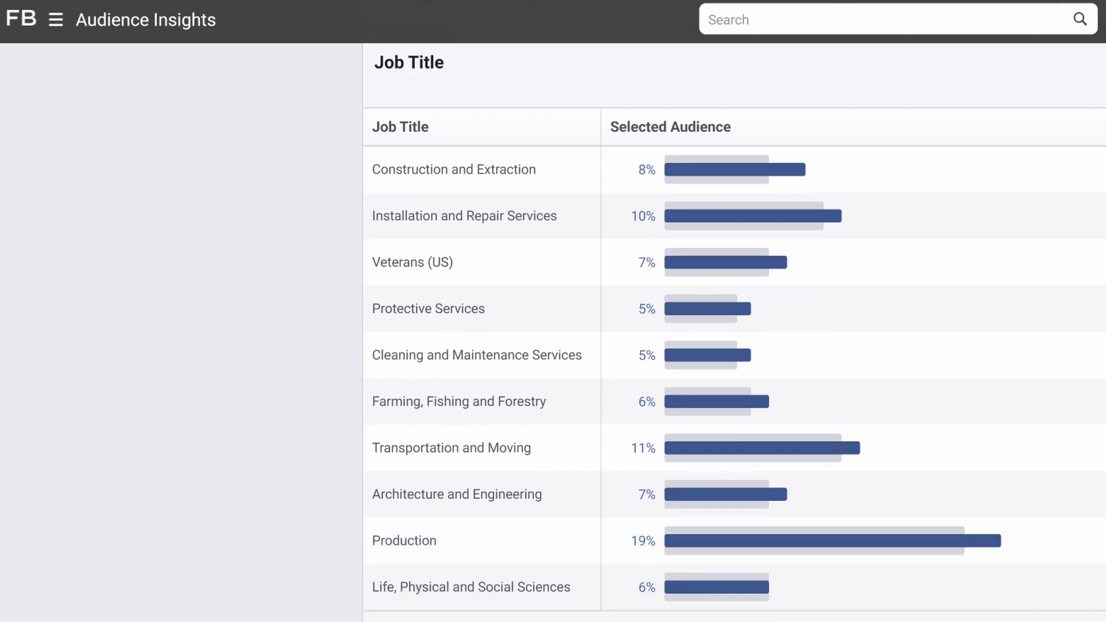
scroll(735, 333, "up", 10)
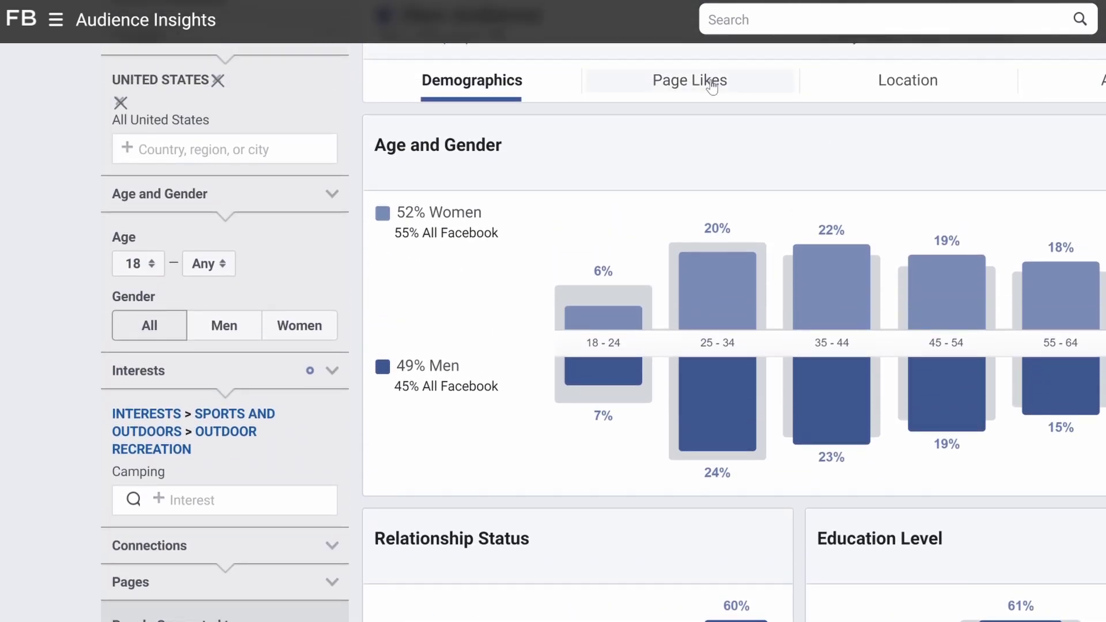
left_click(706, 84)
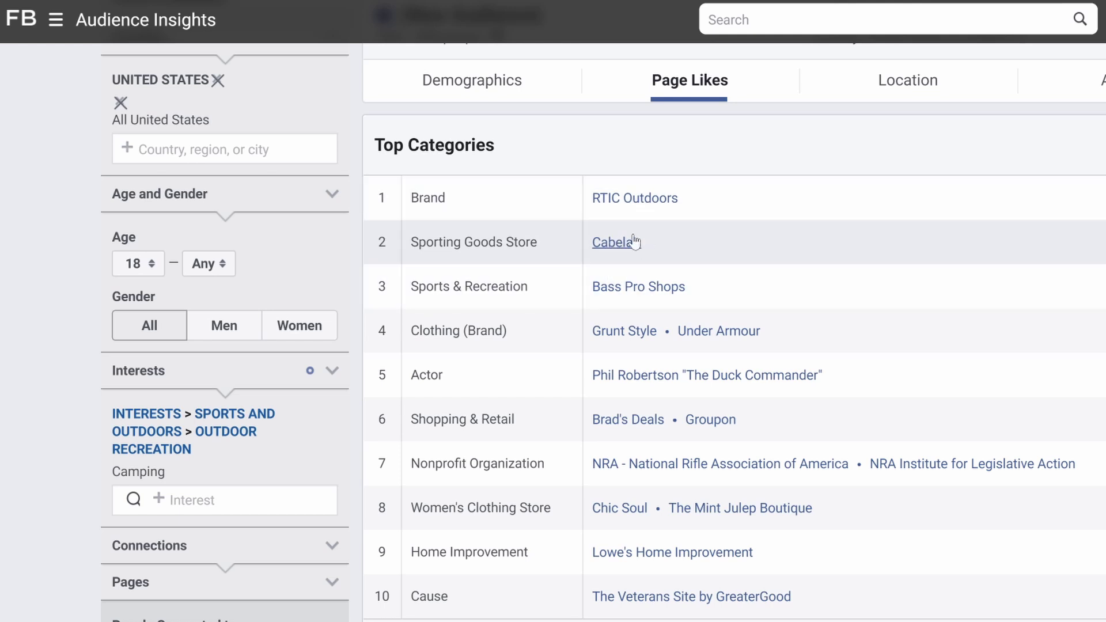
Open Cabela's Facebook page and read its hunting, fishing, camping and shooting gear description
left_click(609, 252)
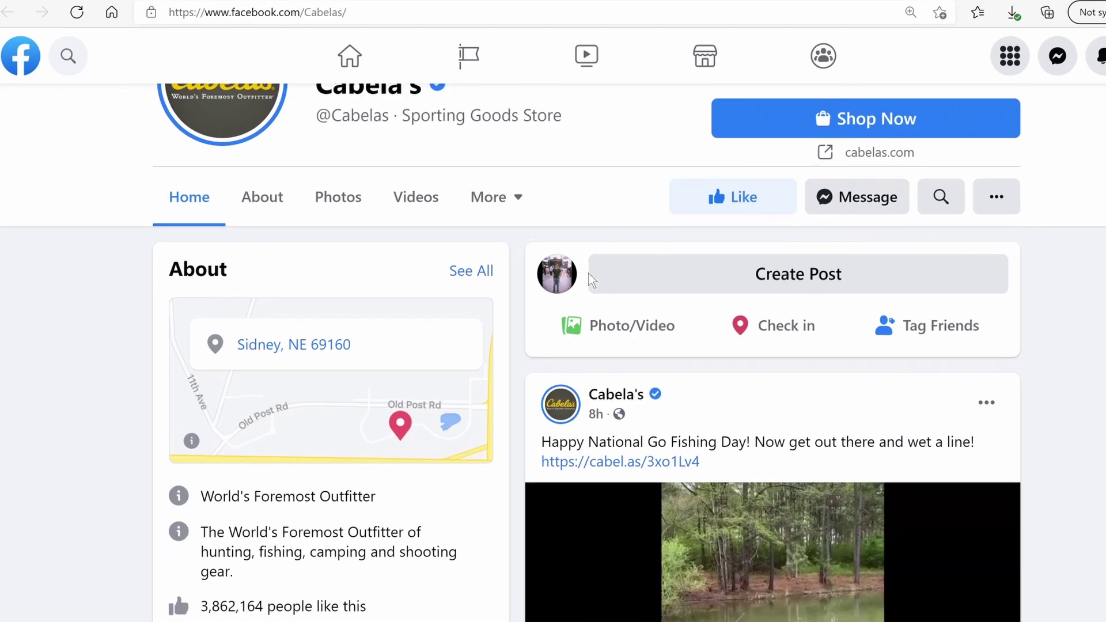
scroll(590, 280, "down", 5)
scroll(516, 316, "up", 2)
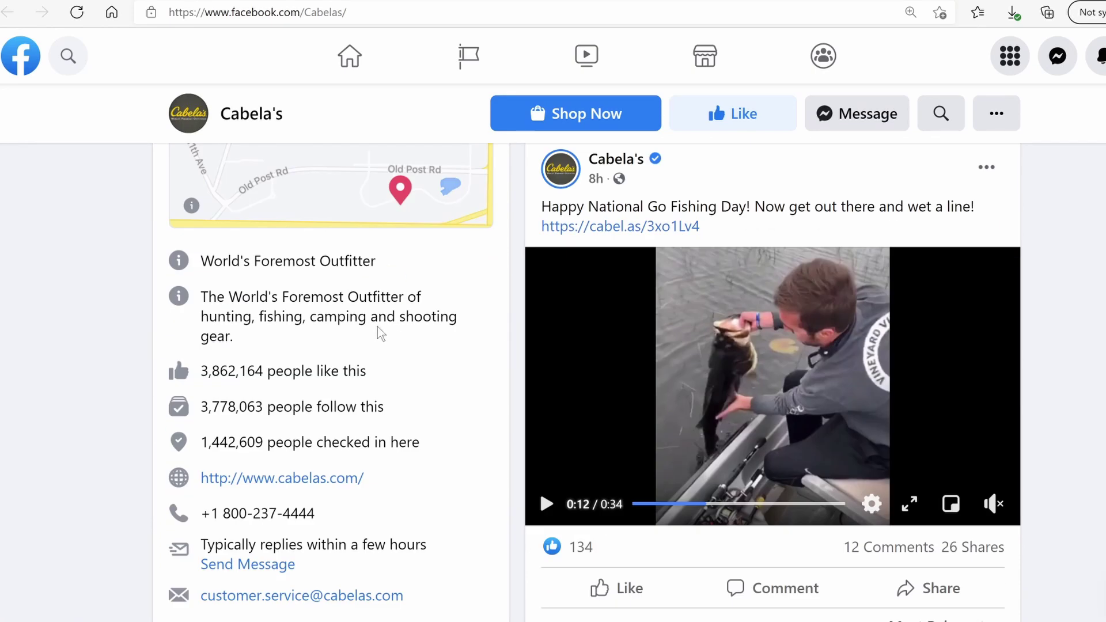
left_click_drag(259, 335, 201, 318)
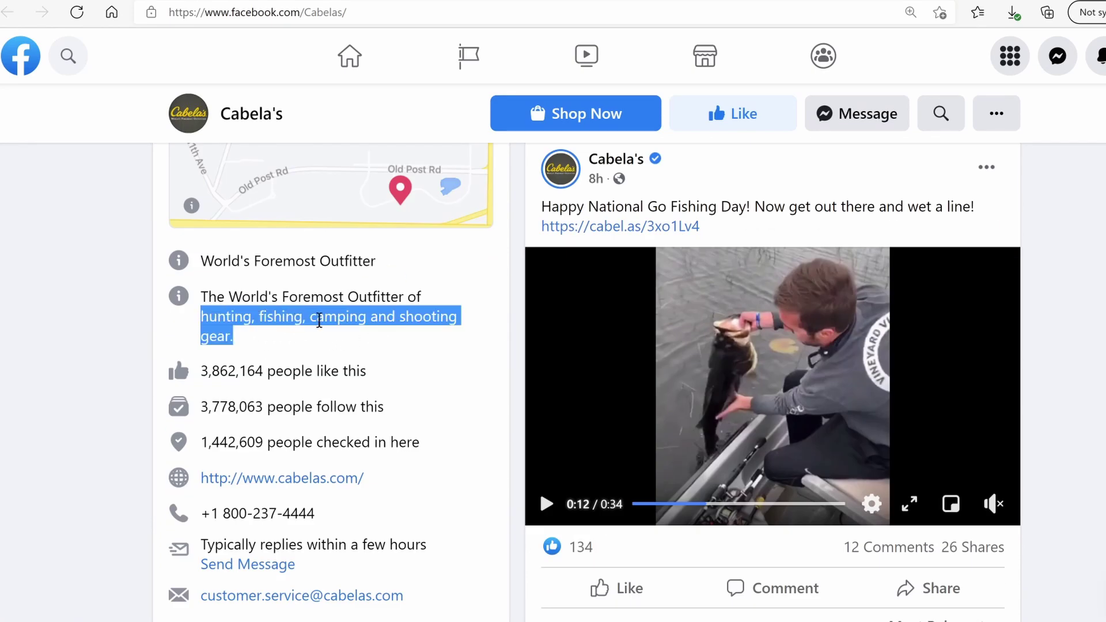
left_click(1066, 241)
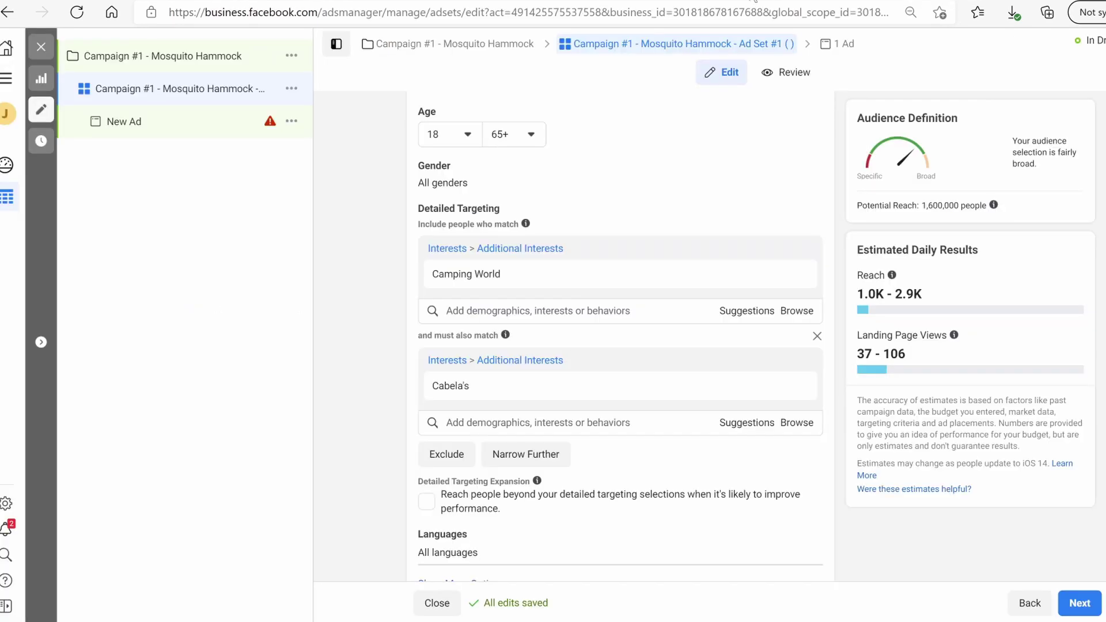
Scroll the ad set editor down to Detailed Targeting, where Camping World is narrowed by Cabela's
mouse_move(532, 273)
scroll(620, 340, "down", 1)
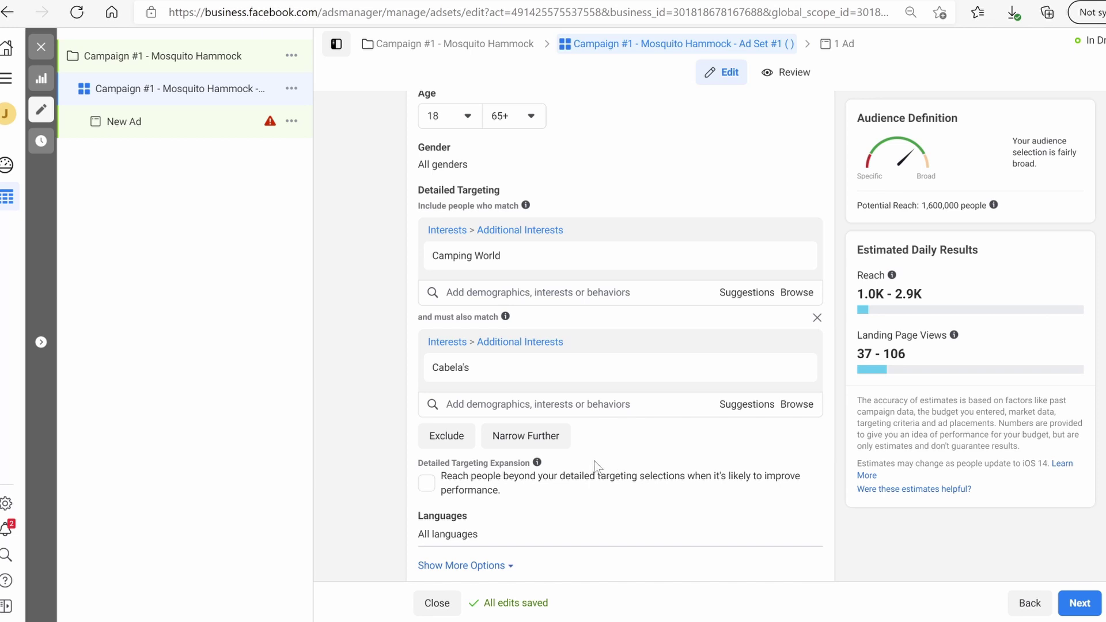
Try Engaged Shoppers as a third narrowing layer, then remove it to restore 1,600,000 reach
left_click(527, 436)
left_click(493, 455)
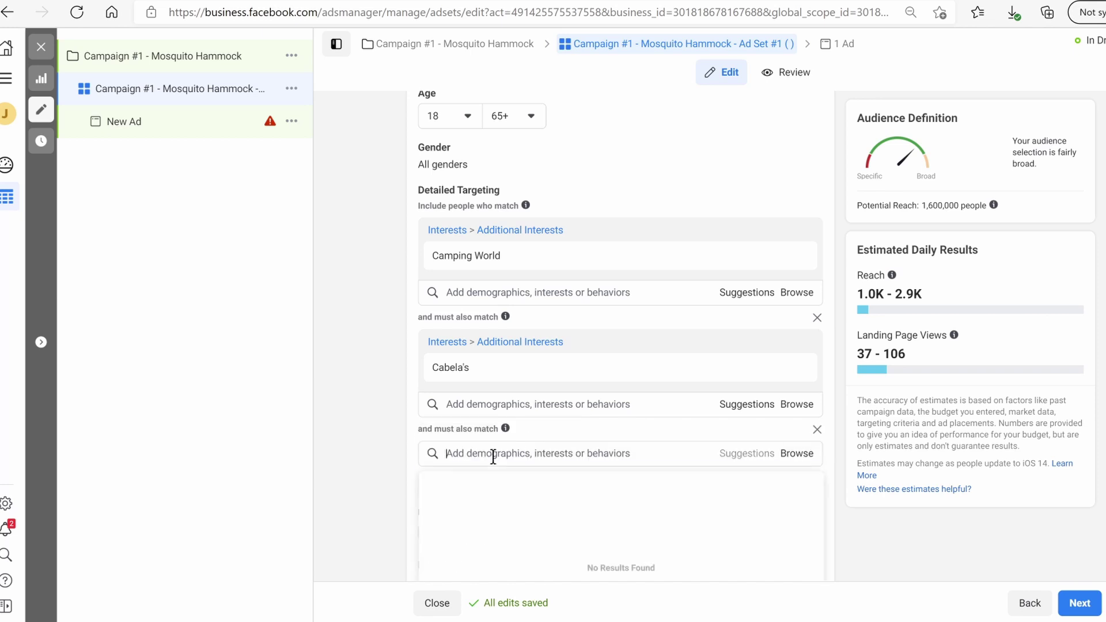
type("ene")
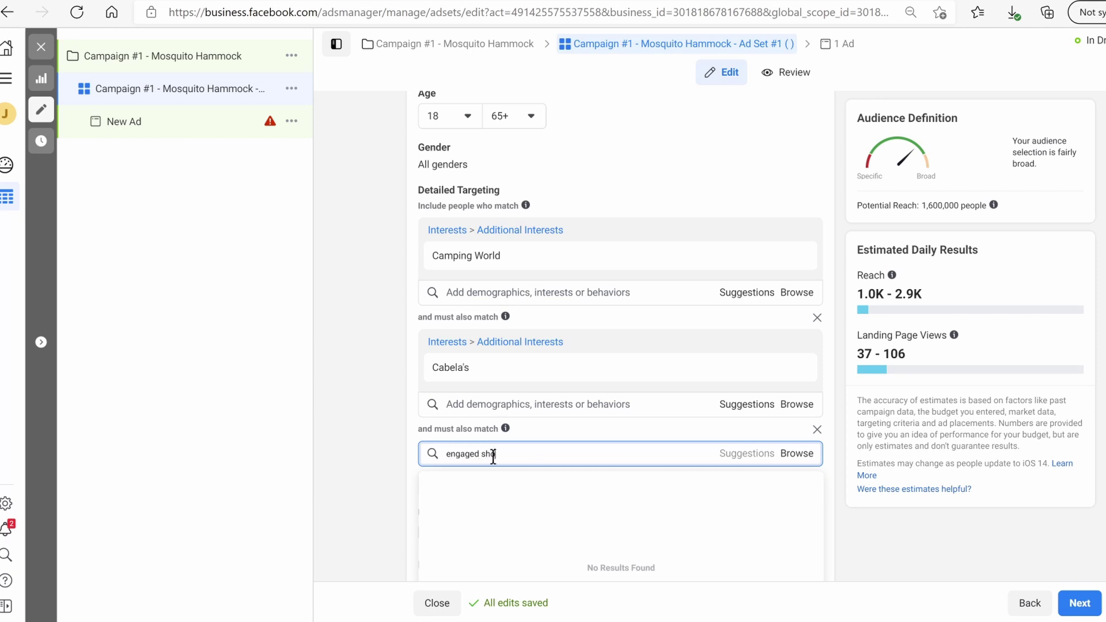
key("Return")
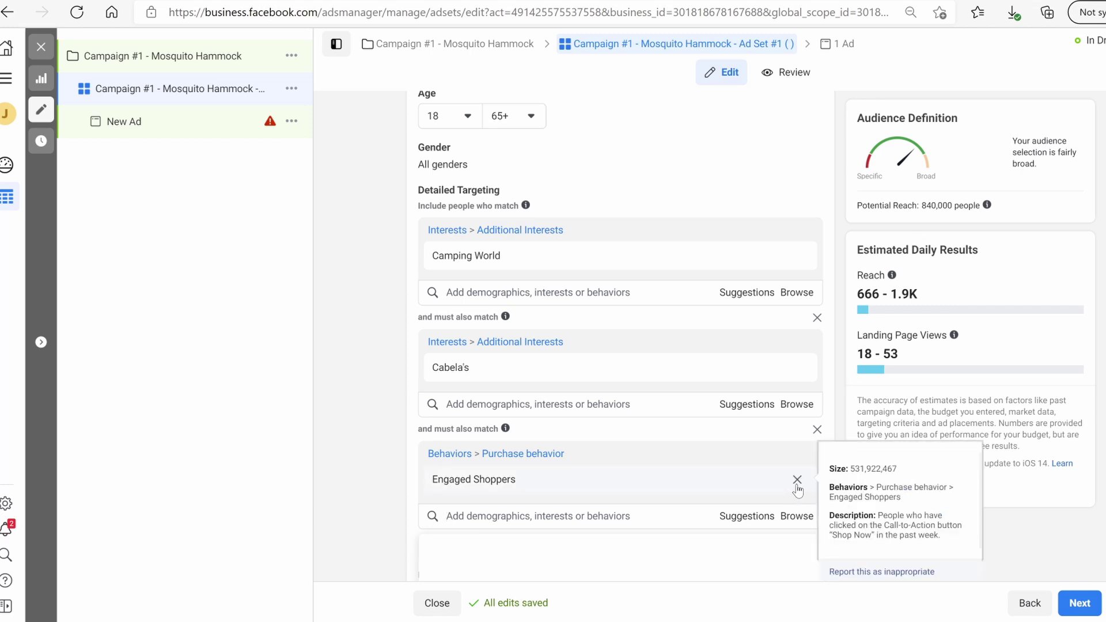
left_click(797, 480)
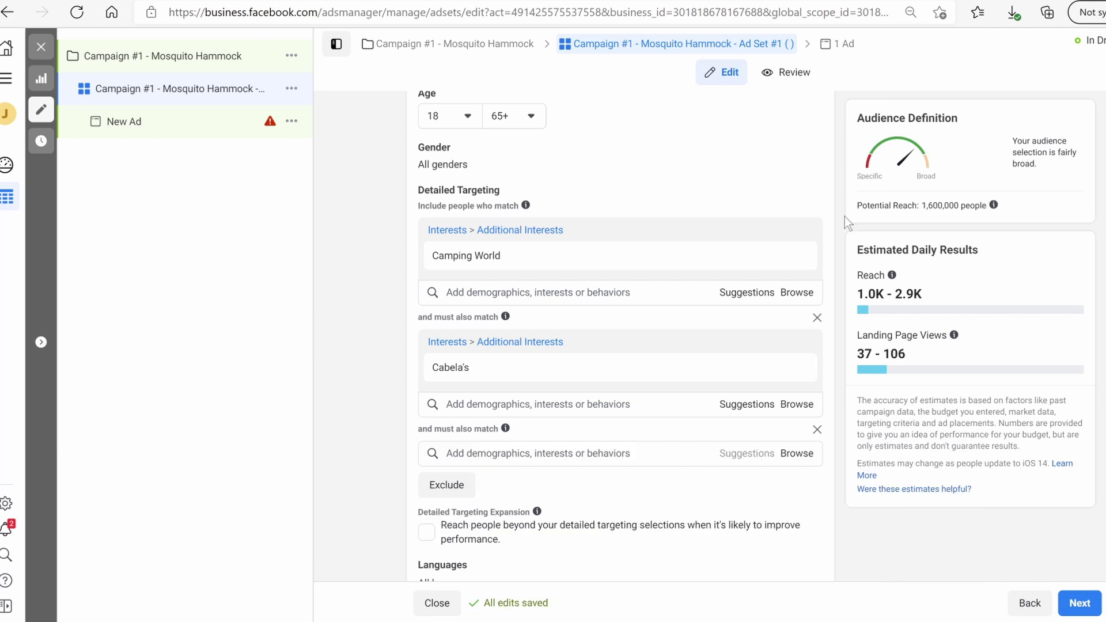
Review the audience, Automatic Placements and Landing Page Views optimization settings of the ad set
scroll(620, 336, "up", 3)
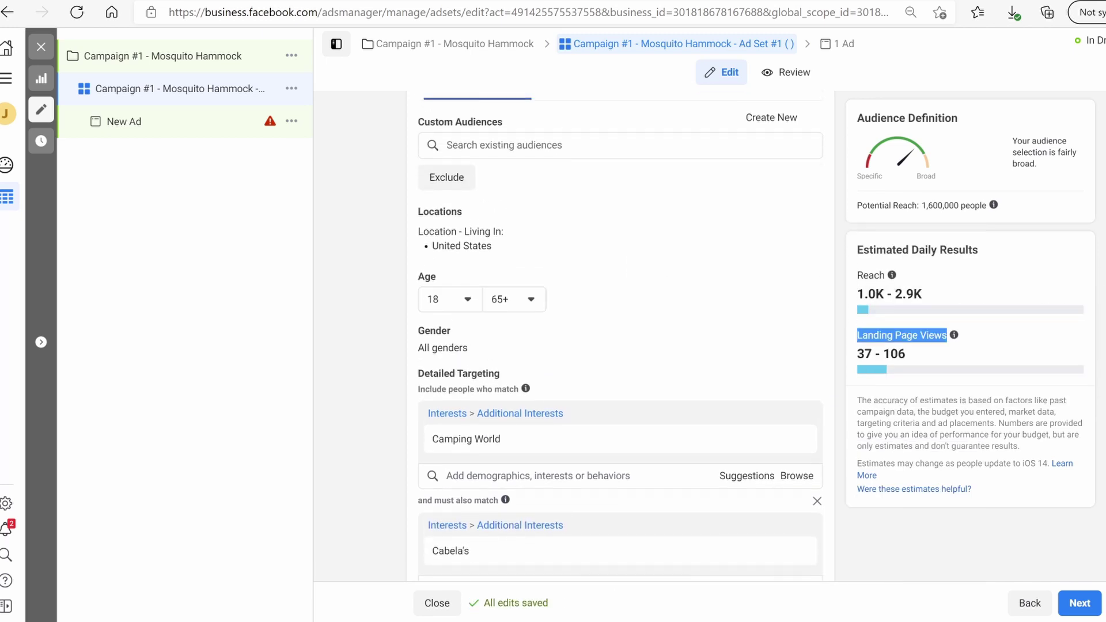
scroll(620, 336, "up", 2)
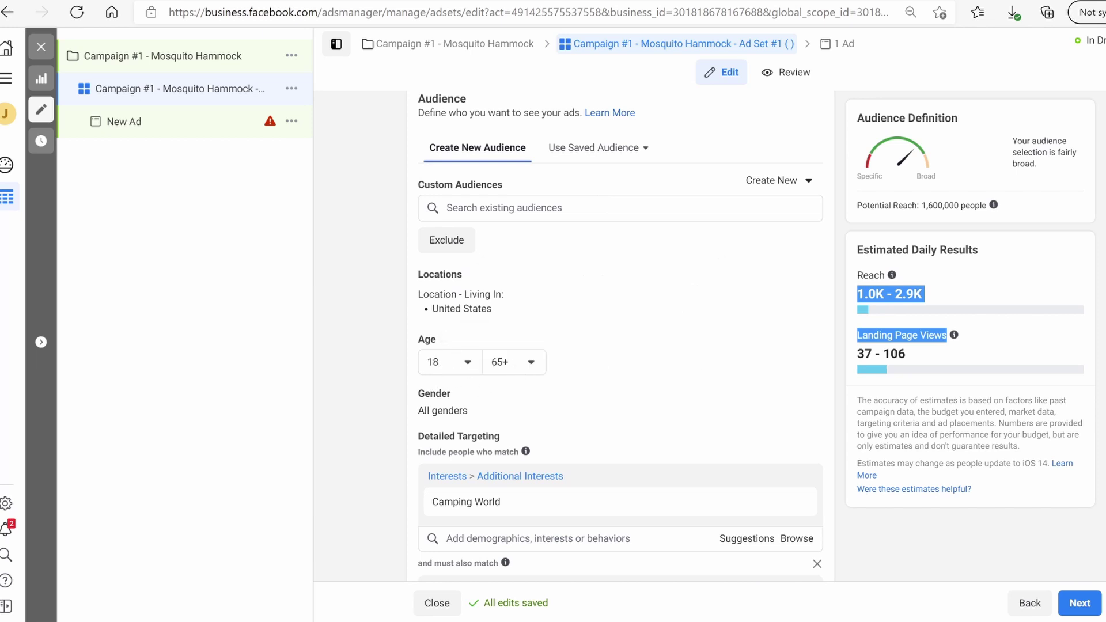
scroll(573, 354, "down", 3)
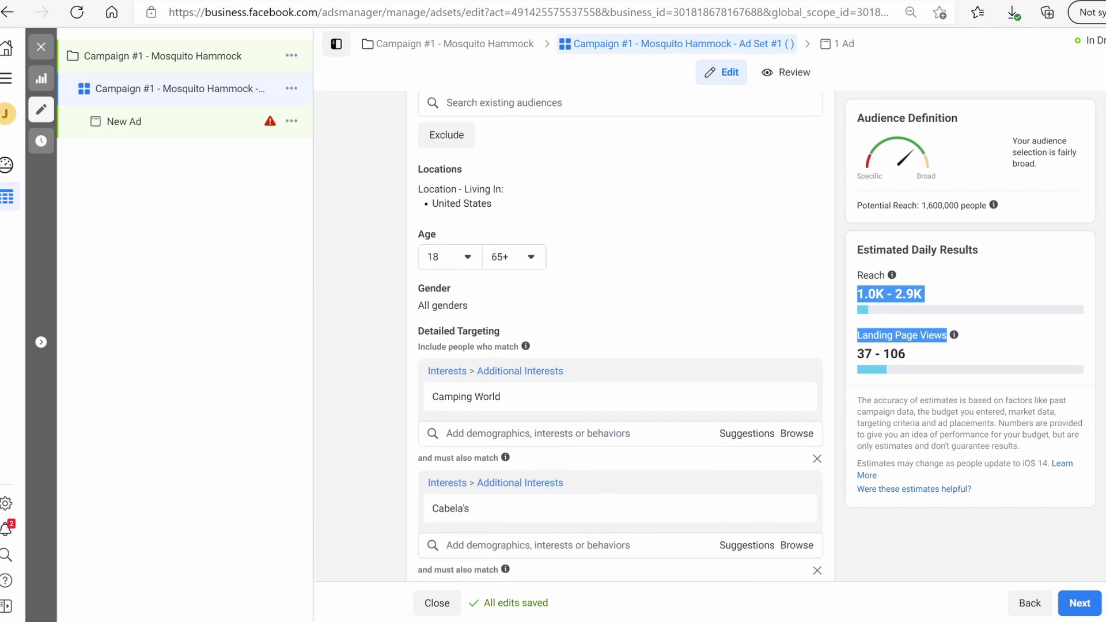
mouse_move(459, 394)
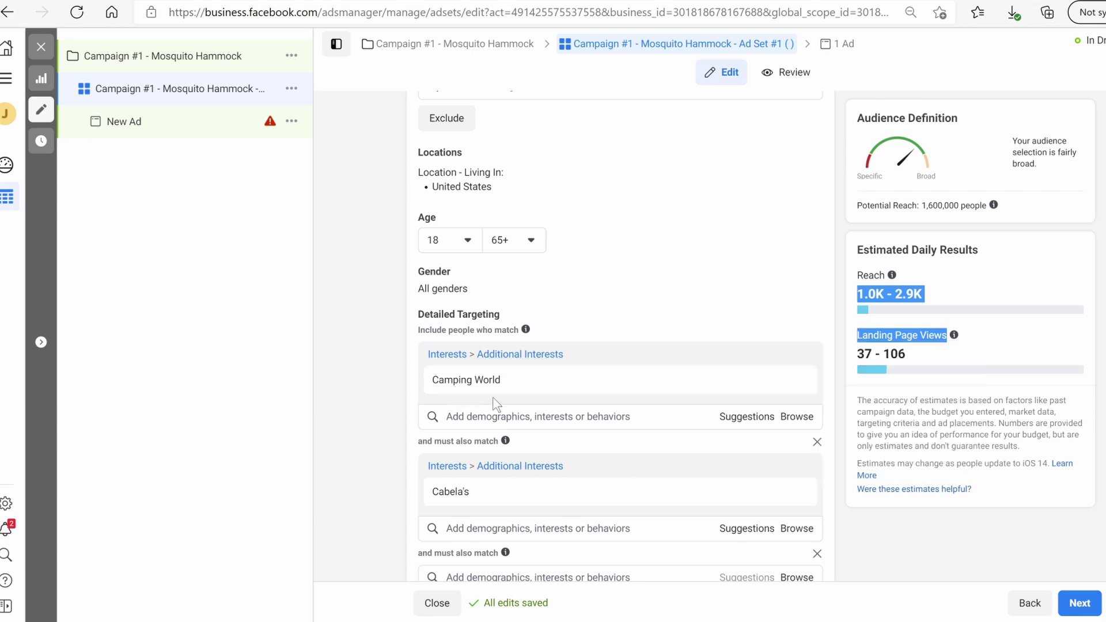
mouse_move(498, 490)
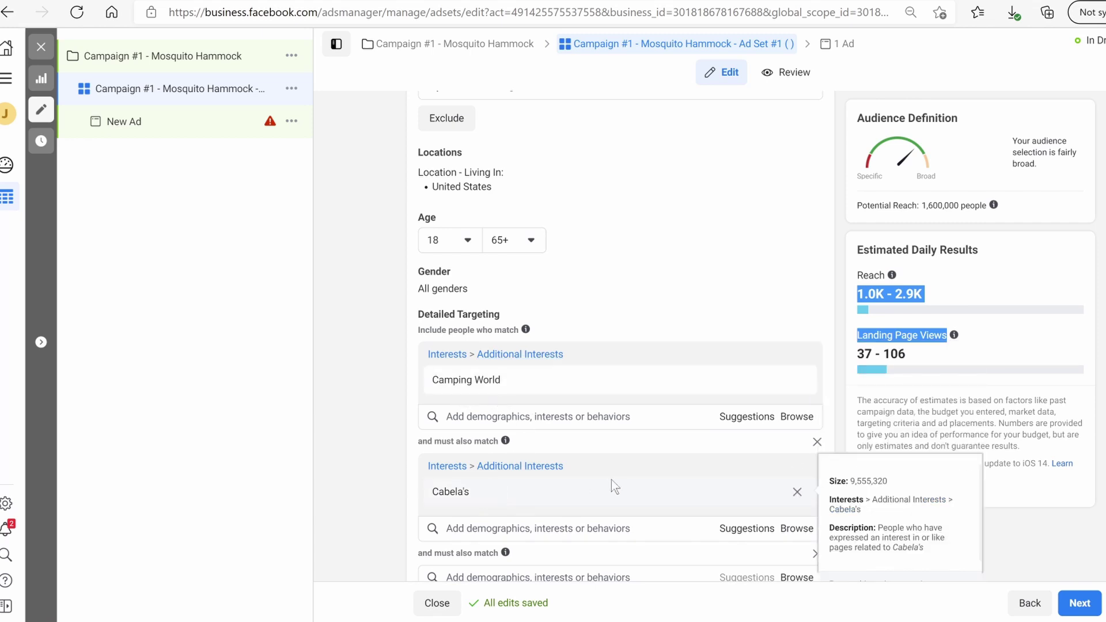
scroll(388, 412, "down", 5)
scroll(387, 413, "down", 4)
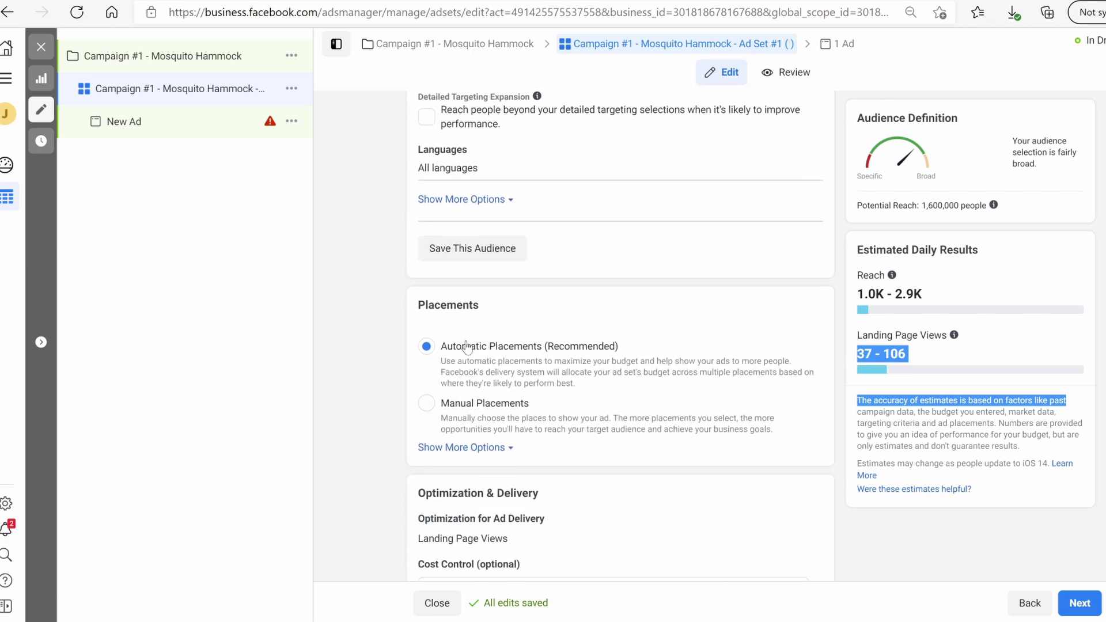
scroll(614, 383, "up", 5)
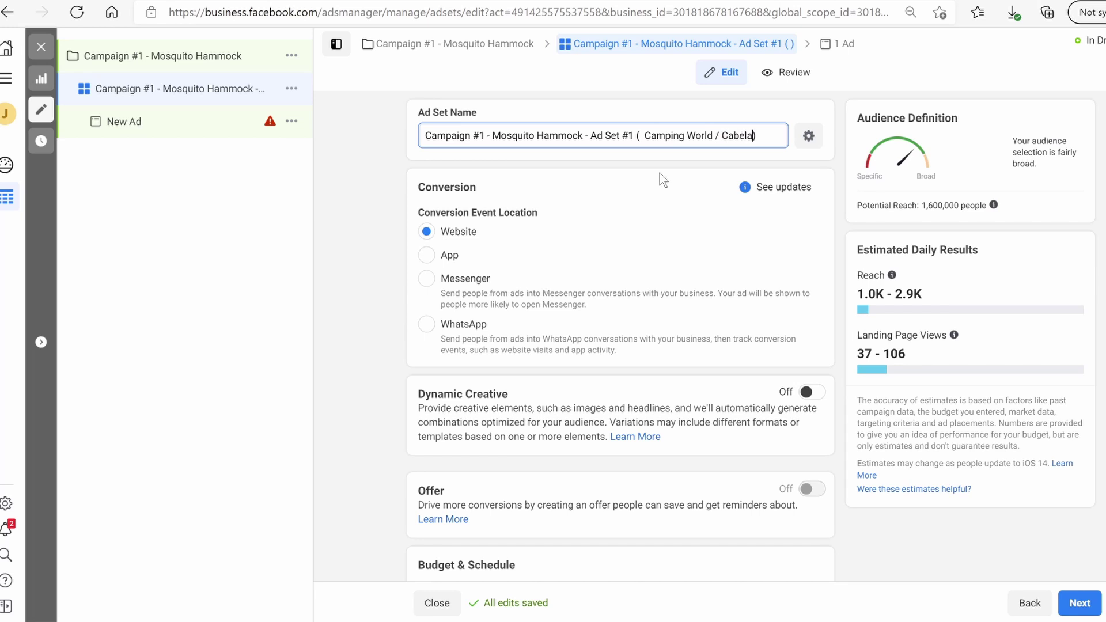
Name the ad with the pasted ad set name followed by '- Ad #1'
left_click(1081, 606)
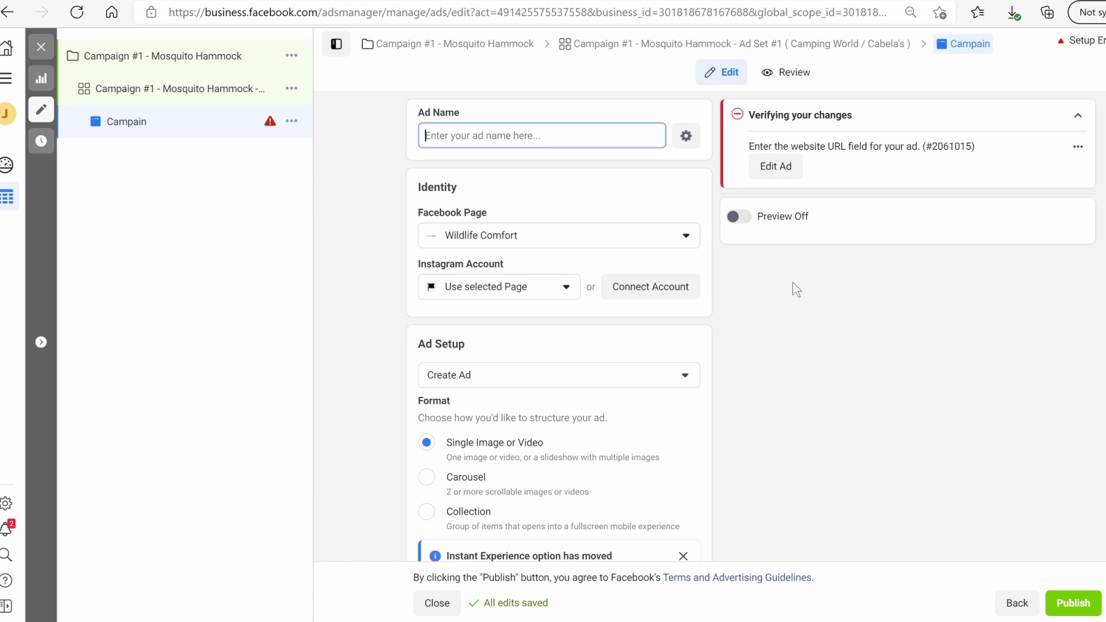
key("ctrl+v")
left_click_drag(603, 135, 658, 136)
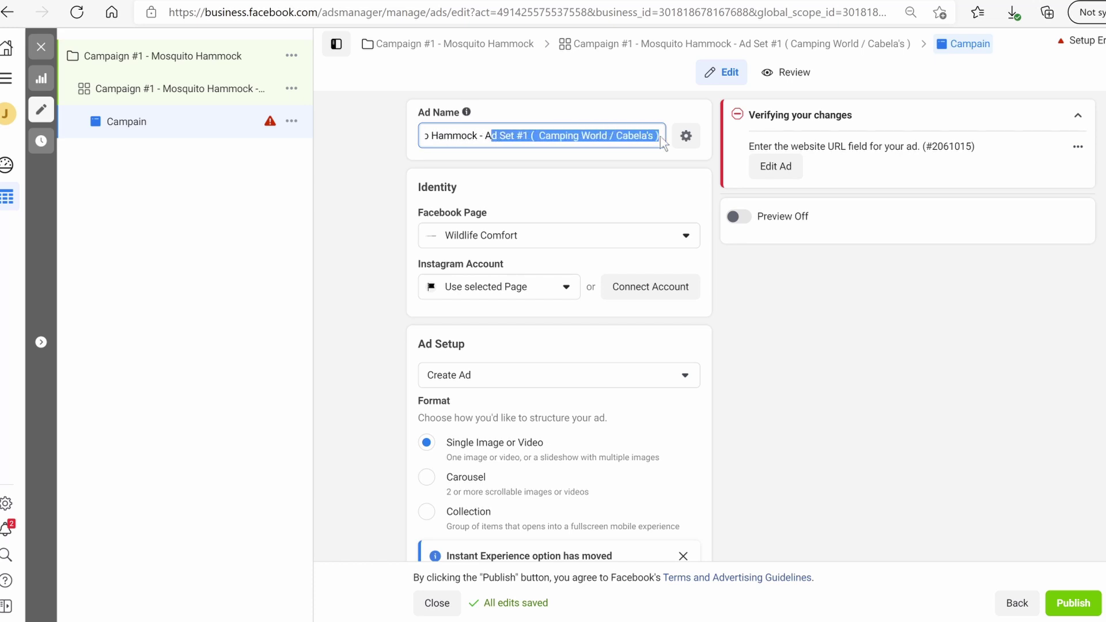
left_click(659, 136)
type("- Ad #1")
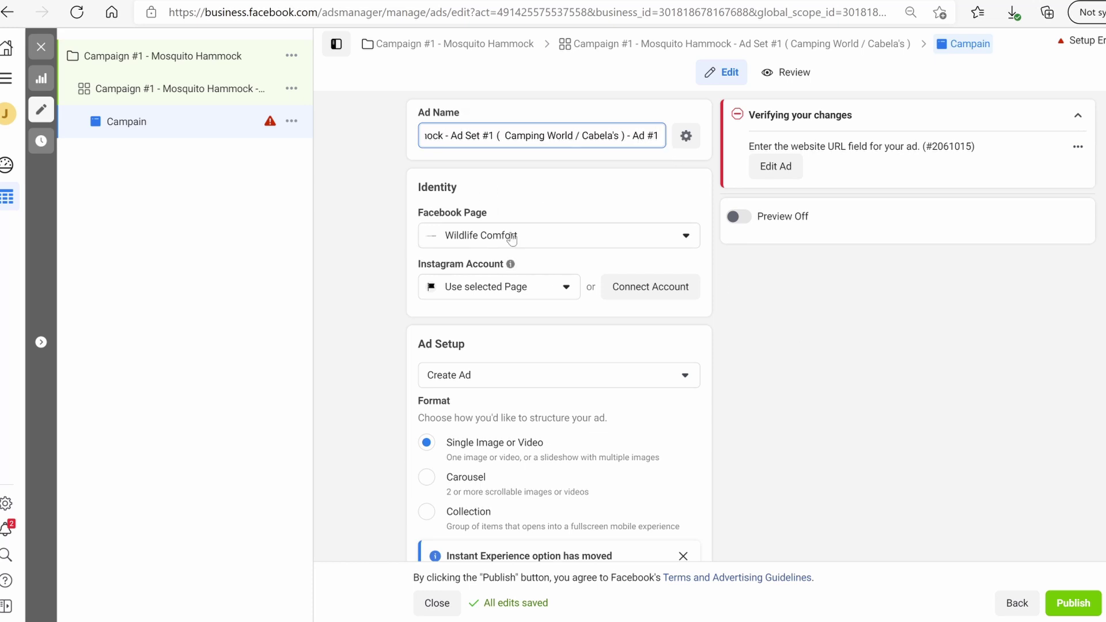
Use the existing Mosquito Hammock Pro video post as the ad's creative
scroll(518, 242, "down", 1)
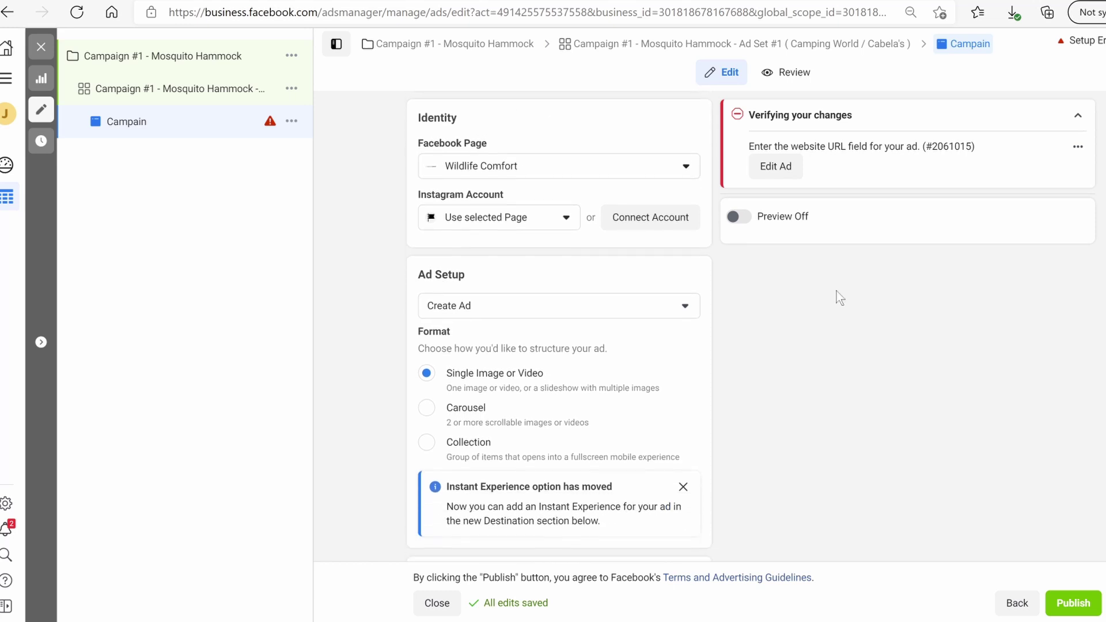
left_click(697, 304)
left_click(558, 364)
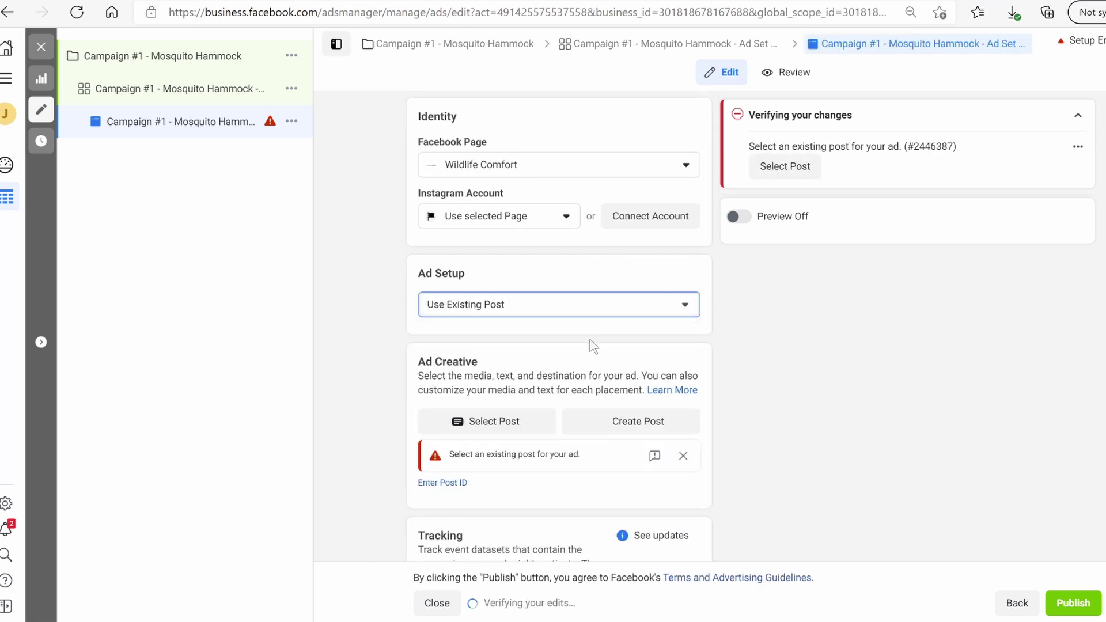
left_click(482, 427)
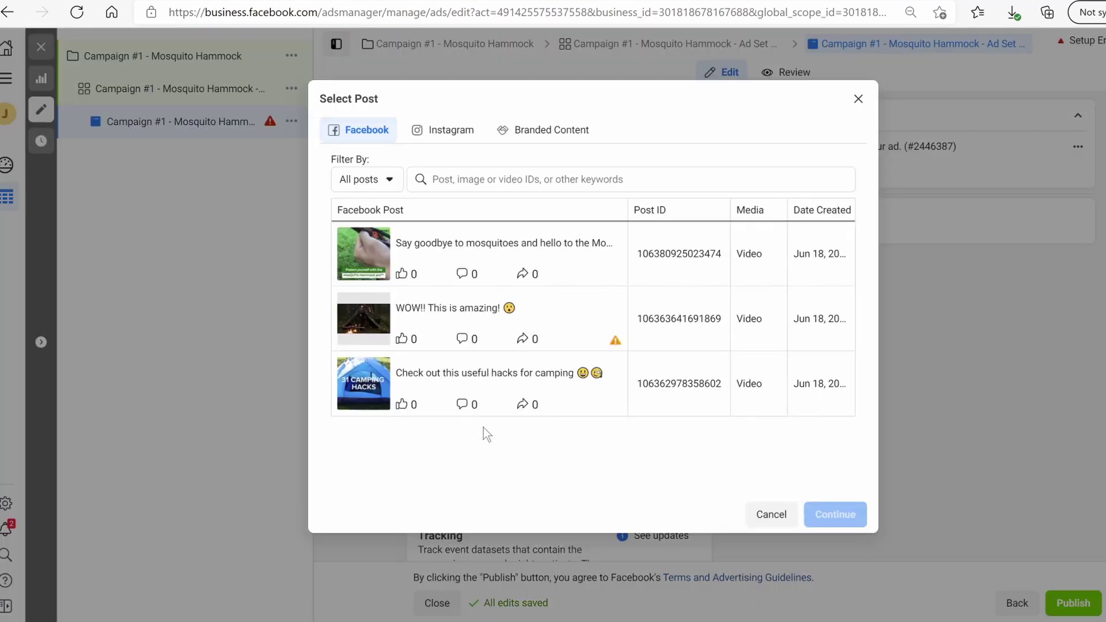
left_click(487, 247)
left_click(829, 517)
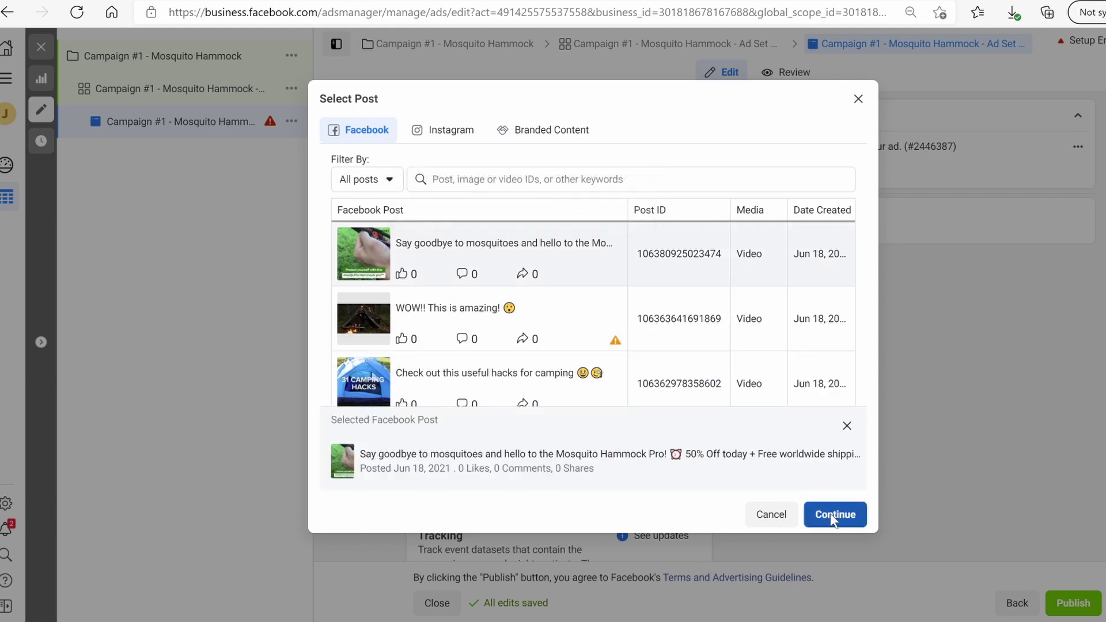
scroll(588, 392, "down", 6)
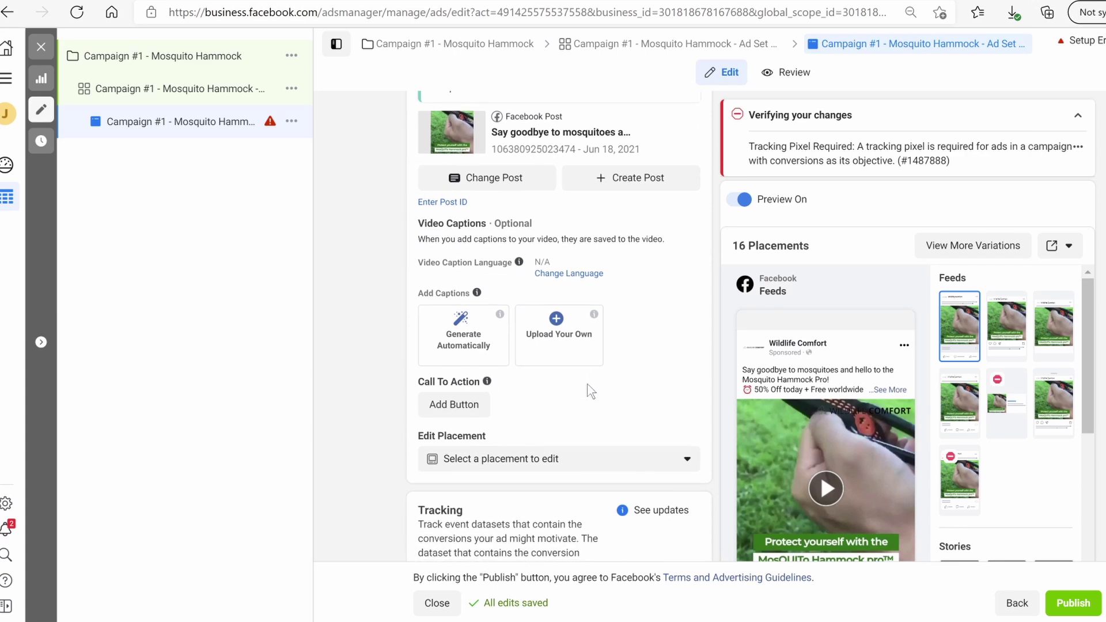
left_click(461, 403)
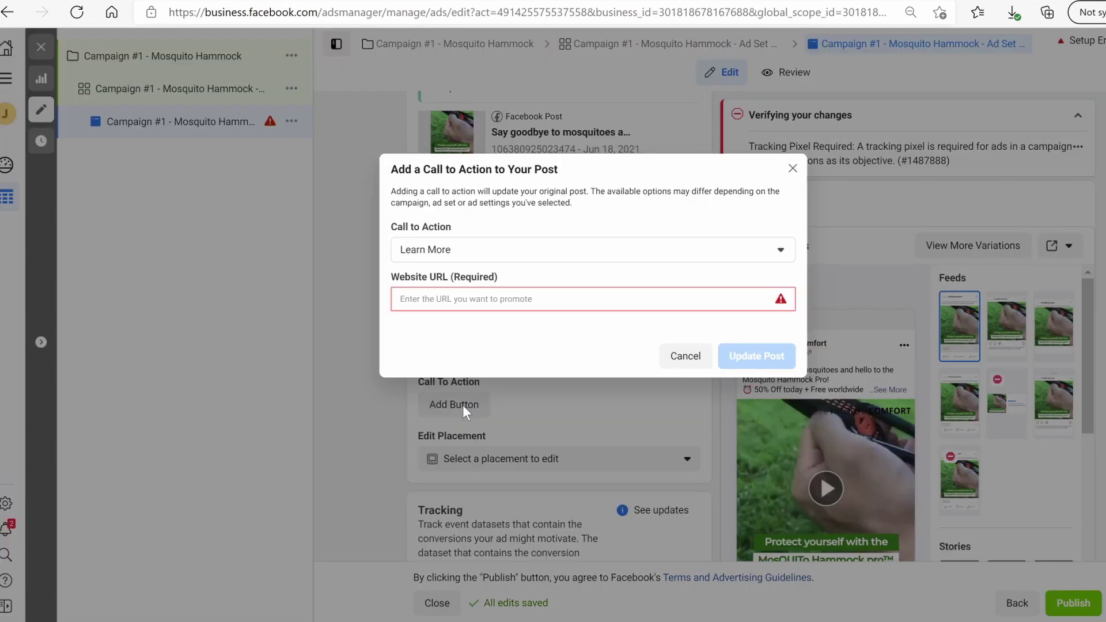
left_click(477, 251)
left_click(478, 249)
left_click(465, 303)
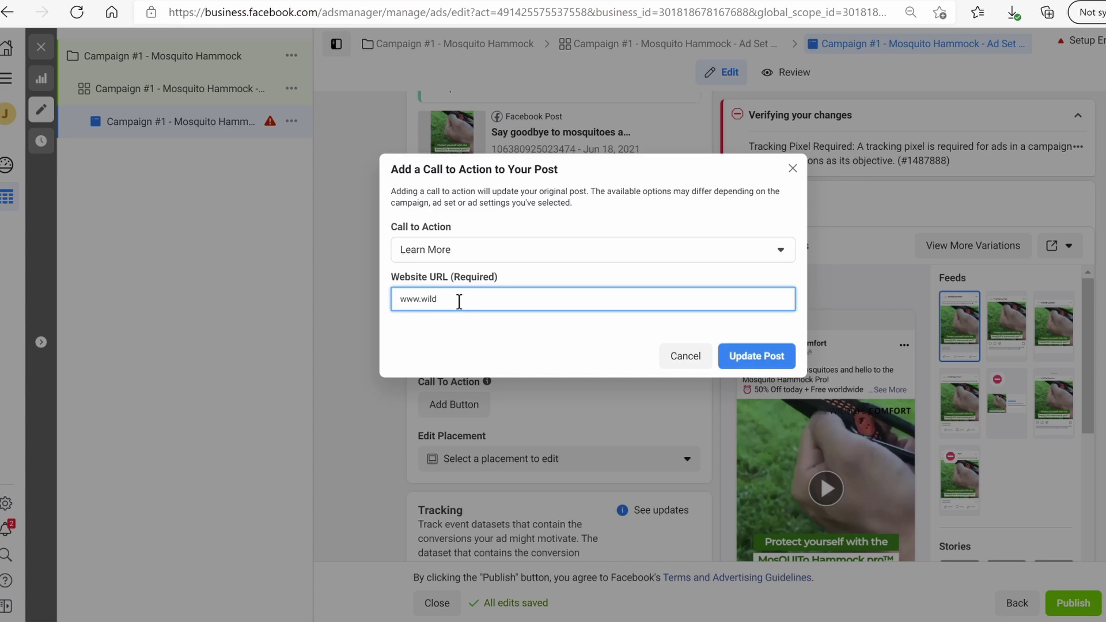
type("lifecomfort.com")
left_click(750, 357)
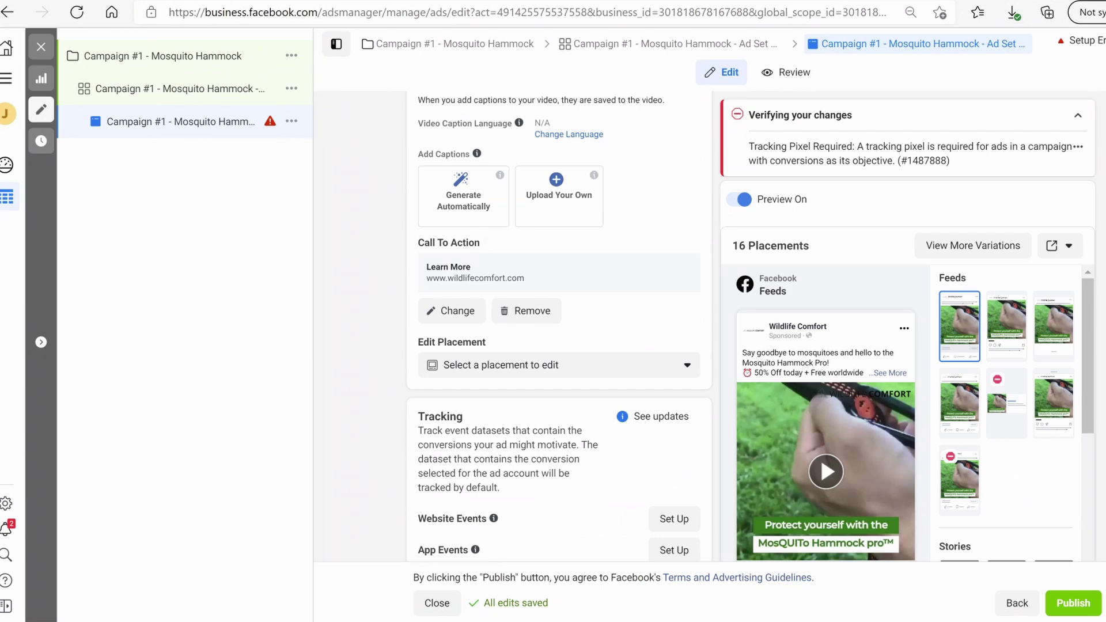
scroll(558, 326, "up", 2)
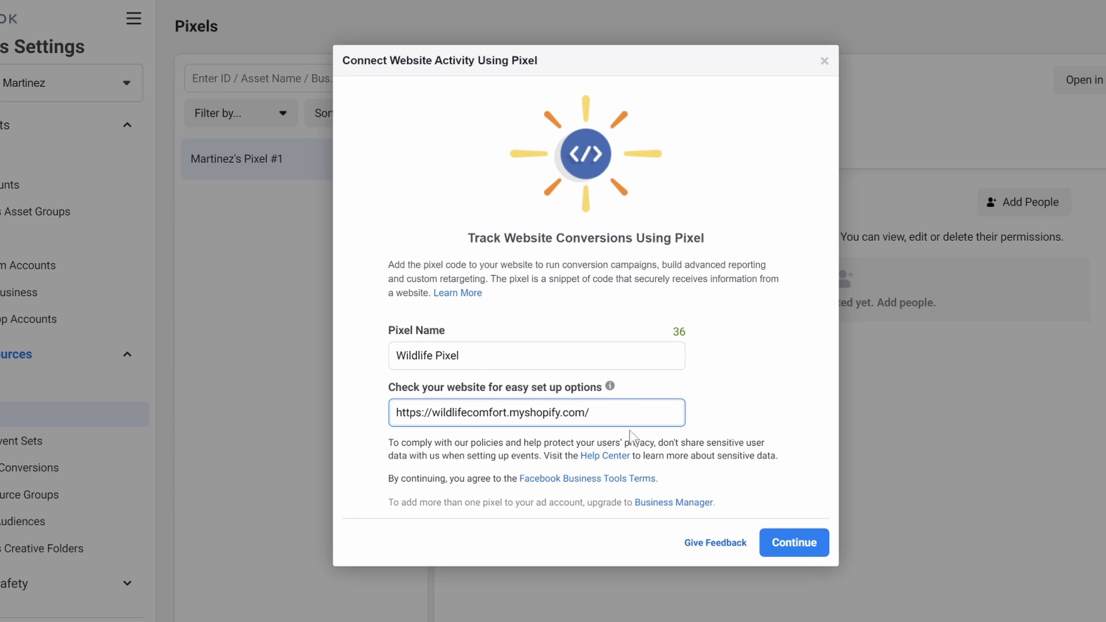
Create the Wildlife Pixel, set it up now, and choose installation via a partner integration
left_click(819, 543)
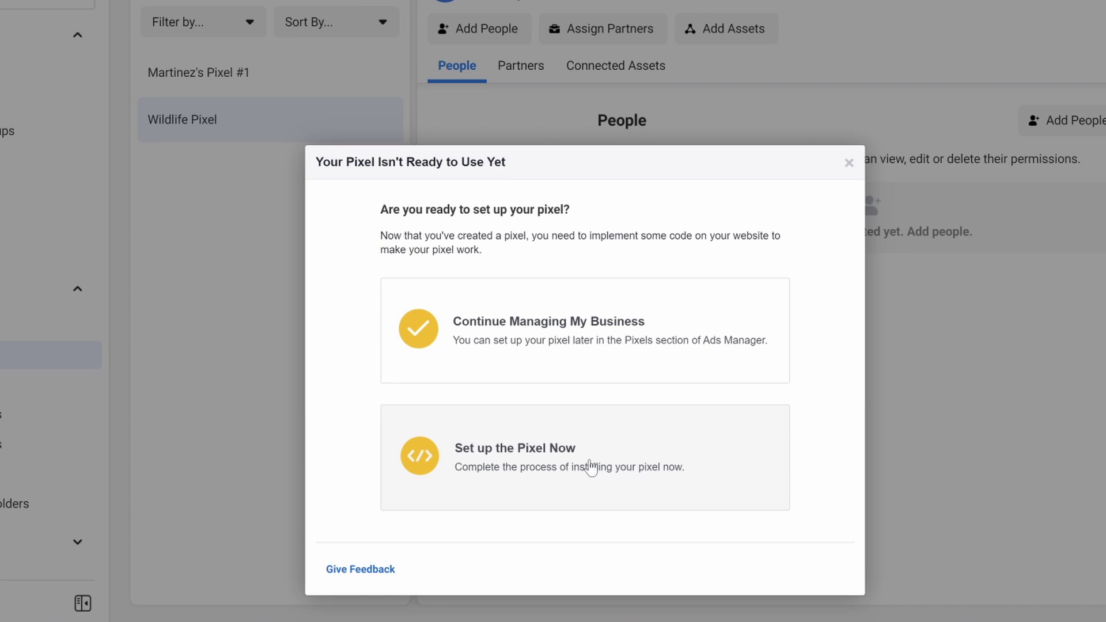
left_click(590, 466)
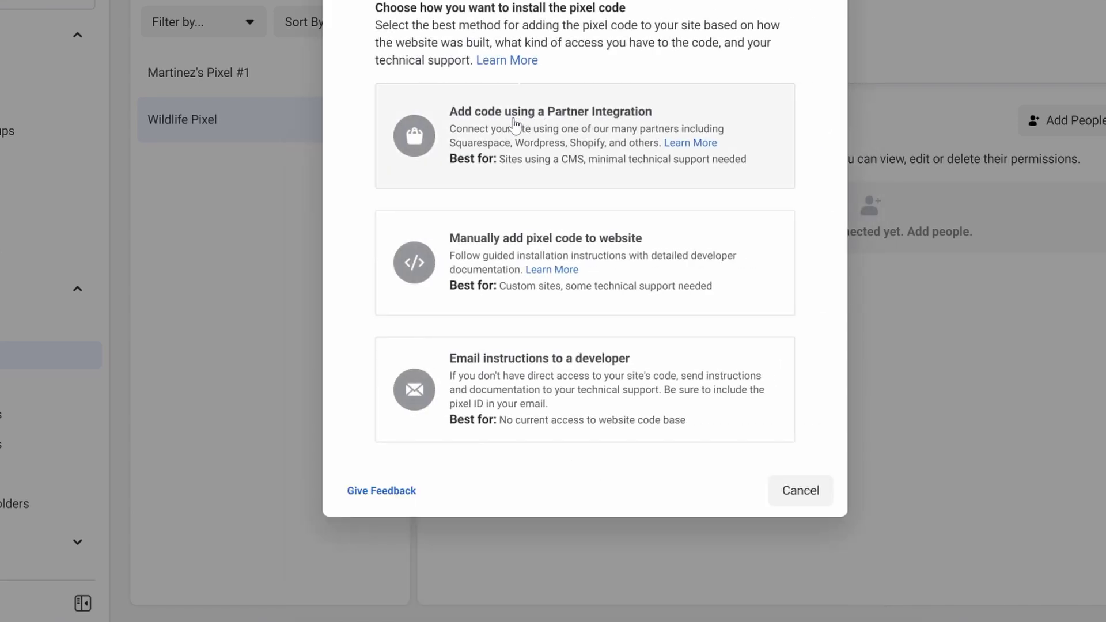
left_click(515, 124)
scroll(363, 486, "down", 3)
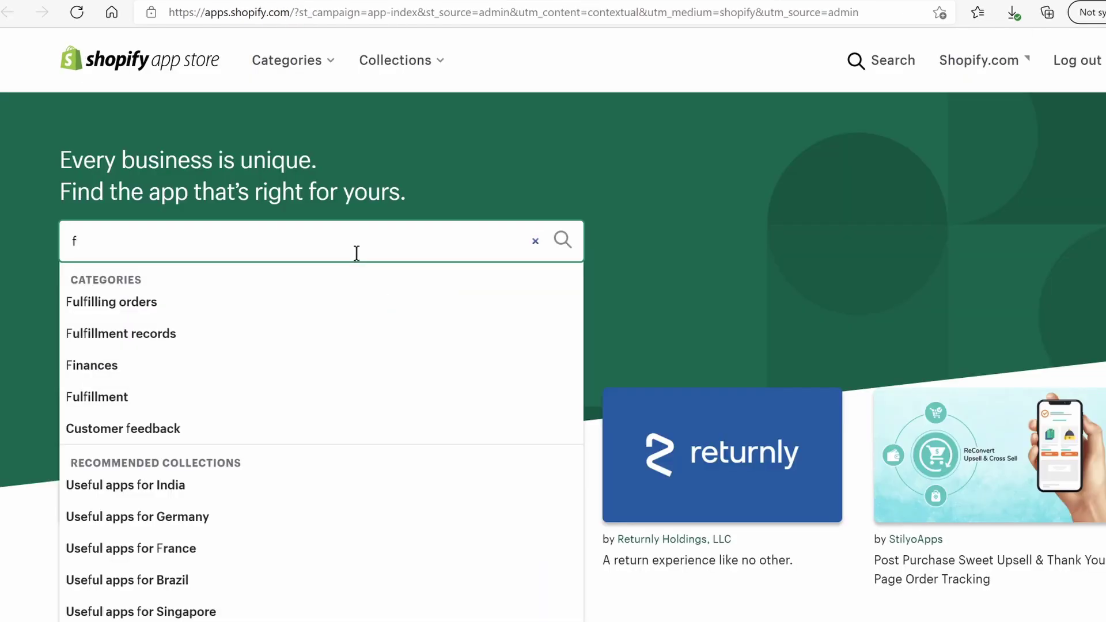
Install the Facebook channel app from the Shopify App Store and add it as a sales channel
type("ebook")
key("Return")
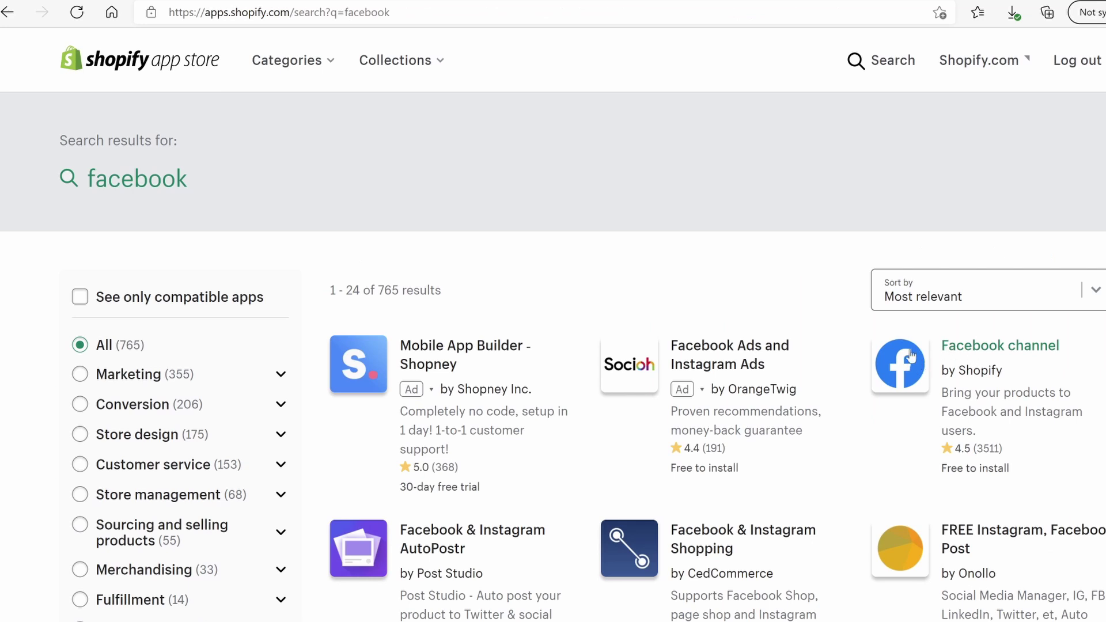
left_click(906, 366)
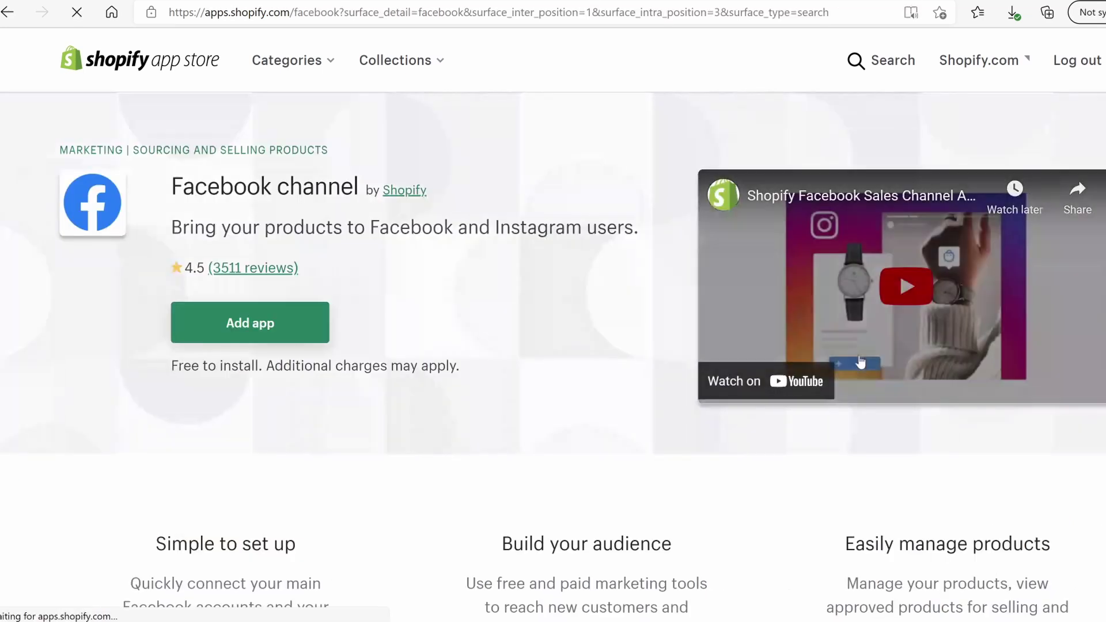
left_click(250, 323)
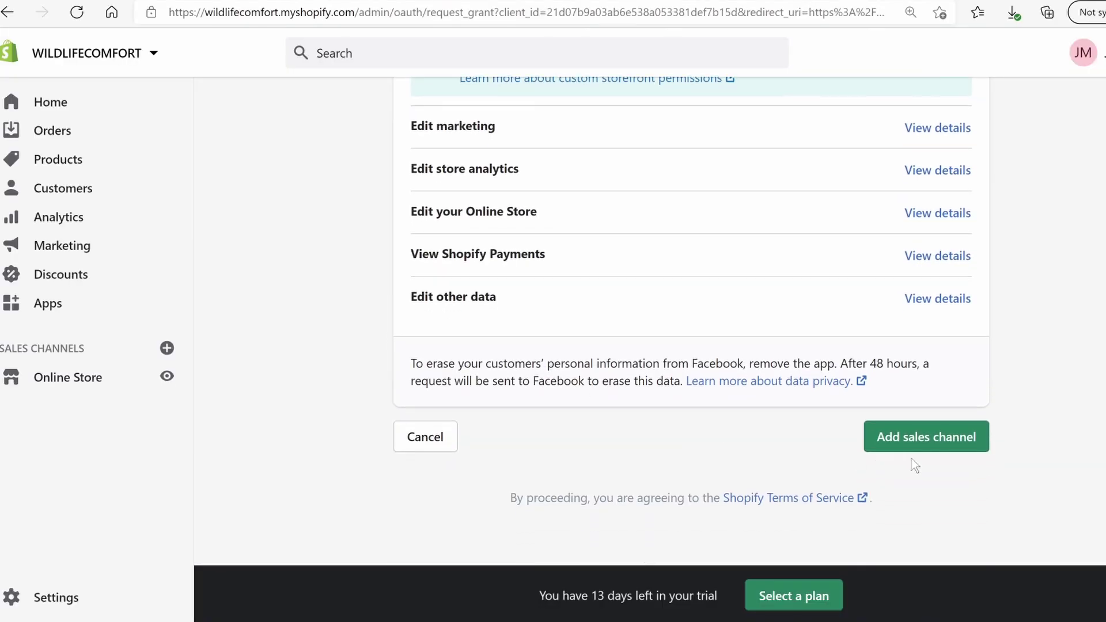
left_click(931, 441)
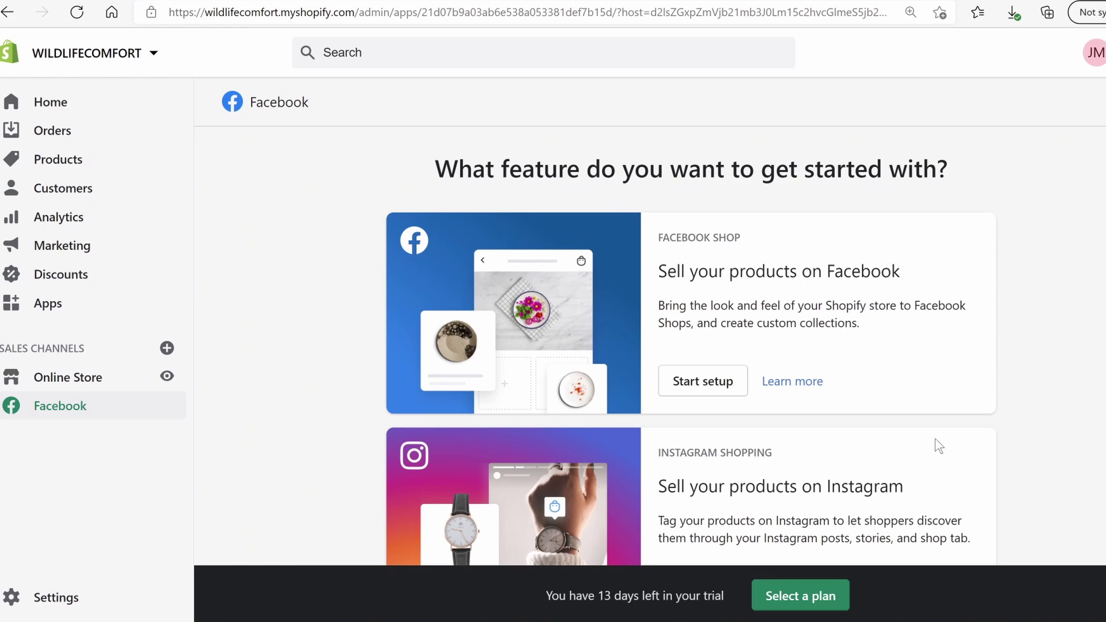
Set up and finish the Facebook Page Shop so Facebook Shop shows Active
scroll(889, 442, "down", 5)
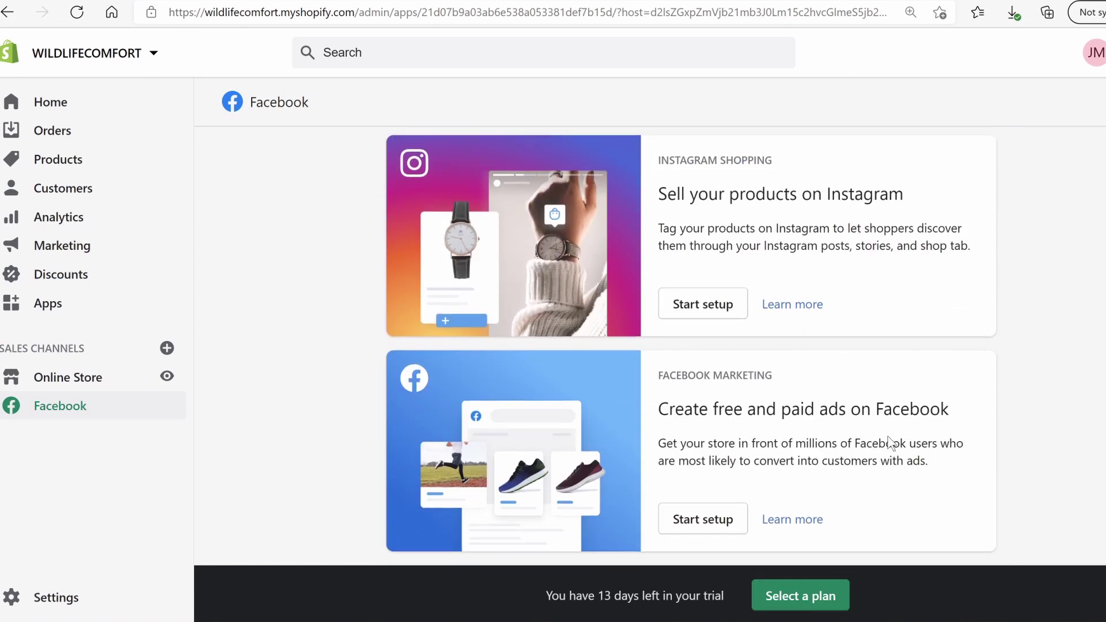
left_click(702, 304)
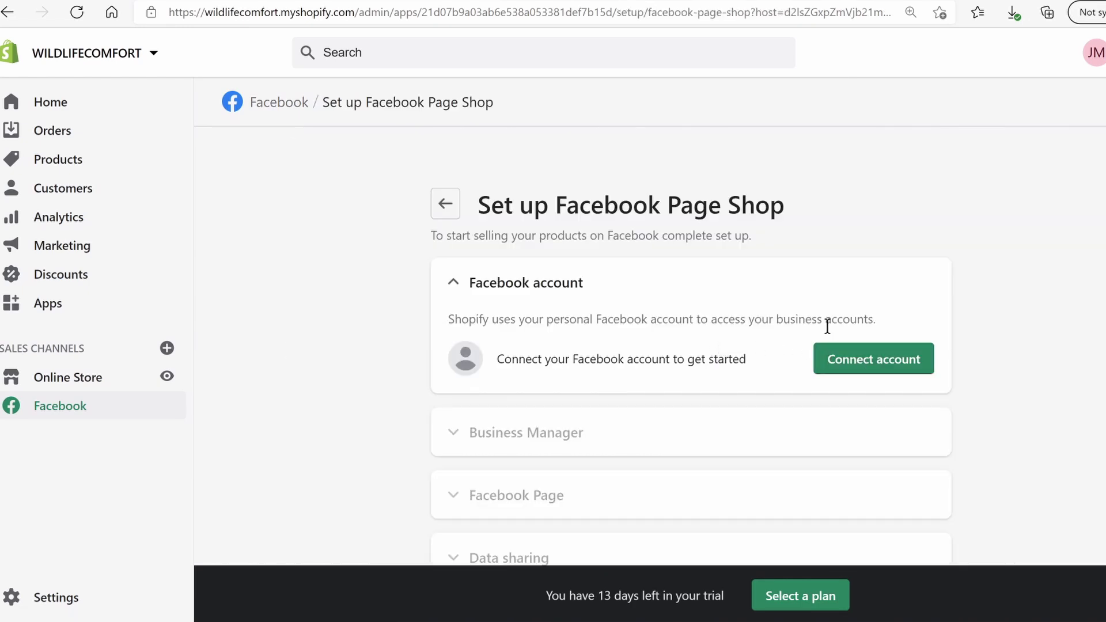
scroll(832, 340, "down", 4)
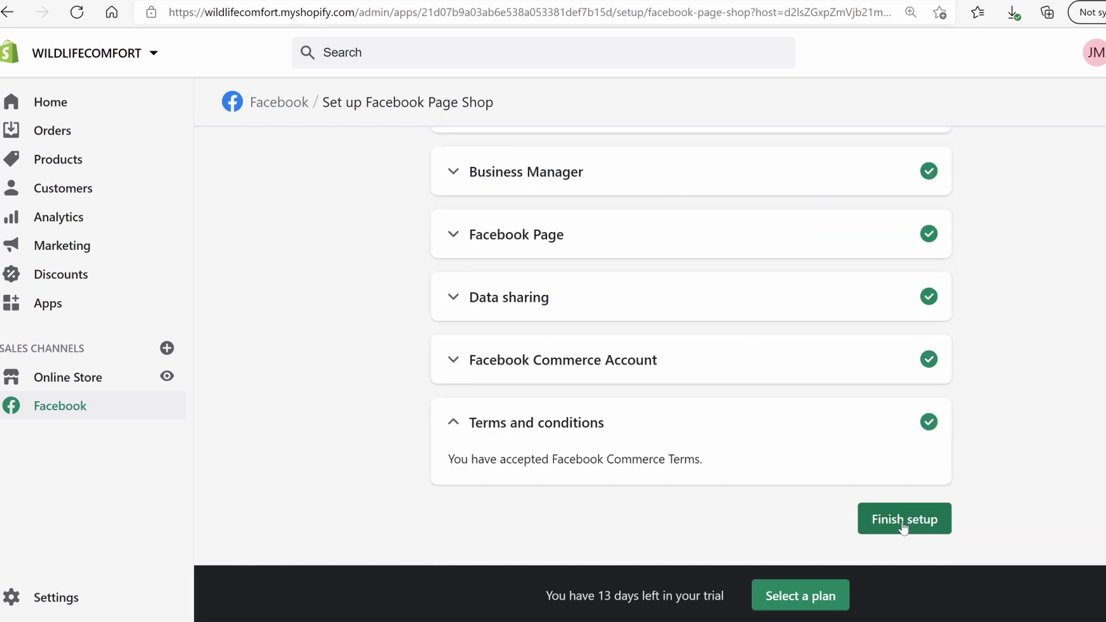
left_click(903, 527)
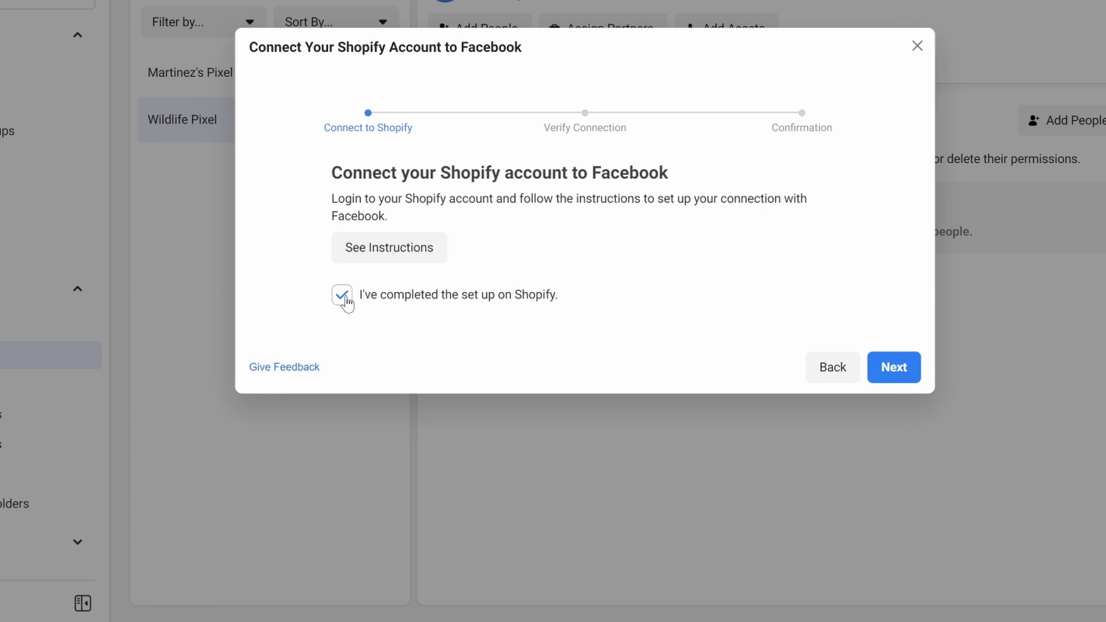
Enter the store URL, send test traffic until the pixel shows Active, and finish the connection
left_click(903, 373)
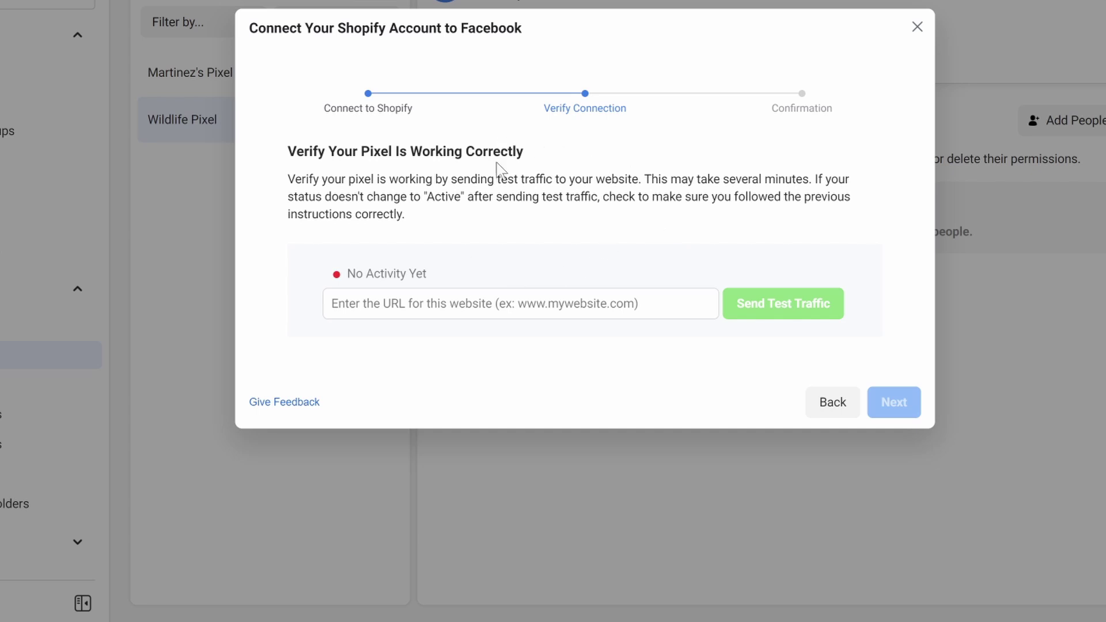
left_click(526, 303)
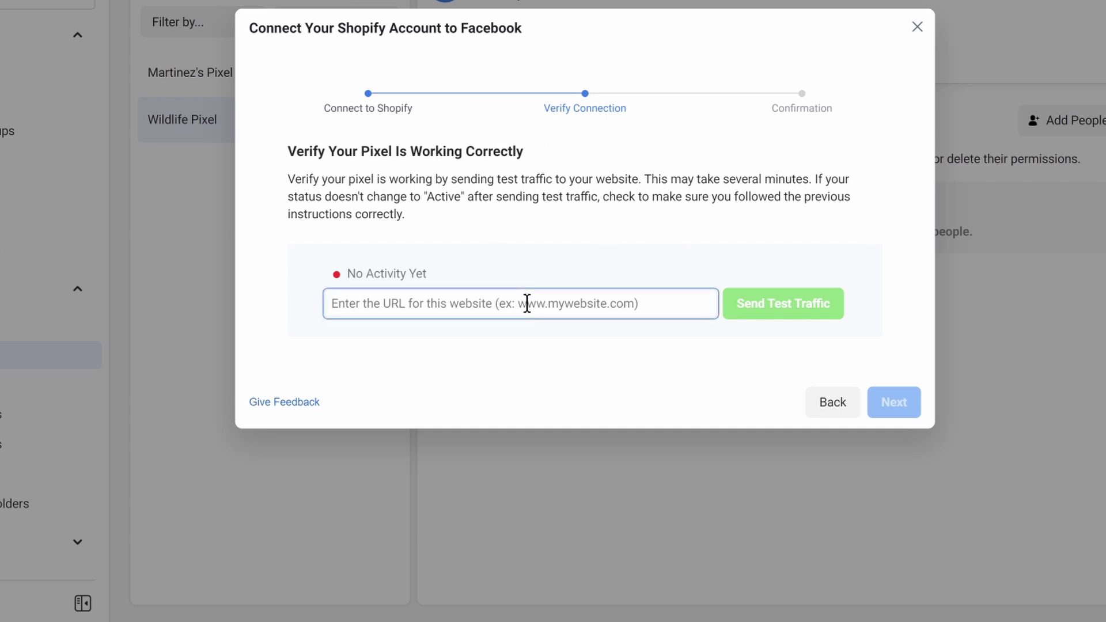
type("https://wildlifecomfort.myshopify.com/")
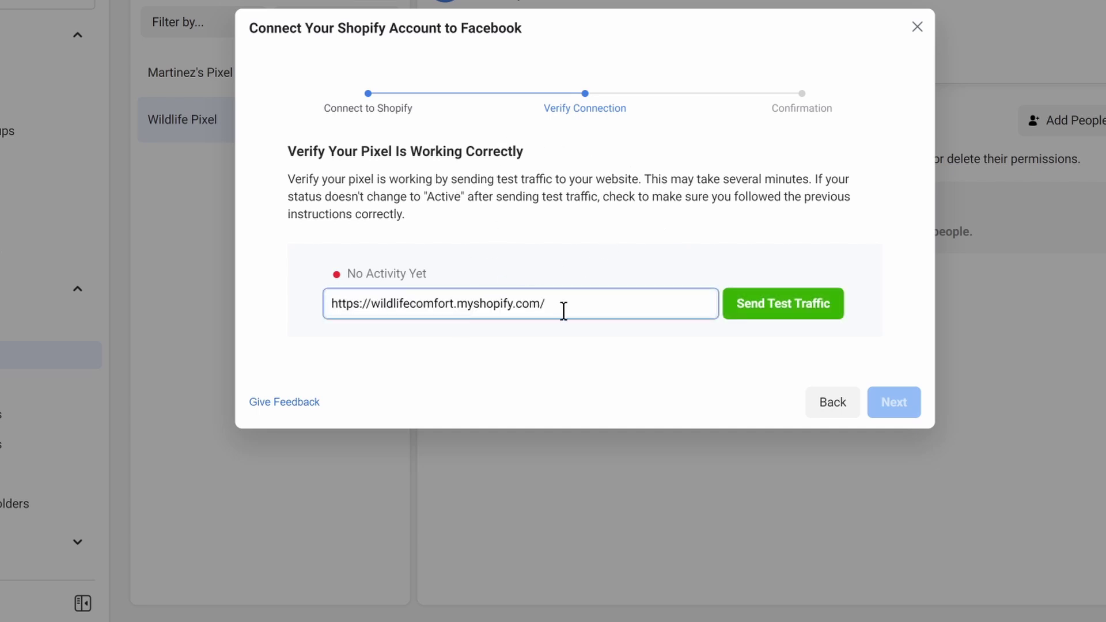
left_click(788, 311)
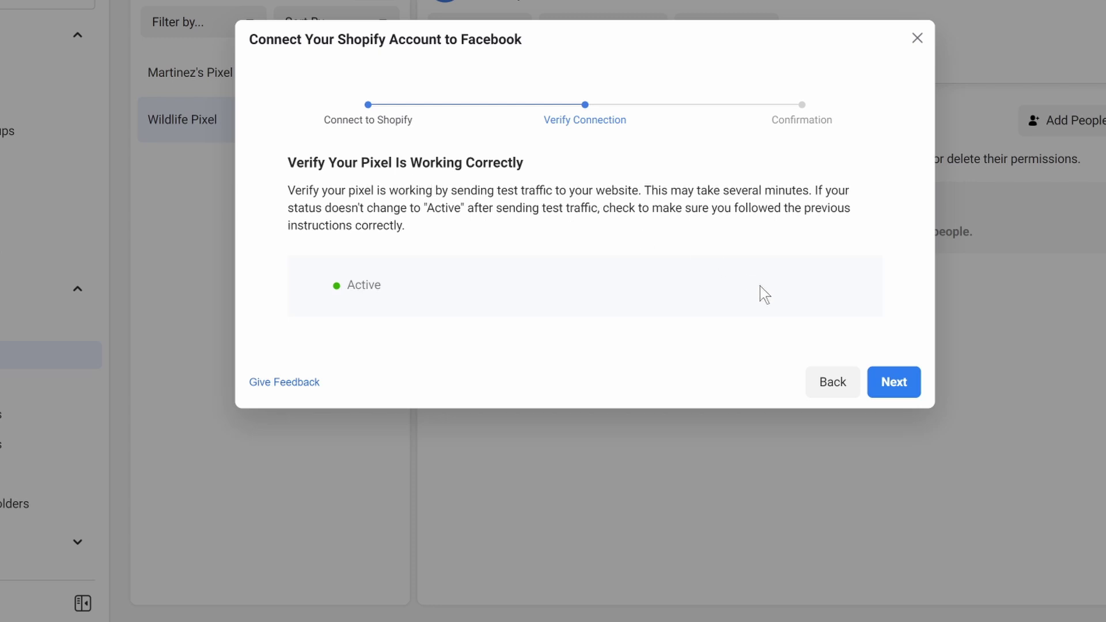
left_click(897, 383)
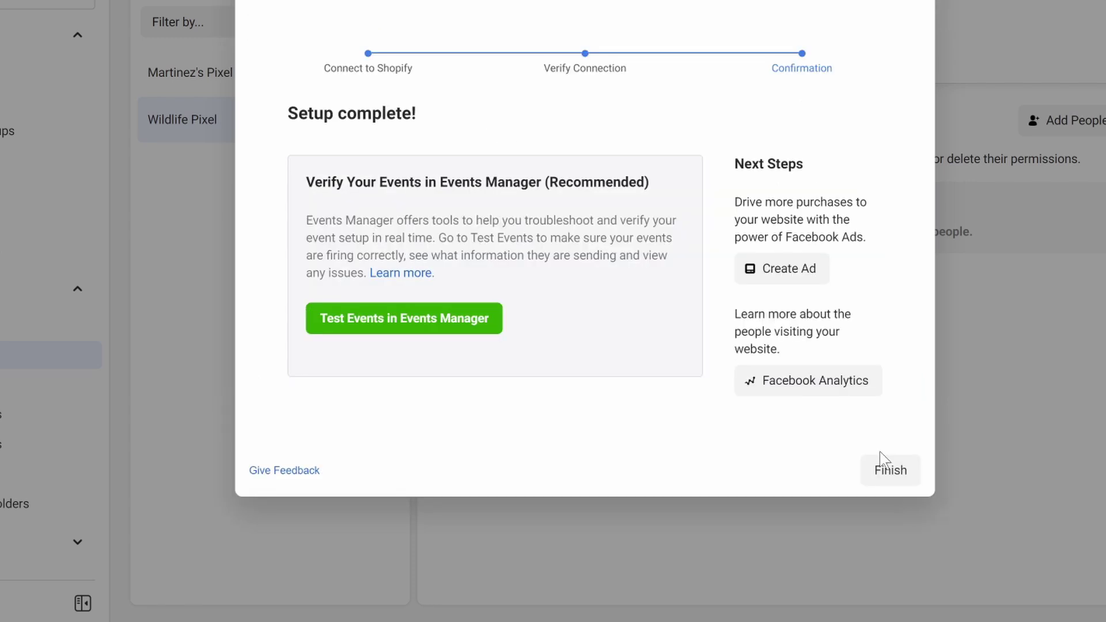
left_click(887, 468)
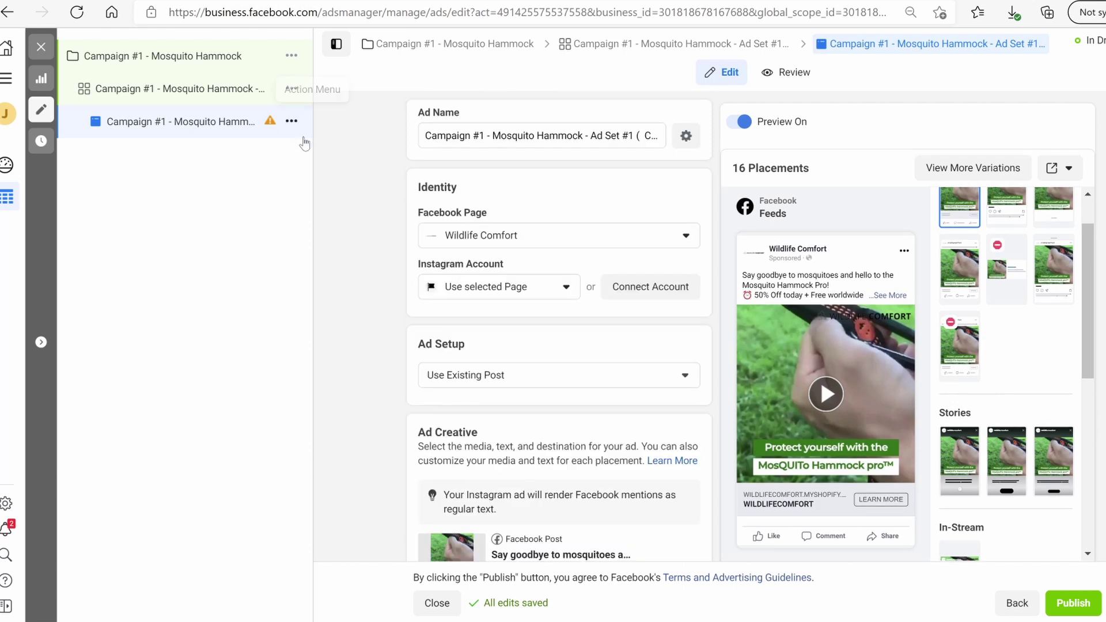
Duplicate the Camping World / Cabela's ad set
left_click(290, 90)
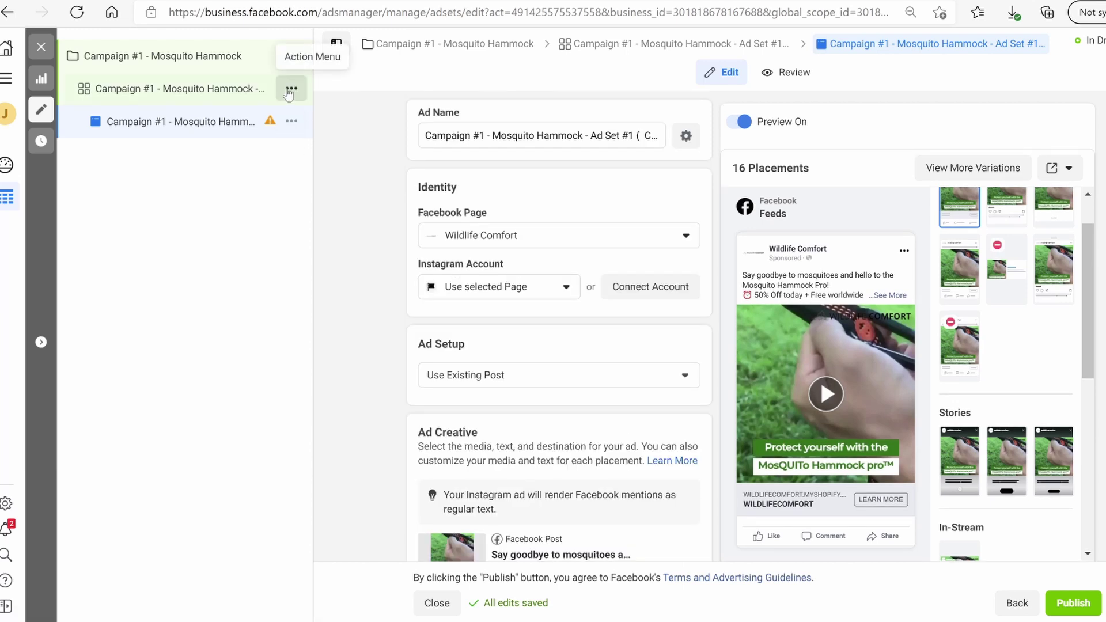
left_click(290, 91)
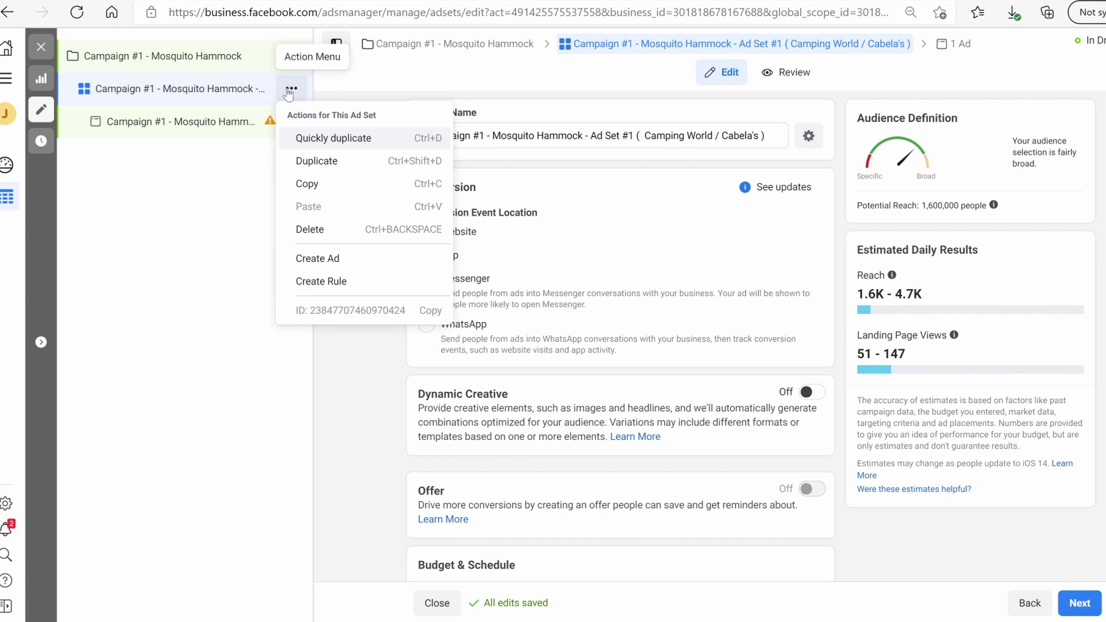
left_click(341, 165)
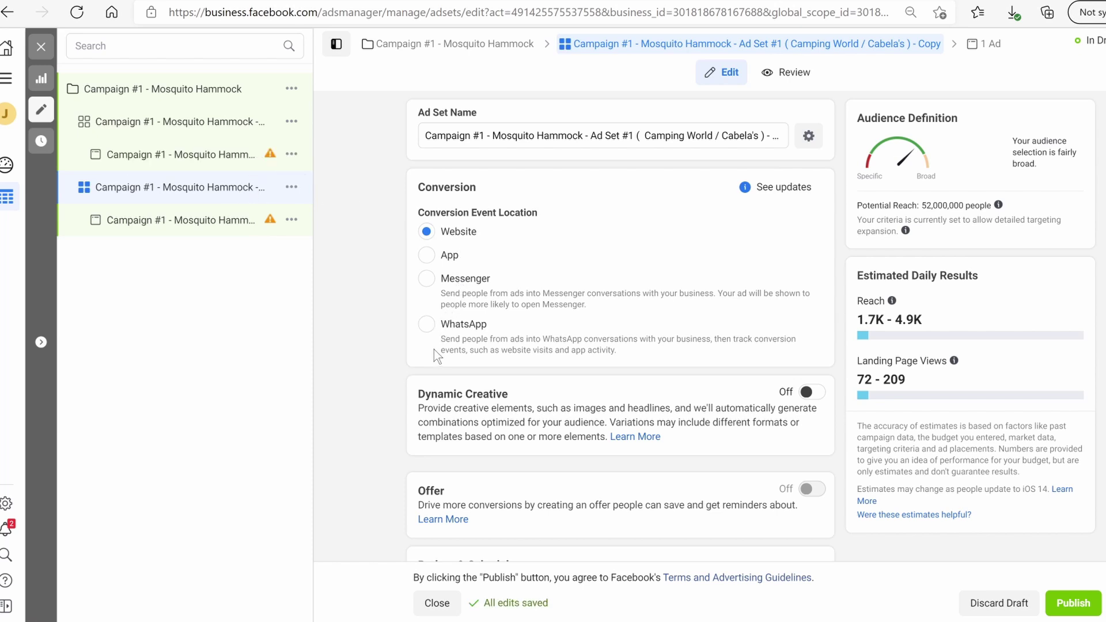
Replace the copy's Camping World and Cabela's interests with RV Camping, reaching 1,500,000
left_click(196, 223)
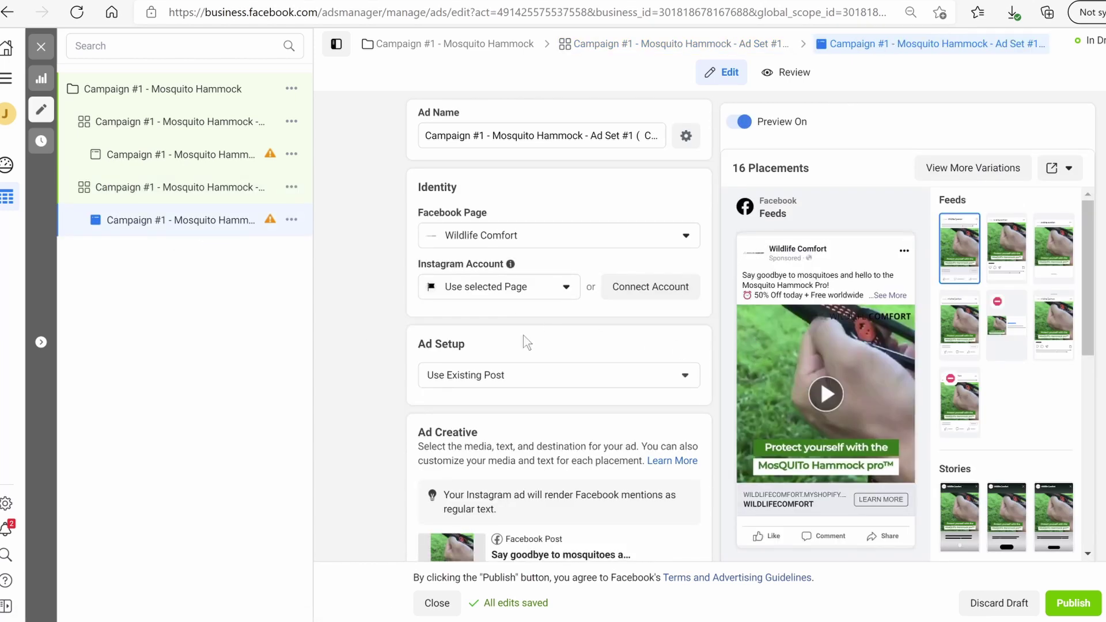
left_click(230, 187)
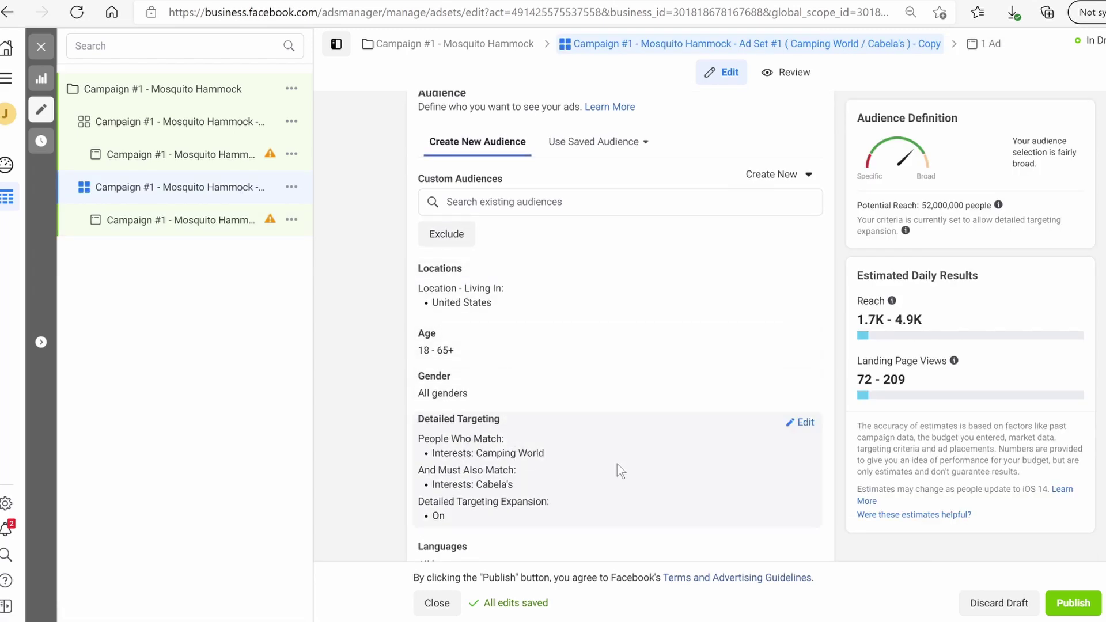
left_click(802, 422)
scroll(604, 375, "down", 2)
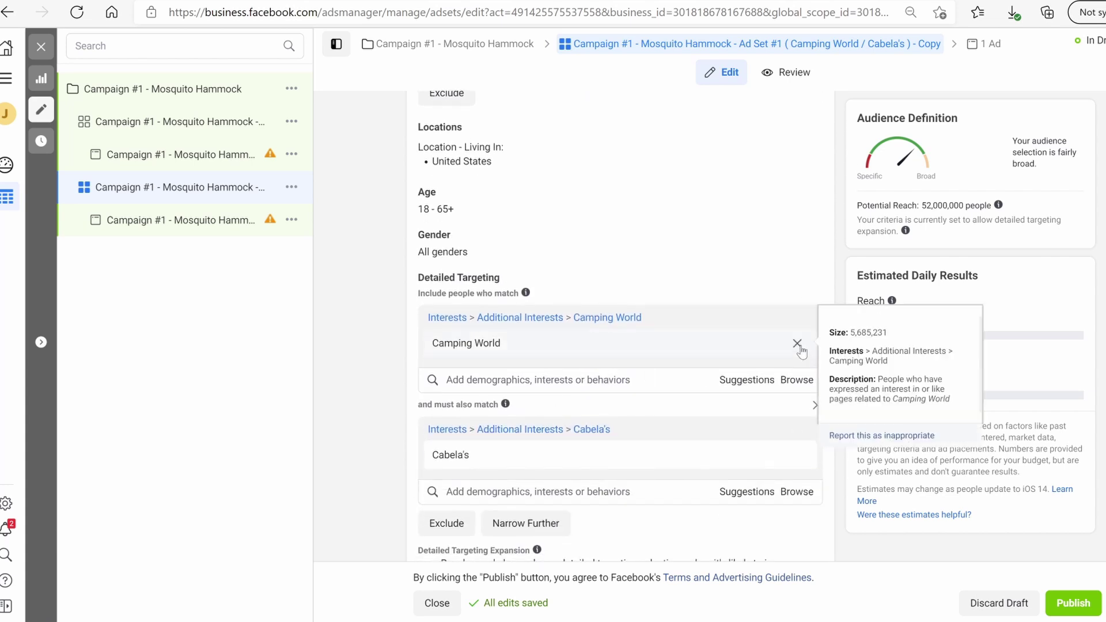
left_click(799, 346)
left_click(491, 321)
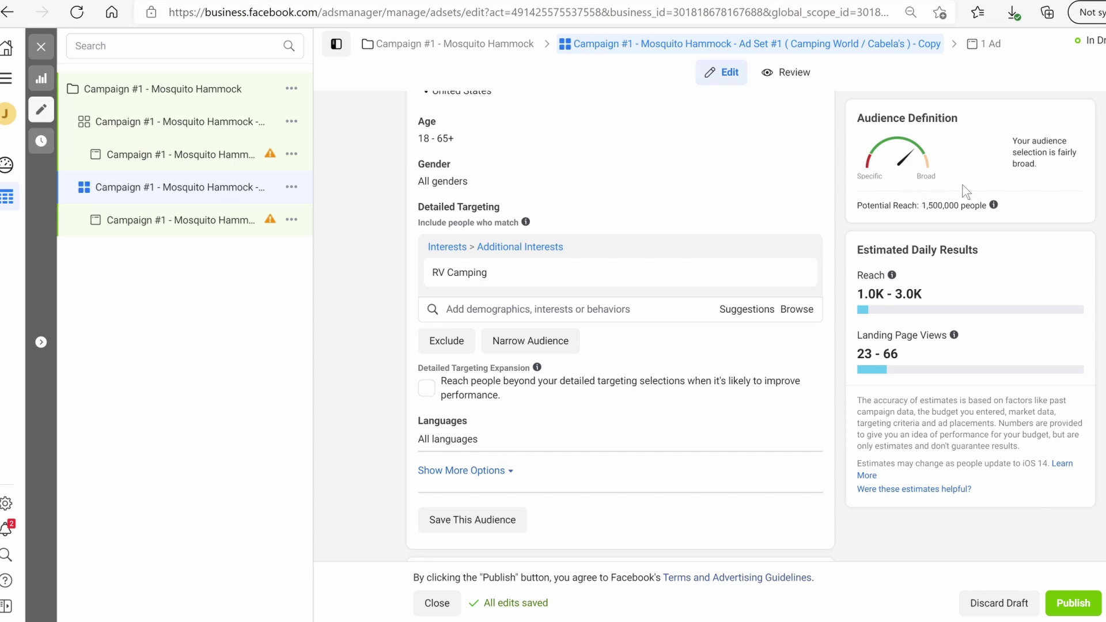
mouse_move(660, 287)
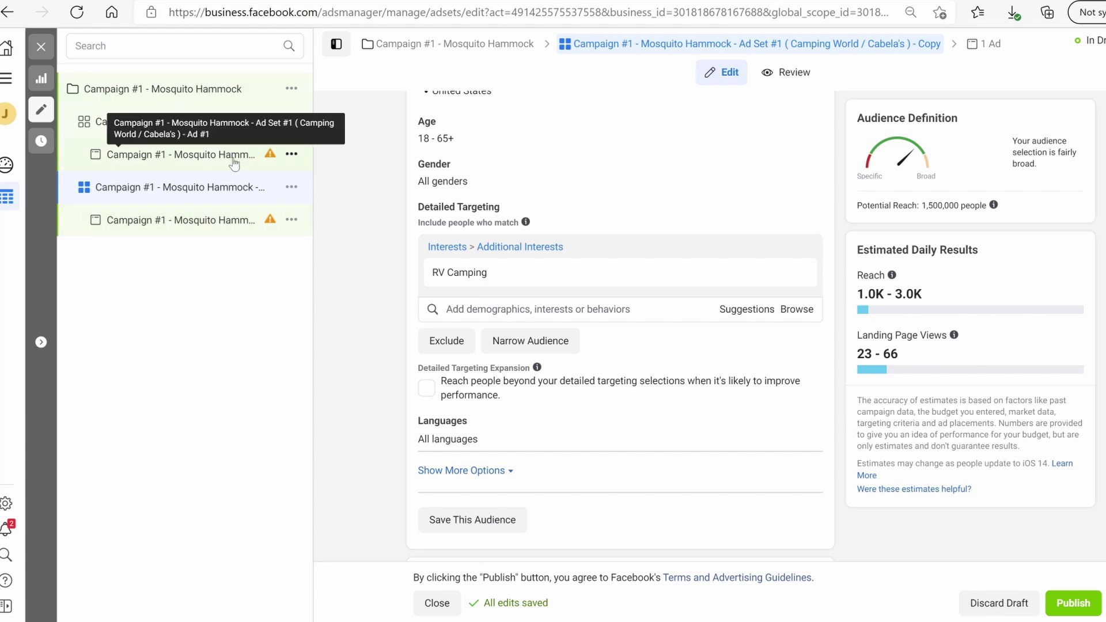
left_click(215, 91)
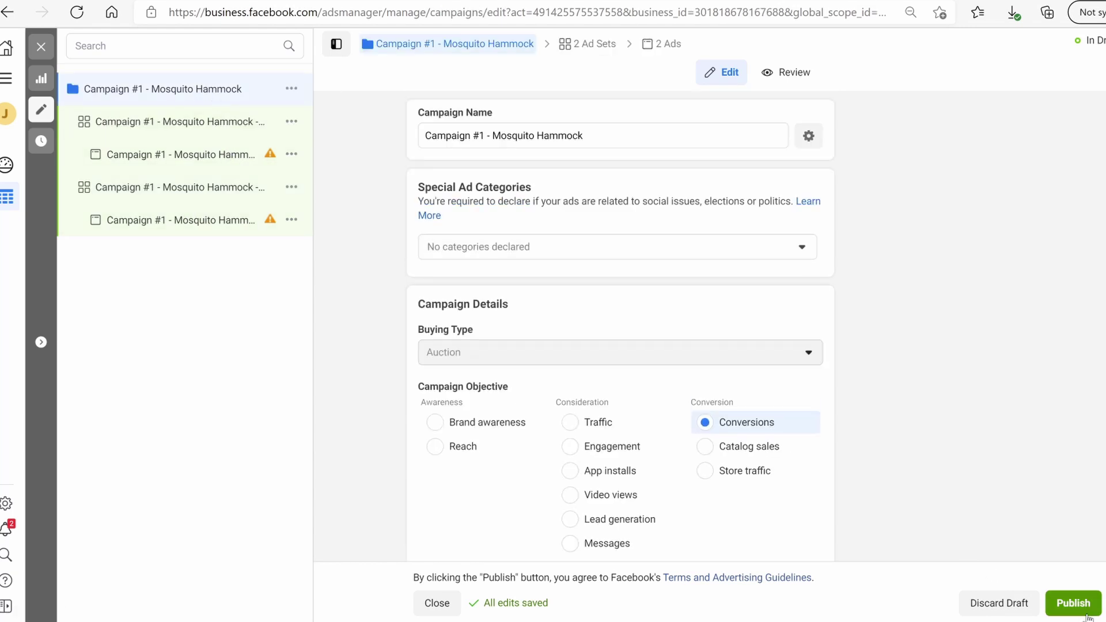
Publish the Mosquito Hammock campaign and view its two ad sets, both In Review
left_click(1072, 602)
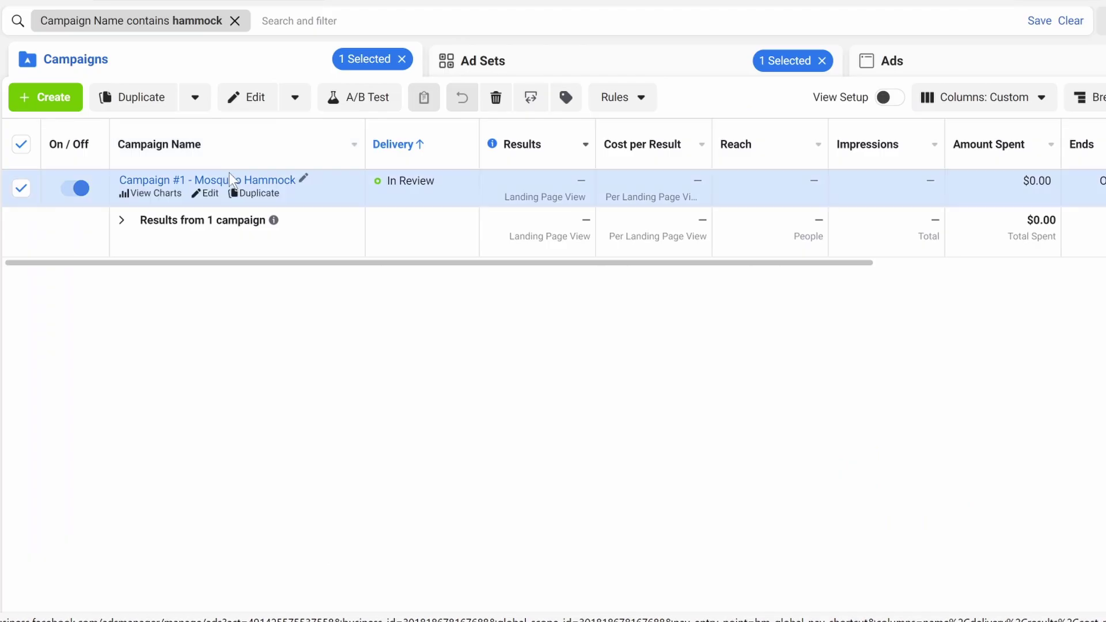
left_click(527, 68)
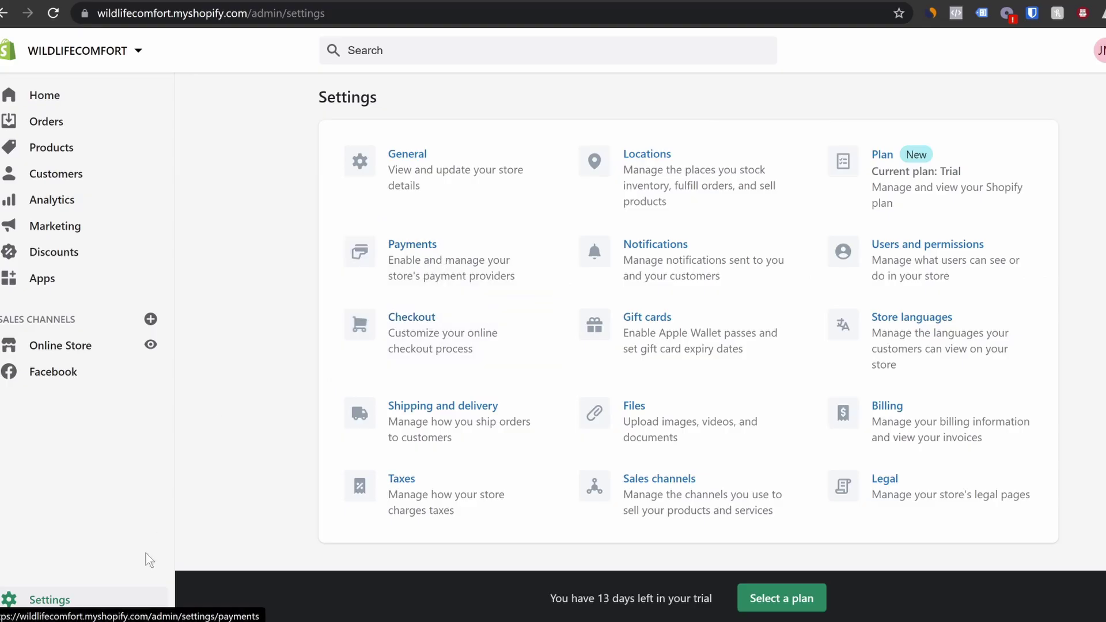
Tick Enable test mode in the Shopify Payments settings
left_click(409, 269)
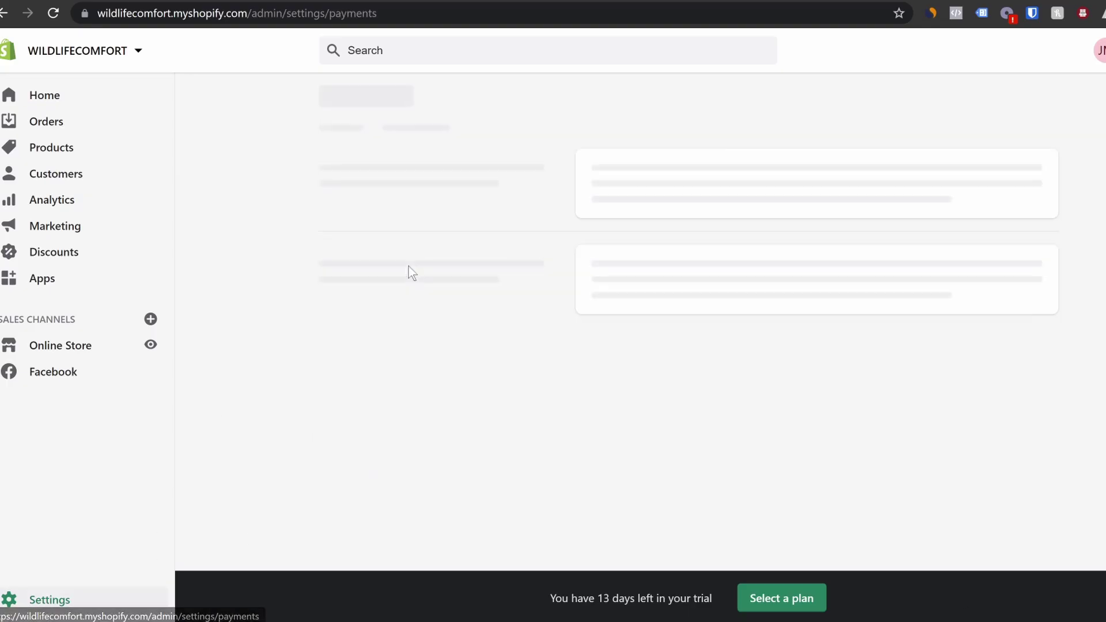
left_click(1015, 160)
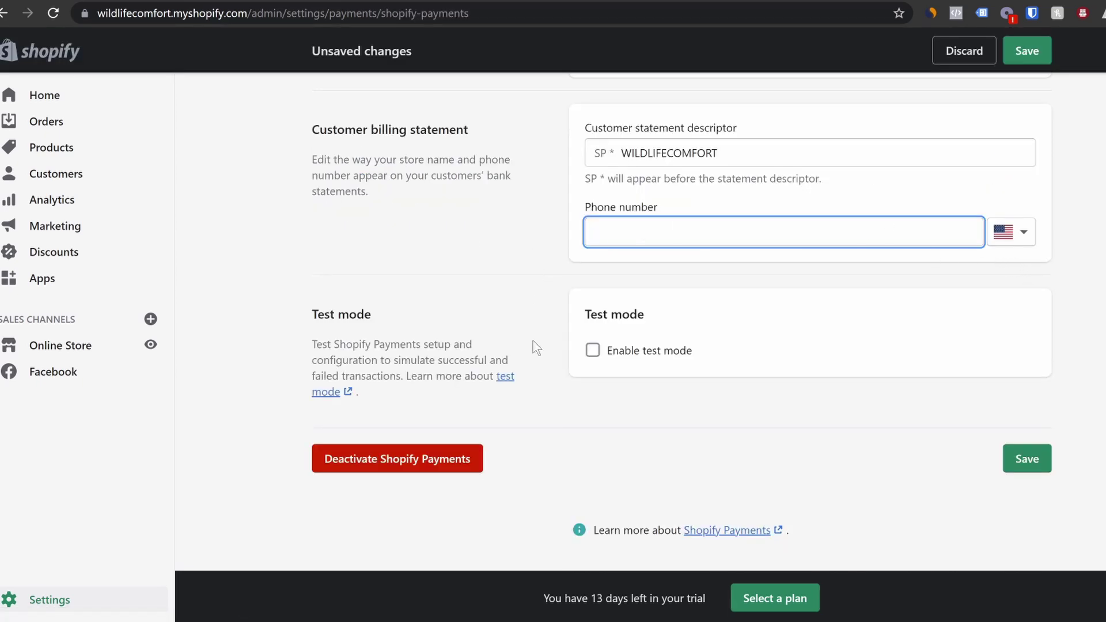
left_click(588, 351)
left_click(594, 371)
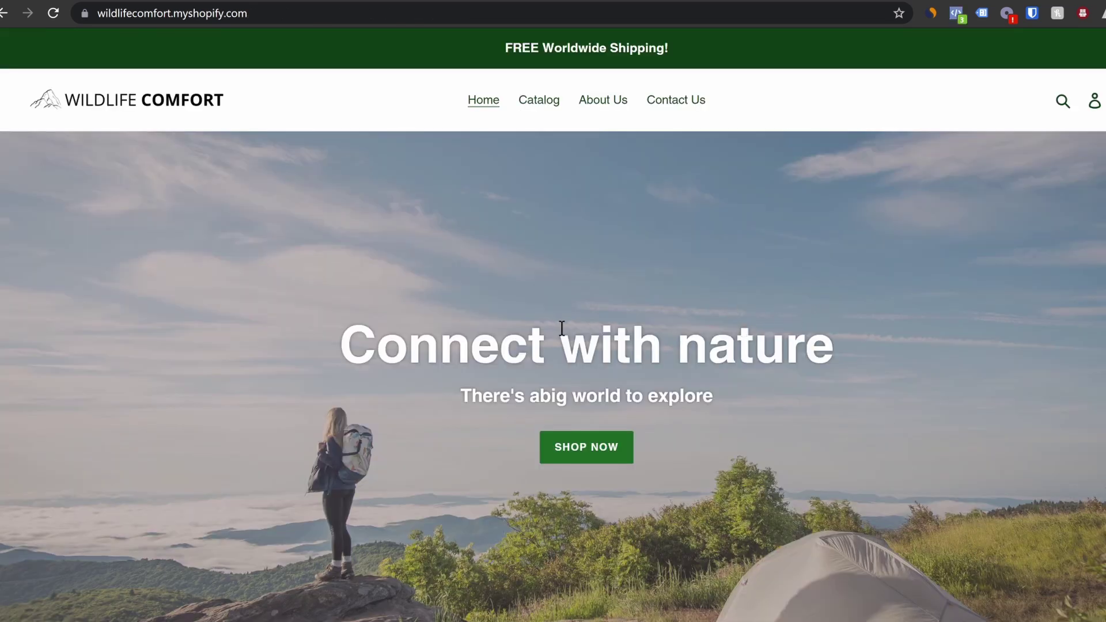
Add the Mosquito Hammock Pro to the cart and start checkout
left_click(586, 457)
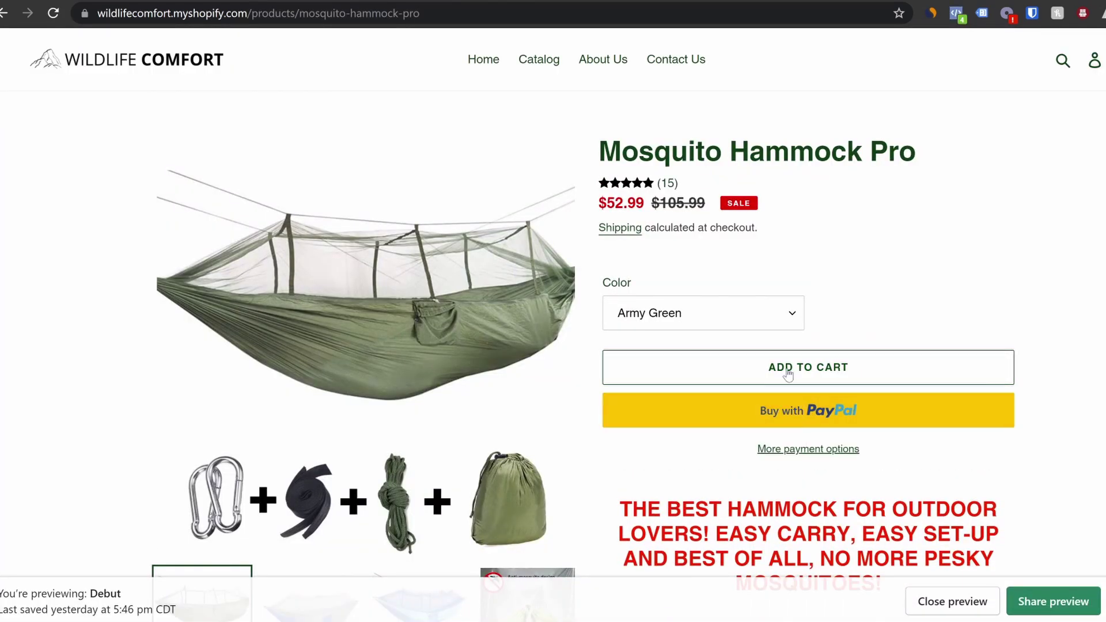
left_click(788, 372)
left_click(990, 518)
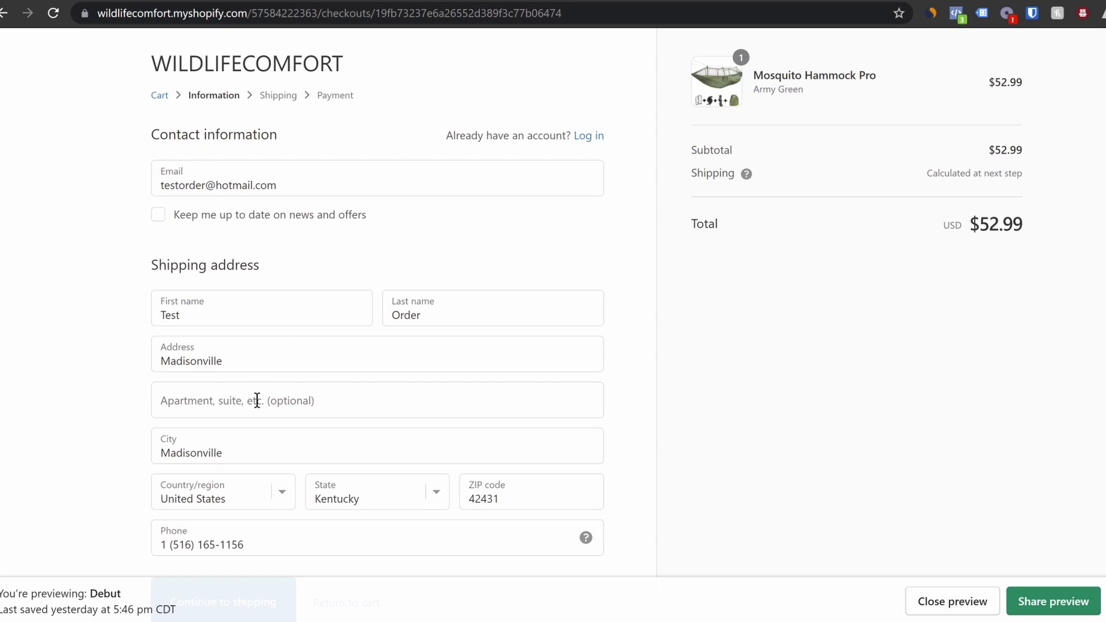
Continue through free US Standard Shipping to payment and bring up Shopify's test card numbers
scroll(254, 476, "down", 3)
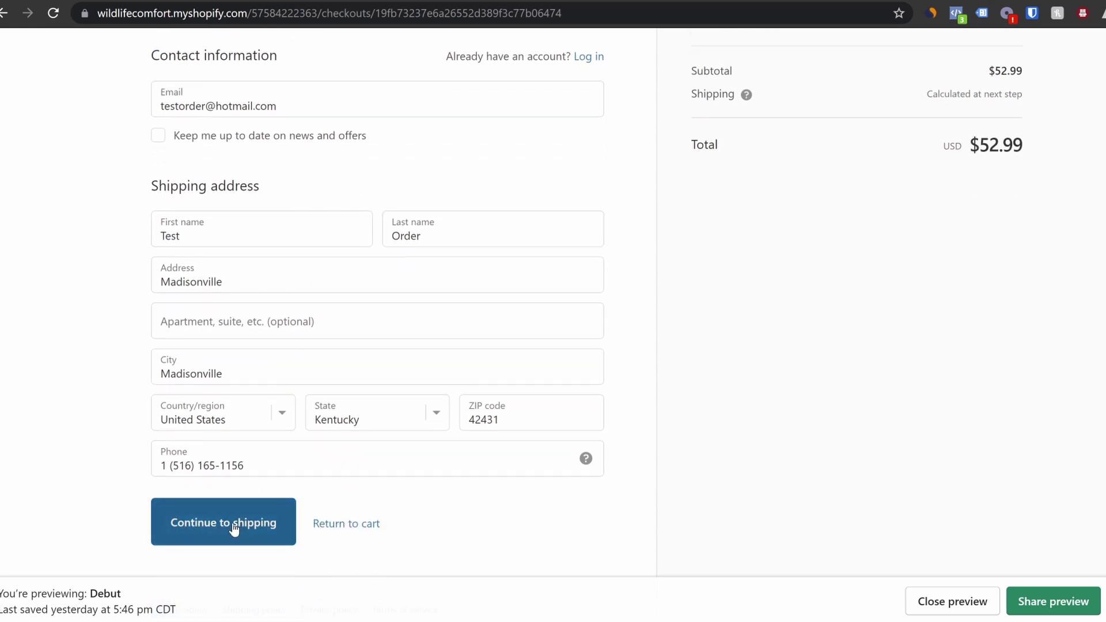
left_click(234, 525)
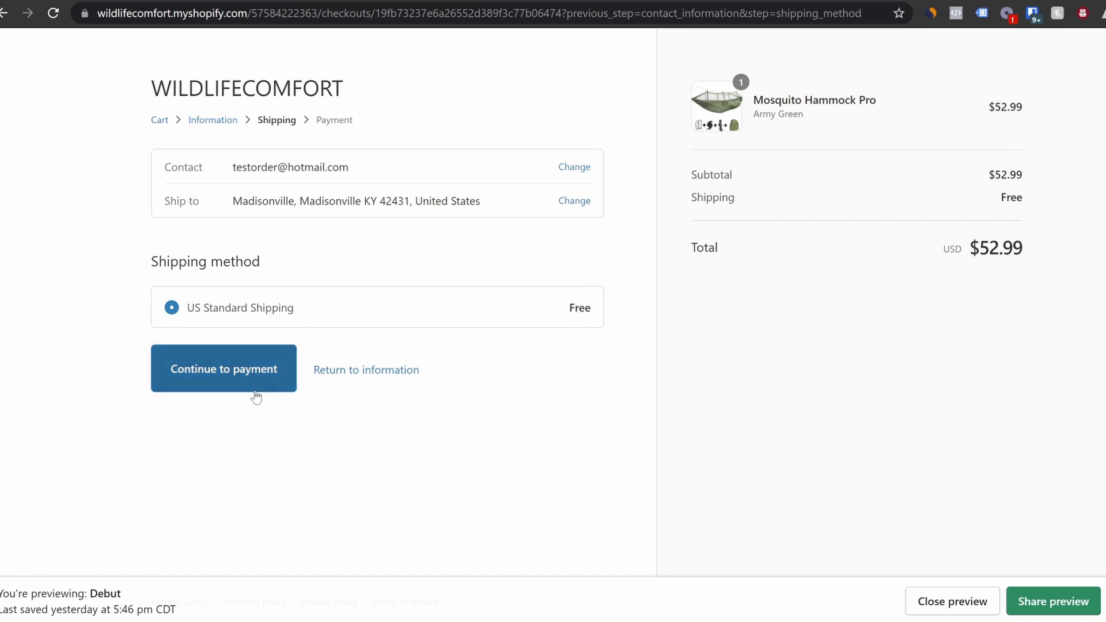
left_click(244, 373)
scroll(301, 400, "down", 1)
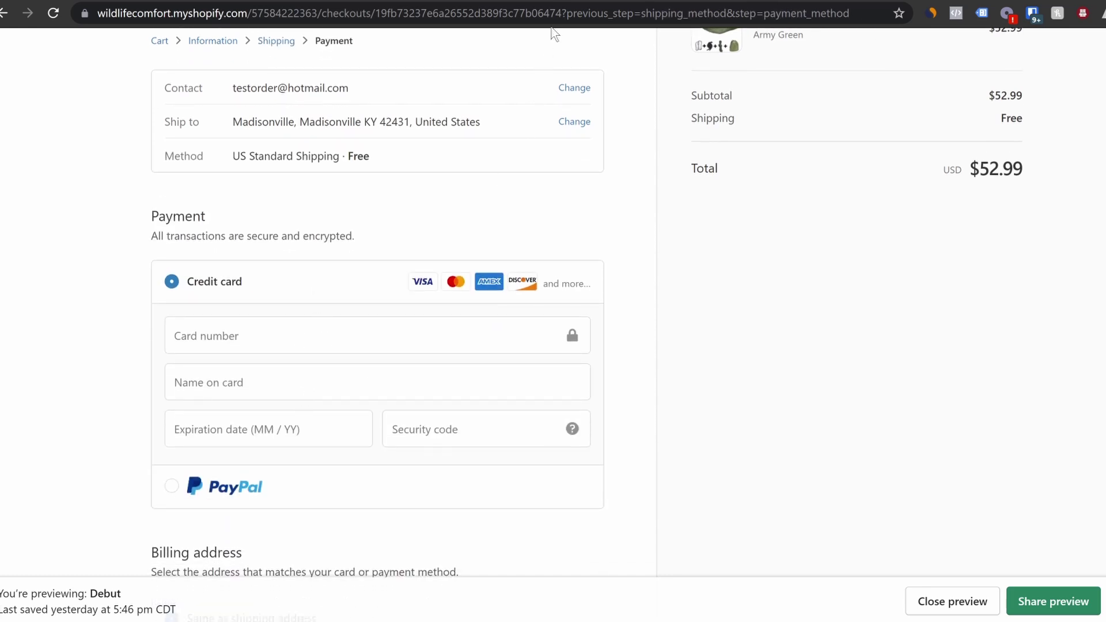
left_click(605, 0)
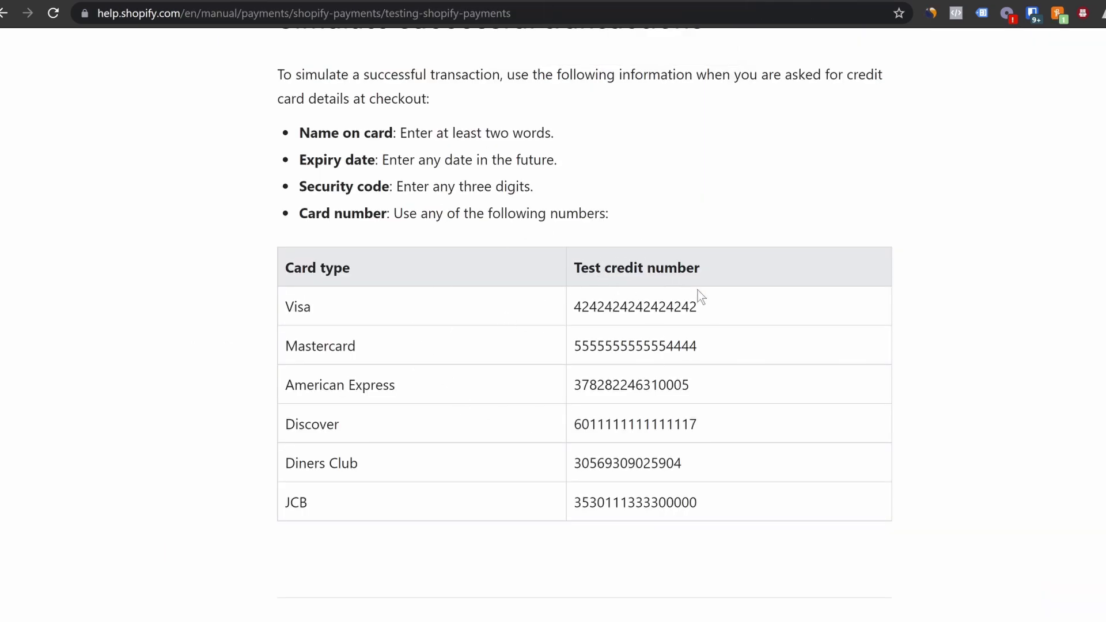
Copy the Visa test card number into the checkout's Card number field
left_click_drag(704, 309, 575, 316)
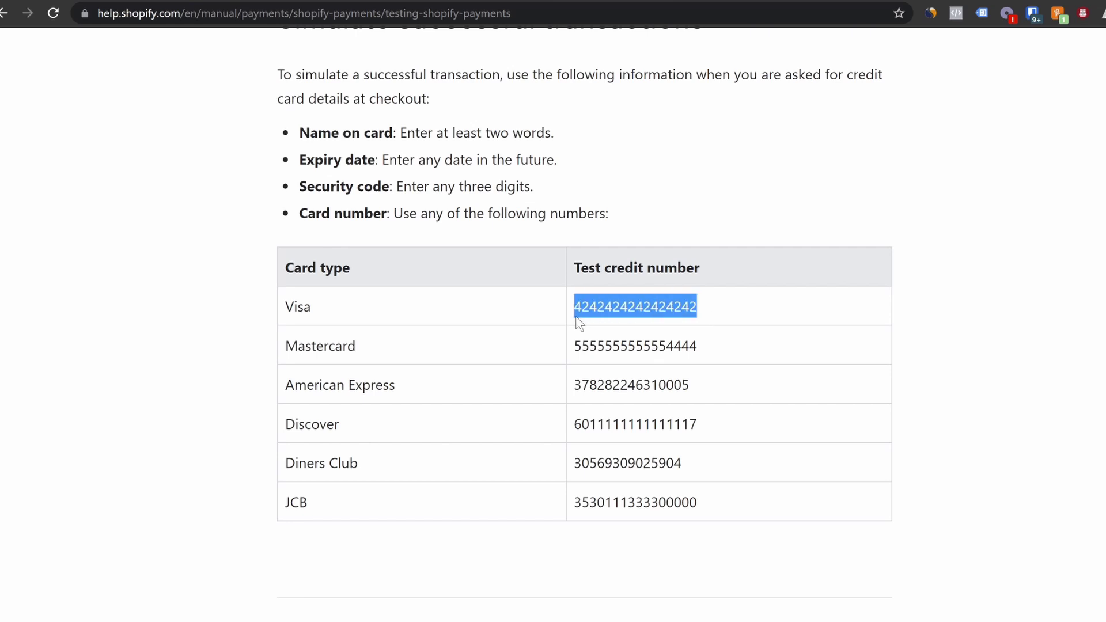
key("ctrl+Tab")
left_click(311, 350)
key("ctrl+v")
Enter name 'Test Order', expiry 08 / 26 and the security code, then pay
left_click(299, 379)
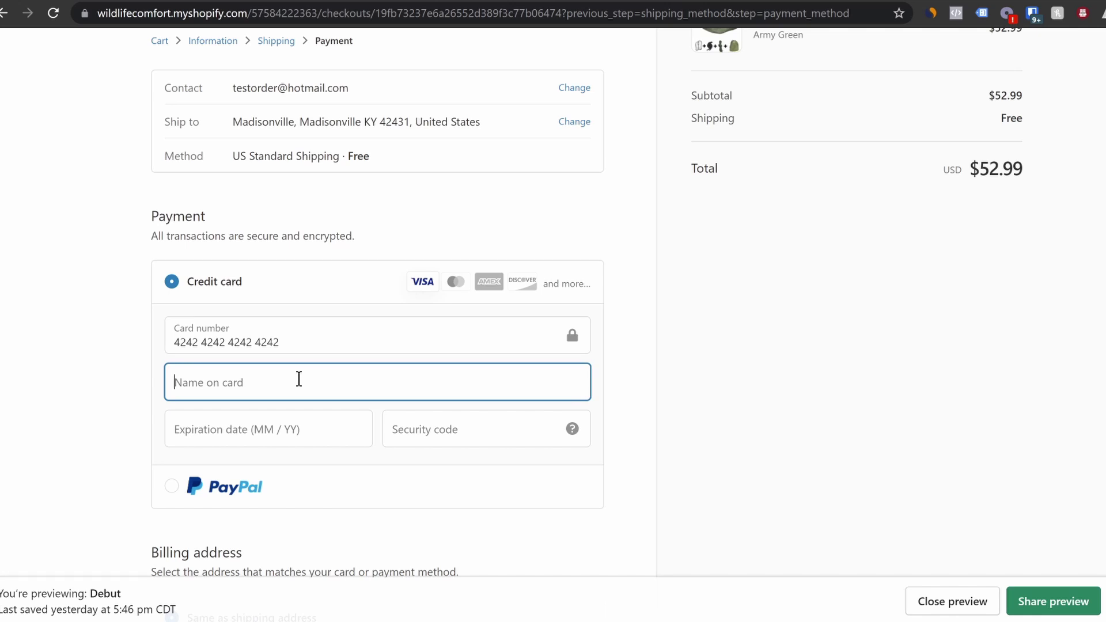
type("Test Order")
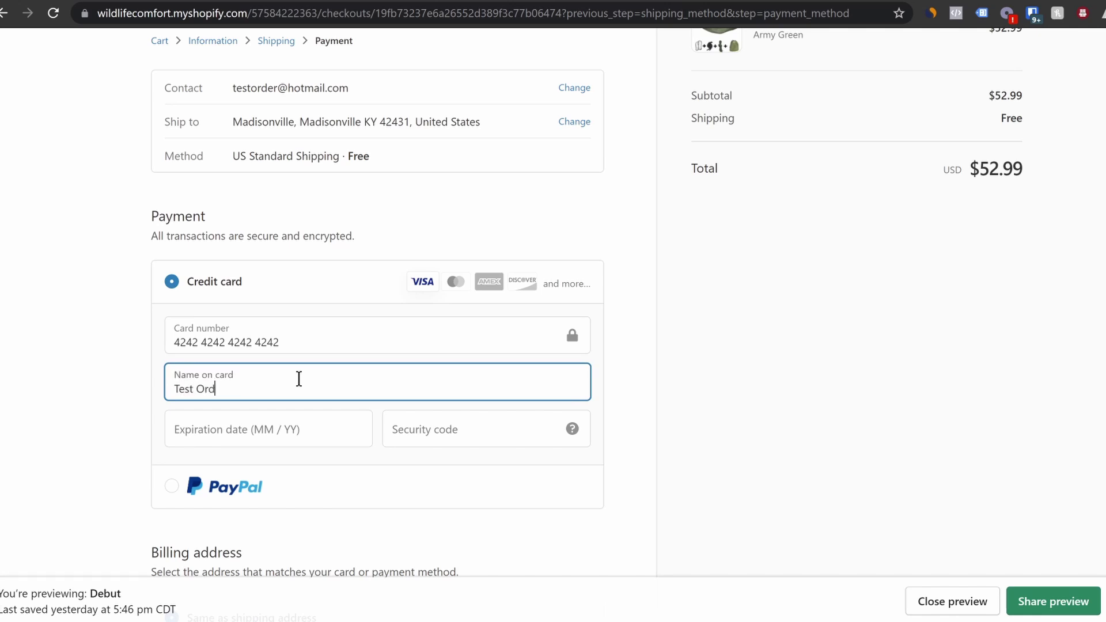
left_click(293, 434)
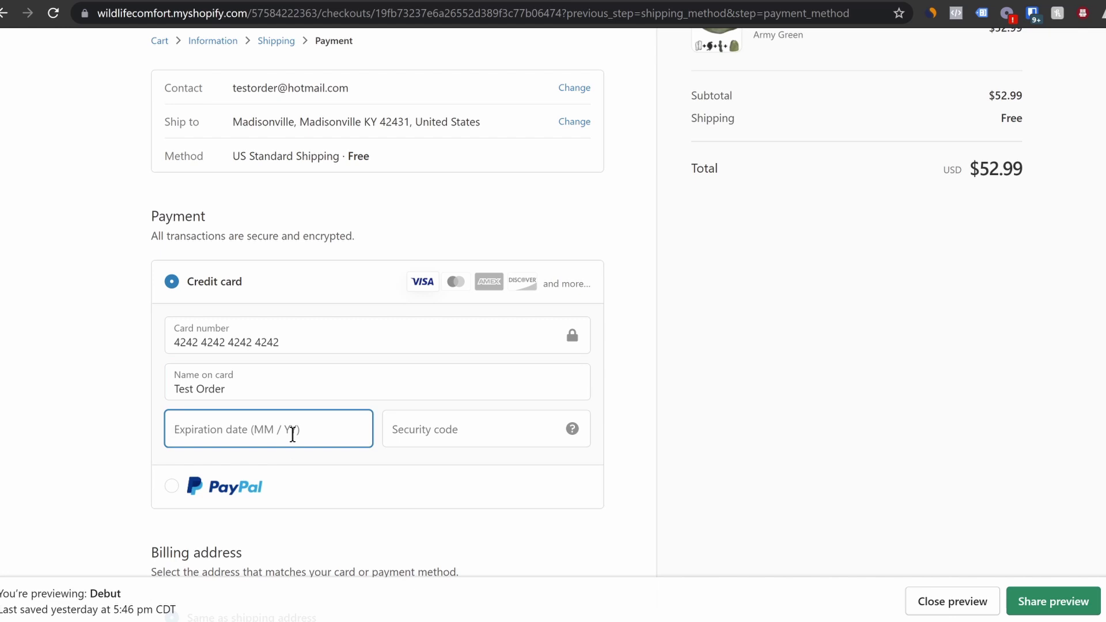
type("08 / ")
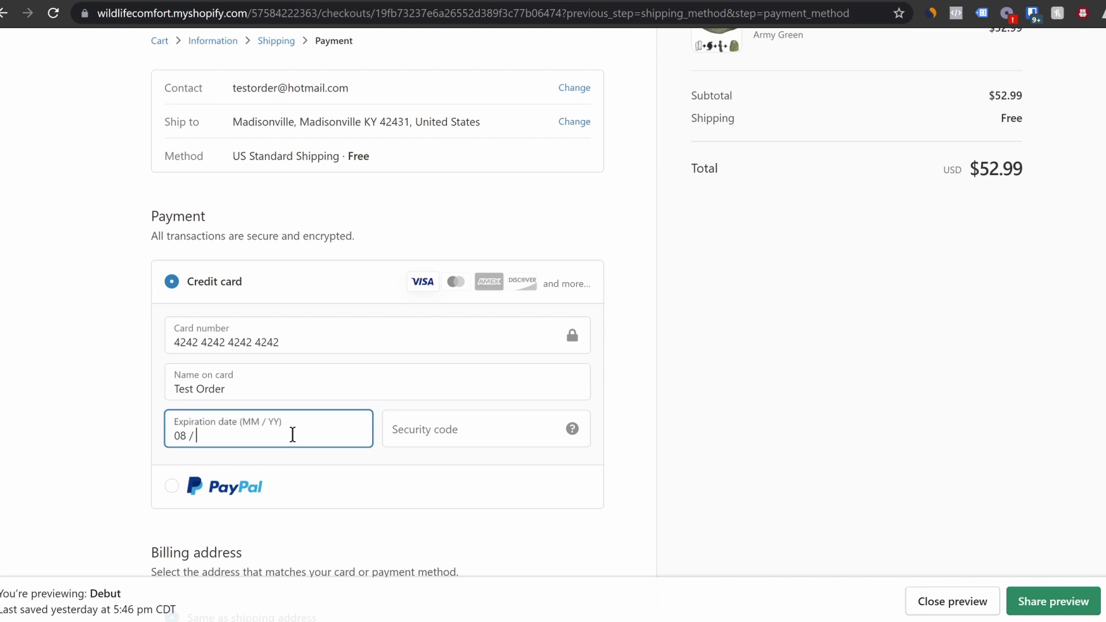
type("26")
left_click(467, 441)
type("565")
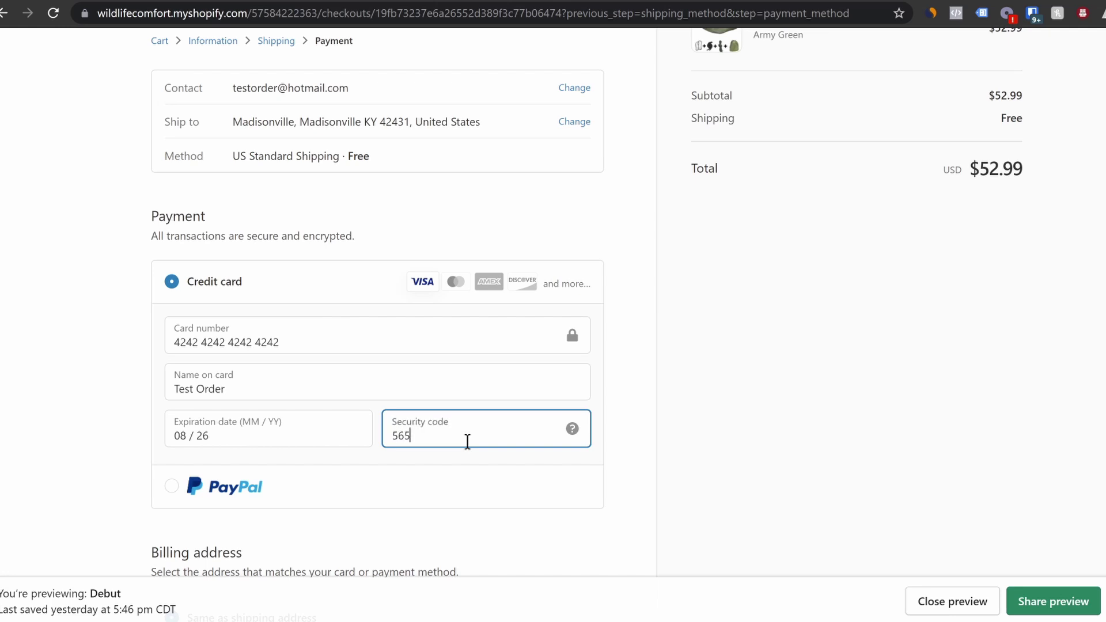
scroll(444, 407, "down", 5)
left_click(197, 509)
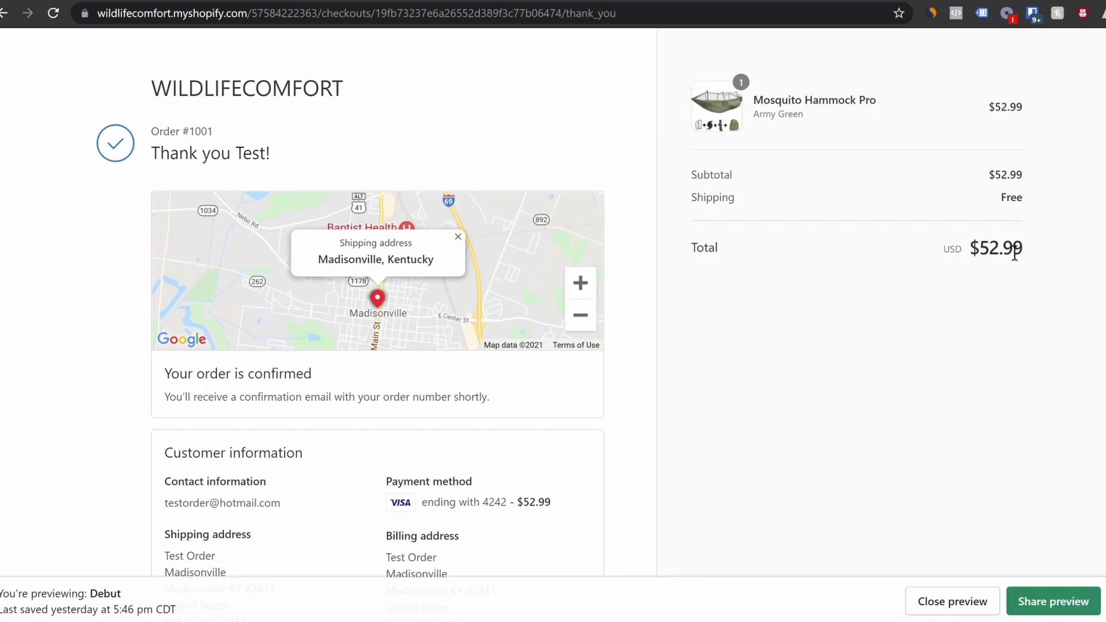
Scroll through the order #1001 thank-you page to review the confirmation
scroll(377, 317, "down", 4)
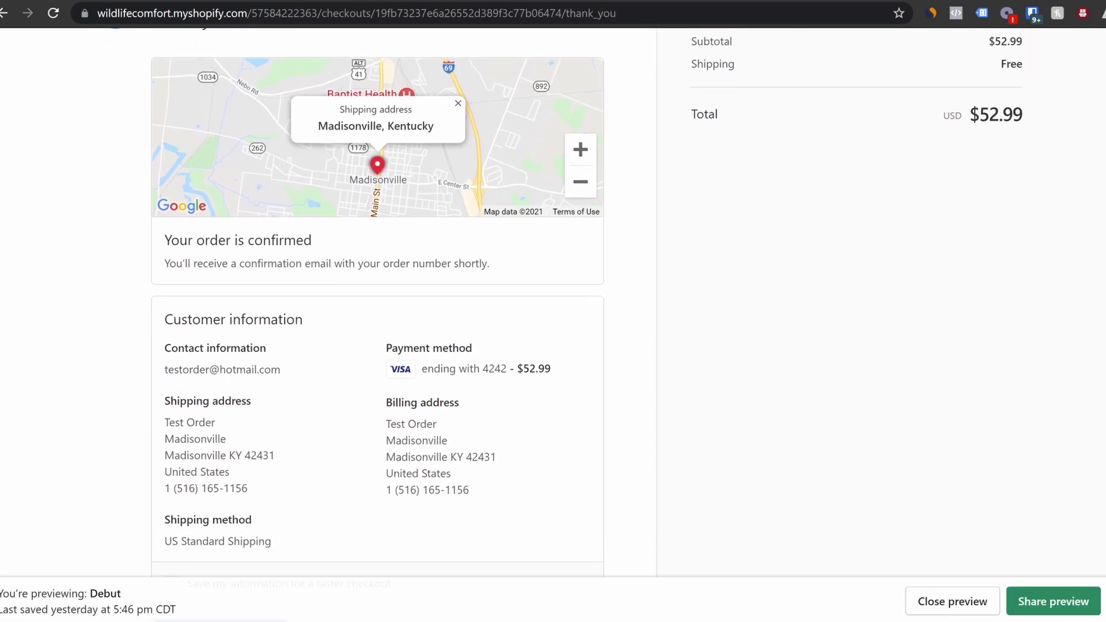
scroll(630, 360, "down", 1)
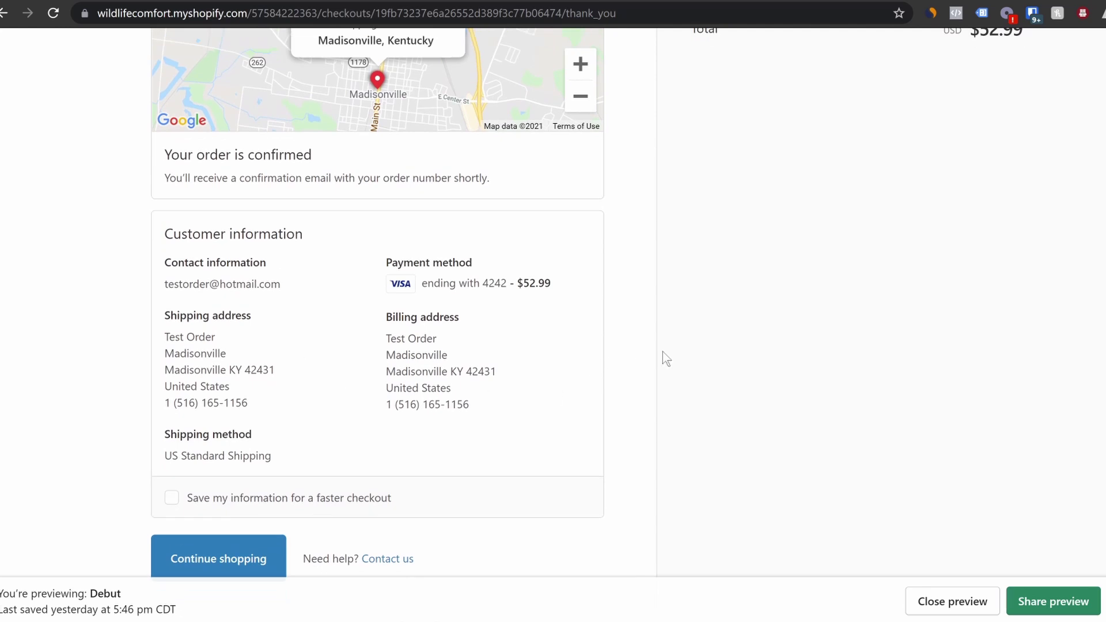
scroll(303, 530, "up", 4)
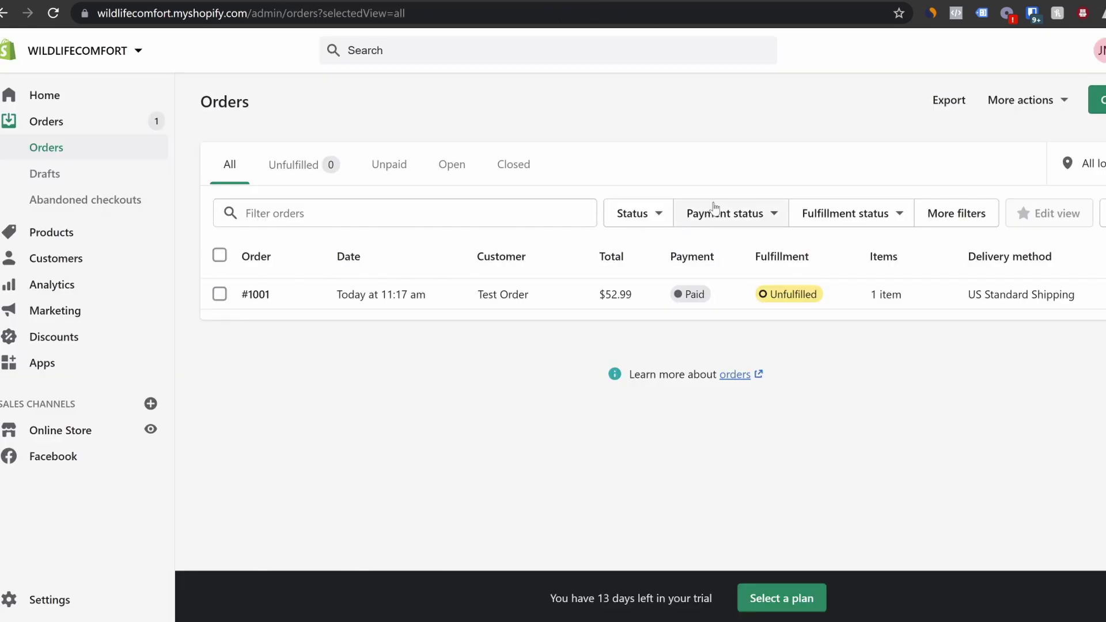
Check the Oberlo extension's shipping settings, then send order #1001 to Oberlo for fulfillment
left_click(742, 0)
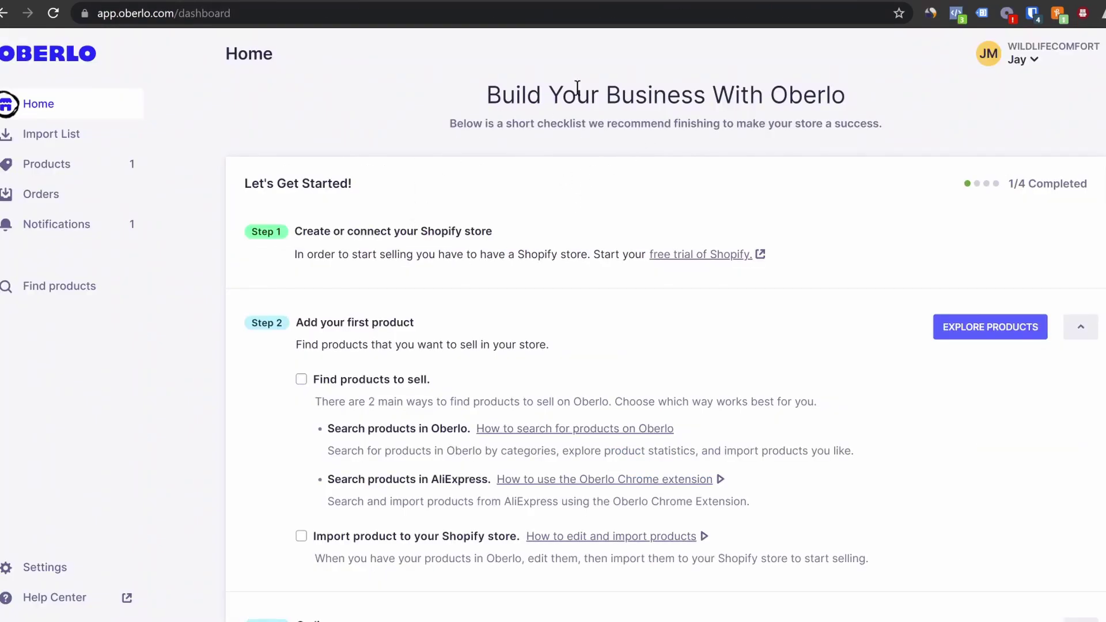
left_click(1006, 13)
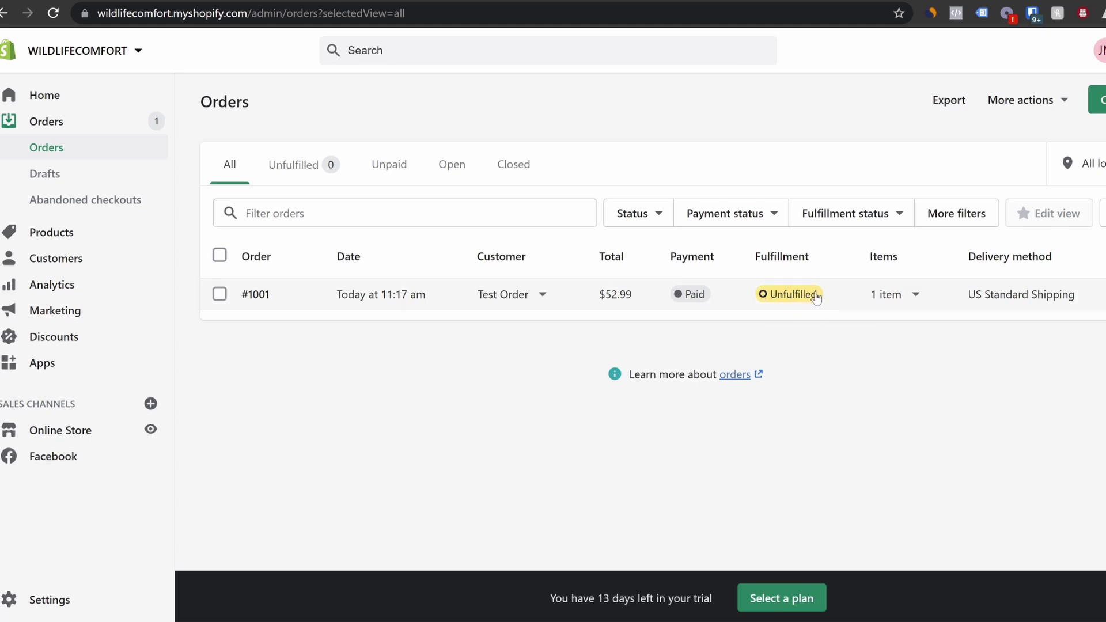
left_click(742, 300)
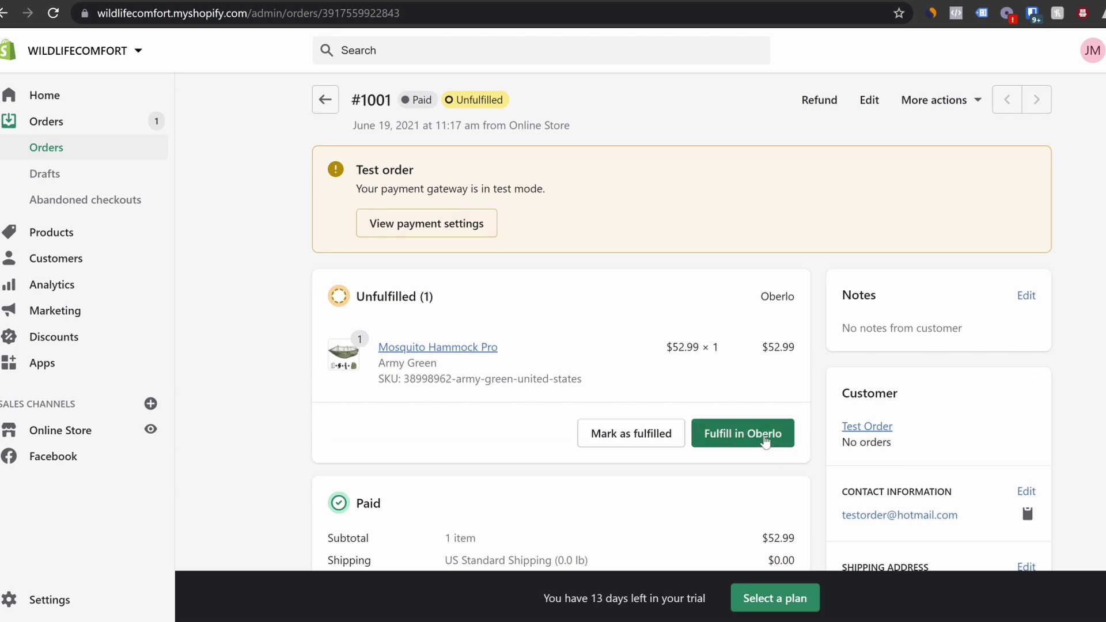
left_click(754, 436)
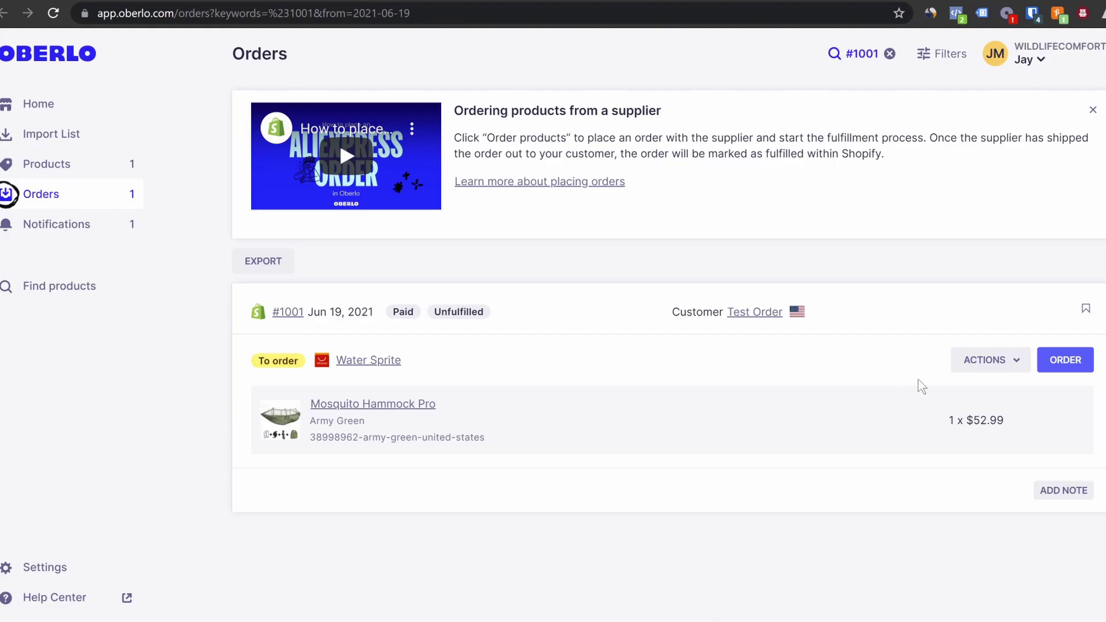
Order the Mosquito Hammock Pro for #1001 from Water Sprite via Oberlo's ORDER button
left_click(1074, 363)
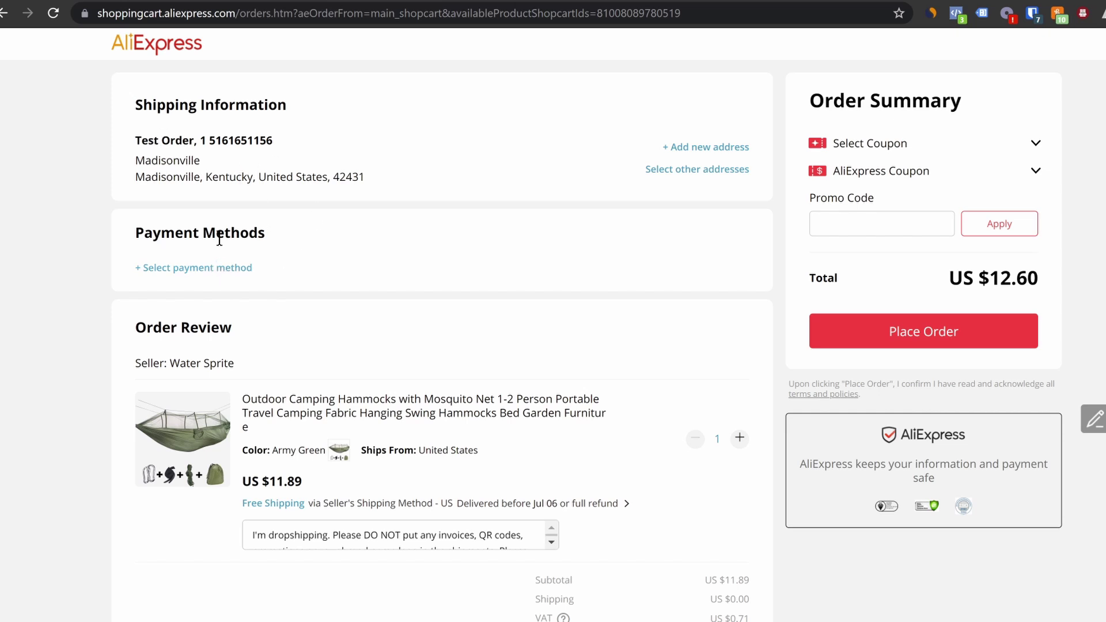
Review the AliExpress checkout's shipping address, dropshipping note to the seller and US $12.60 total
scroll(233, 265, "down", 1)
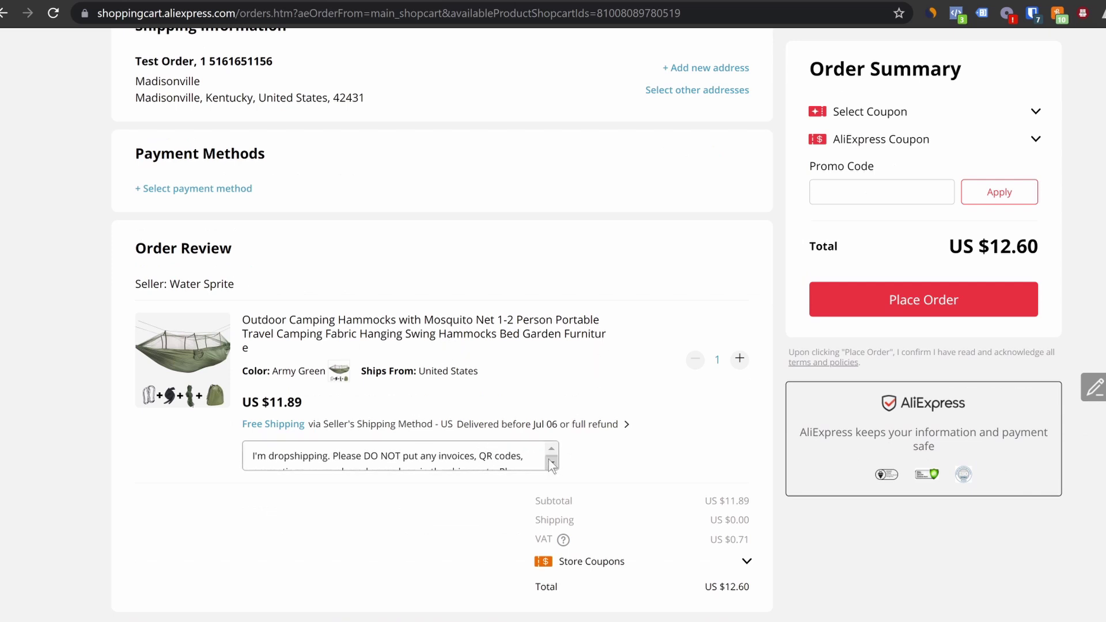
left_click_drag(336, 453, 528, 467)
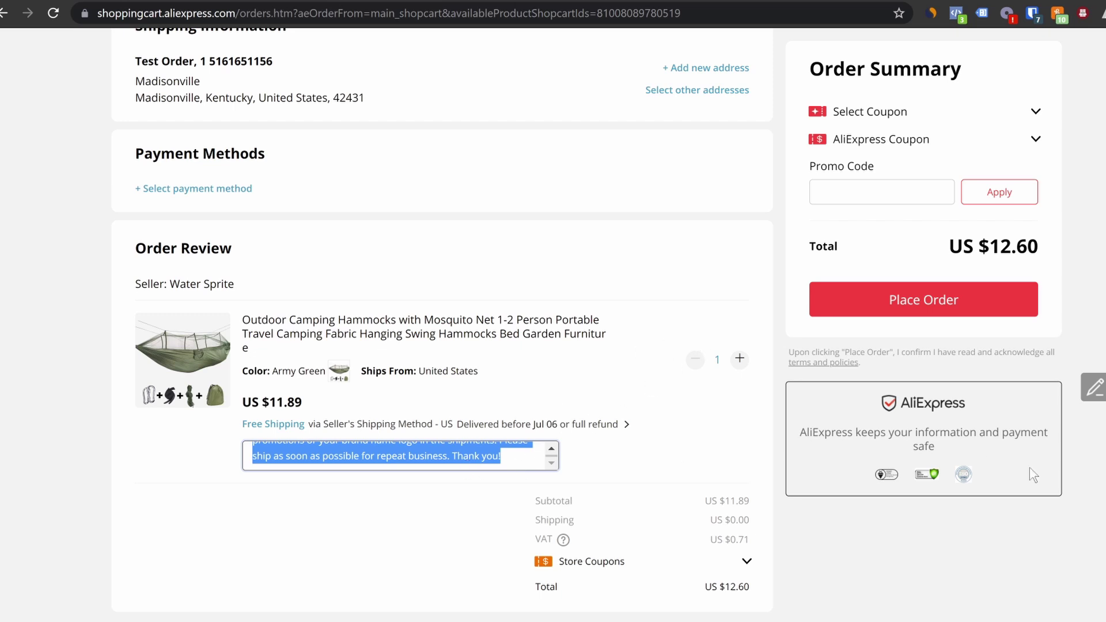
left_click(978, 576)
scroll(419, 291, "up", 2)
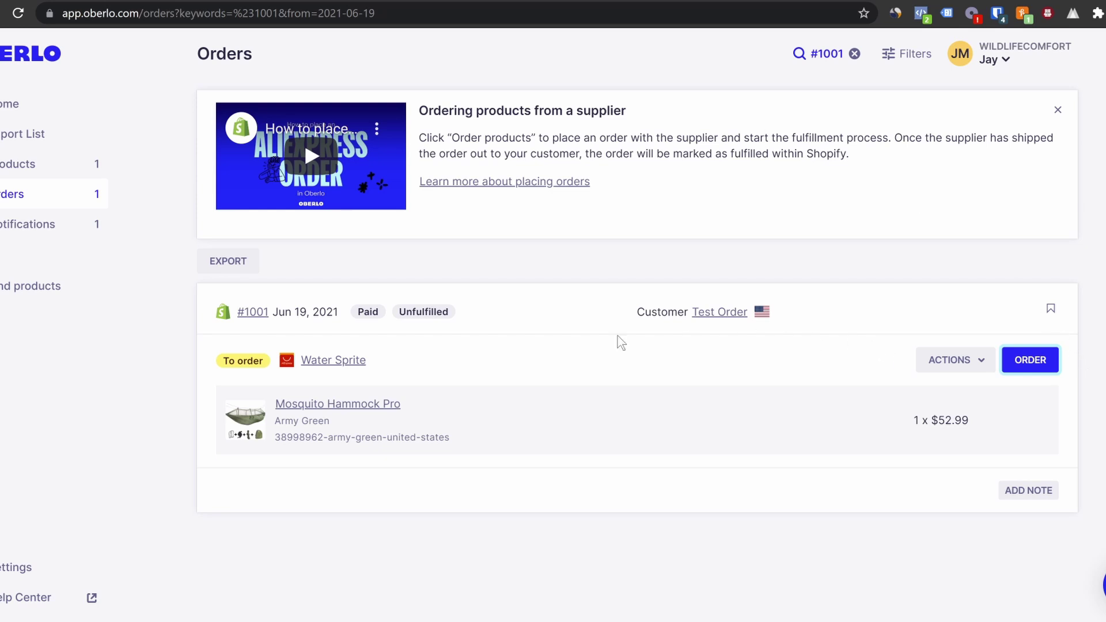
Return to Shopify order #1001 and scroll through its paid, unfulfilled details
left_click(162, 1)
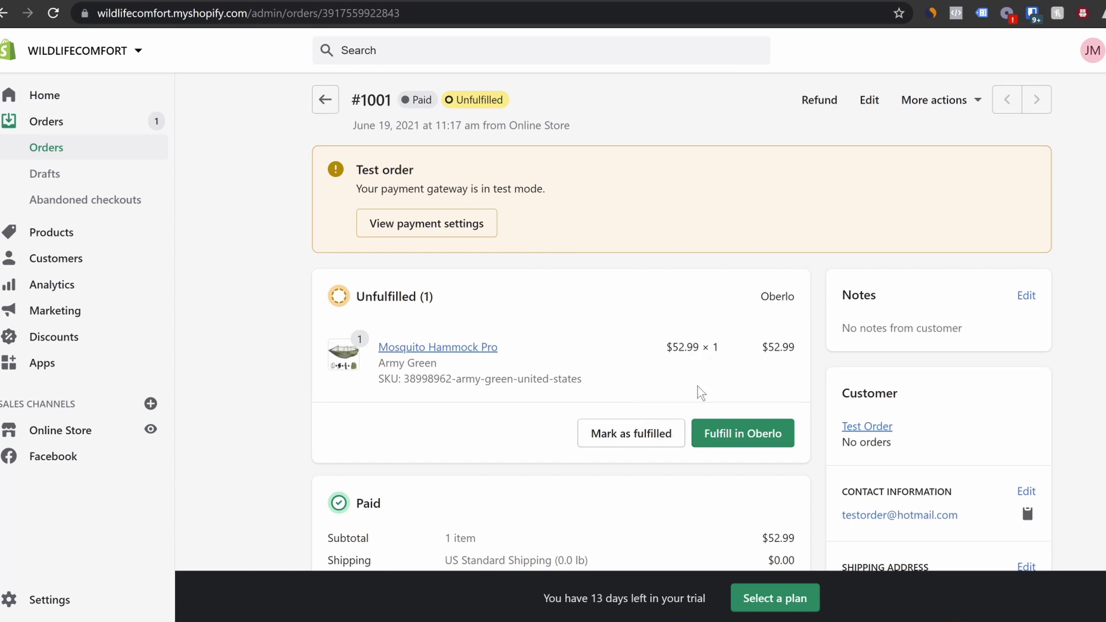
scroll(628, 411, "down", 1)
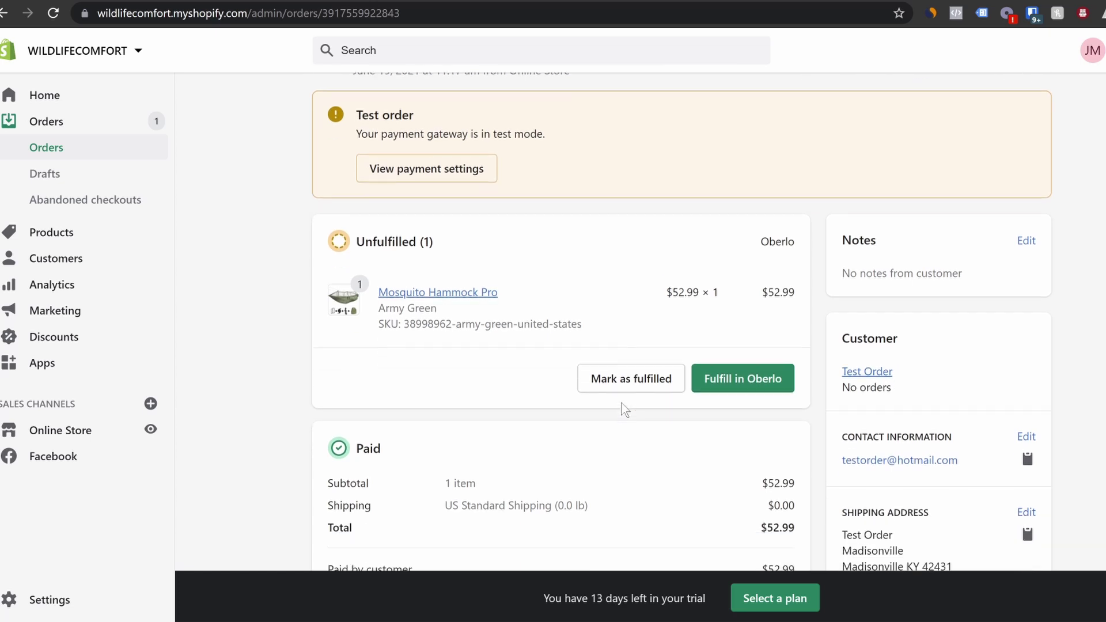
scroll(622, 412, "down", 2)
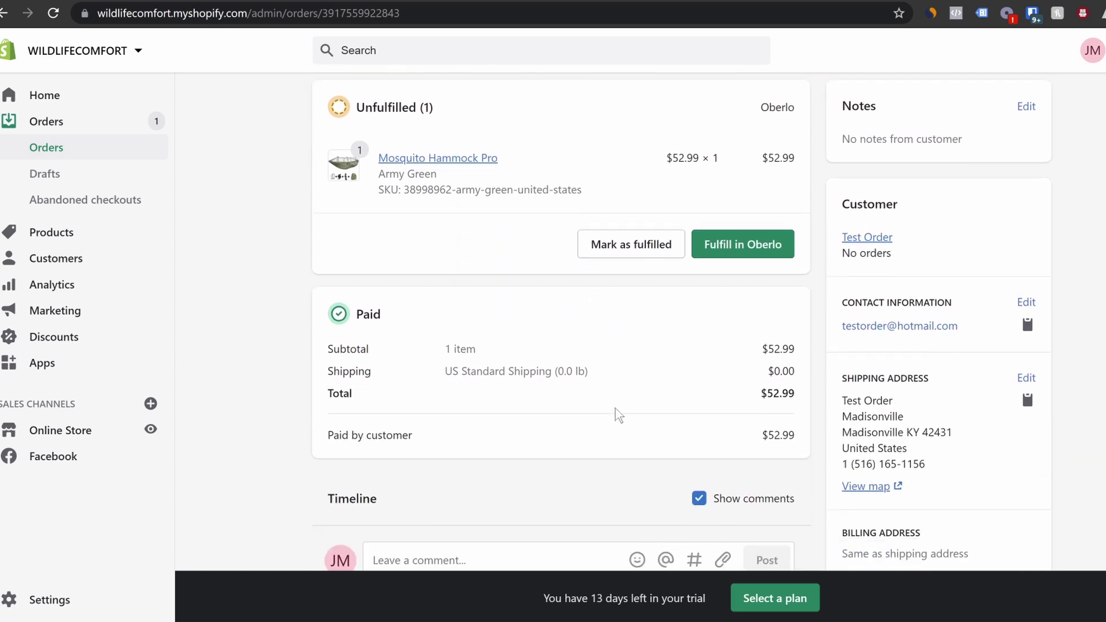
scroll(618, 415, "up", 3)
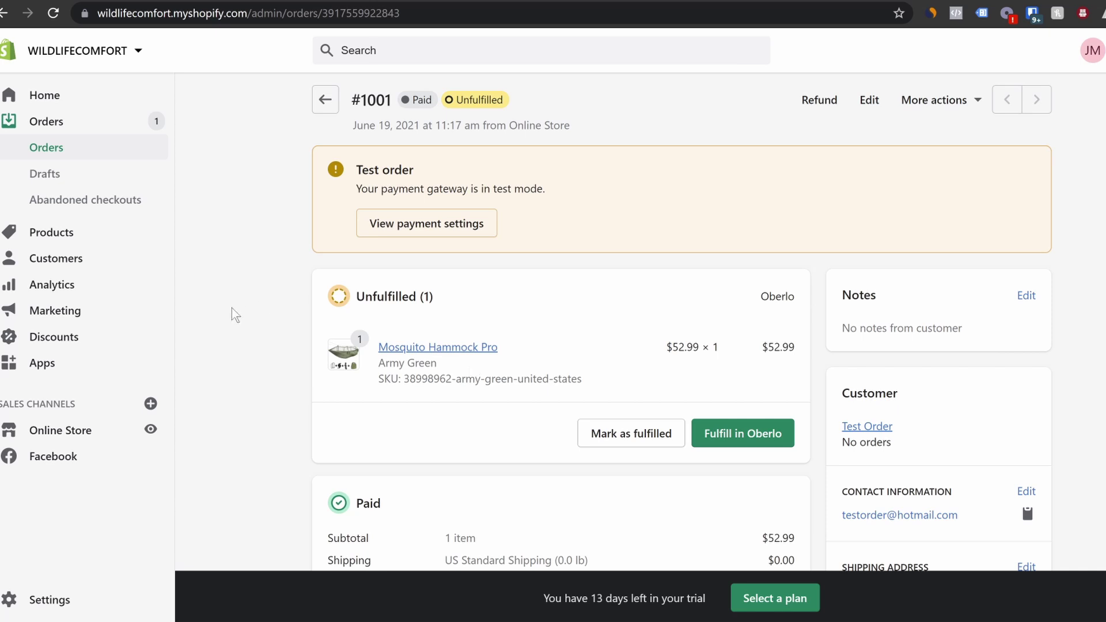
scroll(267, 336, "down", 3)
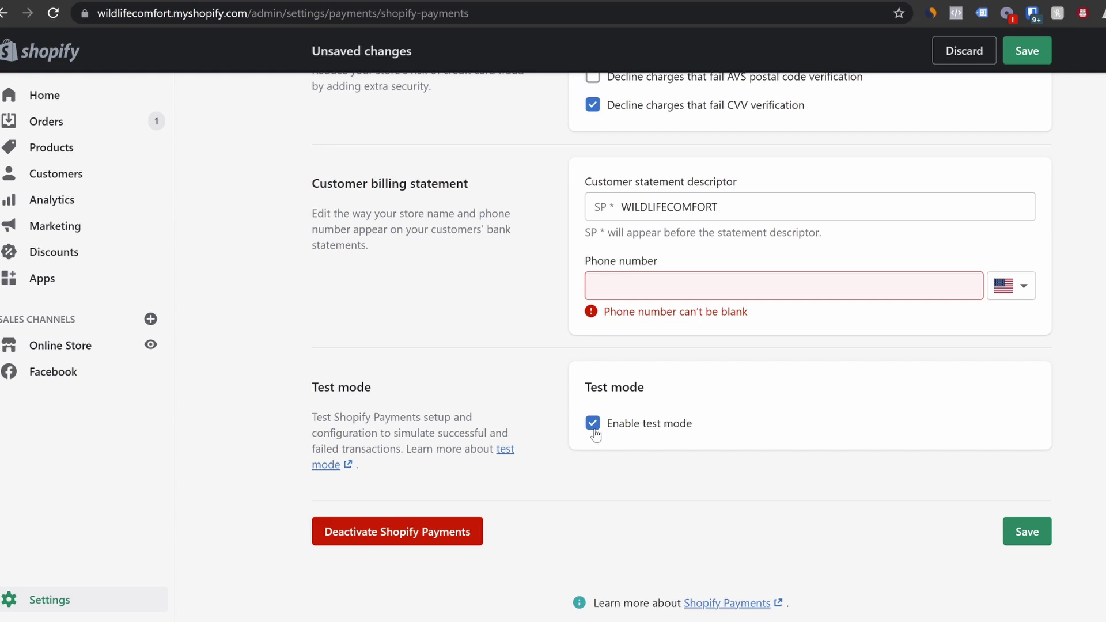
Untick Shopify Payments test mode and scroll the storefront to the hammock's description
left_click(593, 433)
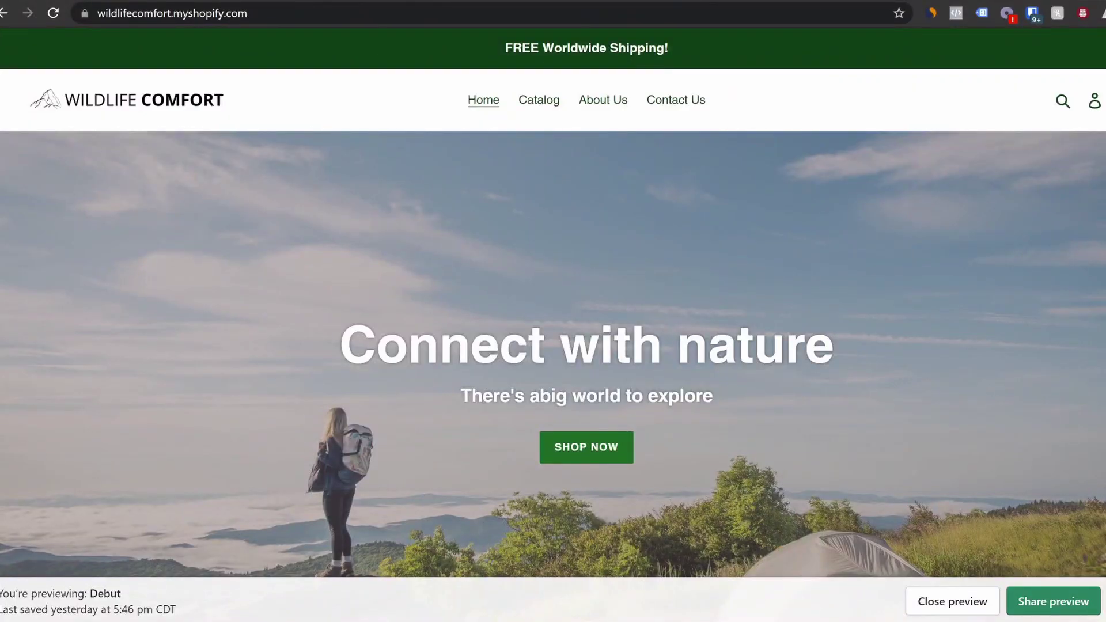
scroll(553, 323, "down", 20)
scroll(808, 325, "down", 20)
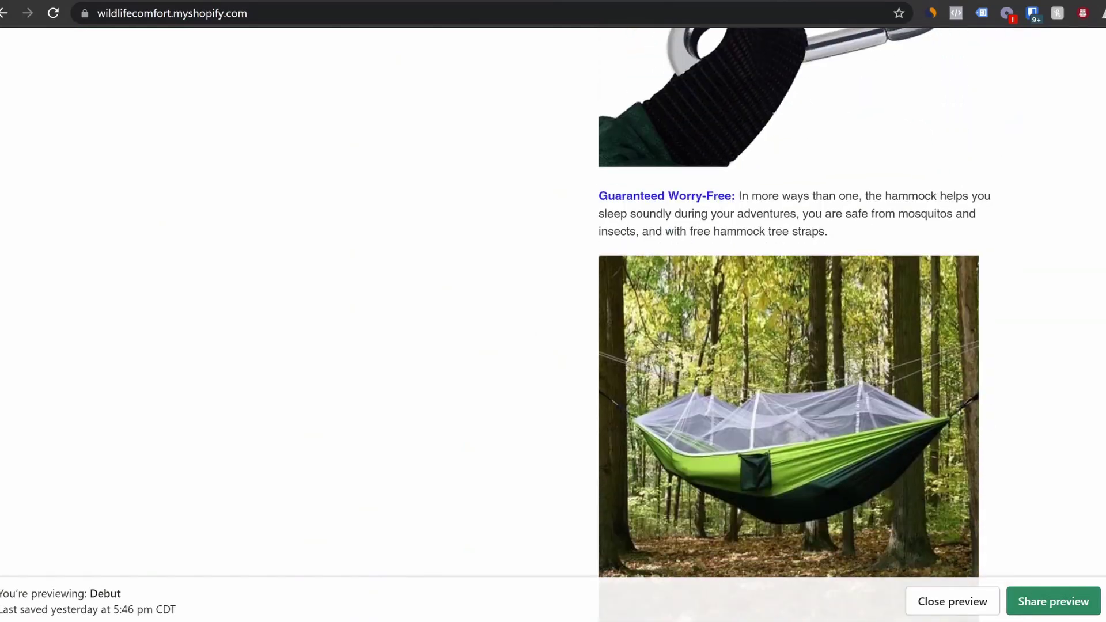